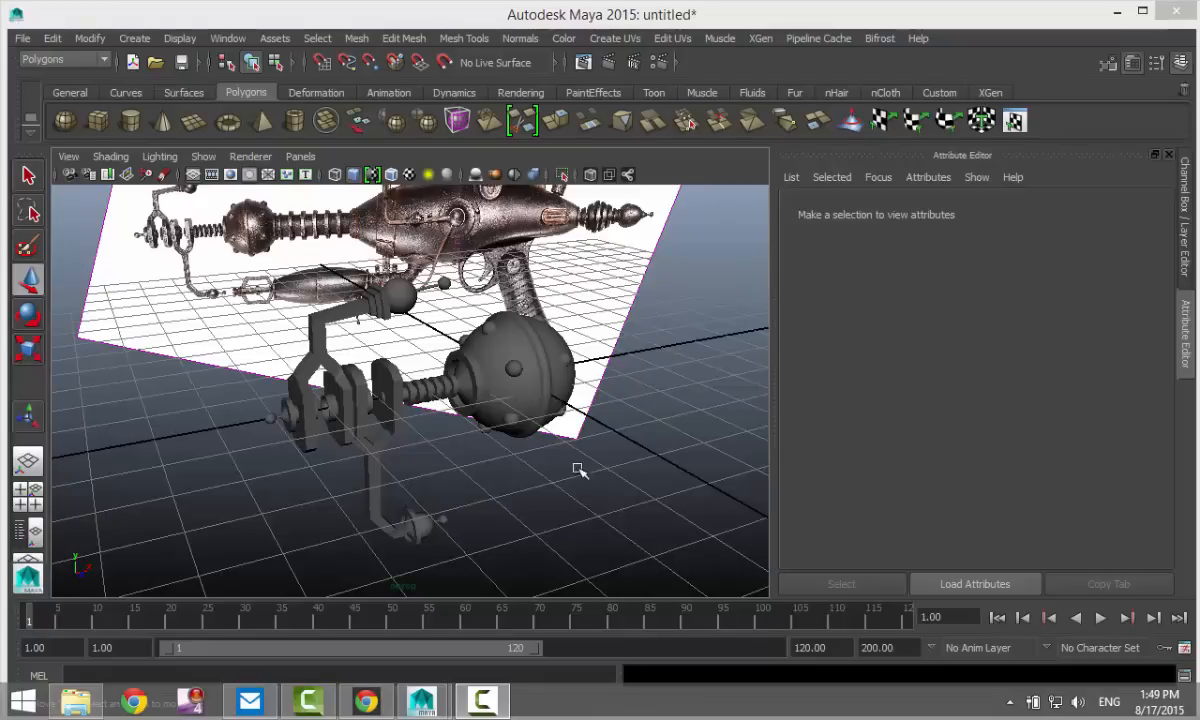
- Examine the ribbed barrel section behind the studded sphere in the reference image and compare it with the modeled parts
alt+drag(550, 432, 521, 452)
alt+middle_drag(518, 452, 482, 480)
alt+right_drag(482, 480, 430, 537)
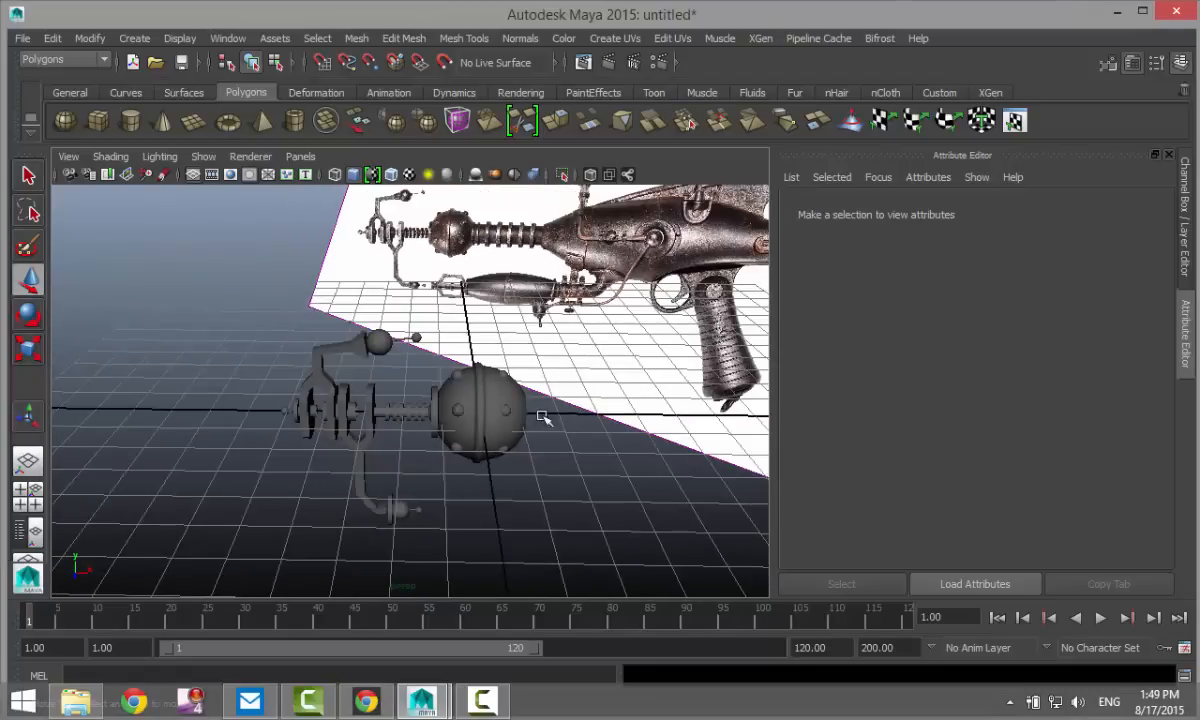
alt+middle_drag(515, 444, 373, 580)
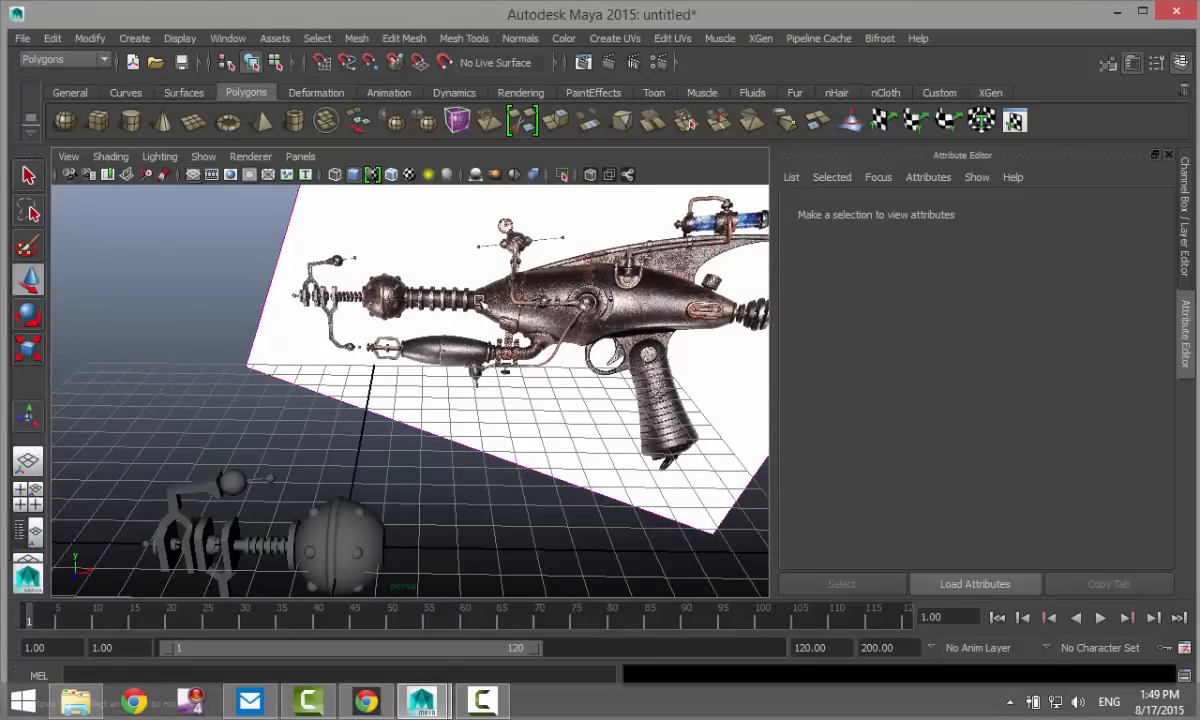
scroll(410, 320, up, 4)
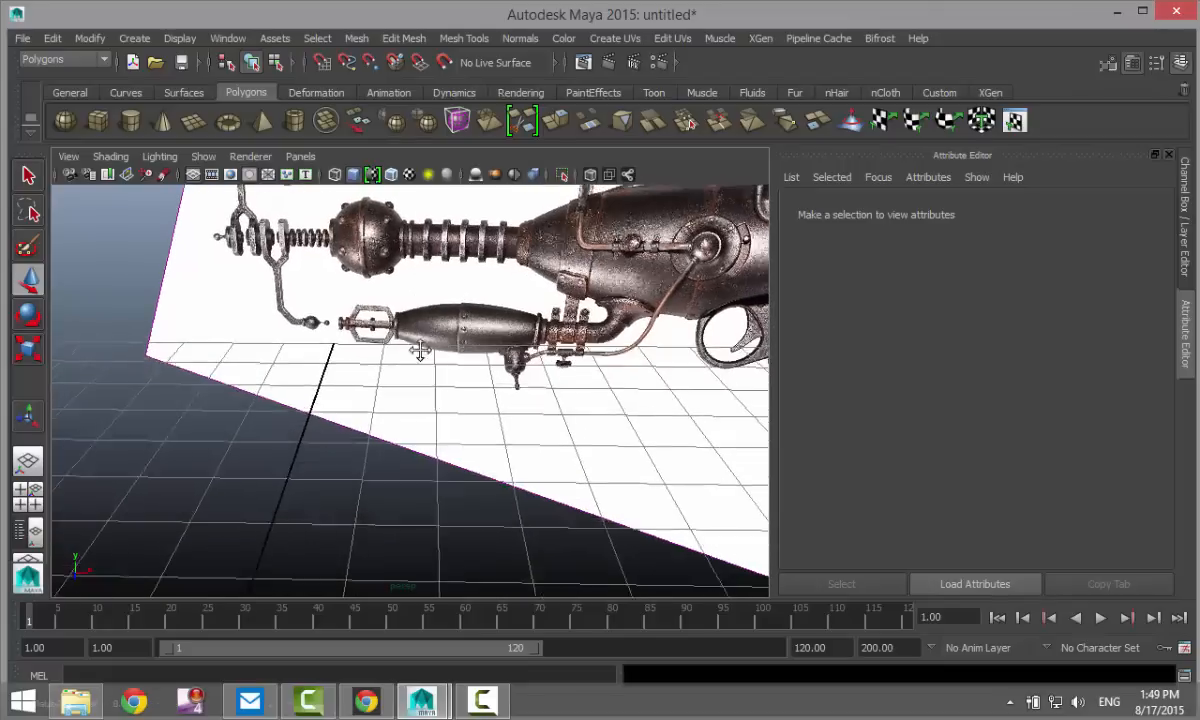
alt+middle_drag(420, 350, 425, 370)
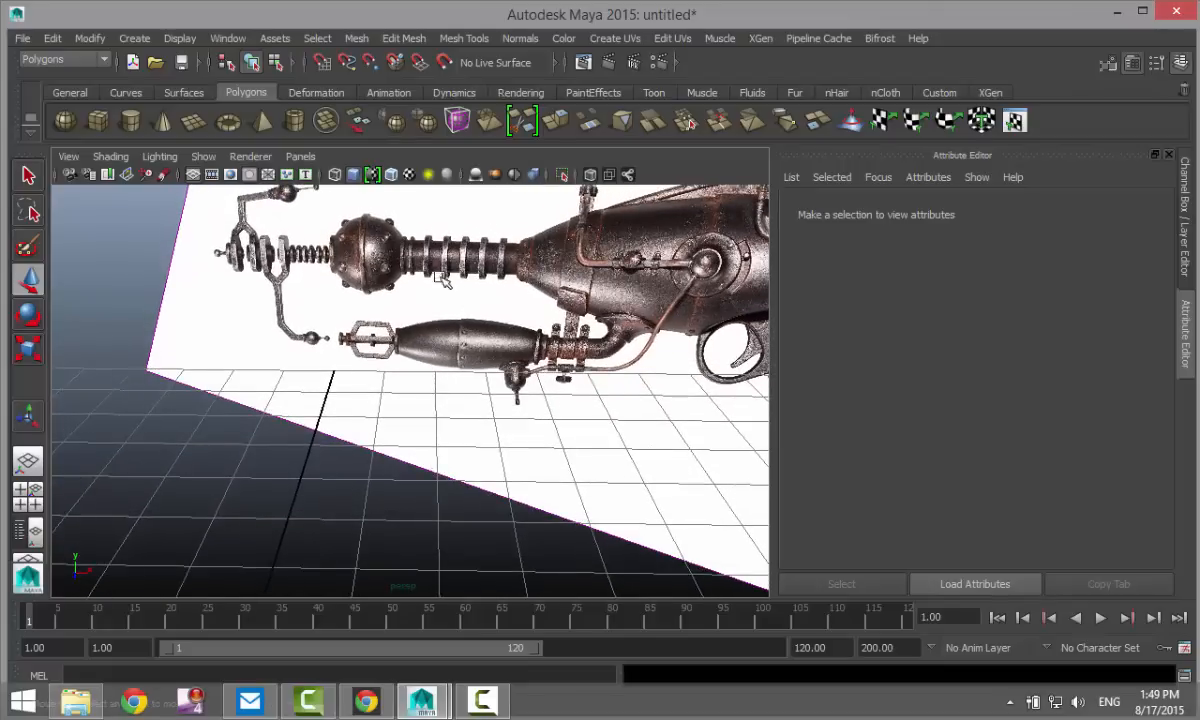
scroll(440, 278, down, 7)
alt+middle_drag(461, 453, 467, 356)
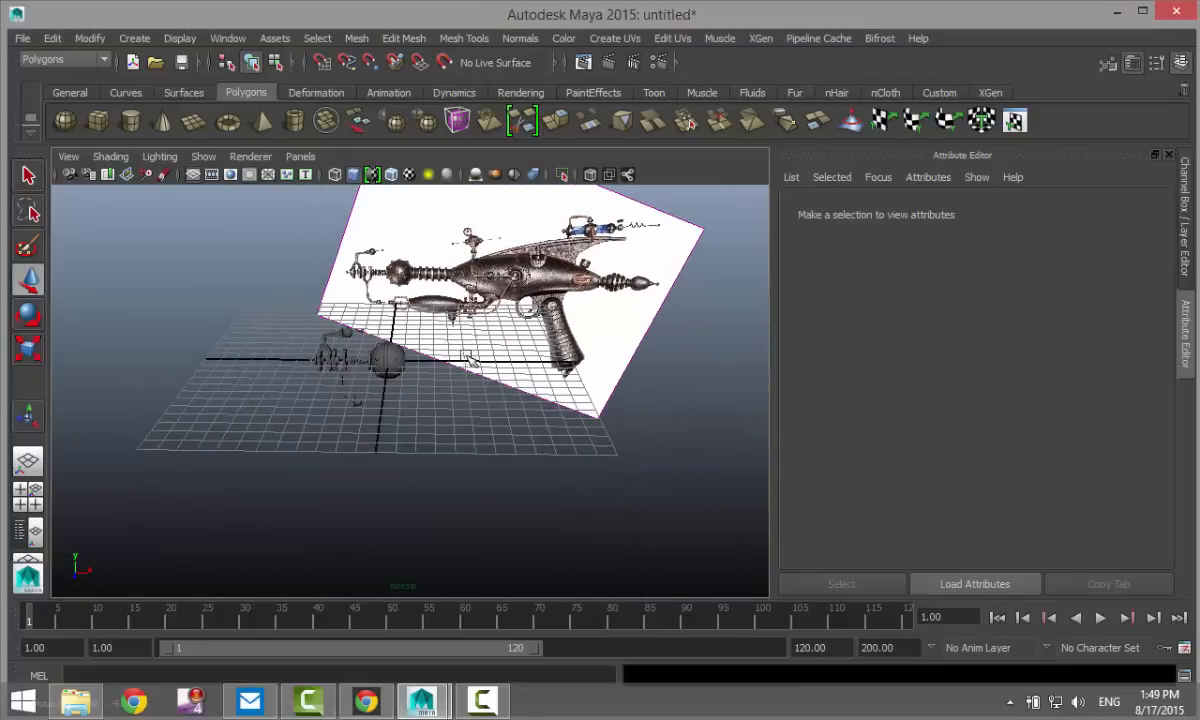
- Create a polygon cylinder on the grid and lay it horizontally with a Z rotation of -90
click(130, 121)
drag(520, 437, 586, 238)
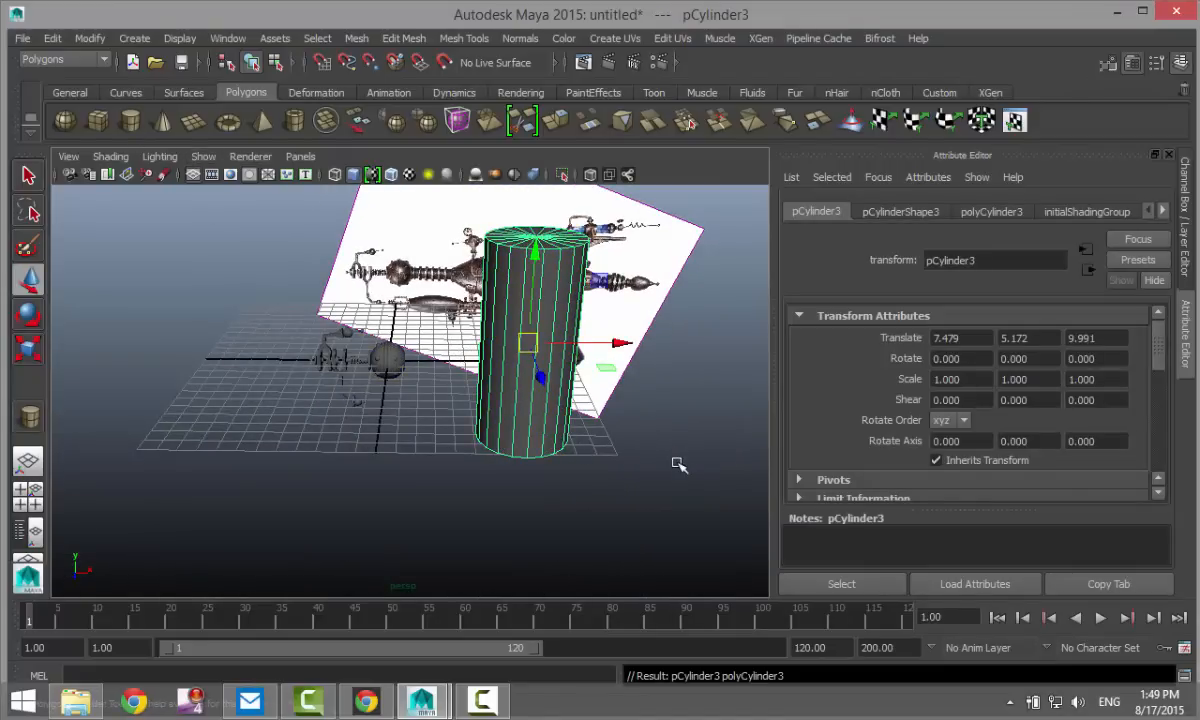
key(e)
drag(470, 250, 576, 312)
drag(1100, 362, 971, 354)
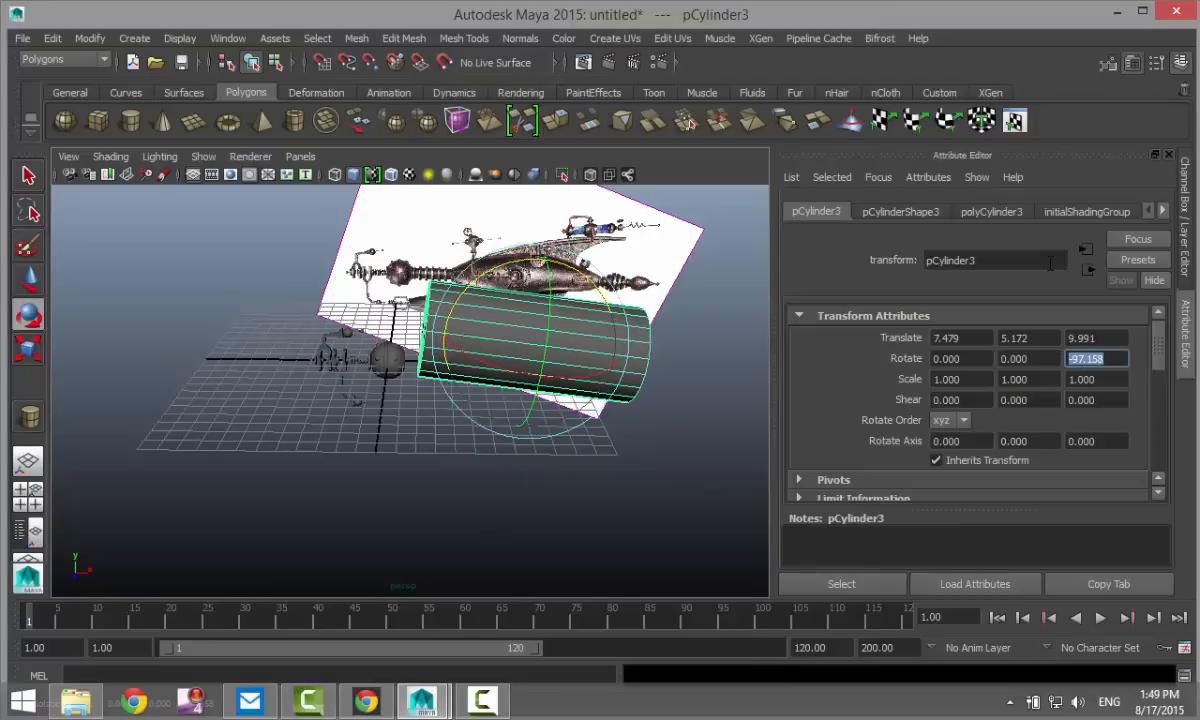
text(-90)
key(Return)
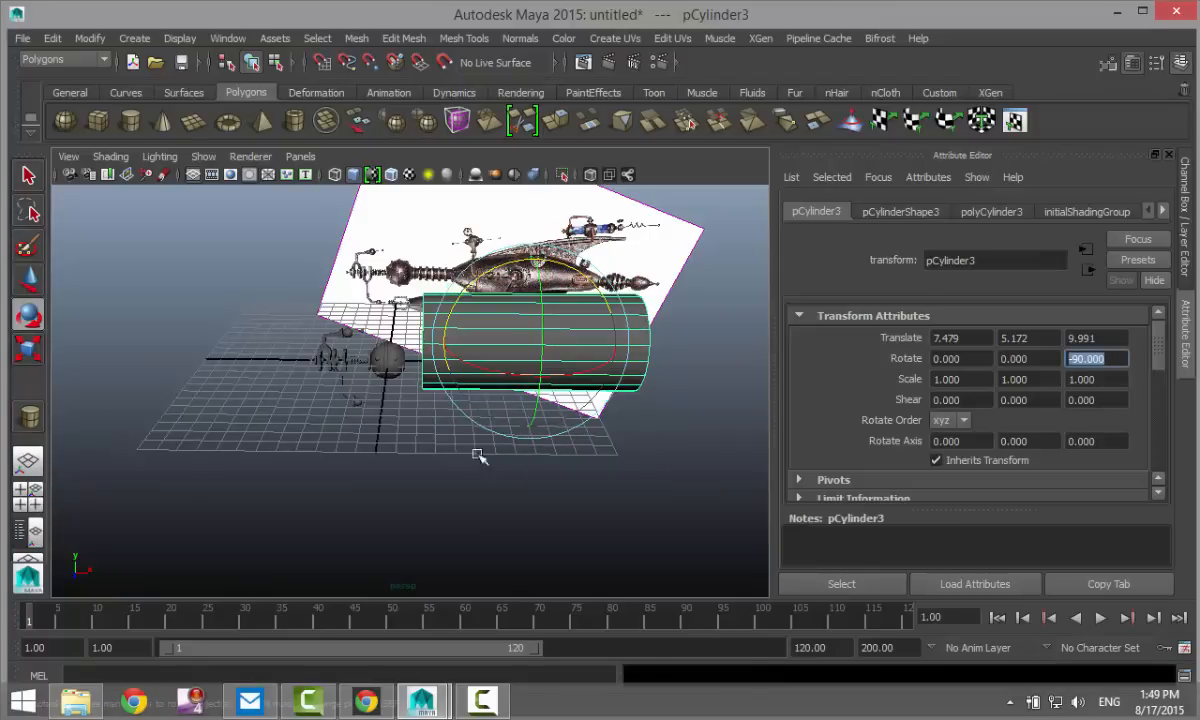
- Set the cylinder's X, Y and Z translation to 0 to center it at the origin
double_click(950, 338)
text(0)
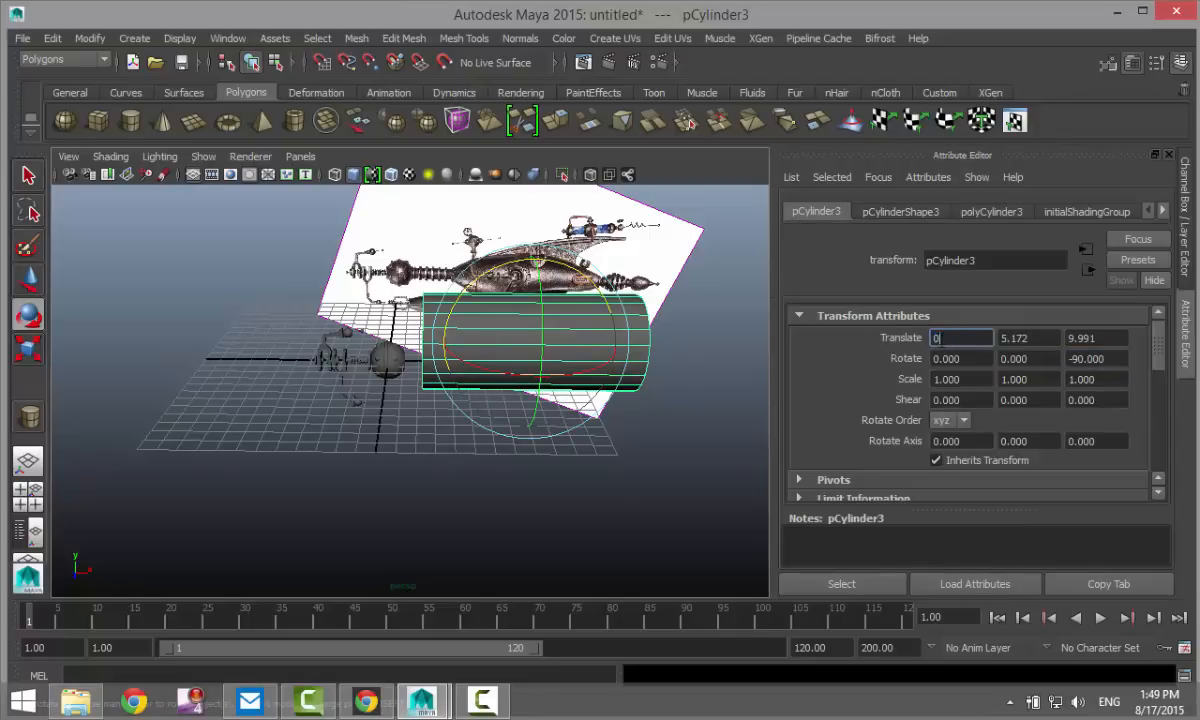
key(Tab)
text(0)
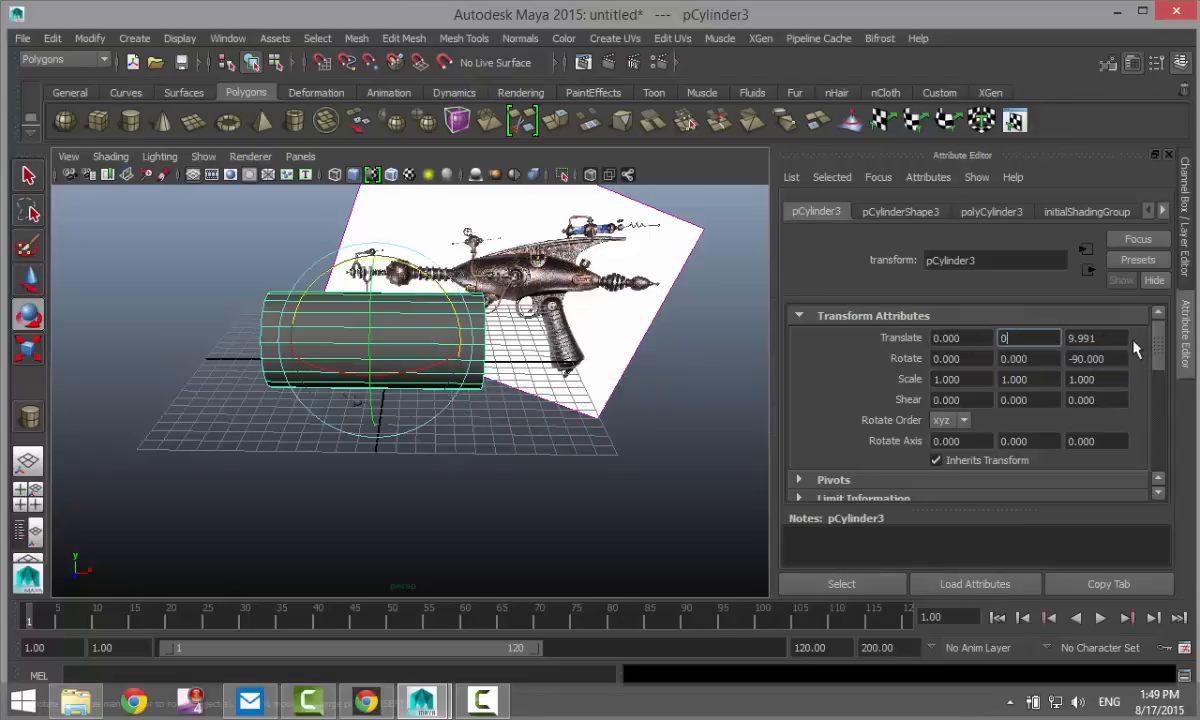
key(Tab)
text(0)
key(Tab)
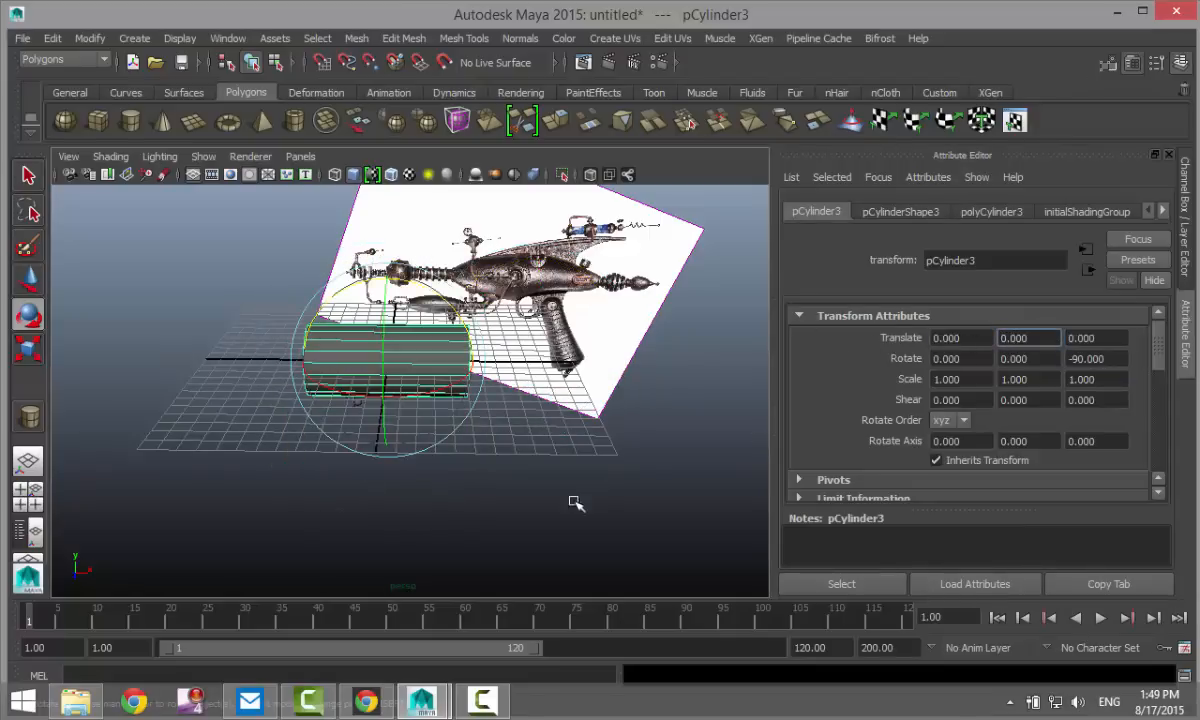
- Scale the cylinder down uniformly to about 0.223
click(565, 456)
click(420, 348)
key(w)
key(r)
drag(387, 362, 310, 345)
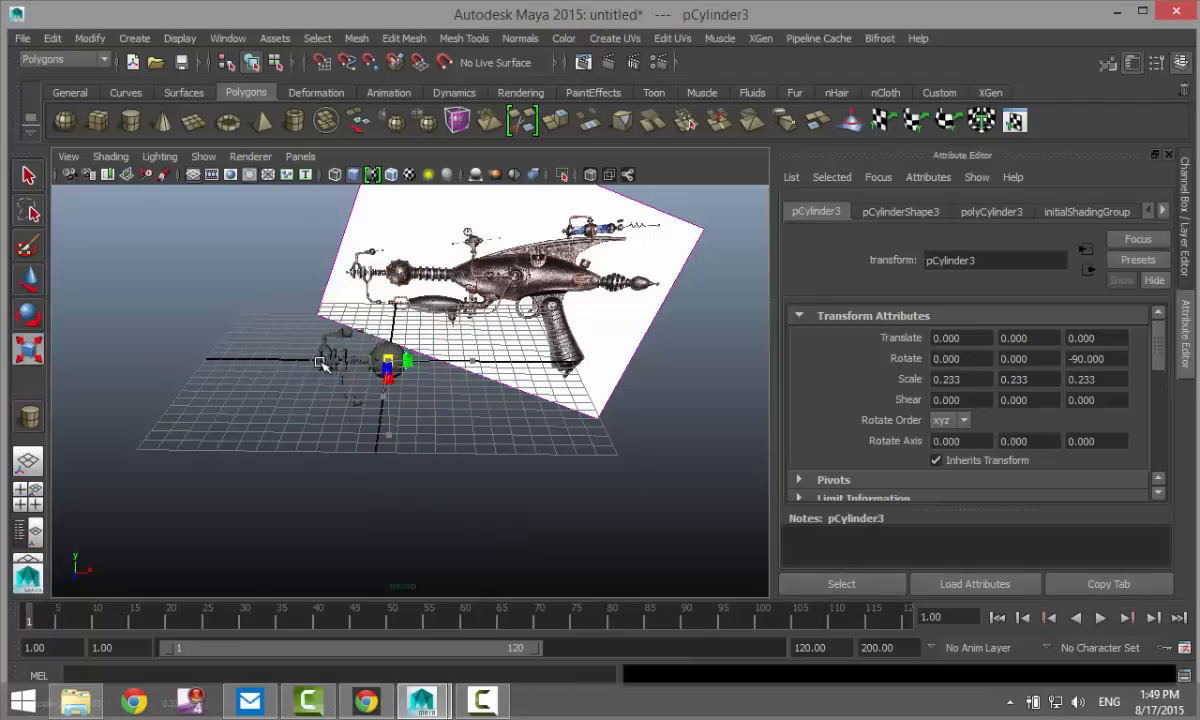
- Move the cylinder along X to about 1.495 so it extends out of the studded sphere
key(f)
scroll(339, 416, down, 3)
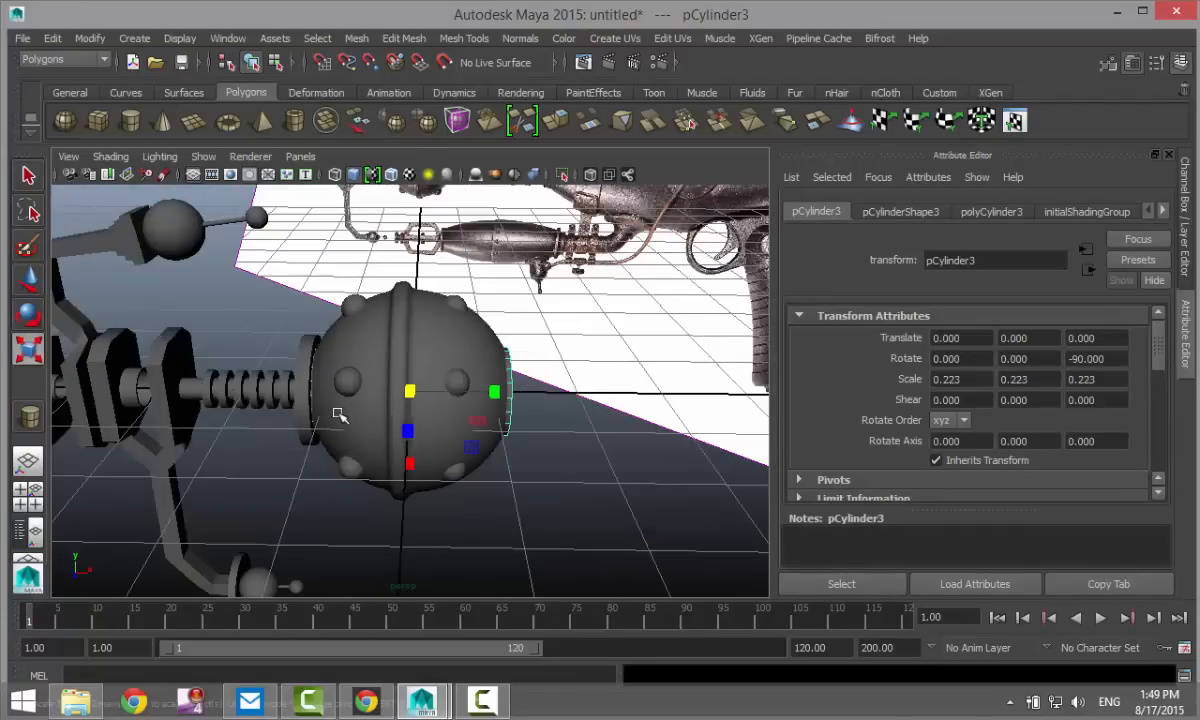
key(w)
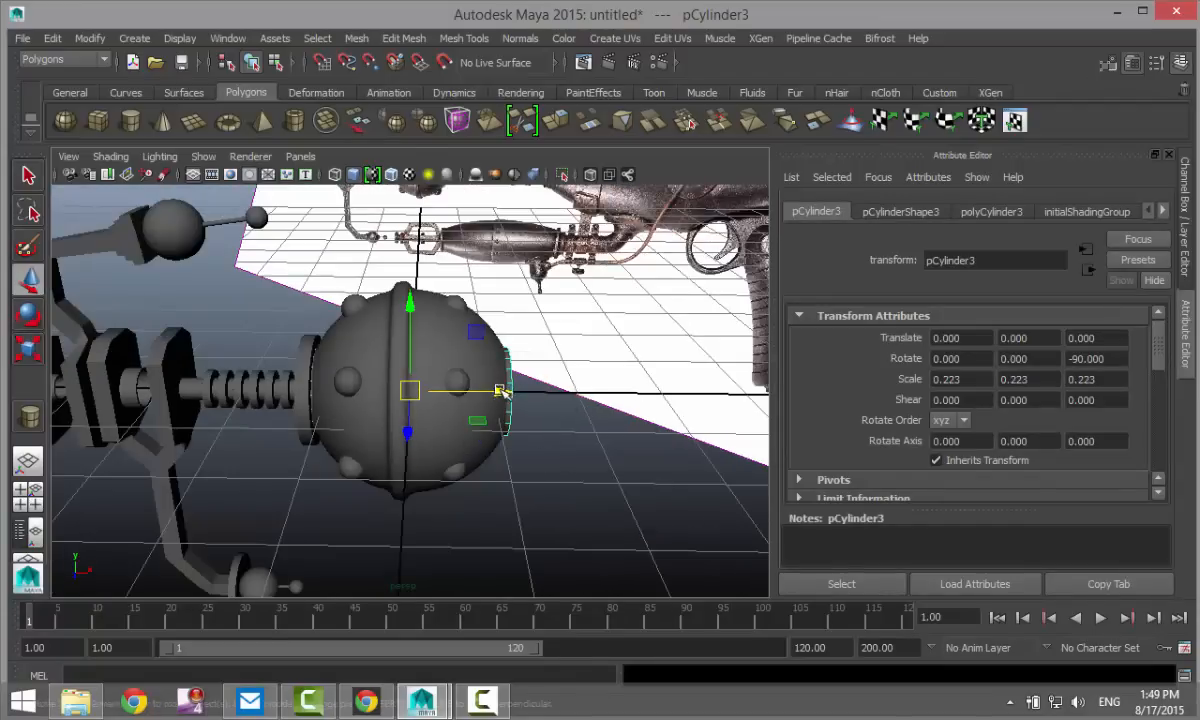
drag(490, 390, 626, 392)
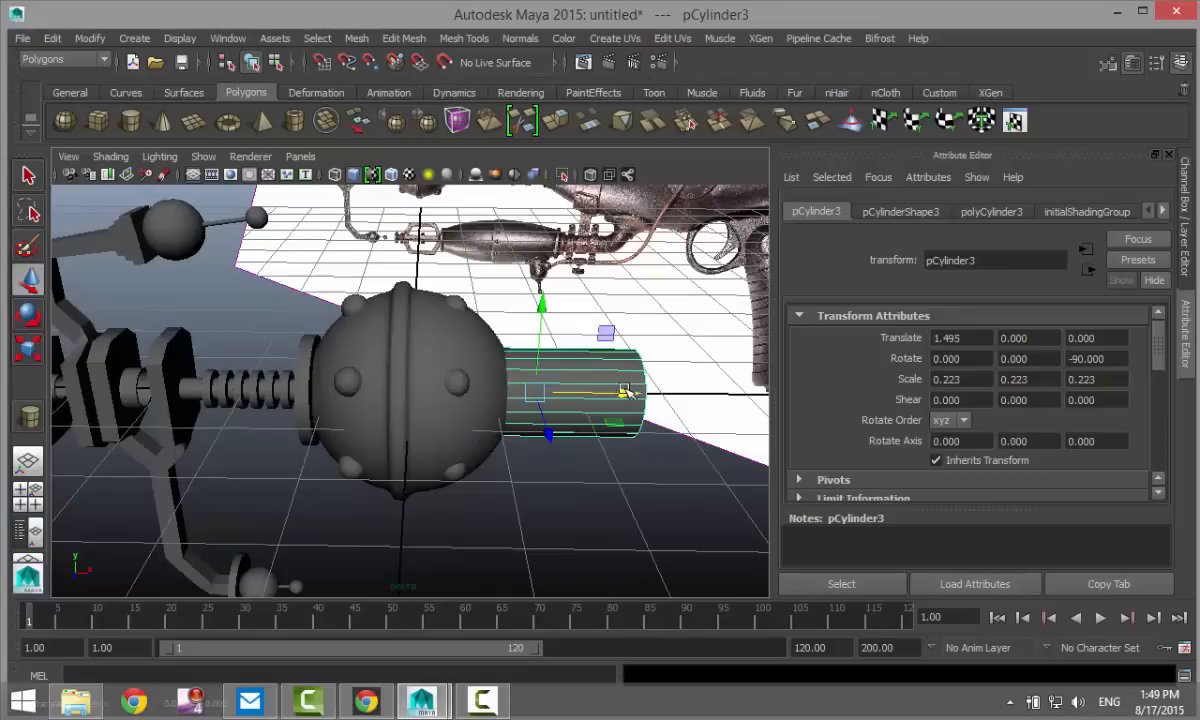
- In the front view, shift the cylinder to about 2.215 in X against the sphere's edge and turn off X-ray display
click(28, 488)
key(space)
key(f)
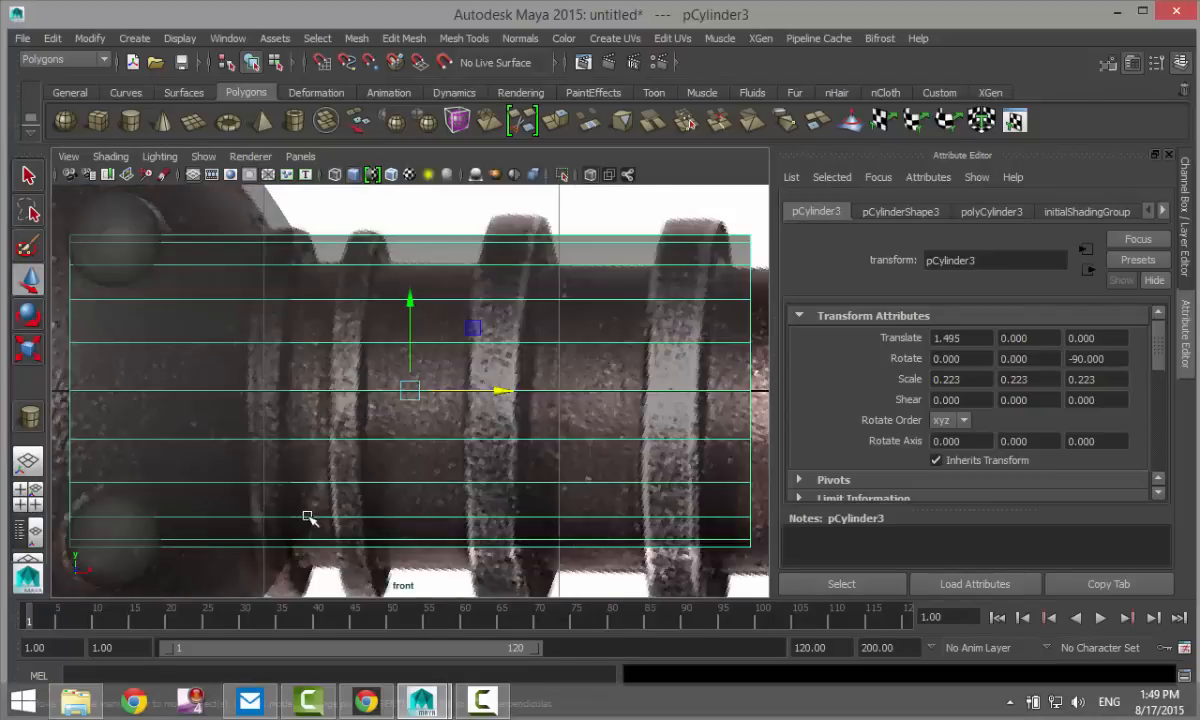
scroll(308, 520, down, 9)
scroll(313, 540, up, 5)
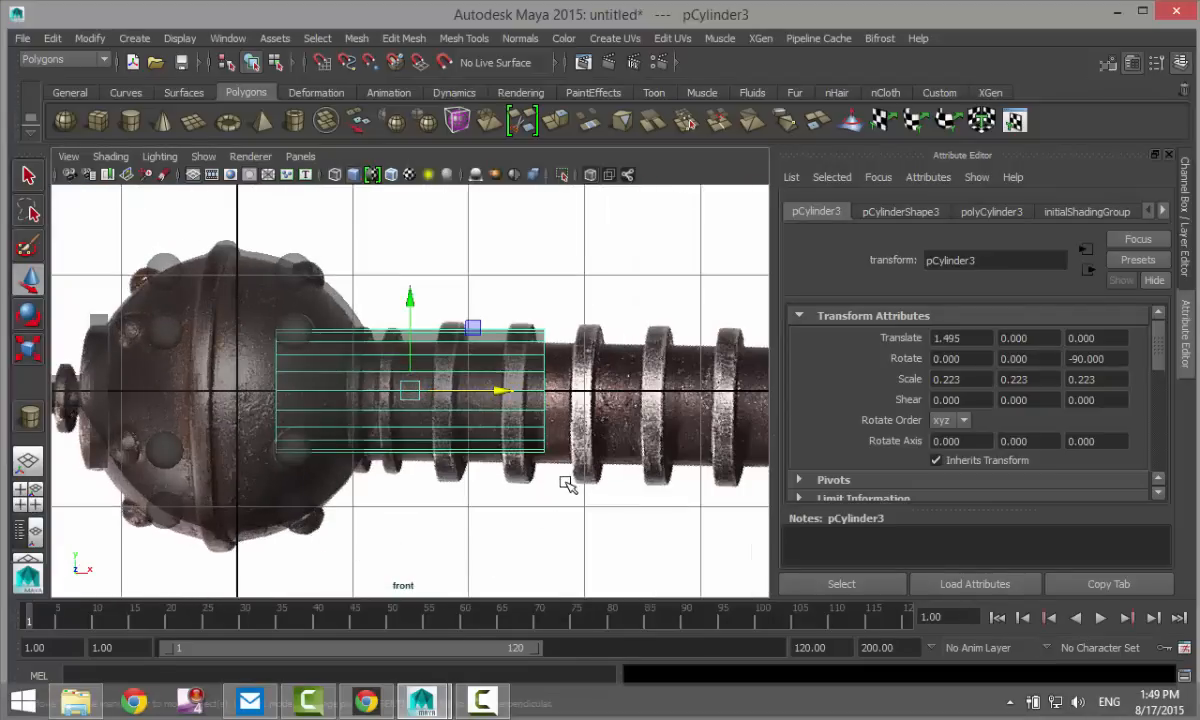
alt+middle_drag(568, 485, 394, 391)
drag(360, 367, 450, 373)
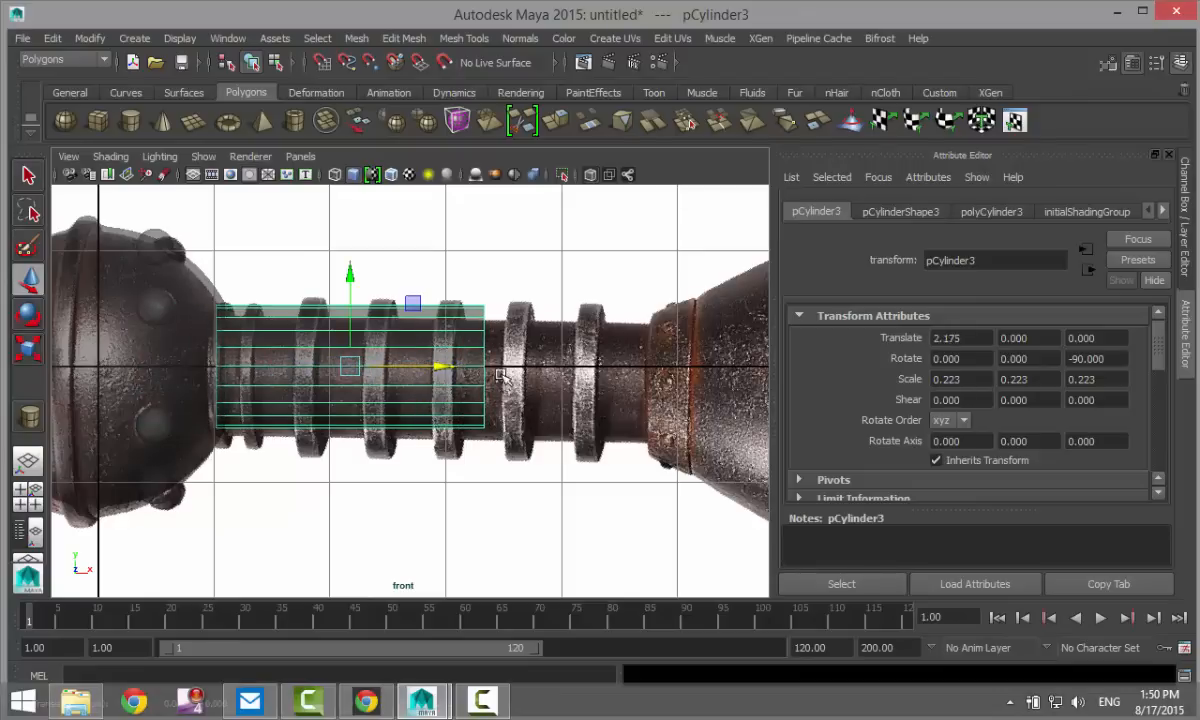
click(590, 176)
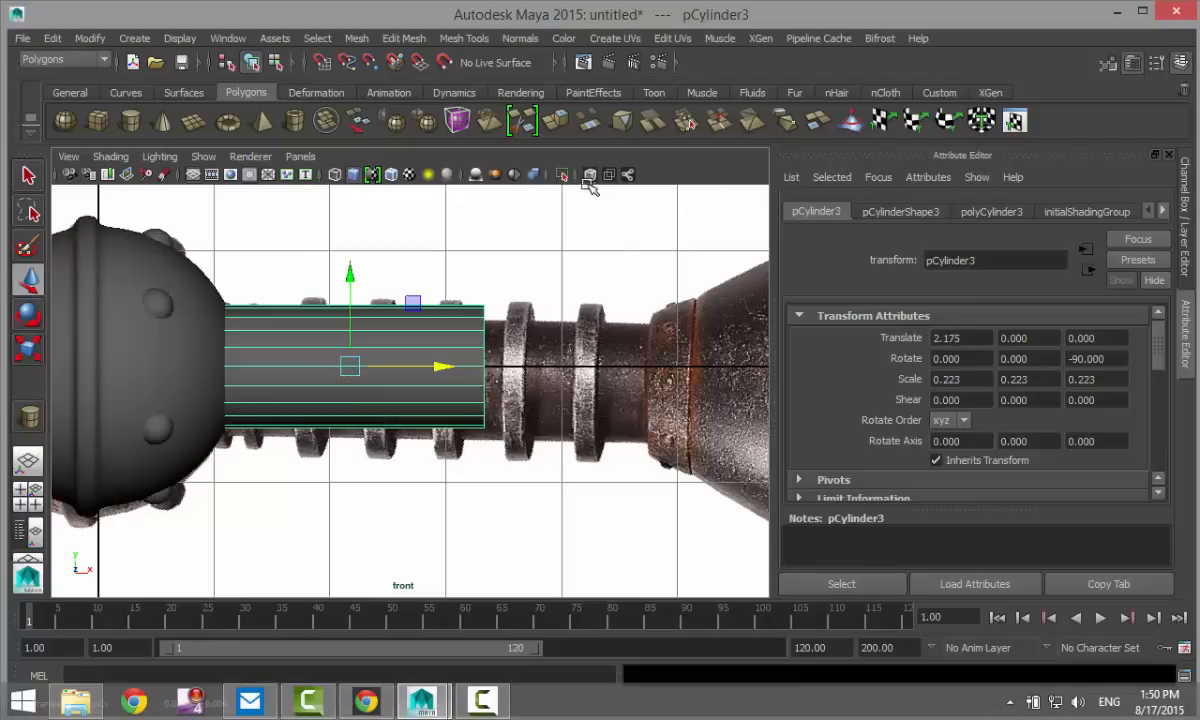
drag(437, 367, 450, 395)
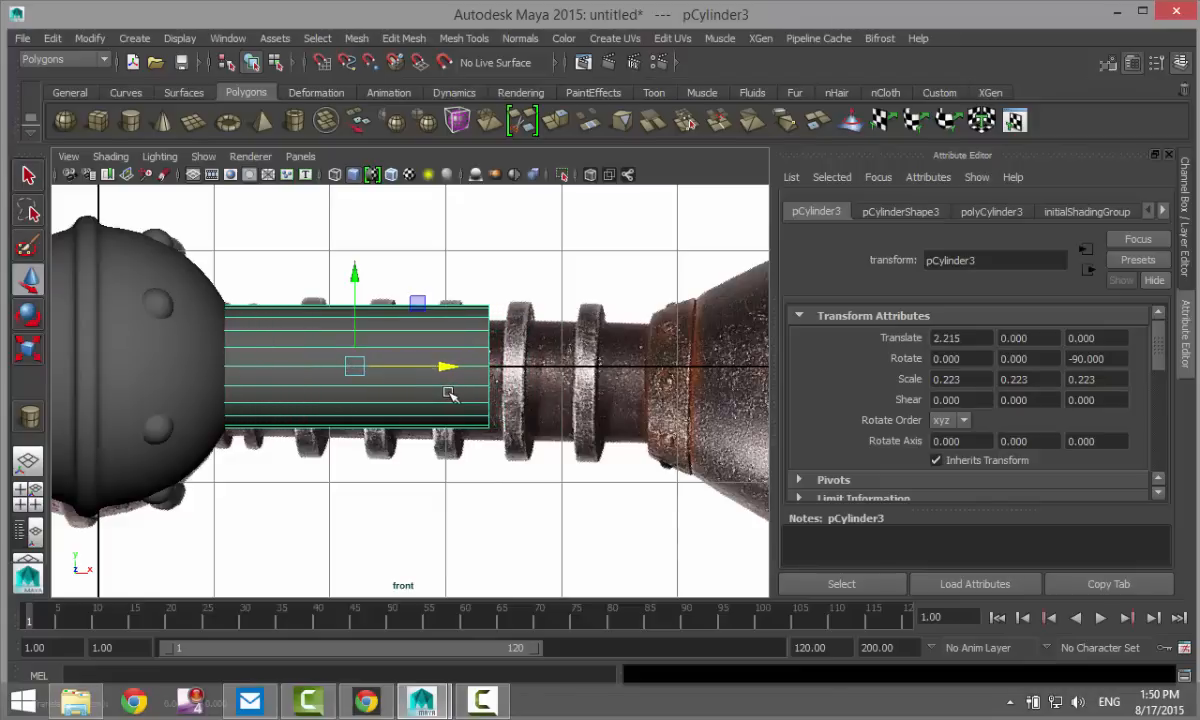
- Extend the cylinder's far end vertices along X to the start of the gun body in the reference
right_drag(484, 253, 401, 253)
drag(420, 238, 544, 568)
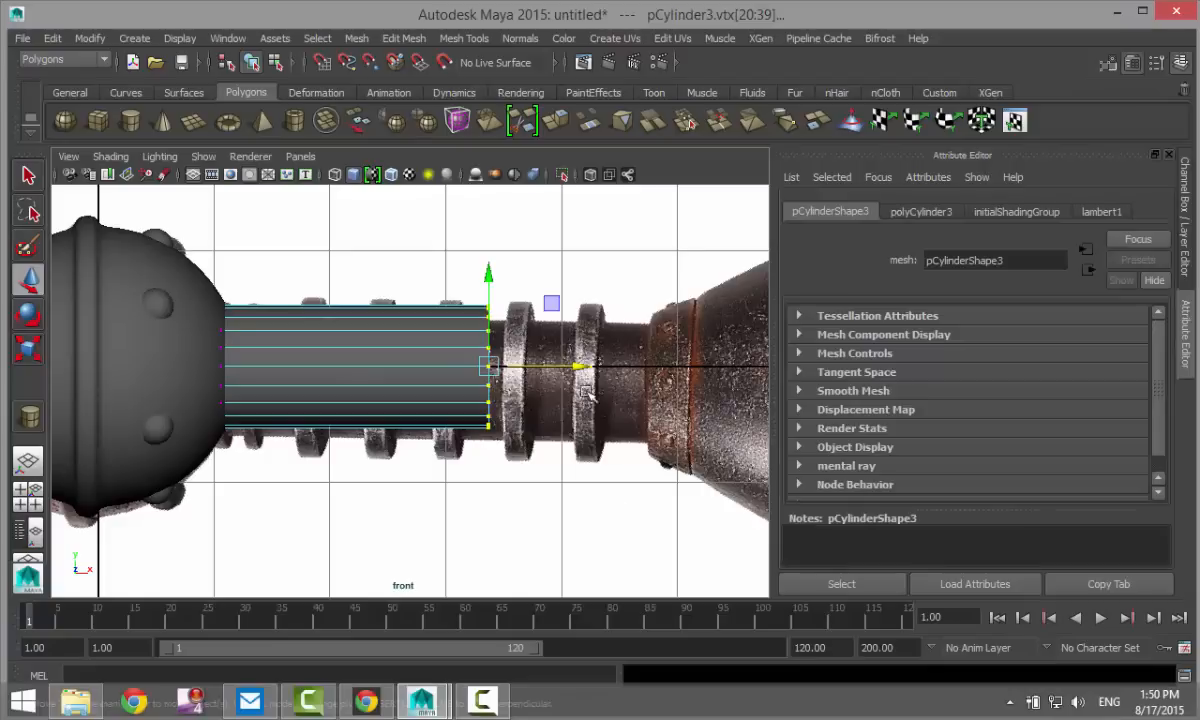
drag(556, 367, 737, 395)
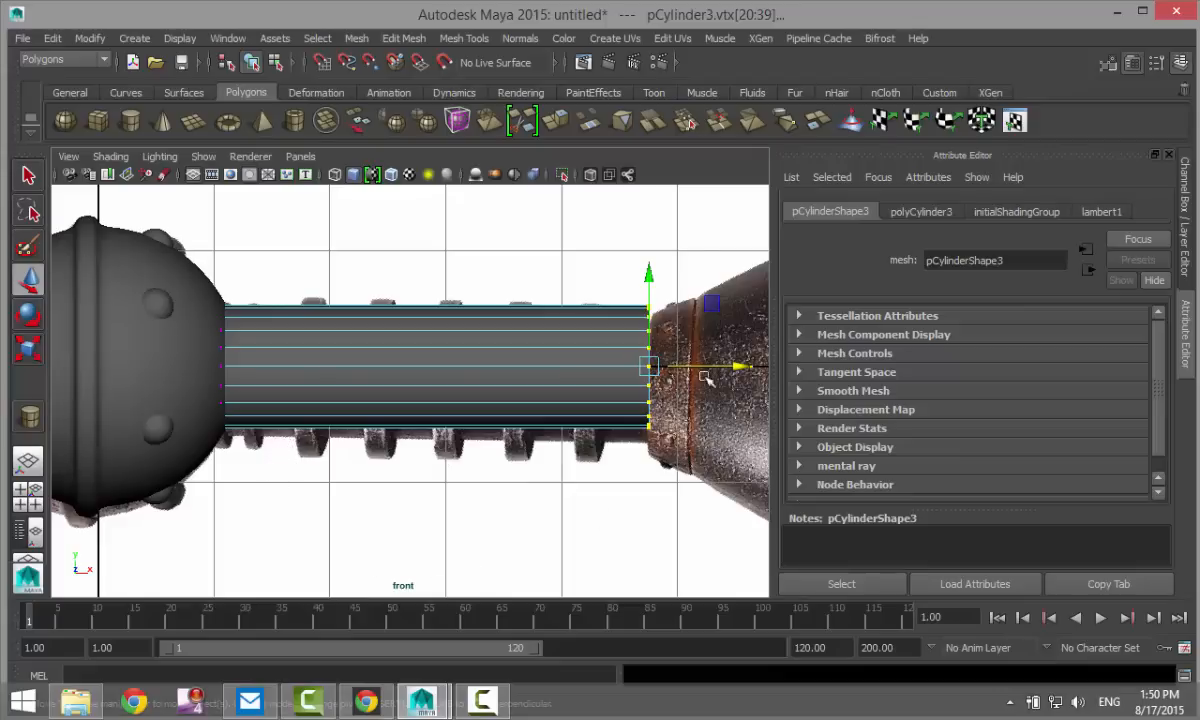
- Insert 10 evenly spaced edge loops along the cylinder using the Insert Edge Loop Tool's multiple-loops option
click(466, 40)
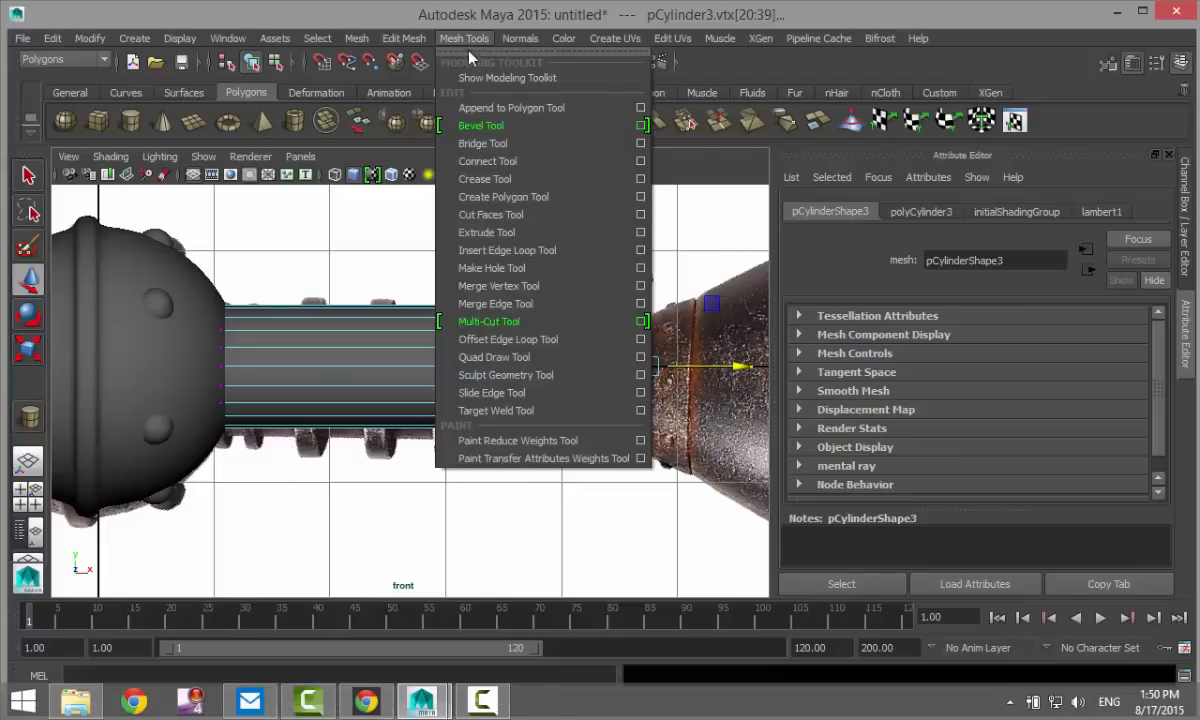
click(640, 250)
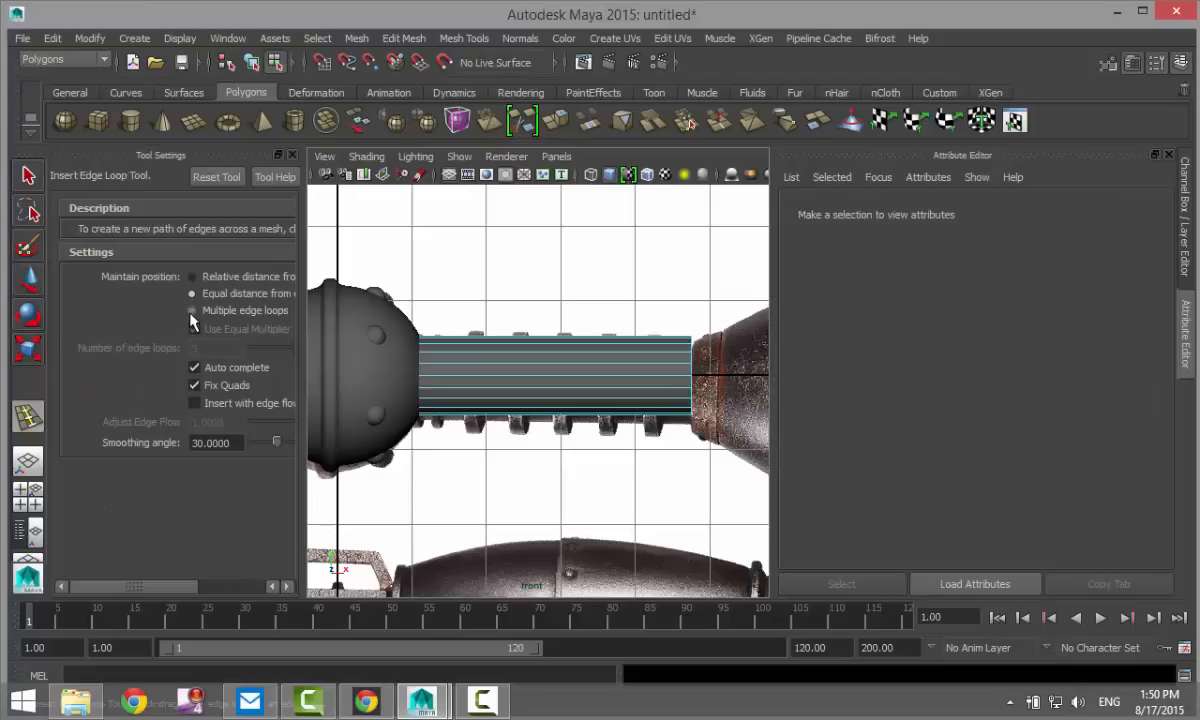
click(191, 311)
text(10)
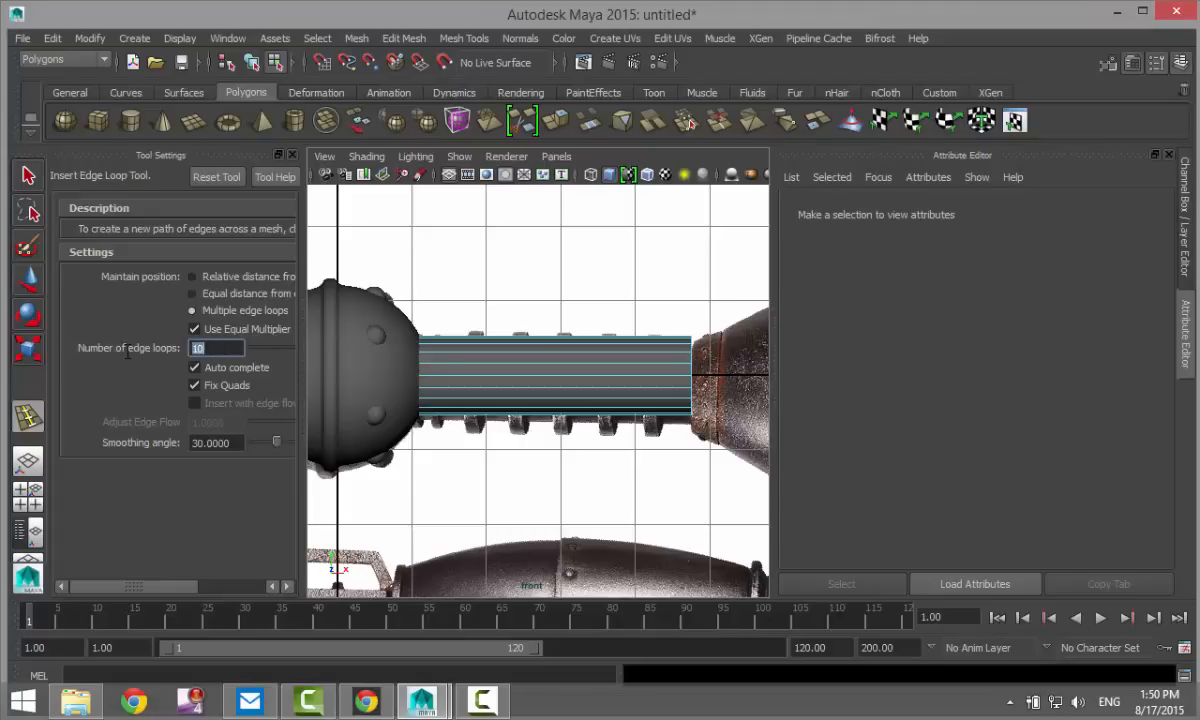
click(572, 372)
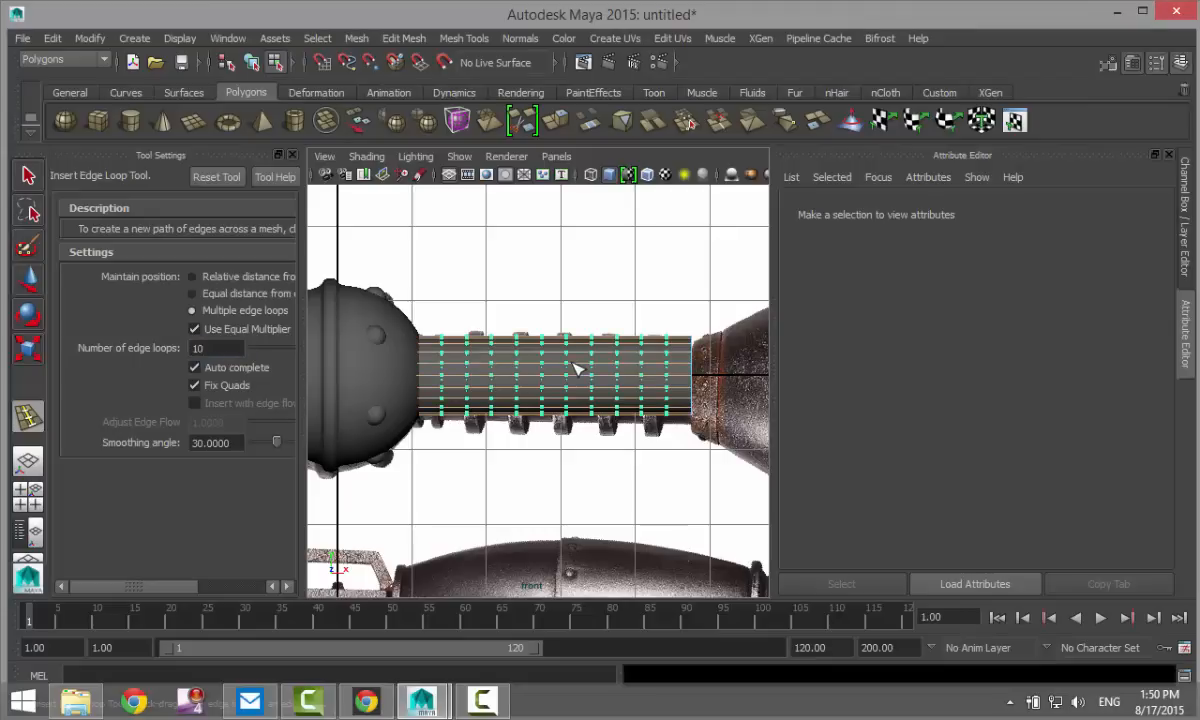
click(293, 156)
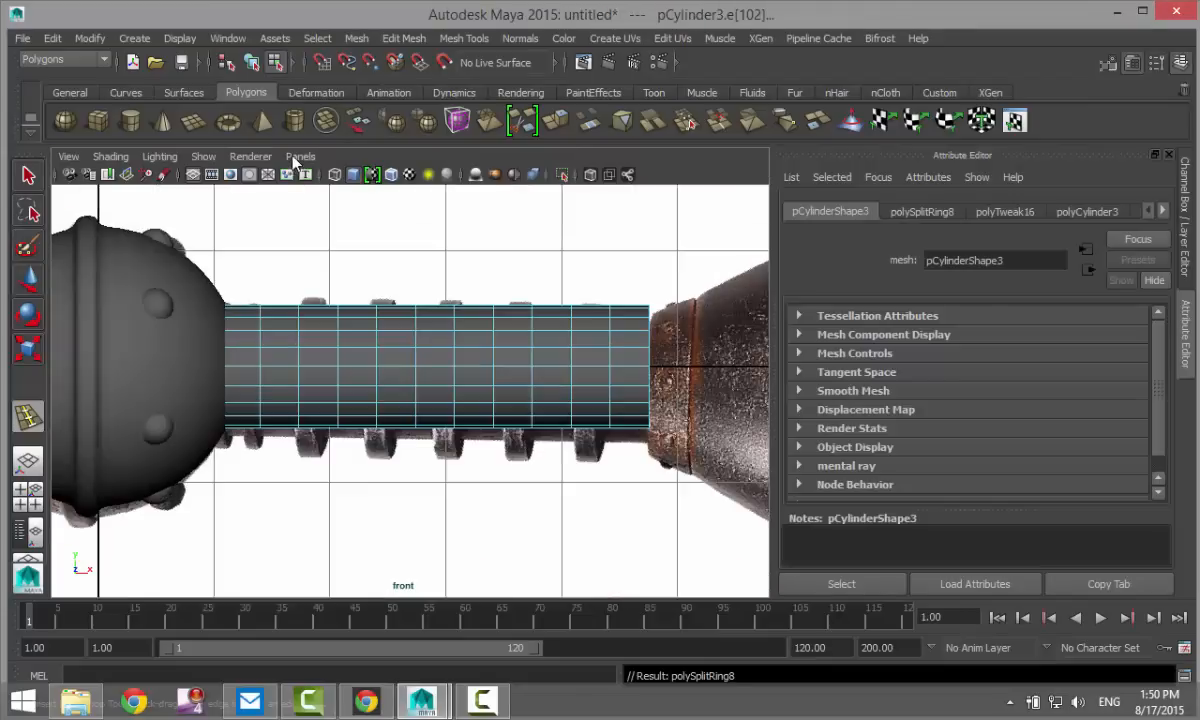
- Select five alternating face rings around the barrel cylinder, starting with the second ring from the studded sphere
scroll(297, 415, up, 2)
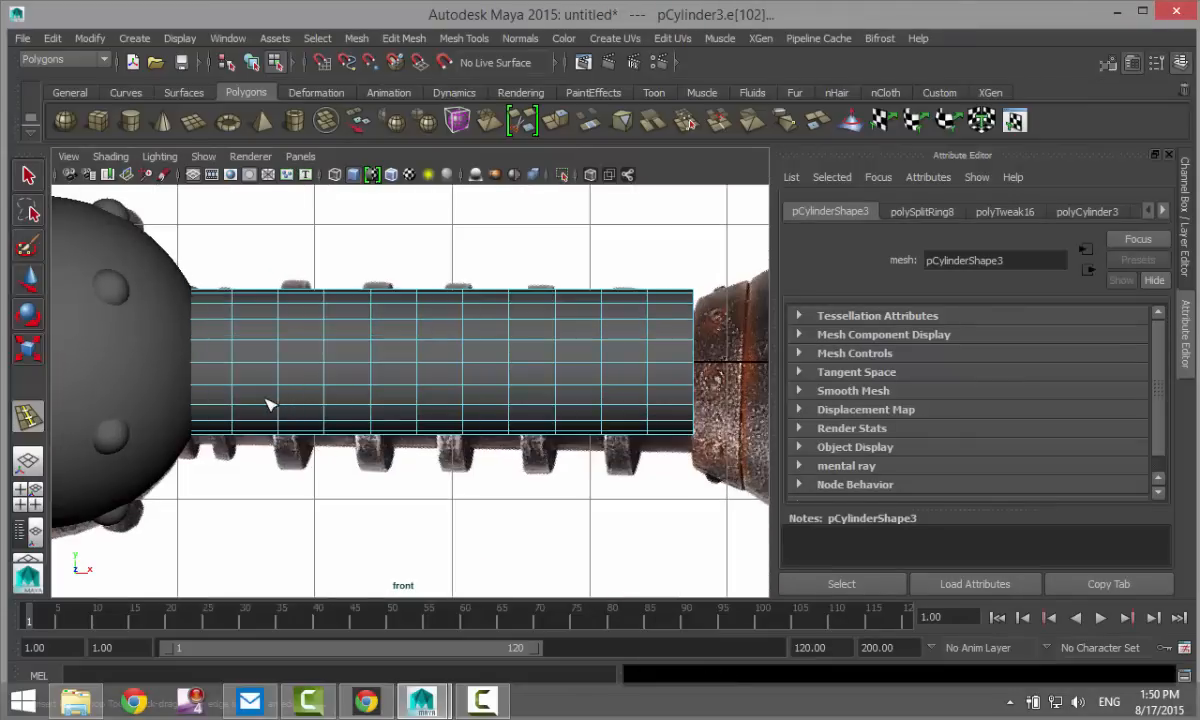
right_drag(264, 401, 250, 298)
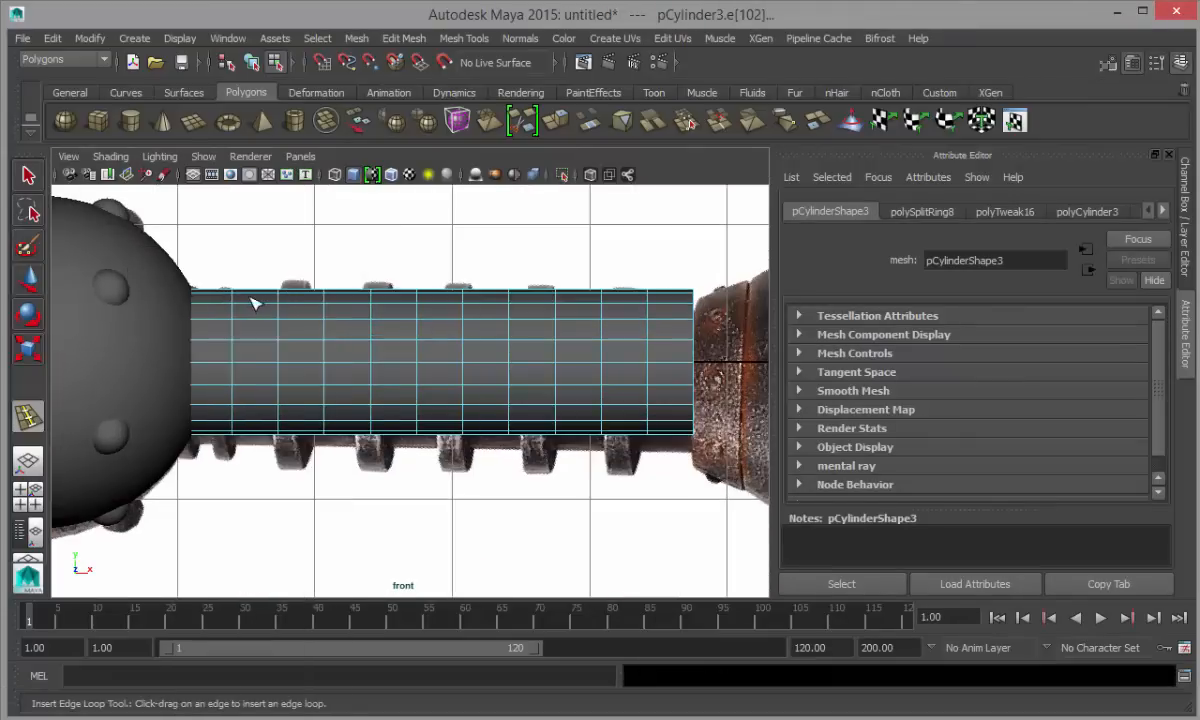
key(q)
double_click(257, 392)
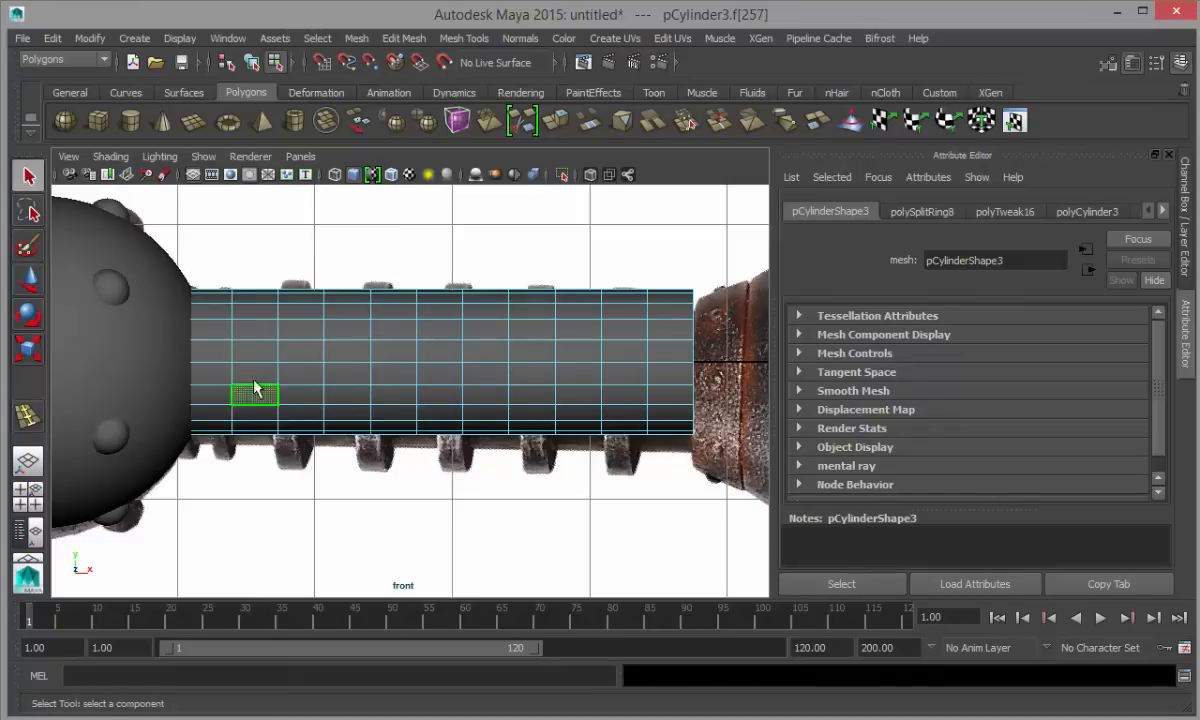
shift+double_click(350, 355)
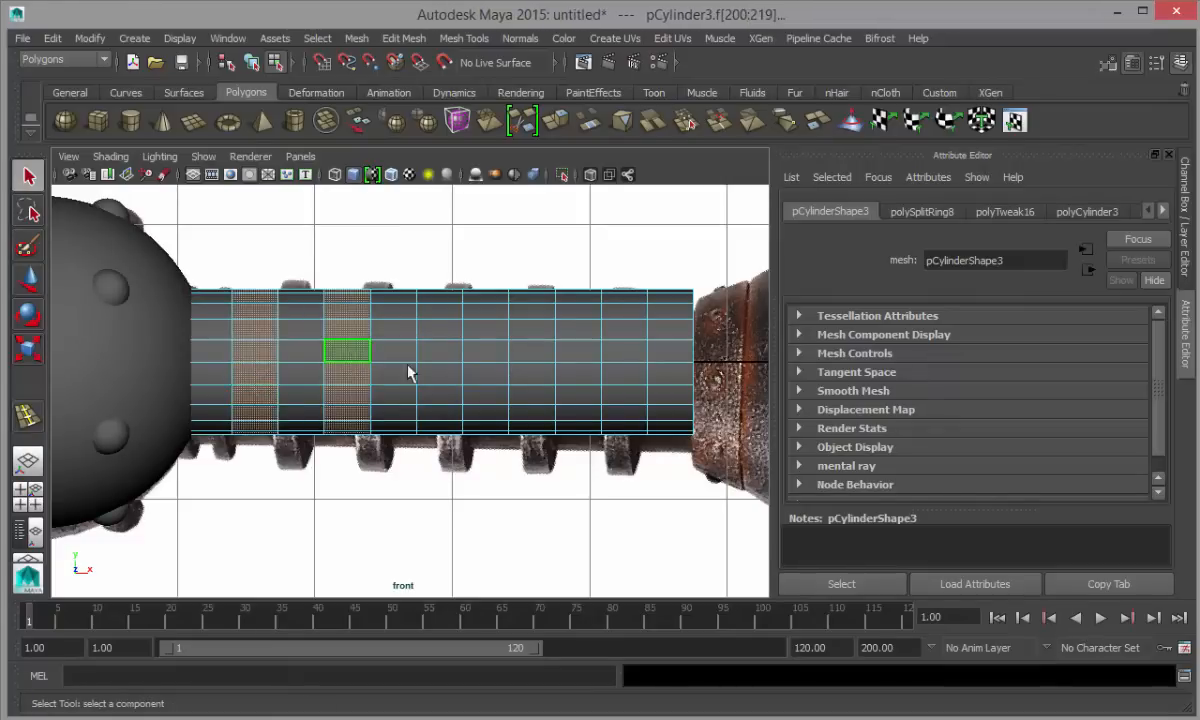
shift+double_click(446, 366)
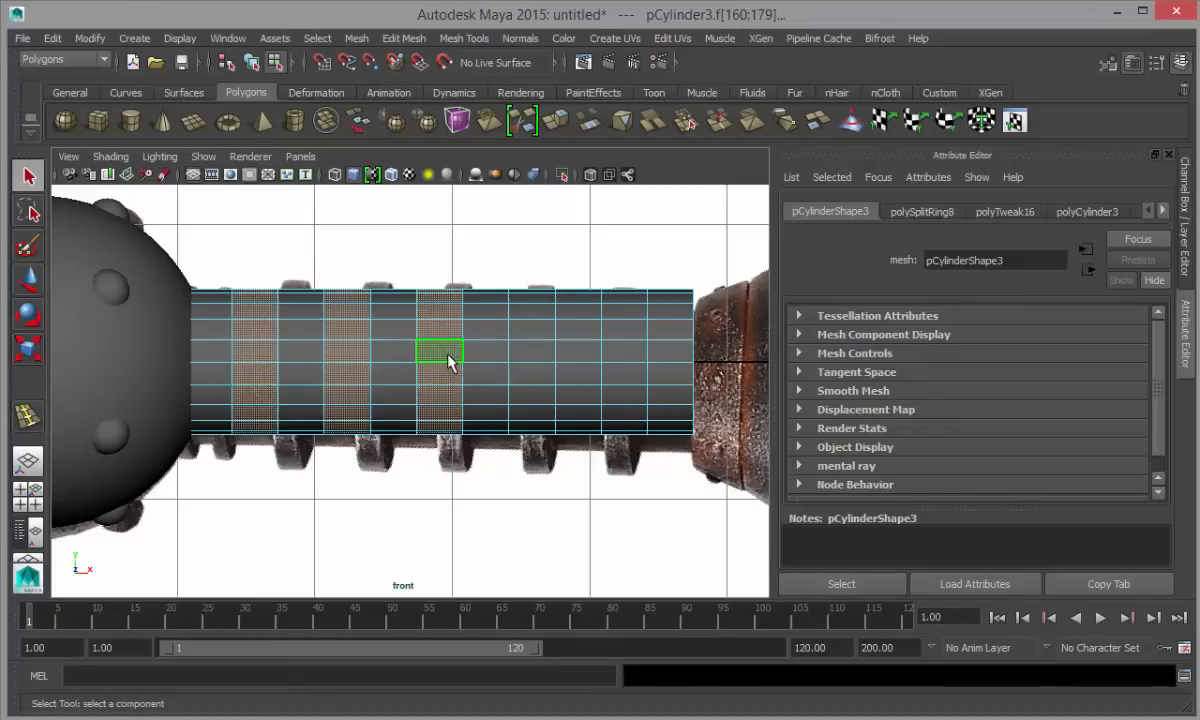
shift+double_click(533, 362)
shift+double_click(632, 360)
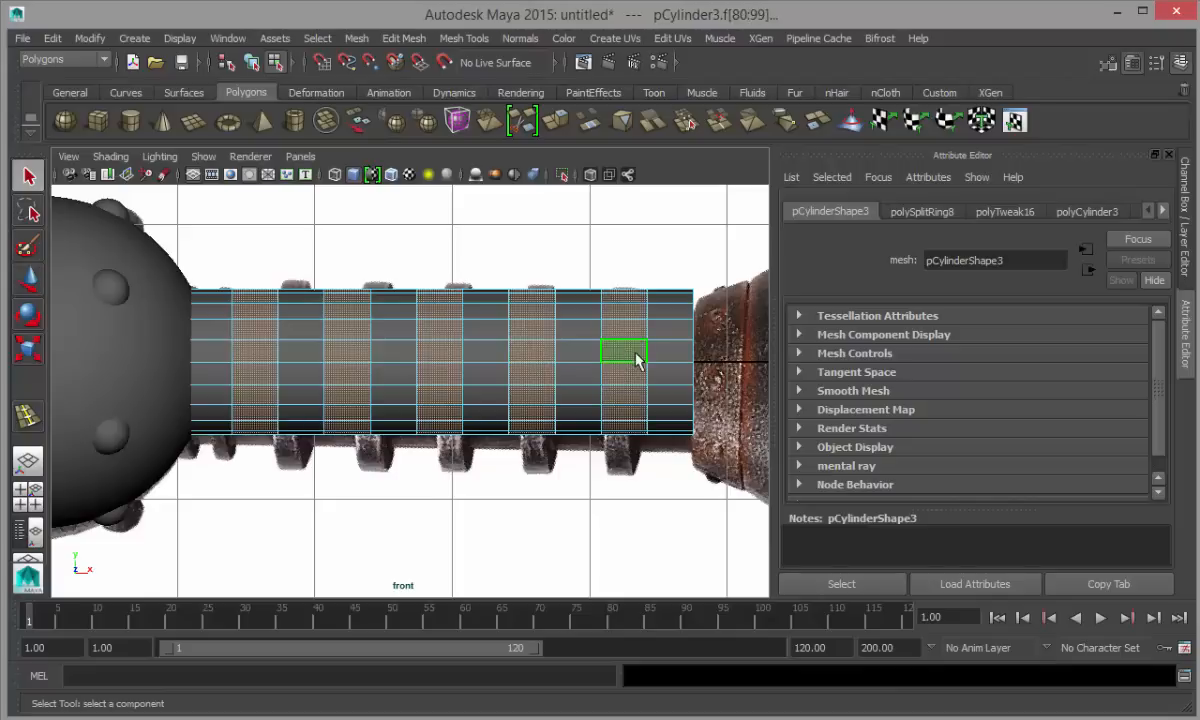
- Extrude the selected face rings outward into ribs, trying thicknesses of 0.1 and 0.15 before setting it to 0.2
click(405, 40)
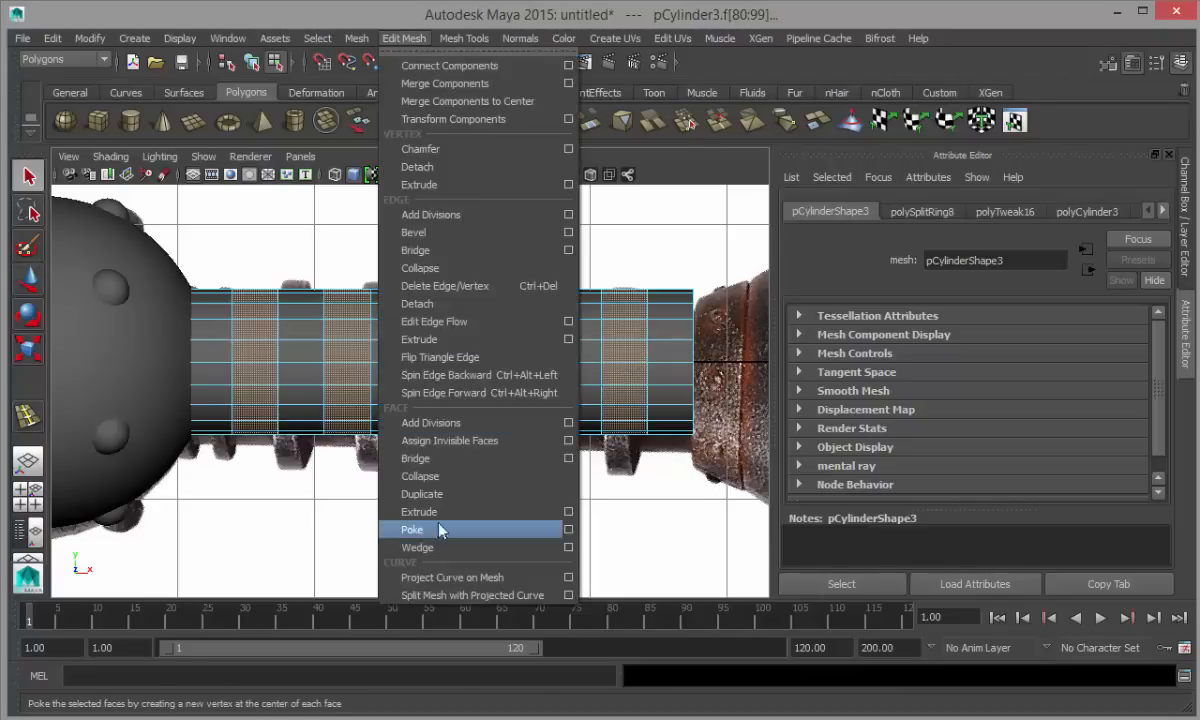
click(470, 497)
scroll(664, 396, down, 5)
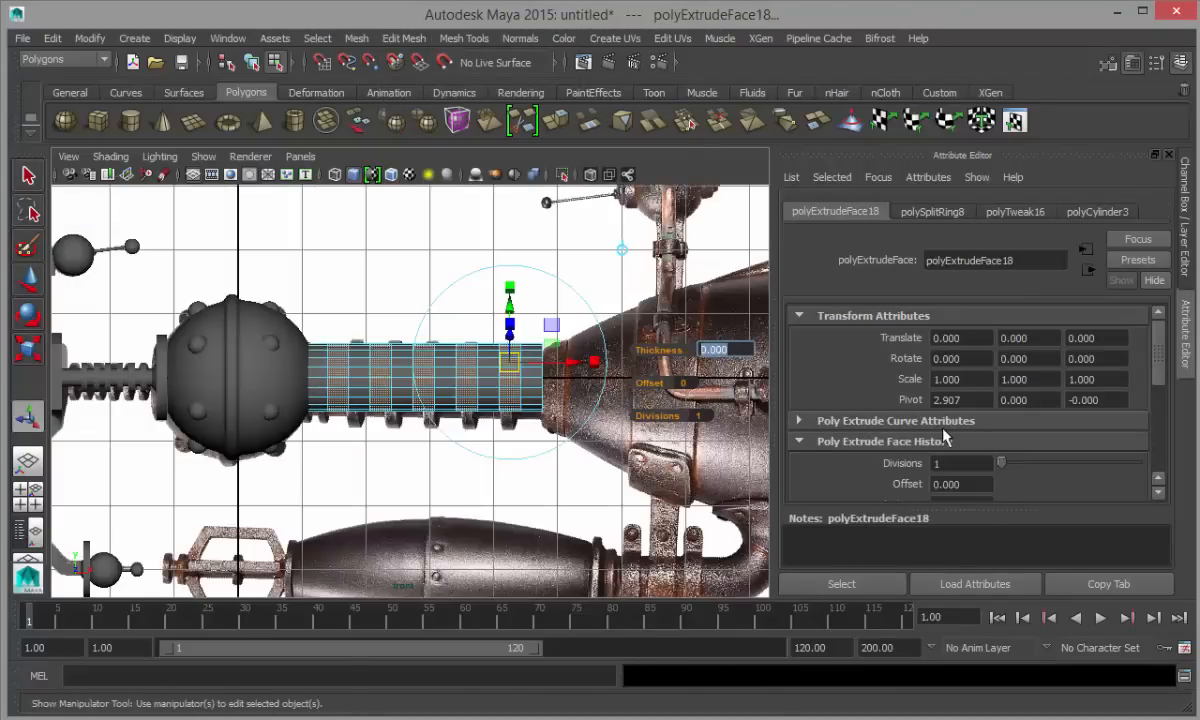
key(Return)
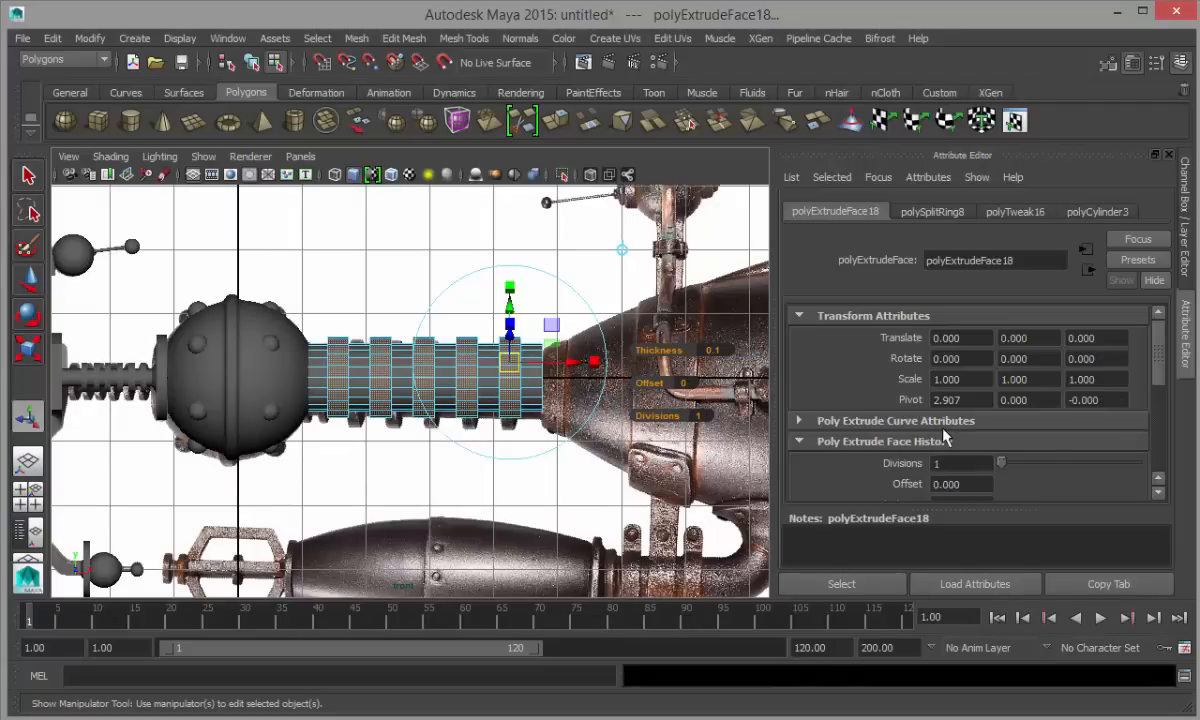
click(718, 350)
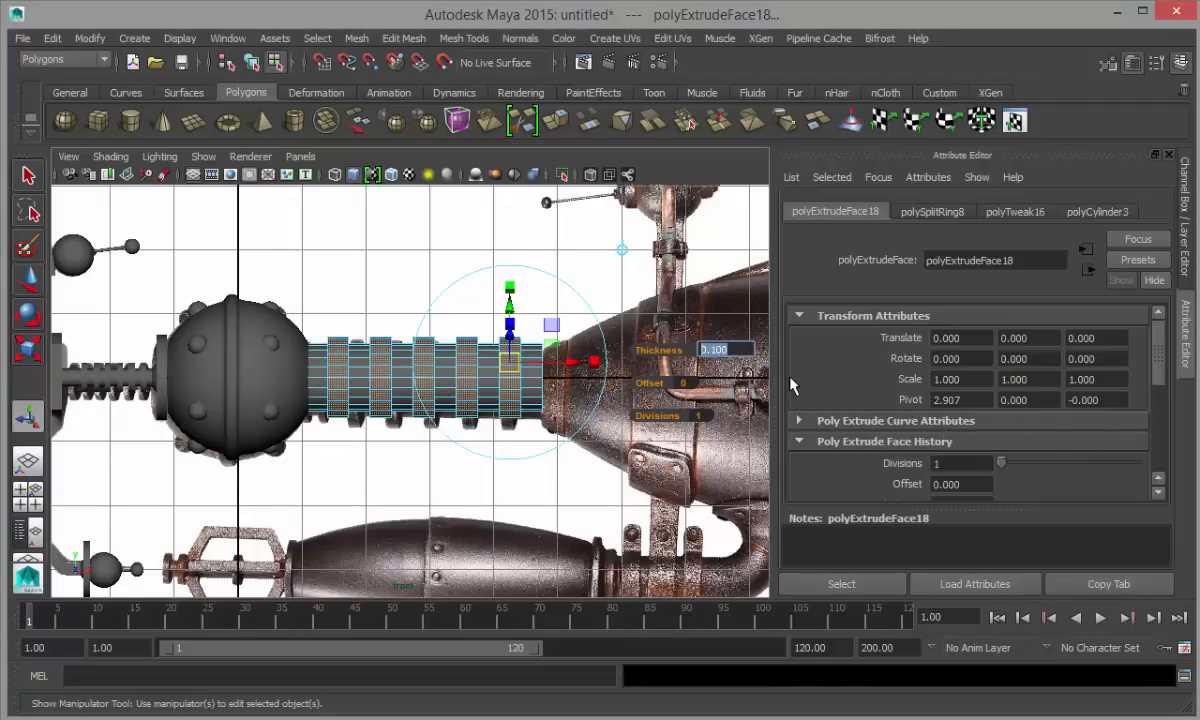
text(0.15)
key(Return)
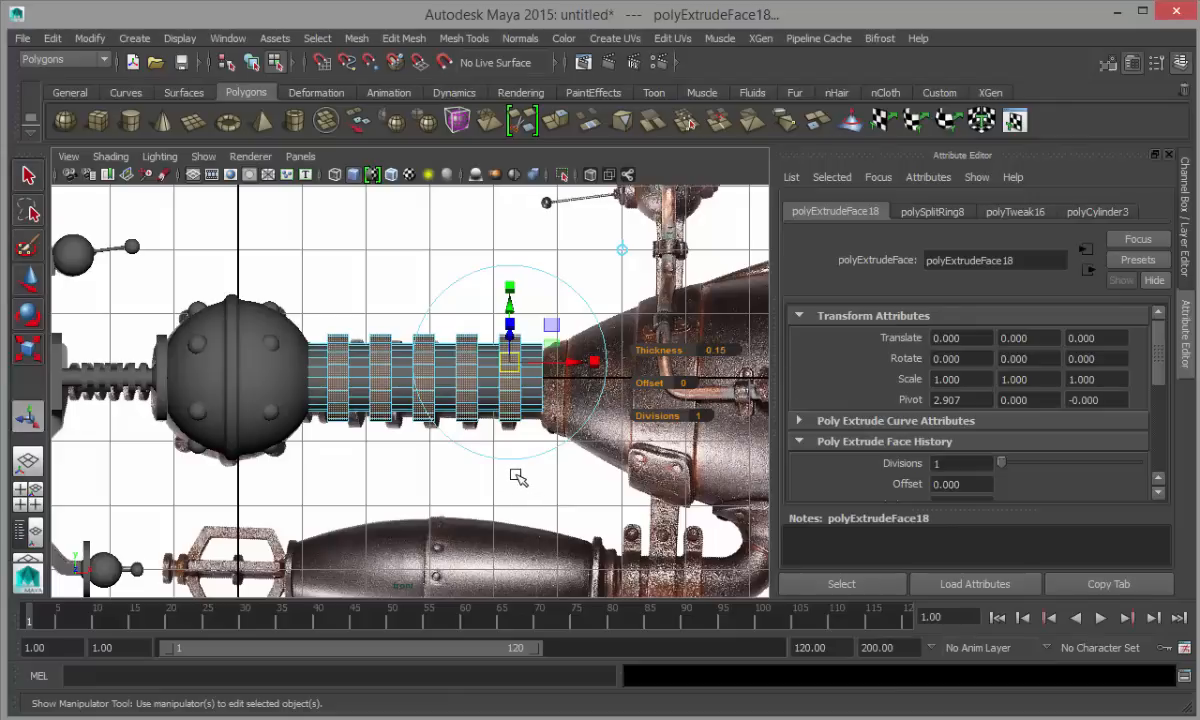
click(722, 348)
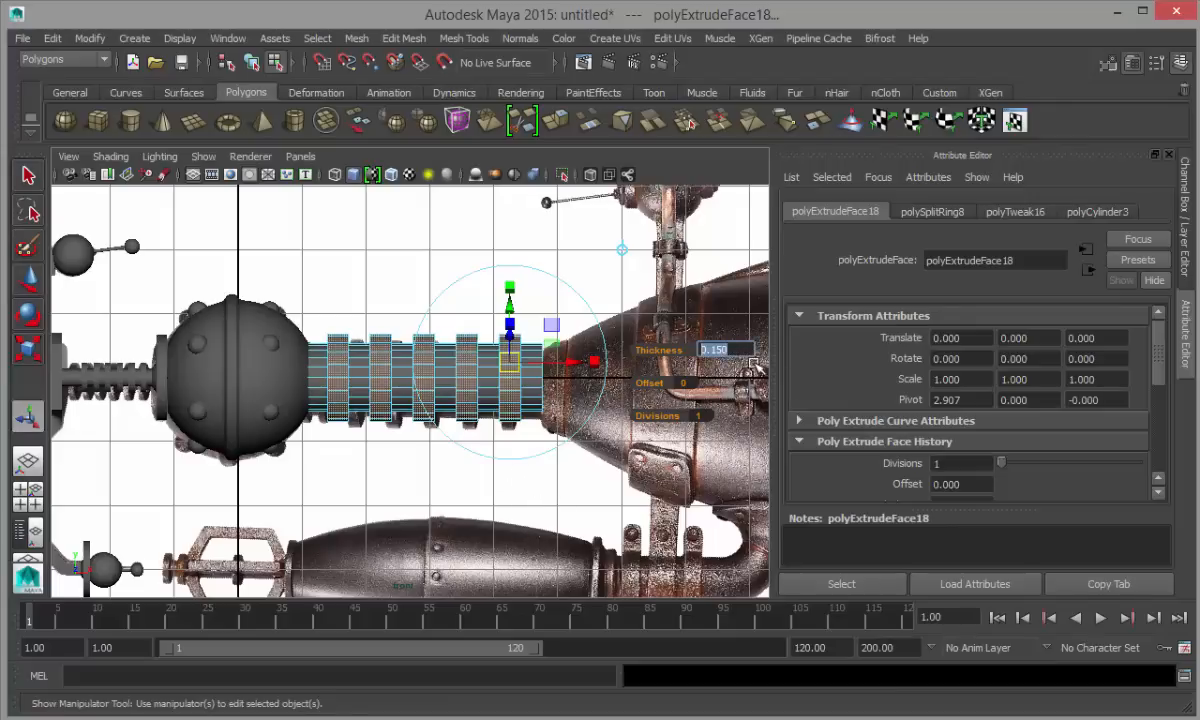
text(0.2)
key(Return)
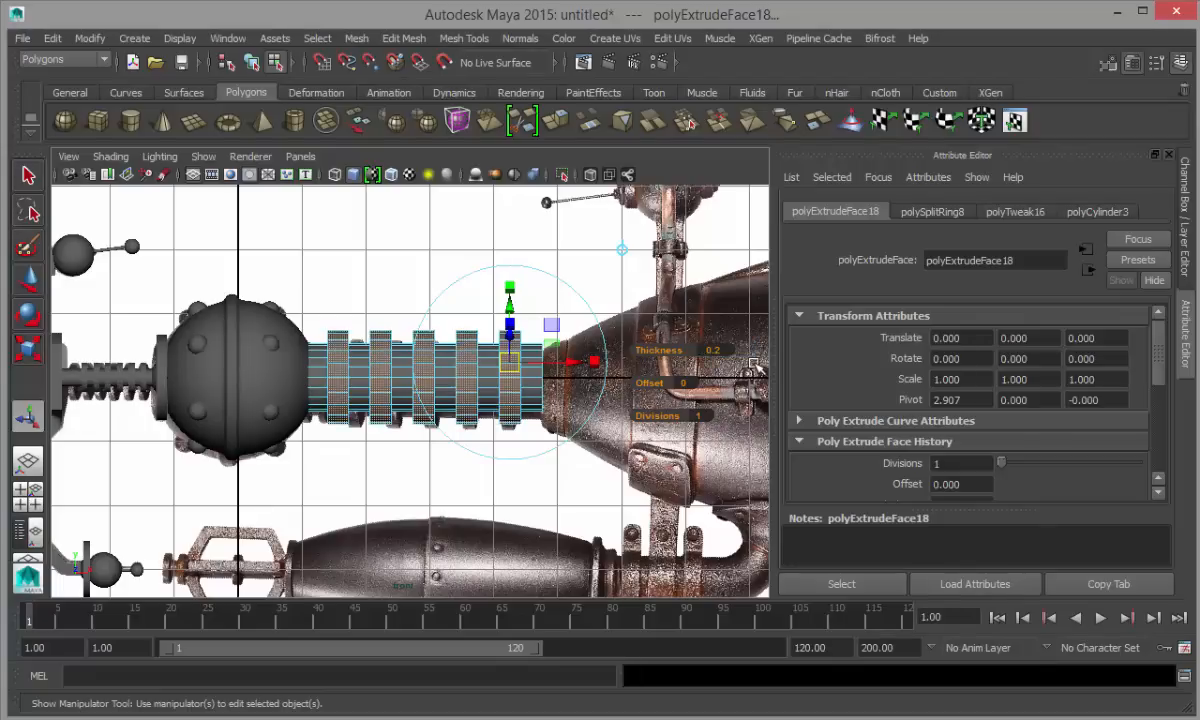
click(538, 471)
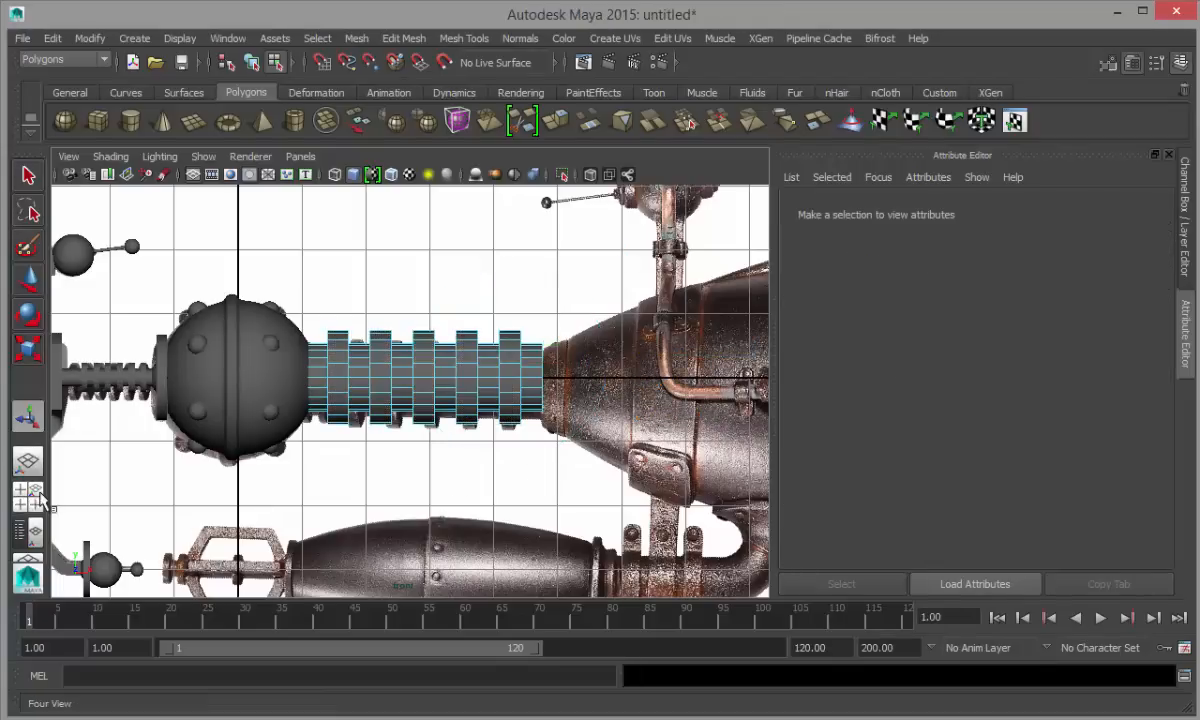
- Examine the extruded barrel ribs in the perspective view from several angles and distances
click(27, 497)
key(space)
scroll(616, 310, down, 3)
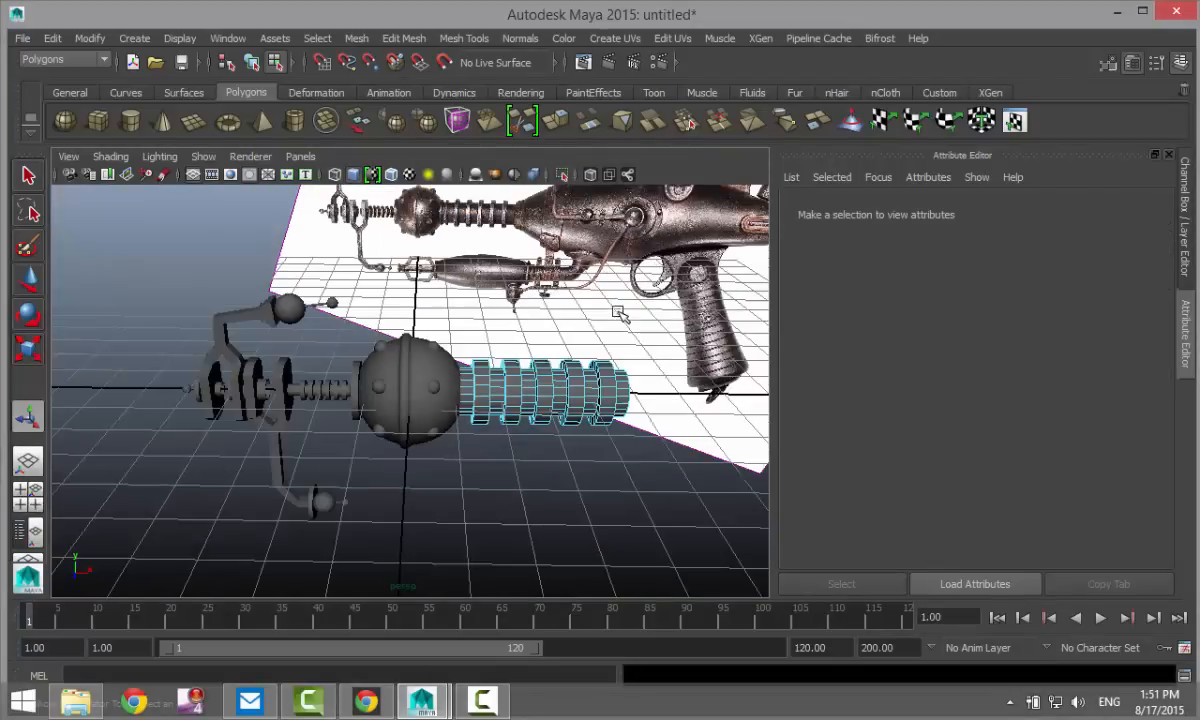
alt+drag(662, 372, 622, 360)
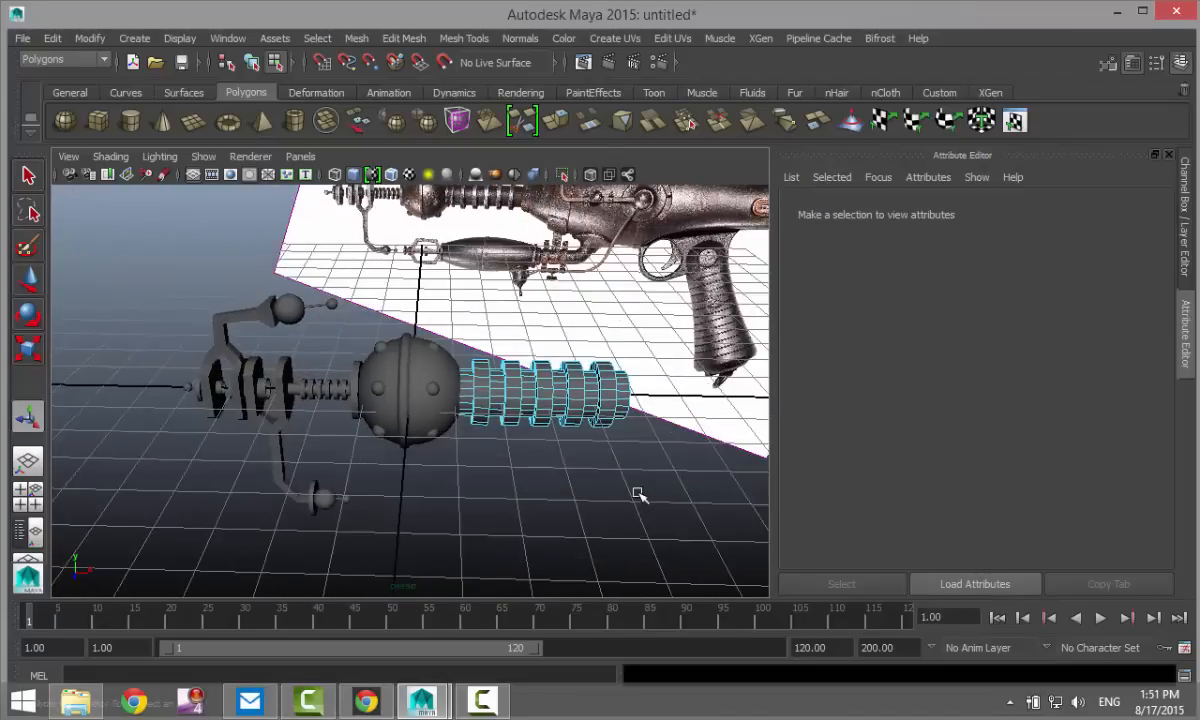
alt+middle_drag(638, 494, 429, 554)
scroll(482, 499, up, 5)
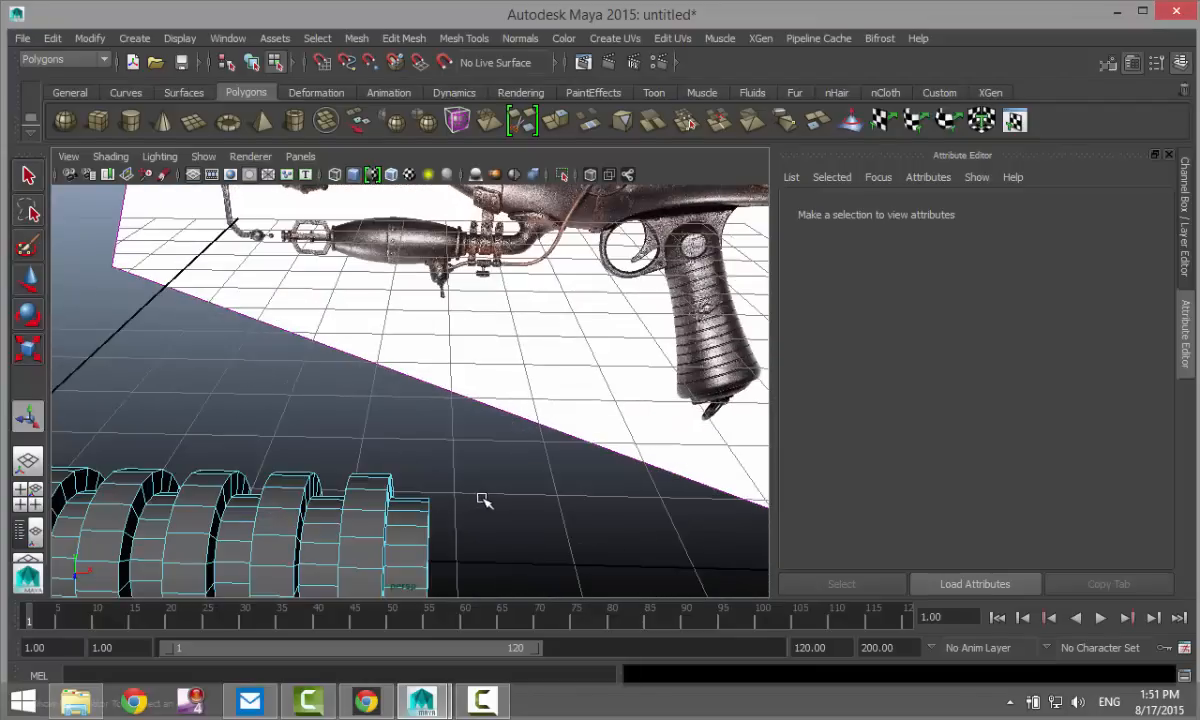
alt+middle_drag(500, 489, 524, 568)
scroll(613, 379, down, 5)
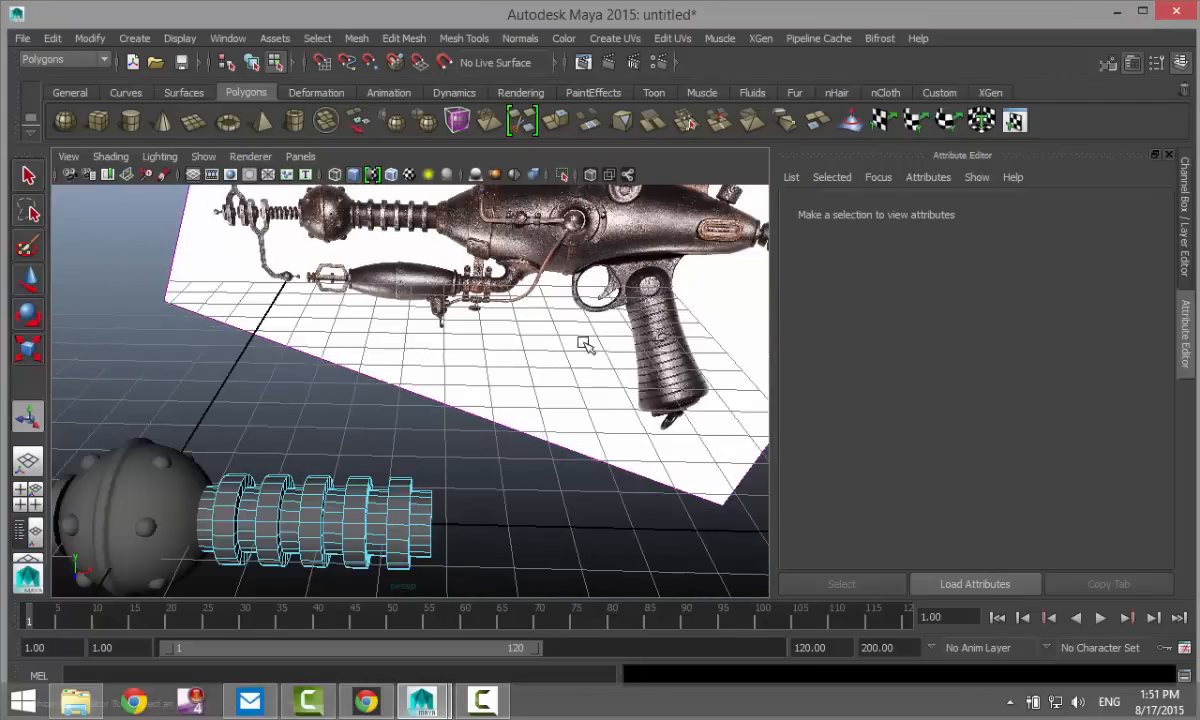
mouse_move(586, 344)
alt+middle_down()
mouse_move(604, 348)
mouse_move(596, 324)
alt+middle_up()
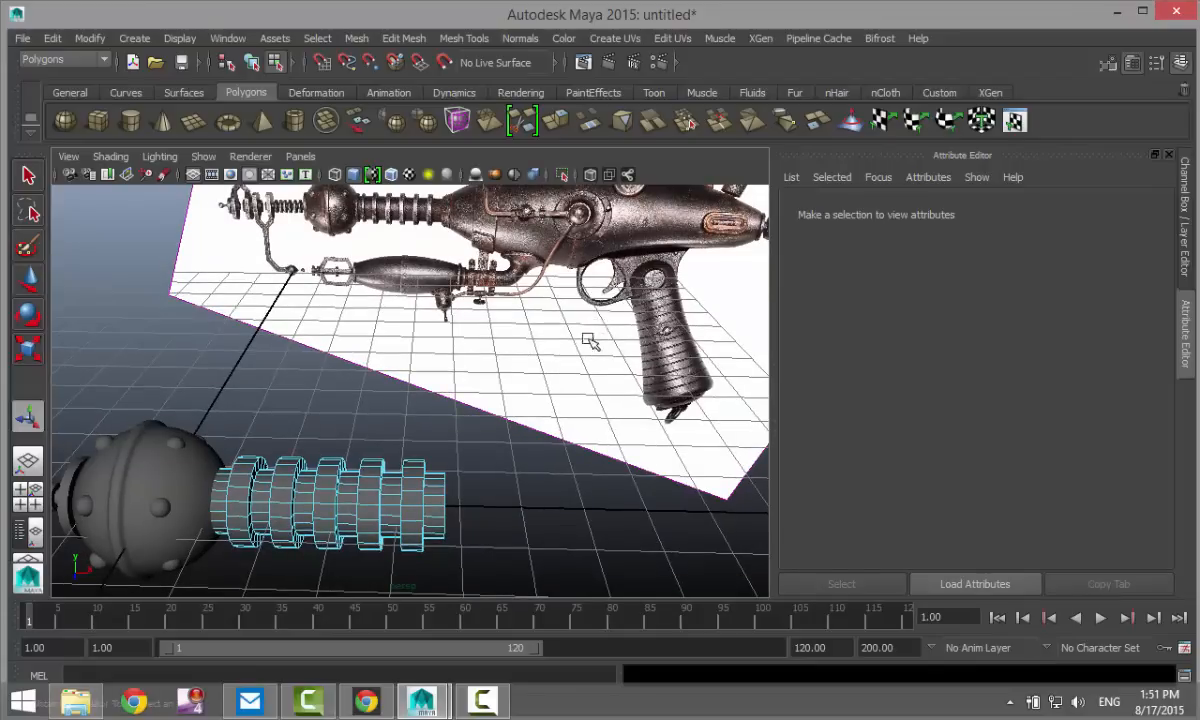
- Create a polygon cylinder about 1.023 in radius and 0.497 high beyond the barrel's end, and set its Z rotation to -90
click(130, 122)
drag(576, 523, 625, 462)
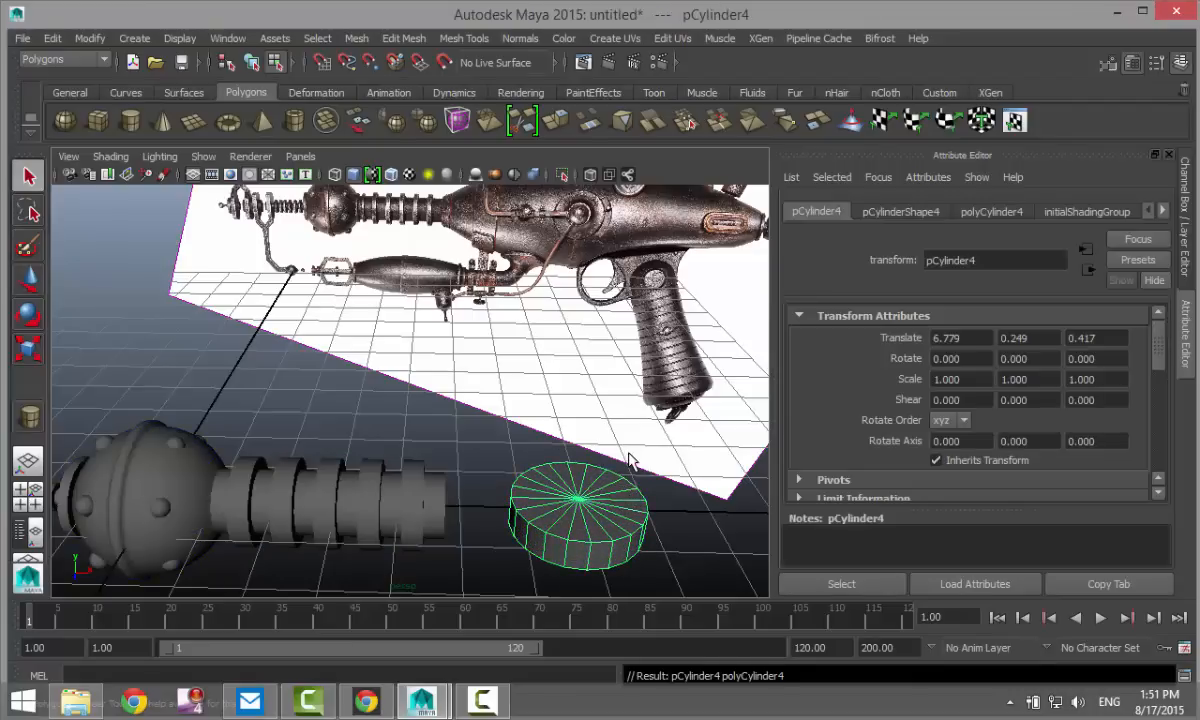
key(e)
drag(500, 437, 642, 462)
click(1121, 361)
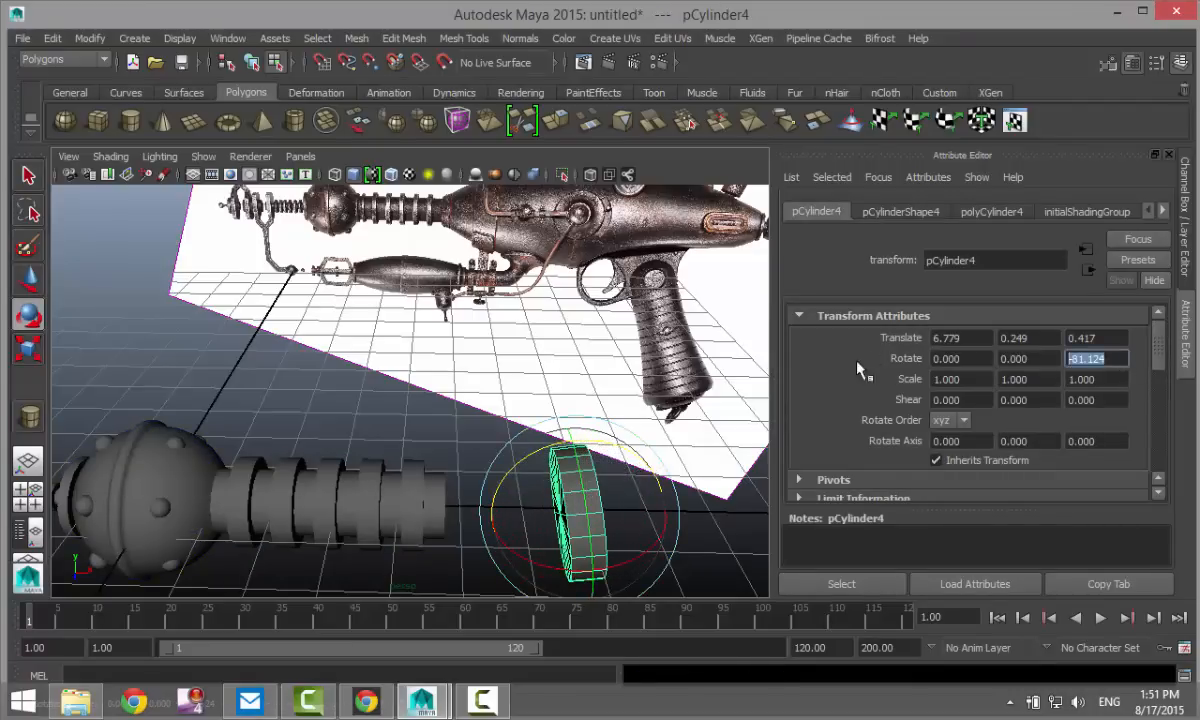
text(-90)
key(Return)
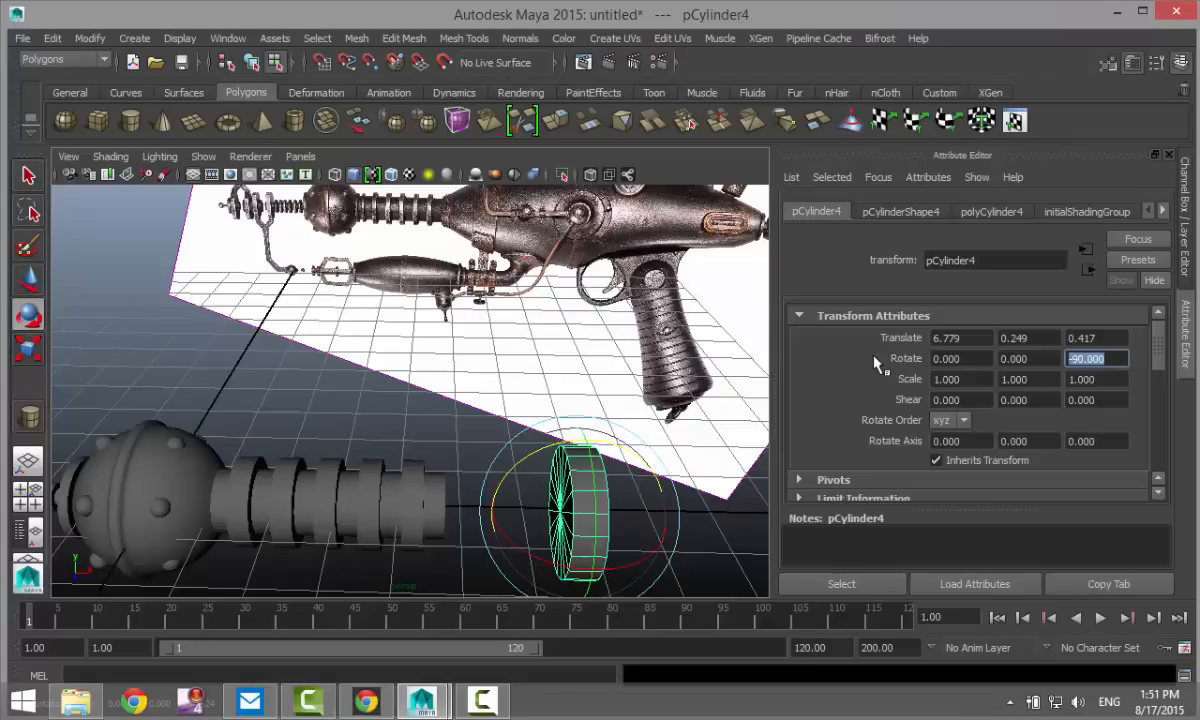
- Set the new cylinder's cap subdivisions to 0 and open its axis subdivisions for editing
click(924, 218)
click(988, 214)
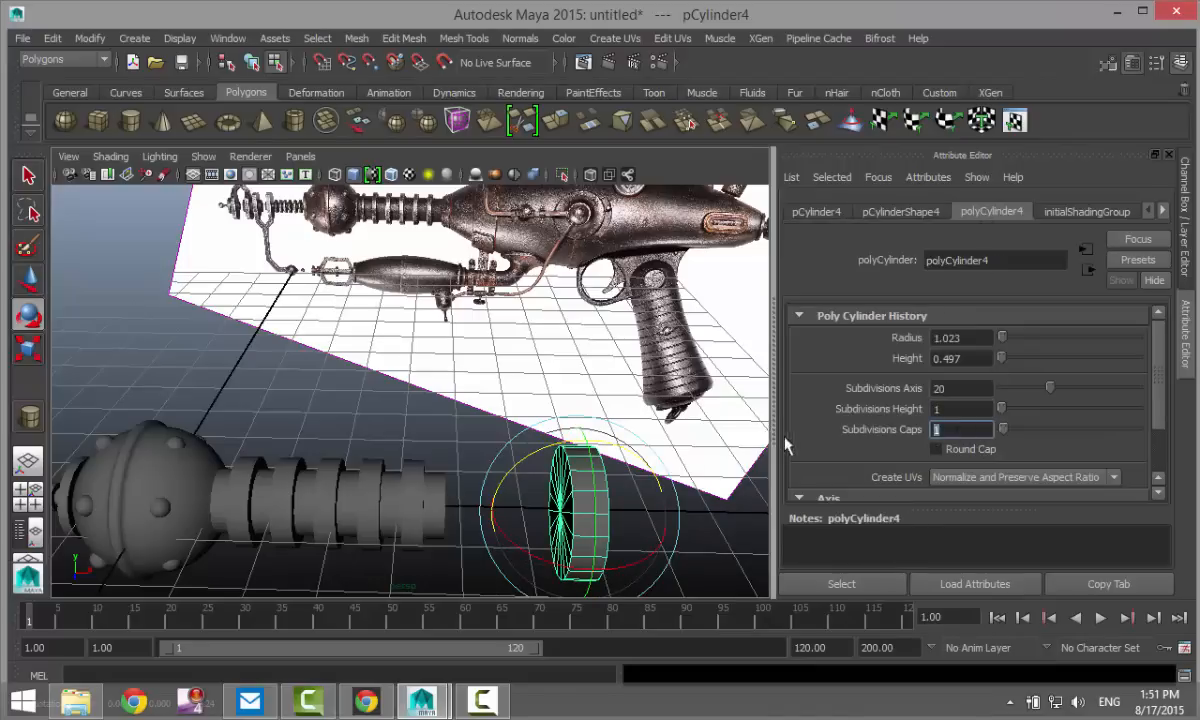
double_click(958, 430)
text(0)
double_click(975, 390)
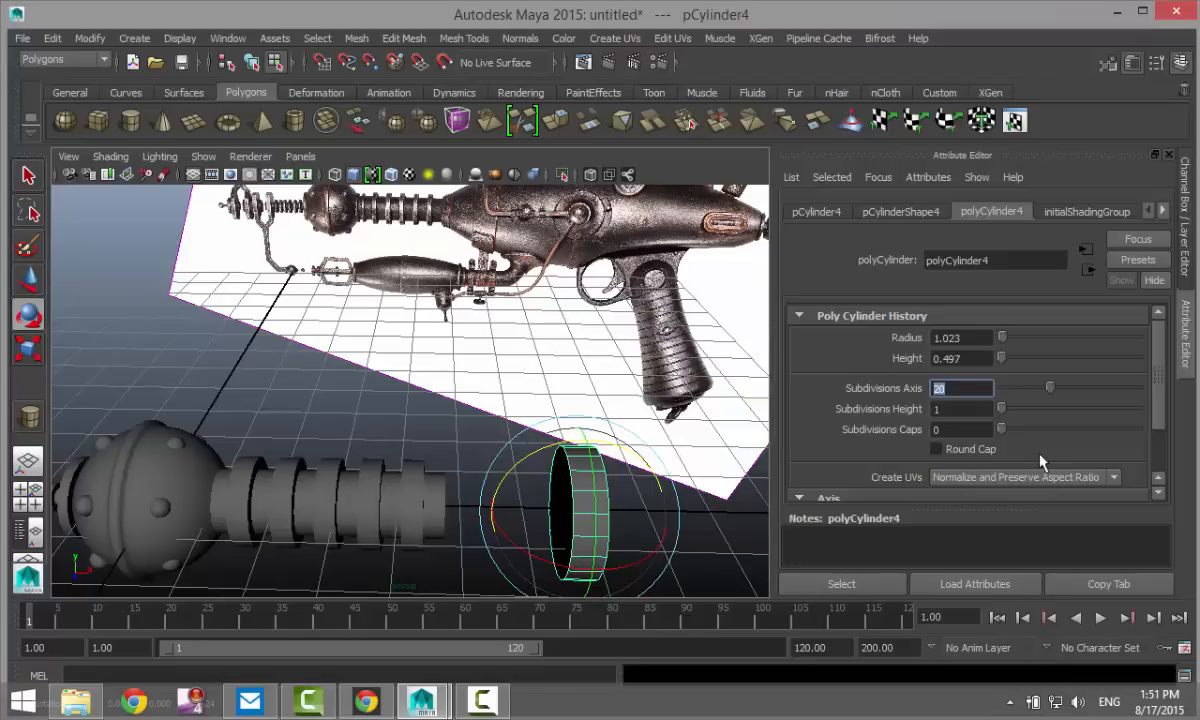
text(30)
key(BackSpace)
key(BackSpace)
- Set the new cylinder's X, Y and Z translation to 0 to center it on the origin
click(832, 213)
drag(960, 338, 896, 332)
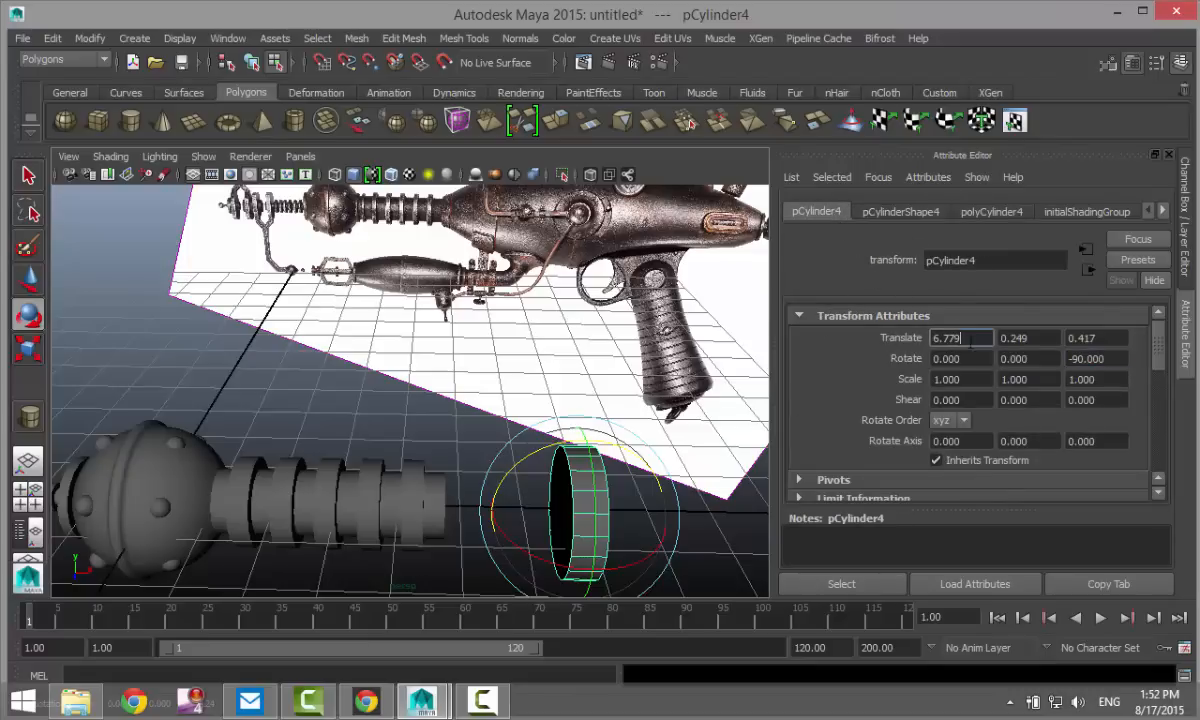
text(0)
key(Tab)
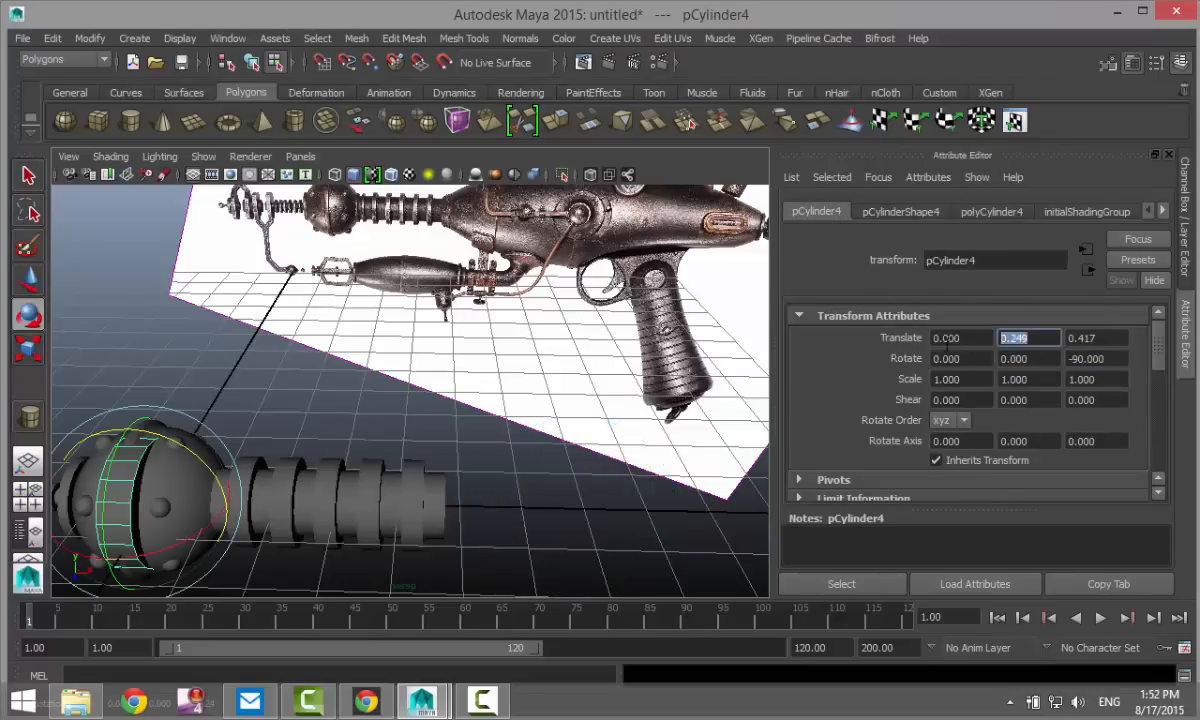
text(0)
drag(1124, 347, 1029, 345)
text(0)
click(1029, 345)
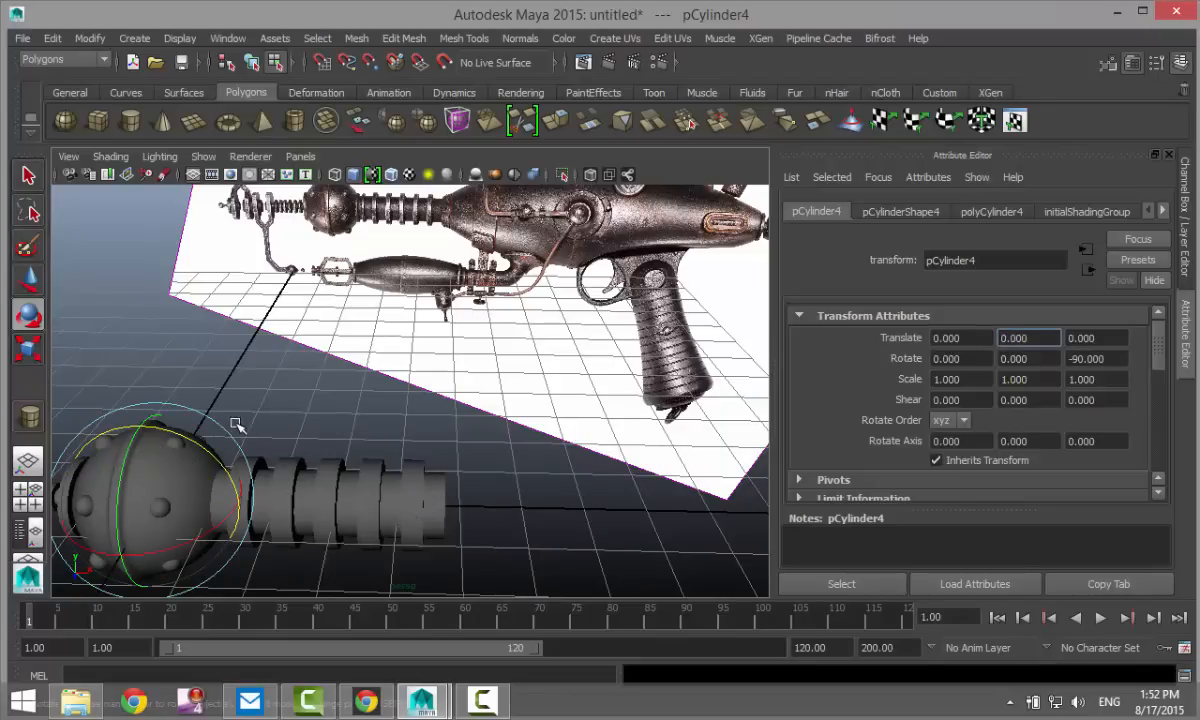
- Deselect the new cylinder, switch the viewport to wireframe and look for it inside the studded sphere
click(270, 428)
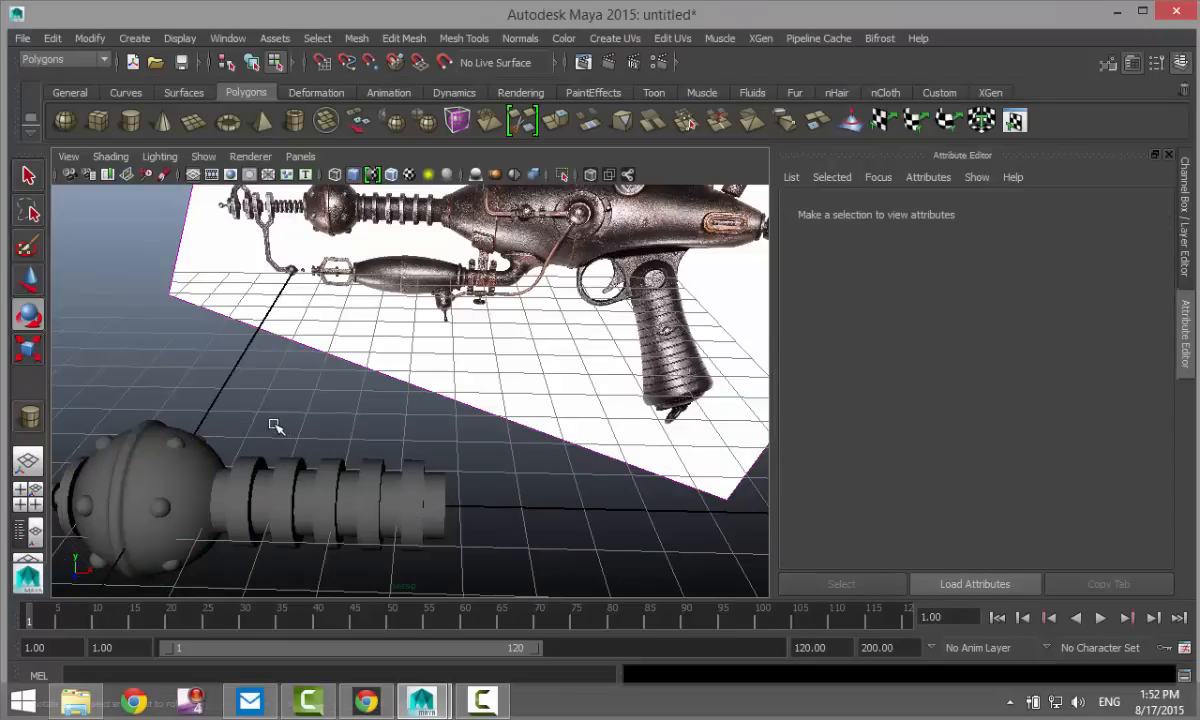
key(4)
alt+drag(238, 460, 470, 388)
scroll(466, 388, up, 3)
scroll(463, 394, down, 6)
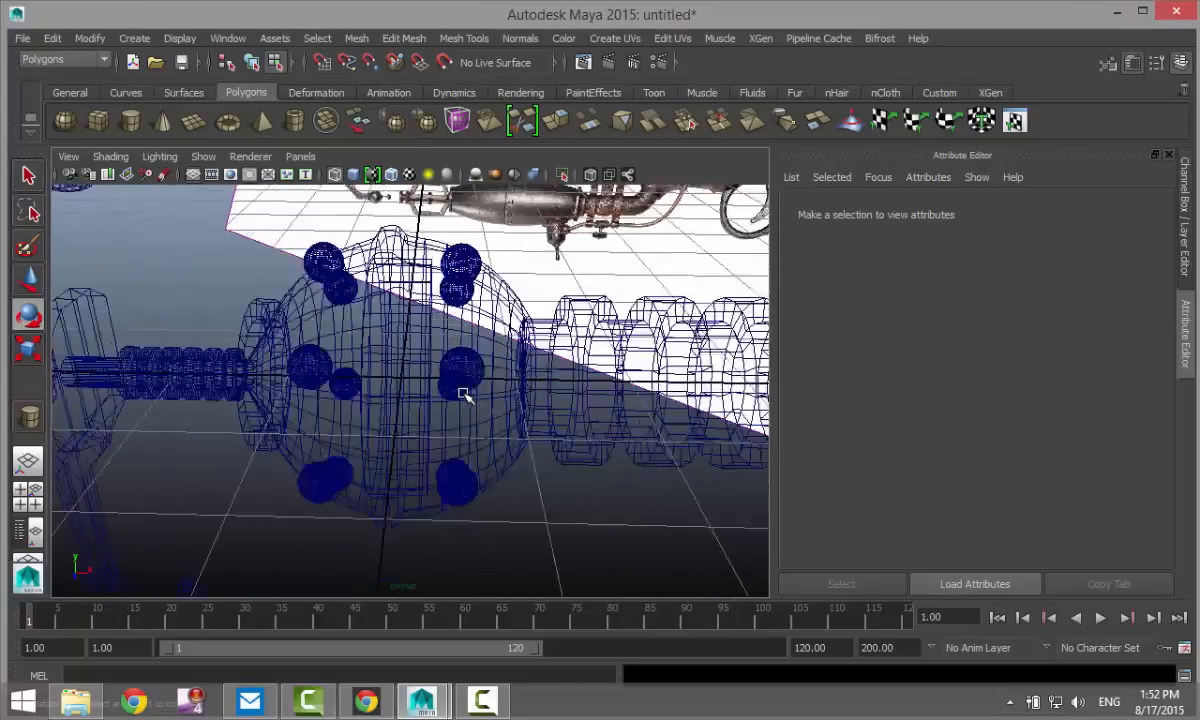
mouse_move(500, 442)
alt+mouse_down()
mouse_move(477, 456)
mouse_move(487, 437)
alt+mouse_up()
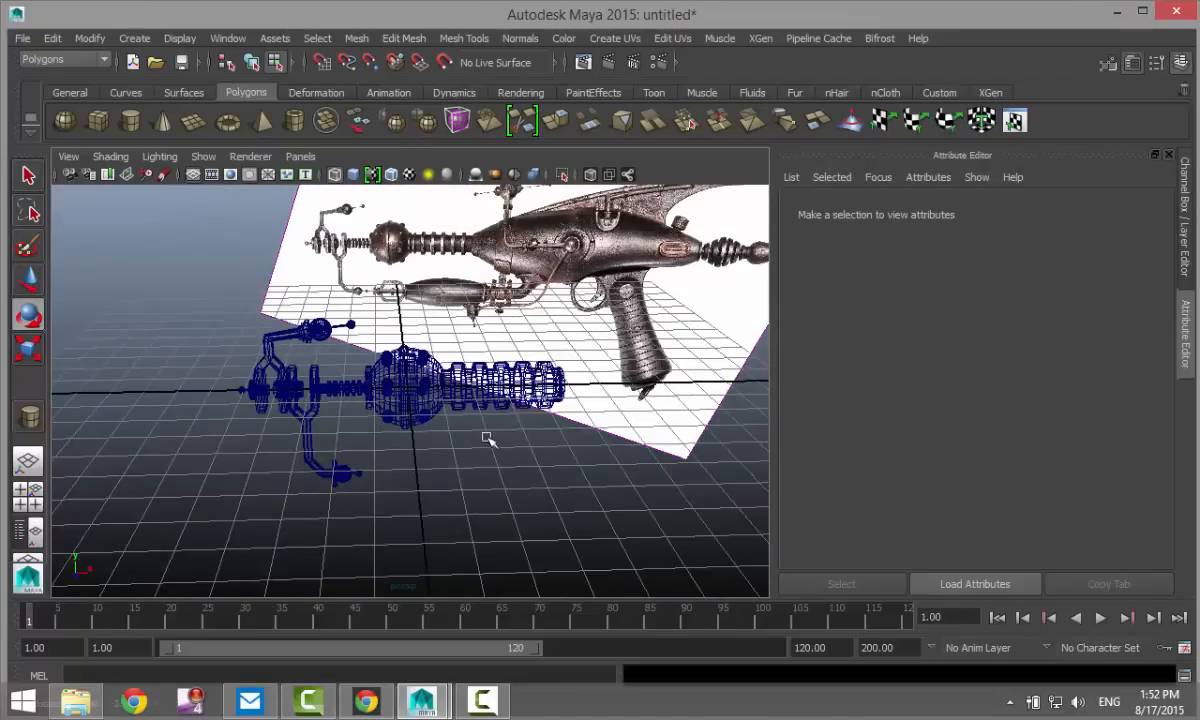
scroll(357, 460, up, 5)
scroll(357, 461, down, 5)
scroll(597, 503, down, 4)
mouse_move(597, 503)
alt+mouse_down()
mouse_move(589, 554)
mouse_move(605, 512)
mouse_move(584, 523)
alt+mouse_up()
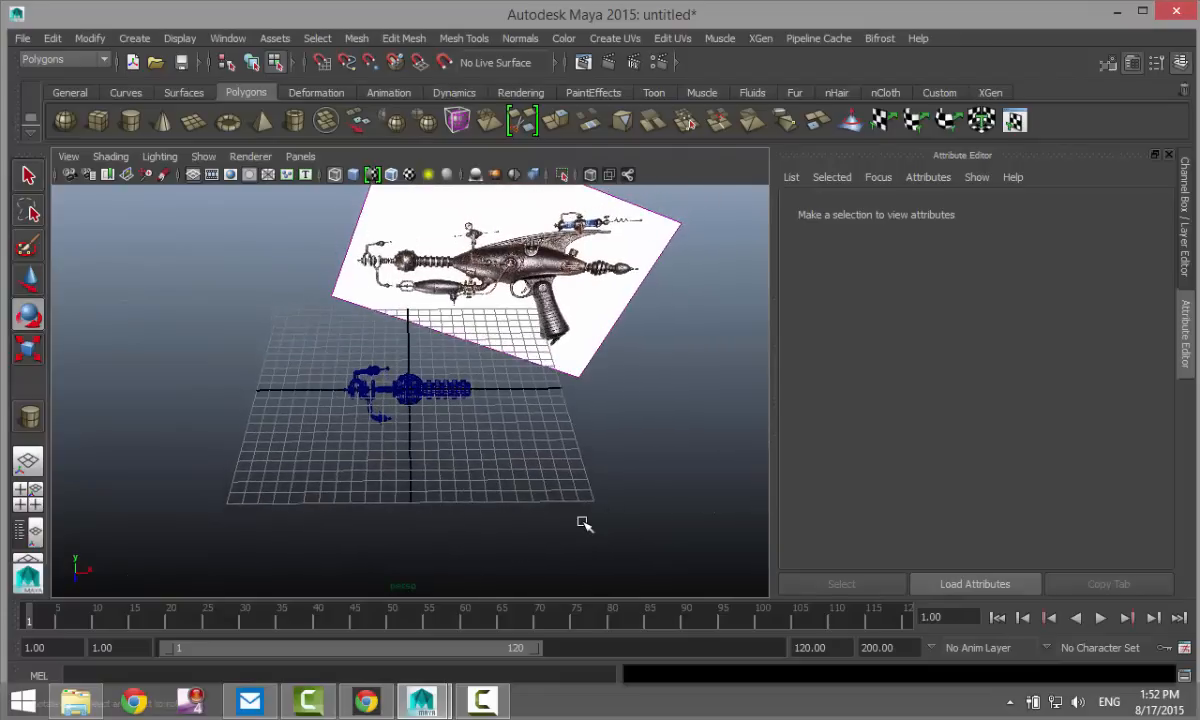
- Undo the deselection and the last Z translation change, and move the new cylinder along X to about 5.457, past the barrel's end
key(ctrl+z)
key(ctrl+z)
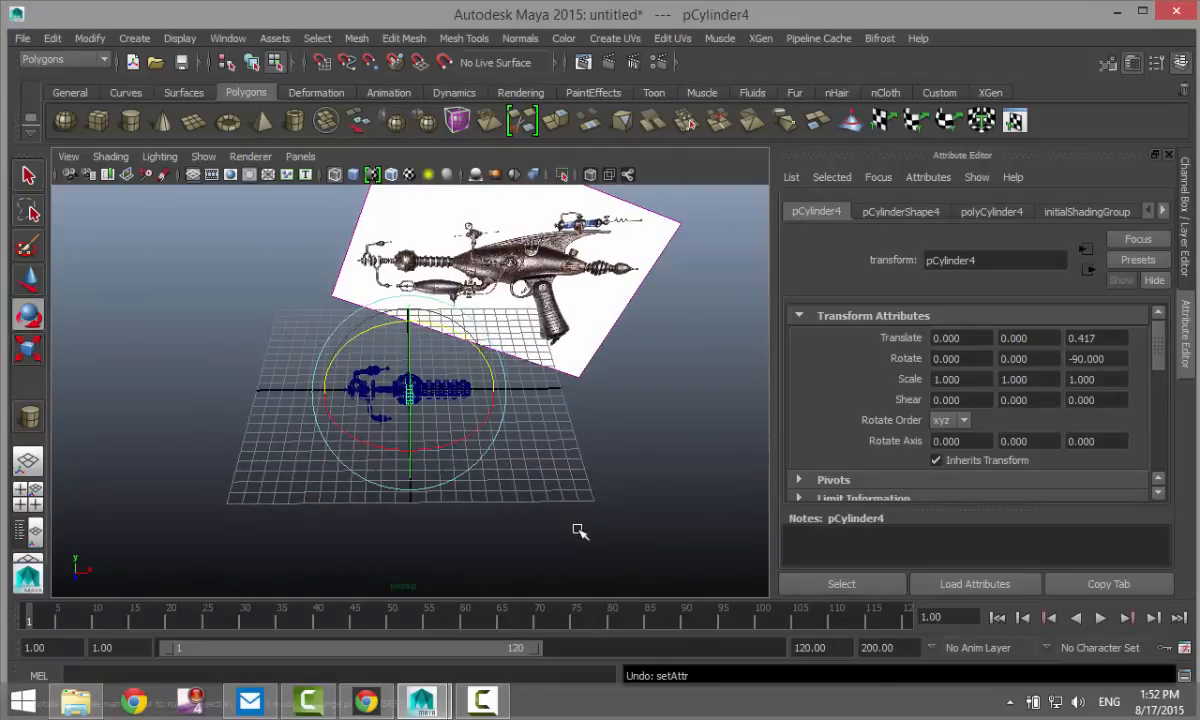
scroll(530, 530, up, 5)
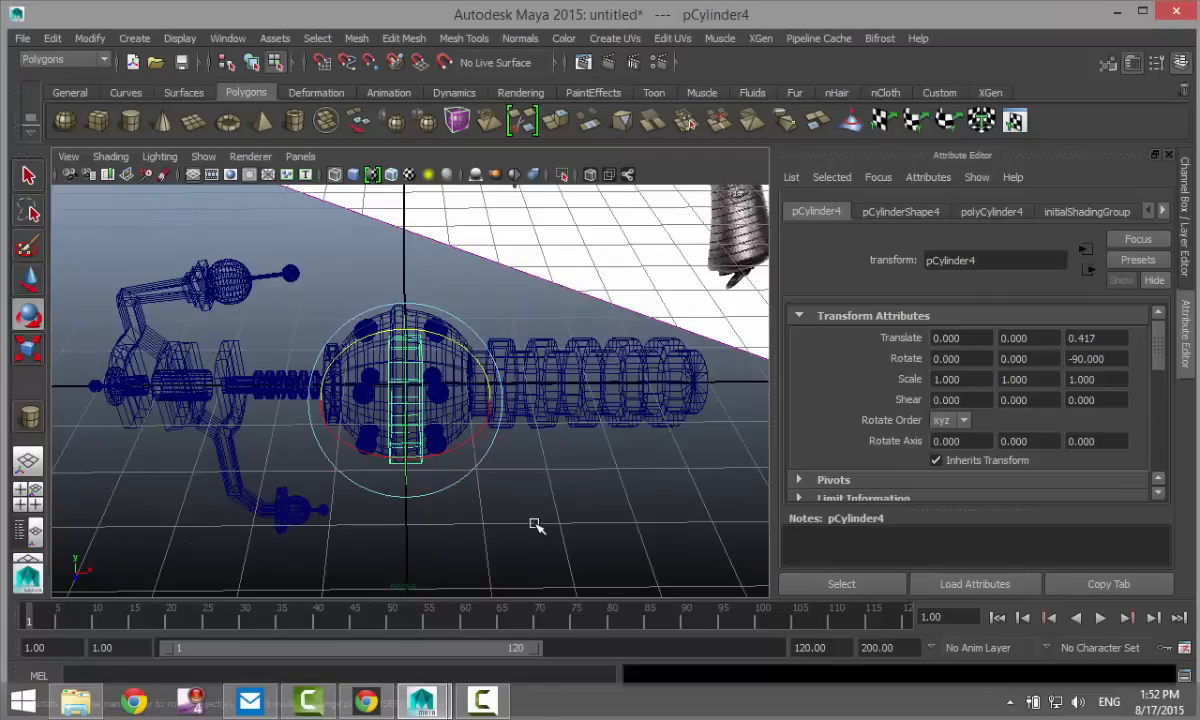
key(w)
drag(470, 388, 842, 401)
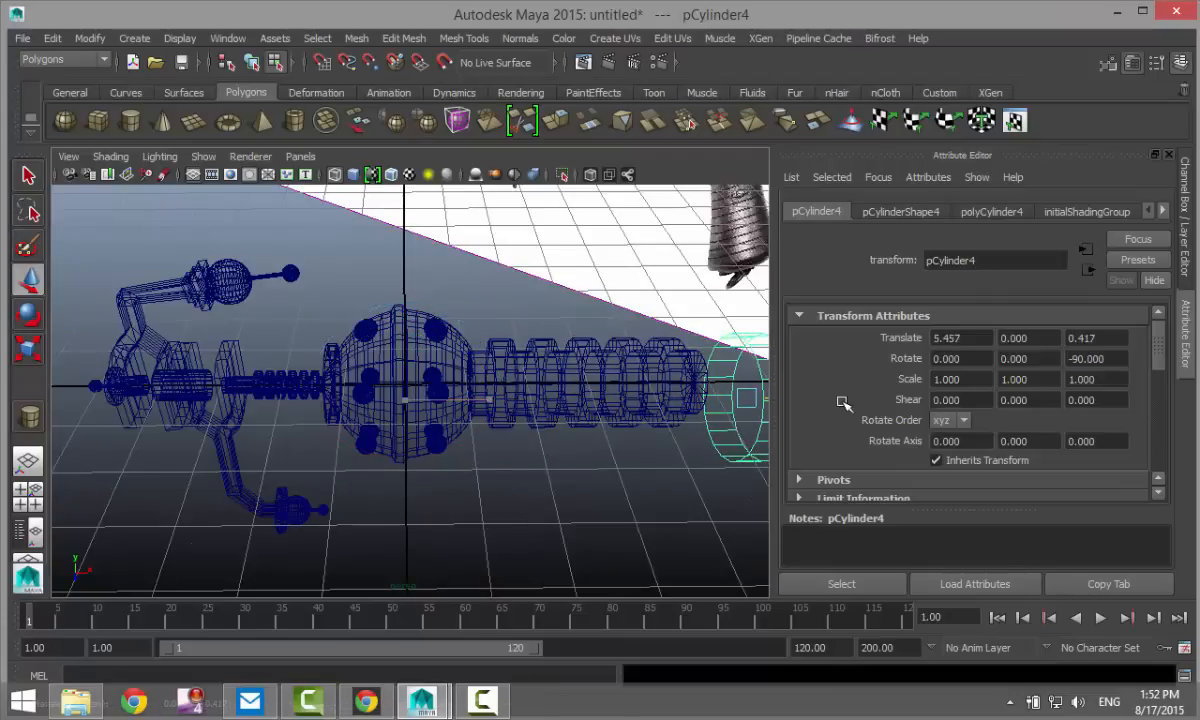
alt+middle_drag(580, 538, 407, 557)
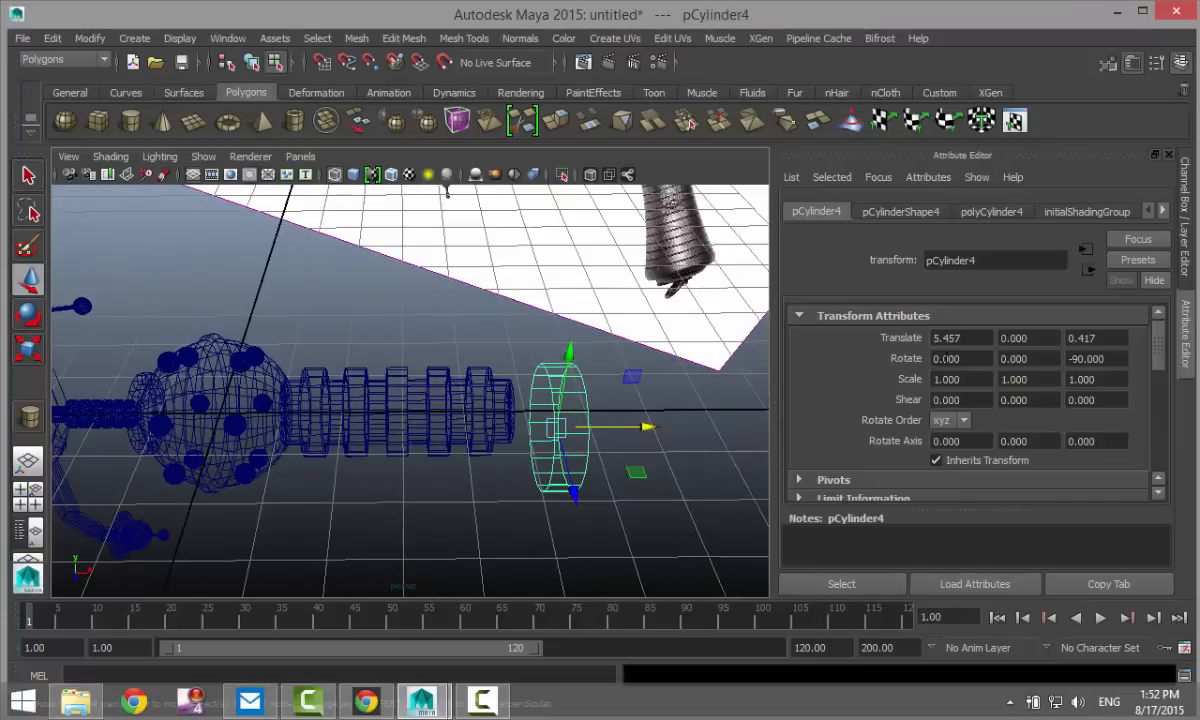
- Reset the new cylinder's X and Z translation to 0, and move it along X to about 4.929 at the barrel's rear end
click(960, 338)
text(0)
key(Tab)
key(Tab)
text(0)
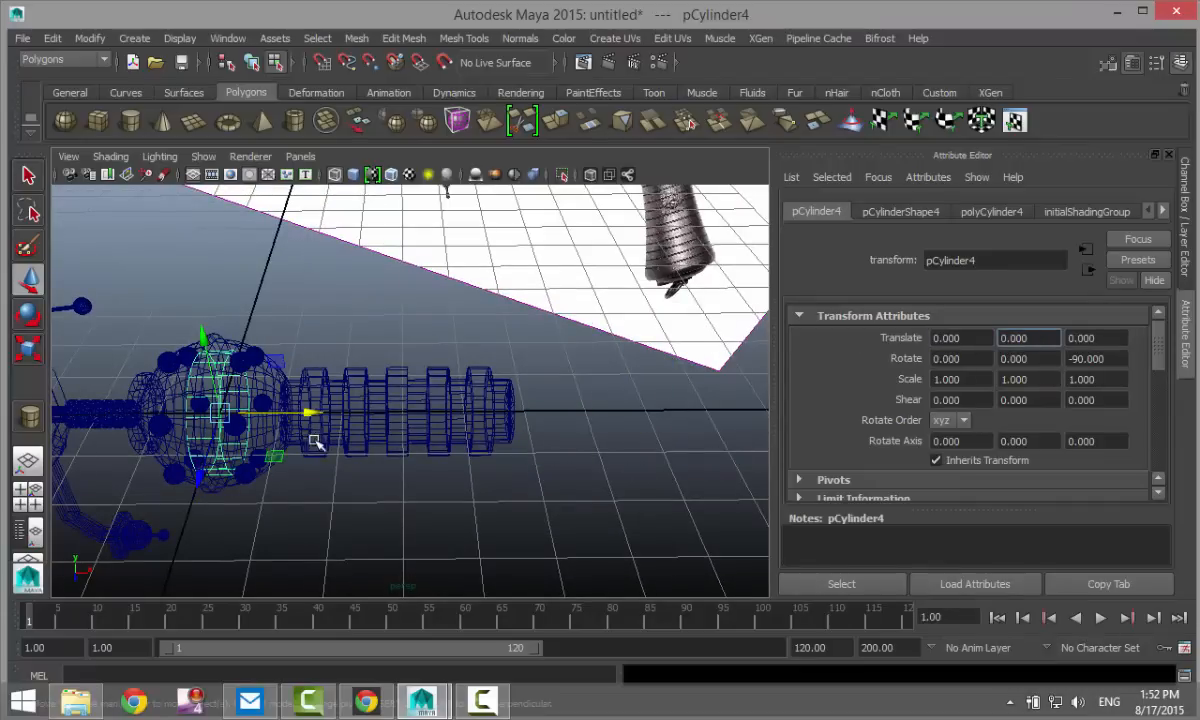
drag(313, 413, 600, 448)
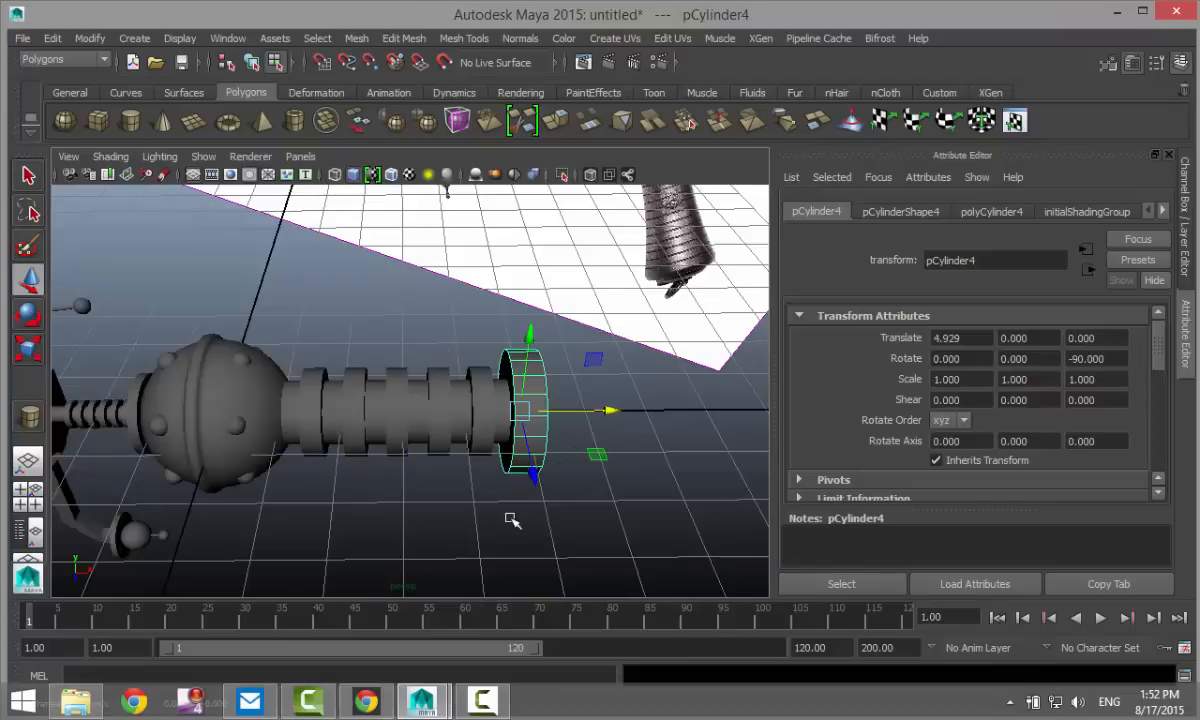
- In the front view with X-ray shading, scale the cylinder down uniformly toward the size of the reference's collar behind the barrel
click(28, 490)
key(space)
scroll(495, 455, up, 3)
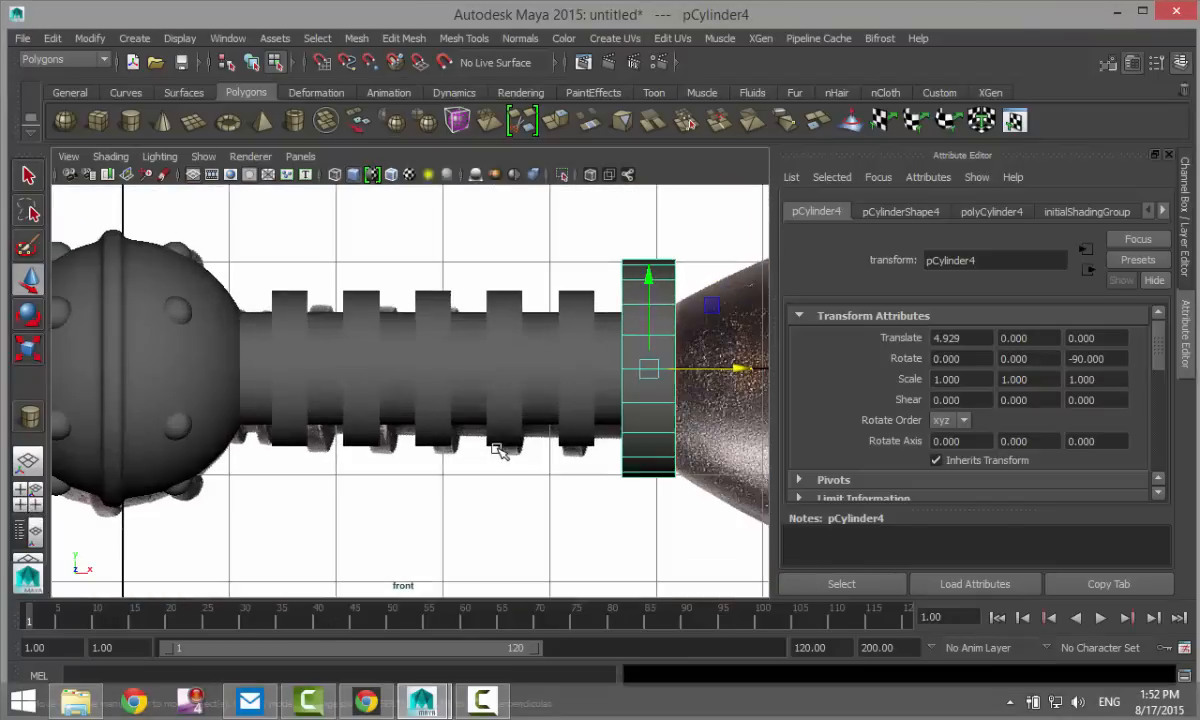
click(591, 175)
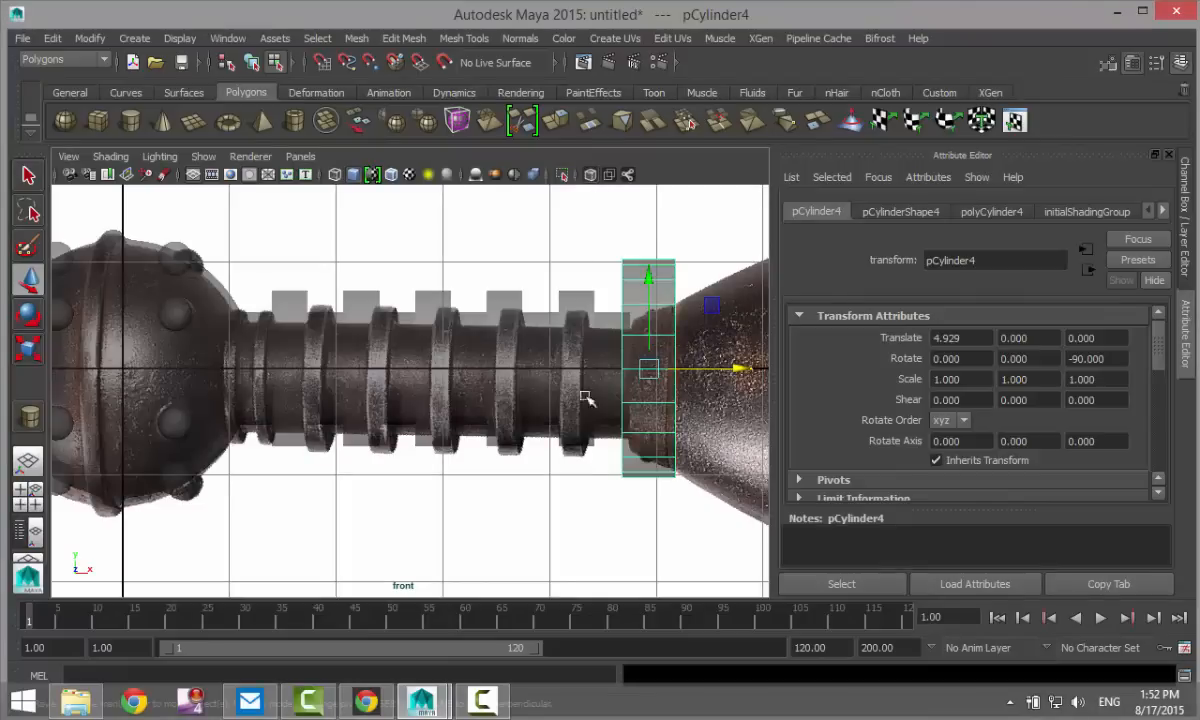
alt+middle_drag(575, 449, 565, 451)
scroll(565, 451, up, 2)
key(r)
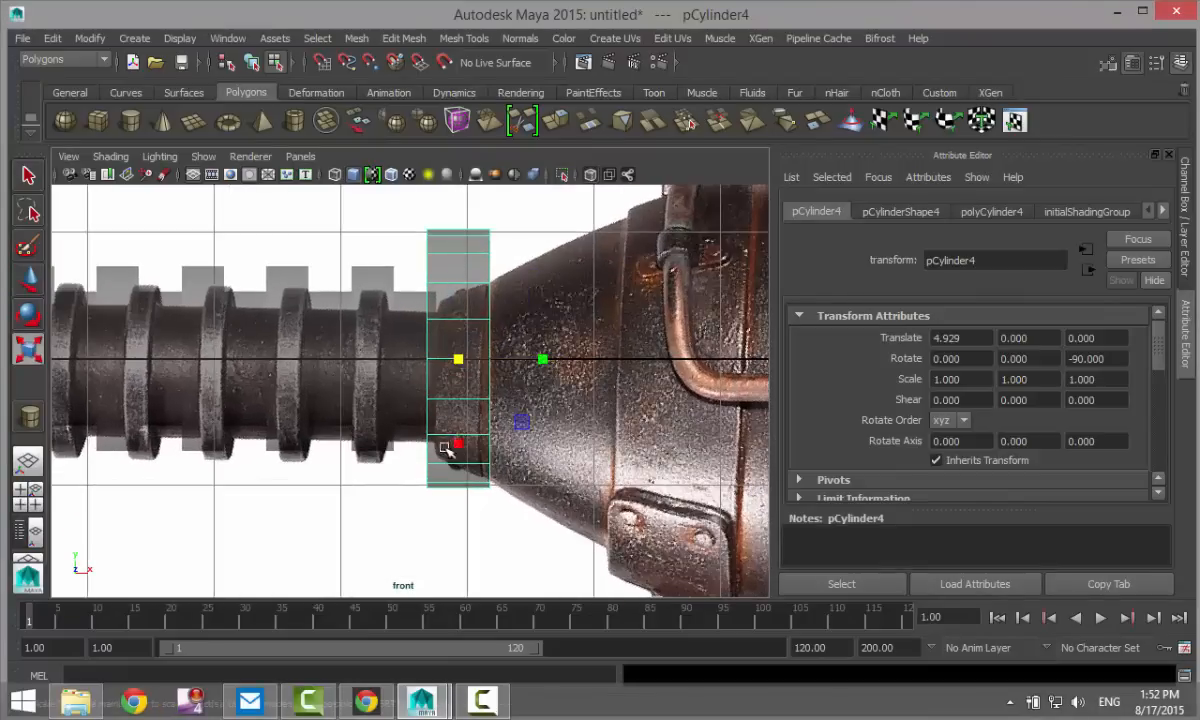
drag(458, 360, 413, 373)
- Select the cylinder's barrel-side ring of vertices and scale it down so the collar tapers toward the barrel
right_drag(437, 293, 413, 265)
drag(418, 243, 448, 490)
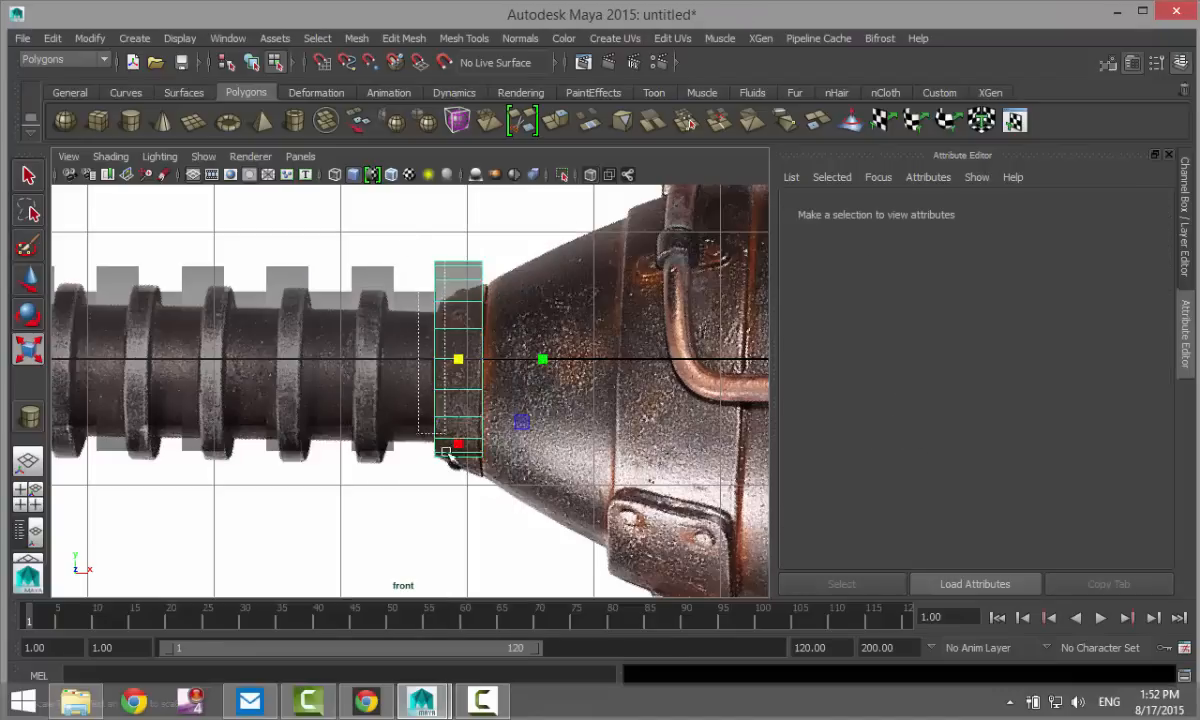
drag(432, 362, 410, 375)
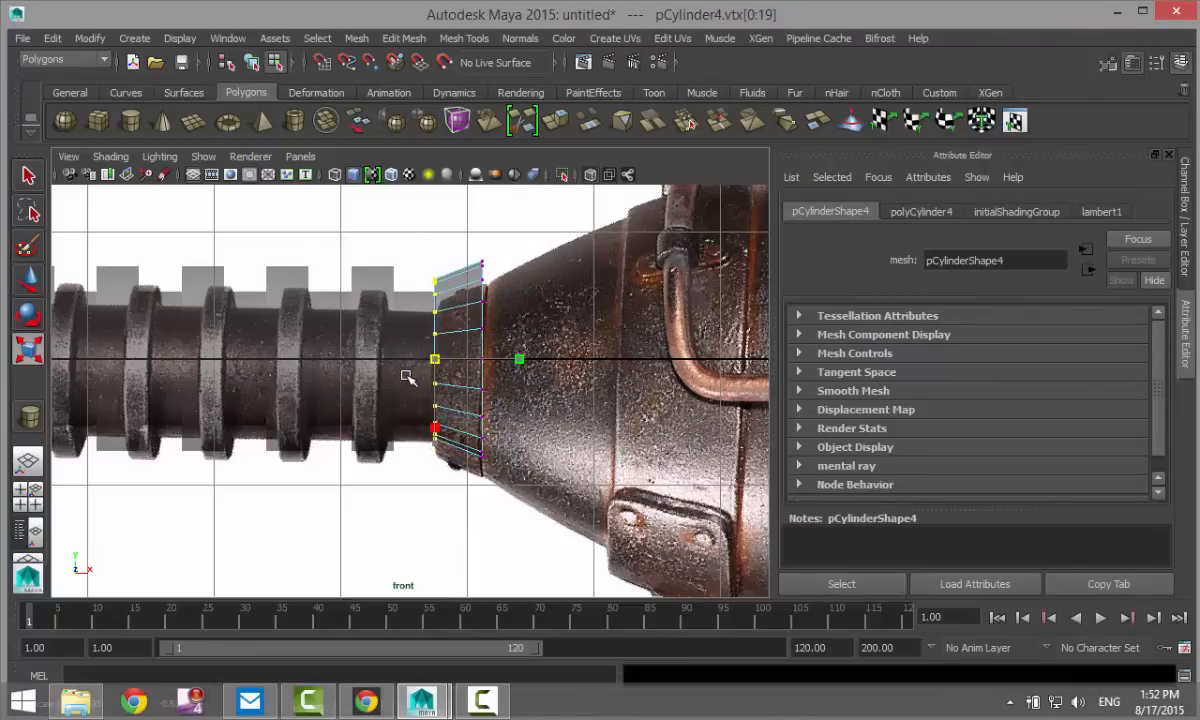
drag(406, 376, 406, 391)
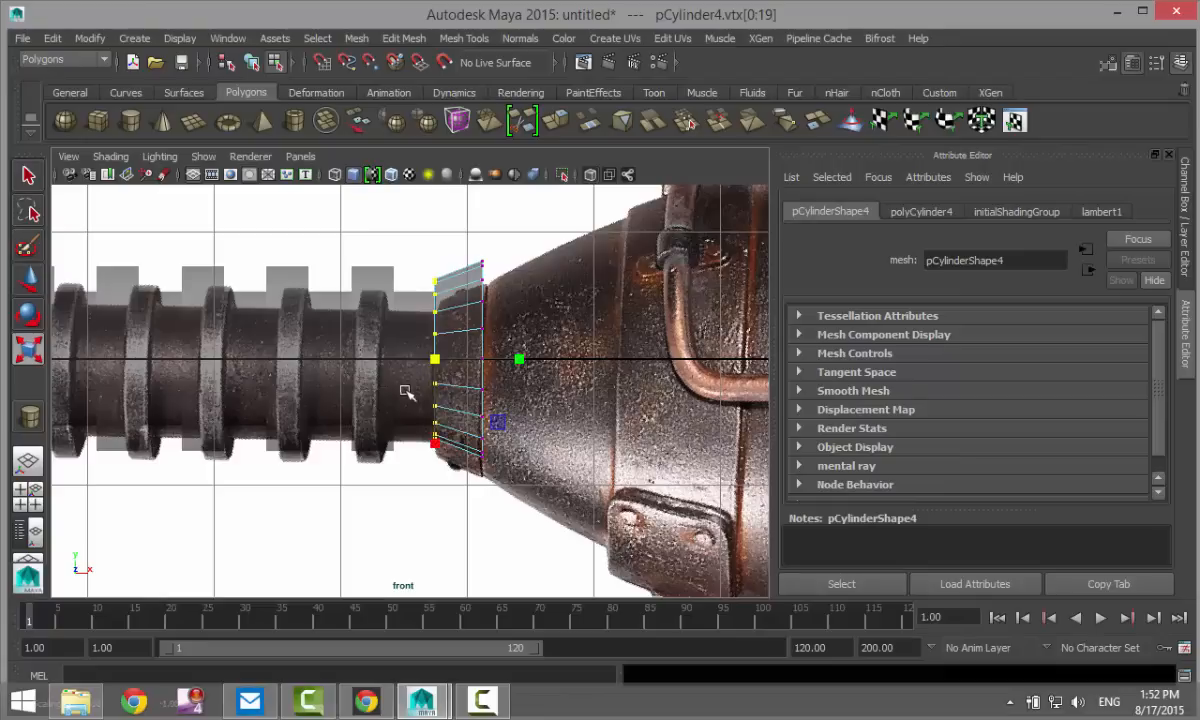
- Extrude the collar's rear cap face in the perspective view and scale the extruded face slightly inward
scroll(468, 450, down, 5)
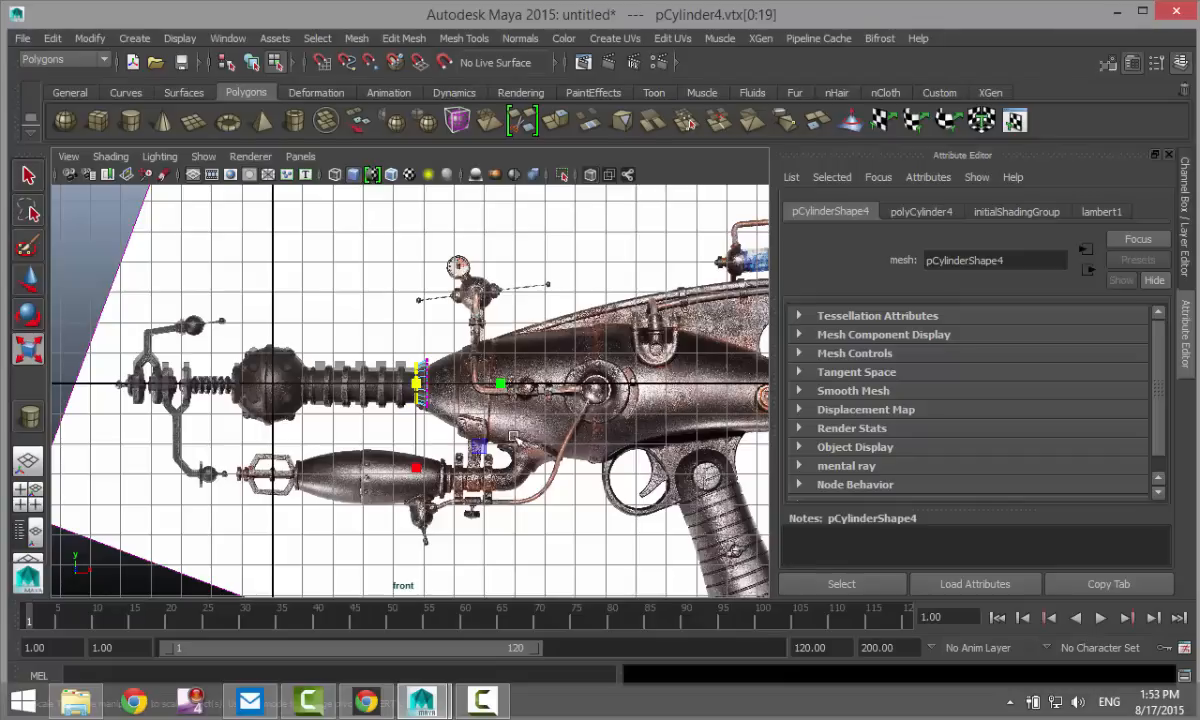
alt+middle_drag(603, 418, 524, 428)
scroll(500, 440, up, 3)
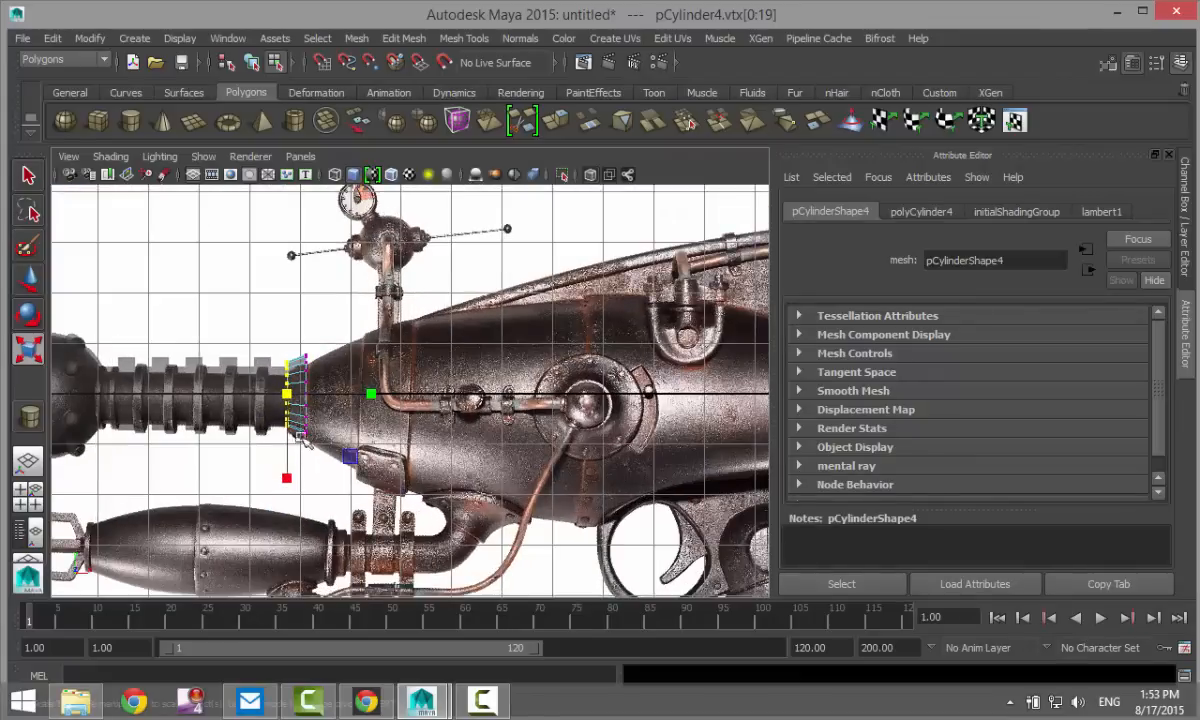
scroll(330, 447, up, 1)
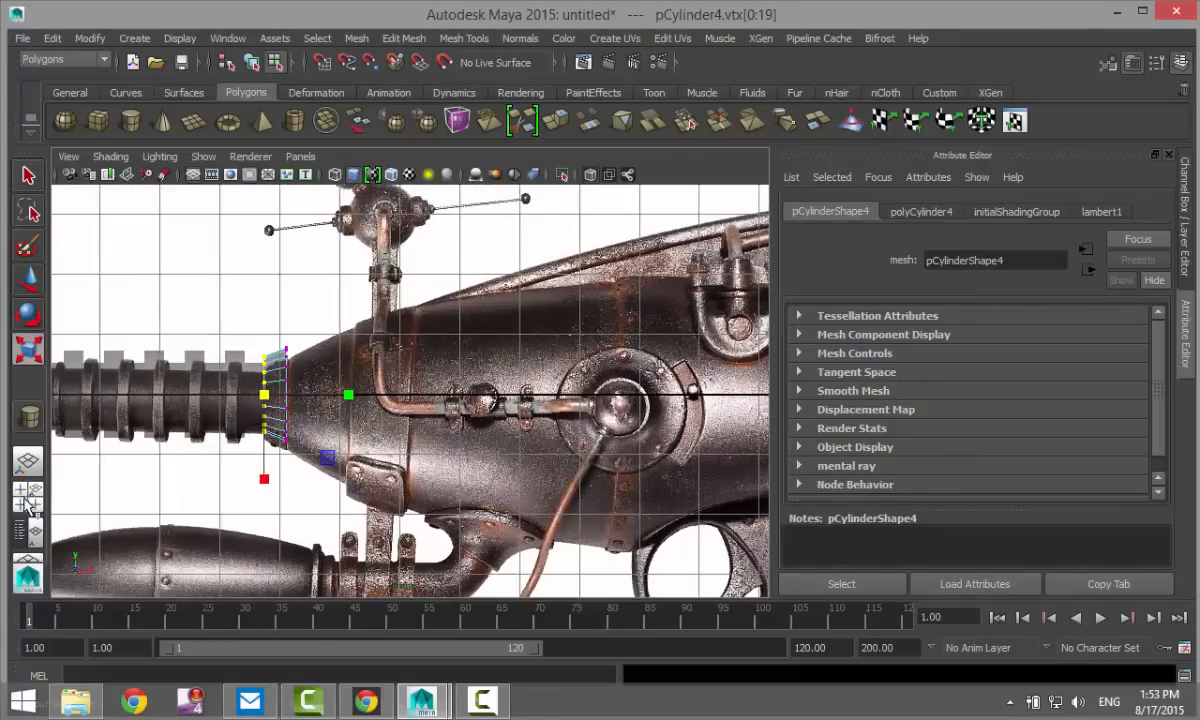
click(36, 492)
key(space)
scroll(556, 416, up, 4)
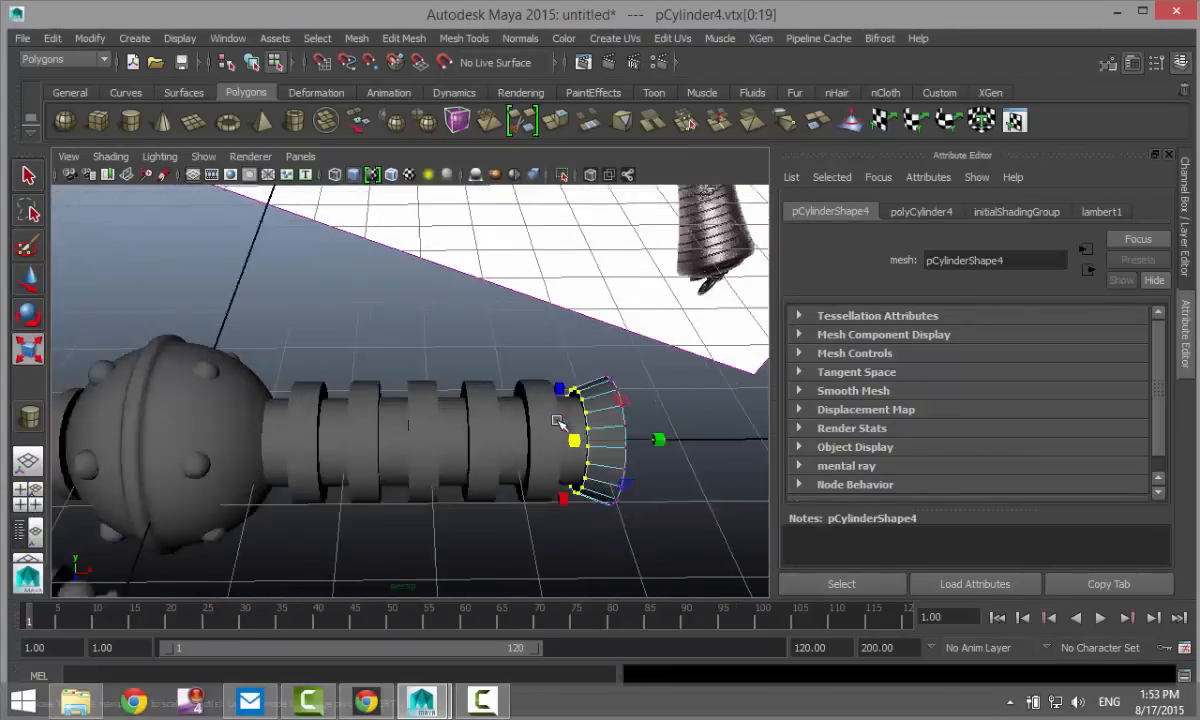
alt+drag(597, 468, 453, 423)
alt+middle_drag(453, 423, 423, 351)
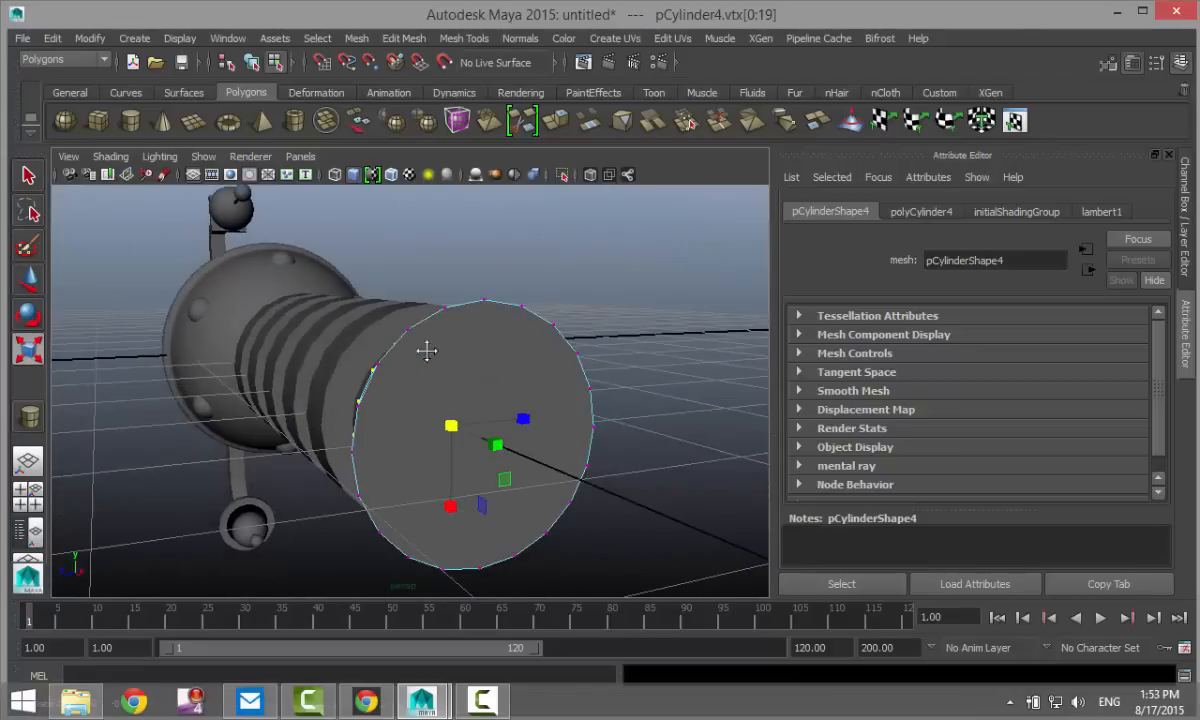
right_click(470, 350)
click(468, 298)
click(477, 351)
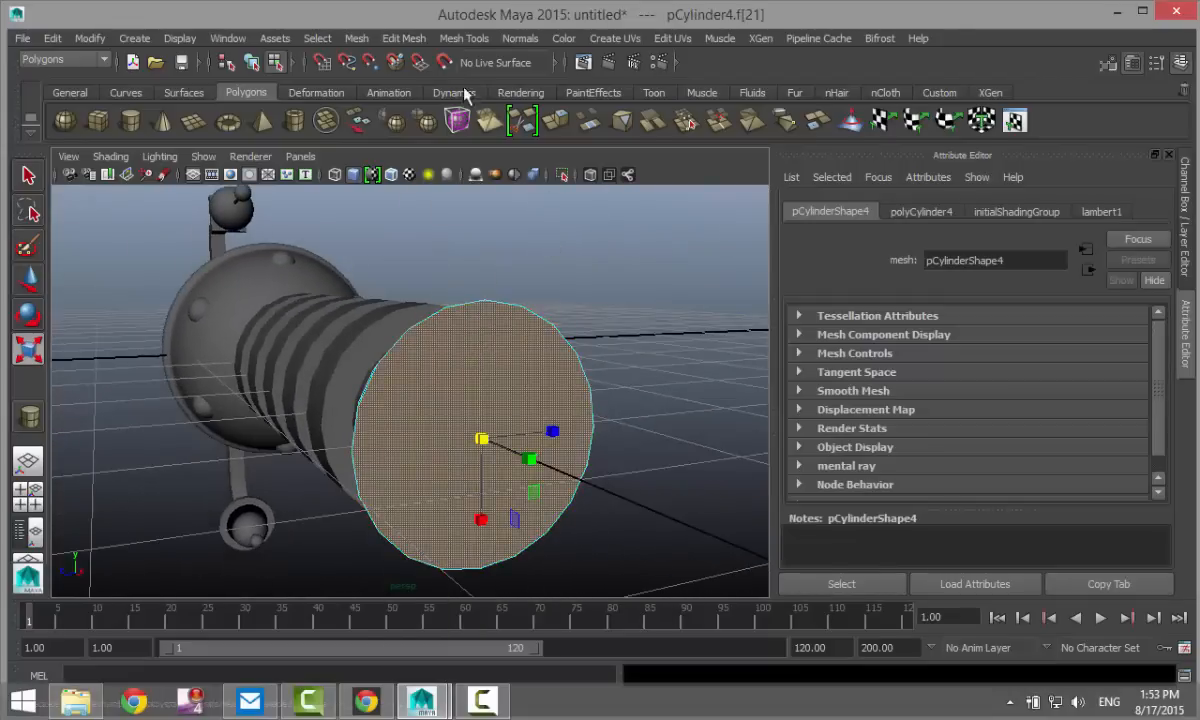
click(418, 40)
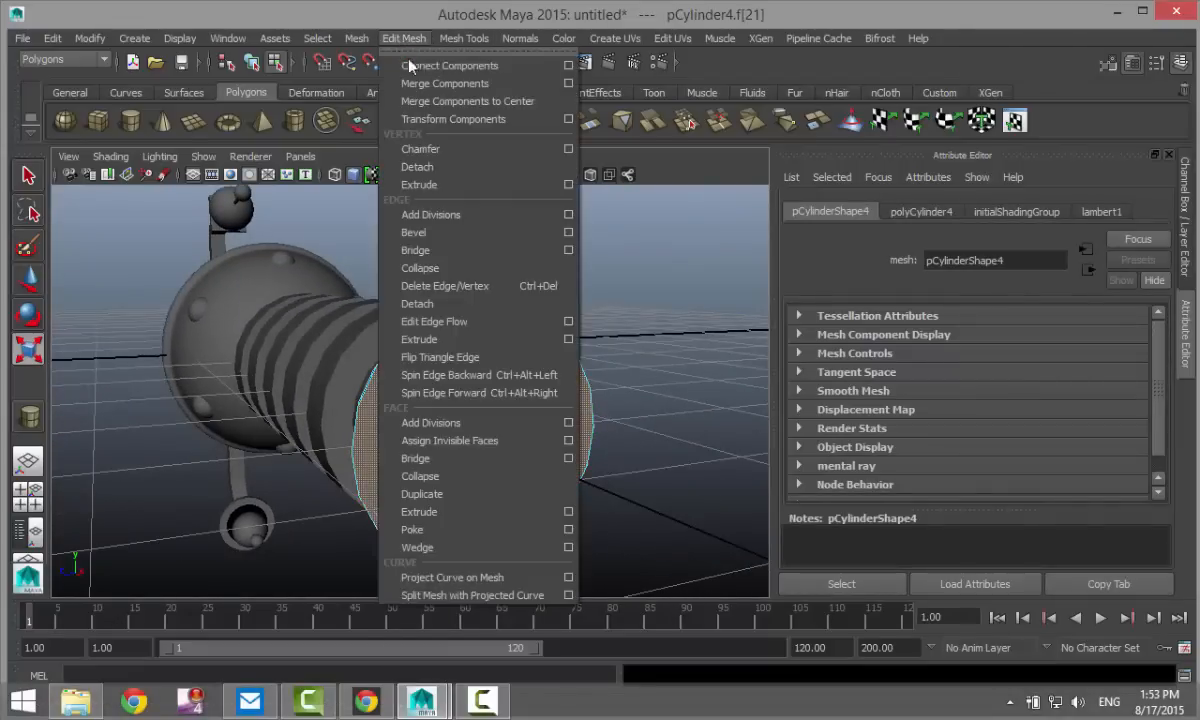
click(497, 507)
key(r)
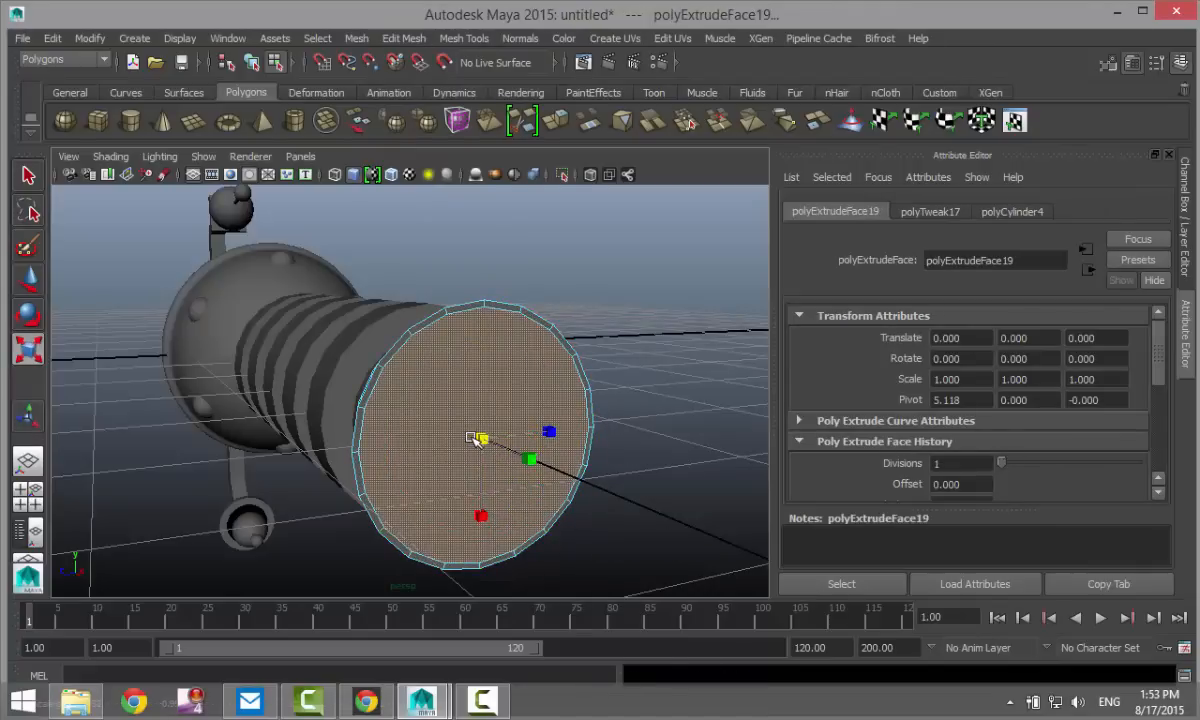
click(473, 440)
- Extrude the inset rear face again, pull it slightly outward along X and enlarge it to form a narrow lip
key(ctrl+e)
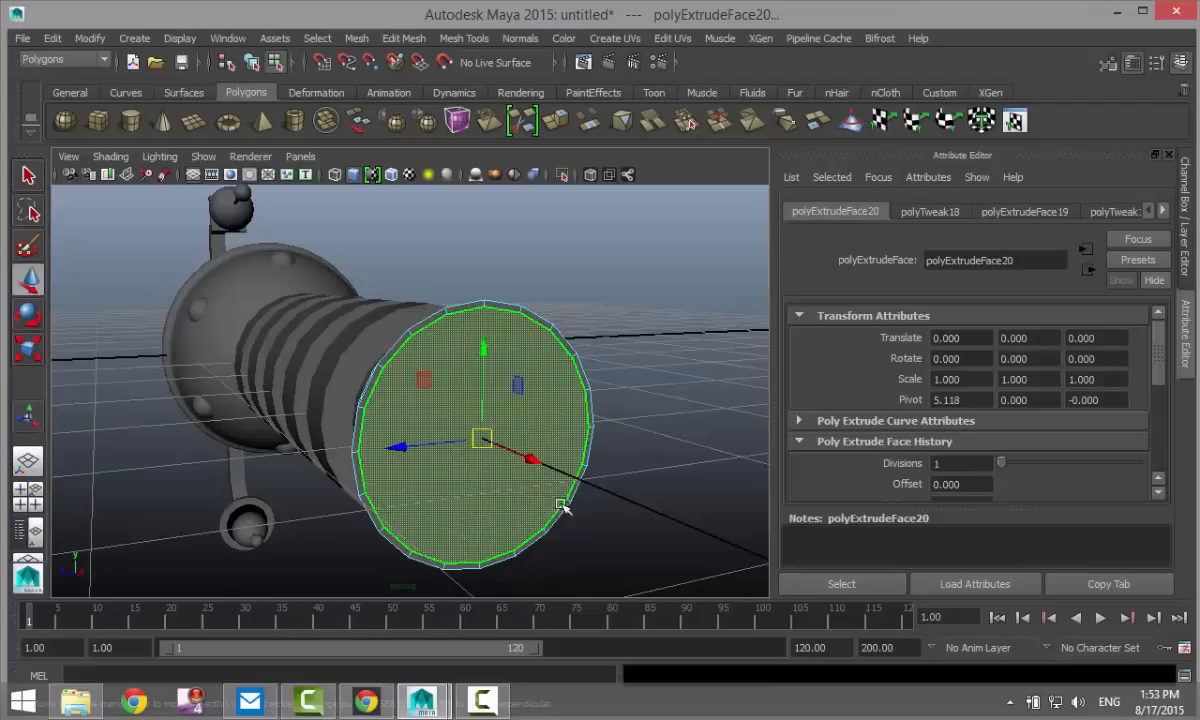
drag(536, 458, 536, 469)
key(r)
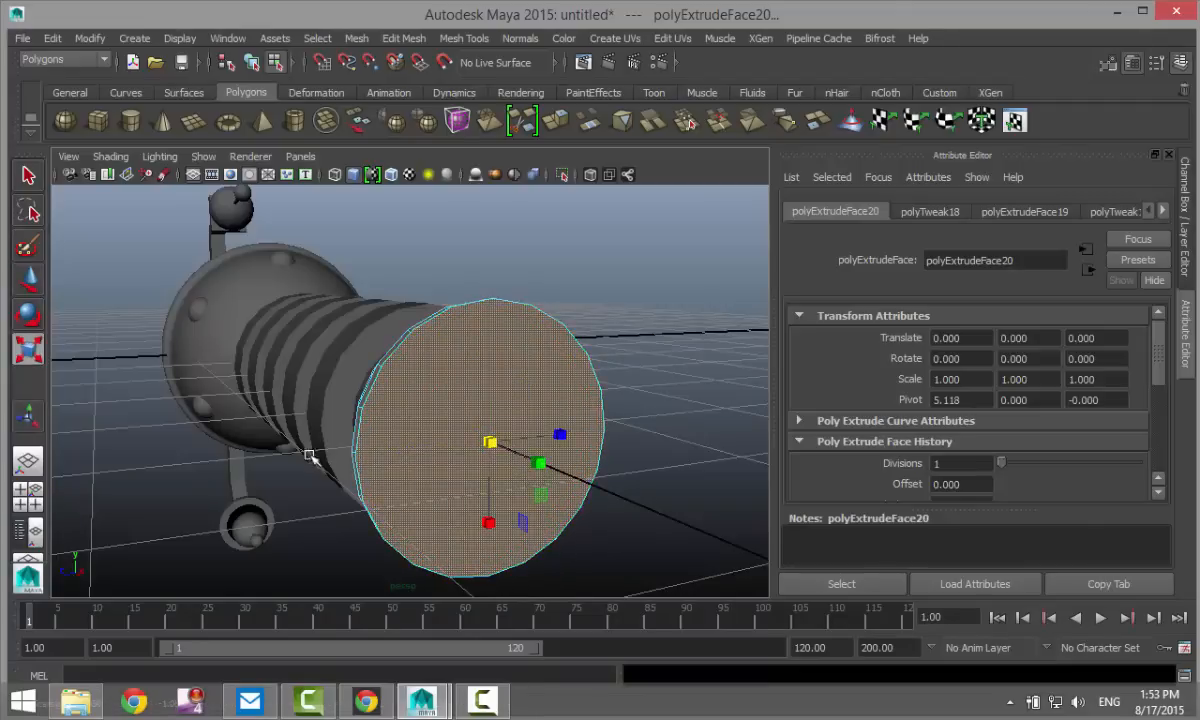
alt+drag(270, 425, 94, 509)
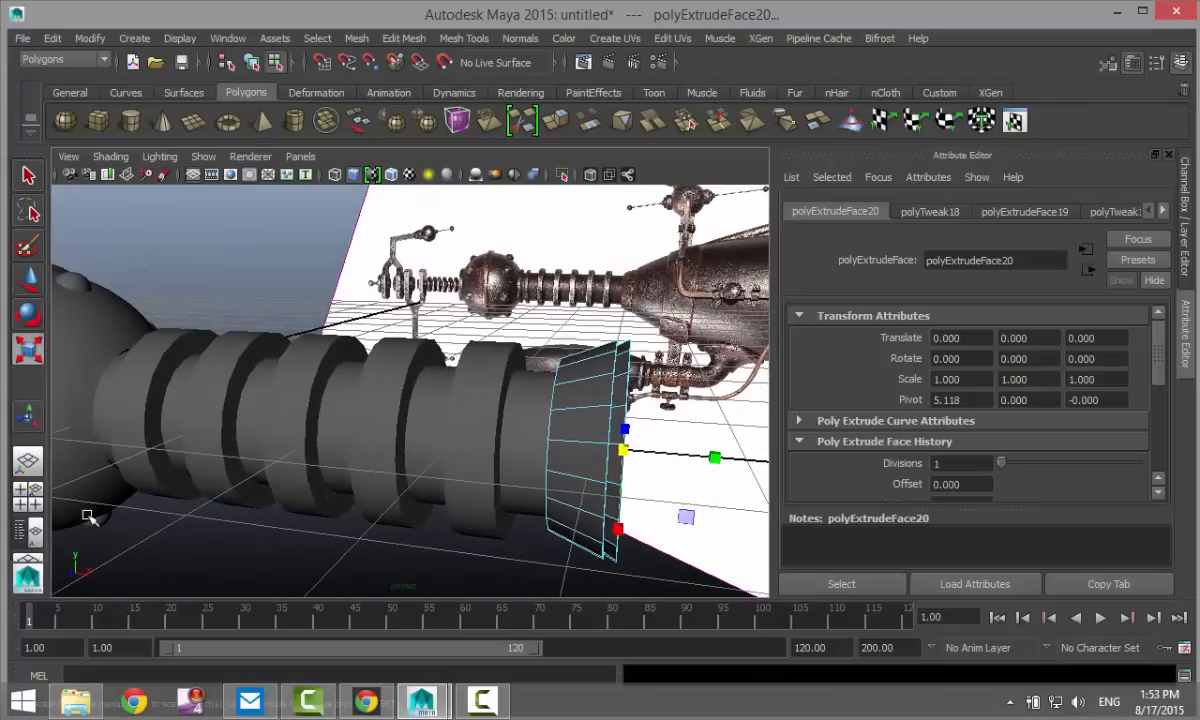
- In the front view, move the extruded rear face along X to about 5.9 and enlarge it toward the reference body's cone
click(28, 490)
key(space)
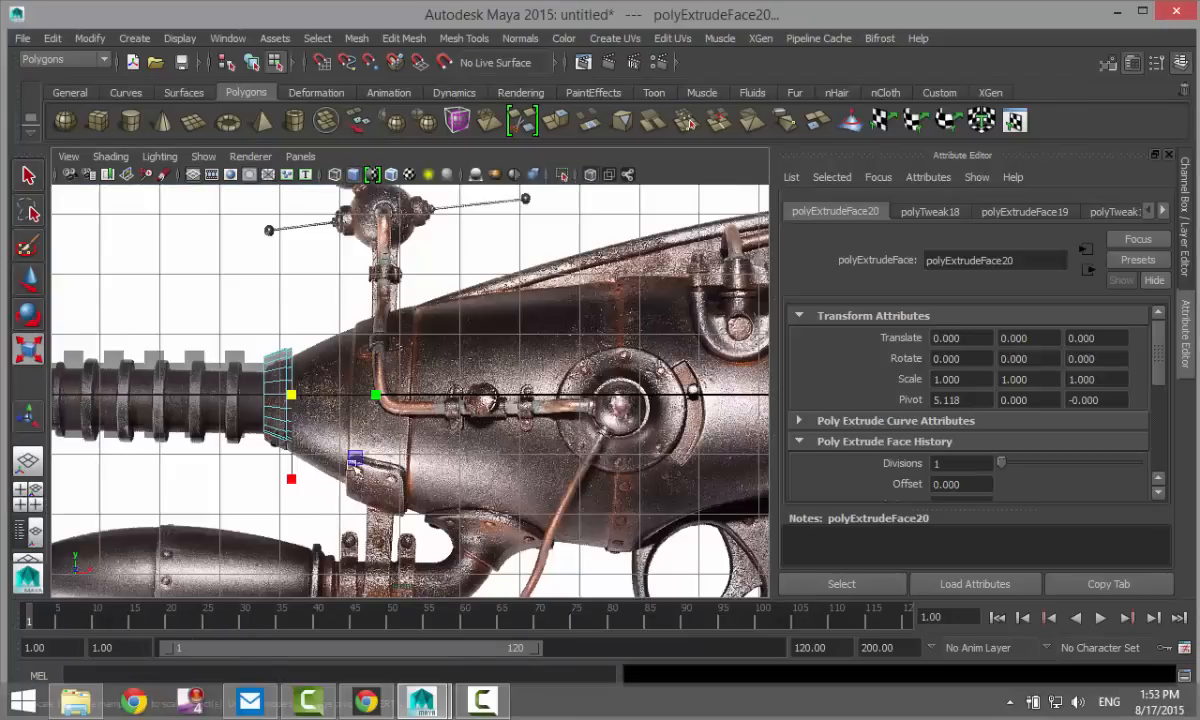
scroll(360, 462, down, 5)
scroll(440, 473, up, 5)
scroll(440, 473, up, 1)
alt+middle_drag(468, 422, 503, 450)
key(w)
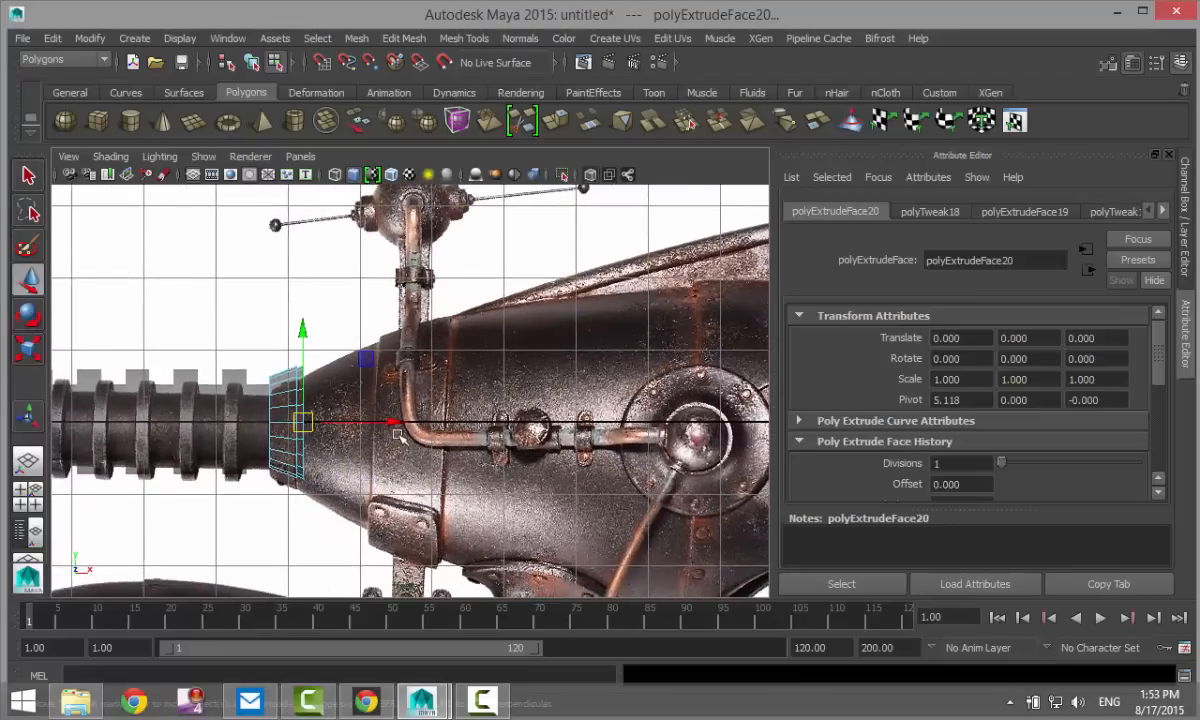
drag(396, 426, 451, 427)
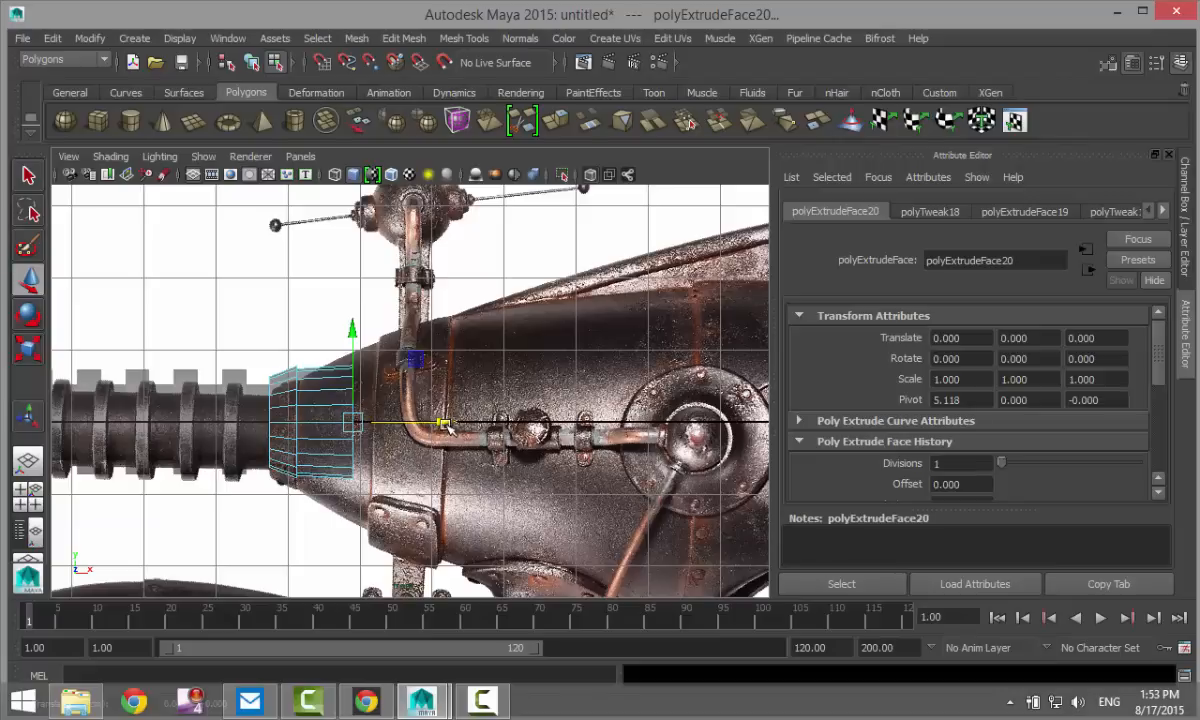
key(r)
drag(352, 422, 374, 428)
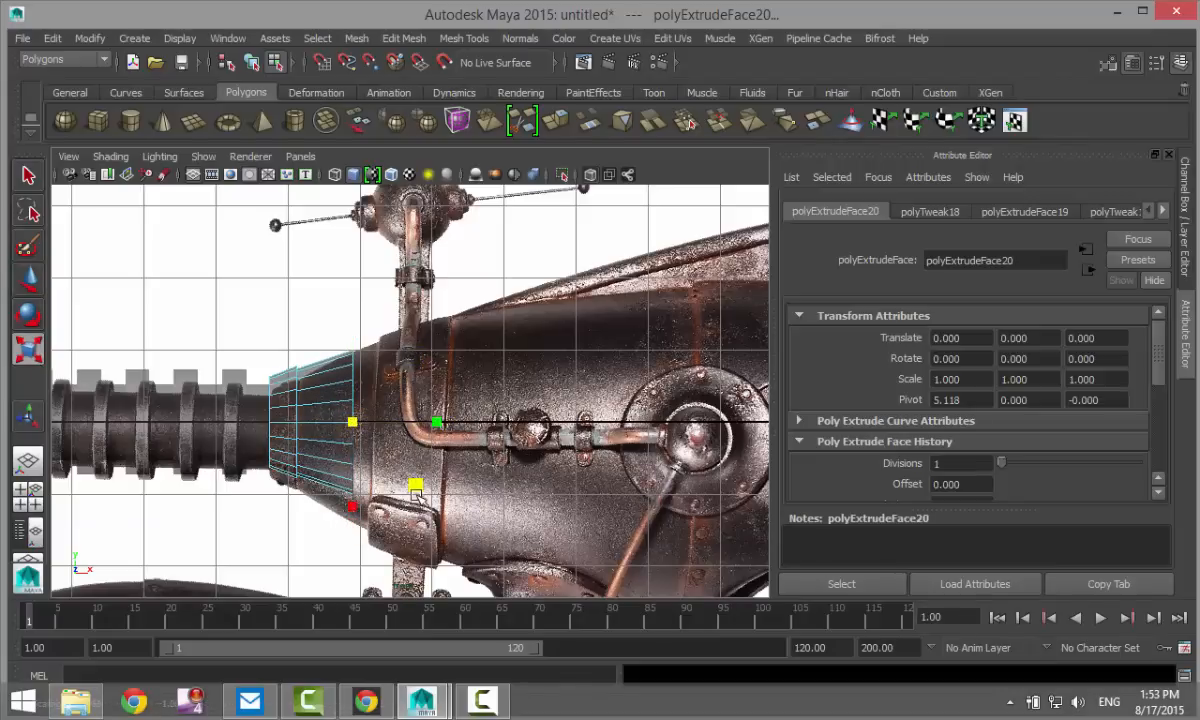
- Extrude the rear face along X to about 6.9 and scale it up toward the widening body outline
key(ctrl+e)
key(w)
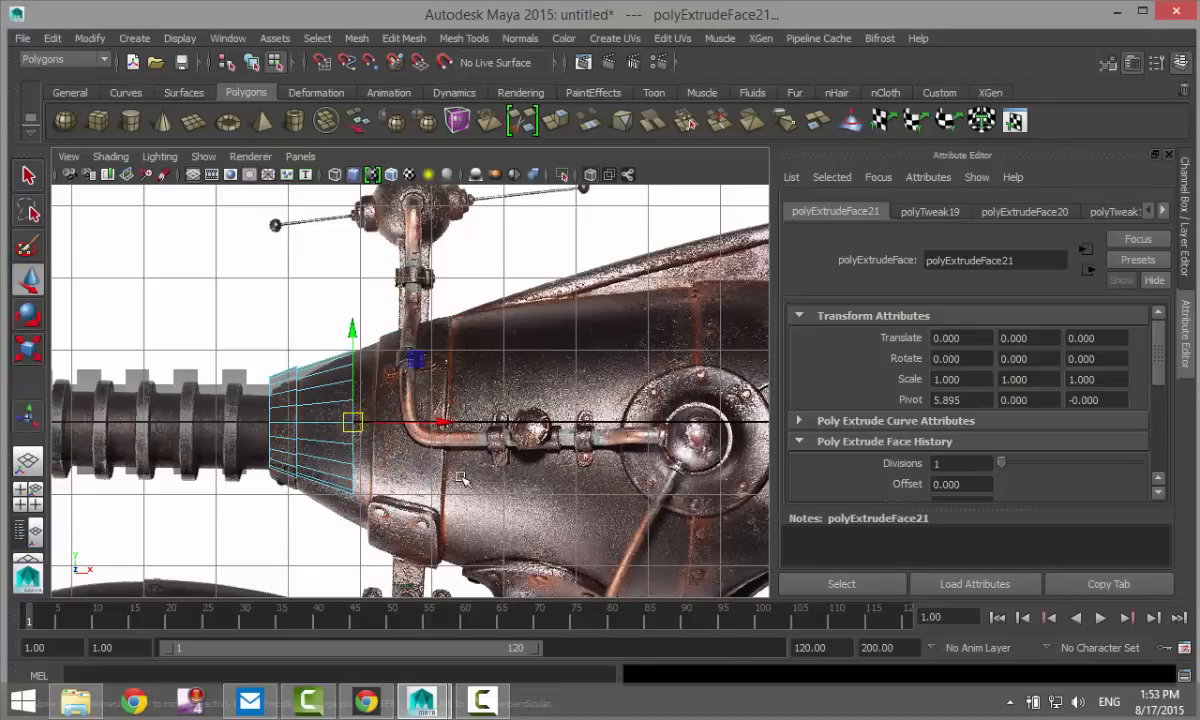
drag(443, 428, 512, 425)
key(r)
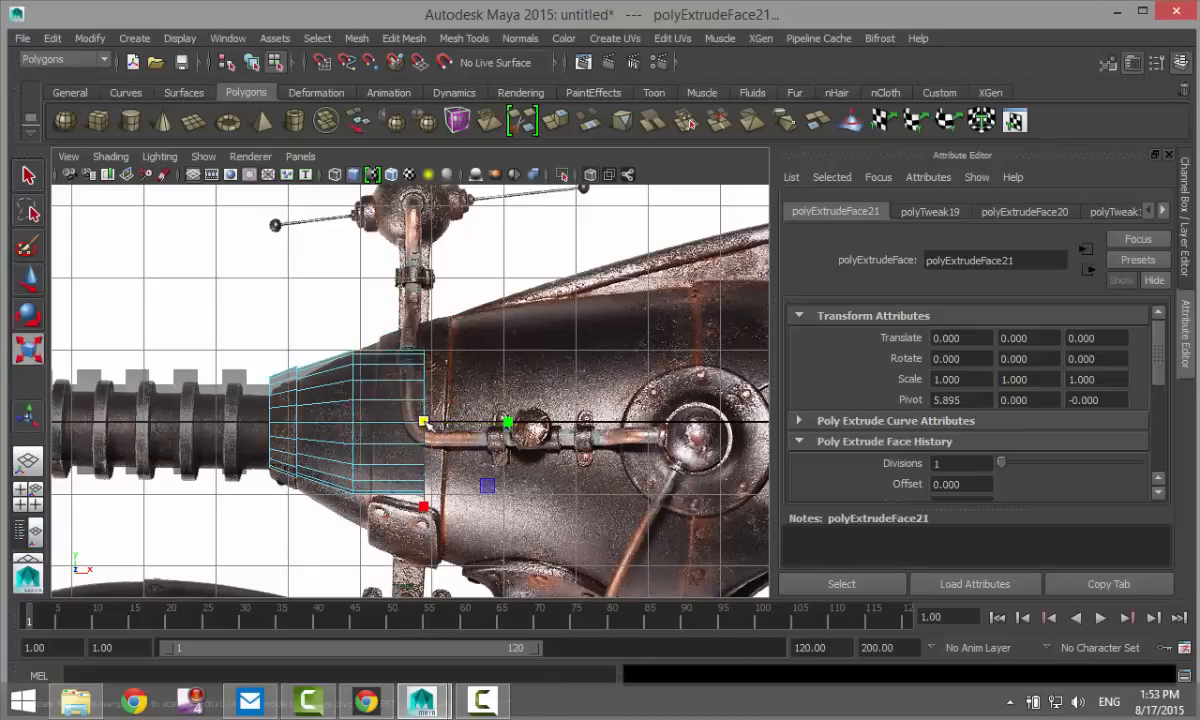
drag(424, 422, 458, 424)
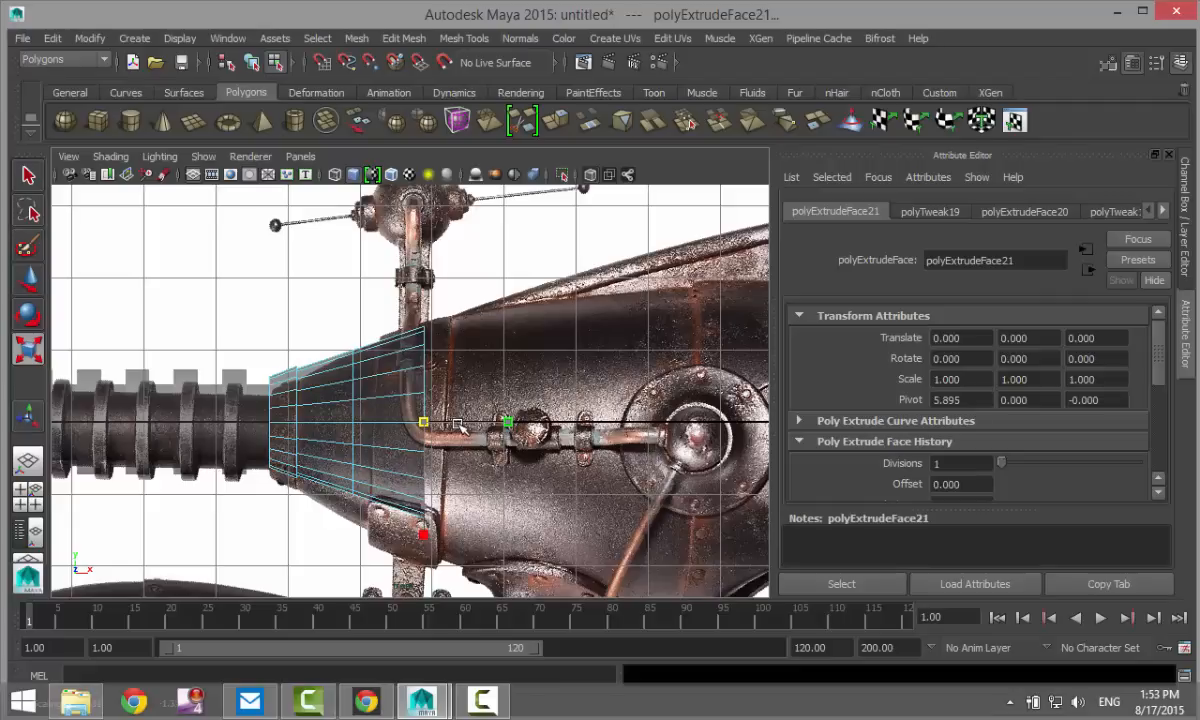
- Extrude another body section along X to about 8.2 and enlarge its end face to follow the reference's upper edge
key(ctrl+e)
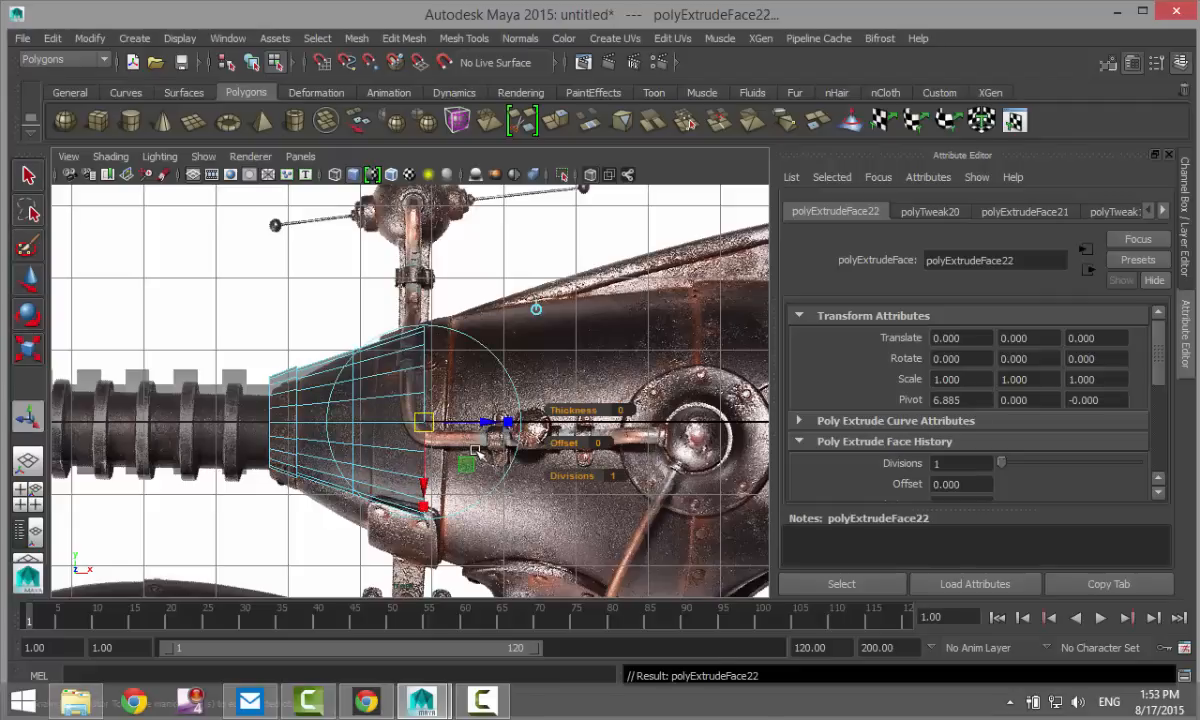
key(w)
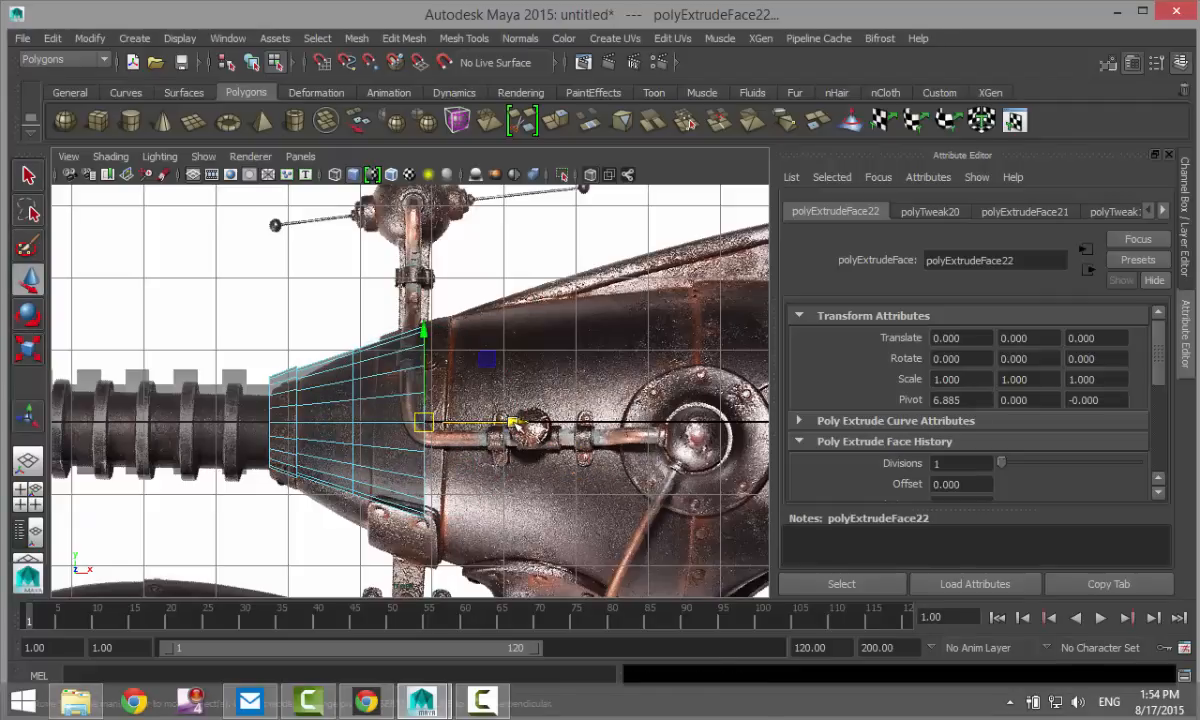
drag(514, 422, 617, 429)
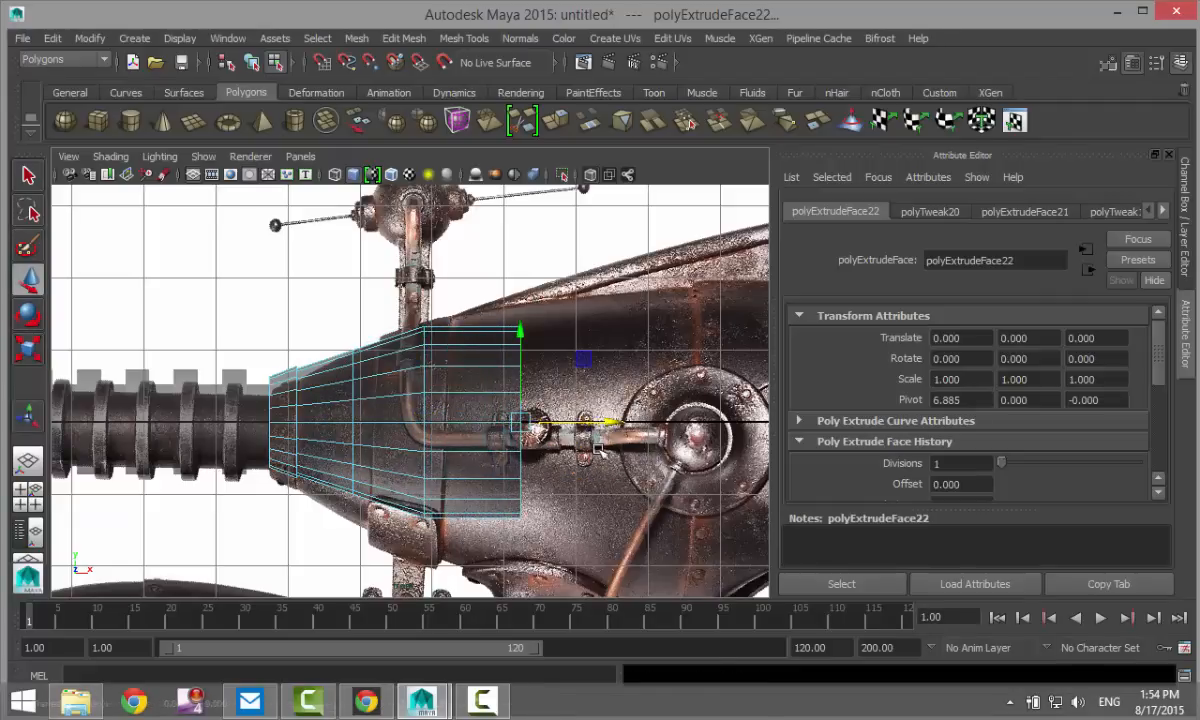
key(r)
drag(522, 423, 560, 432)
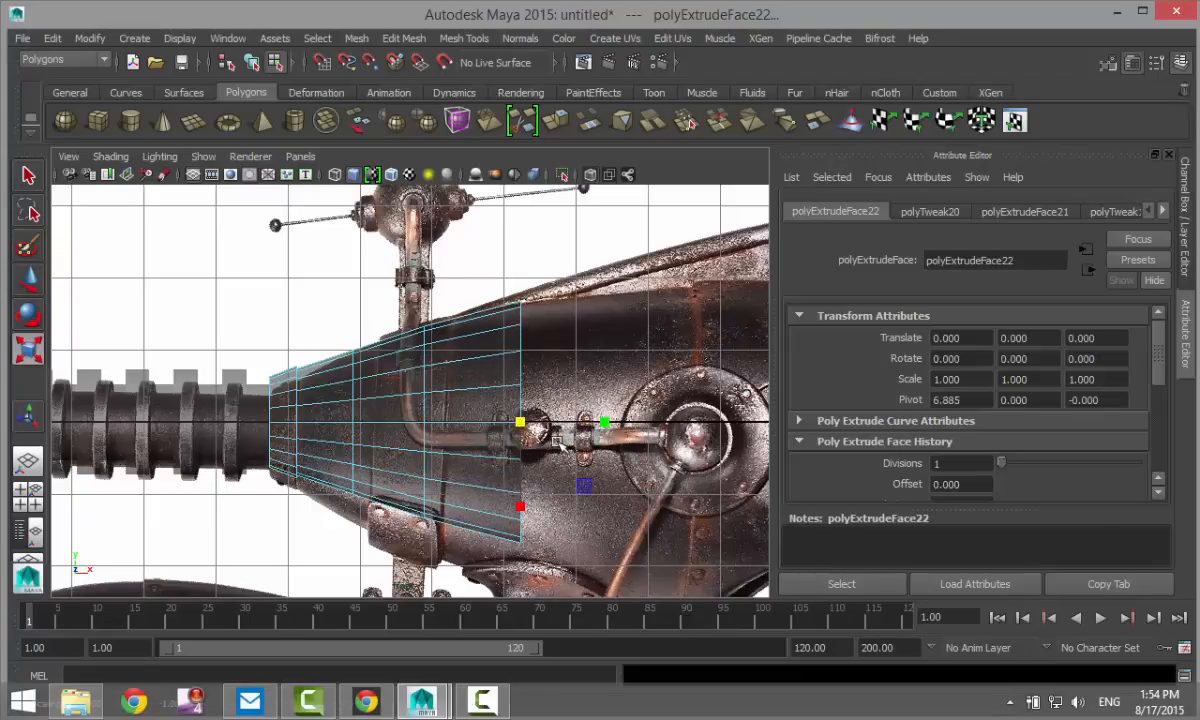
- Extrude the body's end face along X to about 9.5 and scale it up slightly to continue the curve
alt+middle_drag(643, 443, 398, 447)
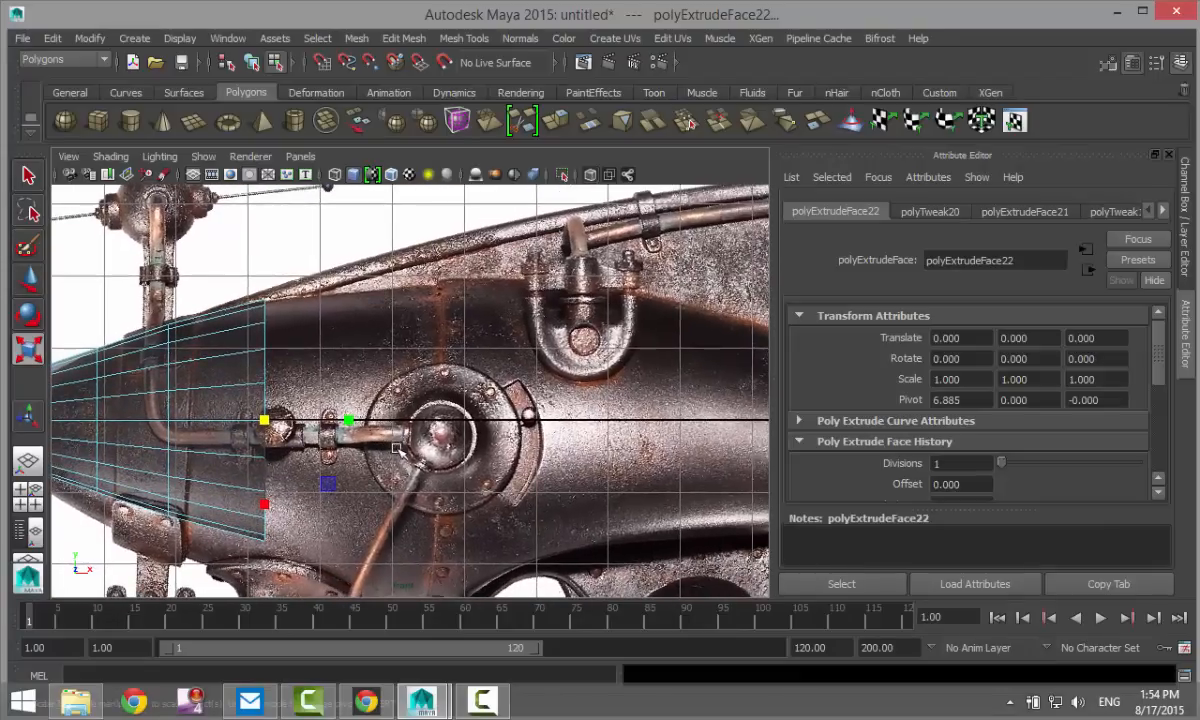
key(ctrl+e)
key(w)
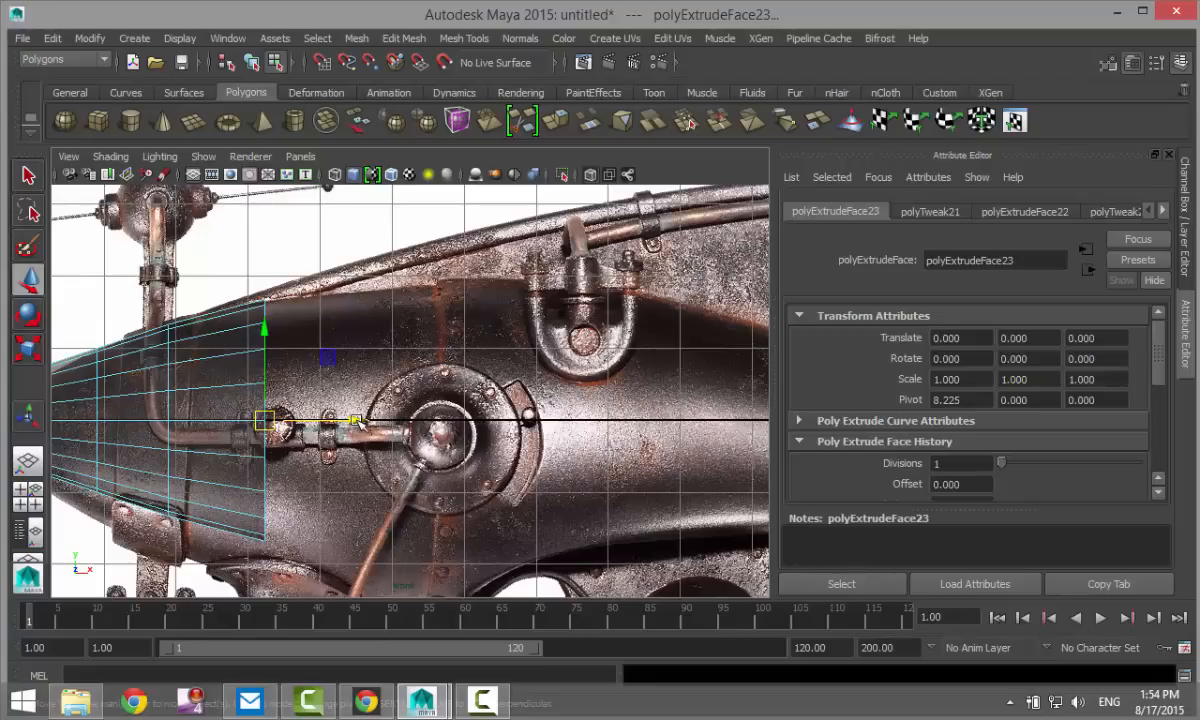
drag(357, 421, 446, 422)
key(r)
drag(356, 424, 374, 430)
- Extrude one more body section back to the vertical seam near the round disc's center and enlarge its end face slightly
key(ctrl+e)
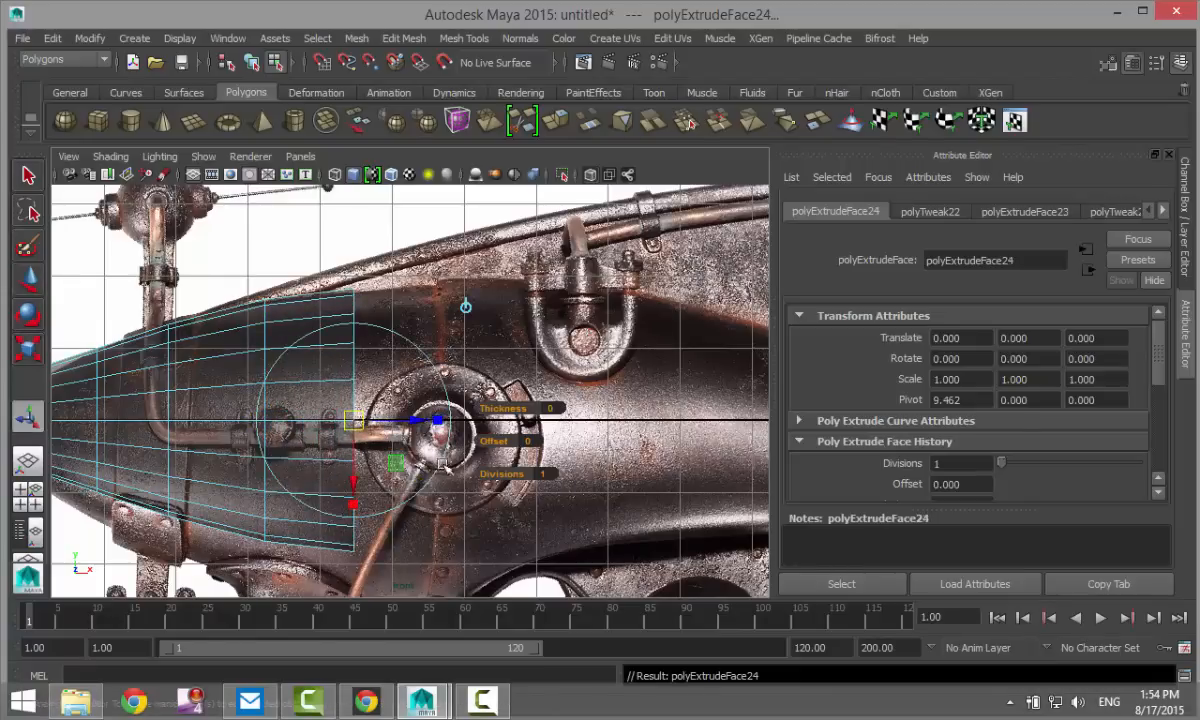
key(w)
drag(441, 421, 530, 424)
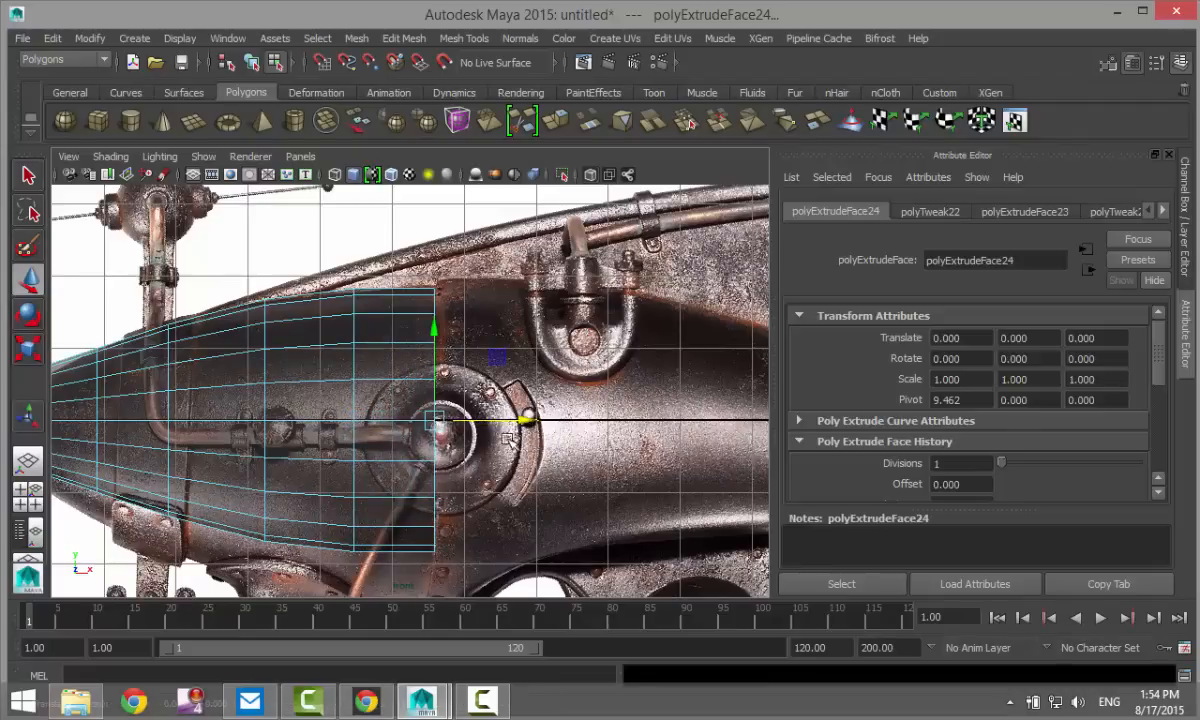
key(r)
drag(442, 419, 442, 417)
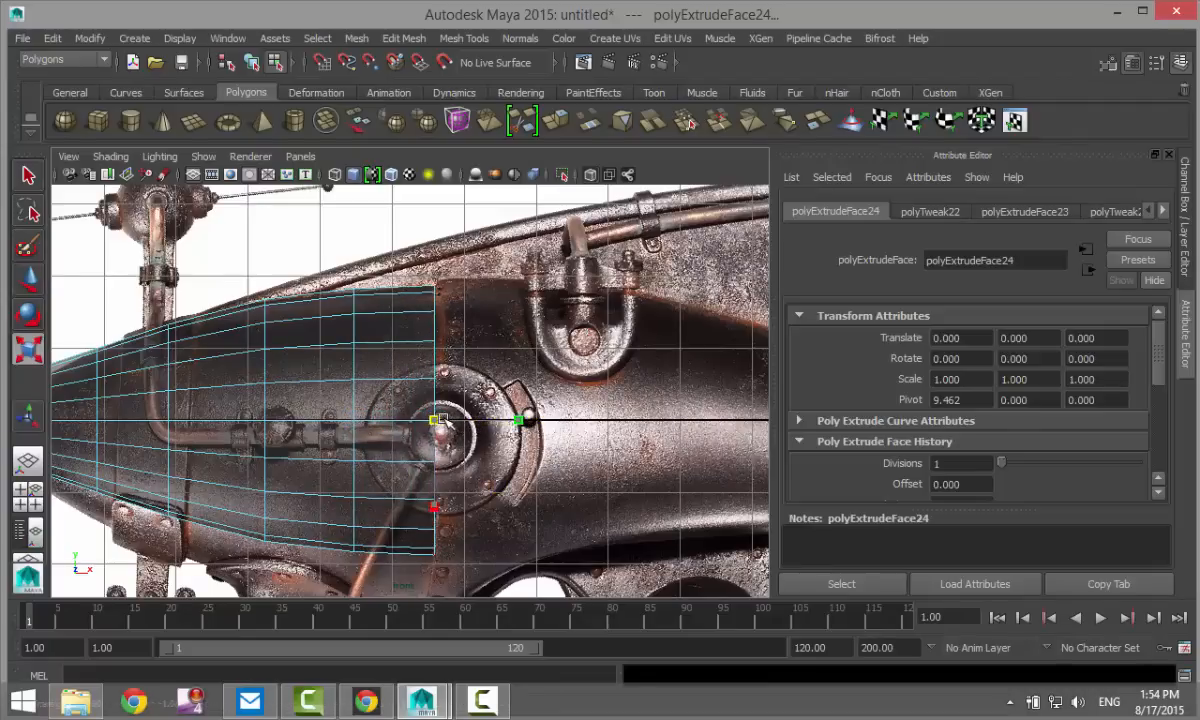
- Extrude two more body sections along X to about 12 and 13.3, and scale the second end face down slightly
key(ctrl+e)
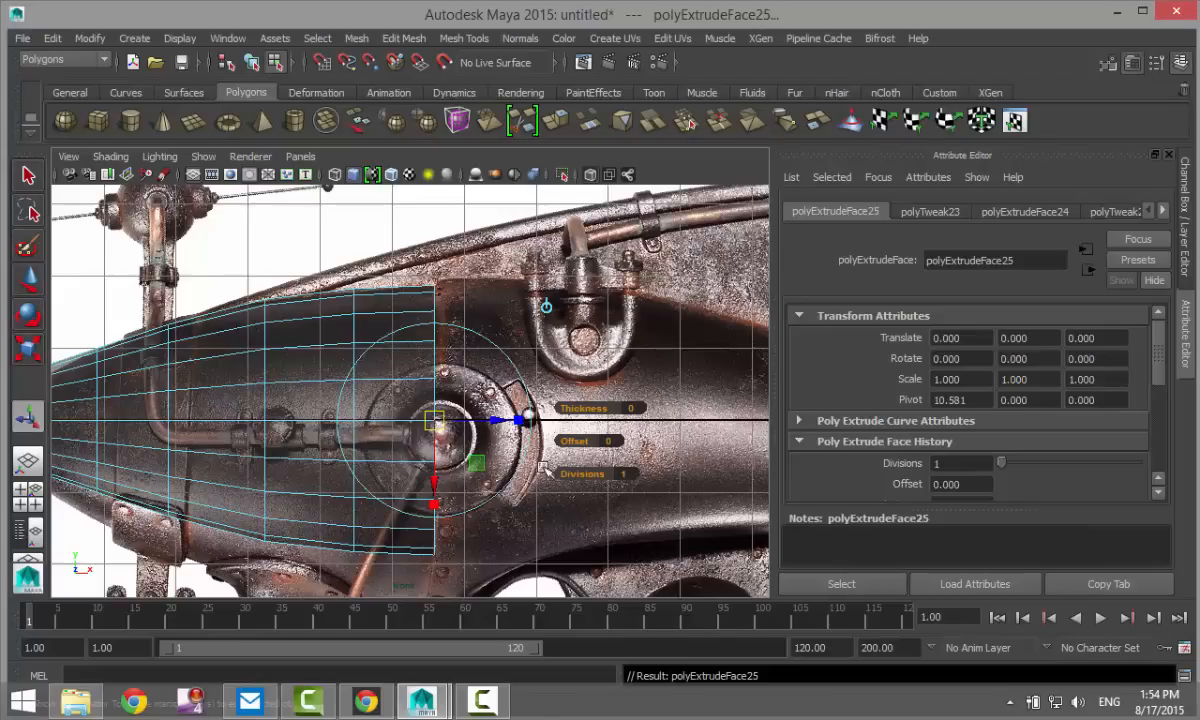
key(w)
drag(527, 421, 620, 427)
key(ctrl+e)
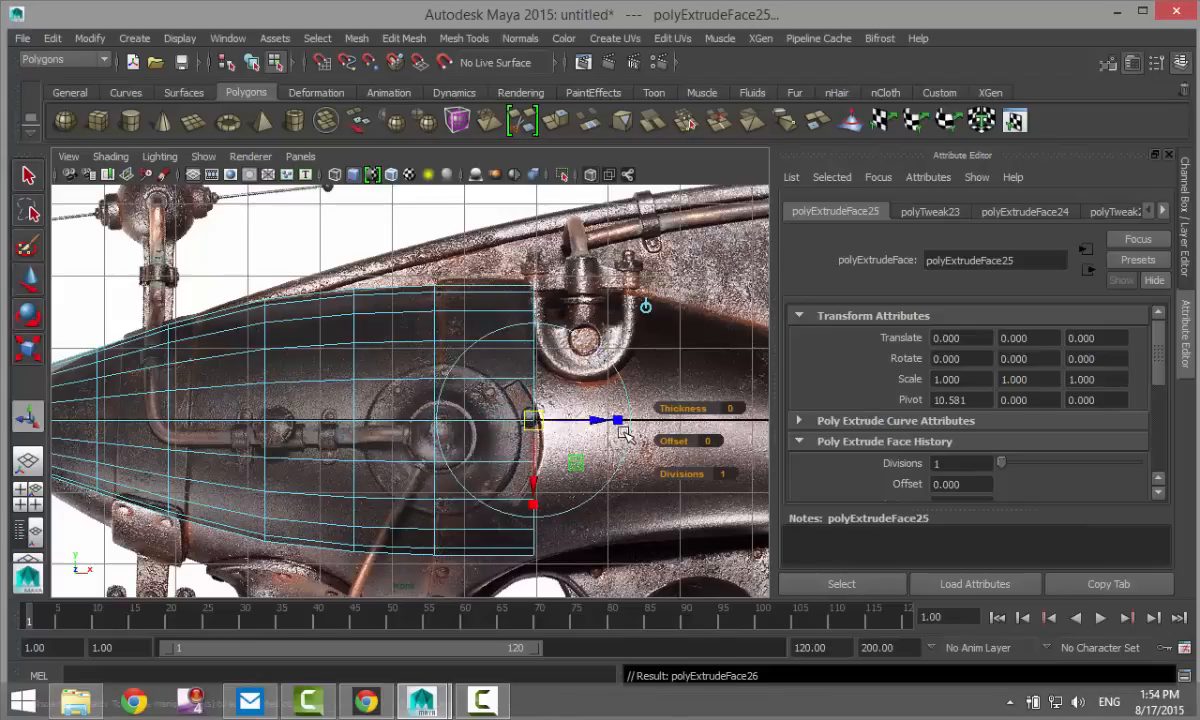
key(w)
drag(636, 430, 718, 444)
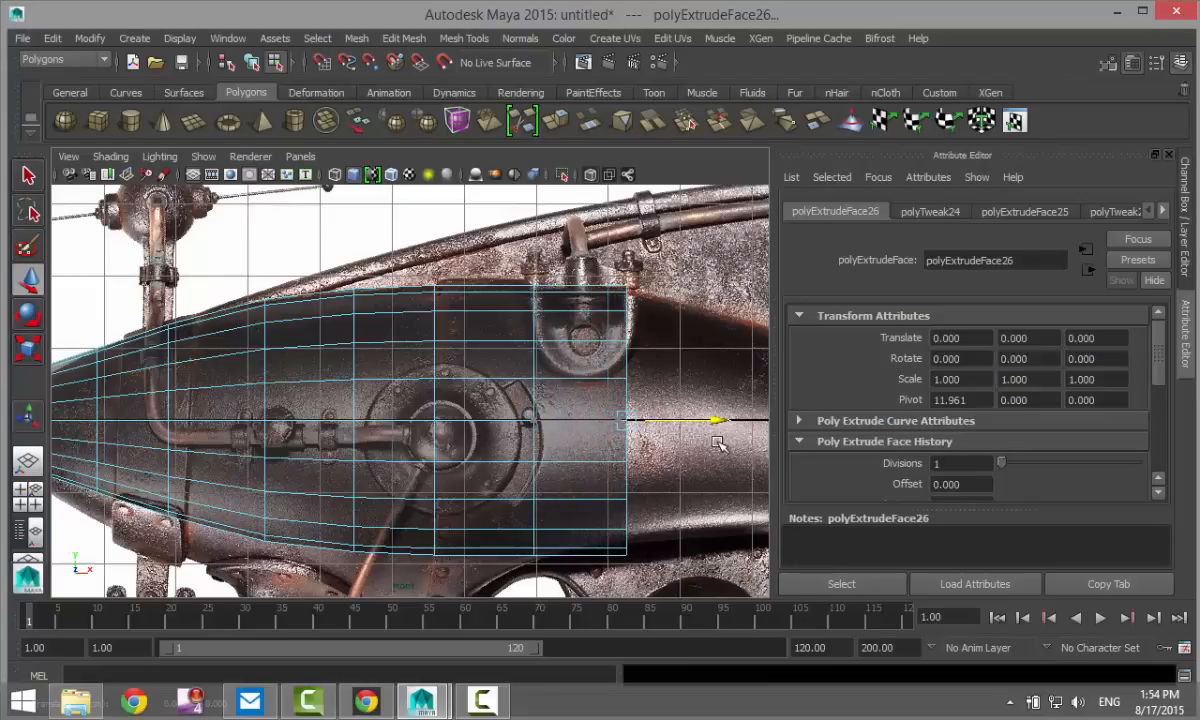
key(r)
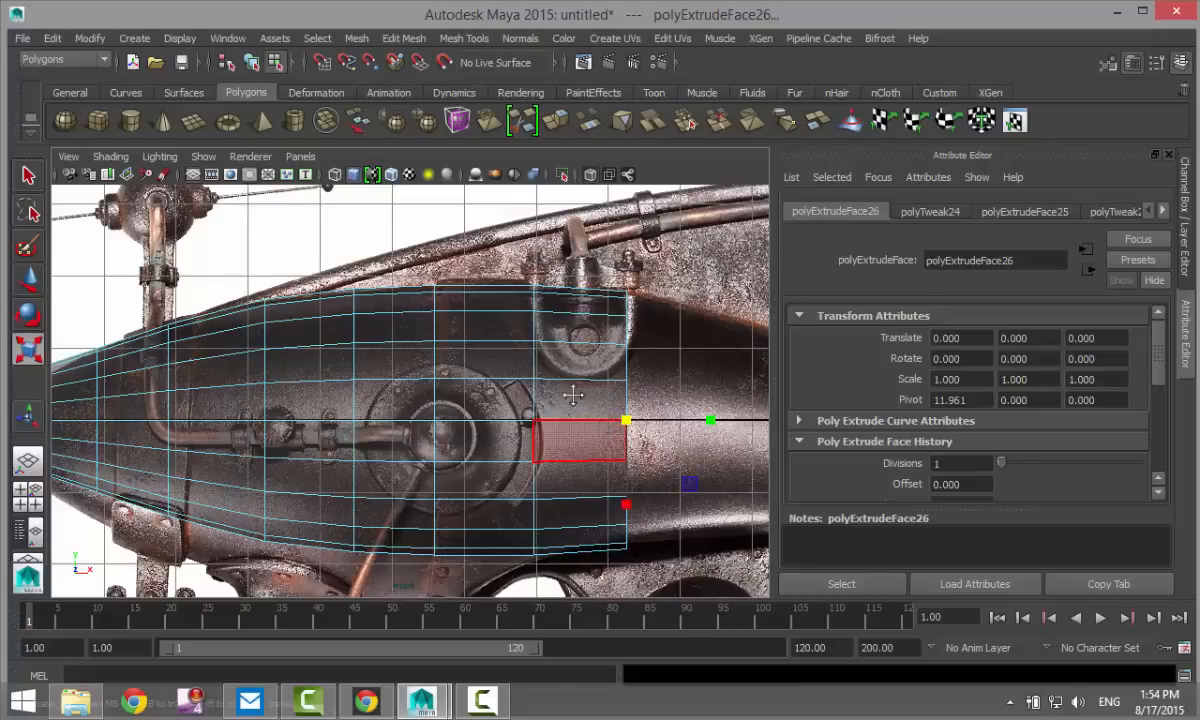
- Extrude the next body section to about X 14.3, Y -0.14 and shrink its end face to follow the tapering reference outline
alt+middle_drag(573, 396, 346, 372)
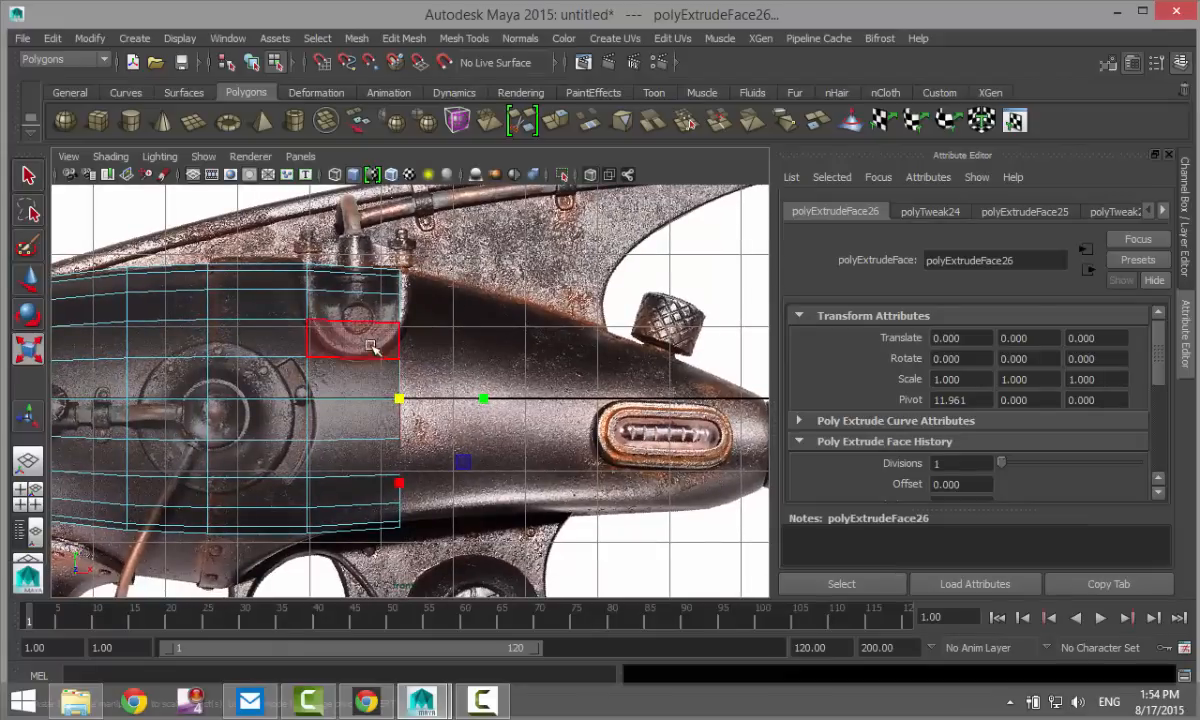
key(ctrl+e)
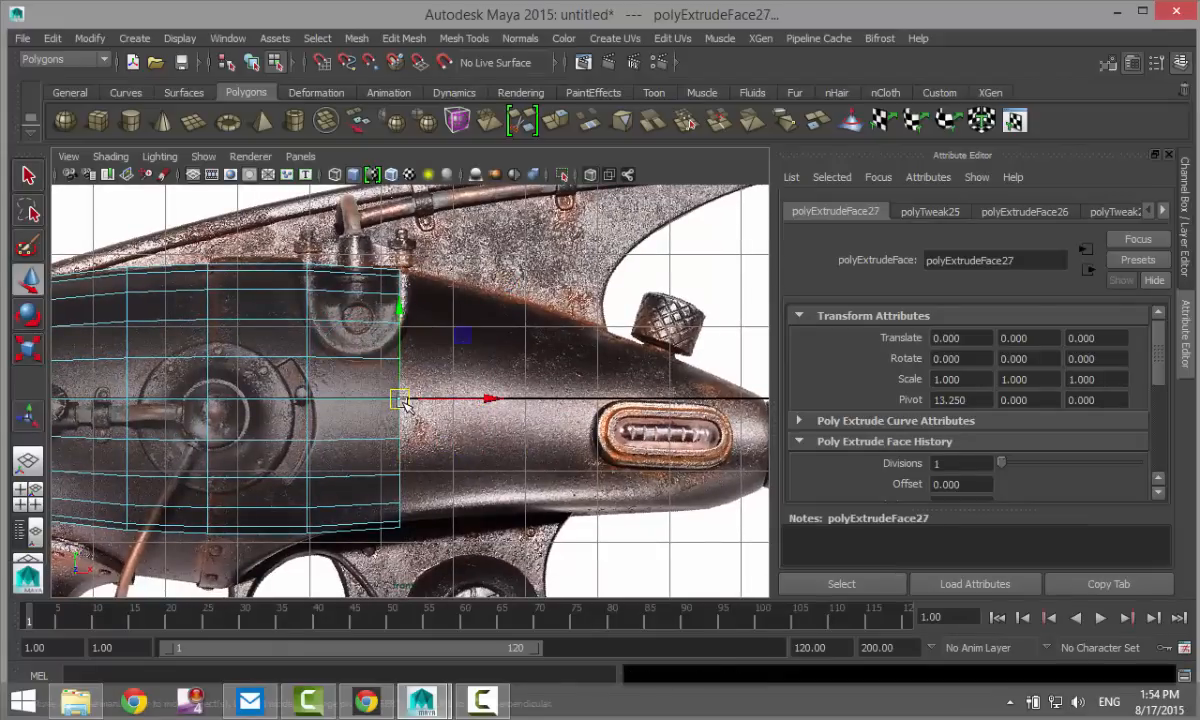
drag(400, 400, 475, 411)
key(r)
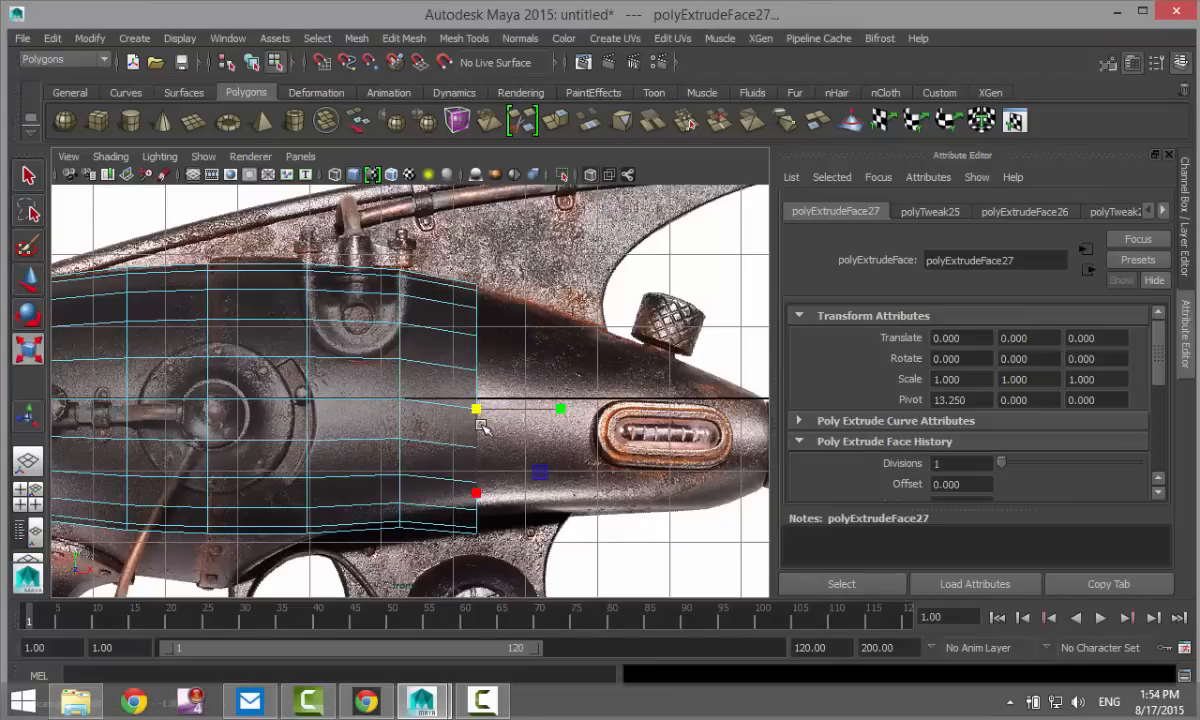
- Extrude a further section to about X 15.5, Y -0.29, just ahead of the oval slot, and scale its end face down
key(ctrl+e)
drag(478, 411, 561, 422)
key(r)
key(w)
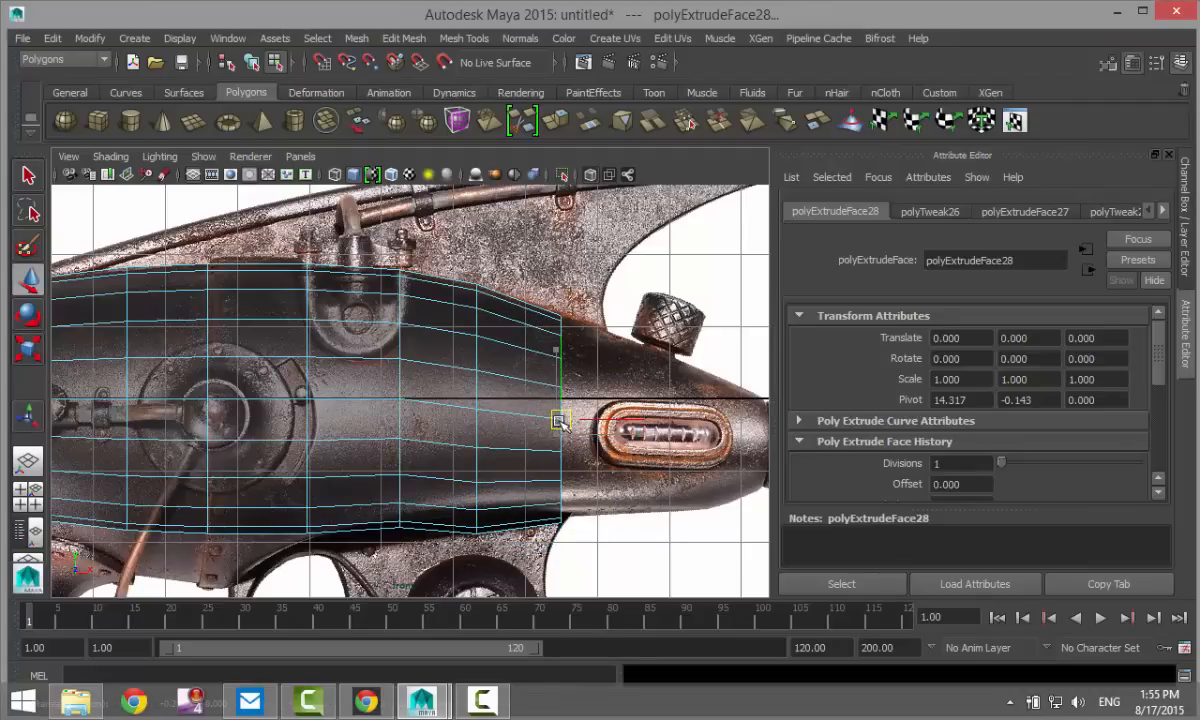
- Extrude the body to about X 16.9, Y -0.55 at the oval slot's middle and scale the end face down to the outline
key(ctrl+e)
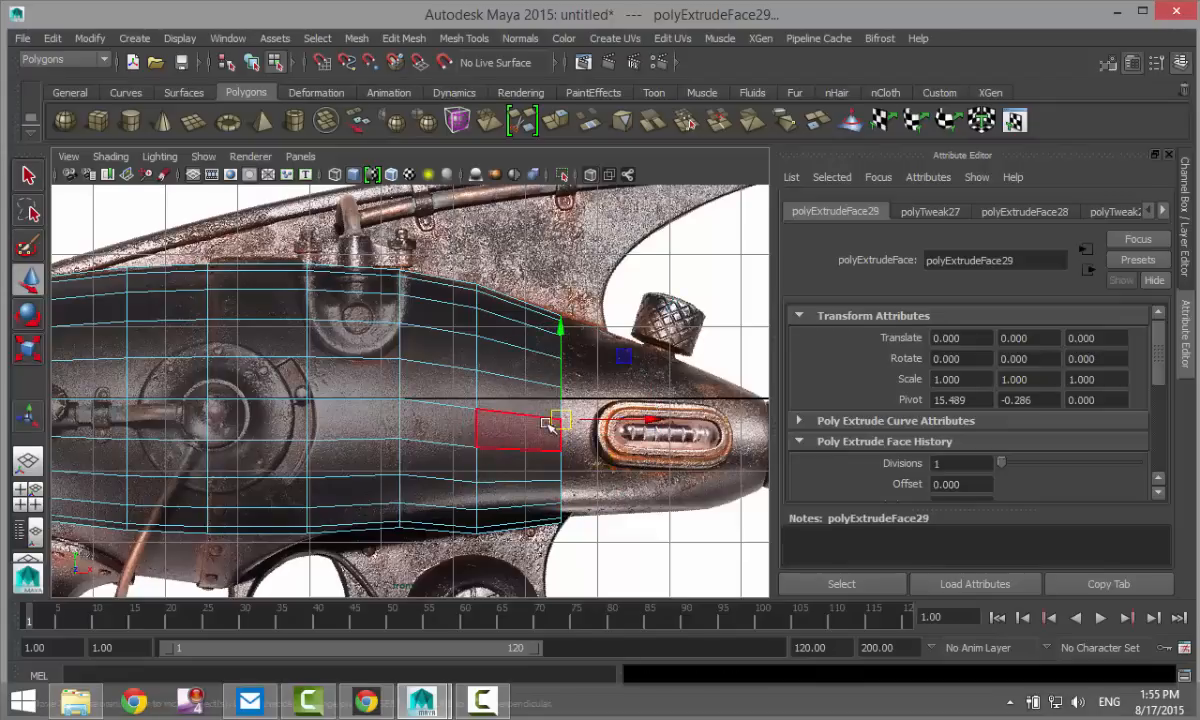
drag(548, 424, 664, 439)
key(r)
key(w)
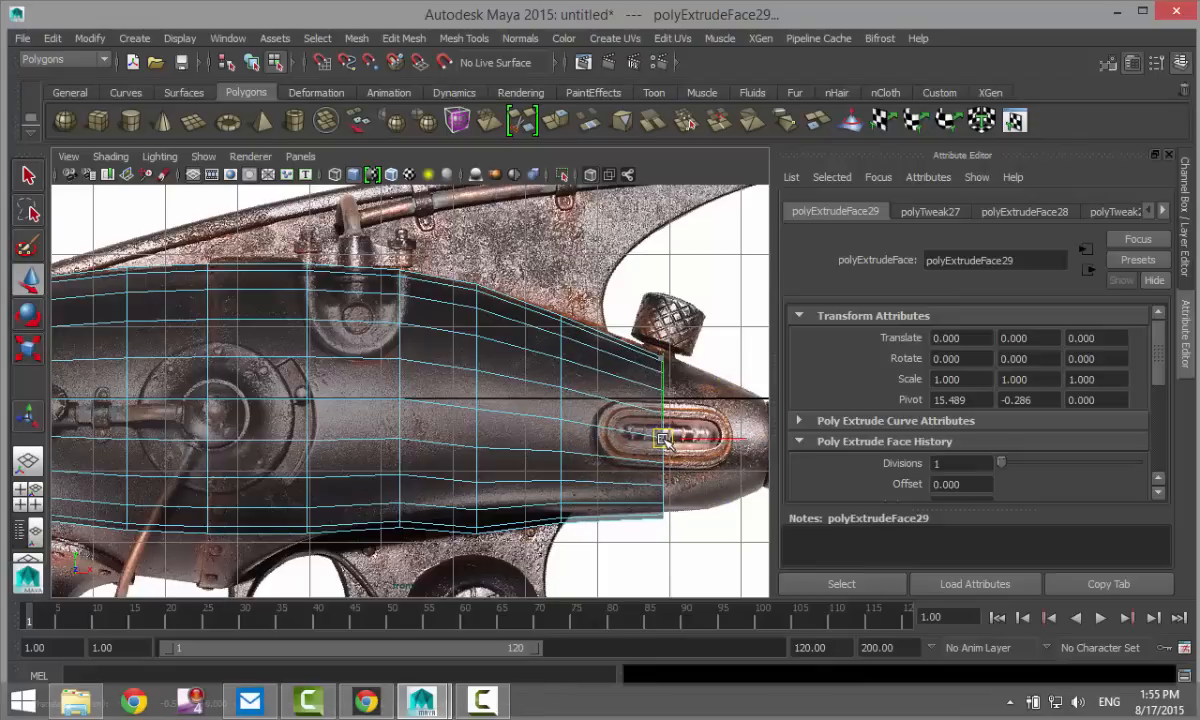
- Extrude the final tapered section to the narrow collar before the ribbed tail piece, lowering and shrinking its end face to fit
alt+middle_drag(641, 501, 419, 478)
key(ctrl+e)
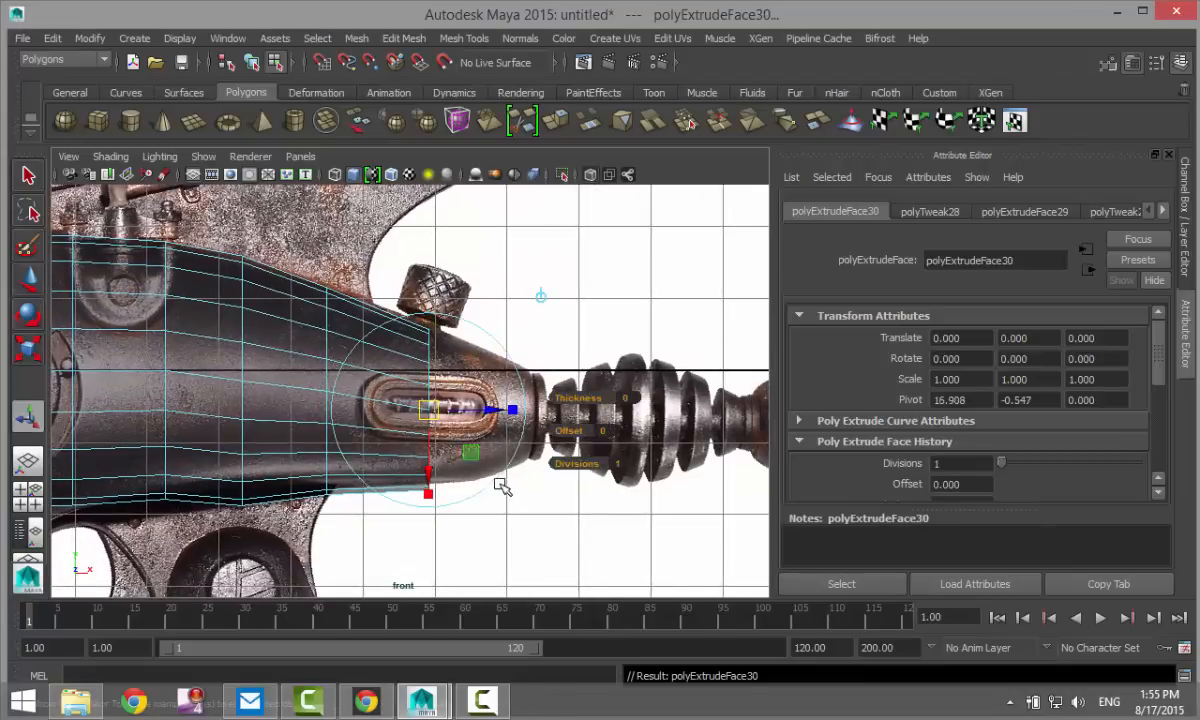
key(w)
drag(426, 411, 494, 430)
key(r)
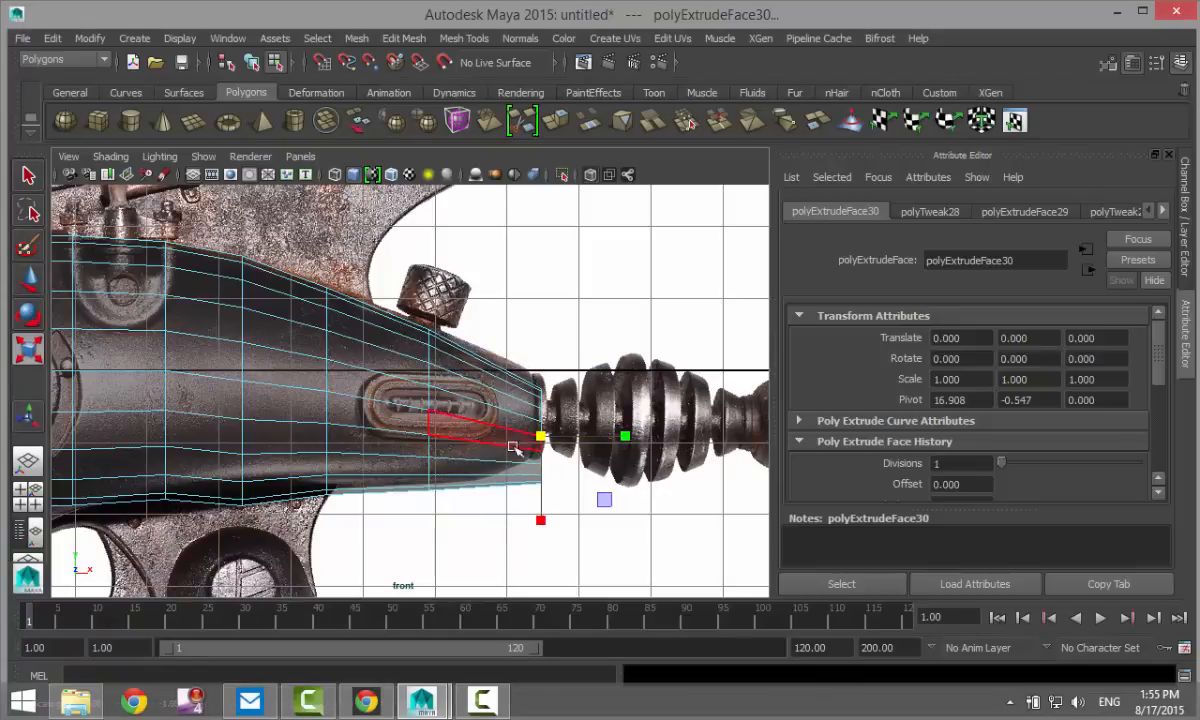
key(w)
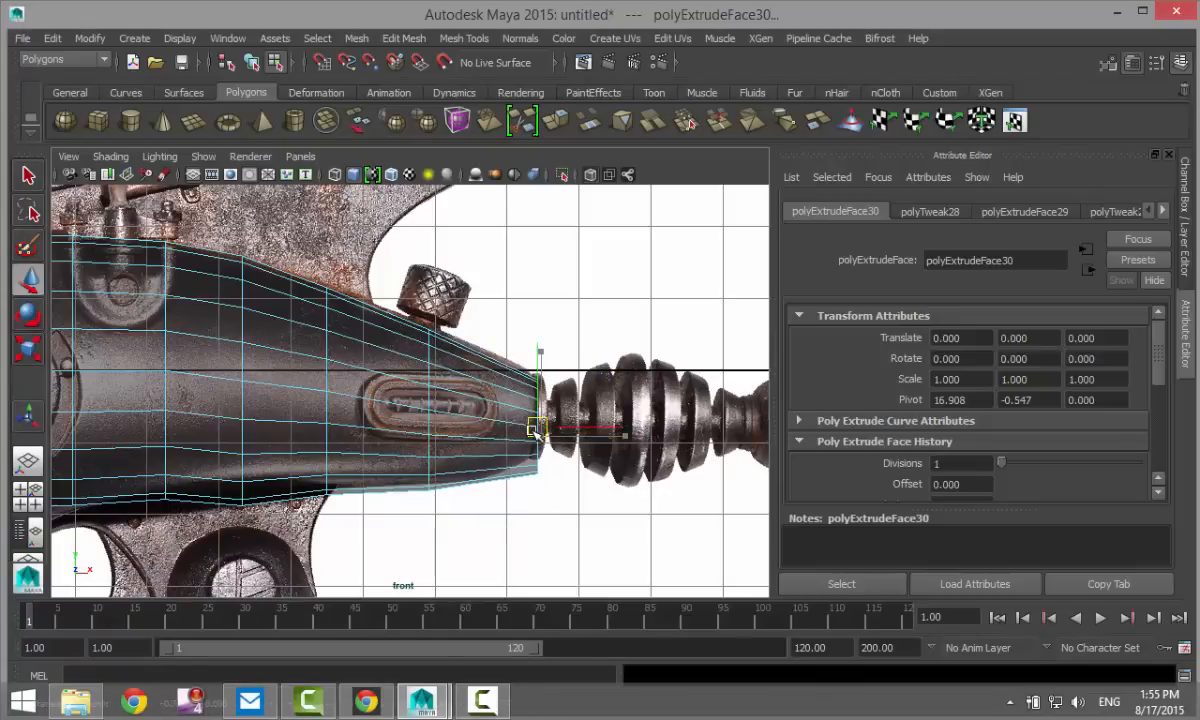
- Select the body's third vertex ring from the barrel, enlarge it and shift it down to match the reference silhouette
scroll(322, 432, down, 4)
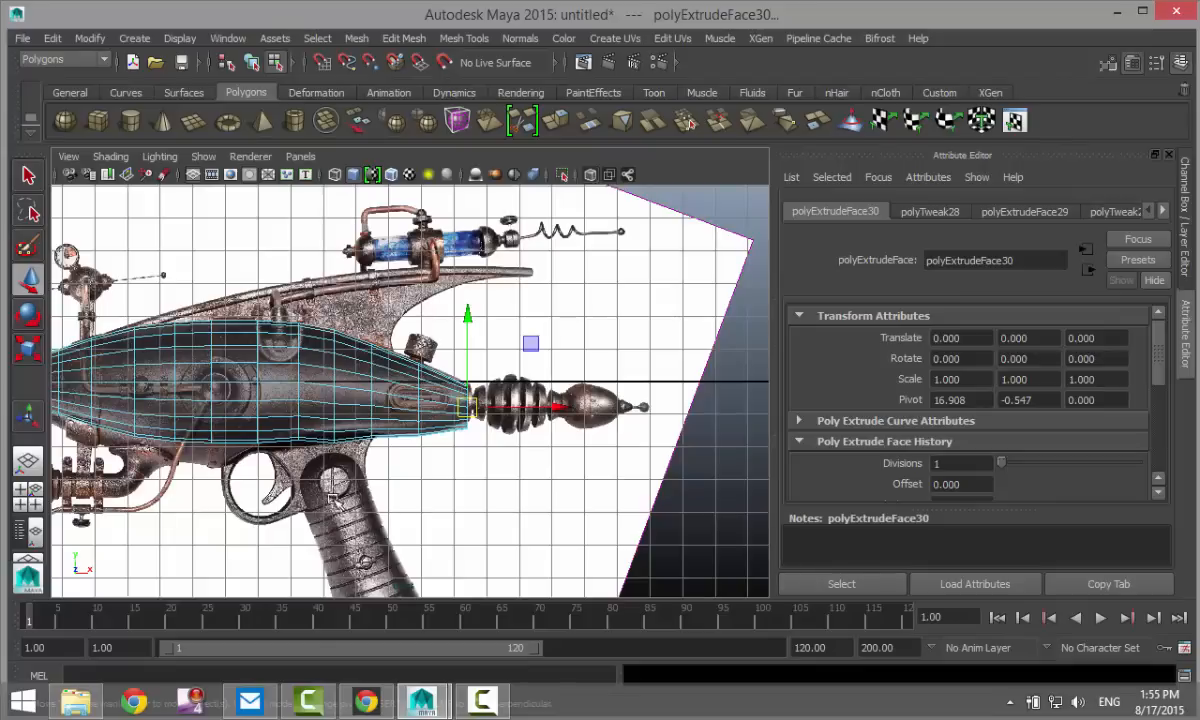
alt+middle_drag(333, 498, 500, 452)
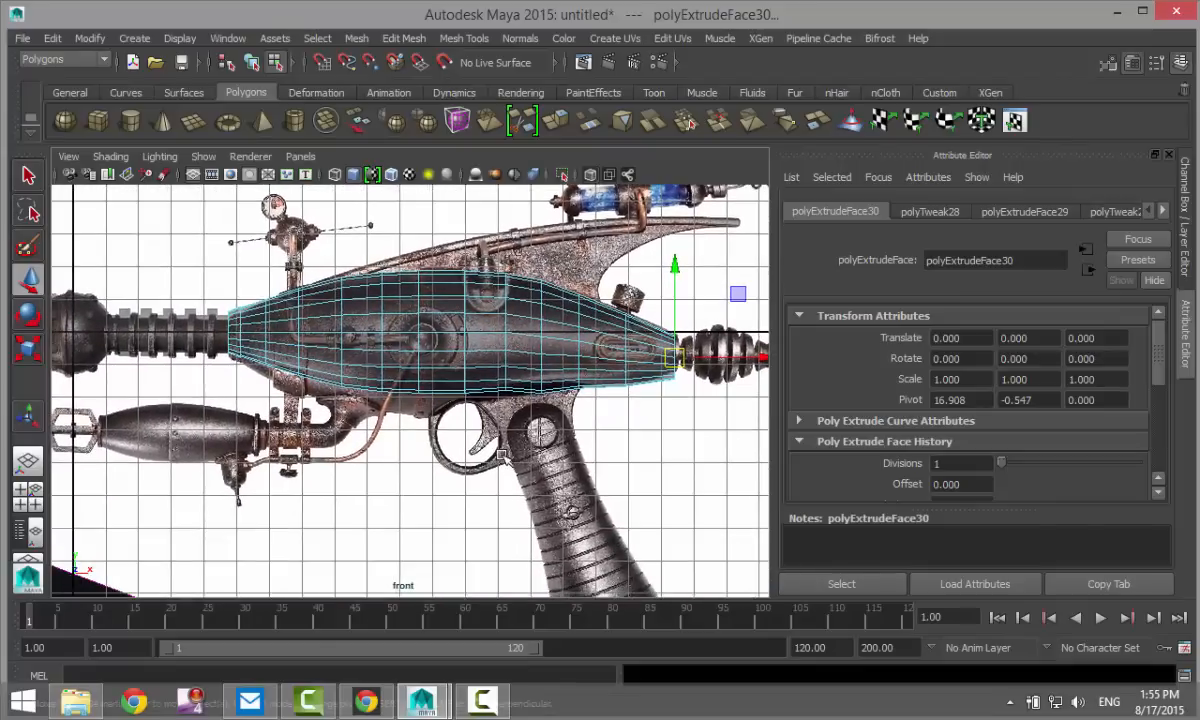
scroll(503, 455, up, 2)
scroll(405, 475, up, 3)
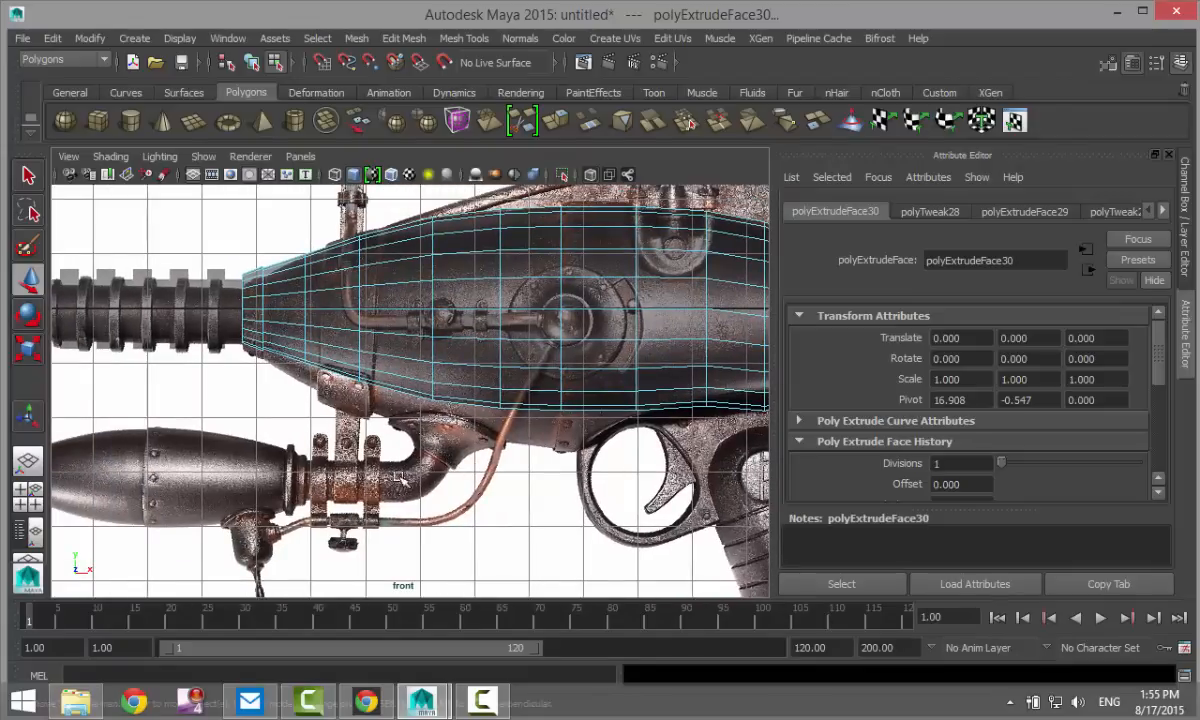
right_drag(307, 345, 238, 268)
drag(276, 231, 333, 420)
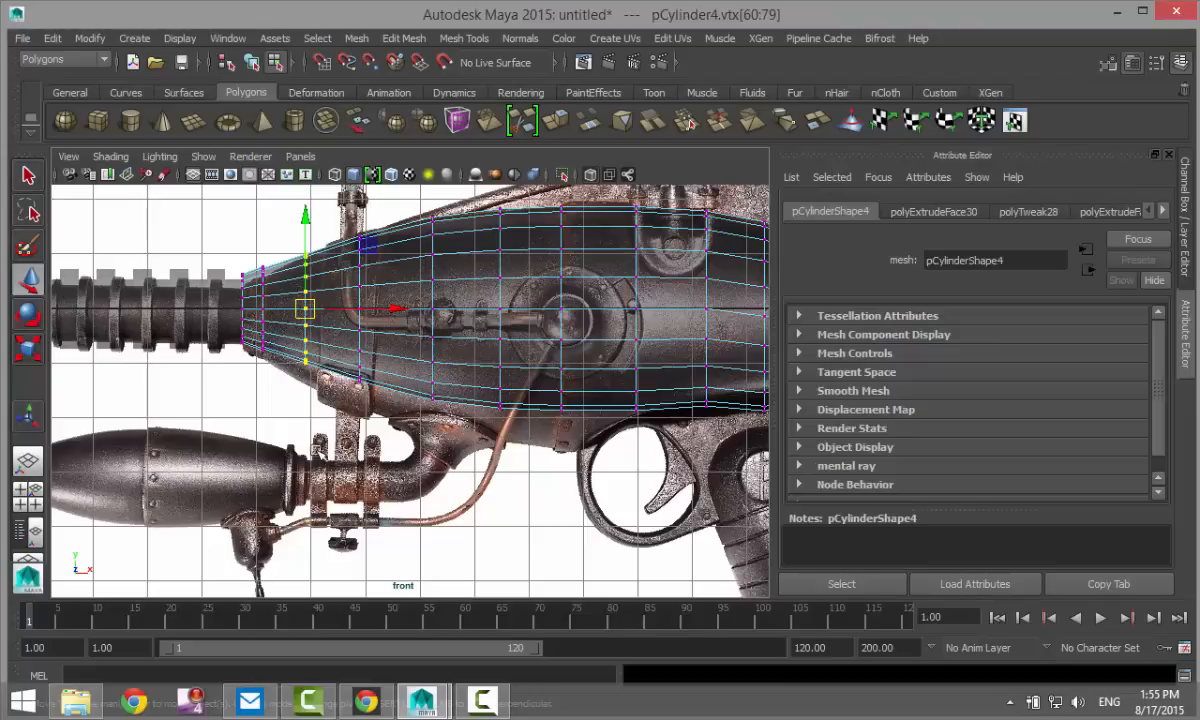
key(r)
drag(304, 308, 320, 333)
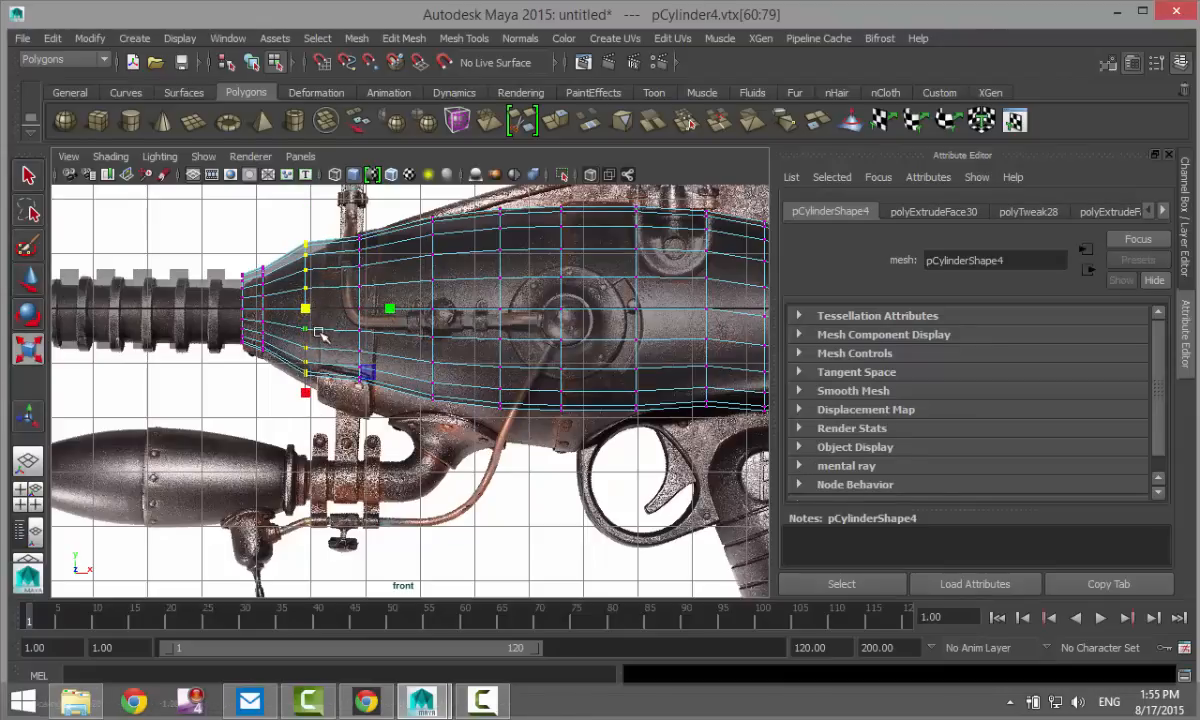
key(w)
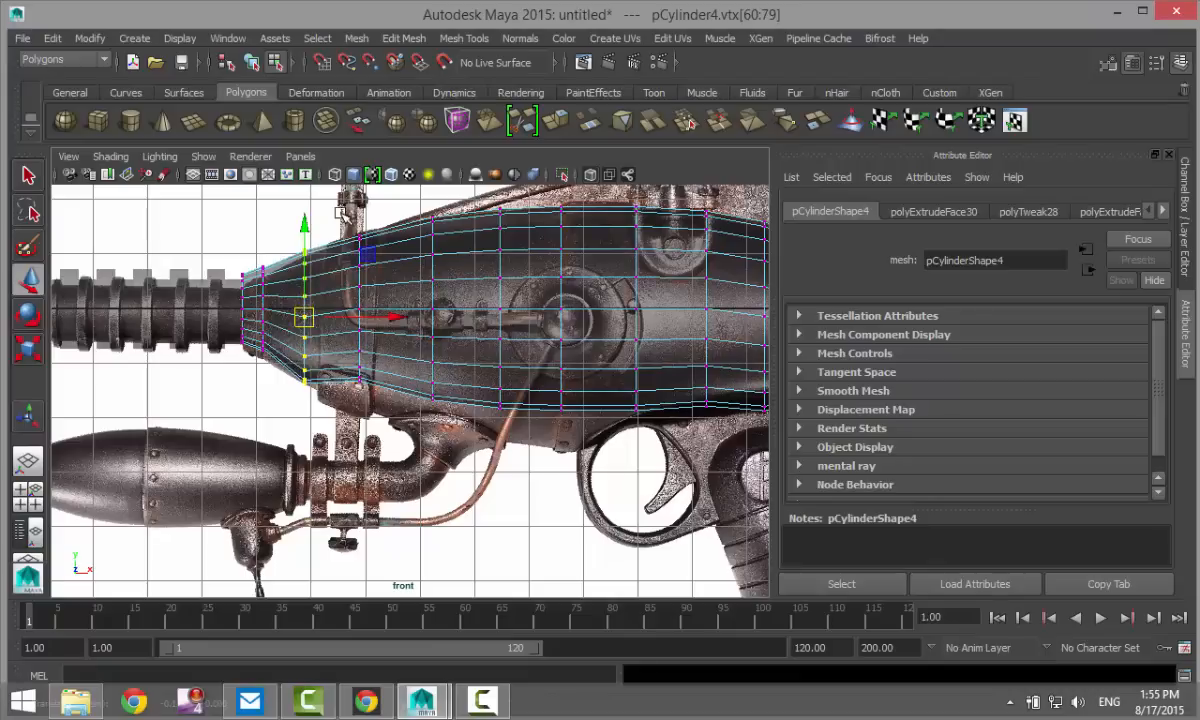
- Scale up the fourth vertex ring, above the front pipe clamp, and lower it to meet the body's lower edge
drag(342, 224, 380, 390)
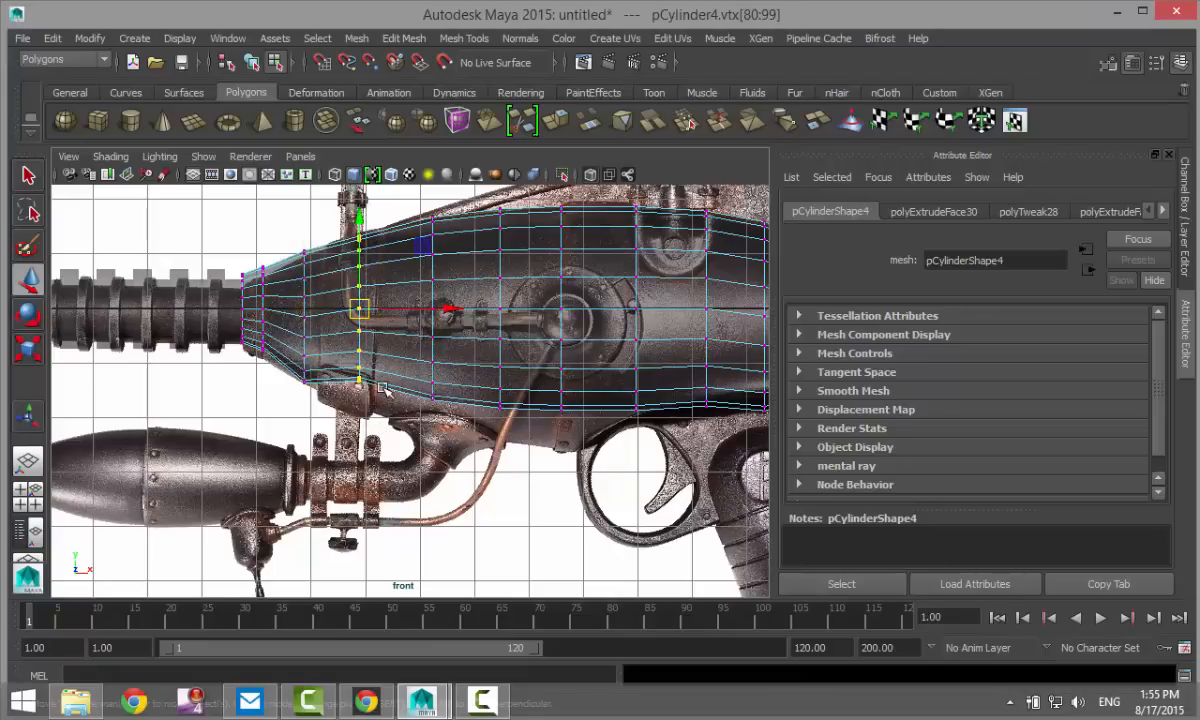
key(e)
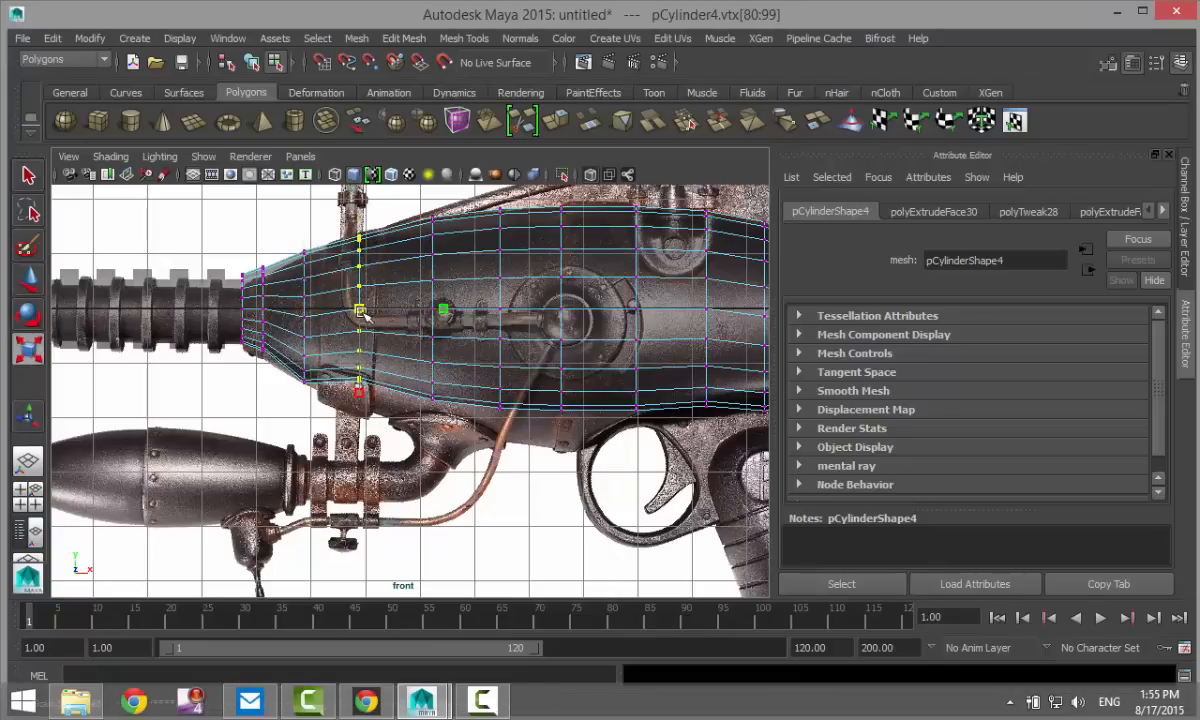
drag(385, 321, 363, 319)
key(w)
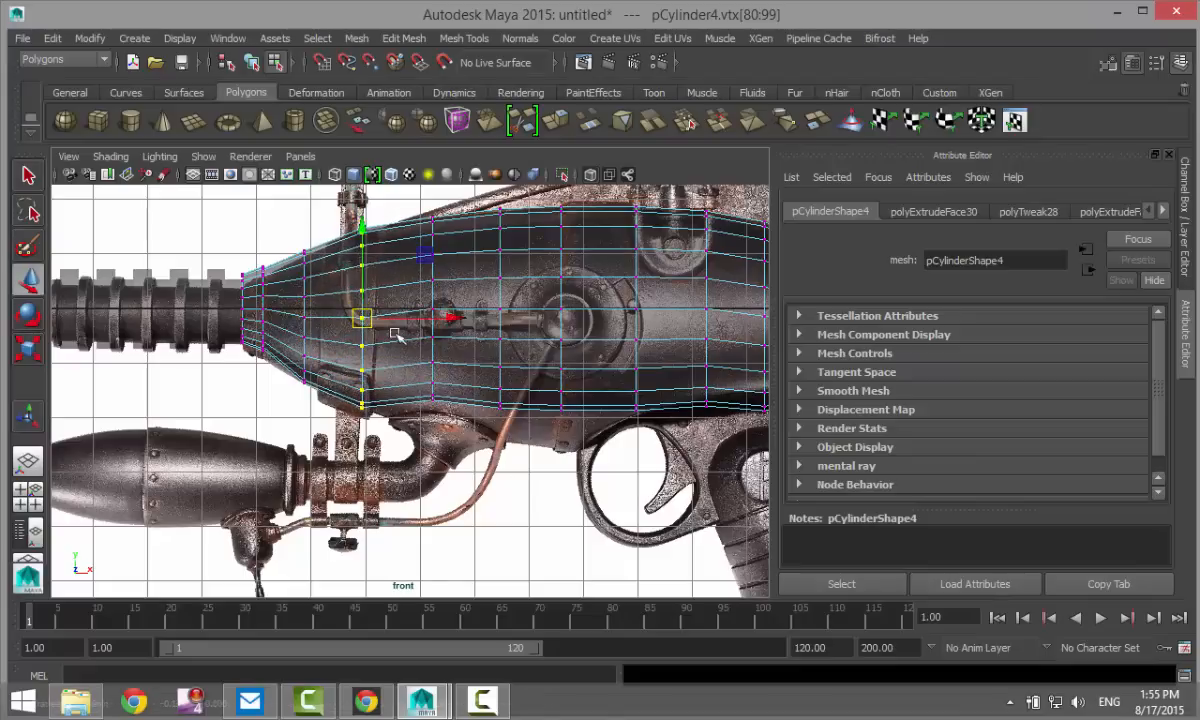
- Enlarge the fifth vertex ring, above the curved pipe joint, and lower it to fit the body's upper and lower edges
drag(387, 190, 448, 464)
key(r)
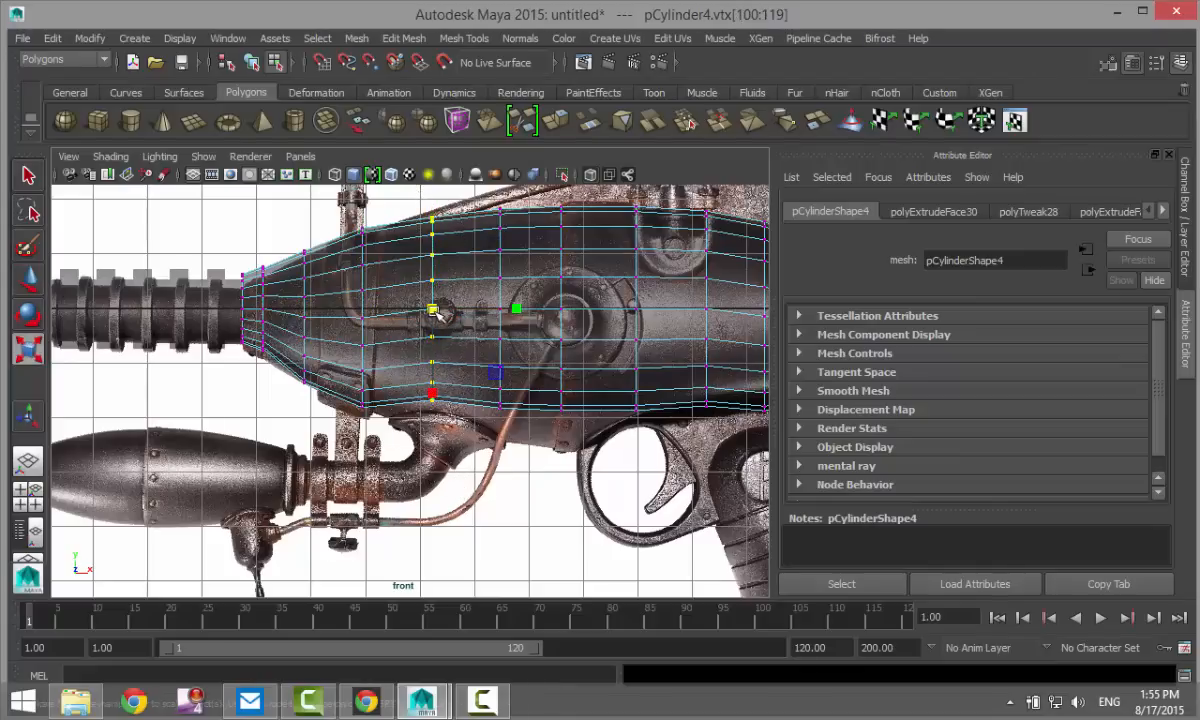
mouse_move(433, 311)
mouse_down()
mouse_move(466, 323)
mouse_move(438, 322)
mouse_up()
key(w)
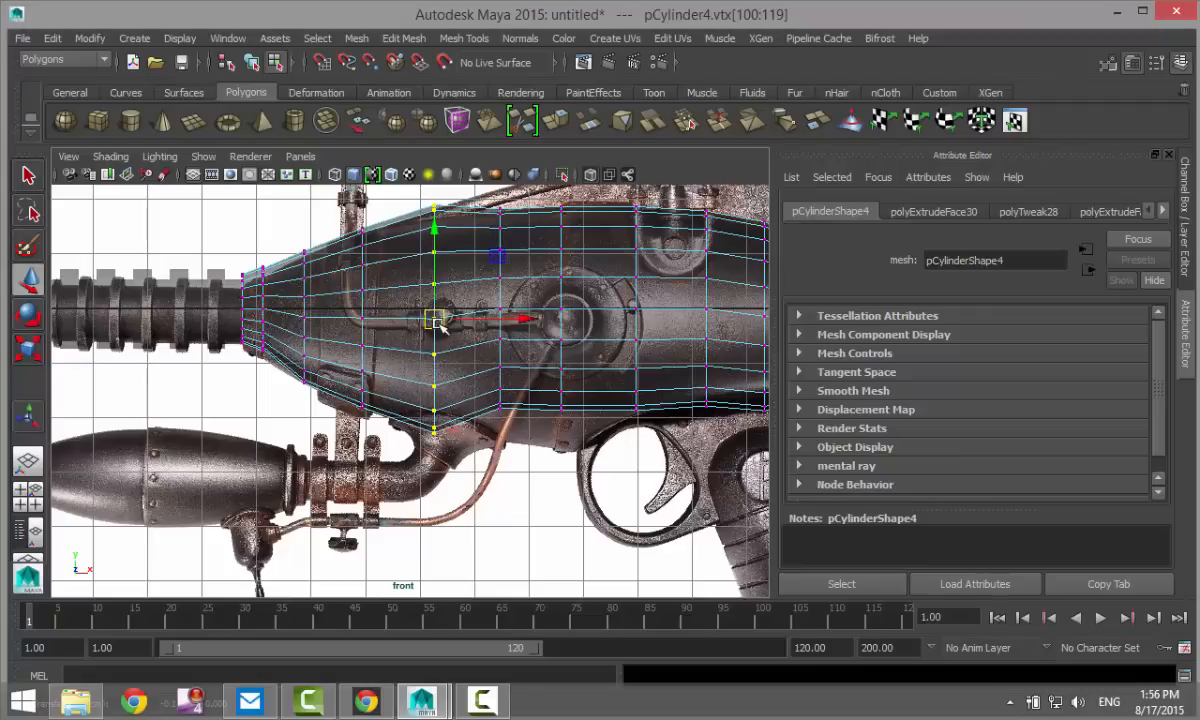
- Move the vertex ring just ahead of the round disc downward and scale it up to the body's full height
alt+middle_drag(490, 385, 409, 415)
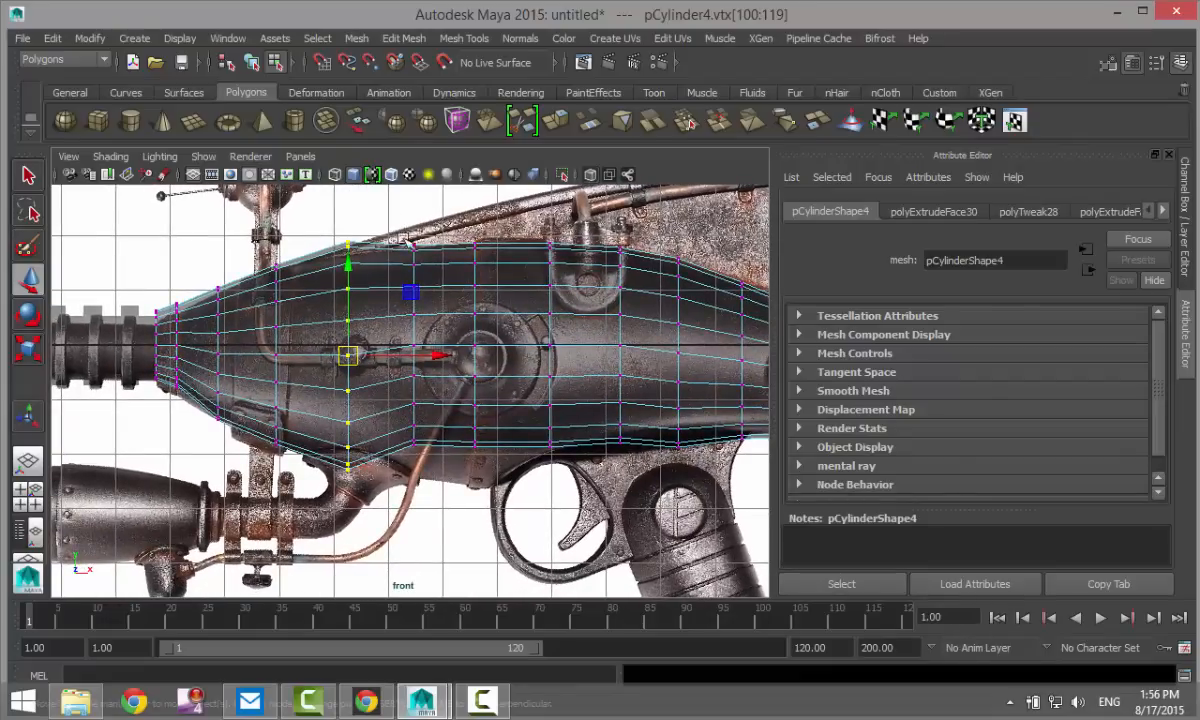
drag(398, 232, 435, 493)
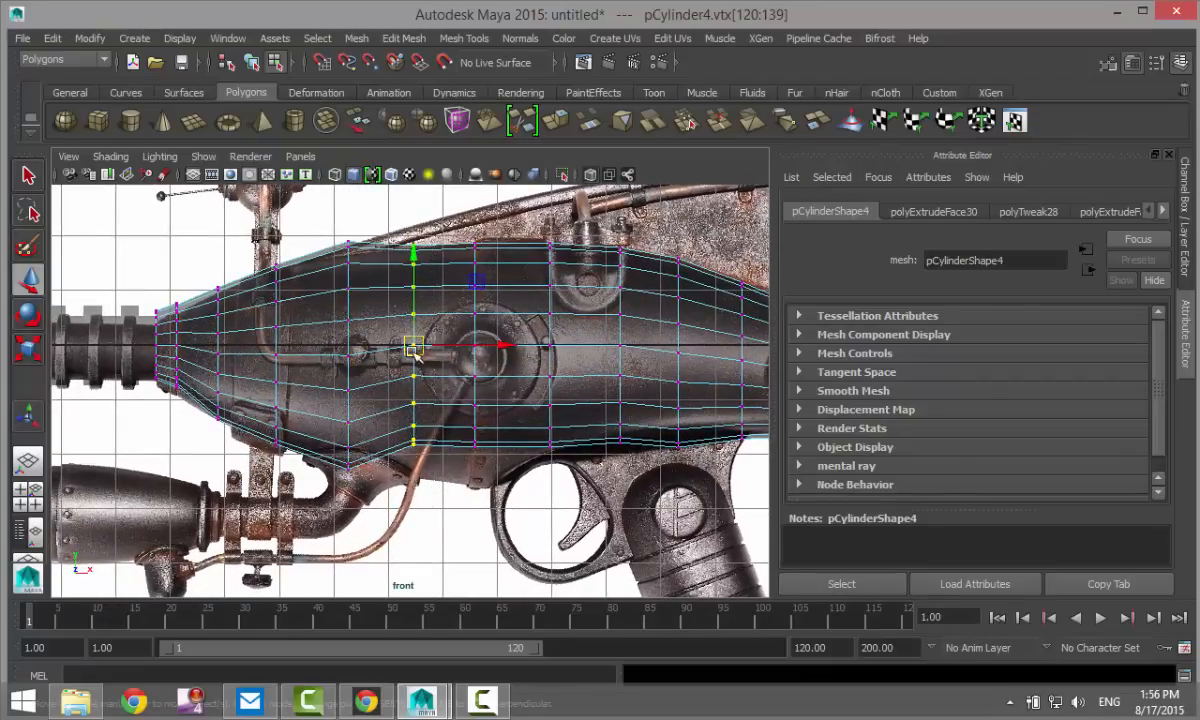
drag(413, 345, 444, 367)
key(r)
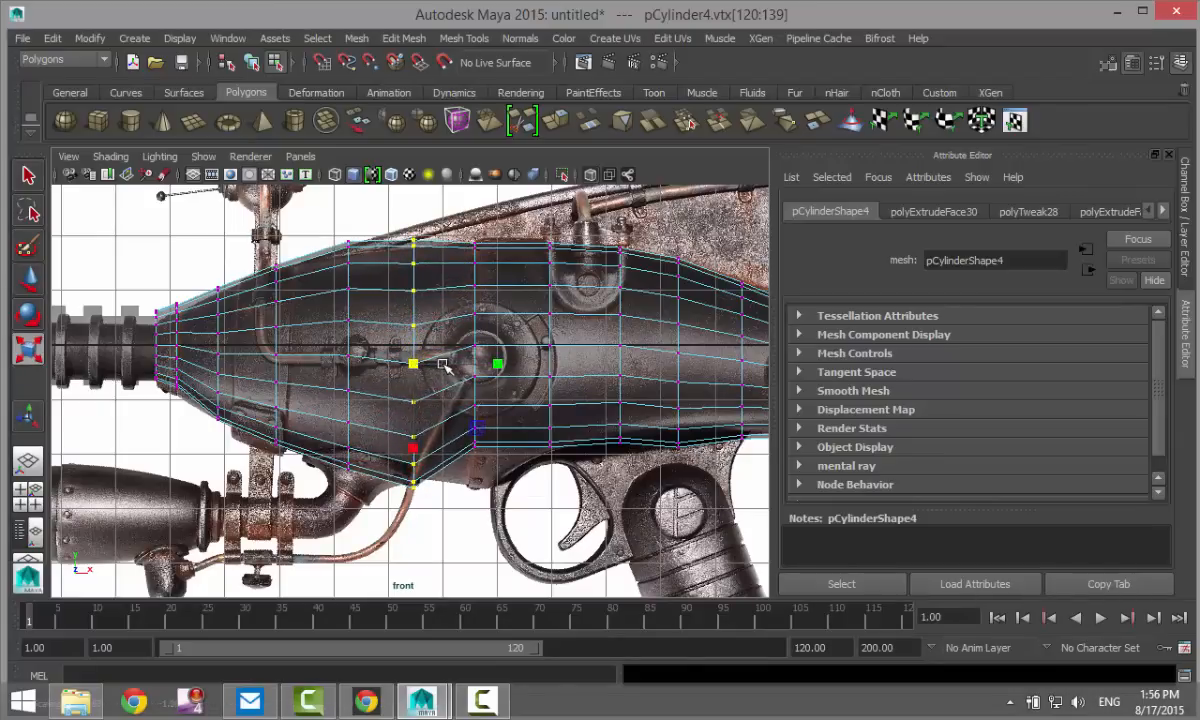
key(w)
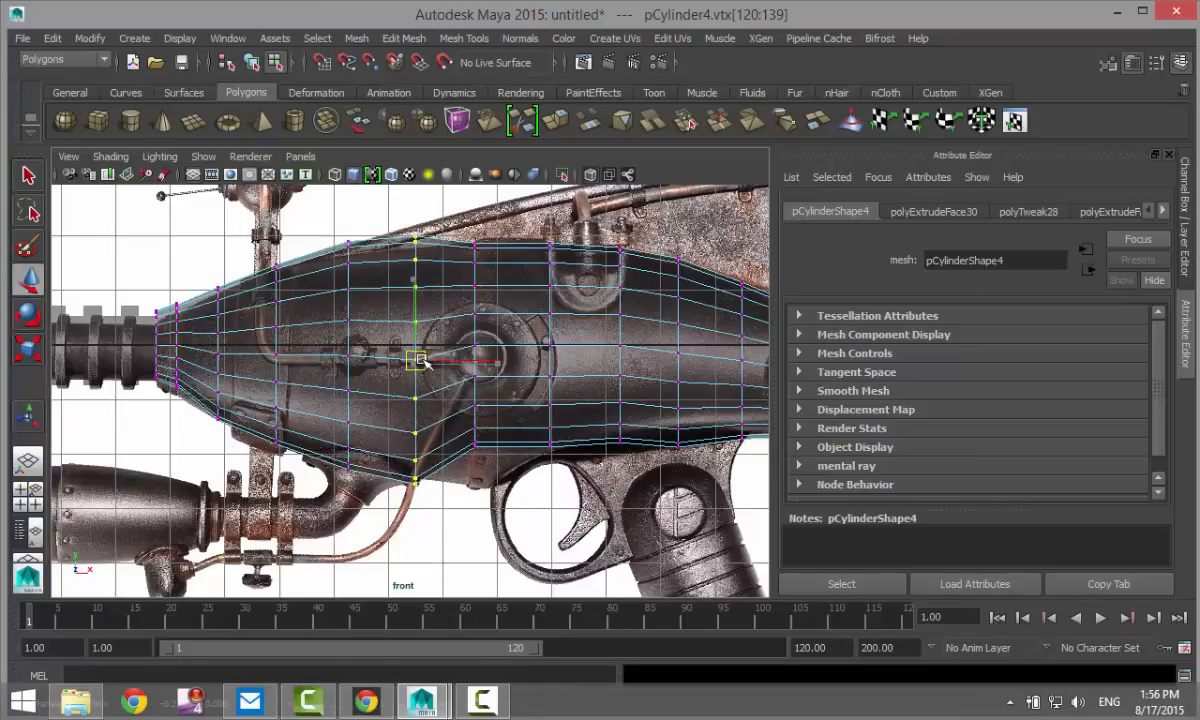
drag(420, 360, 421, 360)
- Enlarge the vertex ring through the round disc's center and lower it to reach the body's bottom edge
drag(461, 222, 491, 535)
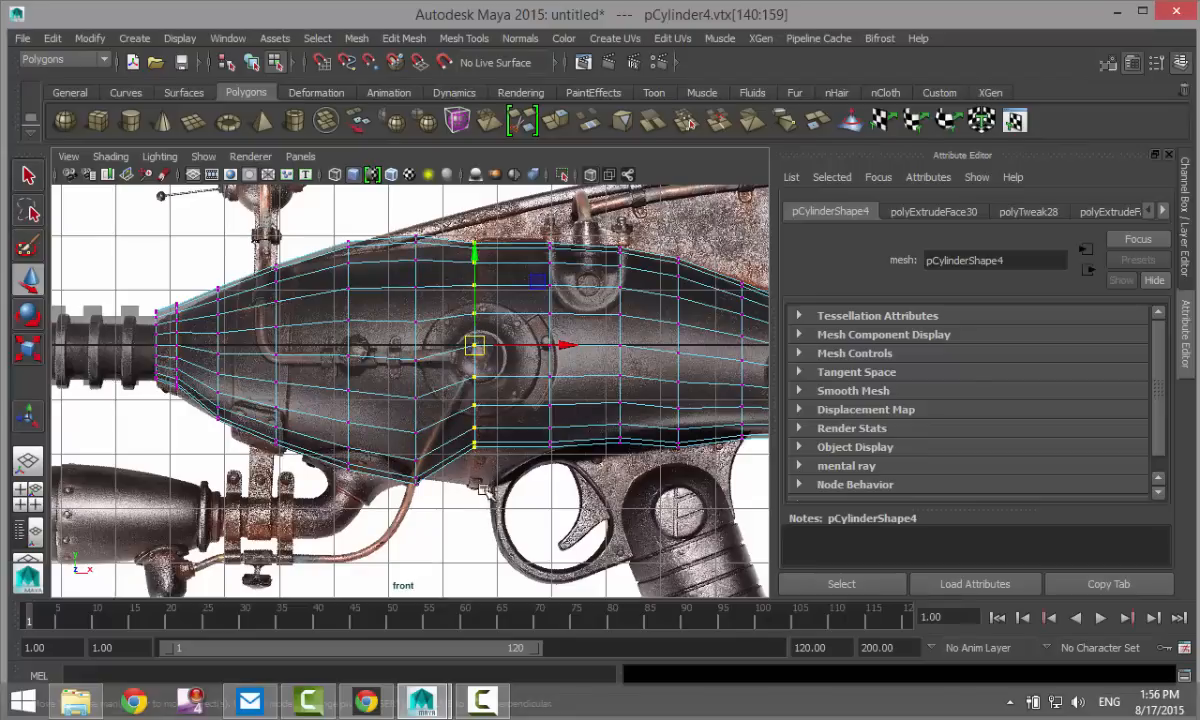
key(r)
drag(476, 347, 495, 372)
key(w)
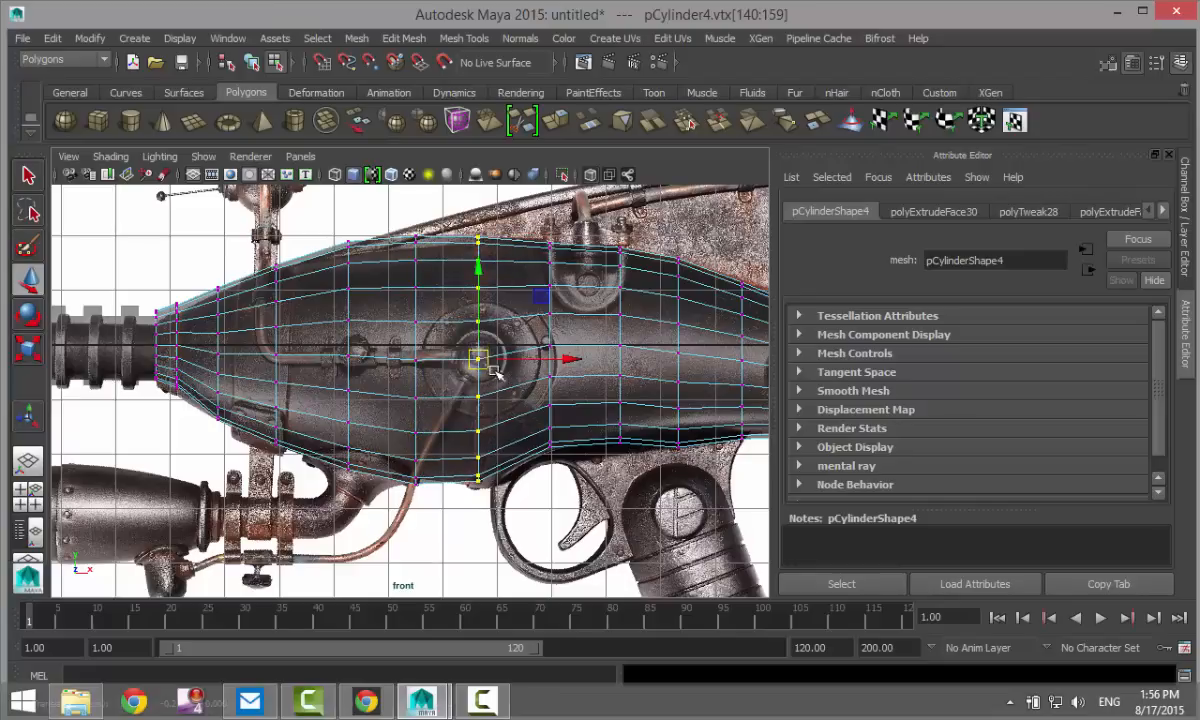
- Scale up the vertex ring at the disc's rear edge and shift it down to the outline above the trigger guard
drag(535, 219, 572, 535)
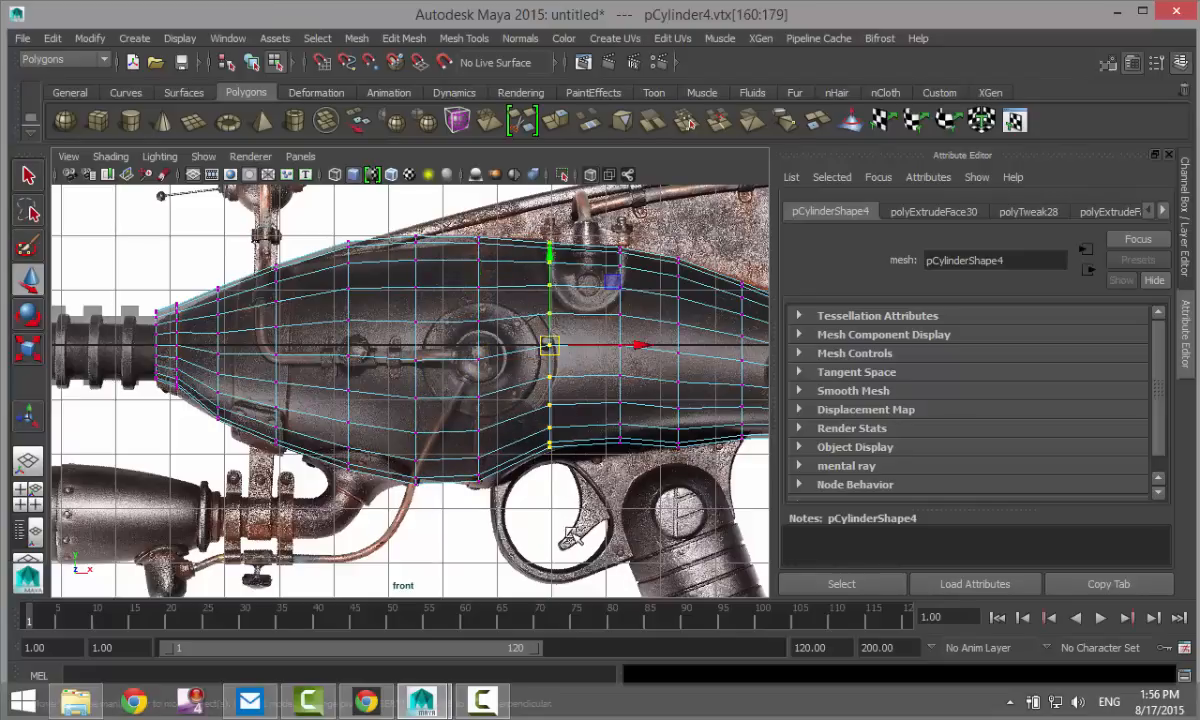
key(r)
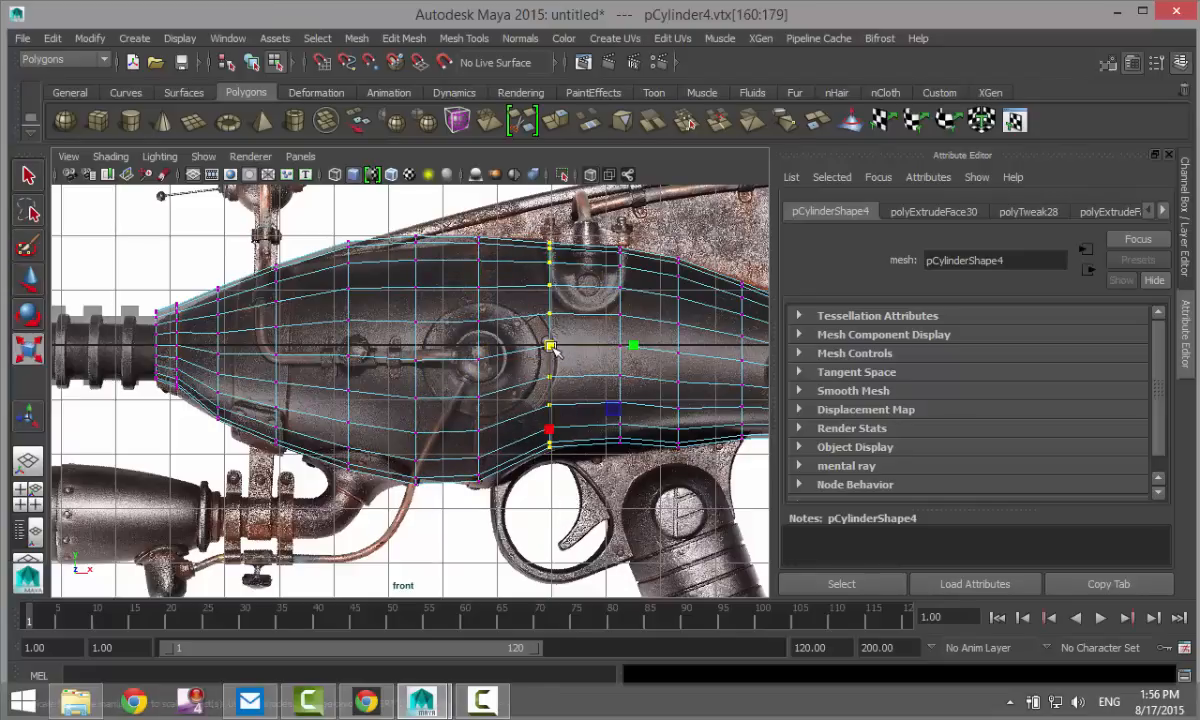
mouse_move(553, 348)
mouse_down()
mouse_move(567, 351)
mouse_move(553, 353)
mouse_up()
key(w)
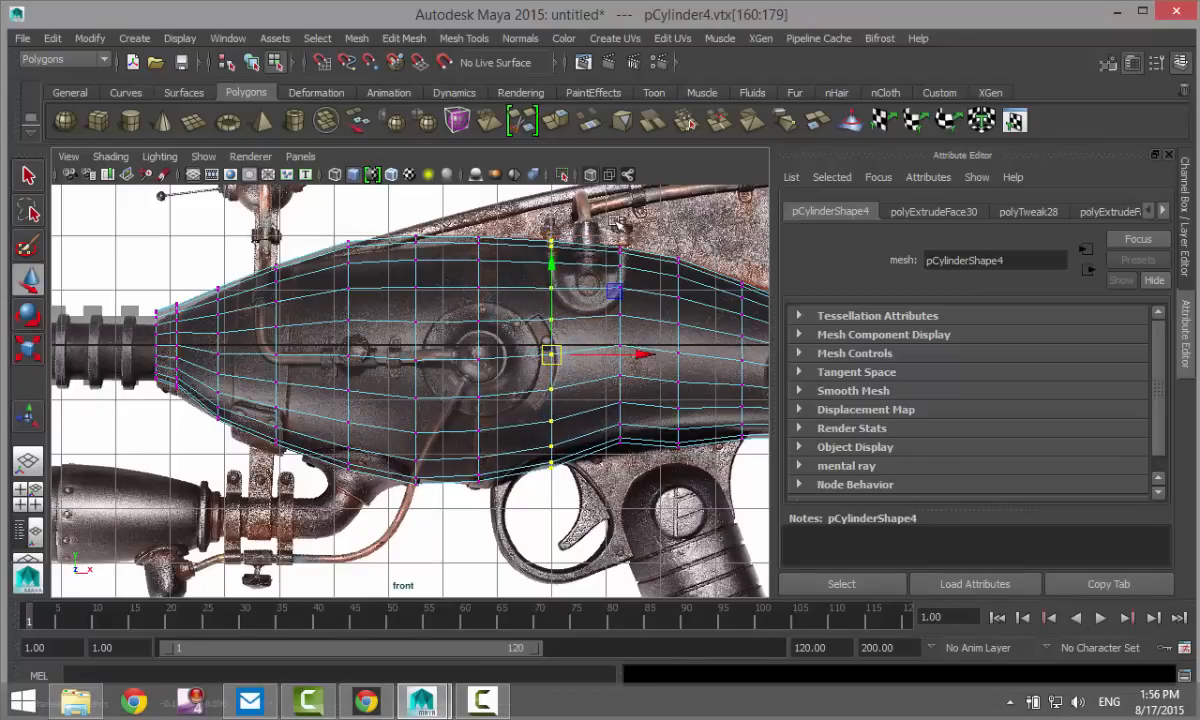
- Enlarge the vertex ring at the U-shaped bracket's rear edge slightly and lower it to continue the body's lower curve
drag(615, 290, 636, 516)
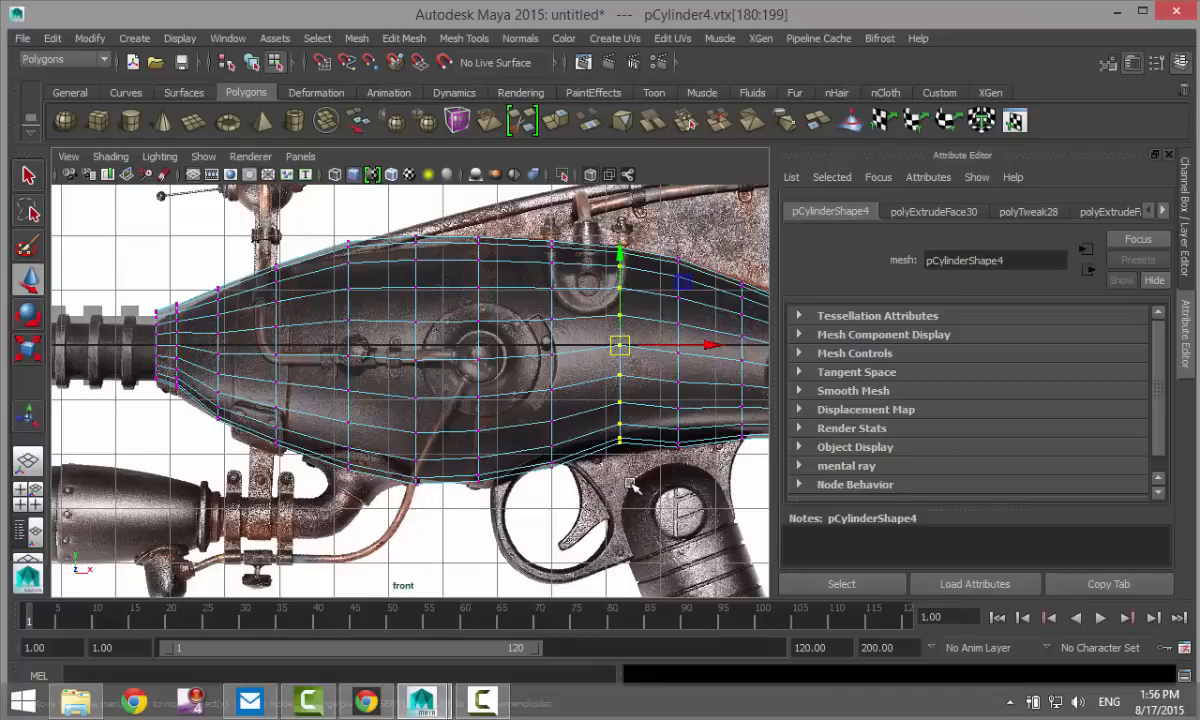
key(r)
drag(619, 347, 623, 355)
key(w)
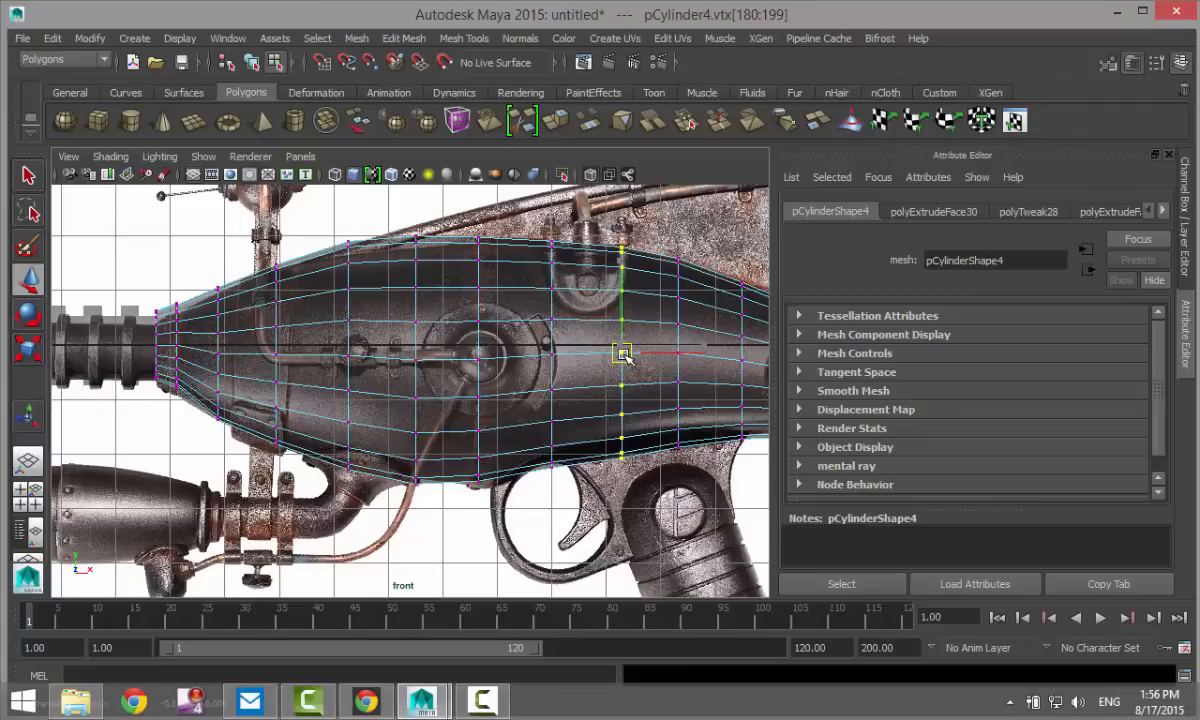
- Return the gun body to object mode and narrow it sideways by reducing its Z scale to 0.629
alt+middle_drag(587, 460, 537, 464)
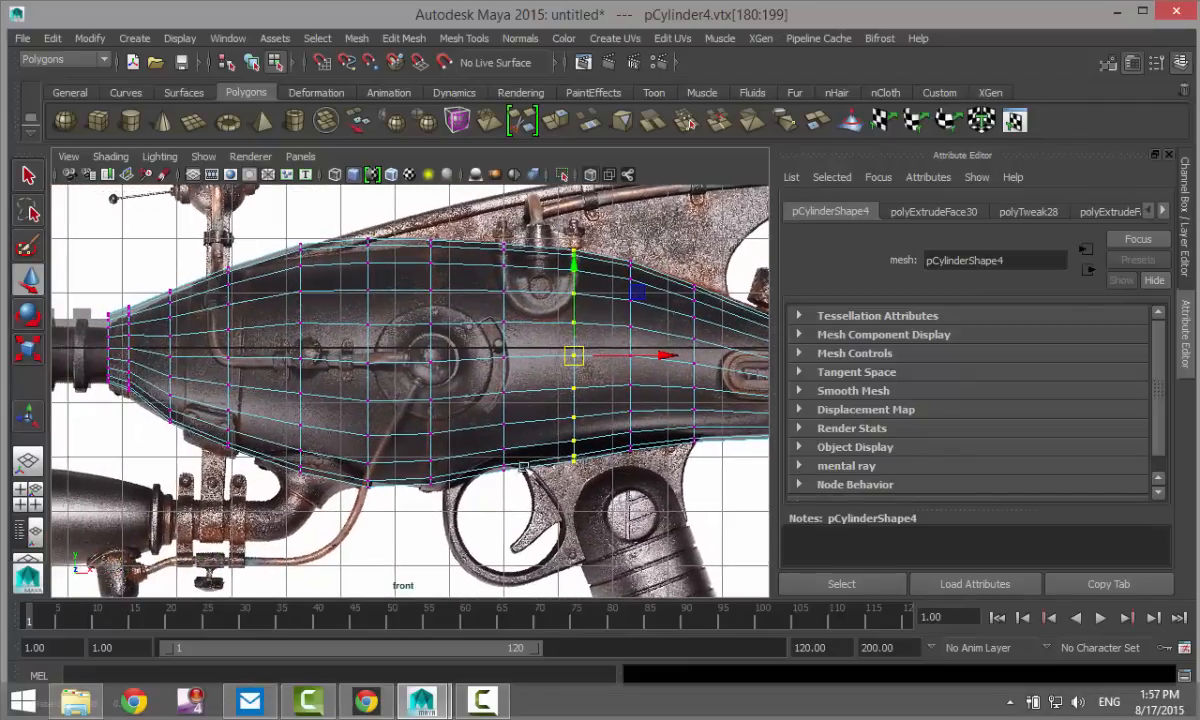
click(28, 492)
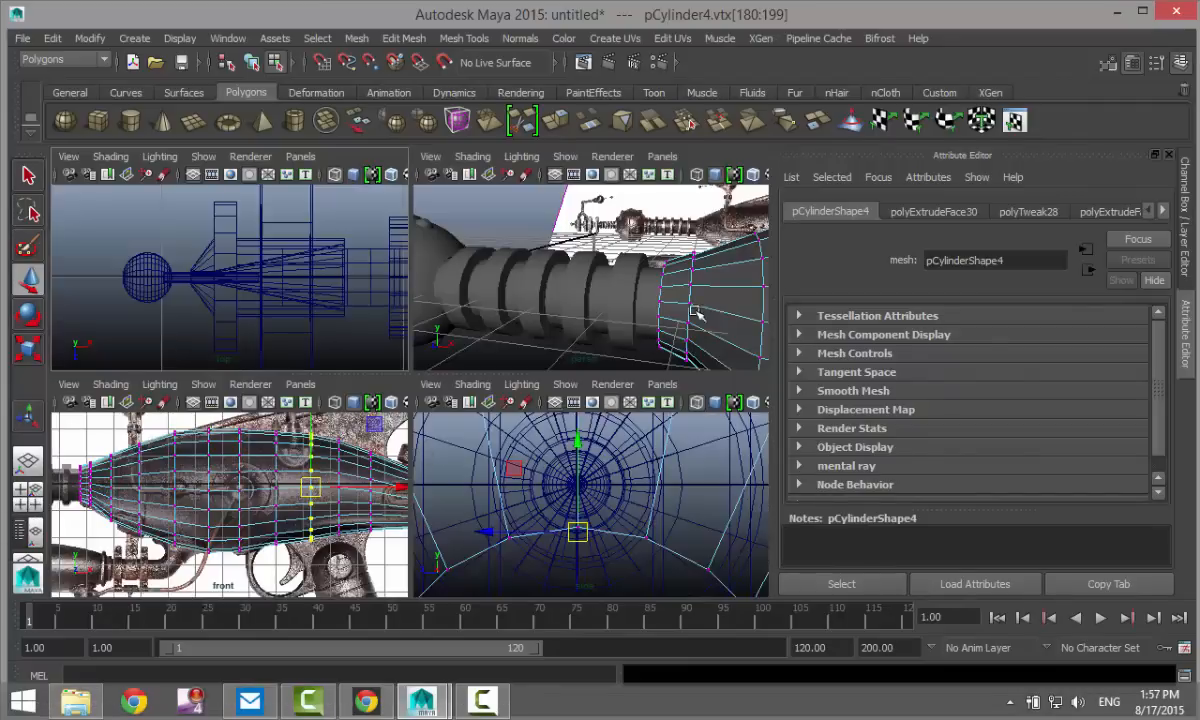
key(space)
alt+drag(576, 338, 547, 399)
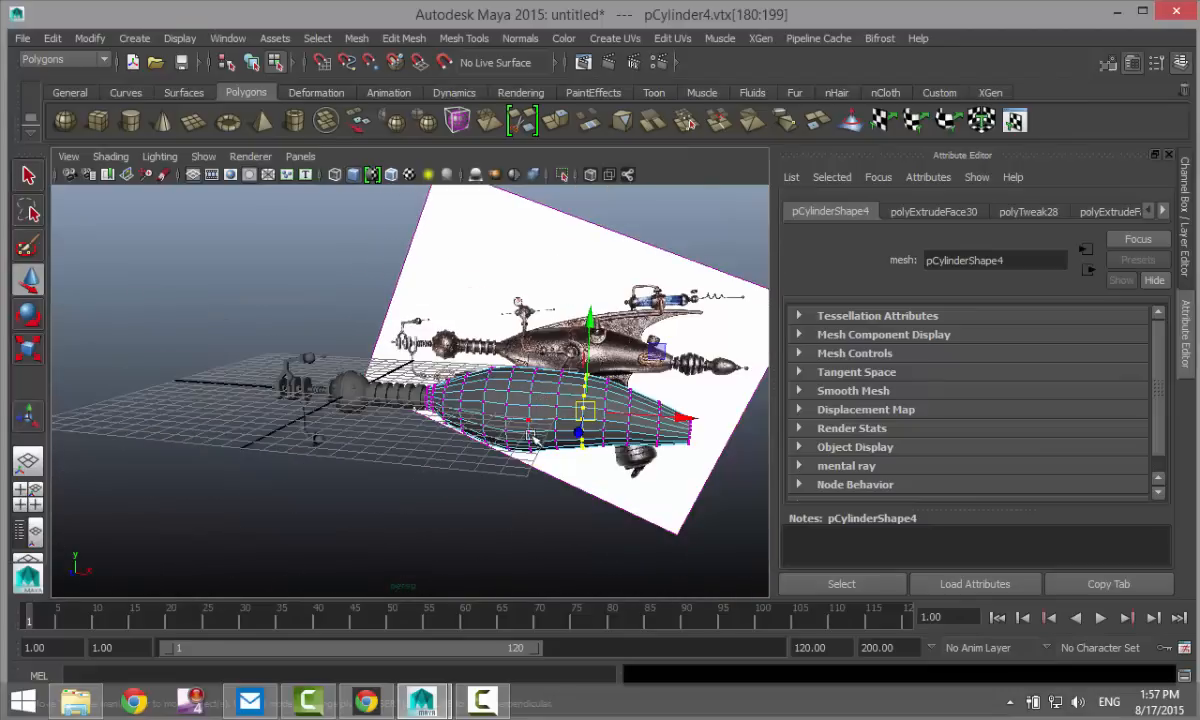
alt+drag(558, 473, 537, 397)
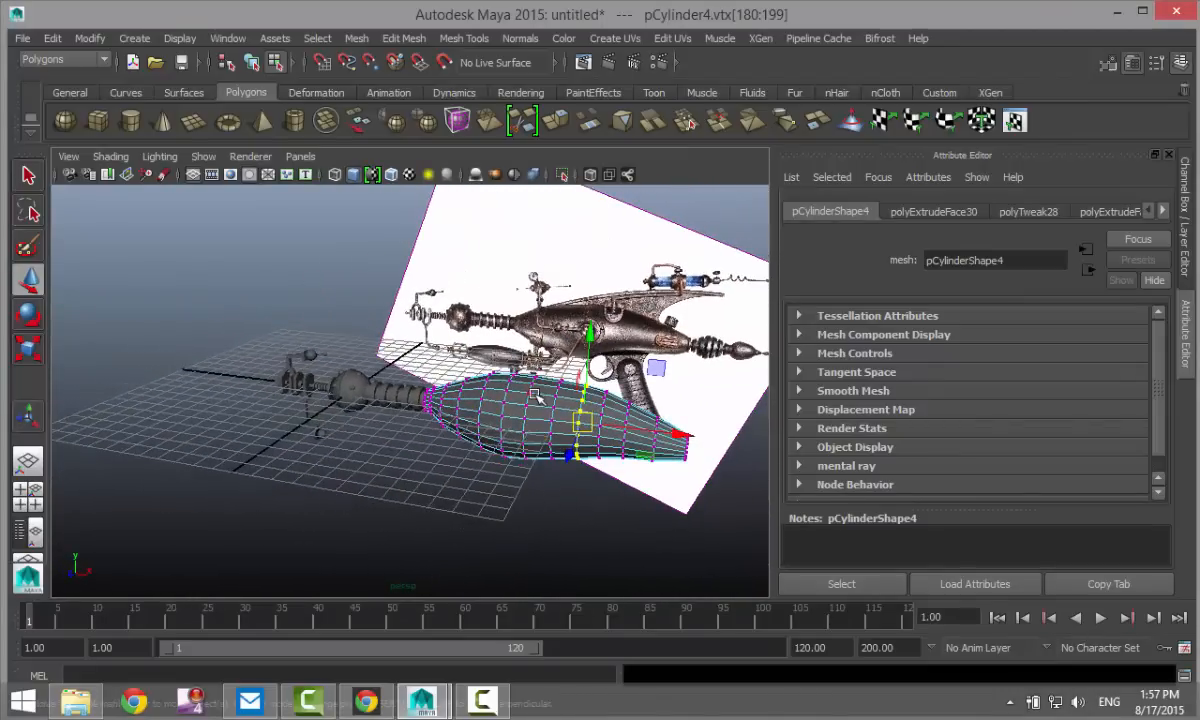
right_drag(530, 252, 580, 224)
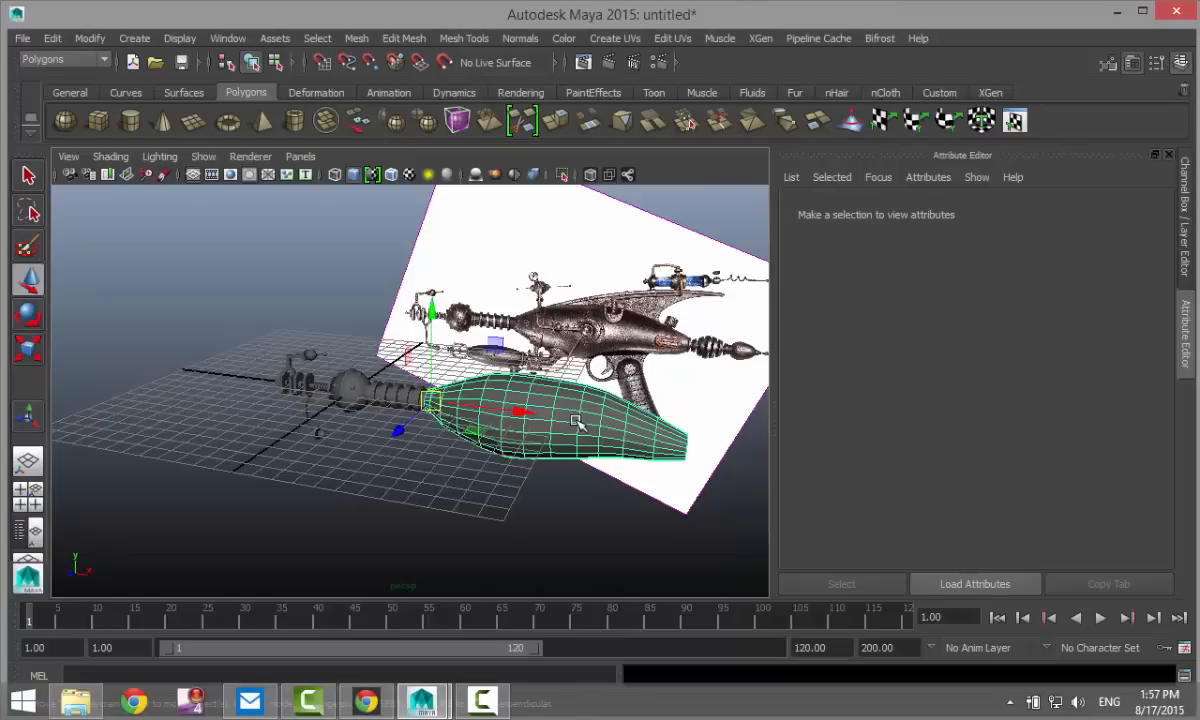
click(577, 422)
key(r)
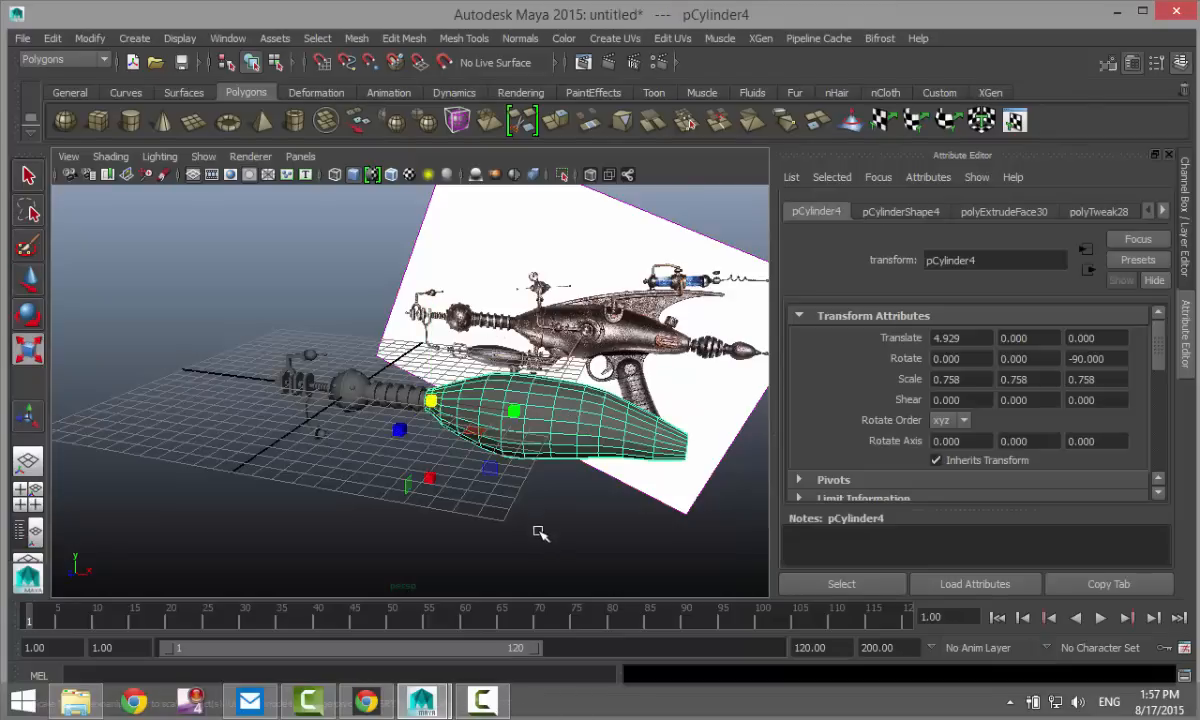
alt+drag(540, 533, 313, 473)
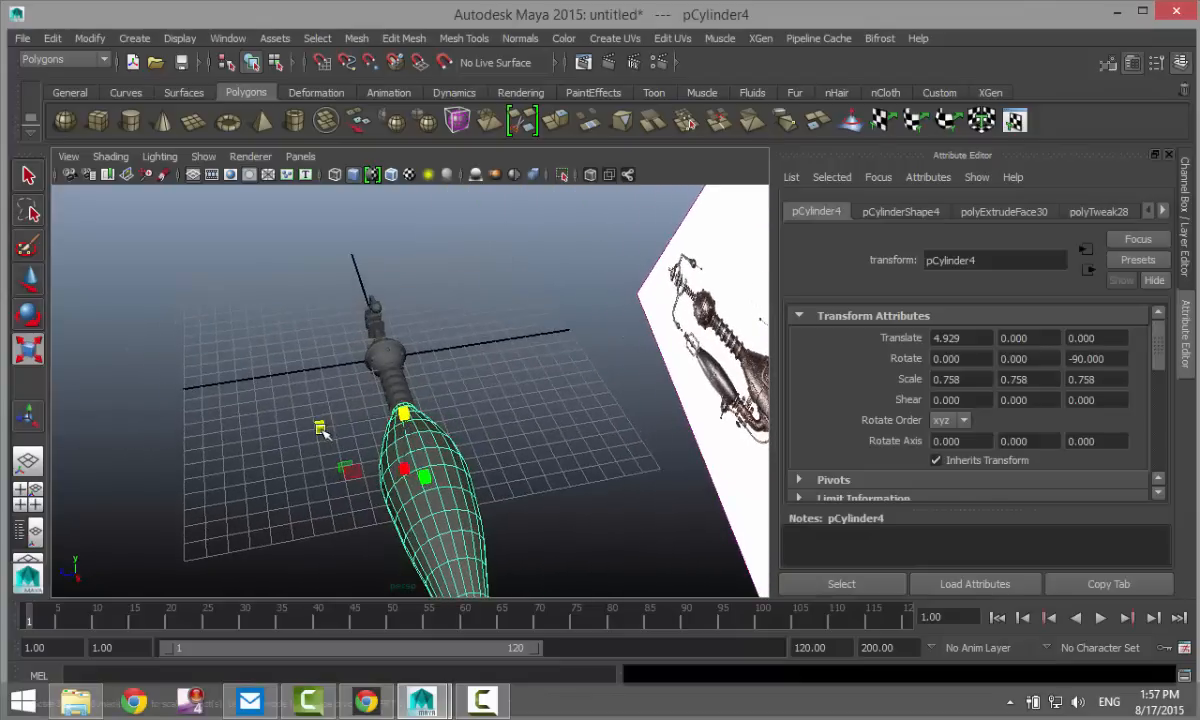
mouse_move(322, 430)
mouse_down()
mouse_move(334, 426)
mouse_move(323, 428)
mouse_up()
click(249, 424)
- Preview the main body with smoothing and return it to the unsmoothed display
alt+drag(196, 431, 410, 425)
alt+middle_drag(427, 443, 300, 493)
scroll(413, 509, up, 7)
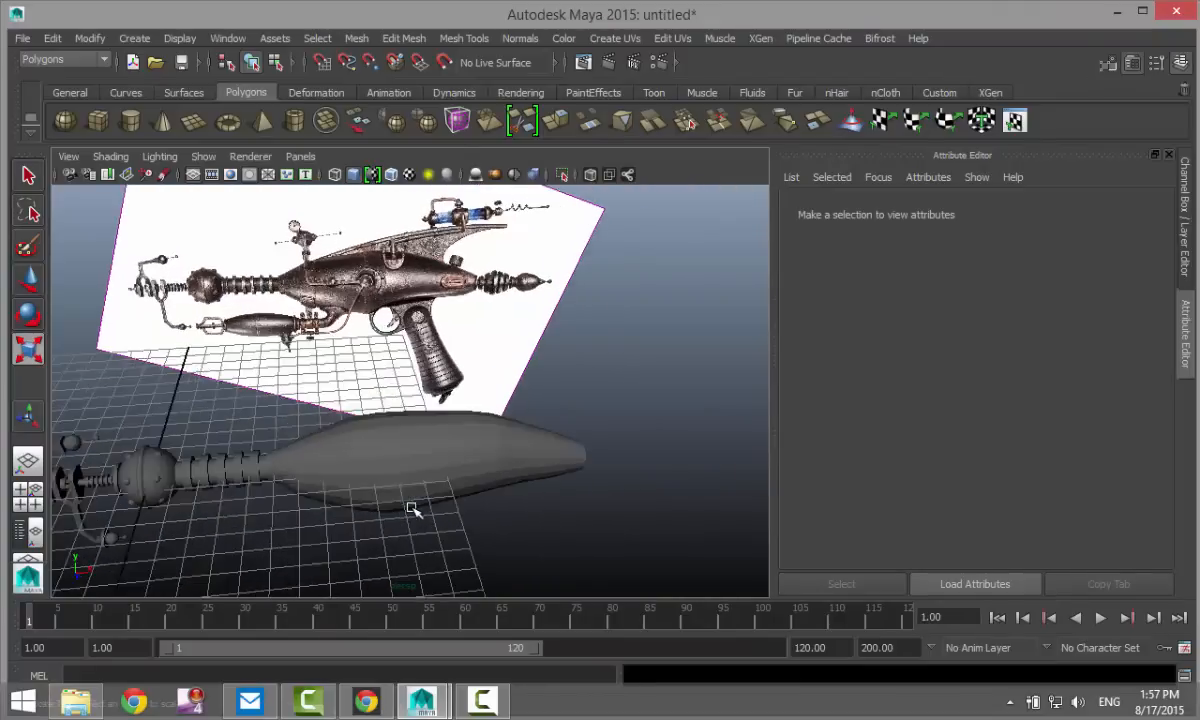
alt+drag(426, 526, 519, 458)
click(519, 455)
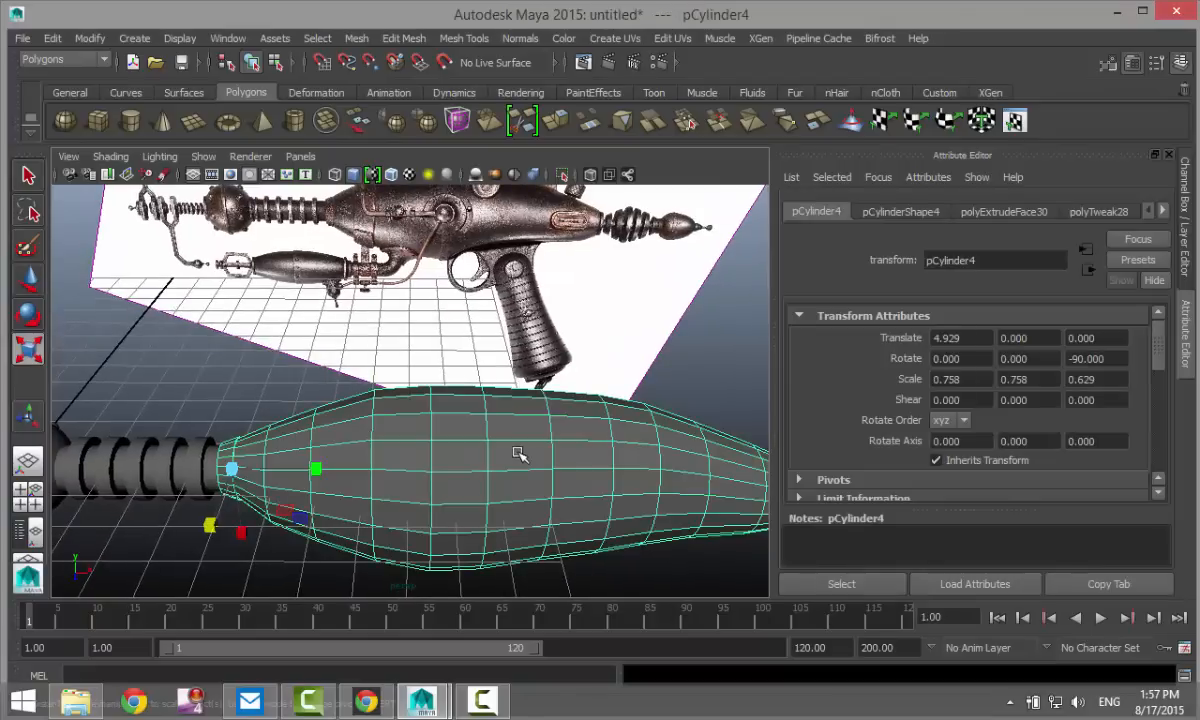
key(3)
click(689, 378)
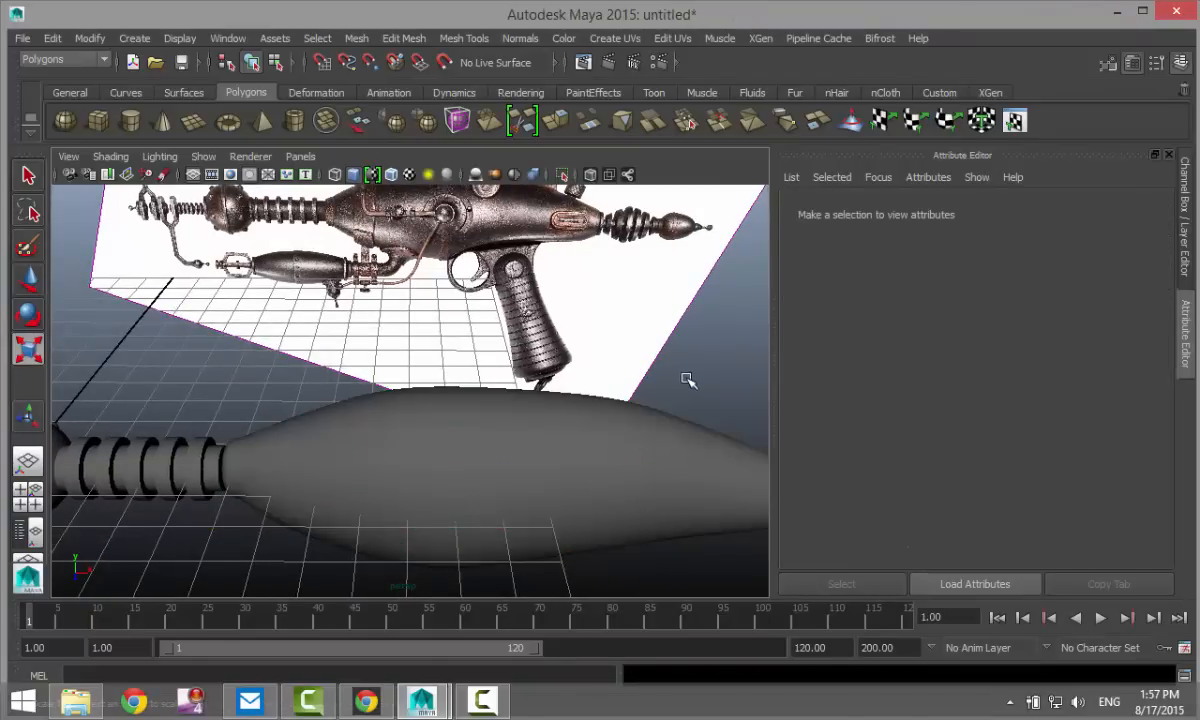
click(352, 482)
key(1)
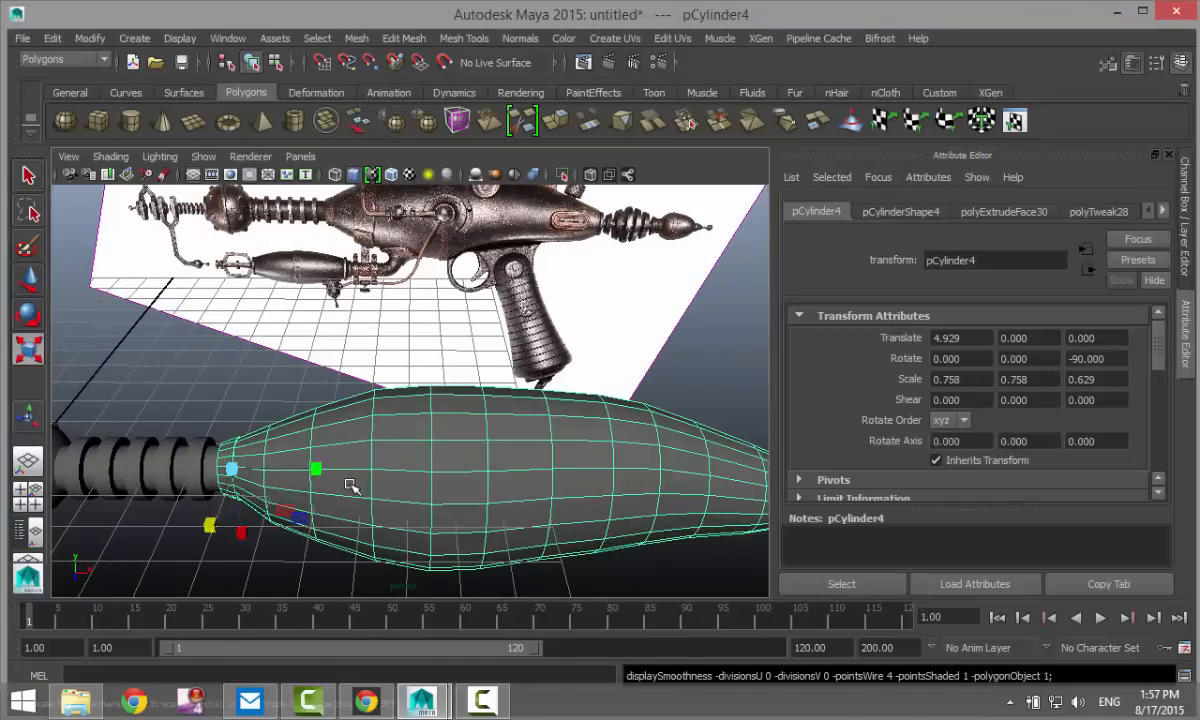
- Insert equal-distance edge loops beside the body's front rim and on both sides of the collar edge behind it
alt+middle_drag(297, 533, 490, 463)
scroll(492, 460, up, 5)
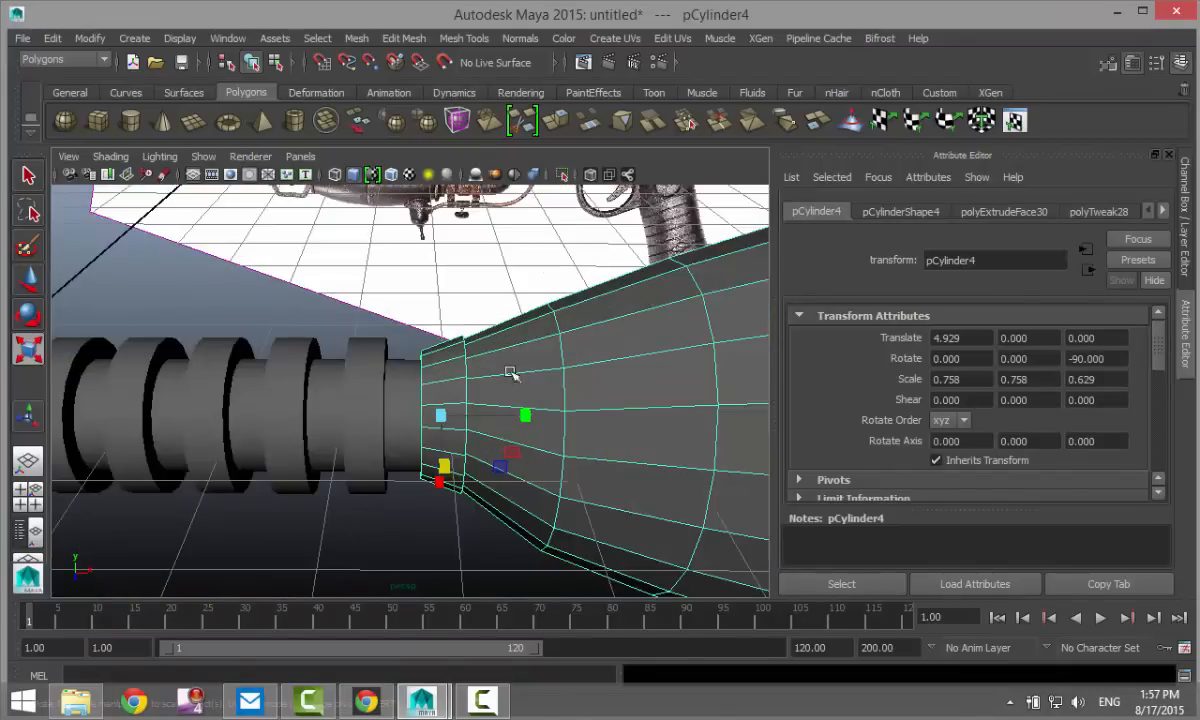
click(464, 38)
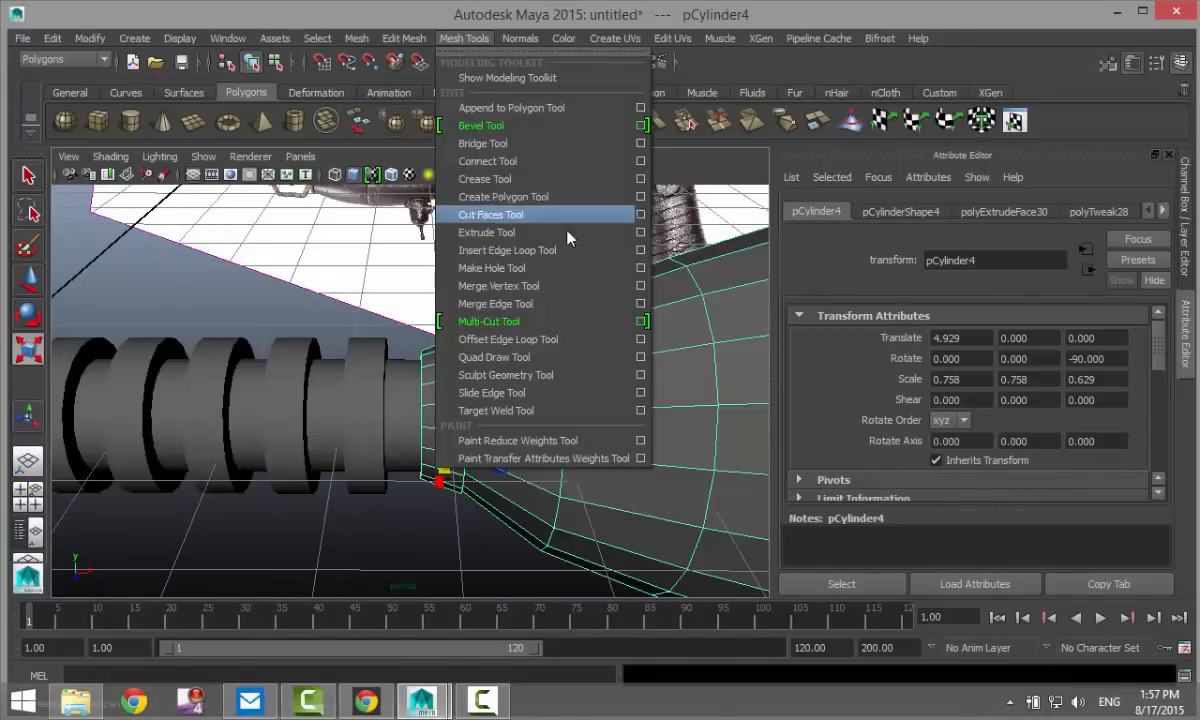
click(640, 250)
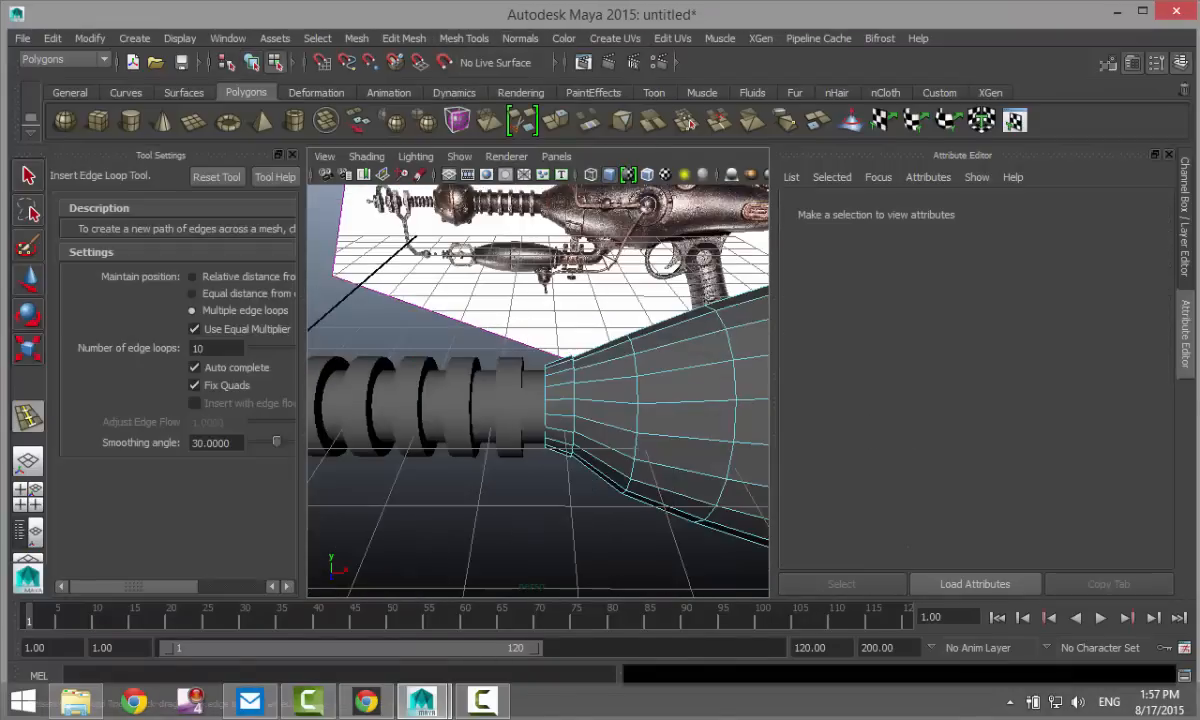
click(192, 293)
scroll(391, 490, up, 6)
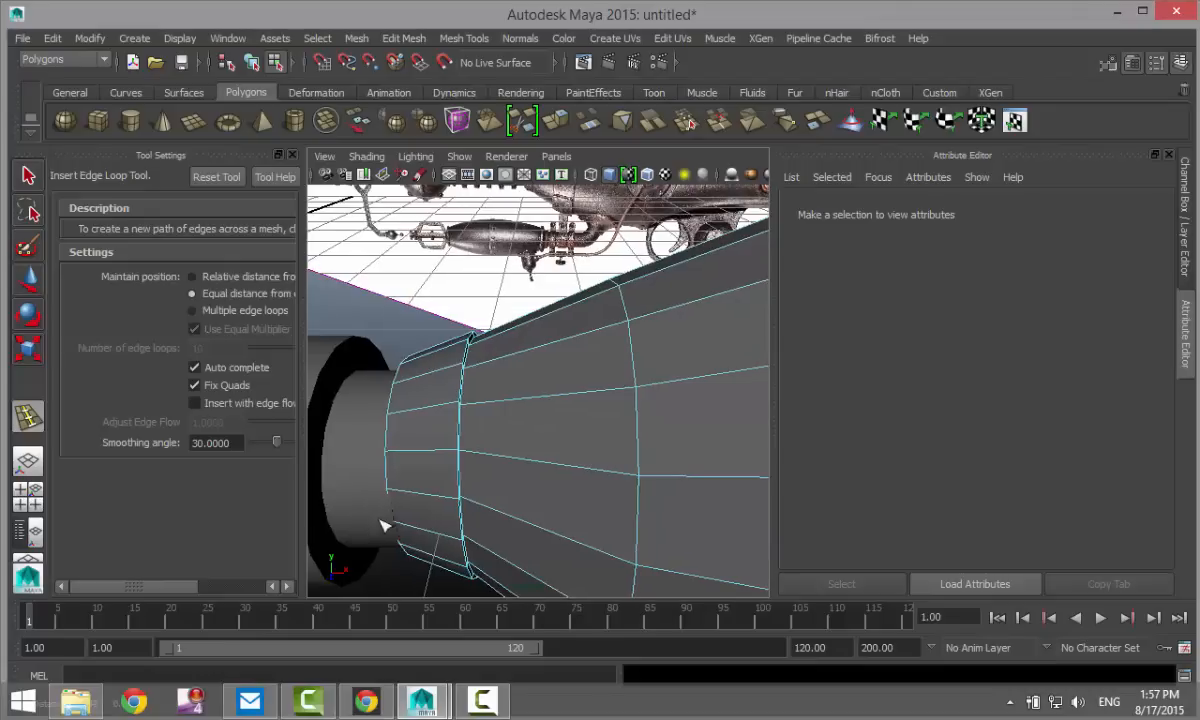
click(398, 416)
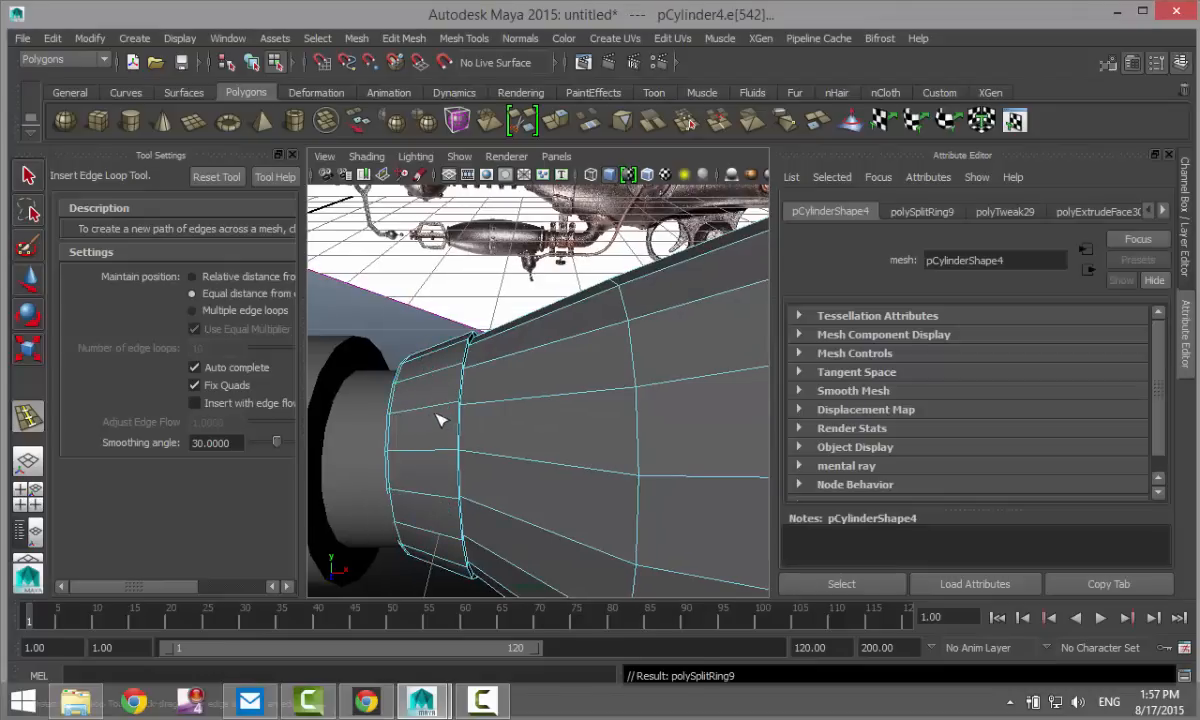
click(465, 408)
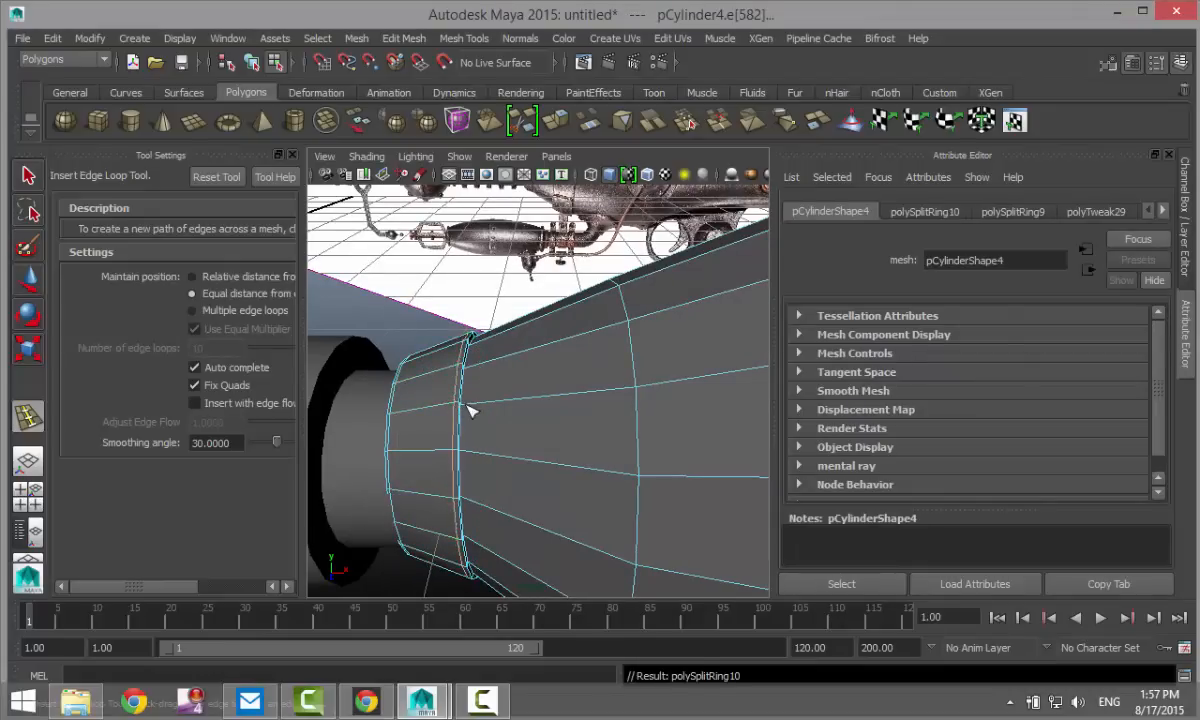
click(470, 410)
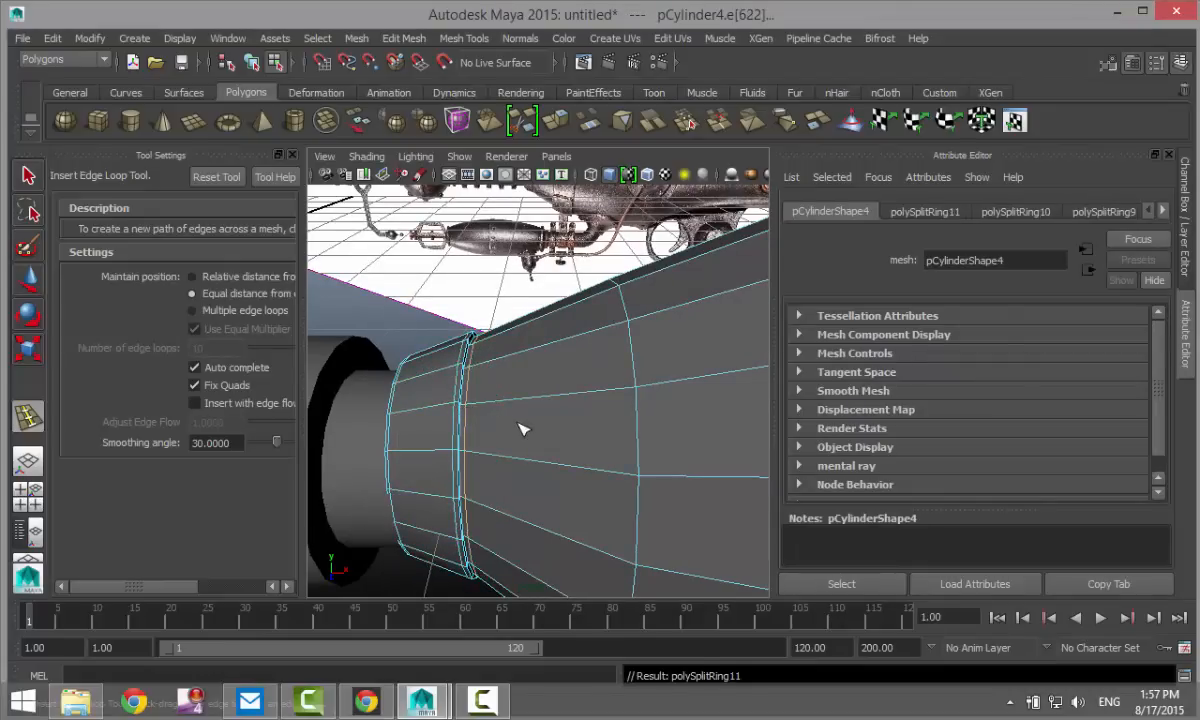
- Insert an edge loop close to the body's tail rim and close the edge loop tool and its settings
alt+drag(505, 415, 615, 450)
scroll(615, 450, down, 6)
alt+middle_drag(620, 452, 495, 487)
scroll(456, 483, up, 4)
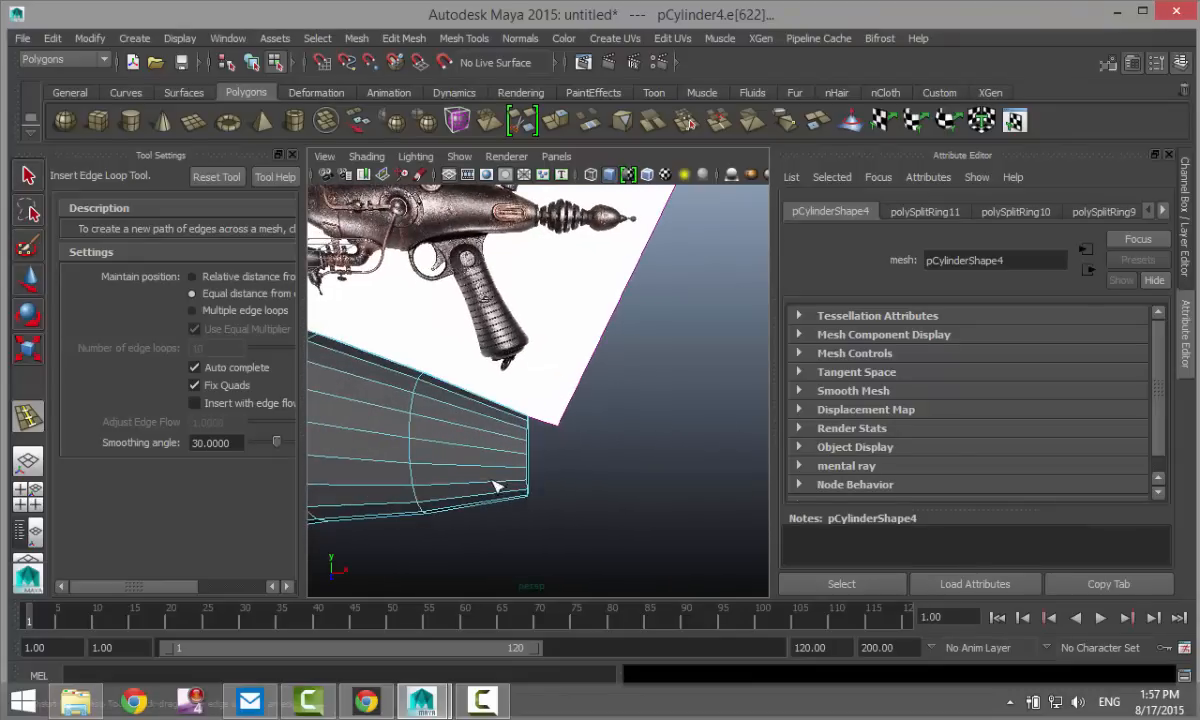
click(520, 463)
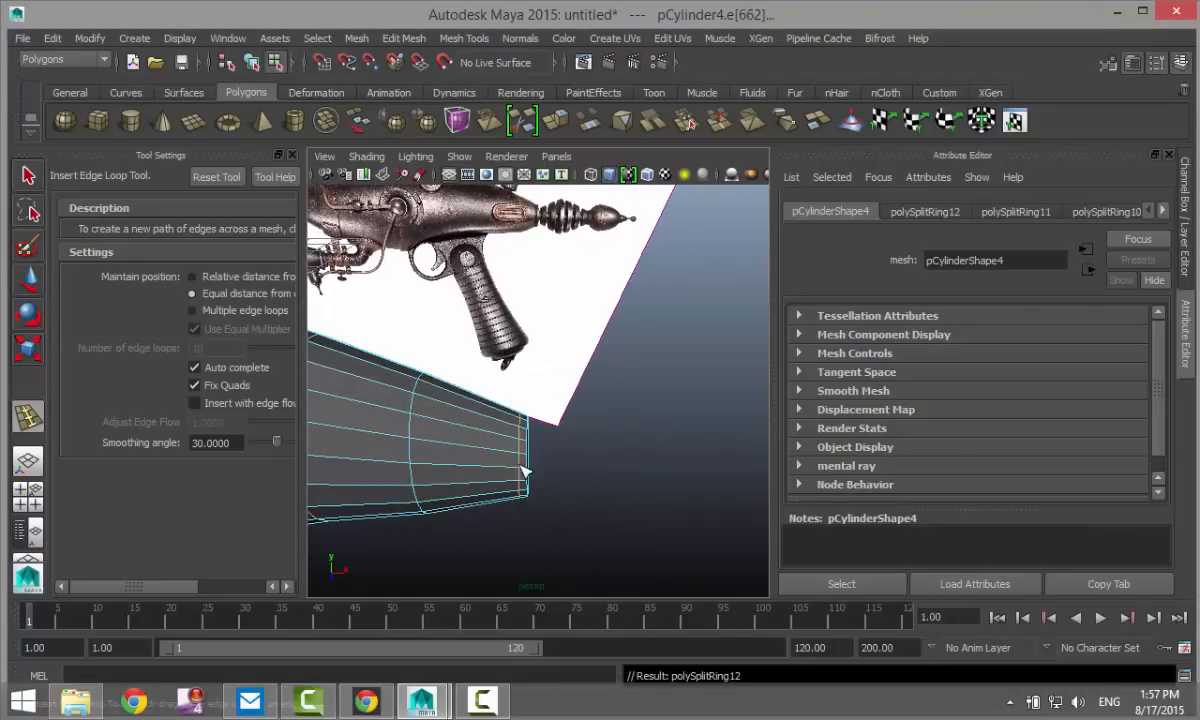
key(q)
scroll(474, 473, down, 3)
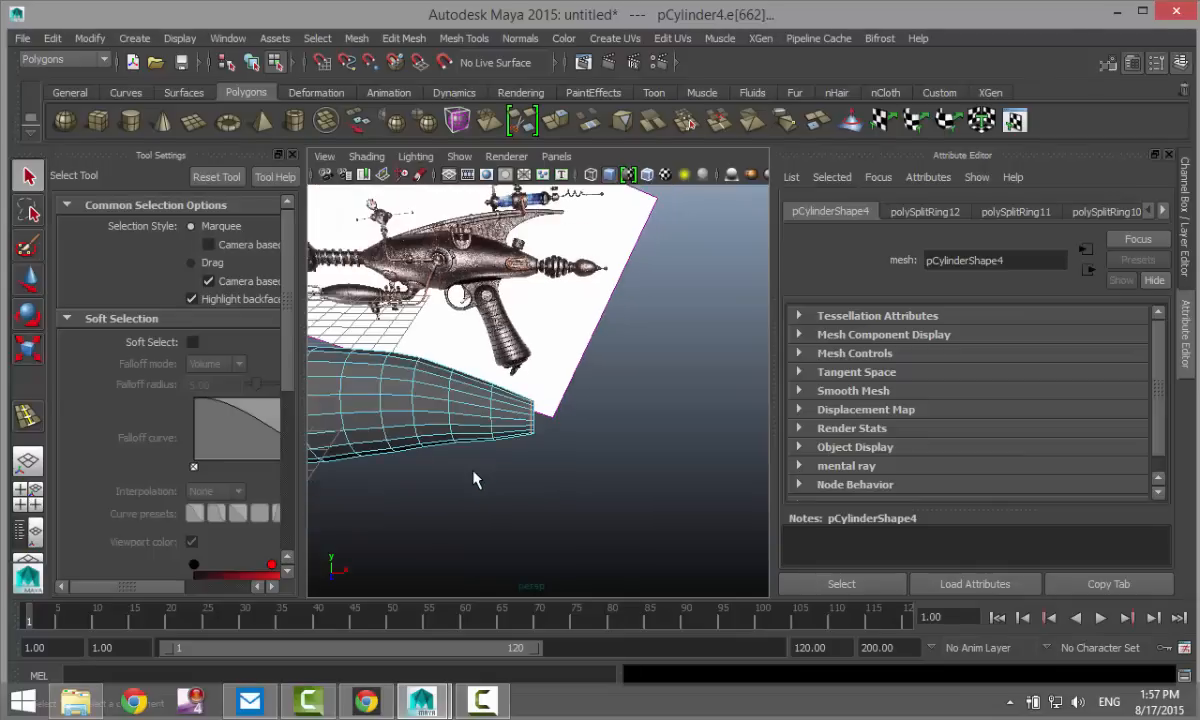
alt+drag(423, 475, 616, 557)
scroll(565, 346, up, 4)
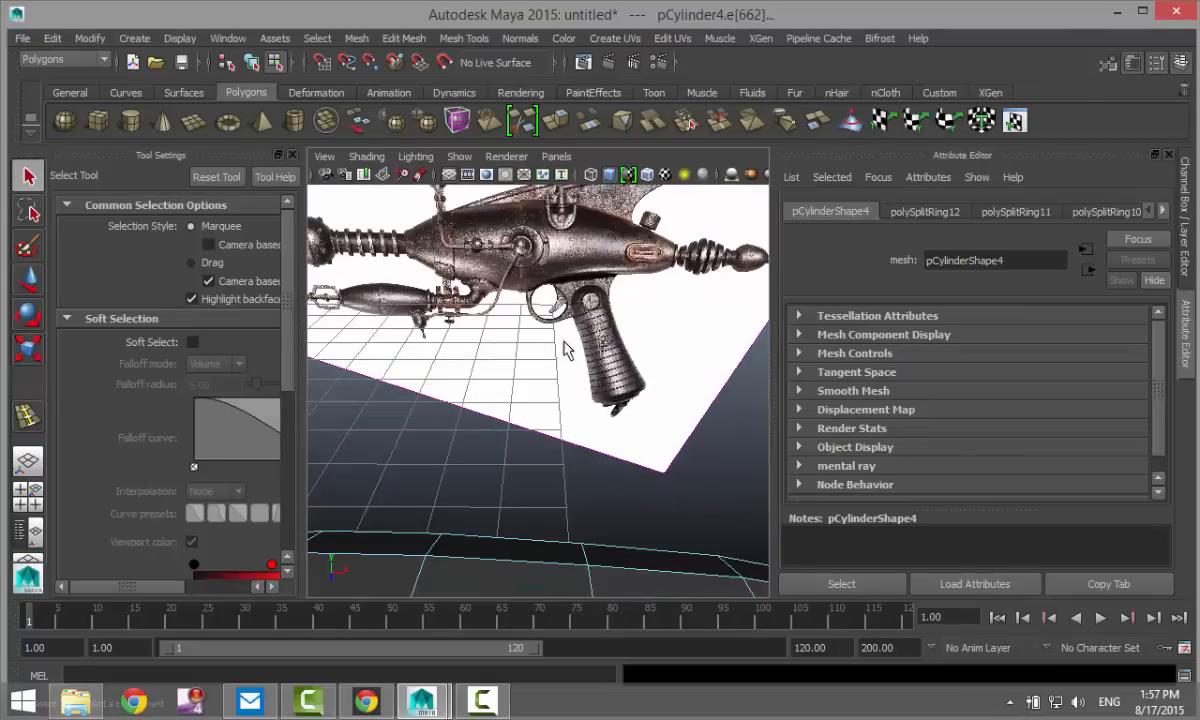
alt+drag(549, 358, 94, 387)
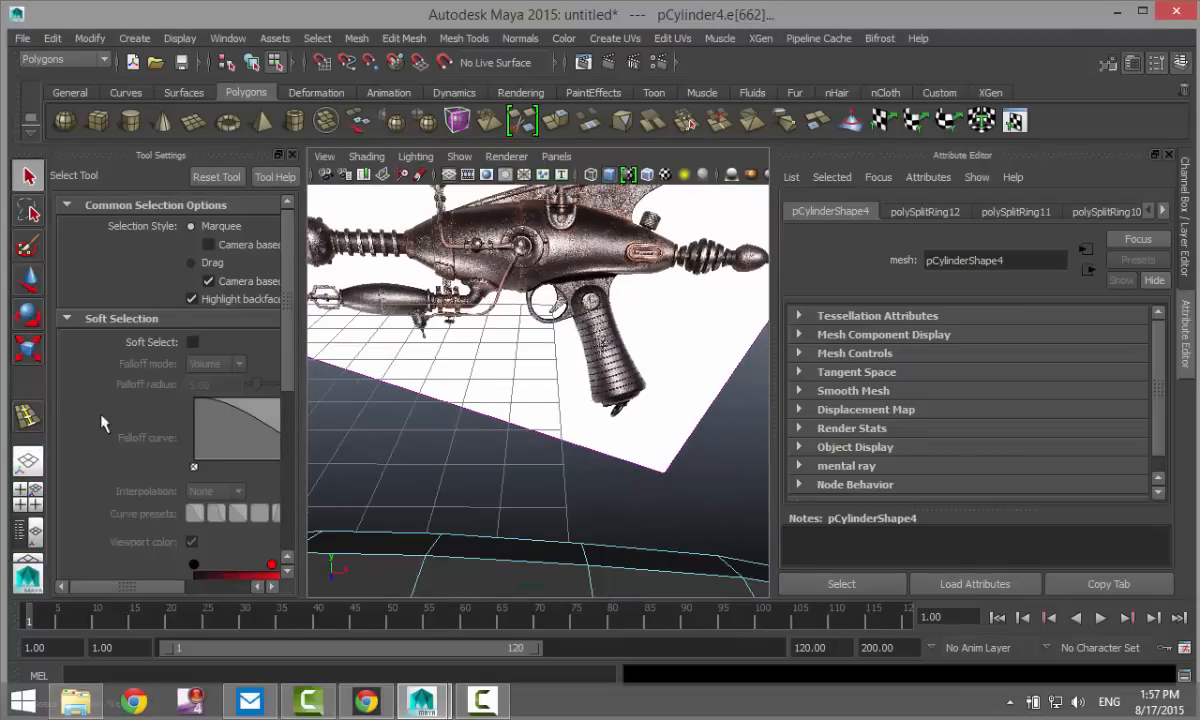
click(292, 156)
- Select the ring of faces at the front vertical pipe, tilt it slightly clockwise in the front view and shift it slightly toward the tail
key(space)
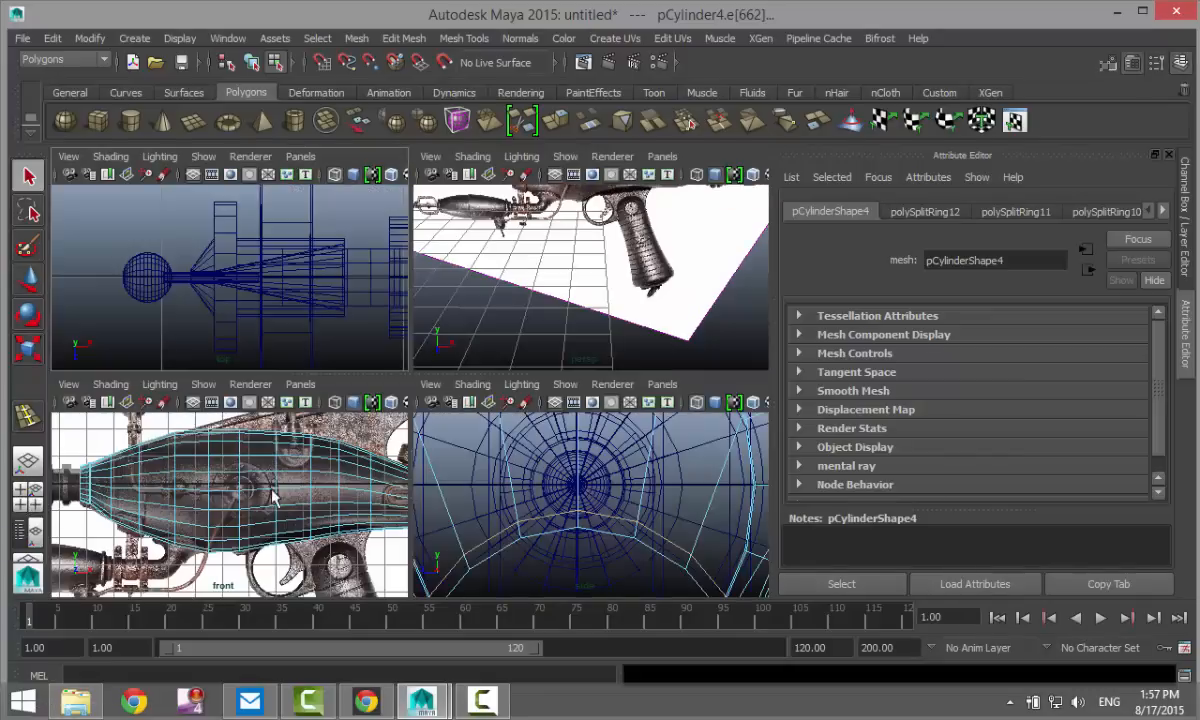
key(space)
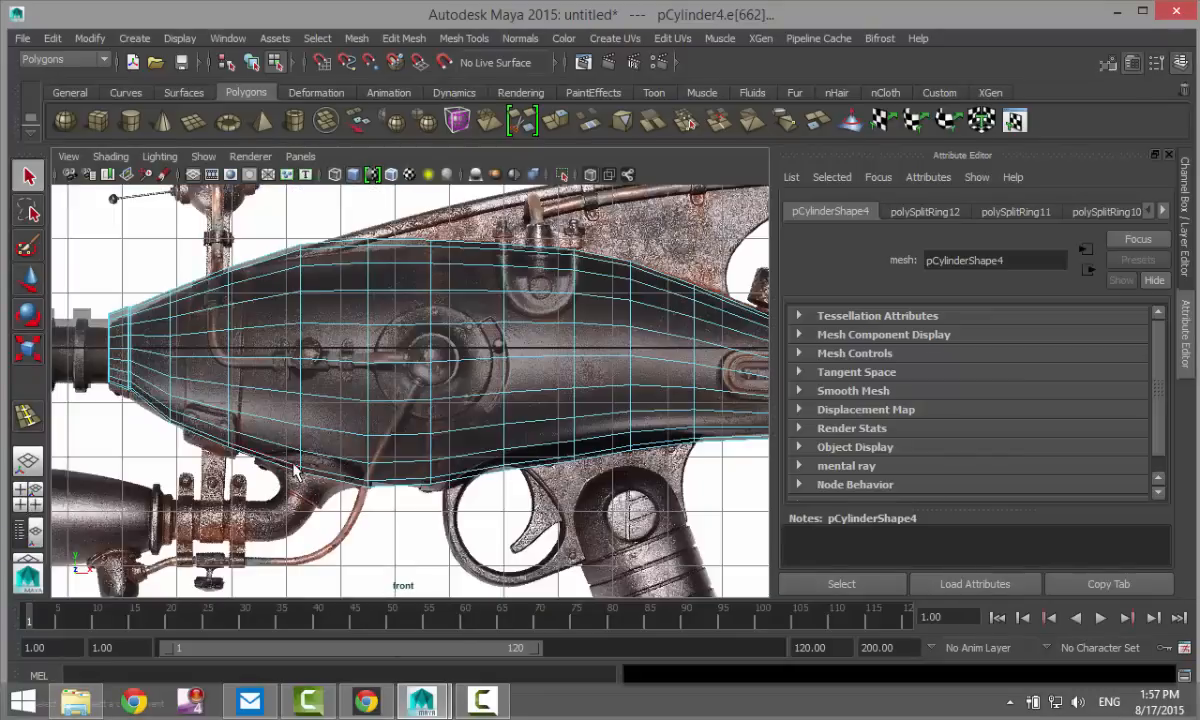
scroll(293, 470, up, 3)
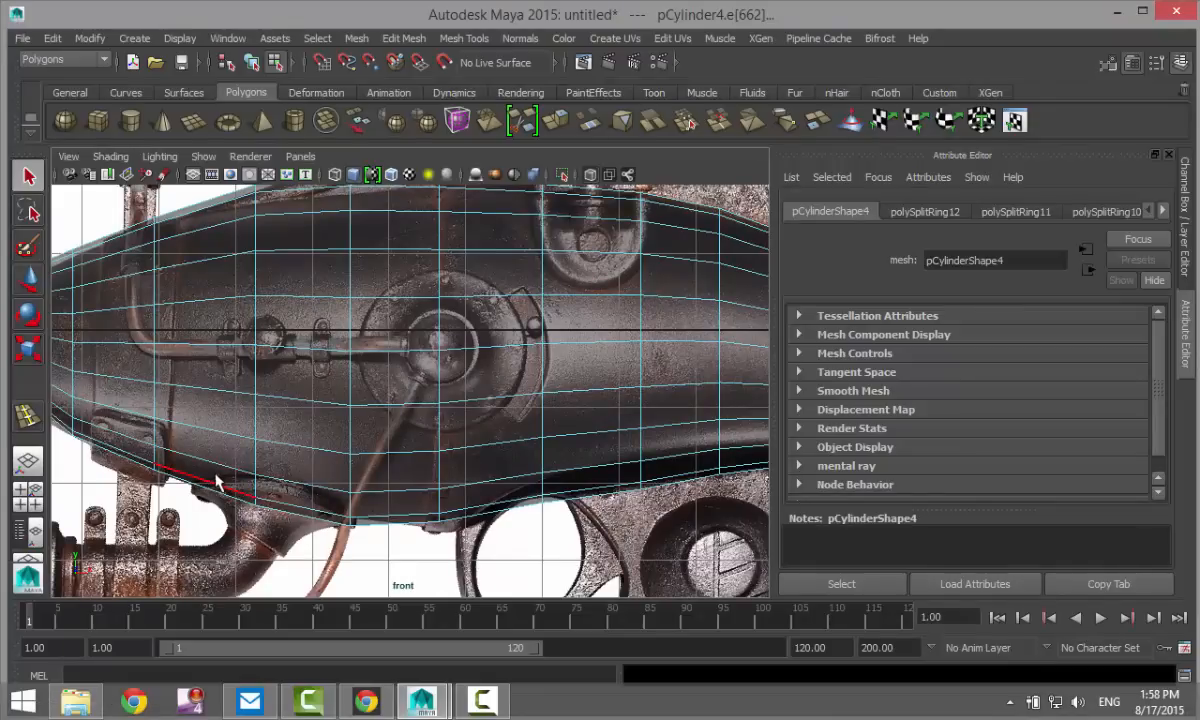
alt+middle_drag(217, 480, 477, 474)
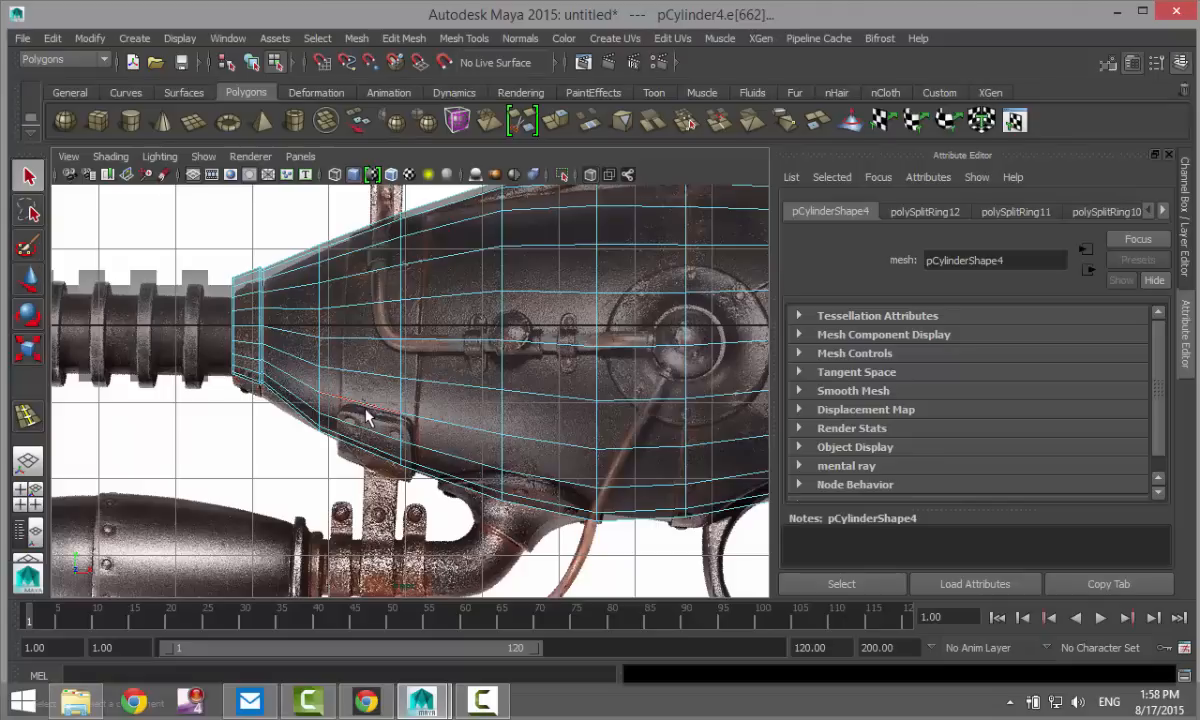
scroll(366, 418, down, 2)
scroll(364, 420, up, 2)
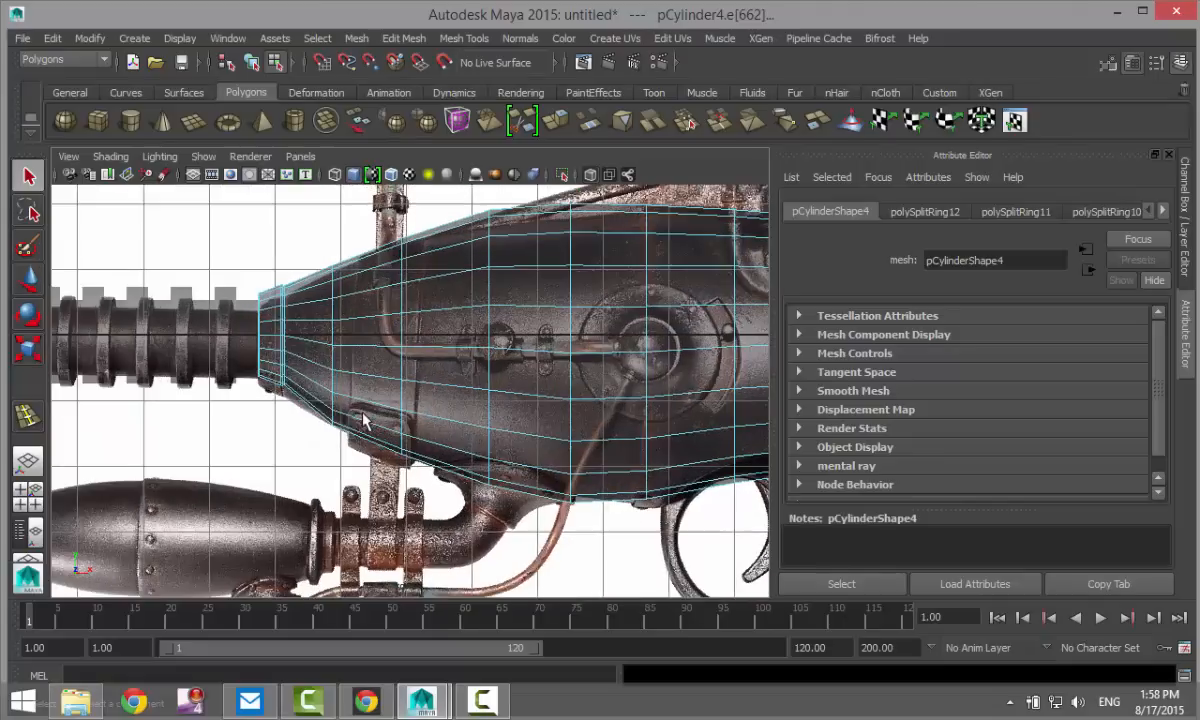
right_drag(387, 254, 378, 290)
click(380, 337)
double_click(380, 337)
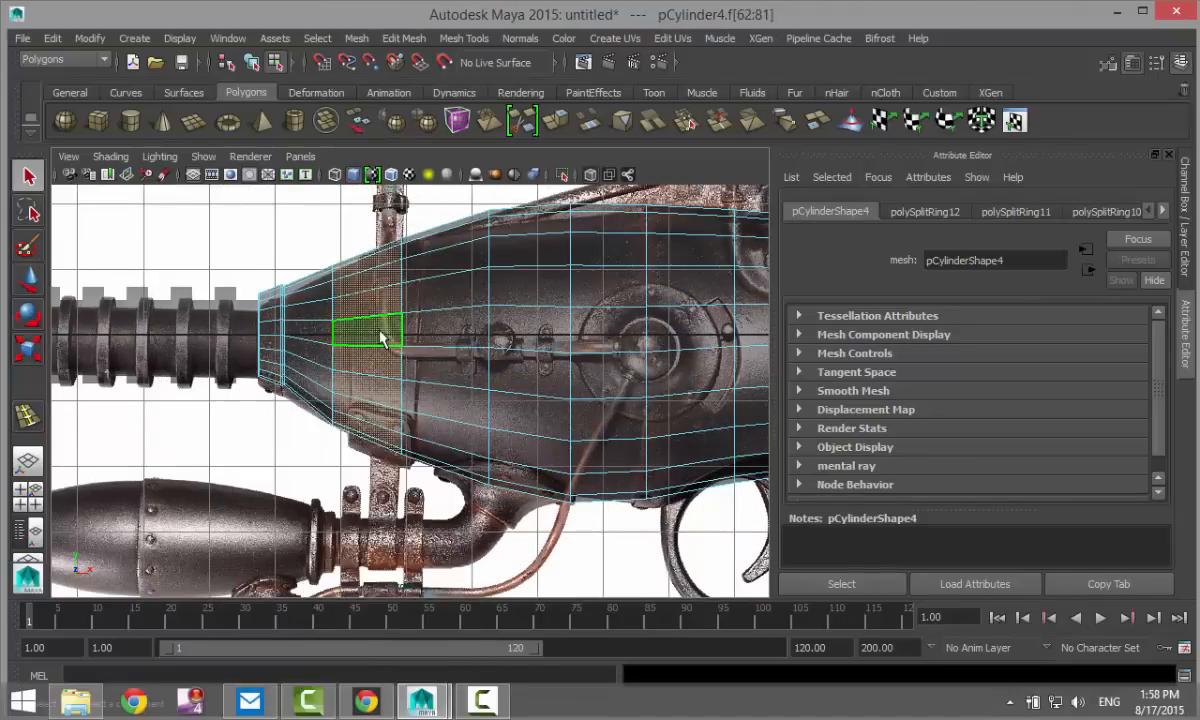
key(e)
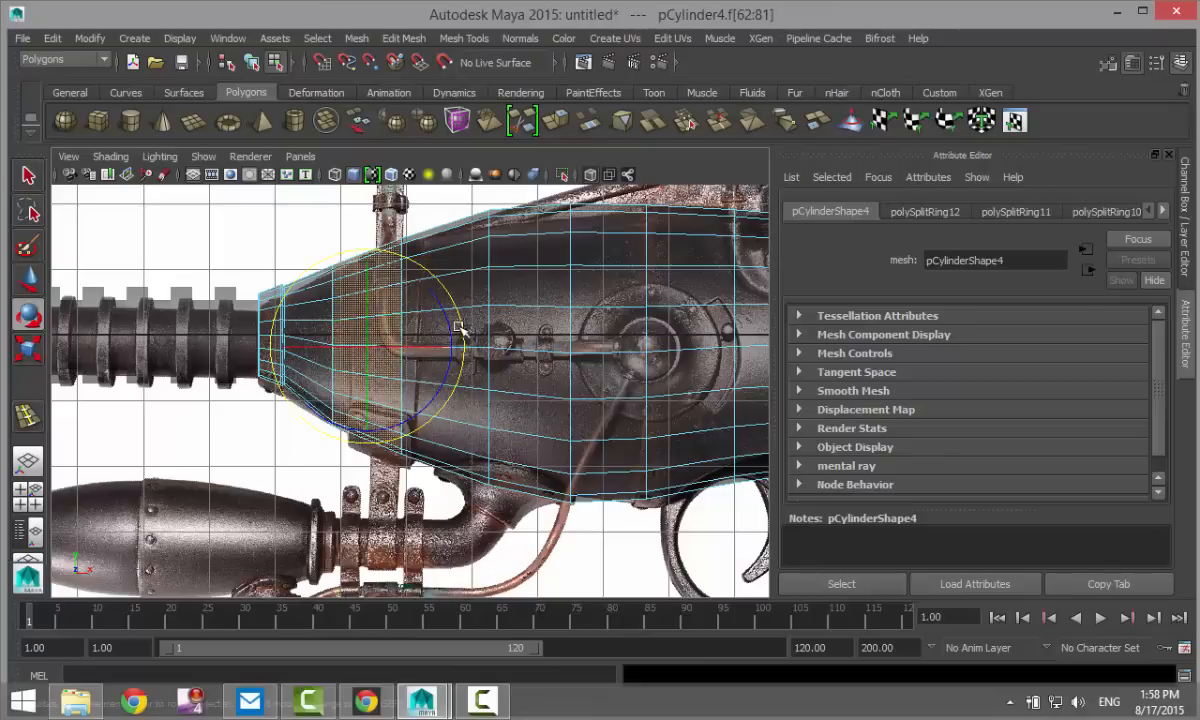
drag(462, 324, 463, 334)
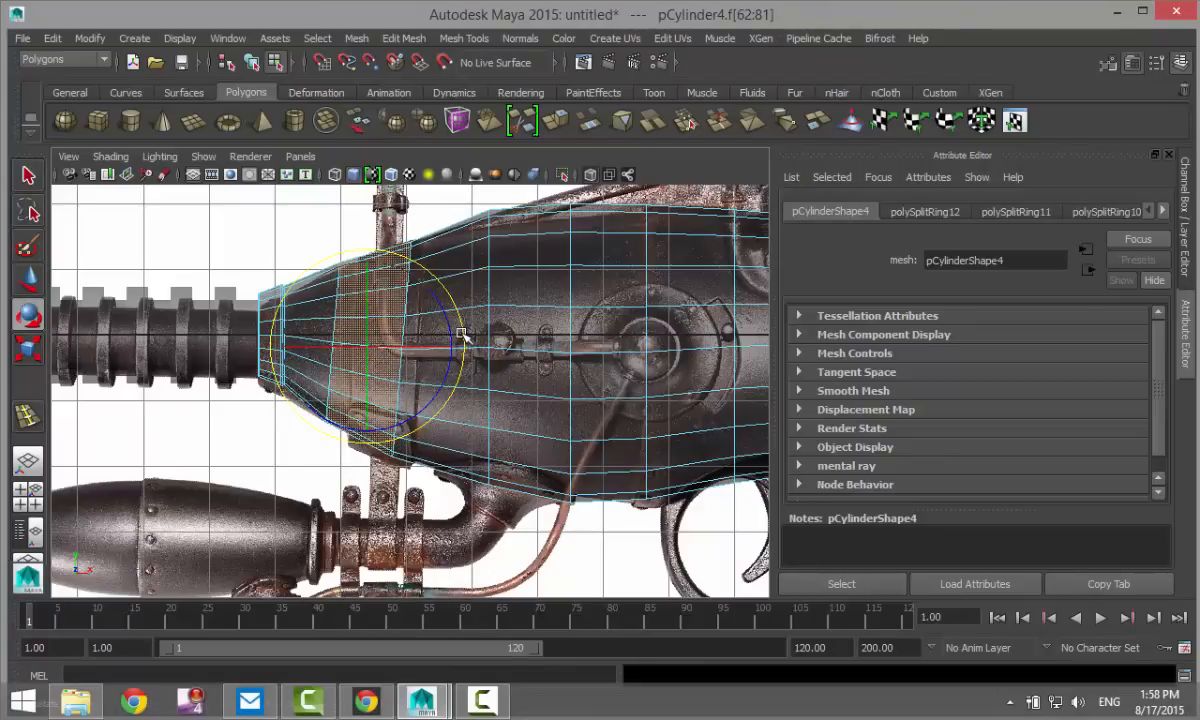
key(w)
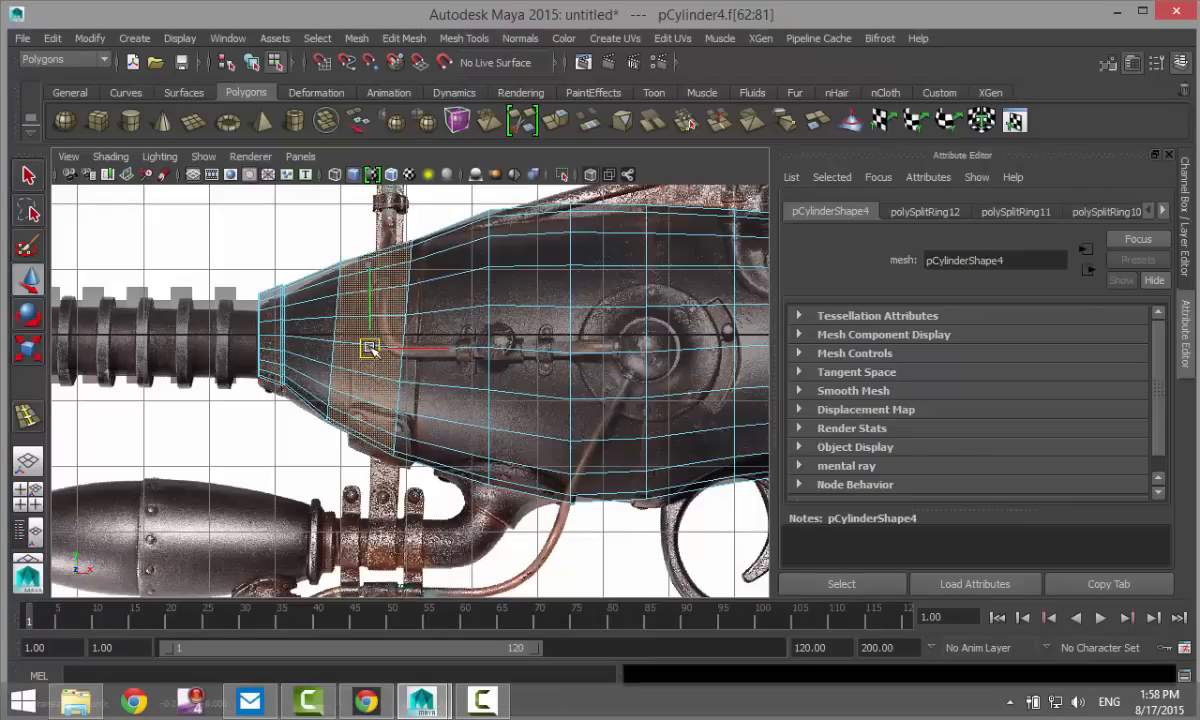
drag(370, 348, 376, 344)
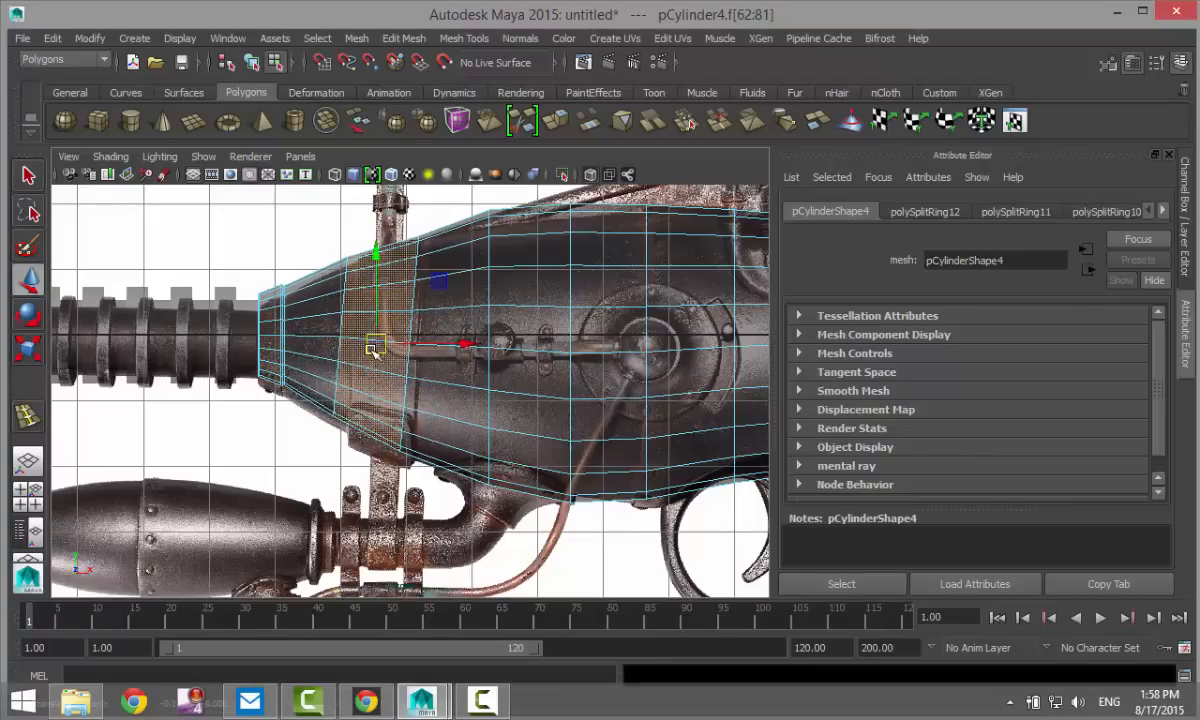
- Extrude the selected ring of faces on the main body outward in the perspective view with a thickness of 0.15
click(30, 502)
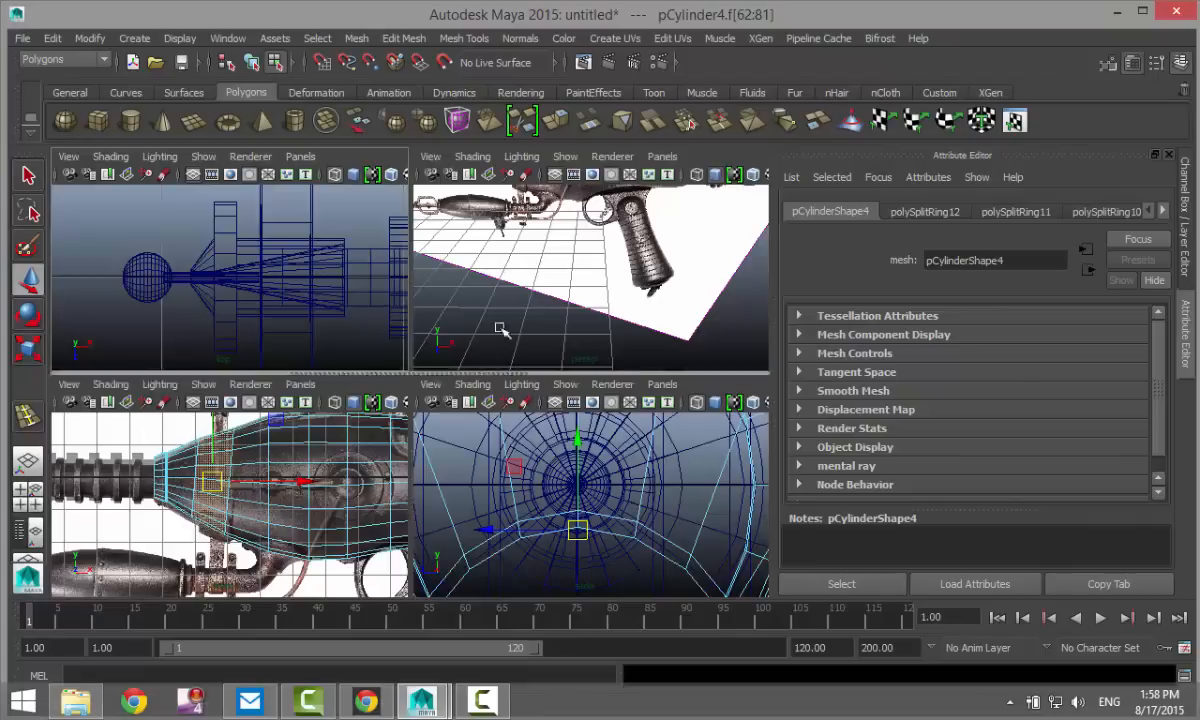
key(space)
key(f)
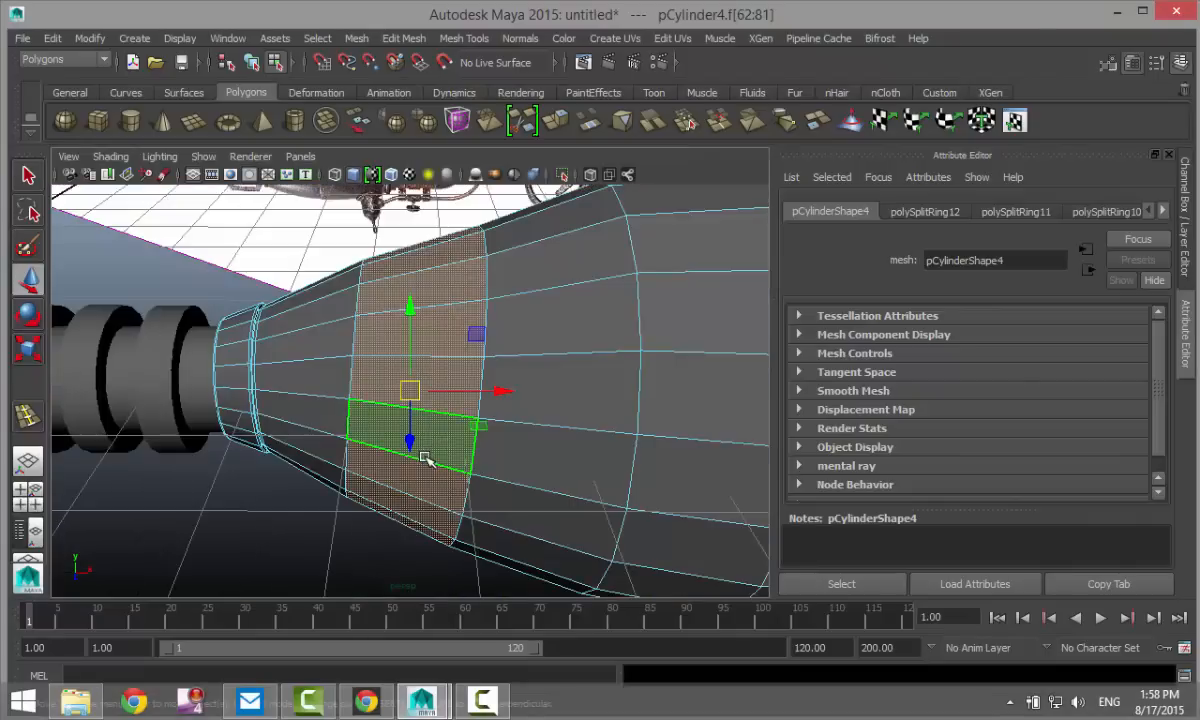
scroll(433, 460, down, 4)
scroll(430, 461, up, 4)
alt+drag(336, 459, 354, 440)
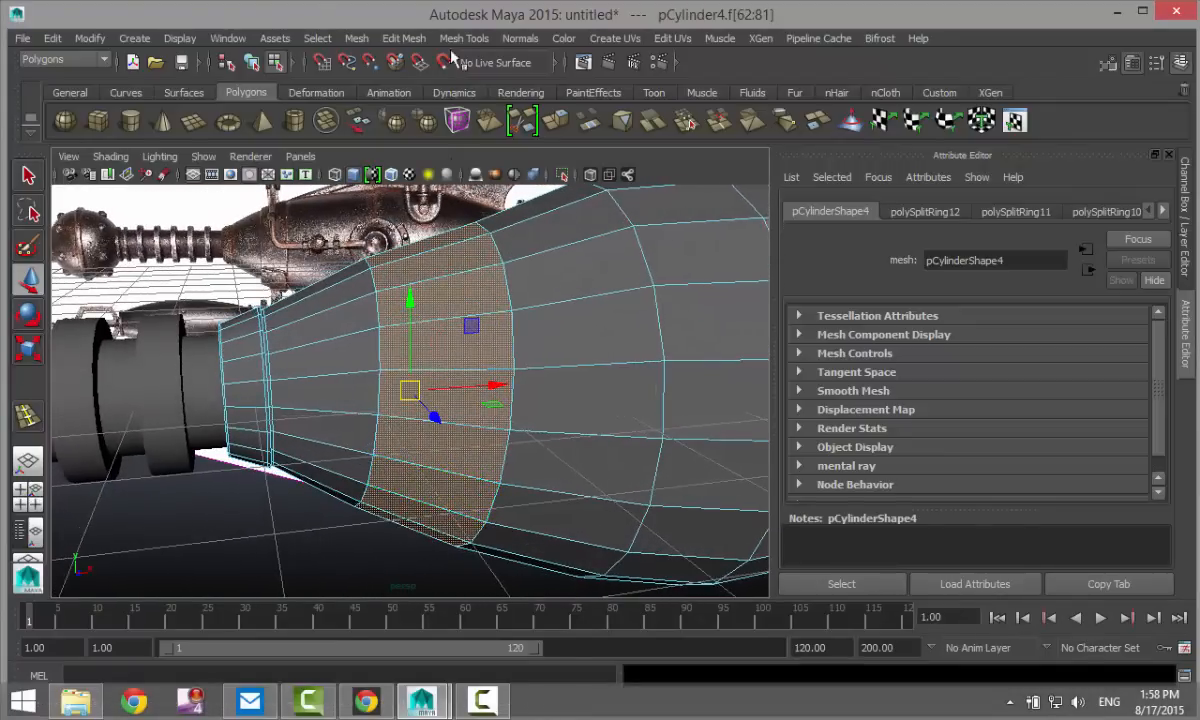
click(405, 38)
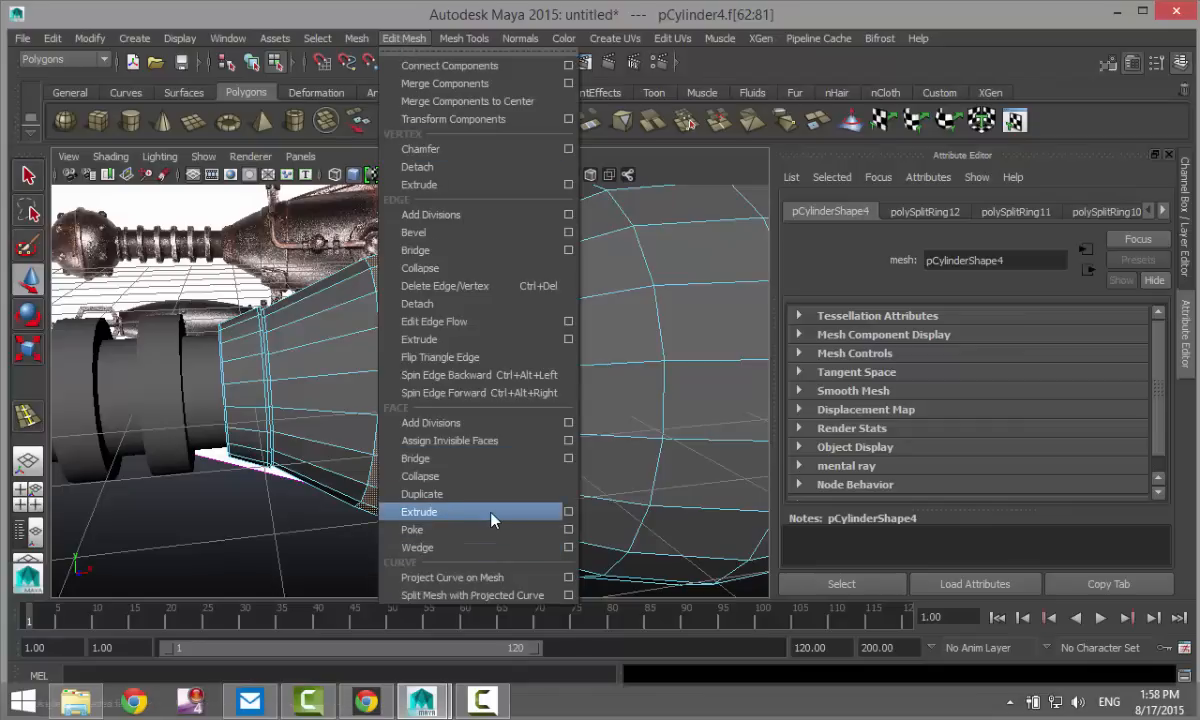
click(459, 480)
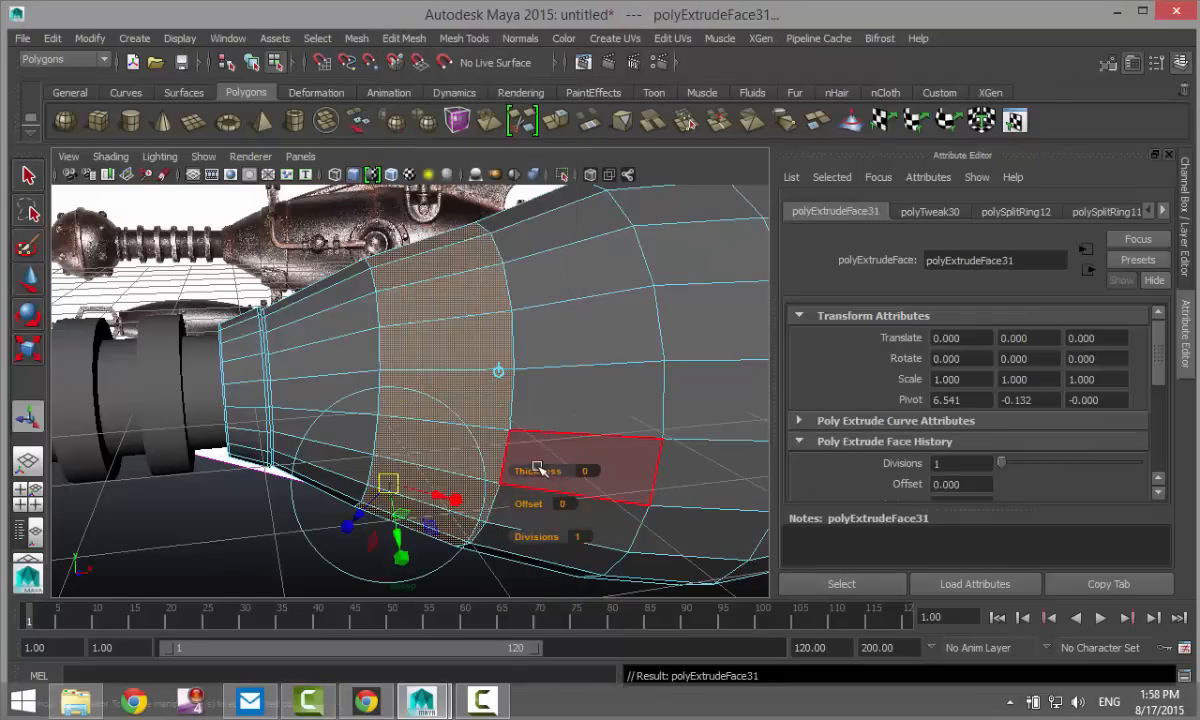
drag(537, 470, 538, 470)
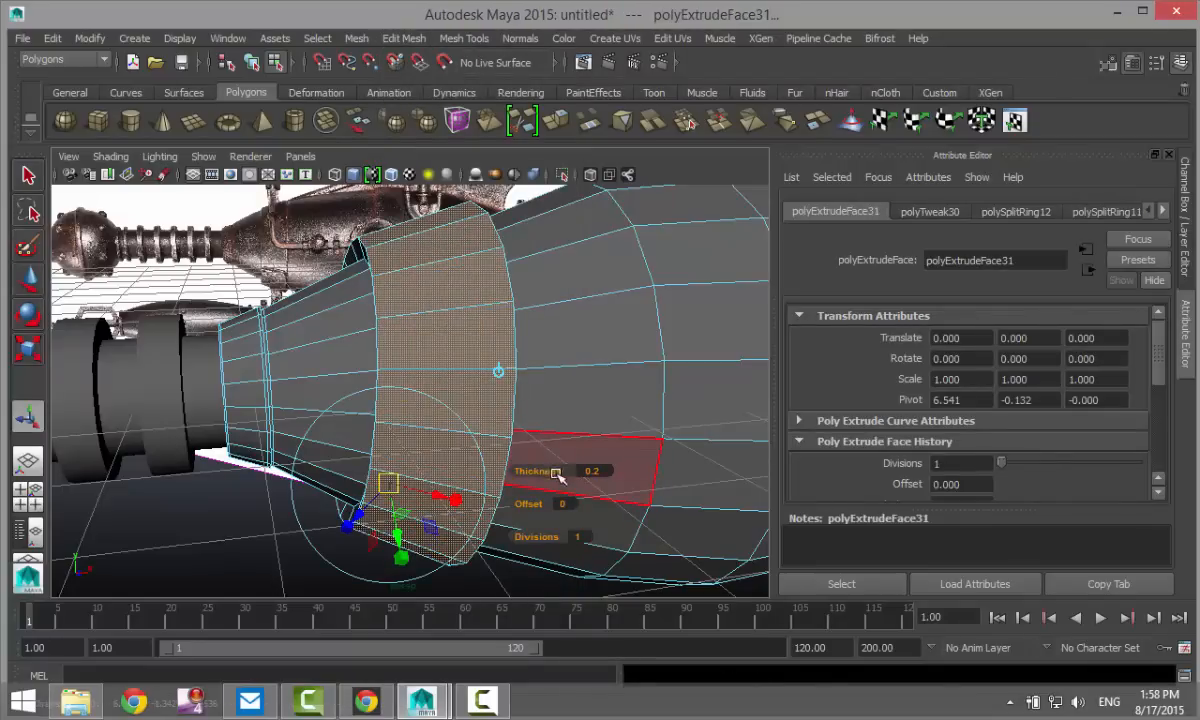
click(601, 471)
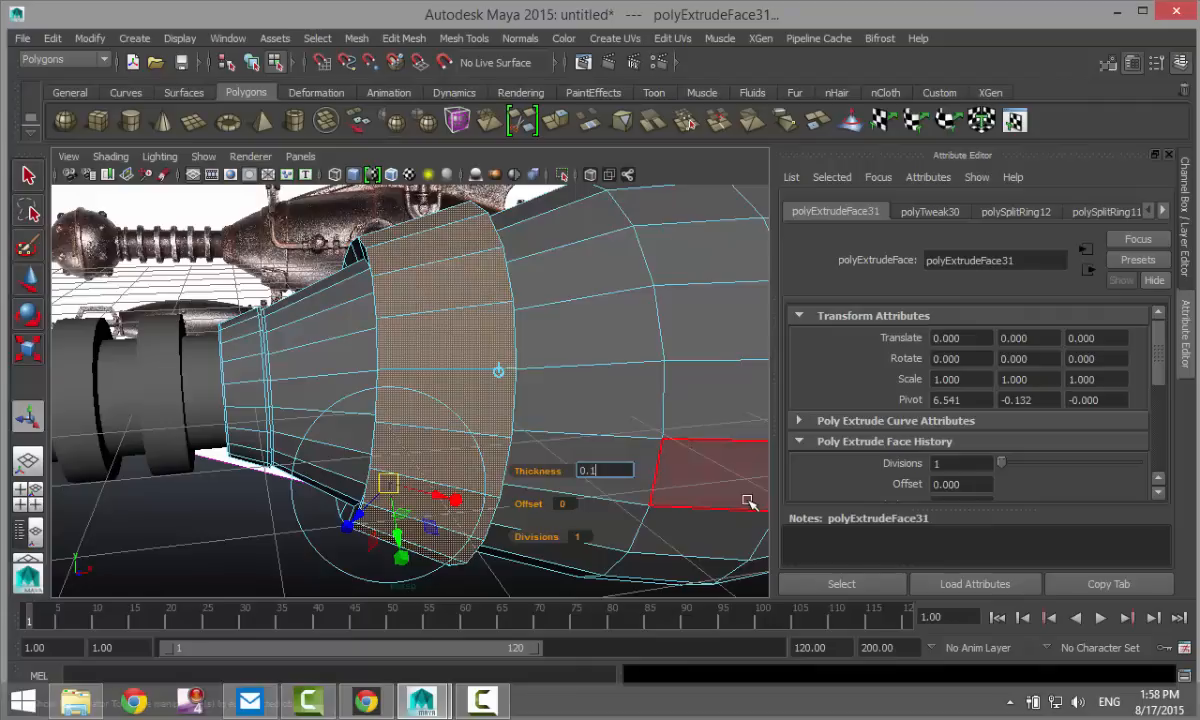
key(Return)
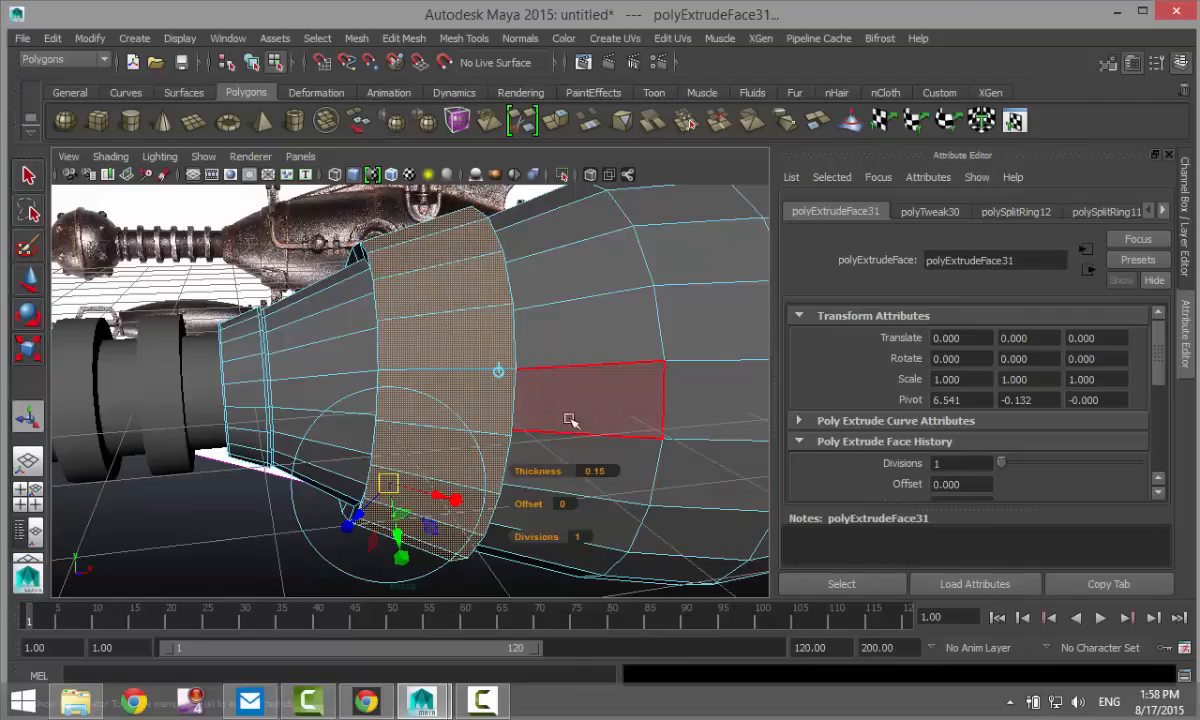
- Preview the main body with its raised band smoothed and return it to the unsmoothed display
right_drag(600, 268, 650, 247)
click(629, 297)
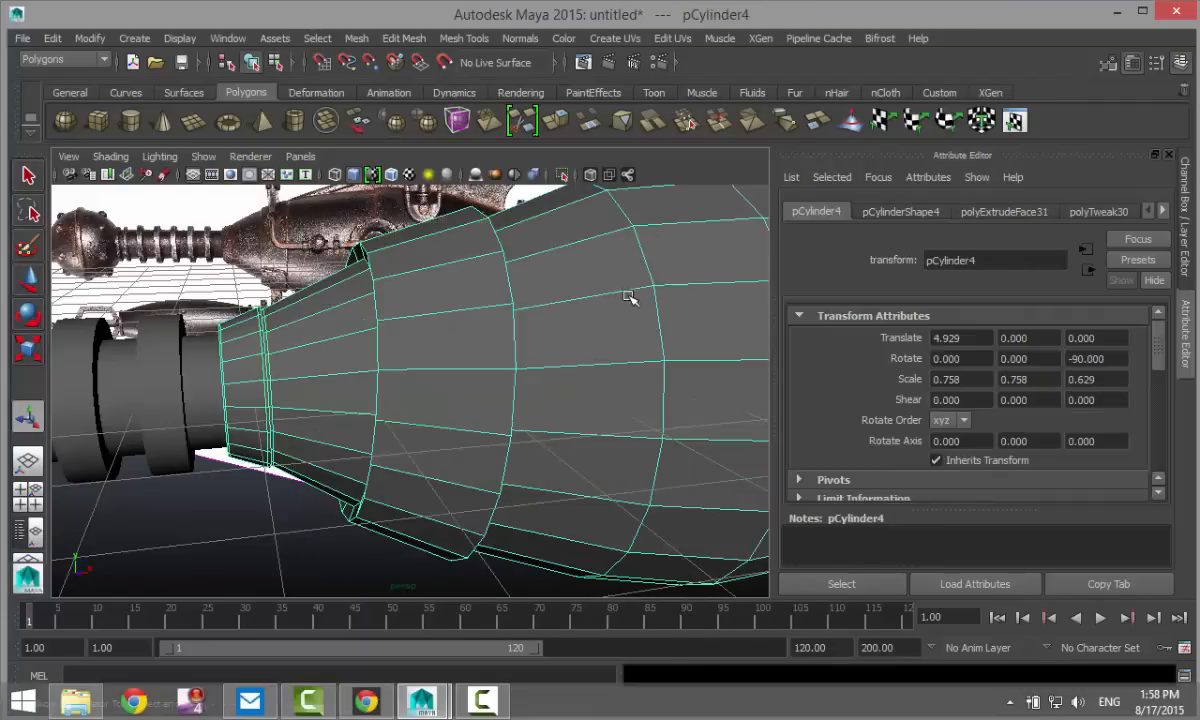
key(3)
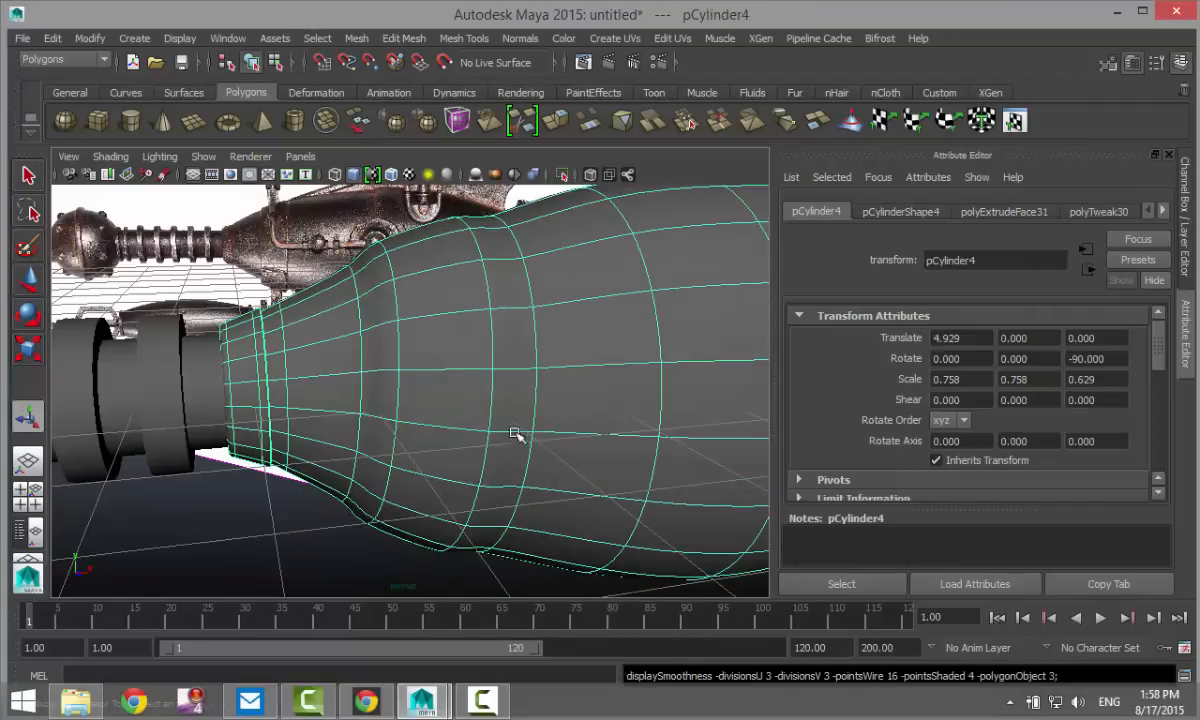
key(1)
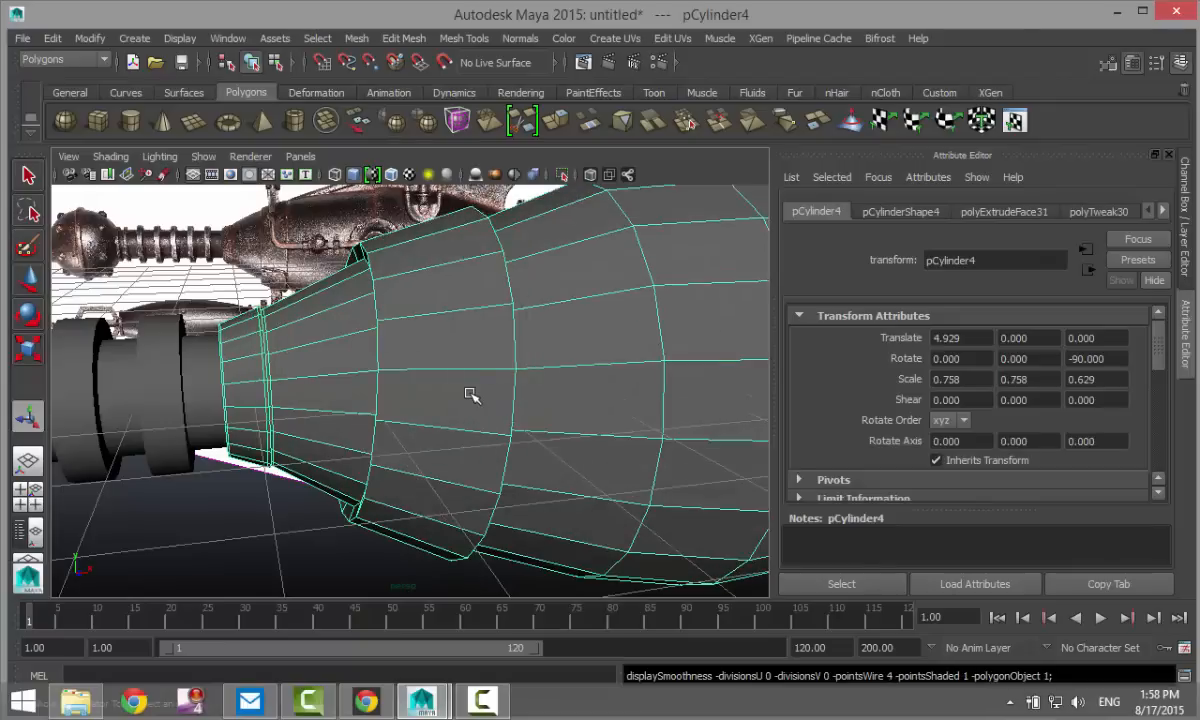
- Insert edge loops close to the front and rear edges of the raised band and leave the edge loop tool
click(443, 44)
click(532, 233)
drag(391, 324, 386, 326)
drag(507, 313, 518, 322)
key(q)
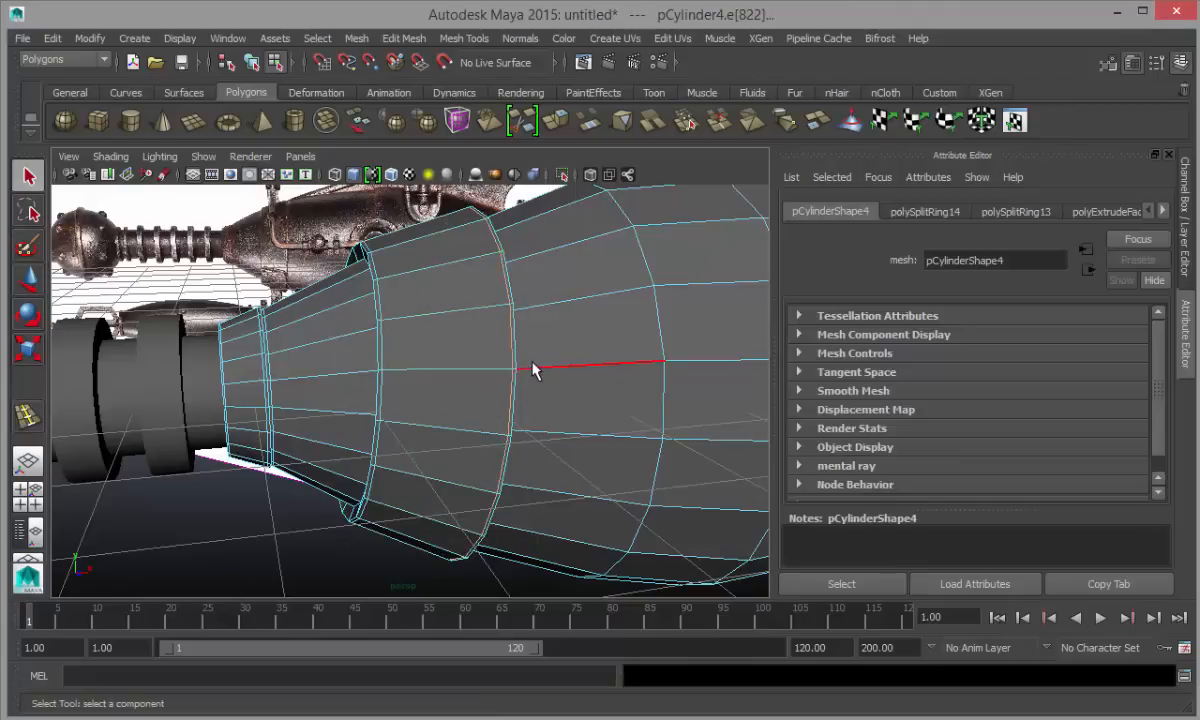
- Select the whole main body, check the band's sharper edges in the smoothed preview from several angles and return to the unsmoothed display
right_drag(536, 262, 587, 235)
click(576, 266)
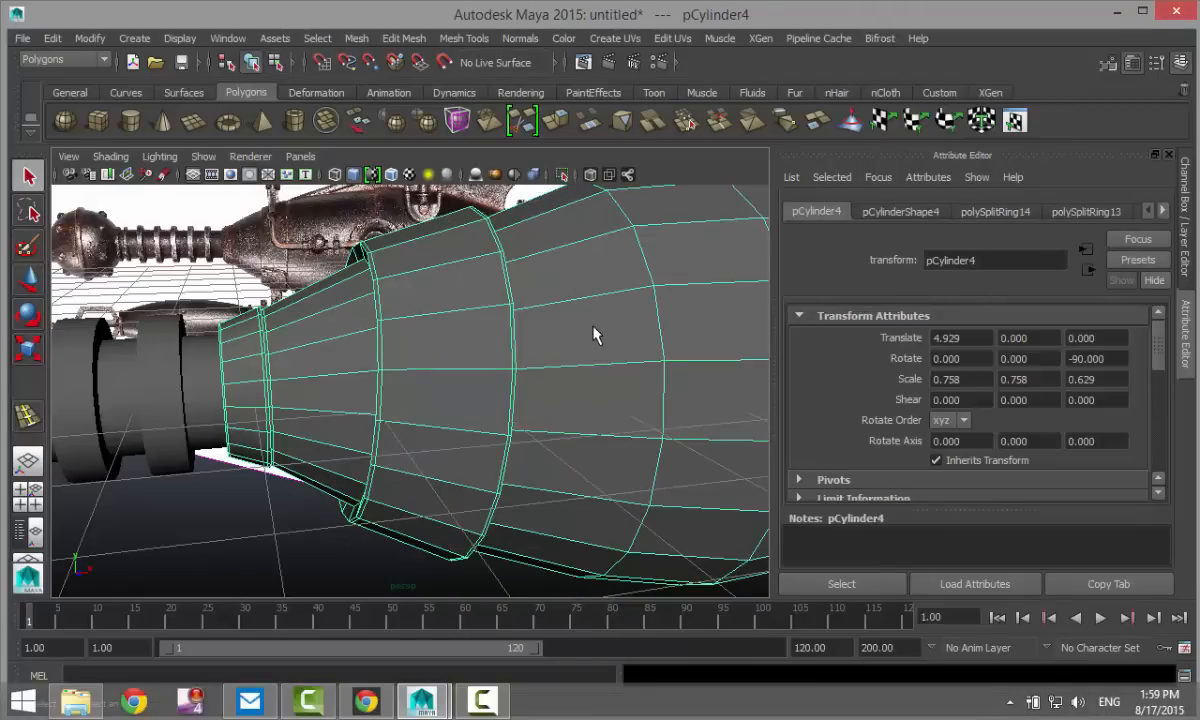
key(3)
click(233, 499)
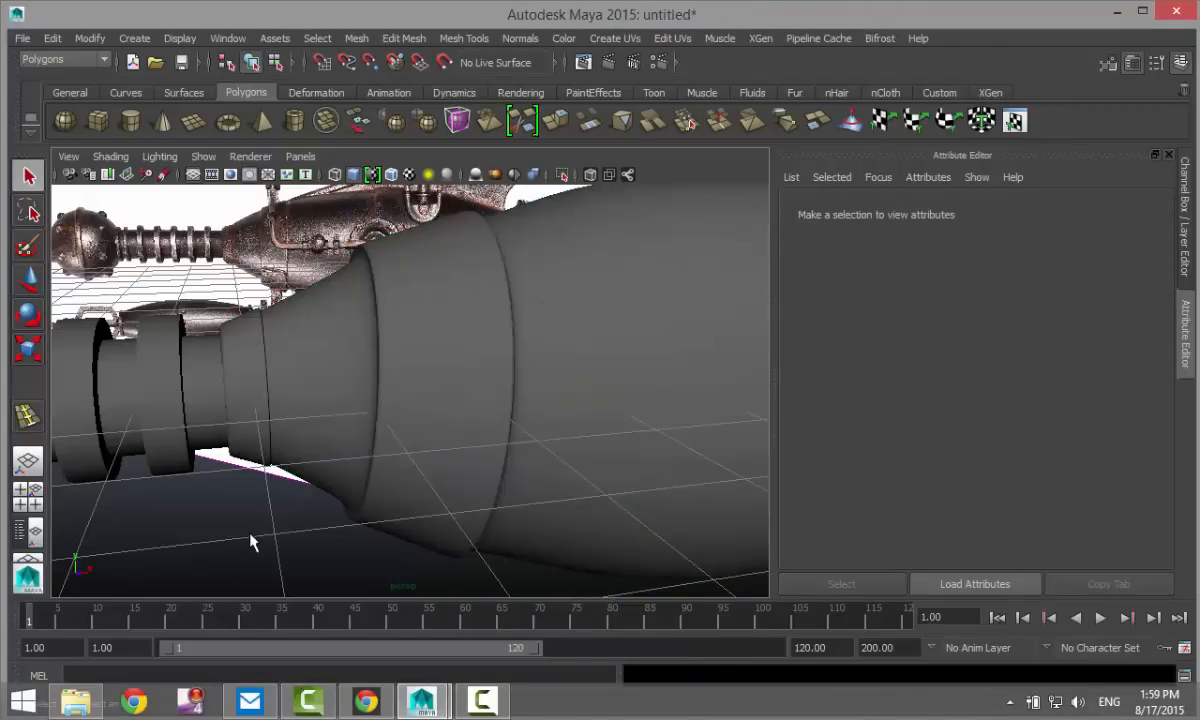
alt+drag(233, 499, 260, 561)
alt+drag(325, 517, 525, 407)
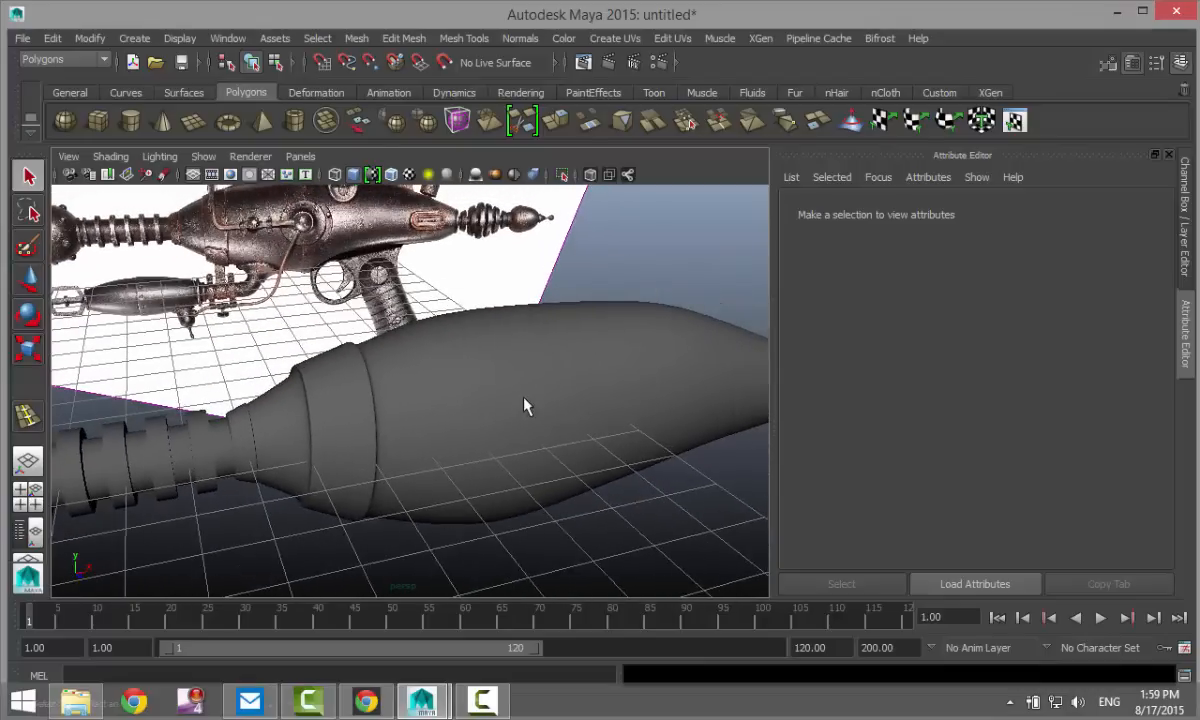
click(525, 407)
alt+drag(549, 450, 563, 463)
key(1)
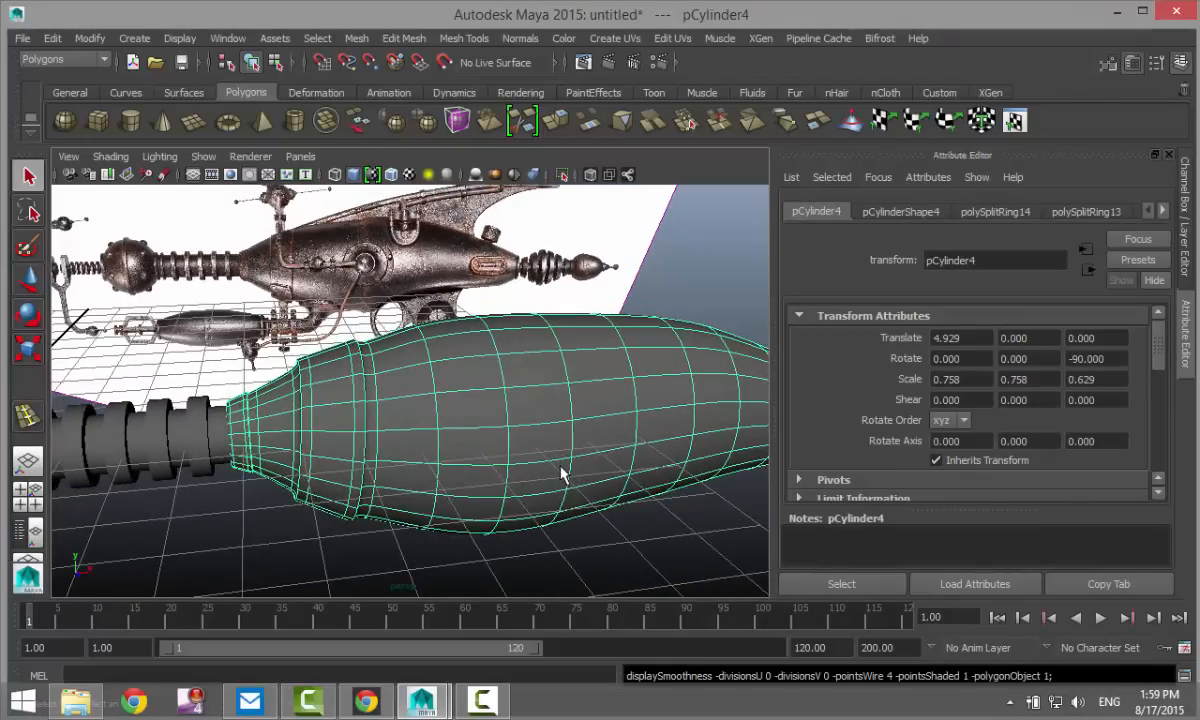
- Select the lengthwise edge loop running along the top of the main body and bevel it
alt+drag(618, 469, 373, 545)
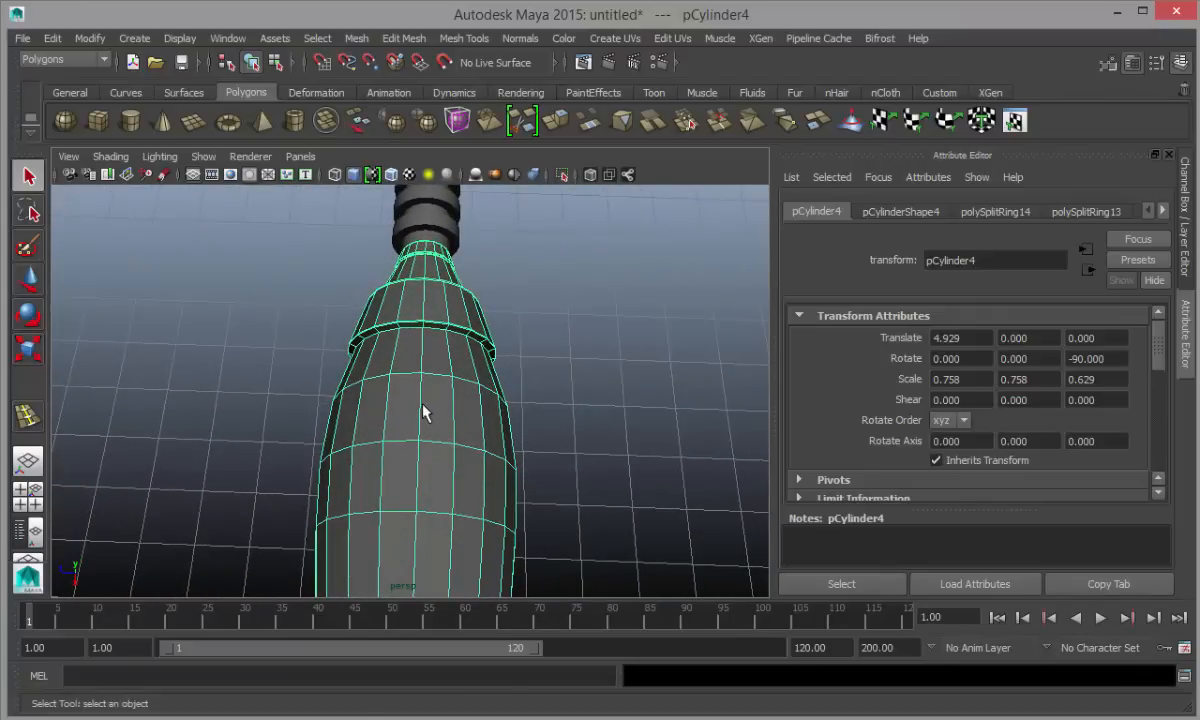
right_drag(415, 290, 391, 202)
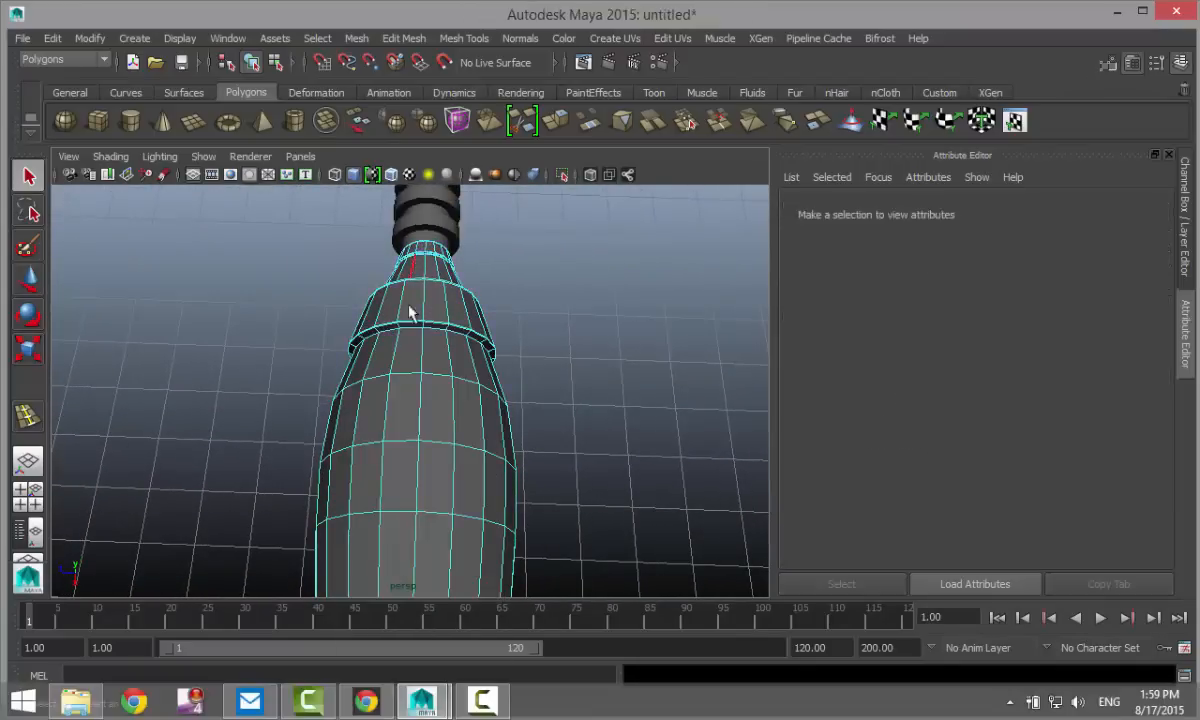
click(420, 410)
alt+drag(336, 444, 306, 478)
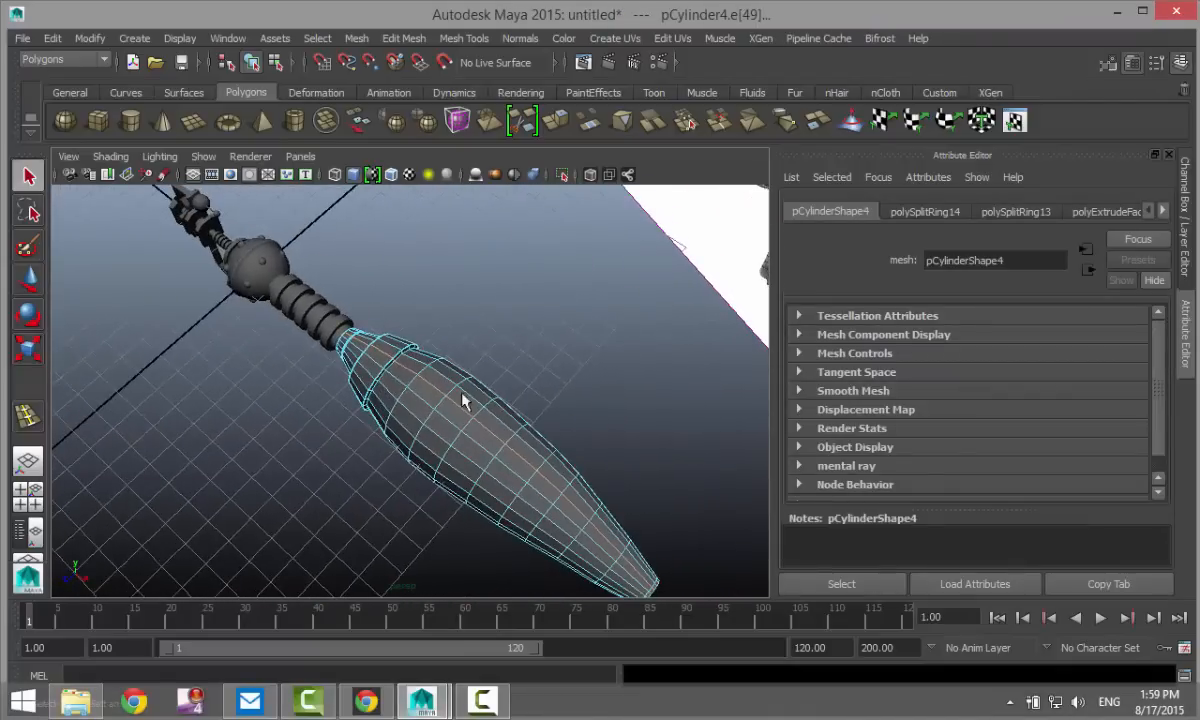
click(356, 38)
mouse_move(404, 38)
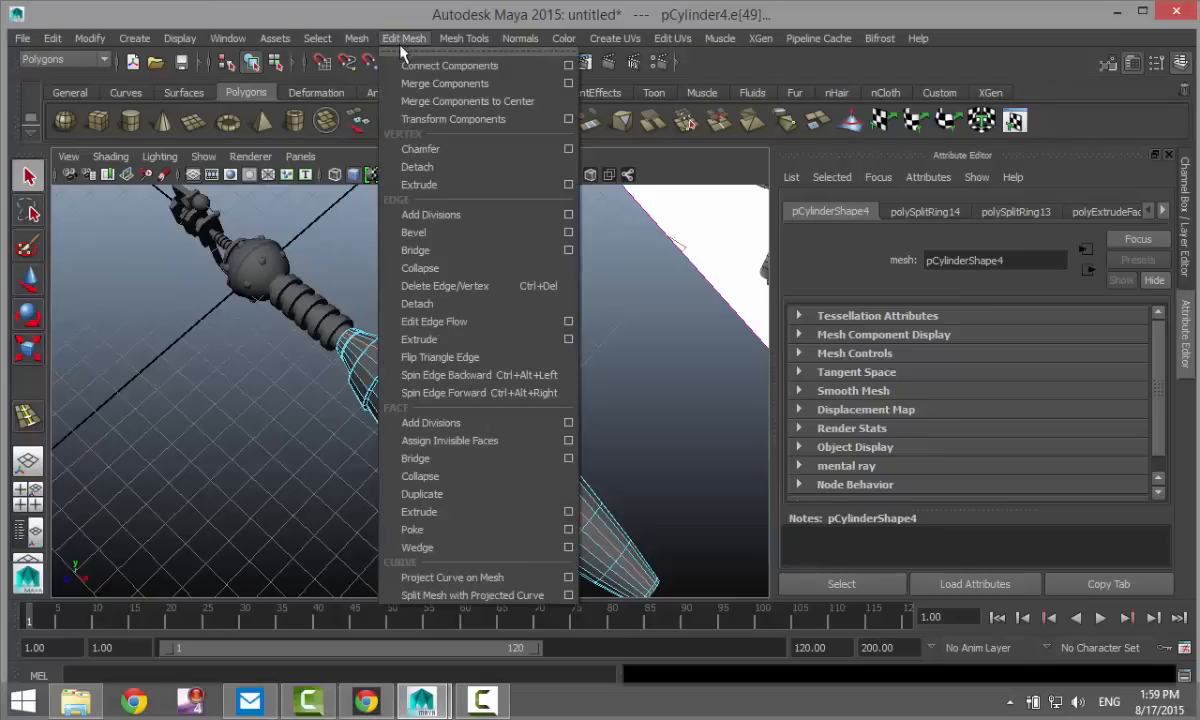
click(450, 234)
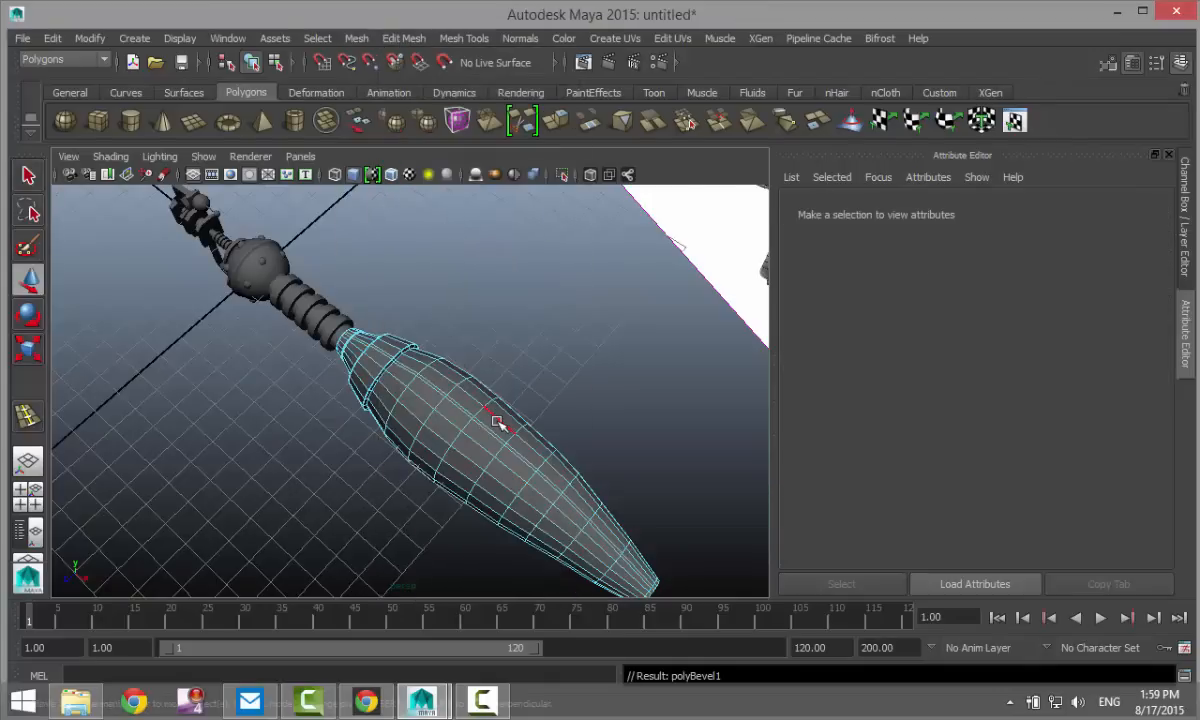
- Select the narrow beveled strip of faces running lengthwise along the main body, including its part across the band, and extrude it
scroll(497, 422, up, 6)
alt+drag(305, 441, 301, 355)
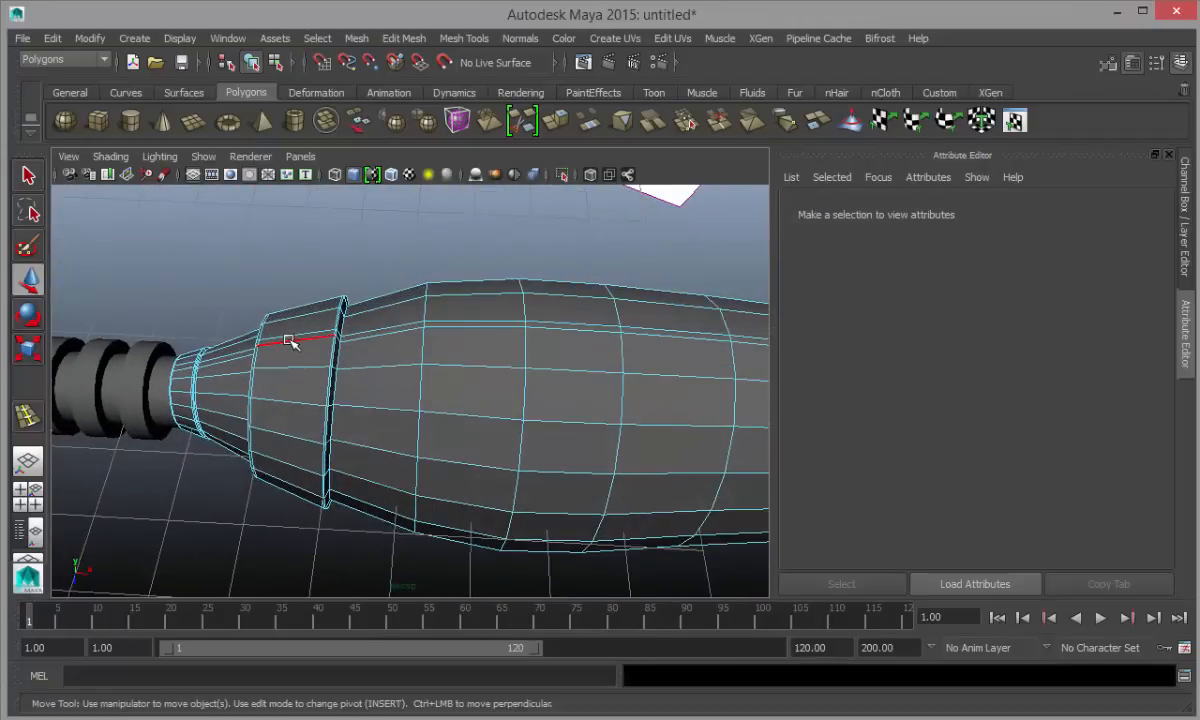
right_drag(289, 340, 272, 290)
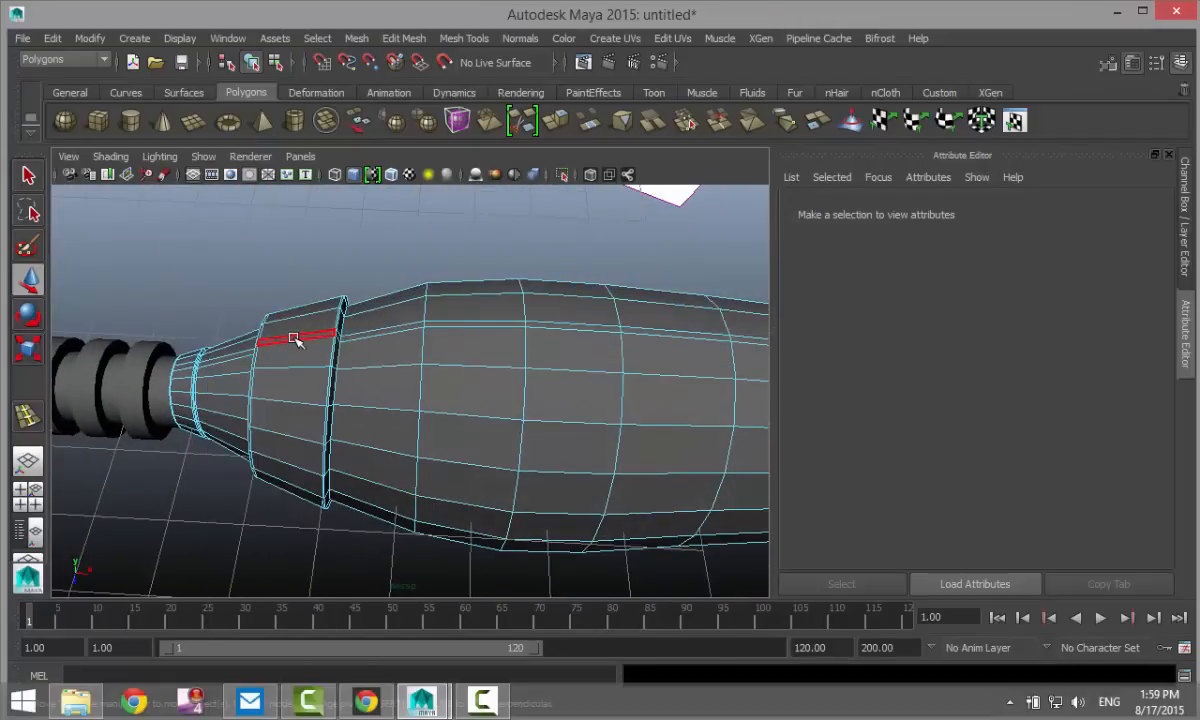
click(293, 340)
alt+drag(310, 338, 340, 392)
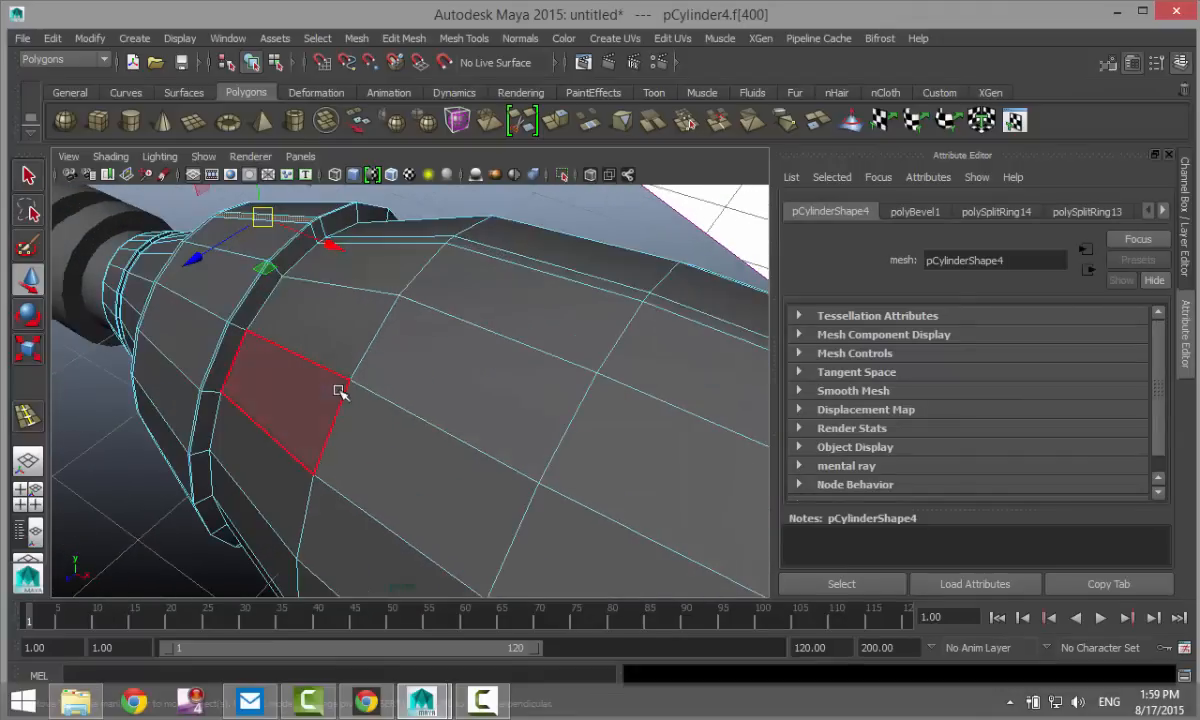
shift+click(316, 227)
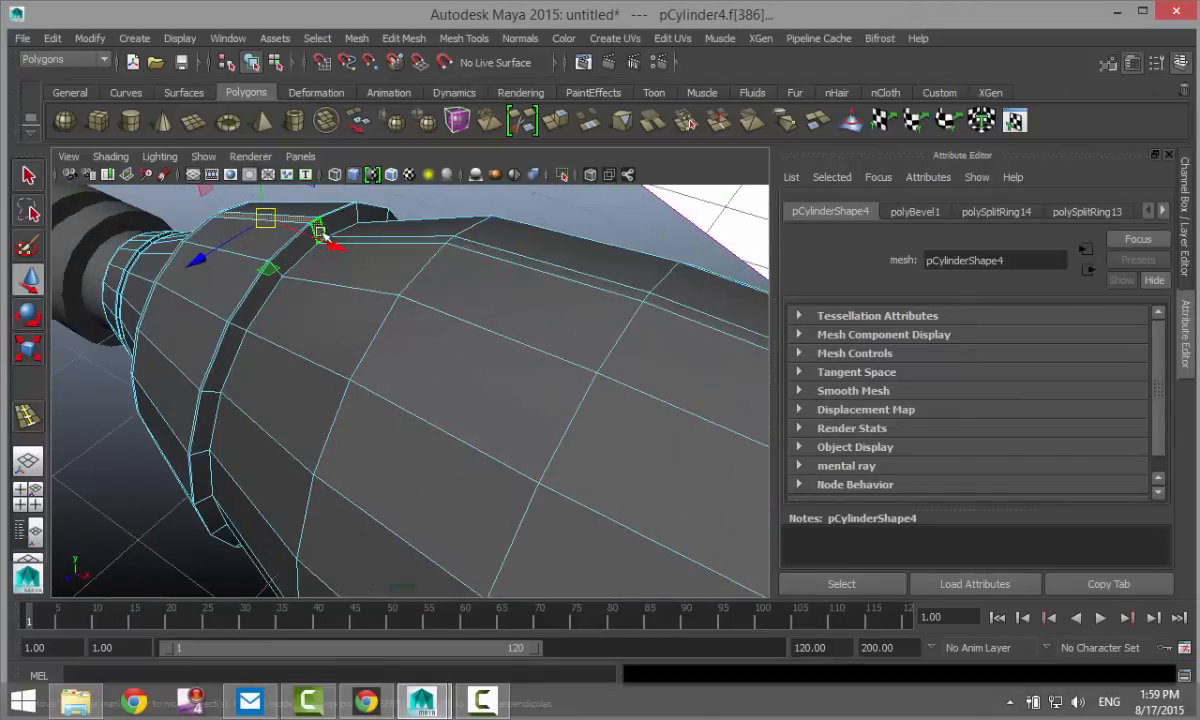
shift+click(380, 247)
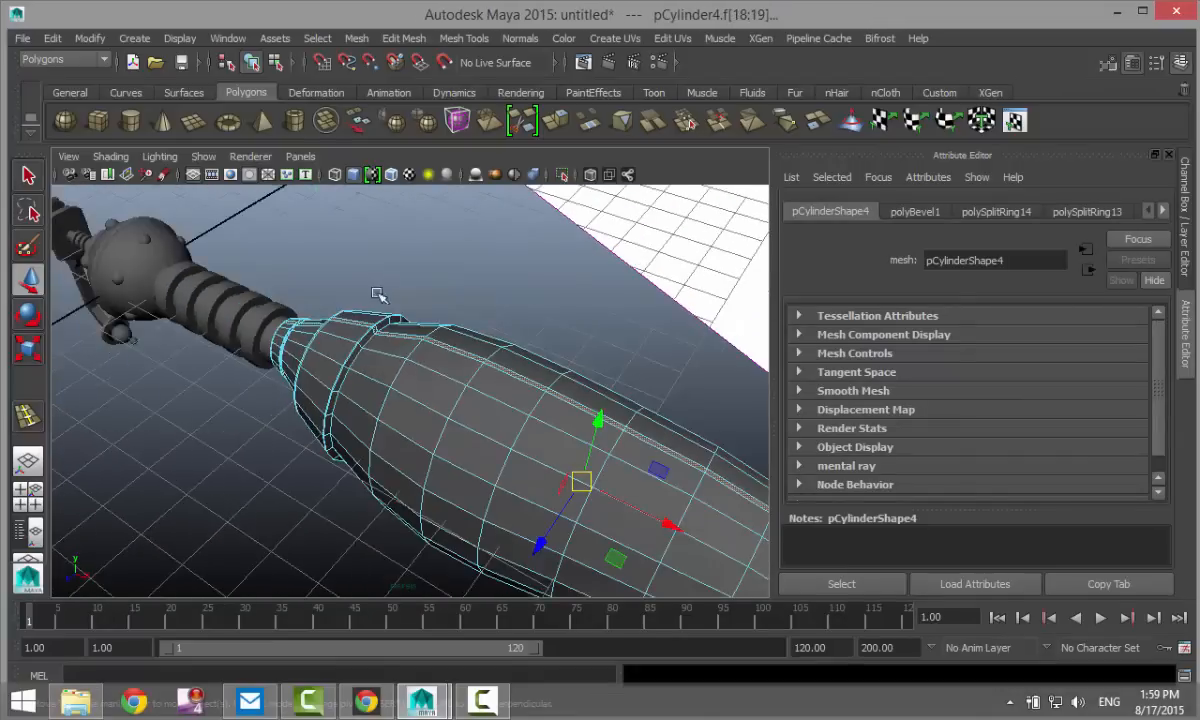
alt+drag(378, 293, 306, 379)
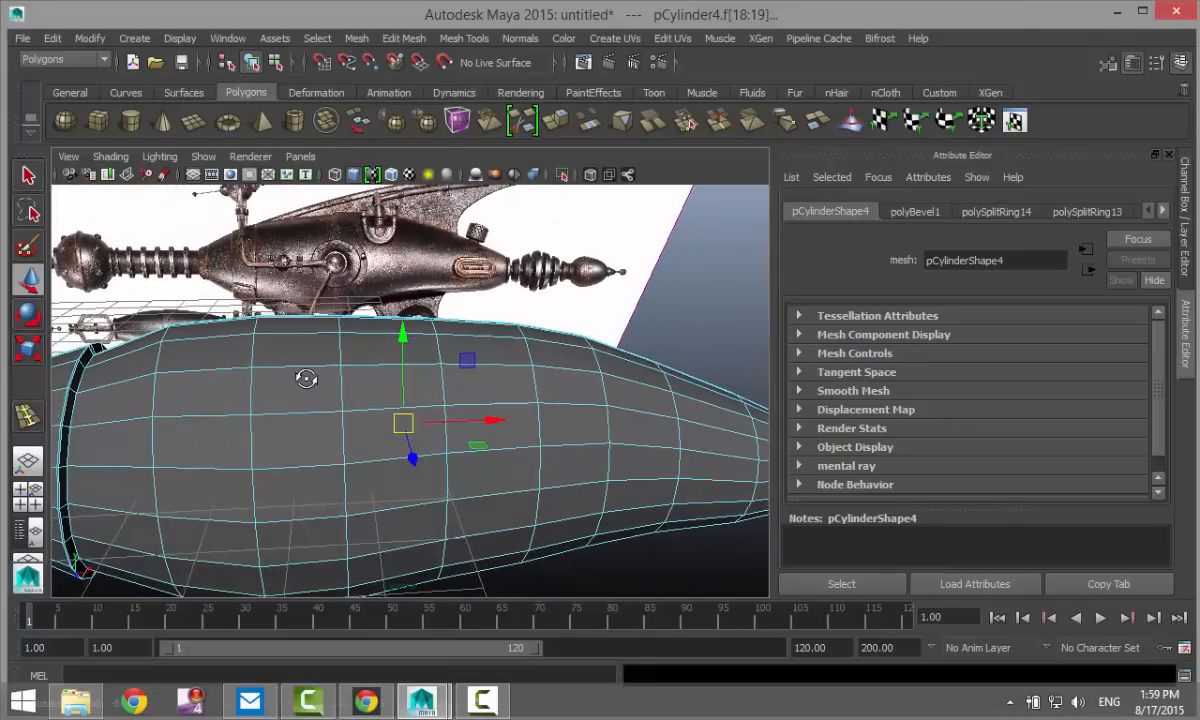
click(403, 39)
click(488, 515)
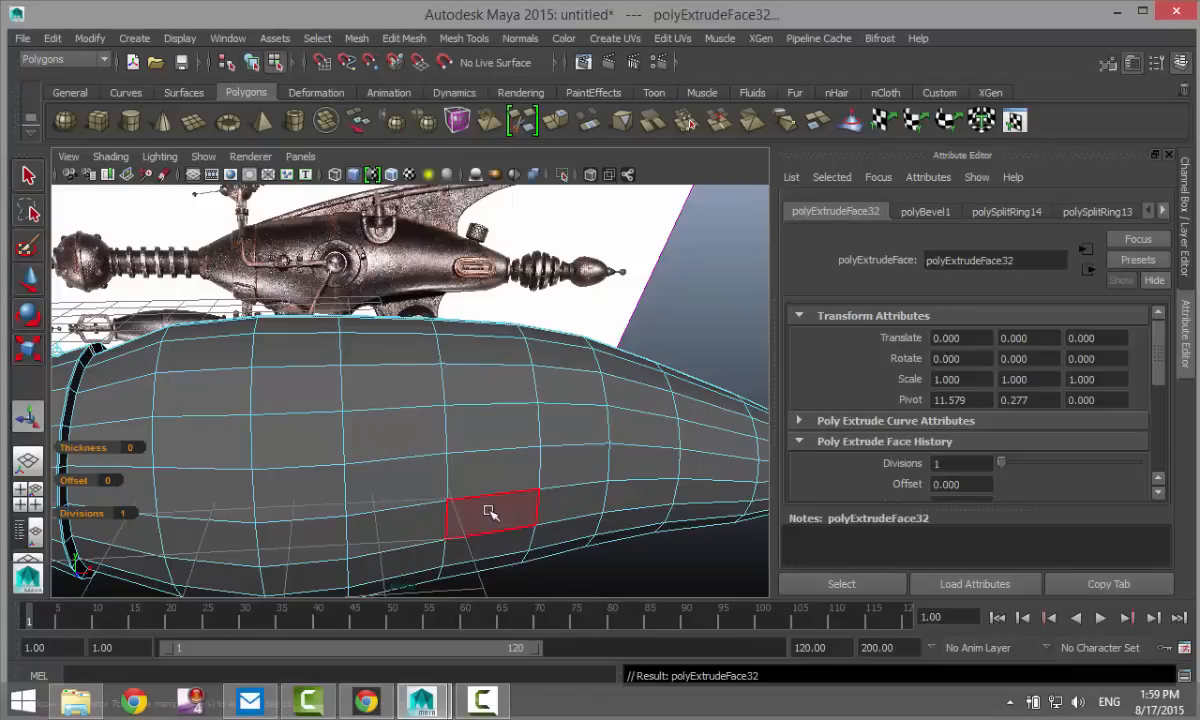
- Try raising the extruded strip vertically by about 0.75 units, check the shape from the side and undo the move
key(w)
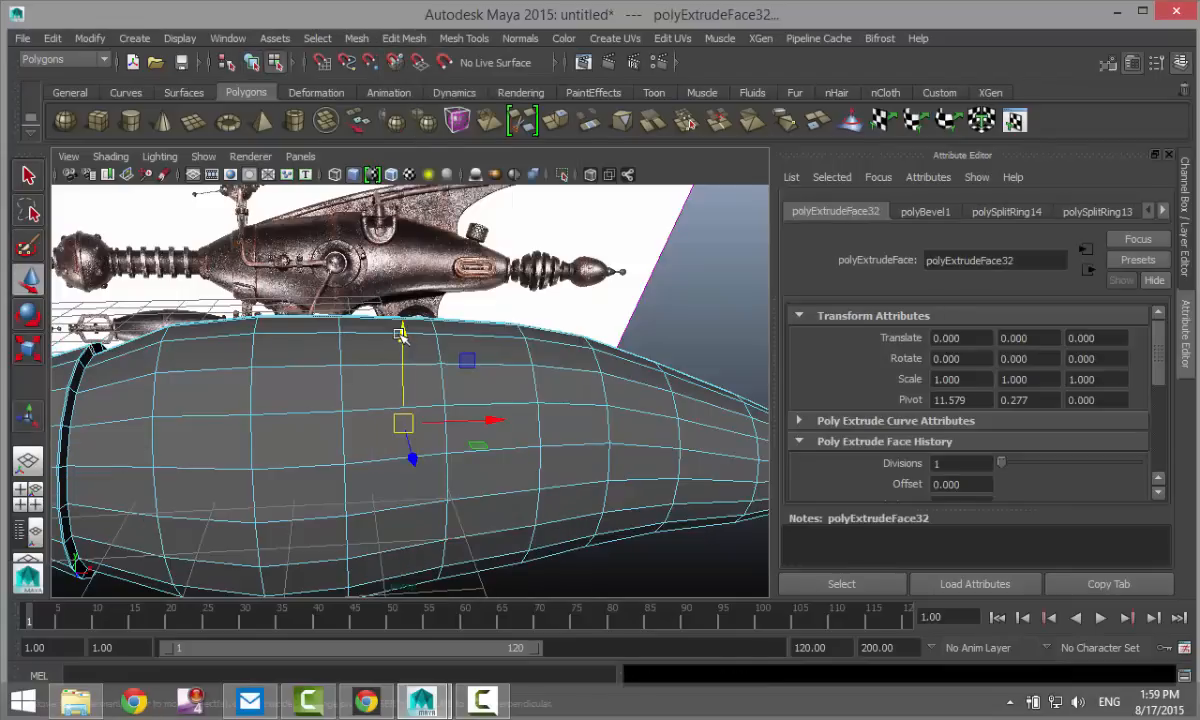
drag(408, 332, 409, 285)
scroll(407, 305, down, 5)
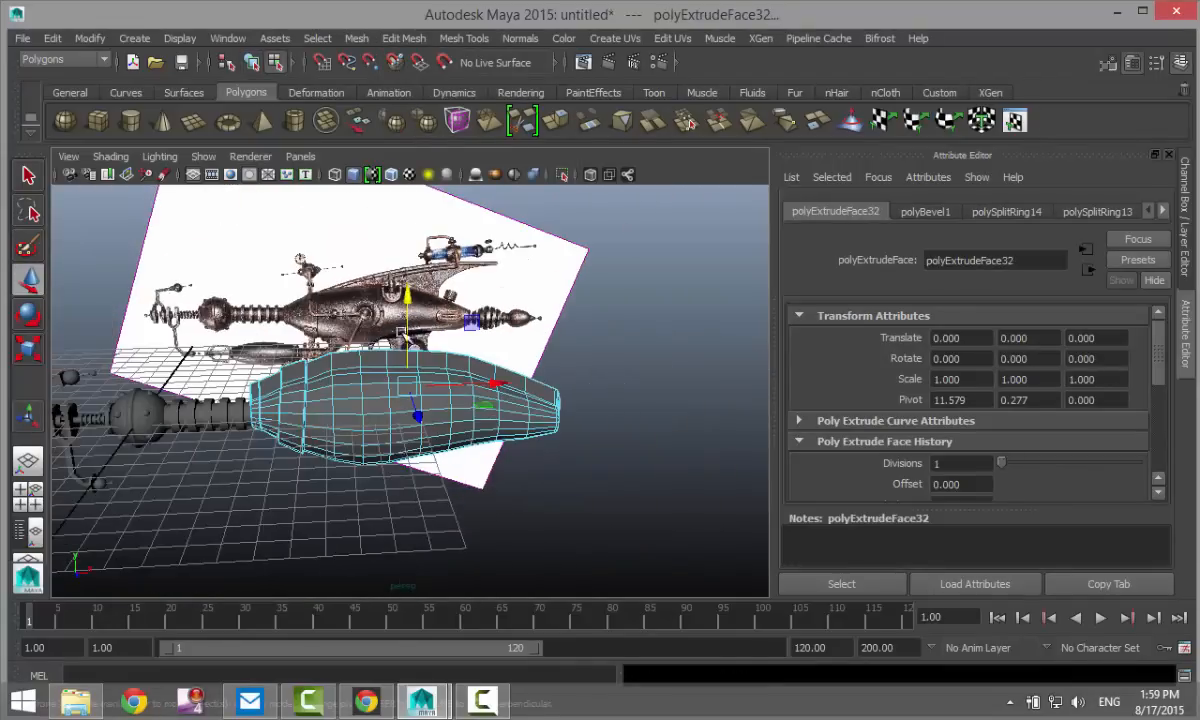
scroll(402, 346, up, 4)
alt+drag(321, 394, 477, 428)
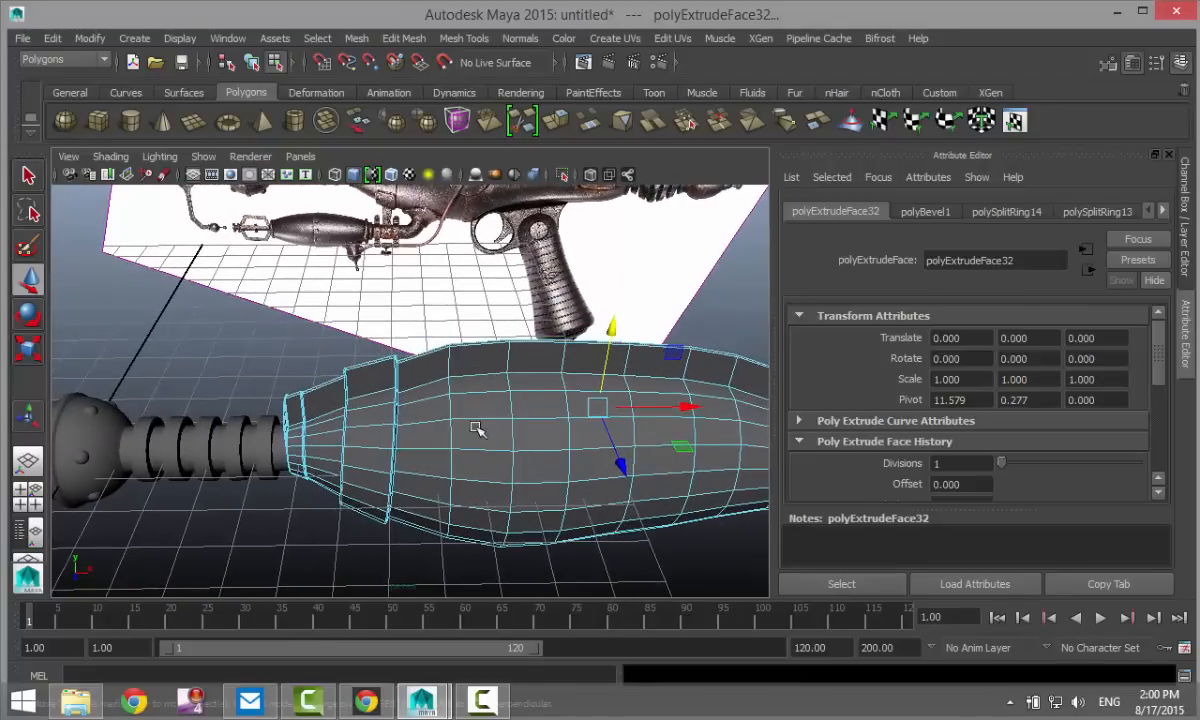
key(ctrl+z)
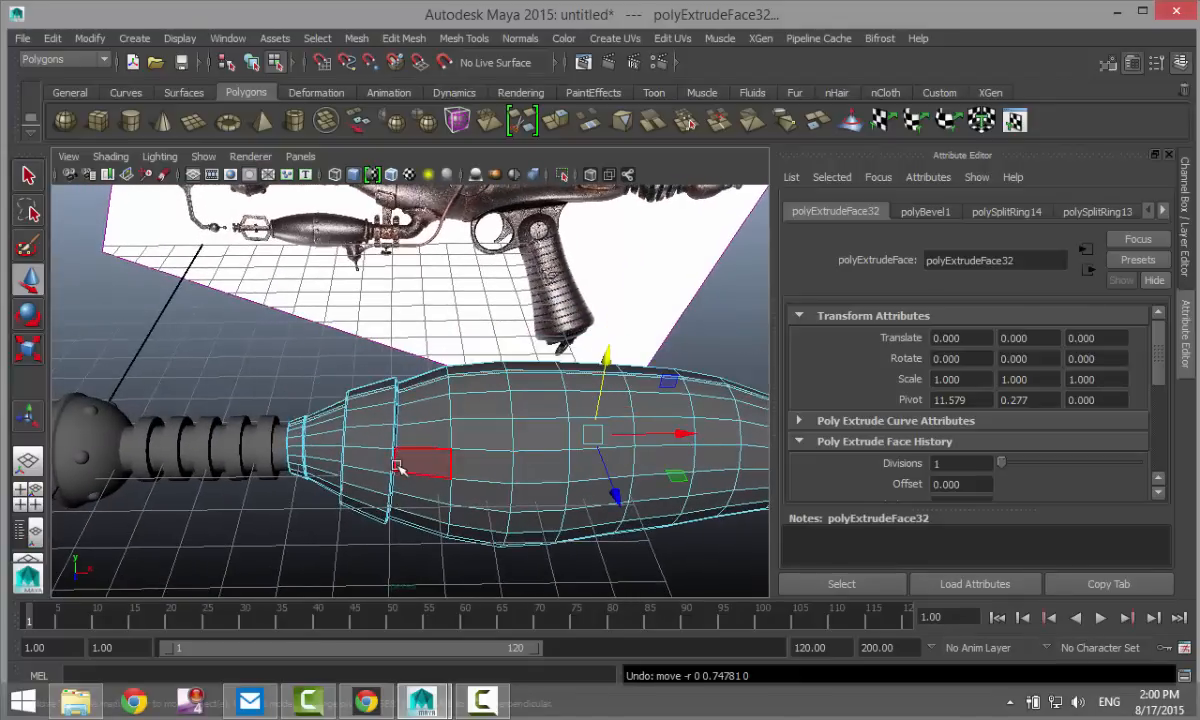
- Examine the extruded strip up close where it crosses the raised band and the front collar
scroll(396, 469, up, 6)
alt+drag(270, 506, 362, 516)
alt+middle_drag(372, 501, 446, 391)
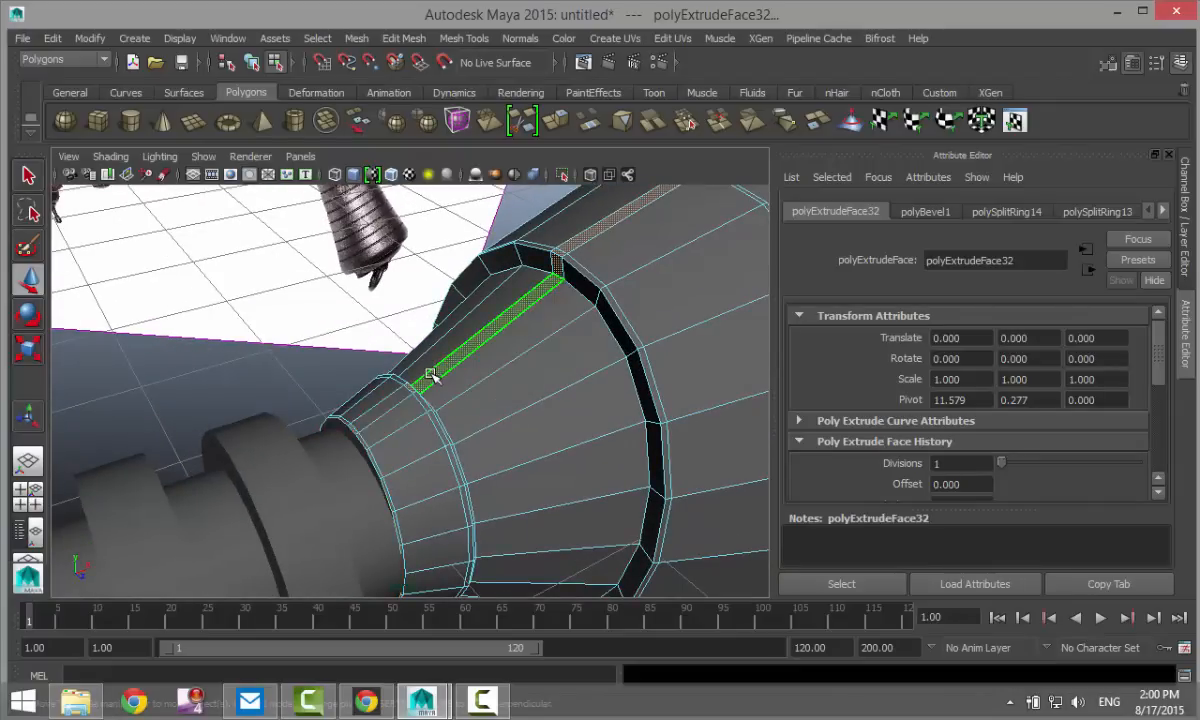
scroll(468, 418, up, 5)
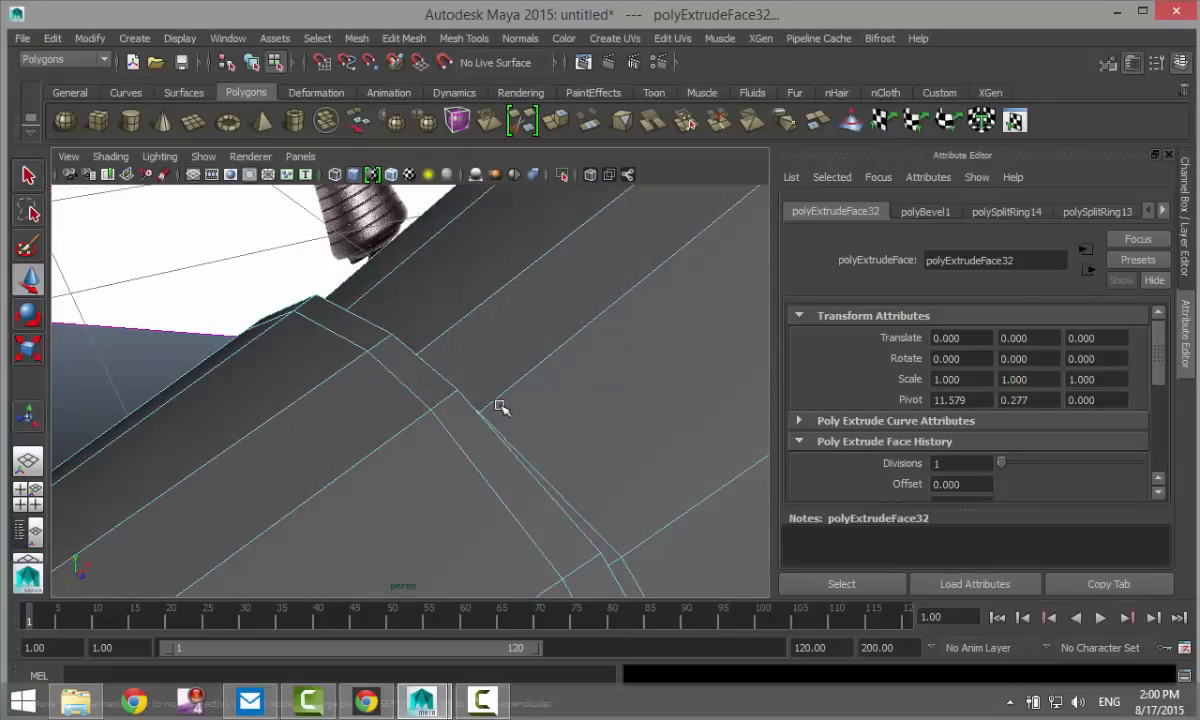
alt+drag(536, 396, 324, 415)
alt+middle_drag(324, 415, 417, 443)
scroll(417, 443, down, 3)
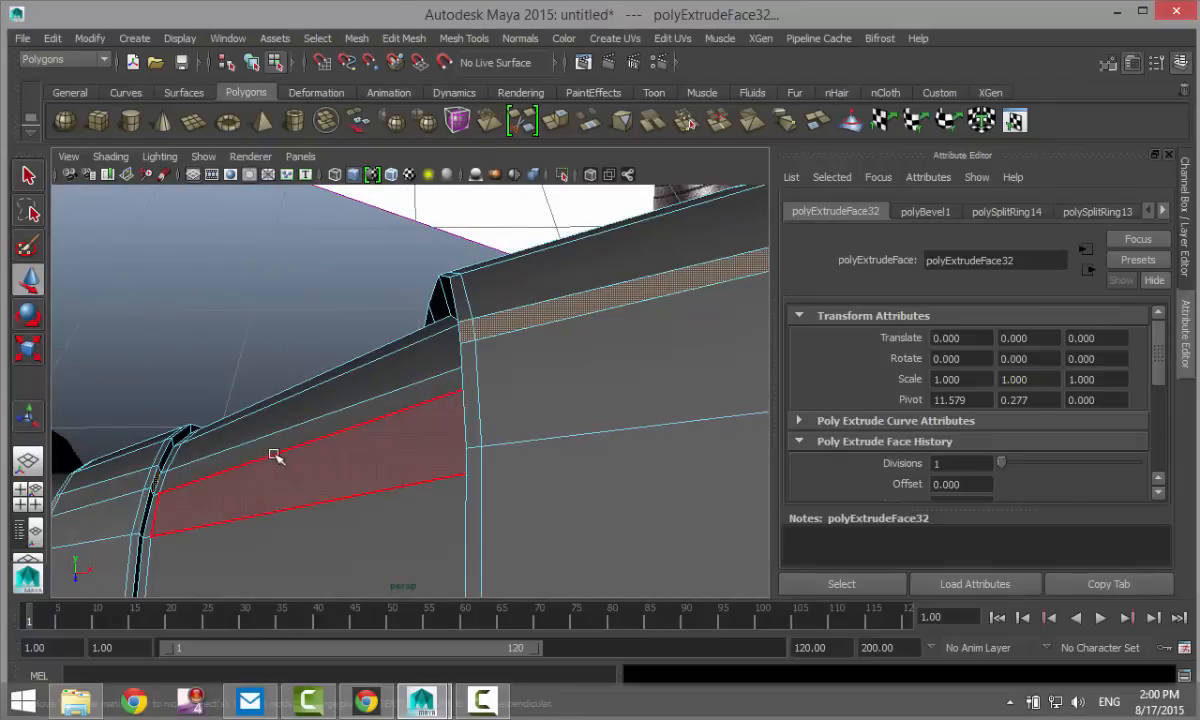
- Try raising the extruded strip vertically by about 0.54 units, check its front end near the collar and undo the move
alt+drag(277, 456, 664, 343)
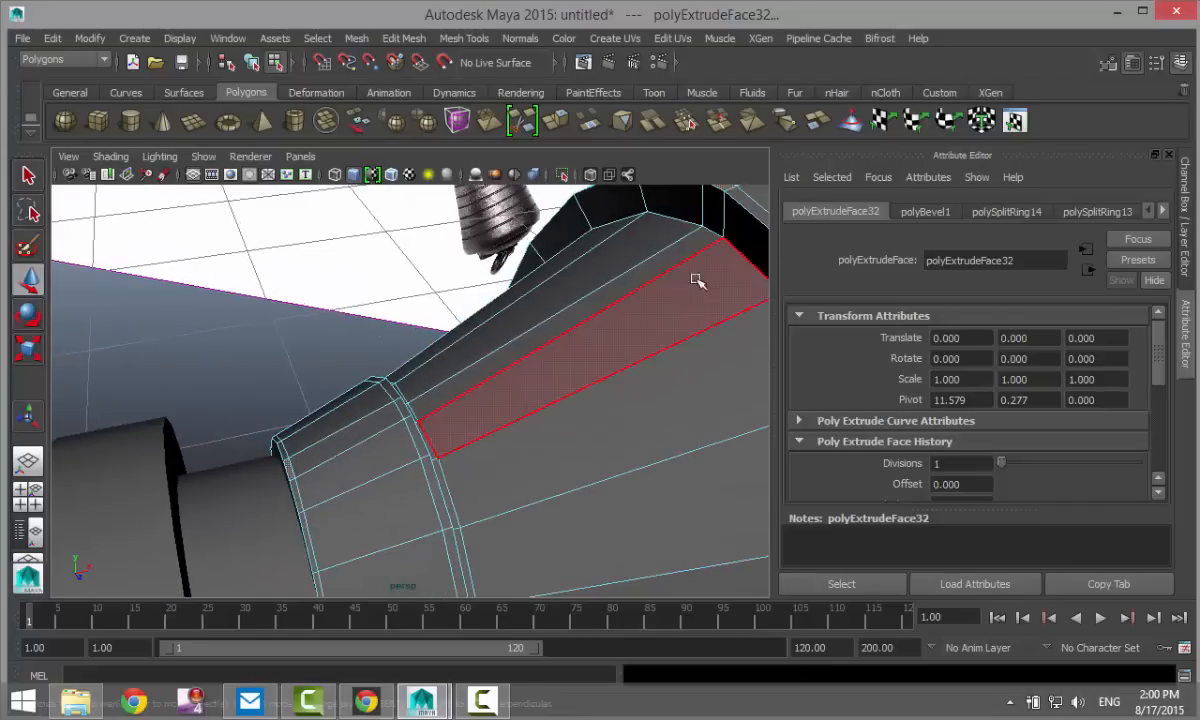
alt+middle_drag(641, 350, 498, 450)
scroll(499, 450, down, 6)
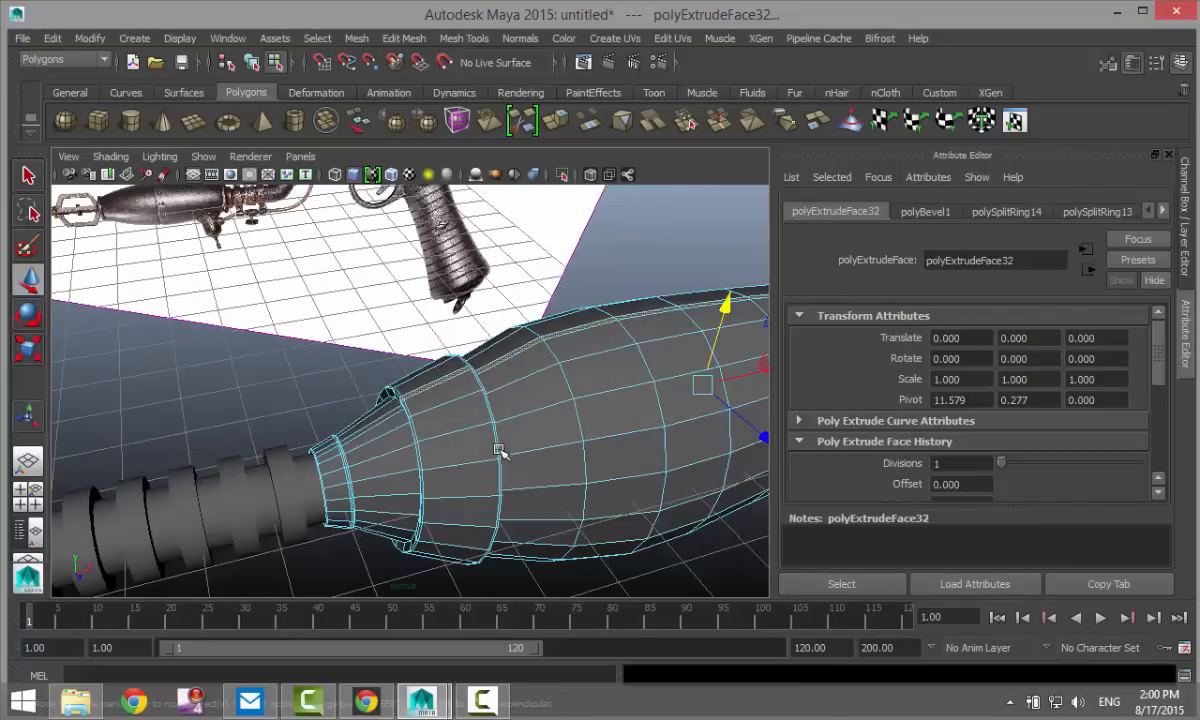
alt+drag(493, 509, 477, 469)
alt+middle_drag(477, 469, 310, 566)
drag(553, 374, 568, 340)
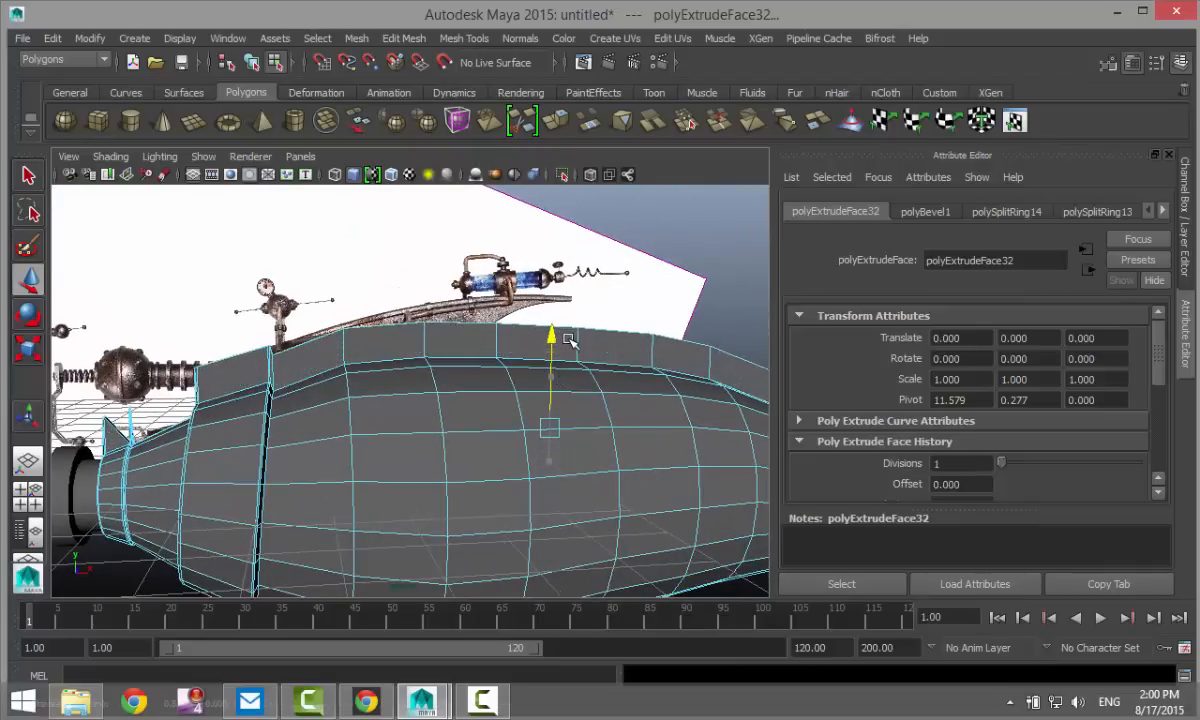
alt+drag(205, 470, 342, 502)
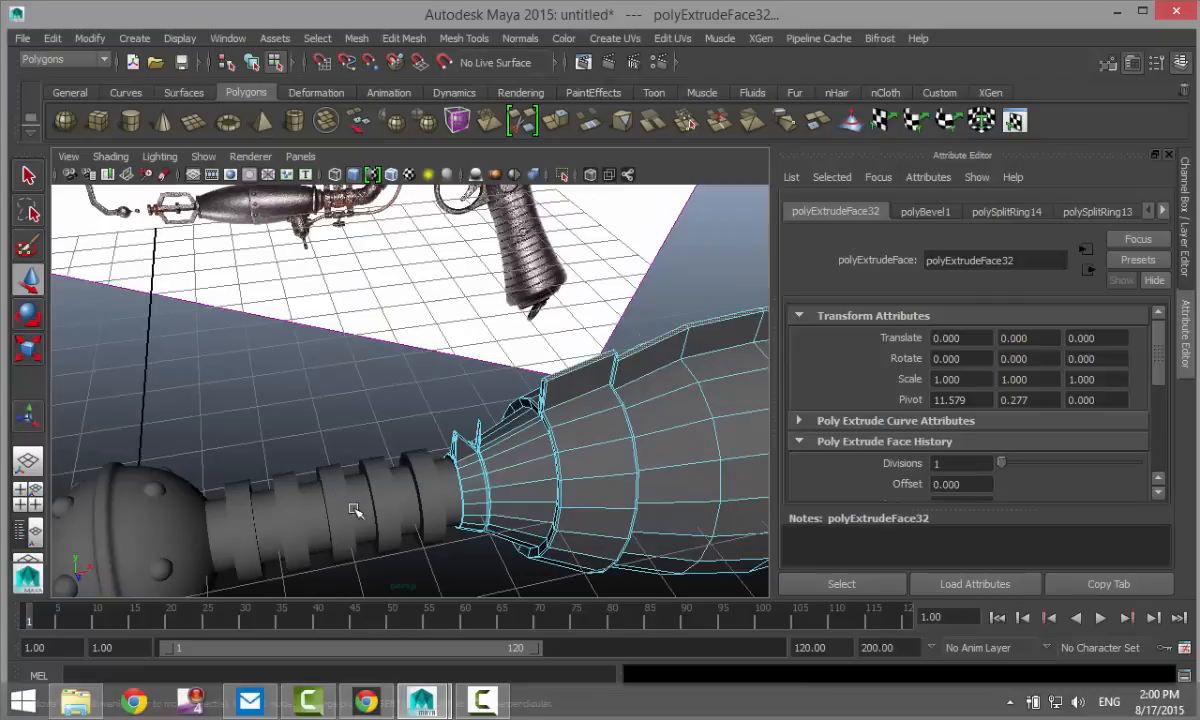
scroll(434, 507, up, 3)
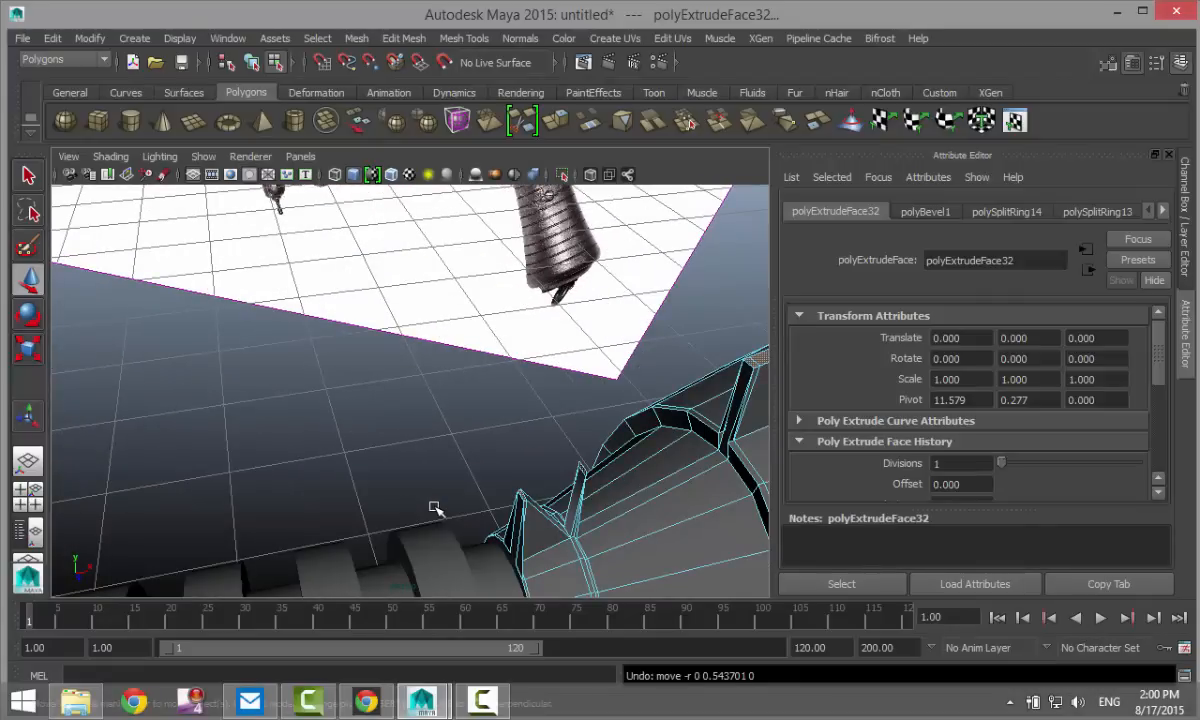
- Display the model in wireframe and deselect the larger stray face inside the body behind the front collar
alt+drag(431, 506, 416, 412)
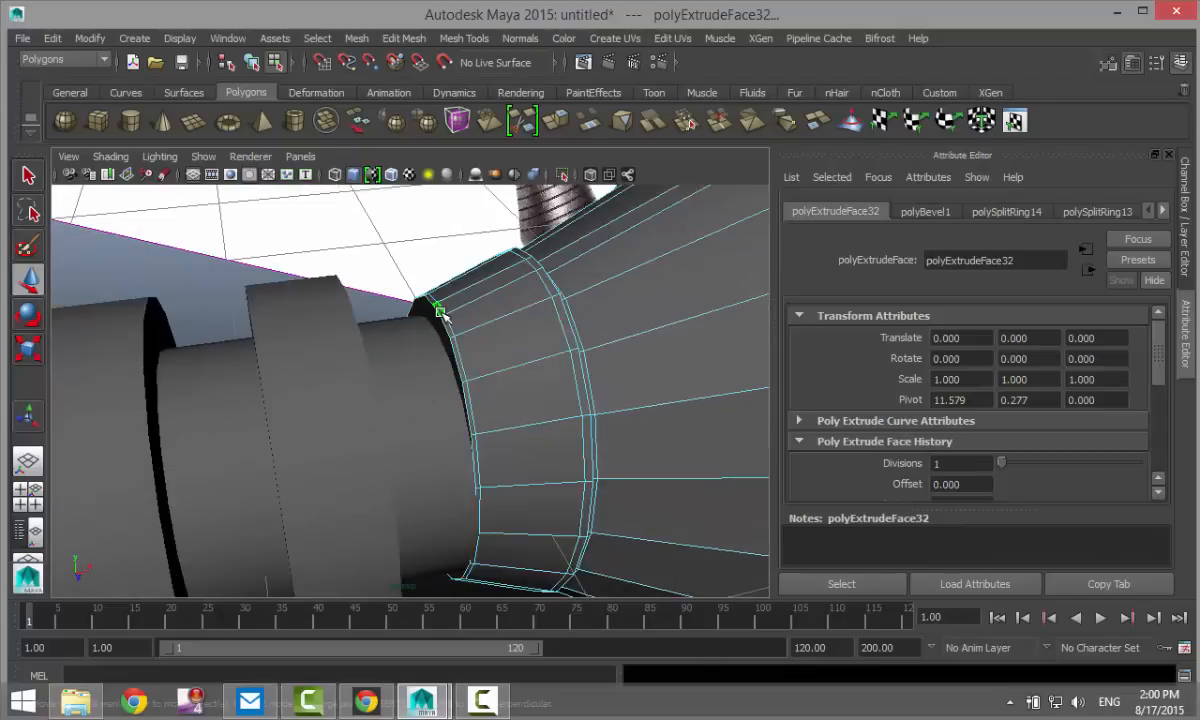
key(4)
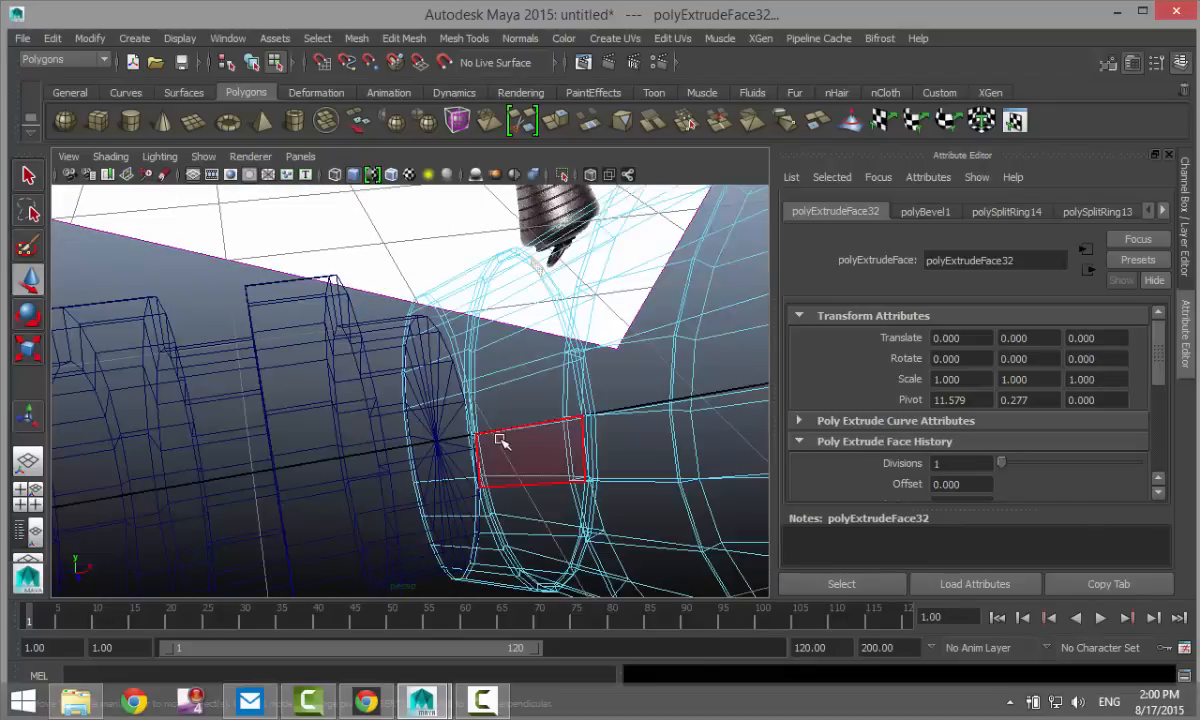
alt+drag(498, 392, 517, 423)
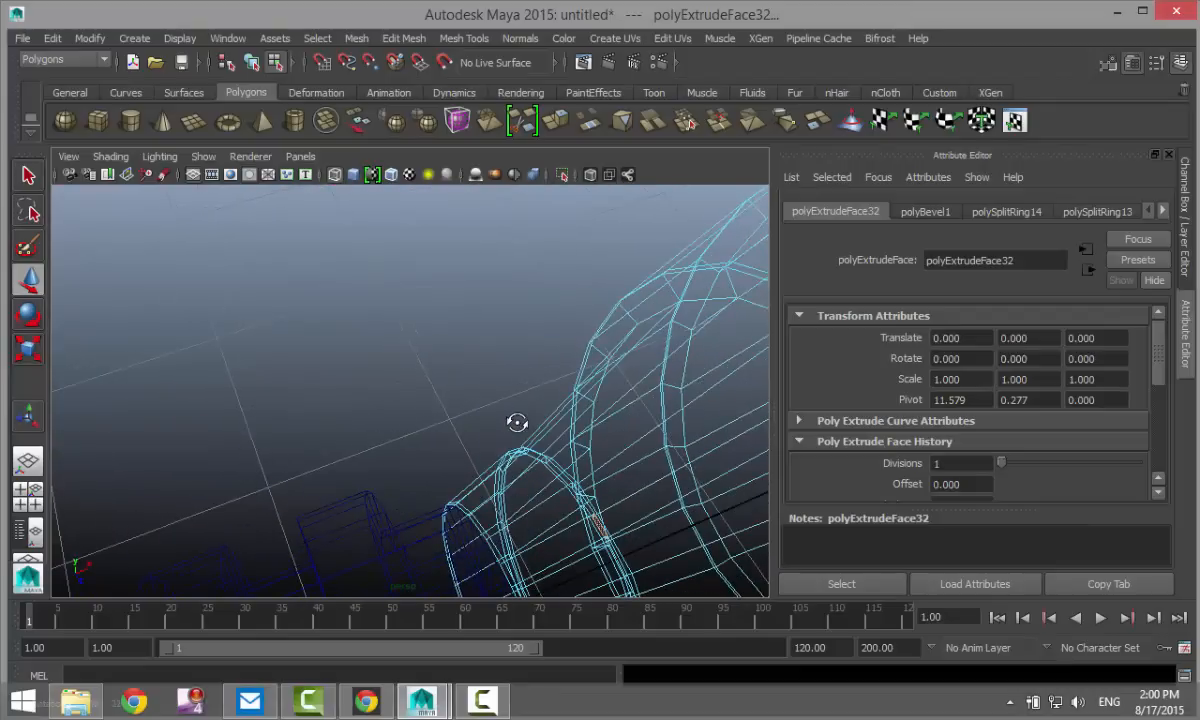
click(597, 528)
scroll(607, 556, up, 10)
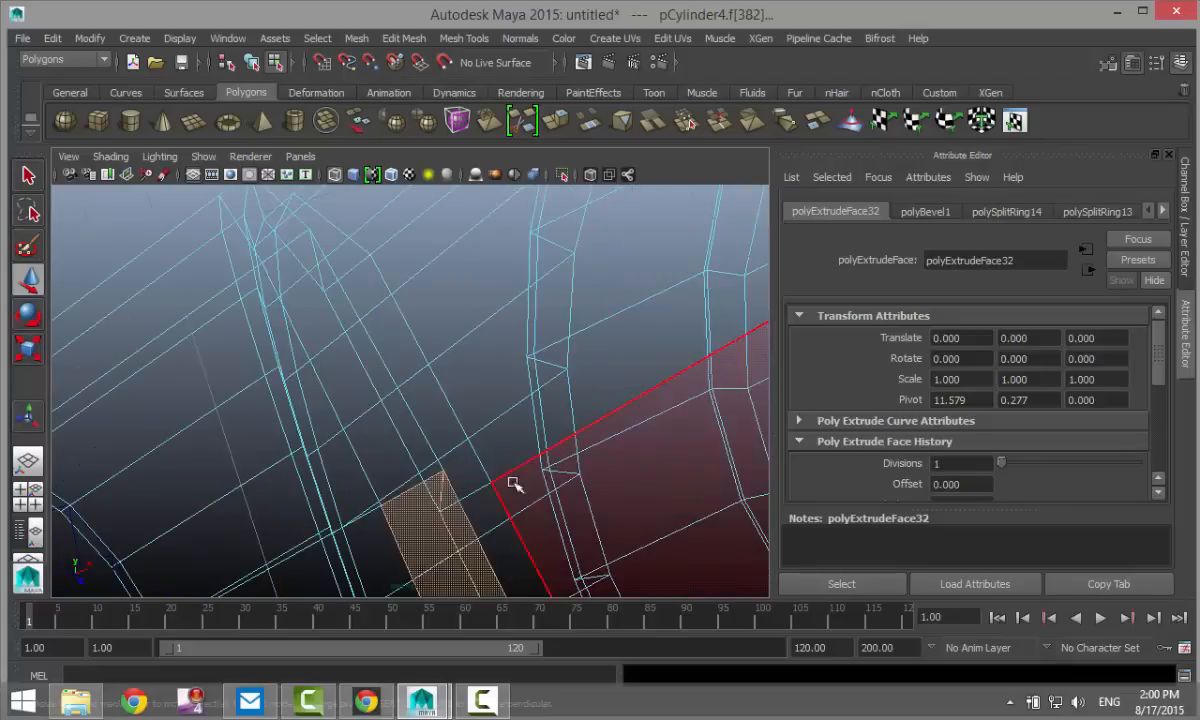
shift+click(428, 522)
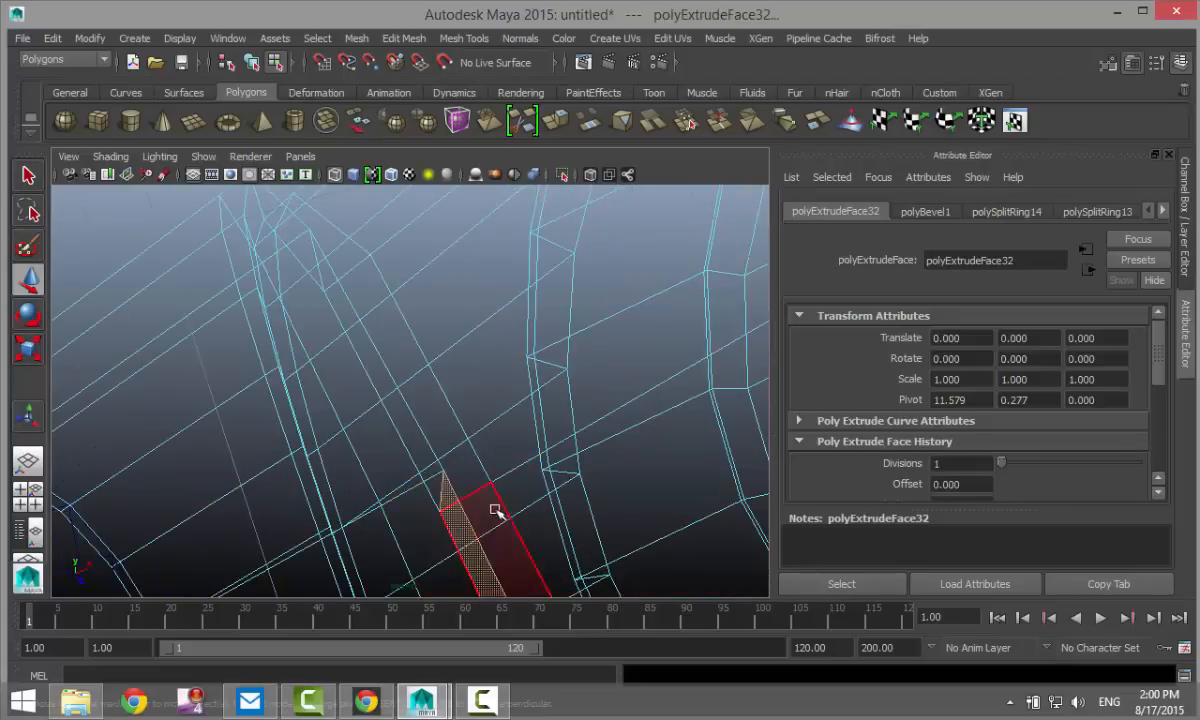
- Deselect the remaining narrow stray face inside the front collar area and return to shaded display
scroll(504, 509, down, 2)
scroll(504, 509, up, 2)
scroll(506, 508, up, 1)
scroll(509, 507, down, 1)
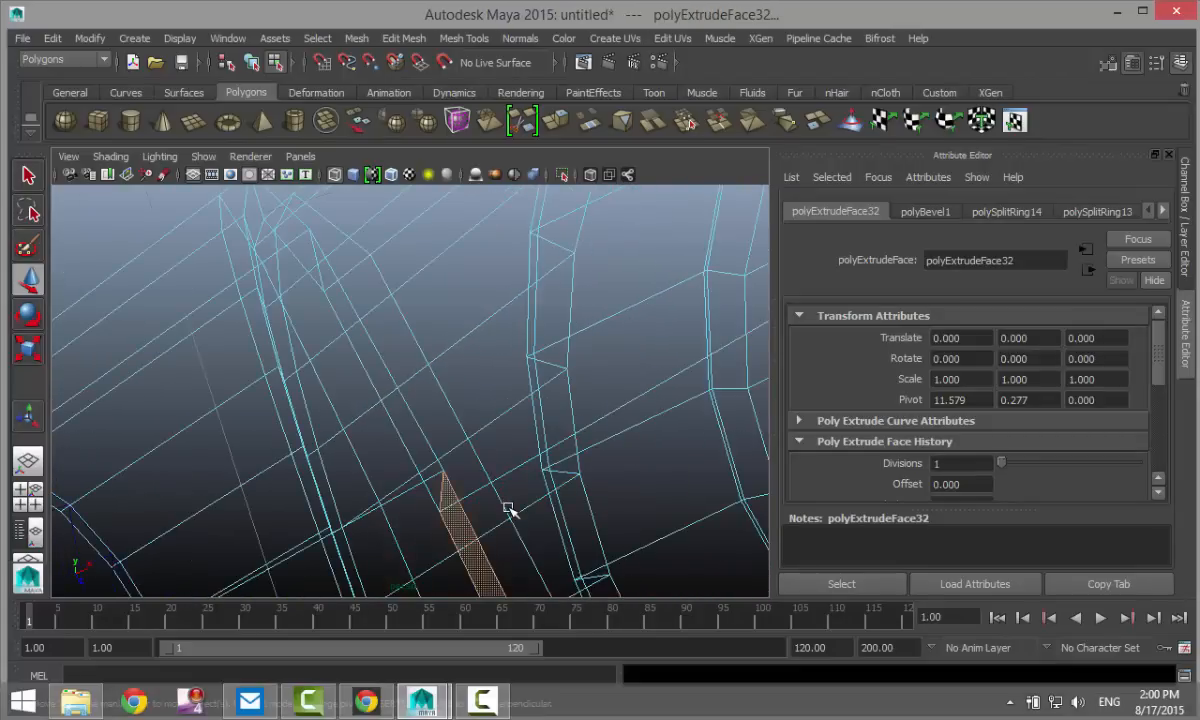
alt+drag(533, 516, 410, 503)
scroll(238, 407, down, 2)
alt+middle_drag(430, 448, 468, 445)
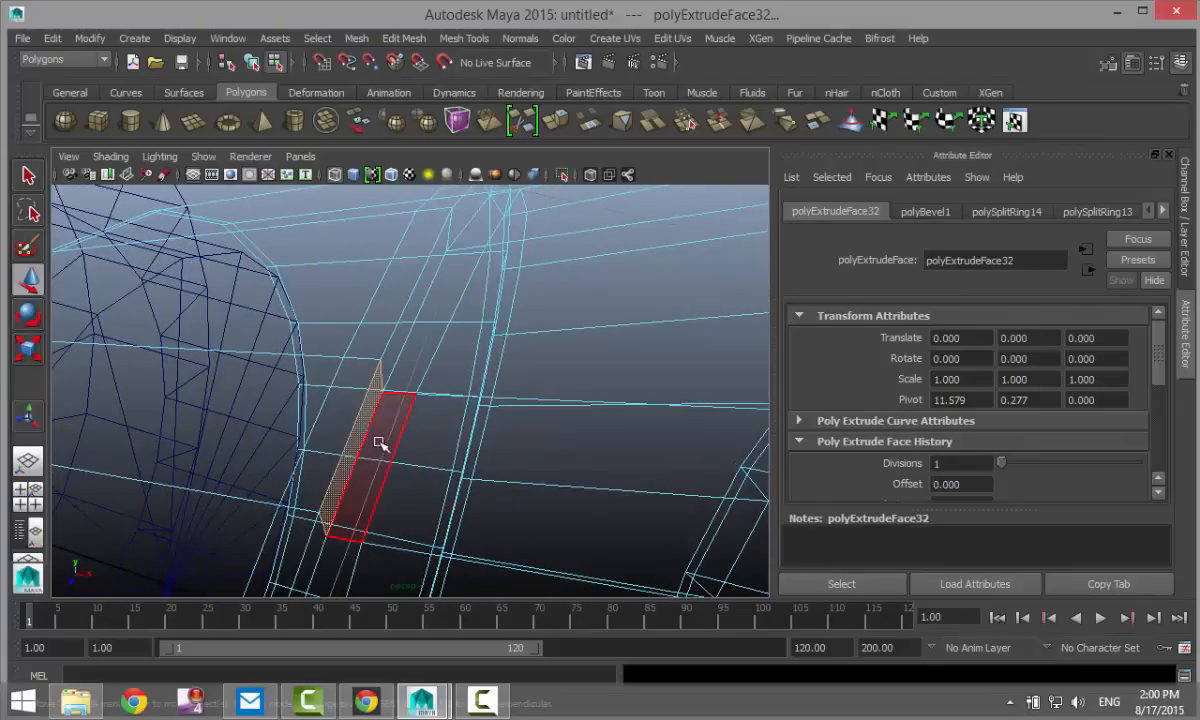
shift+click(363, 436)
alt+drag(363, 436, 429, 456)
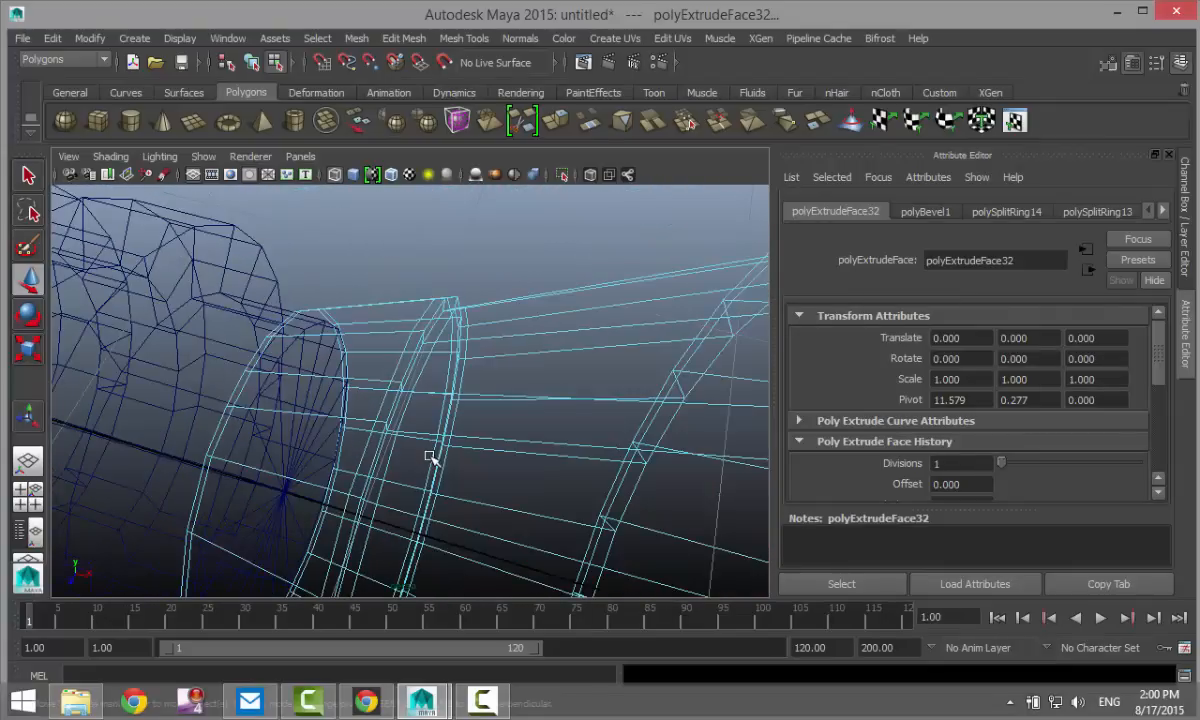
scroll(429, 456, down, 10)
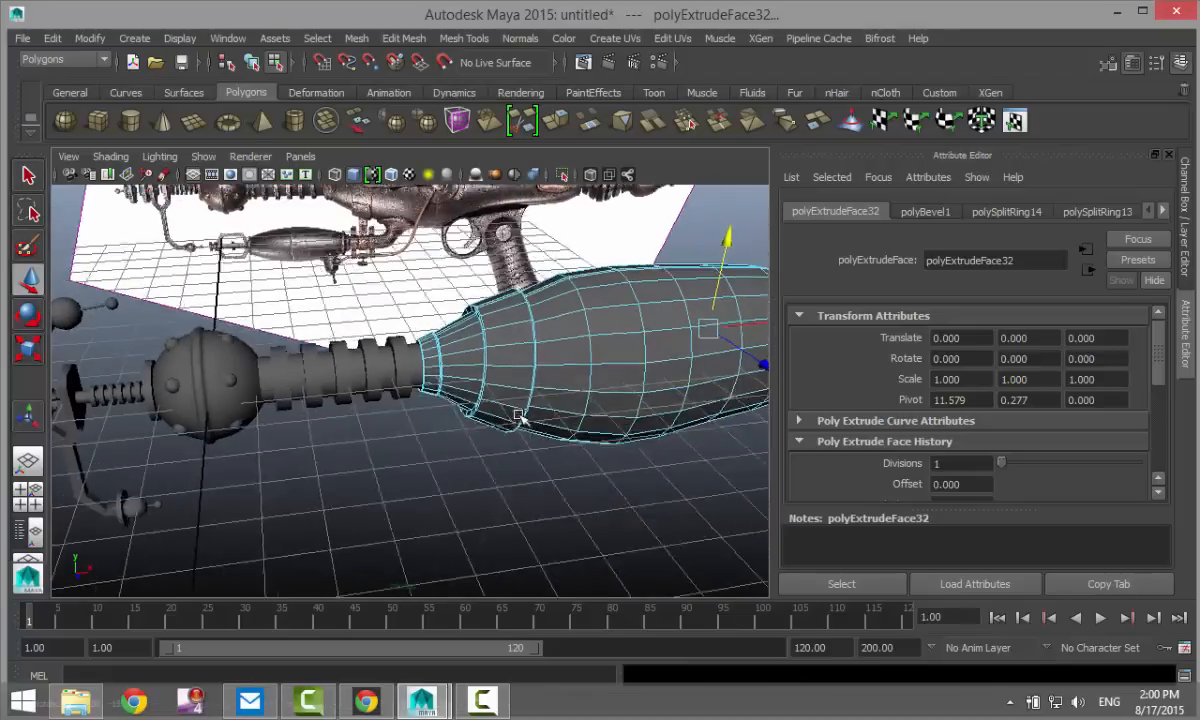
- Try raising the strip vertically by about 0.94 units, view it from the side and undo the move
alt+drag(519, 418, 519, 479)
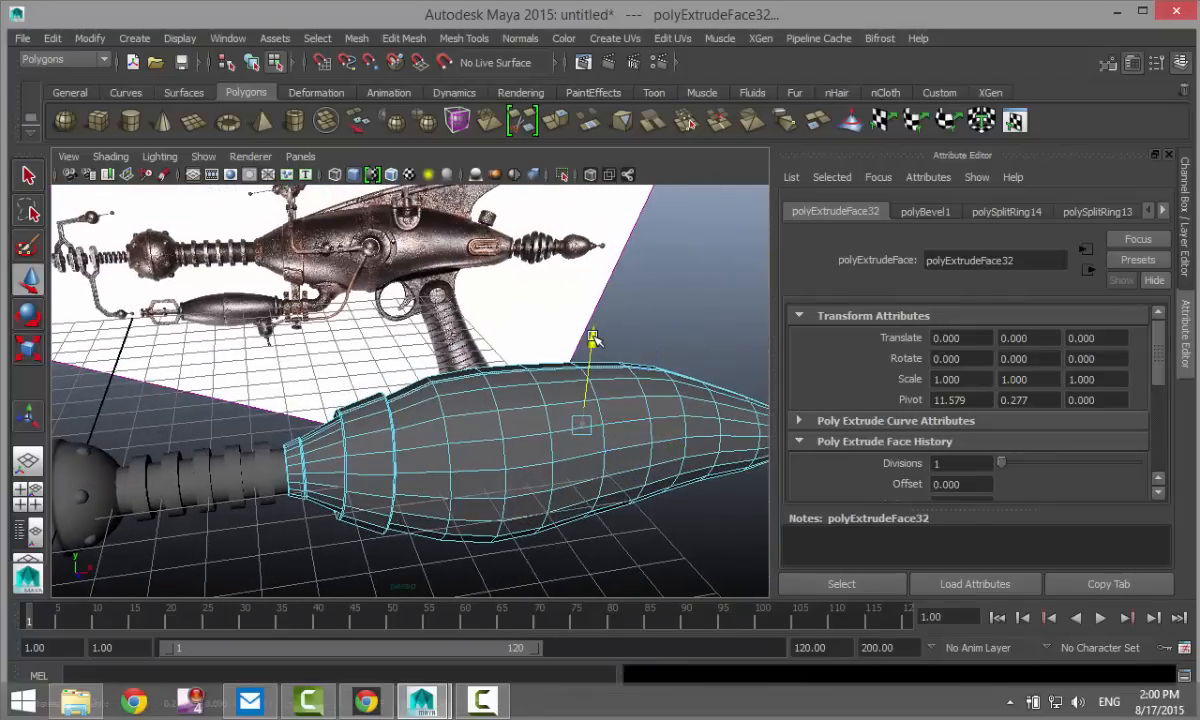
drag(596, 345, 610, 302)
alt+drag(593, 385, 427, 392)
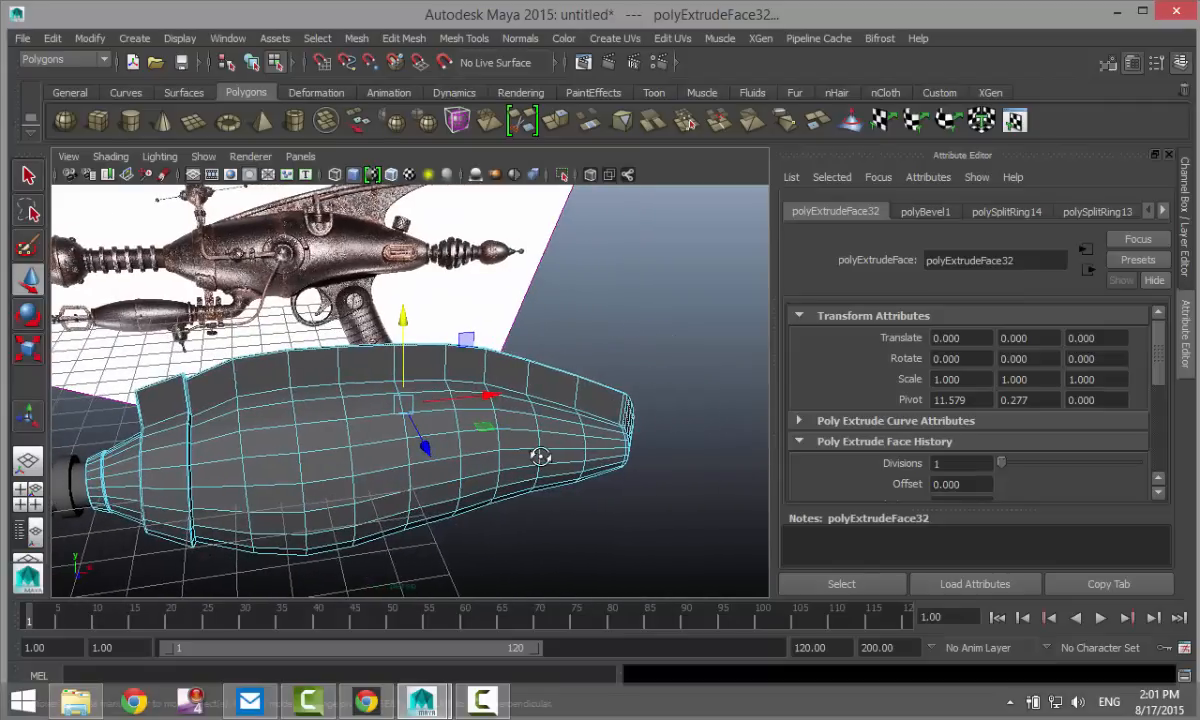
alt+drag(540, 456, 510, 461)
key(ctrl+z)
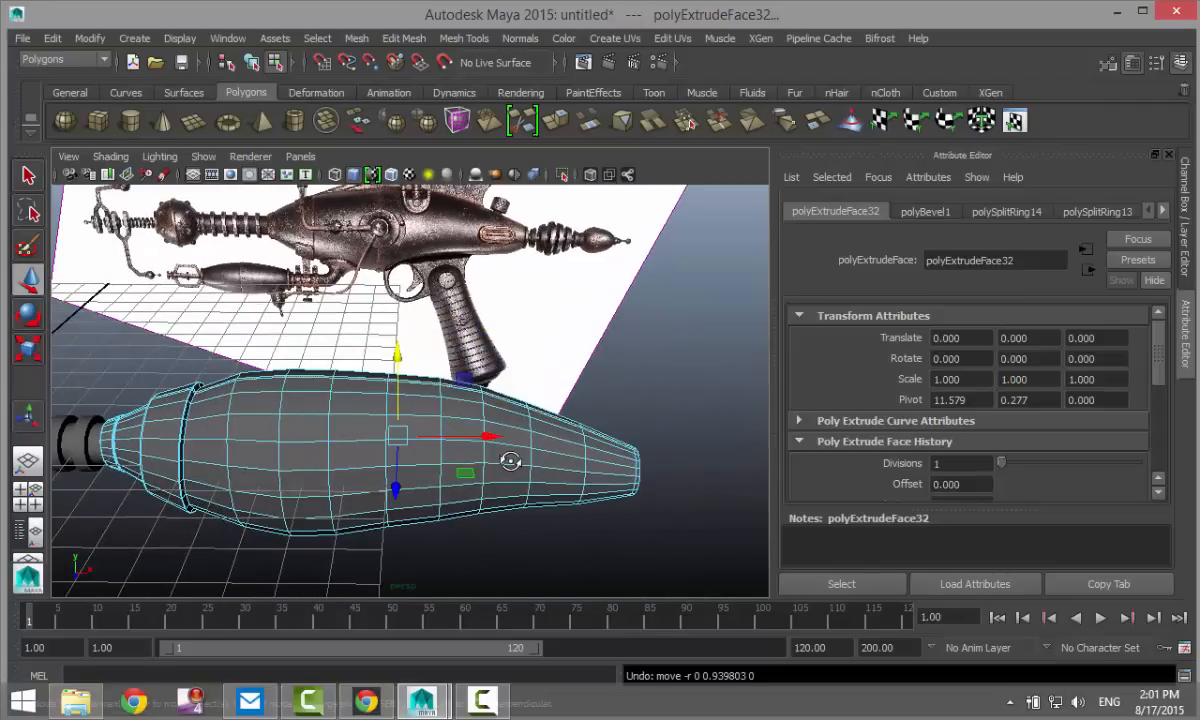
- Compare the main body and strip with the reference image in the front view, and return to the perspective view
alt+drag(555, 483, 553, 461)
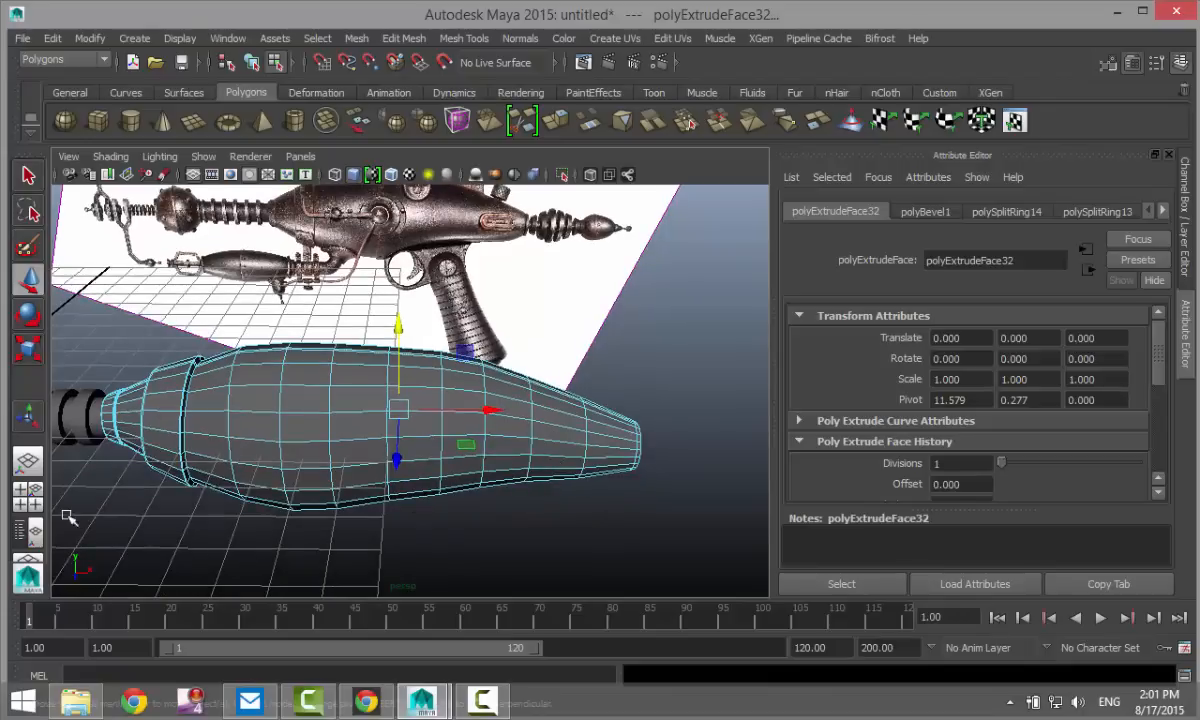
click(27, 490)
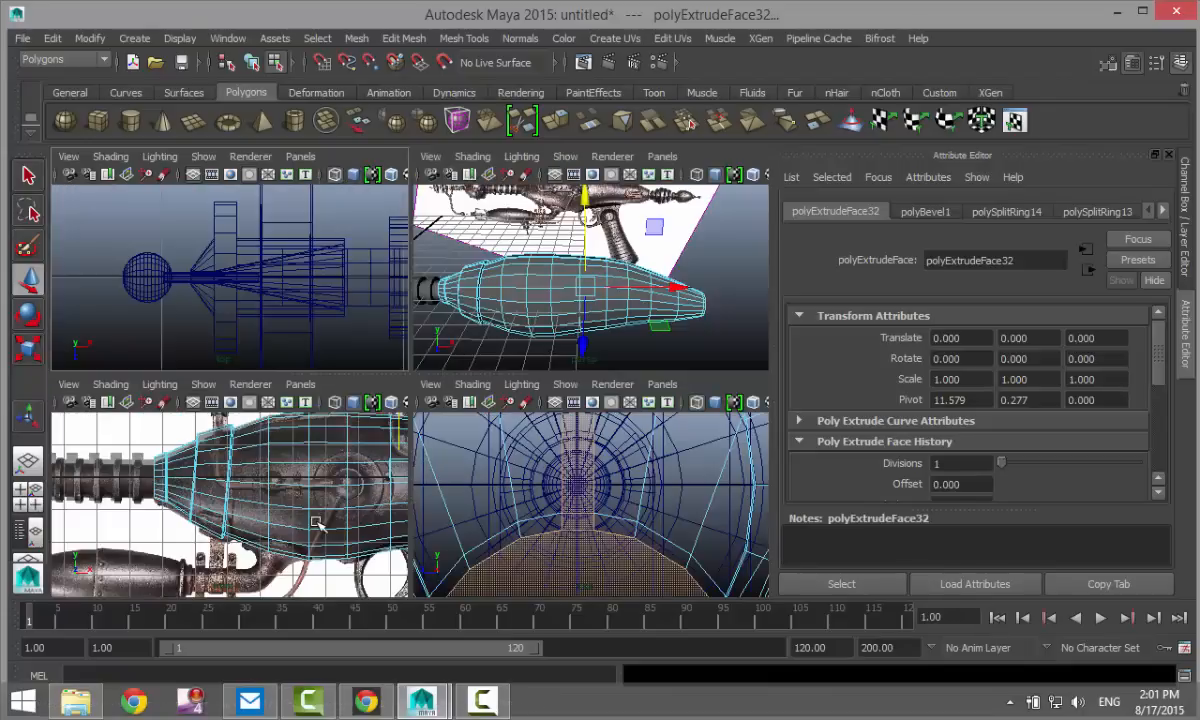
key(space)
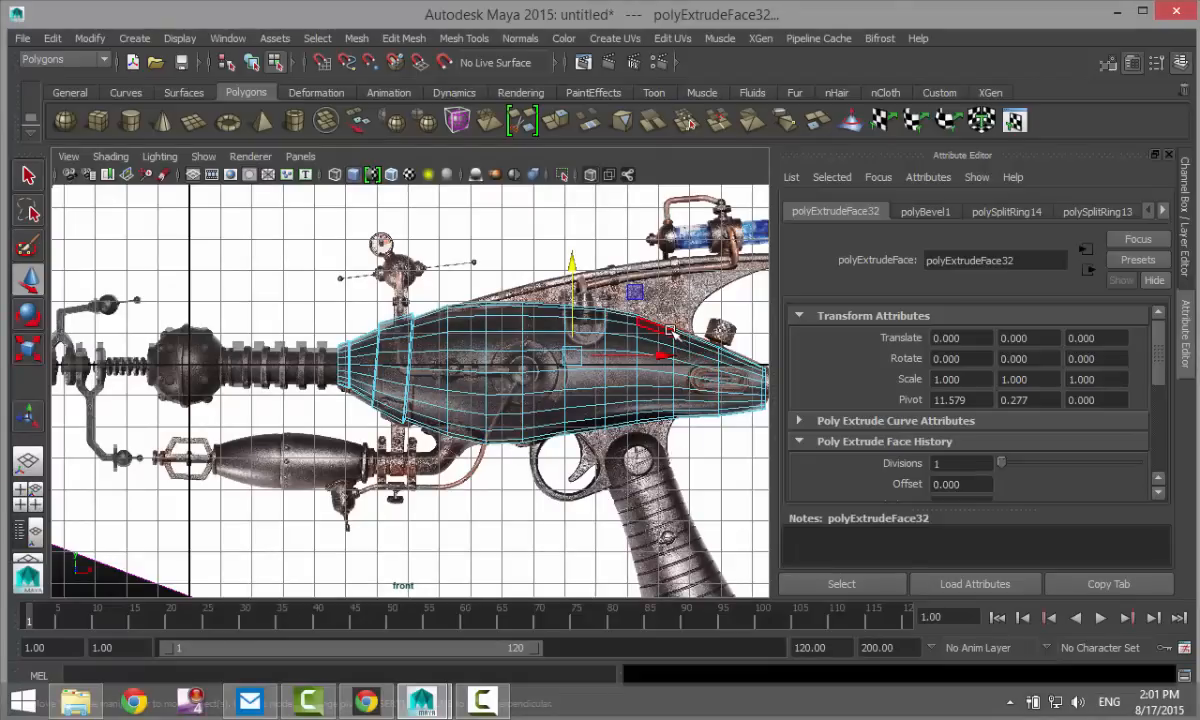
click(29, 491)
key(space)
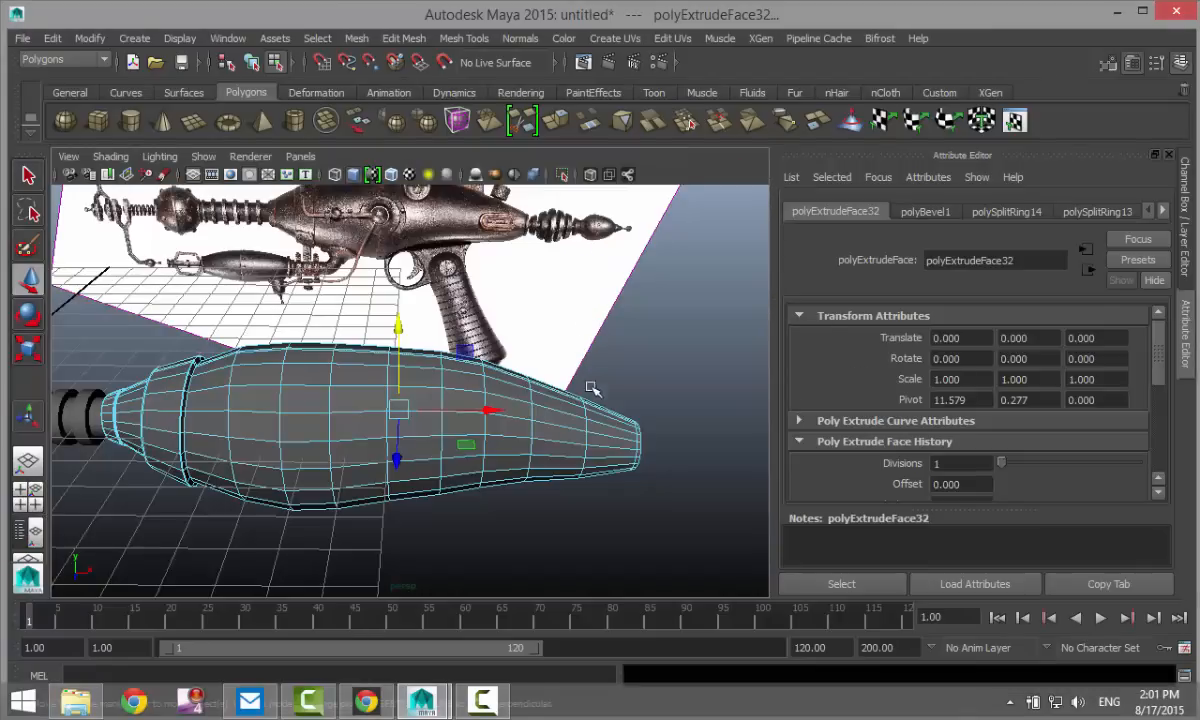
- Deselect the rear end cap and the last strip faces at the body's tapered rear end
alt+drag(591, 388, 521, 408)
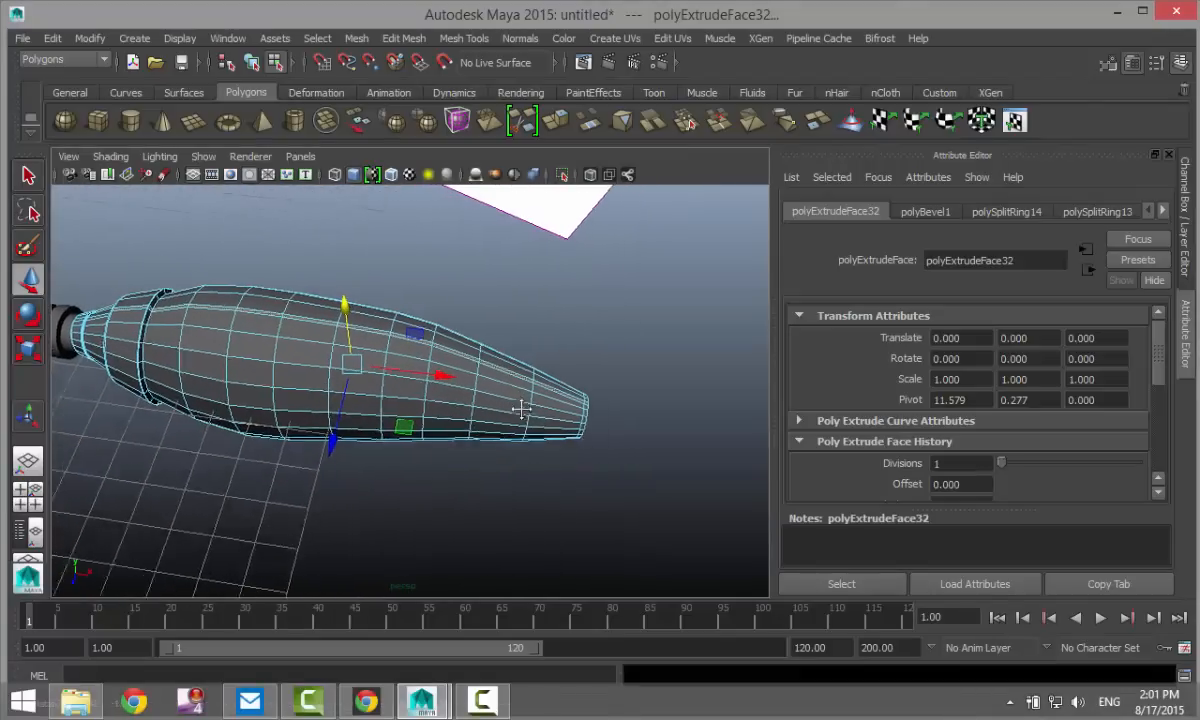
alt+middle_drag(521, 408, 515, 404)
scroll(535, 425, up, 3)
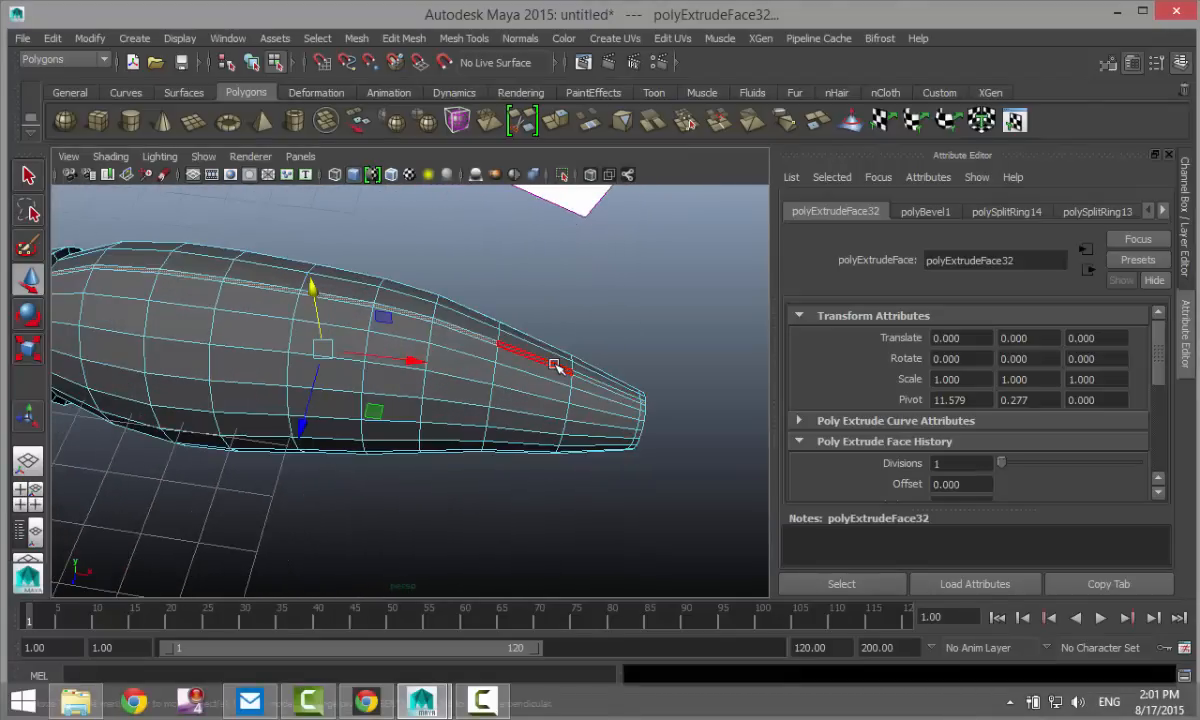
alt+drag(637, 470, 432, 388)
scroll(493, 429, up, 5)
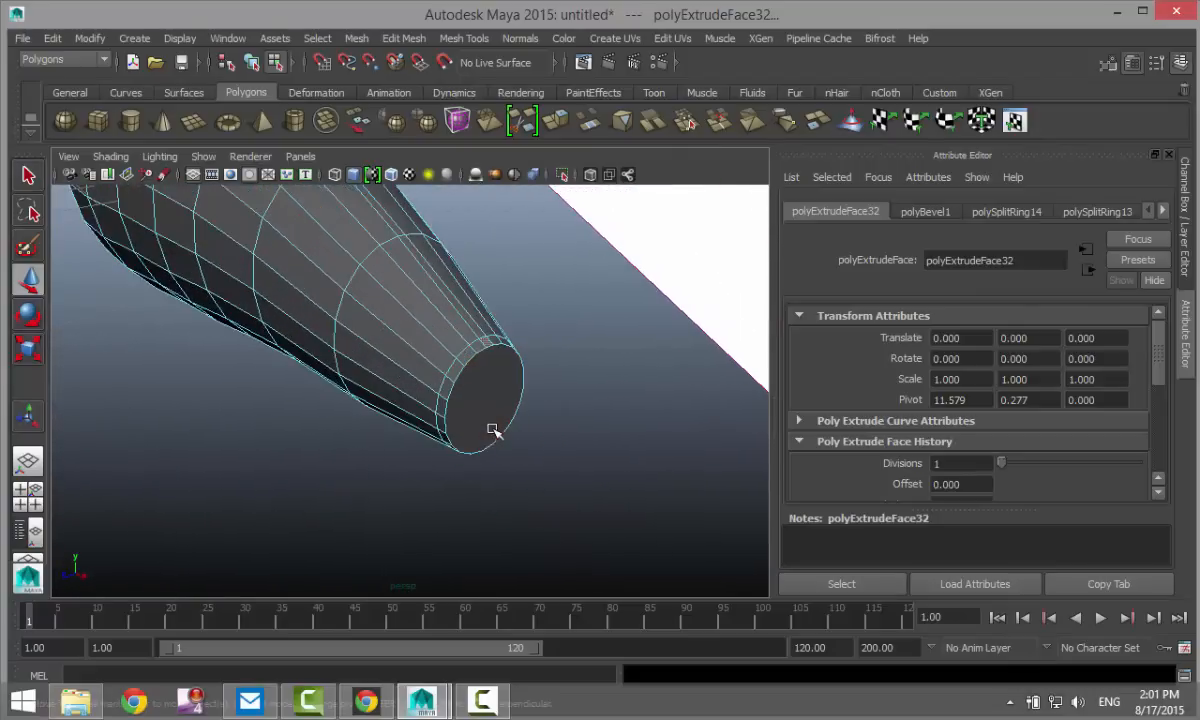
scroll(443, 398, down, 5)
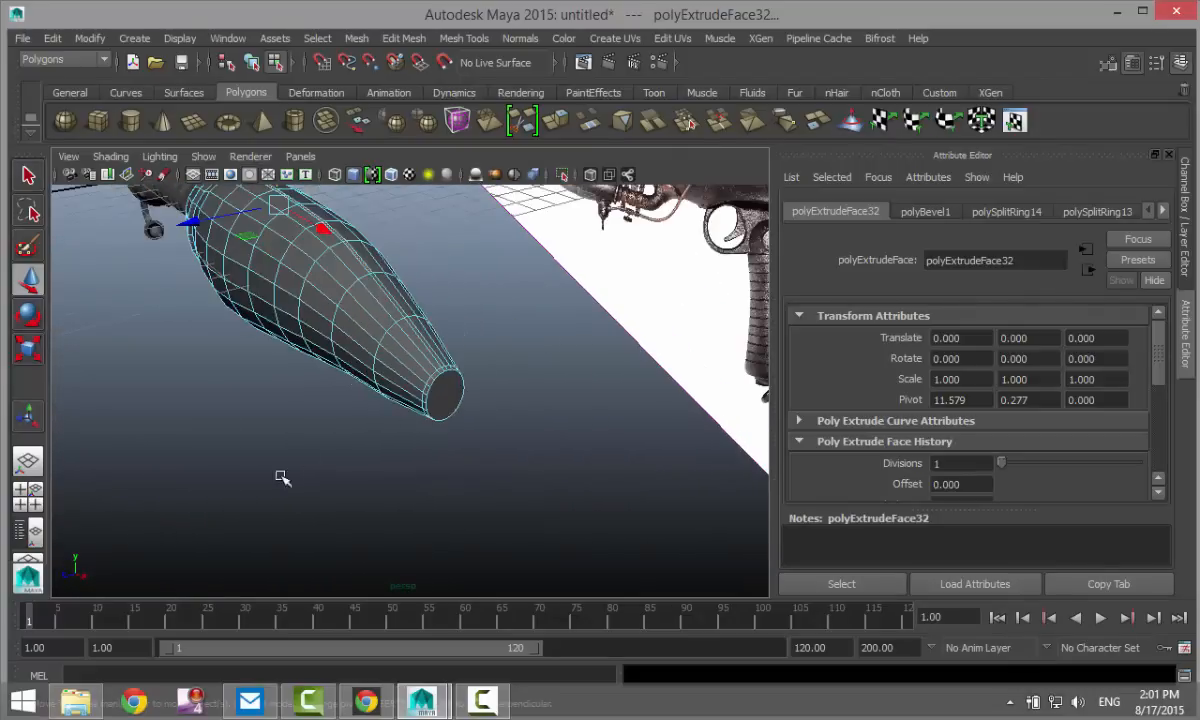
alt+drag(88, 520, 163, 533)
alt+middle_drag(186, 531, 235, 549)
alt+drag(235, 549, 351, 461)
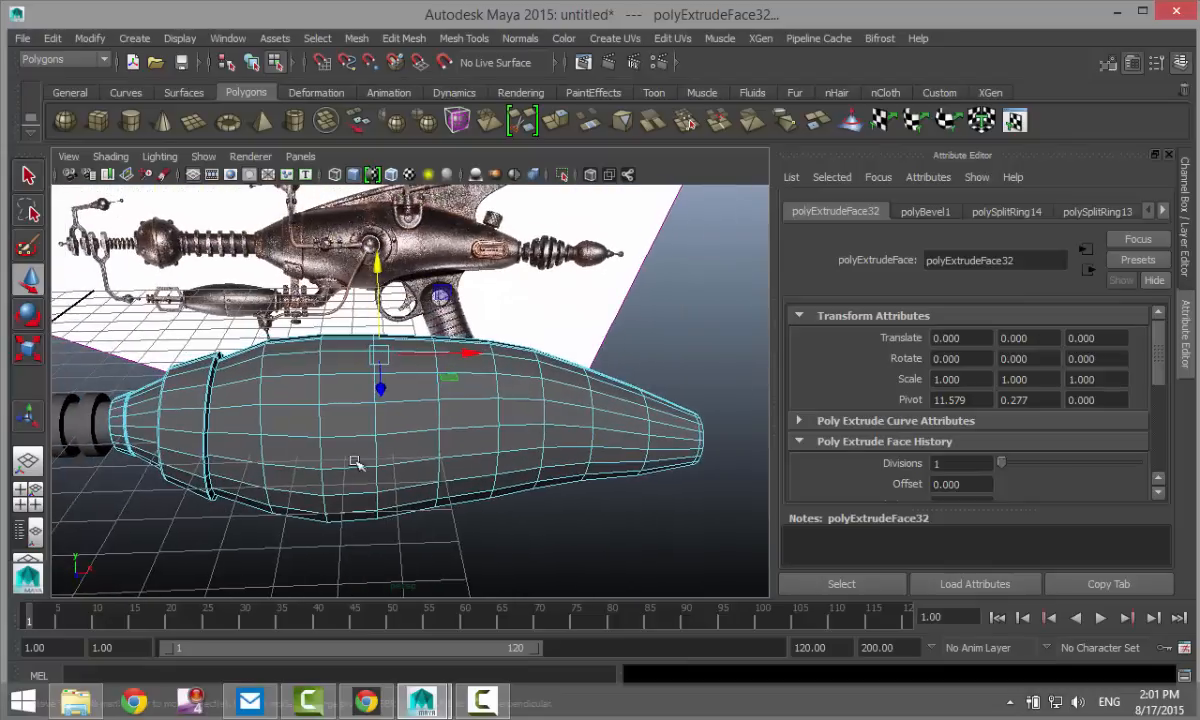
- Try raising the shortened strip vertically by about 0.74 units and undo the move
drag(387, 252, 390, 232)
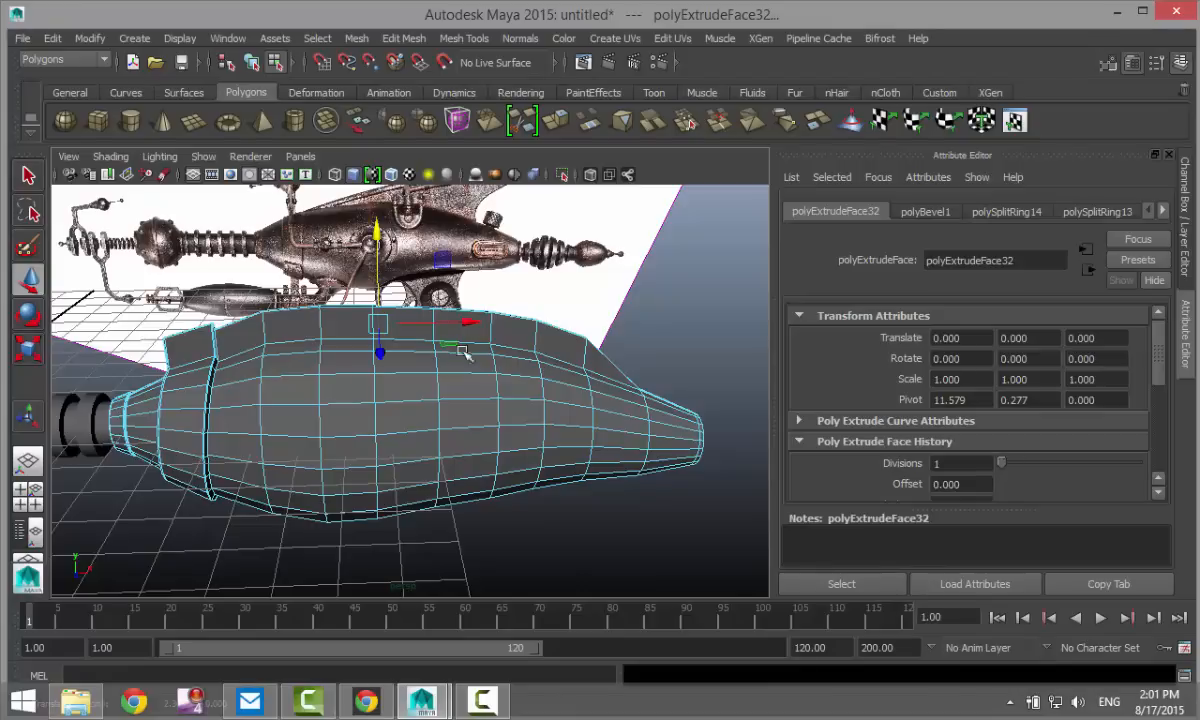
drag(438, 373, 495, 396)
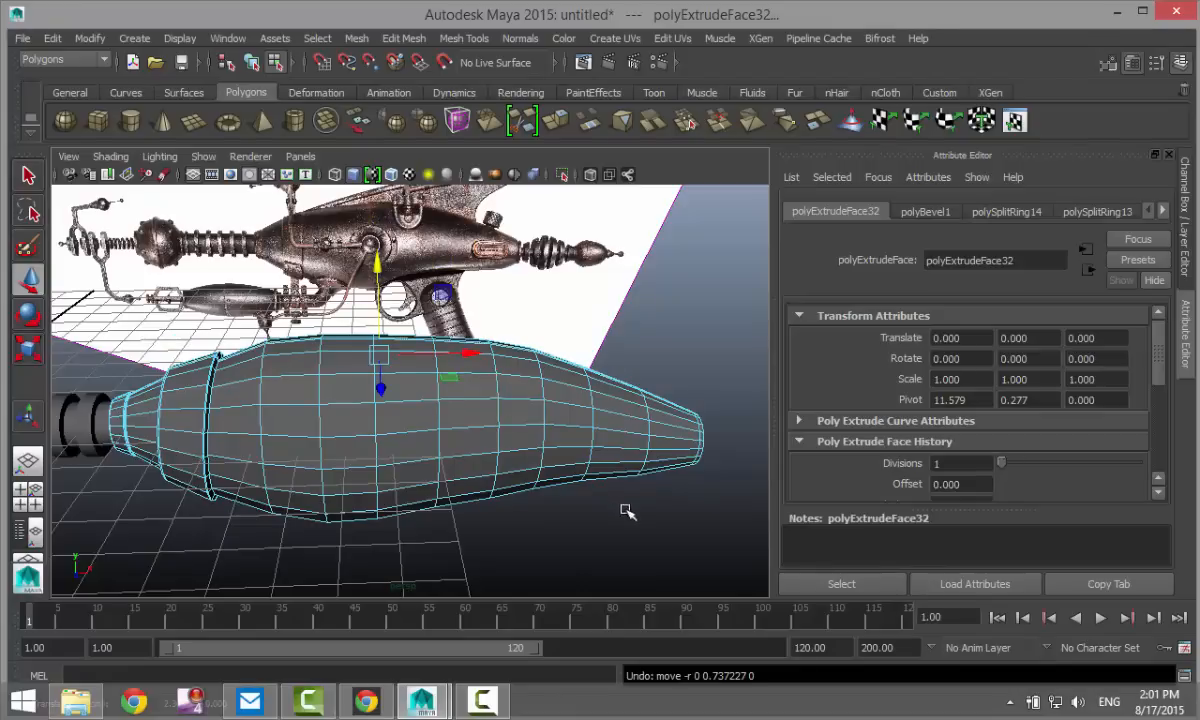
- Deselect the rearmost remaining strip face and raise the rest of the strip vertically above the main body as a fin
alt+drag(624, 509, 525, 541)
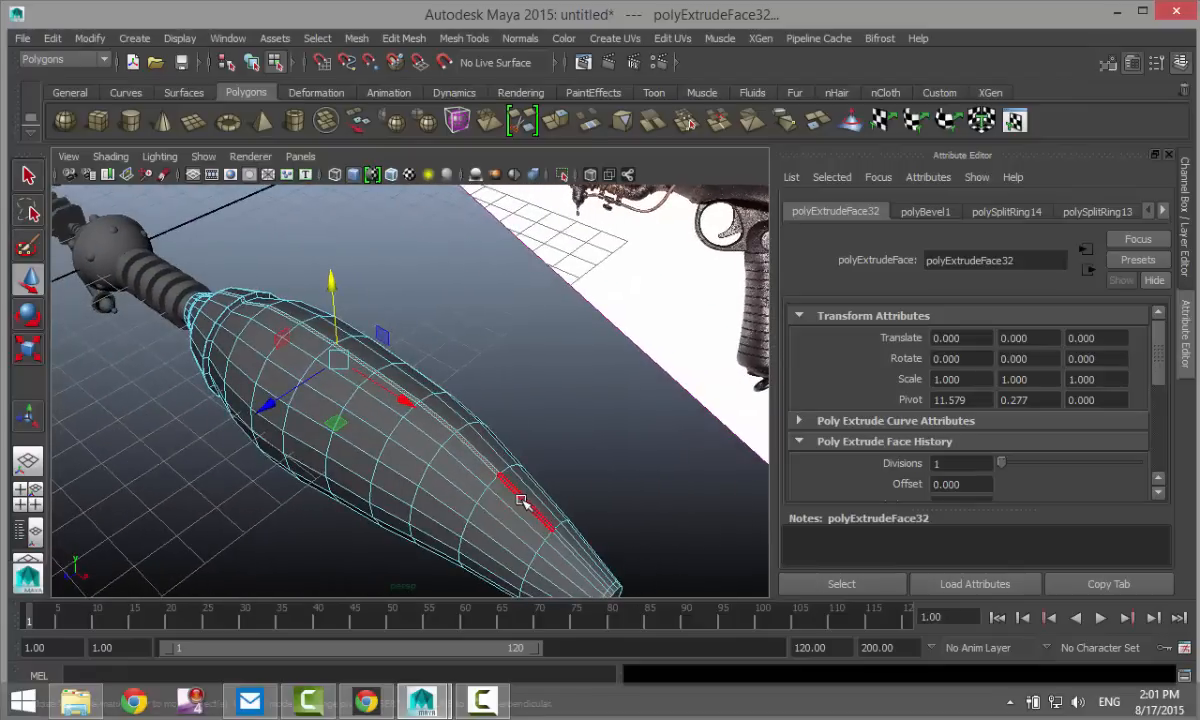
ctrl+click(495, 474)
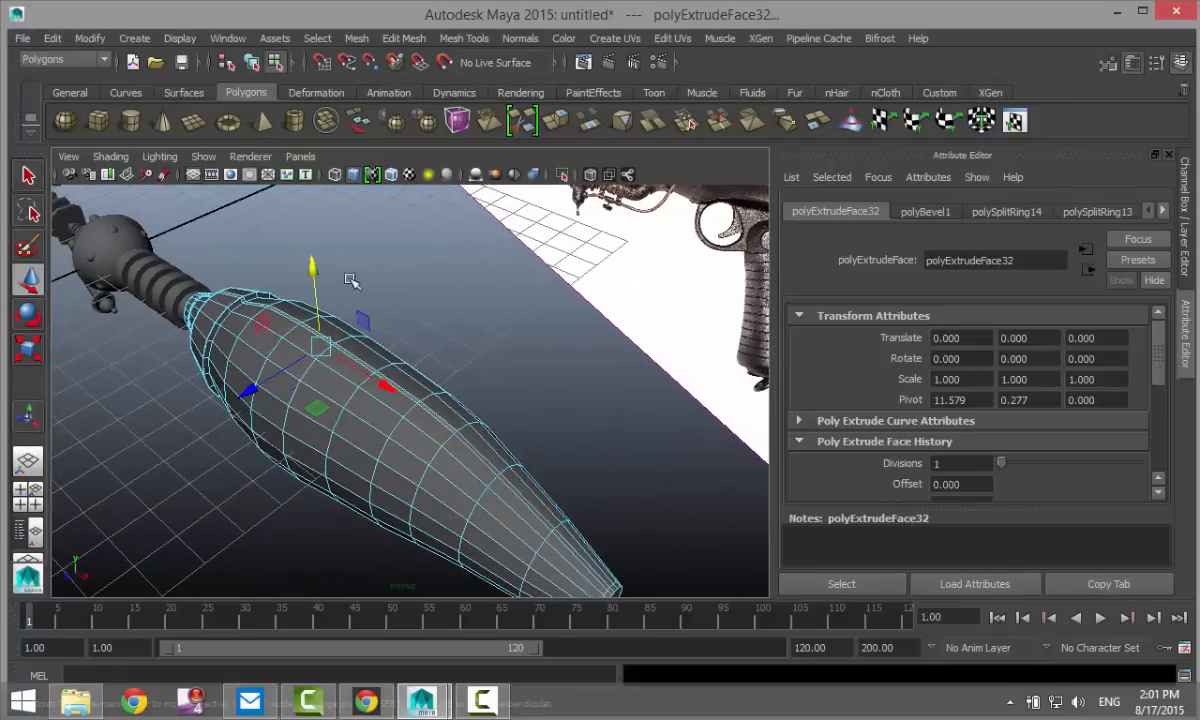
drag(311, 266, 375, 370)
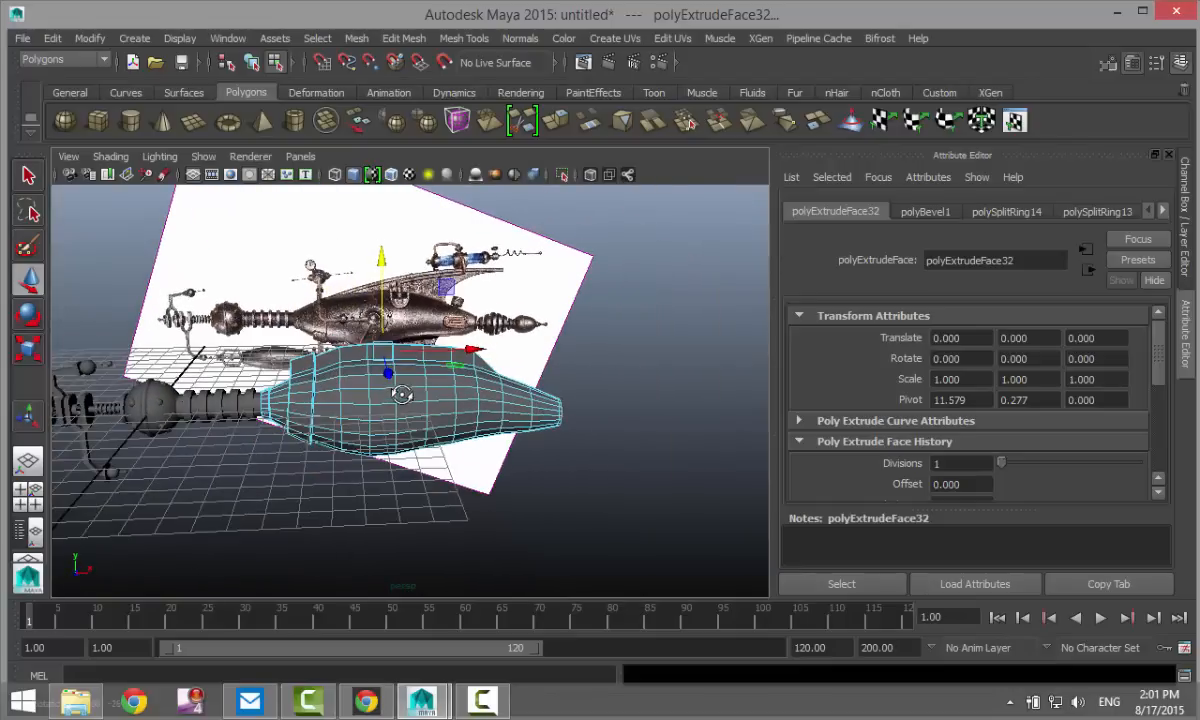
alt+middle_drag(390, 406, 396, 457)
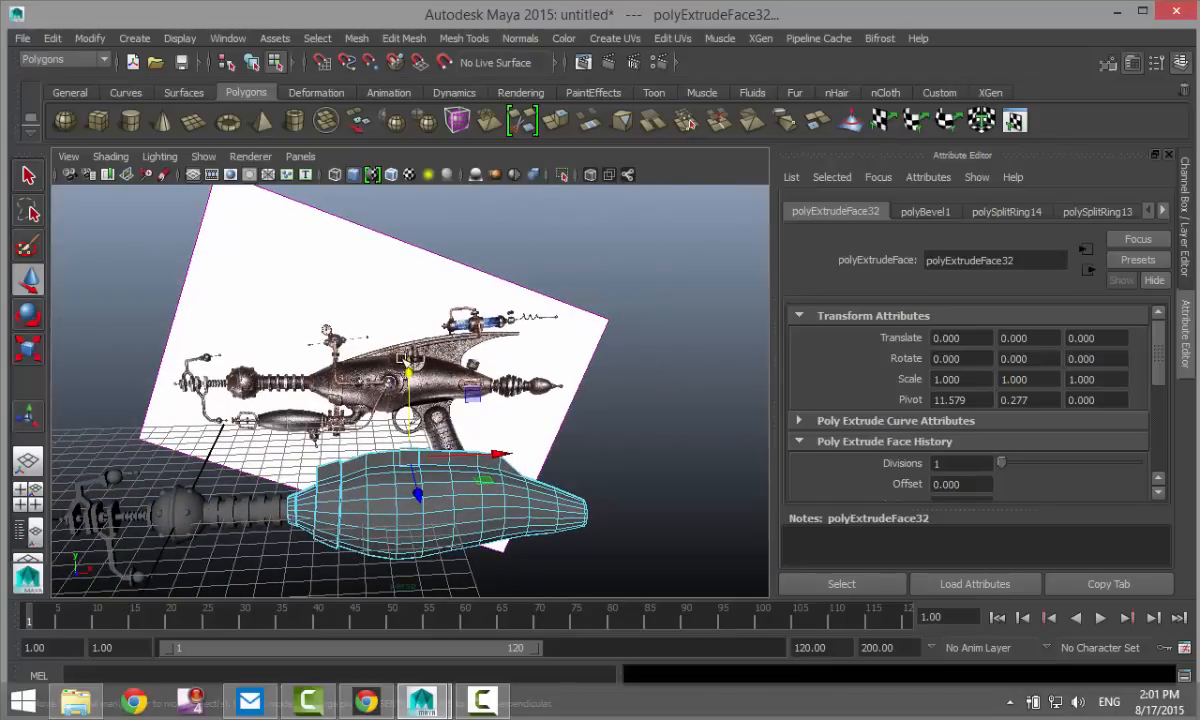
drag(406, 368, 408, 352)
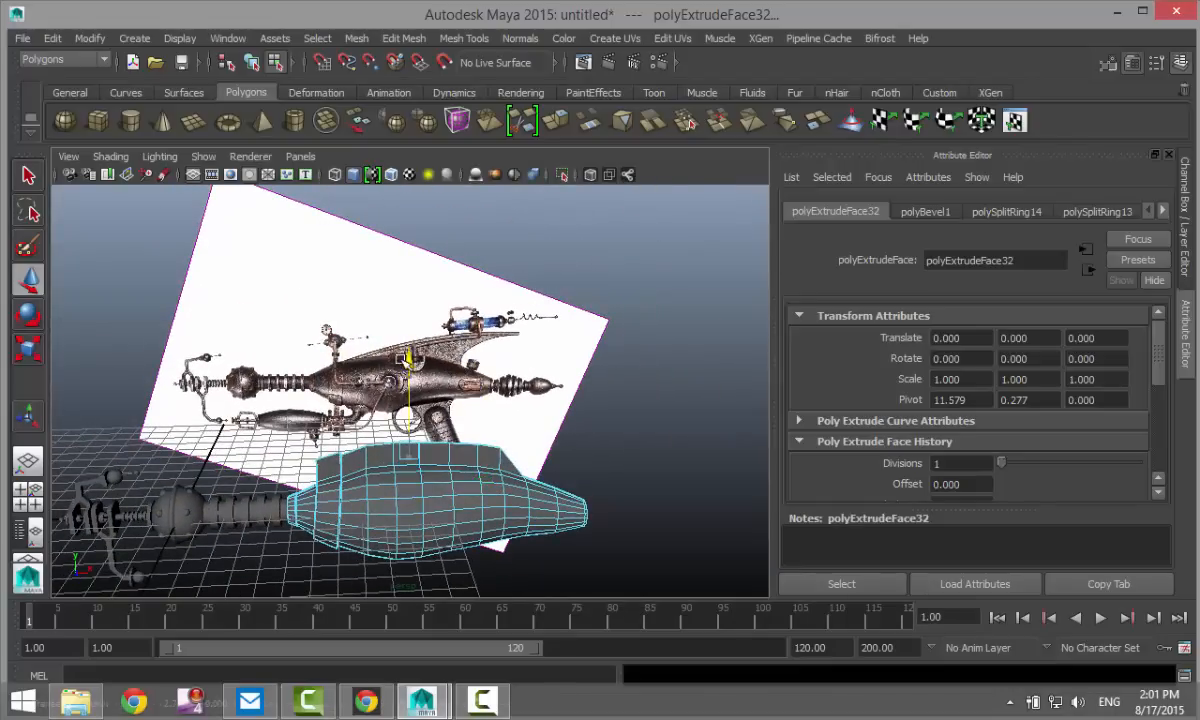
- In the front view, shift the raised fin's top faces rearward along X so they slant like the reference fin
click(28, 497)
key(space)
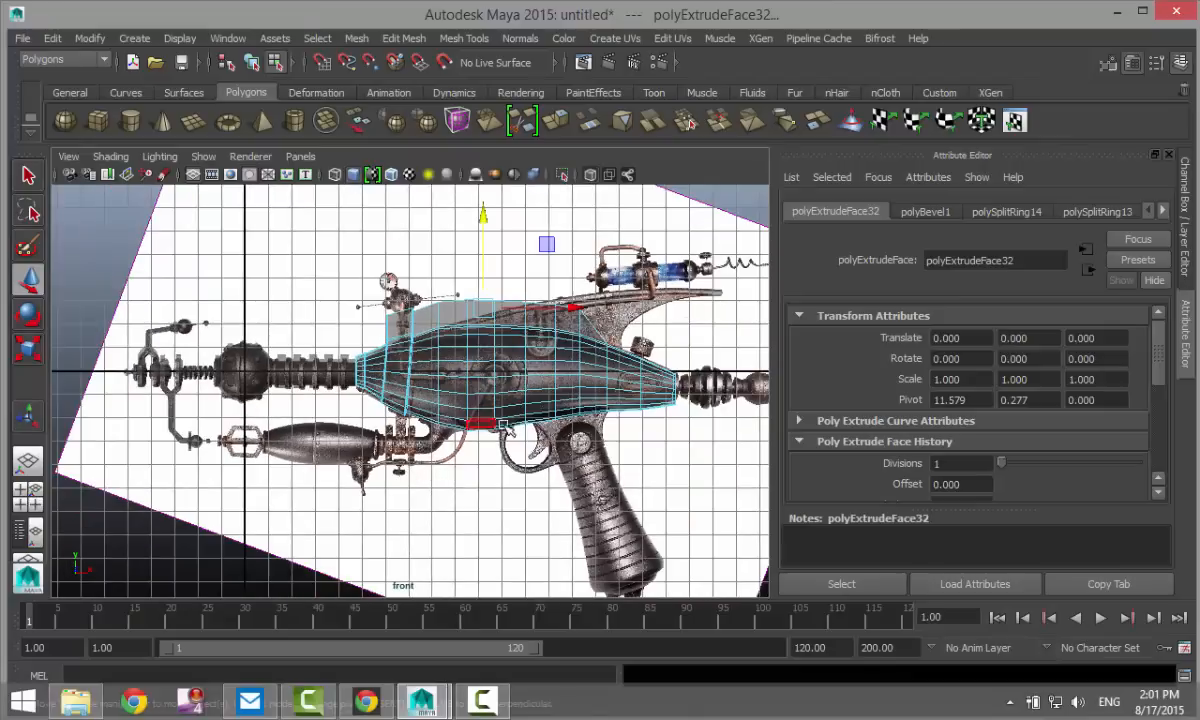
drag(580, 312, 617, 316)
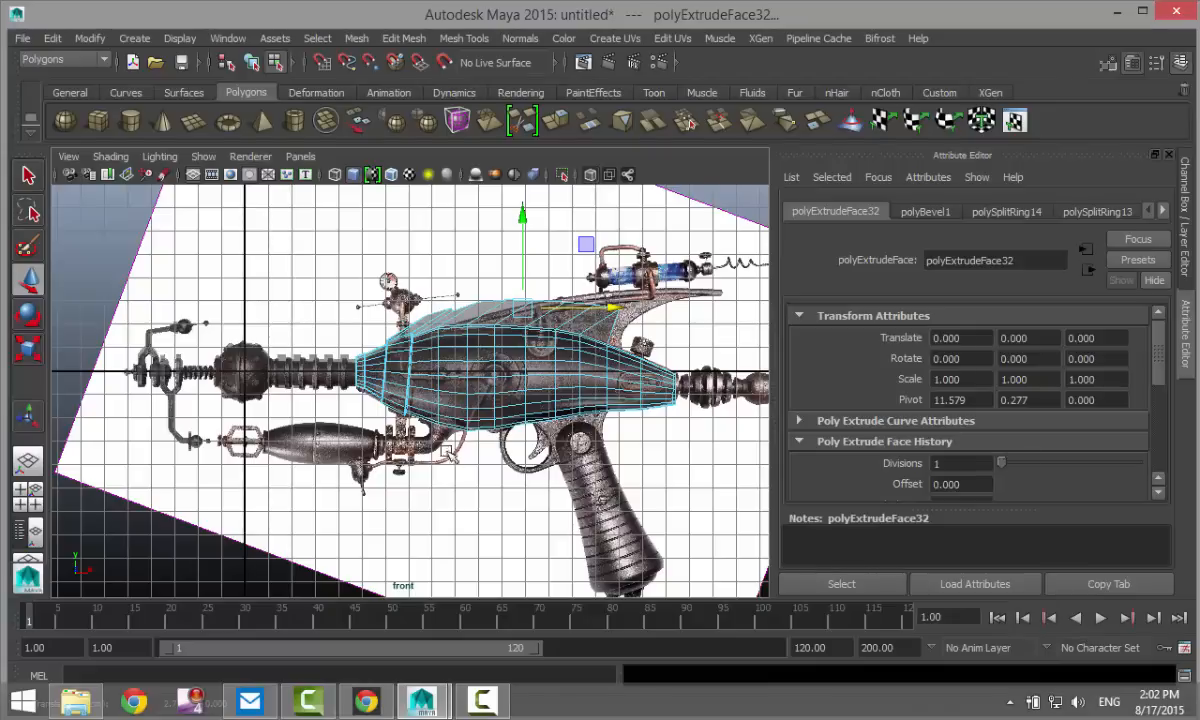
- Return to the perspective view and undo the fin's rearward shift and vertical raise
scroll(440, 330, up, 4)
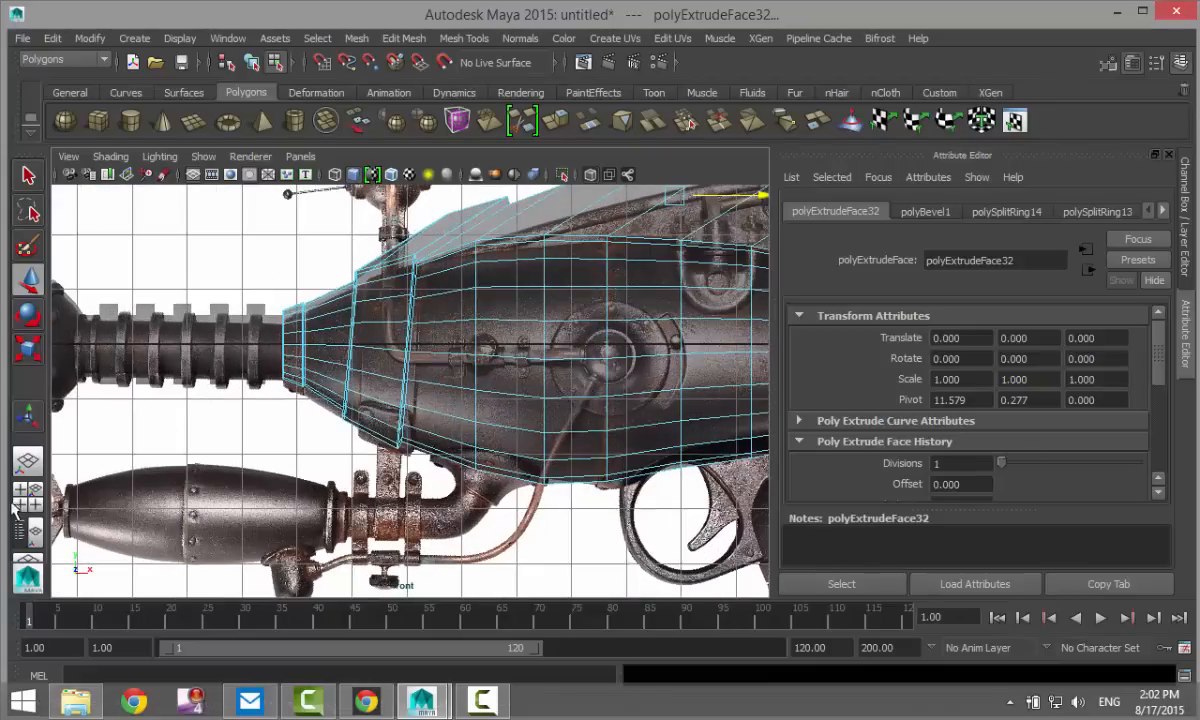
click(28, 463)
key(space)
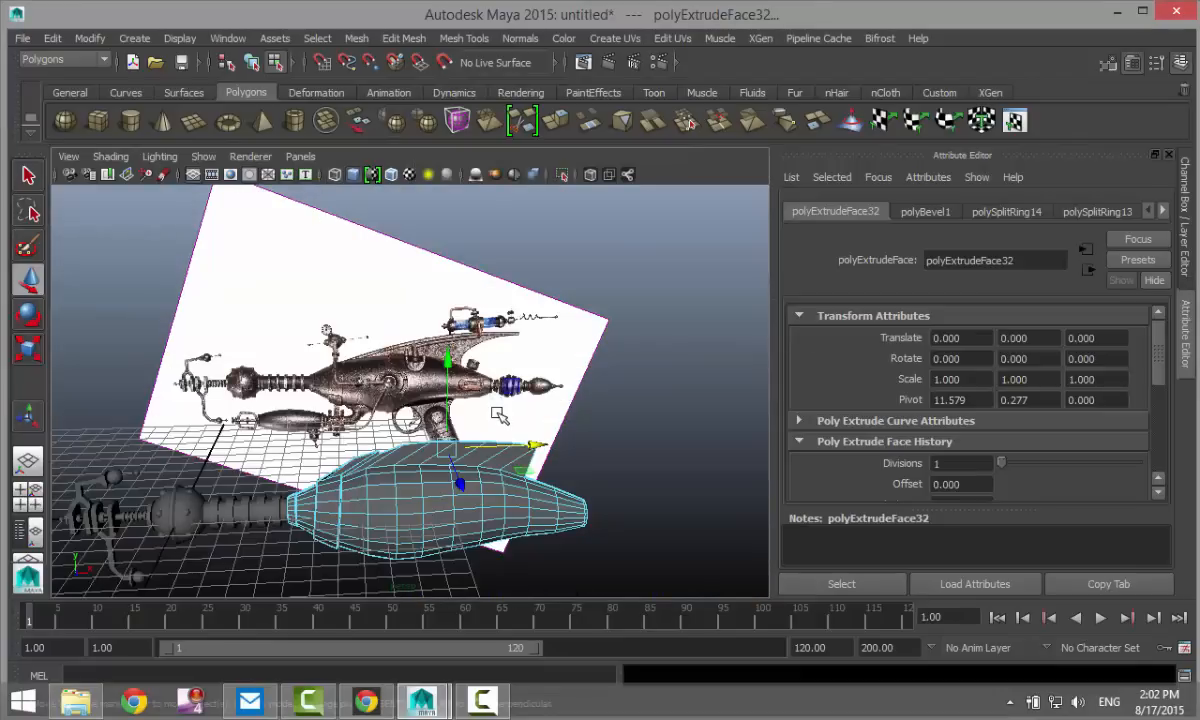
key(ctrl+z)
key(ctrl+z)
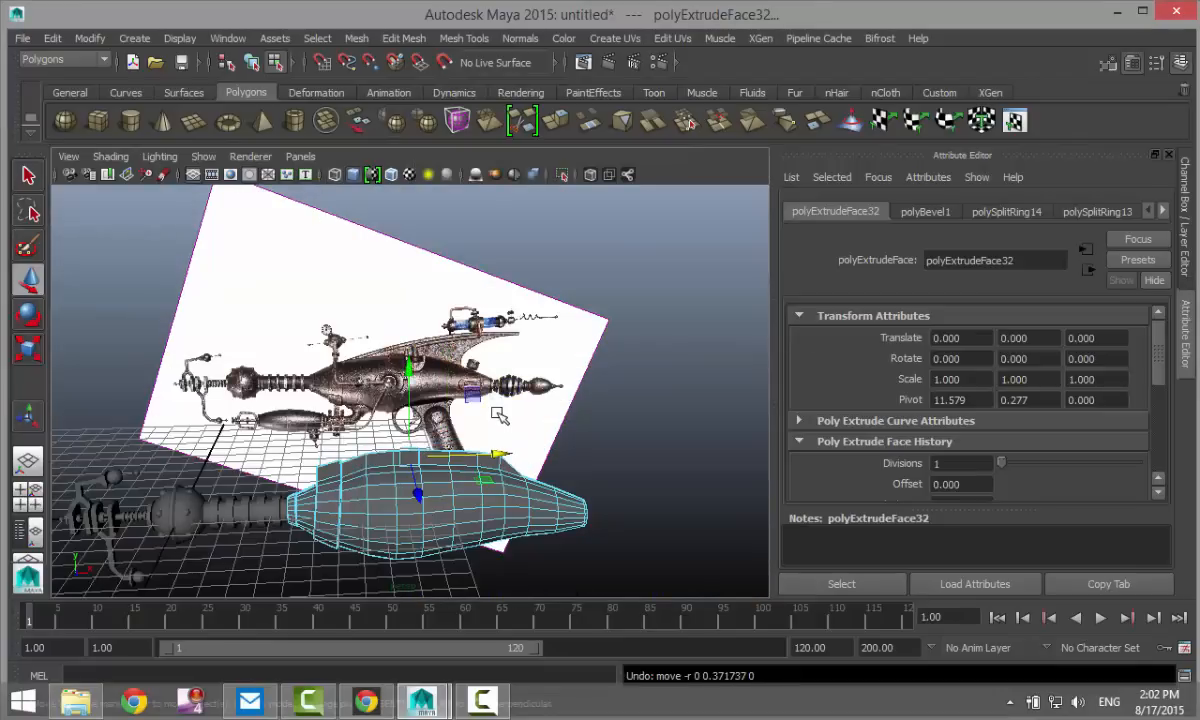
key(ctrl+z)
scroll(472, 447, up, 3)
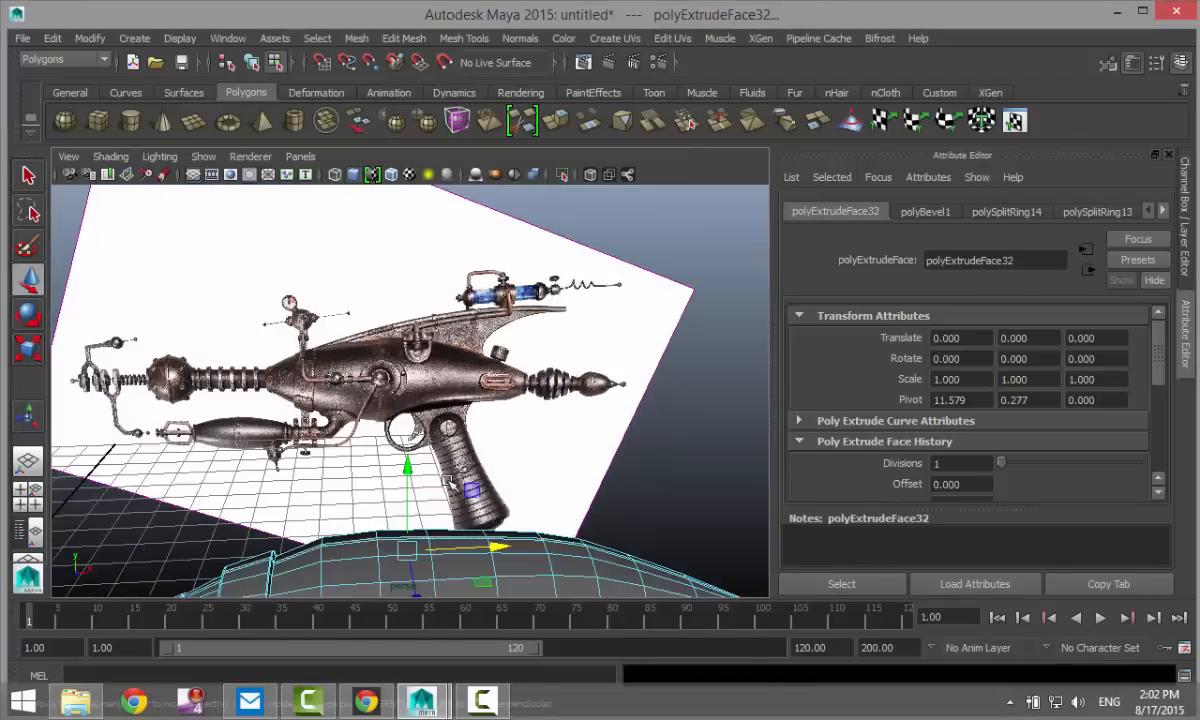
- Examine the top strip's front end at the raised ring, try raising the strip vertically, and undo the move
alt+middle_drag(436, 408, 495, 297)
alt+drag(495, 297, 508, 420)
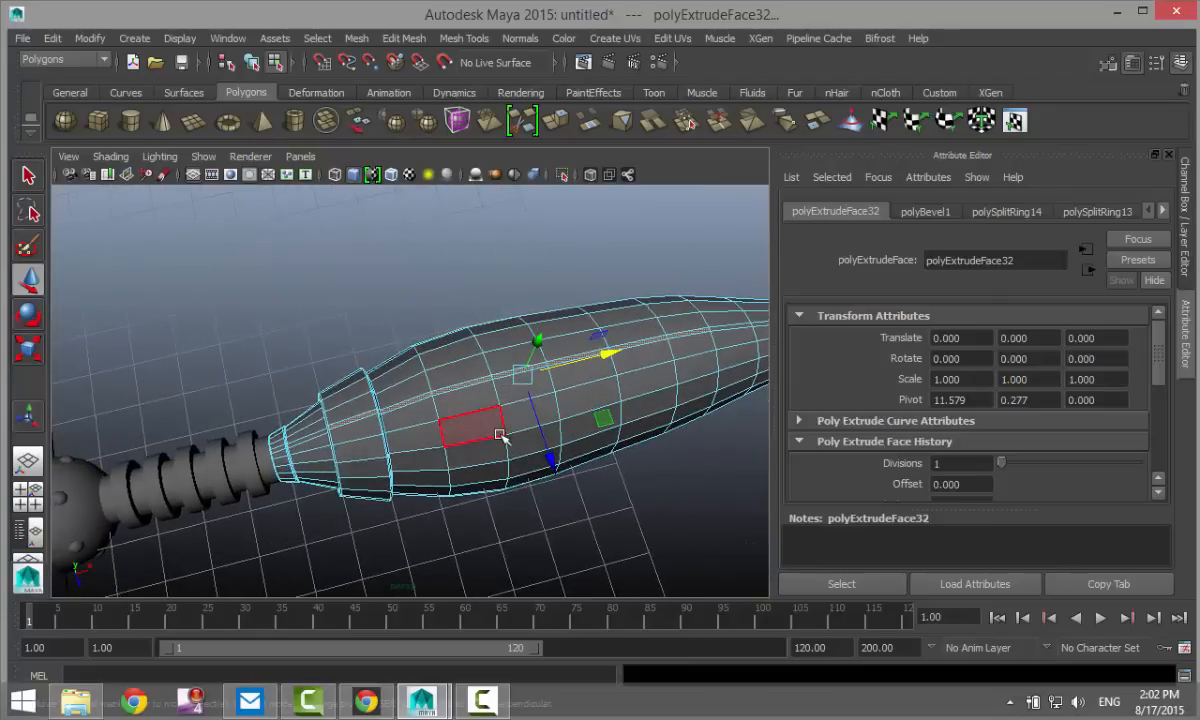
scroll(502, 436, up, 5)
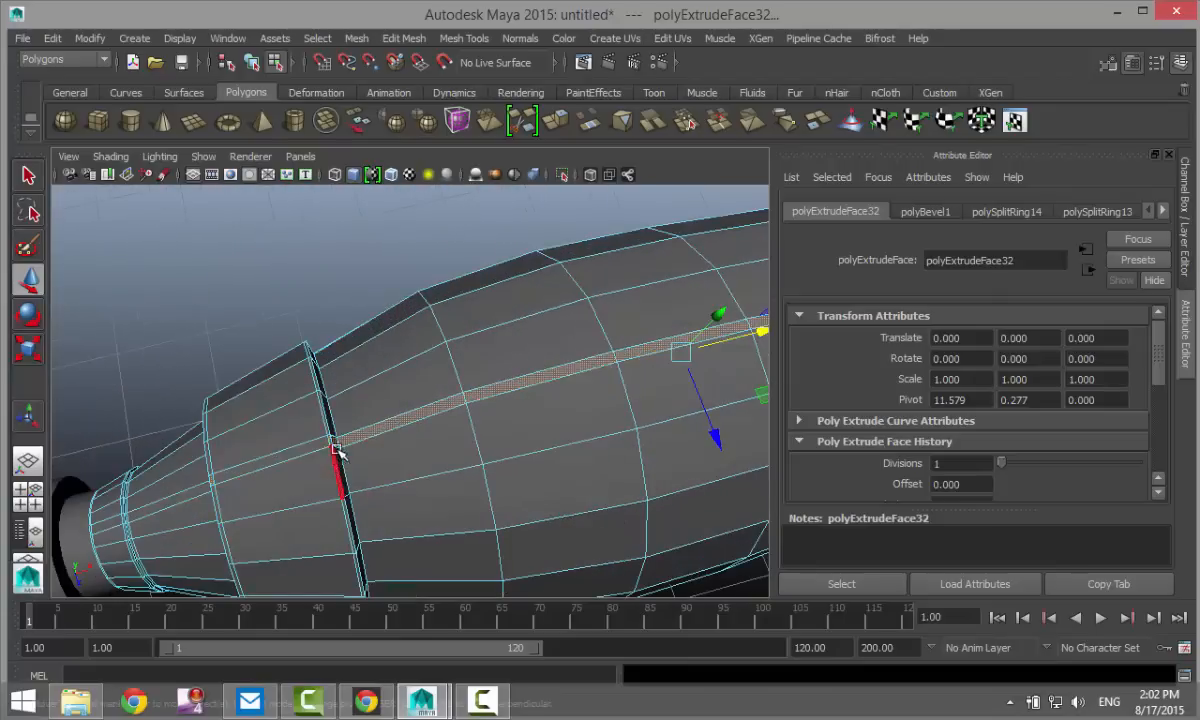
scroll(330, 480, up, 3)
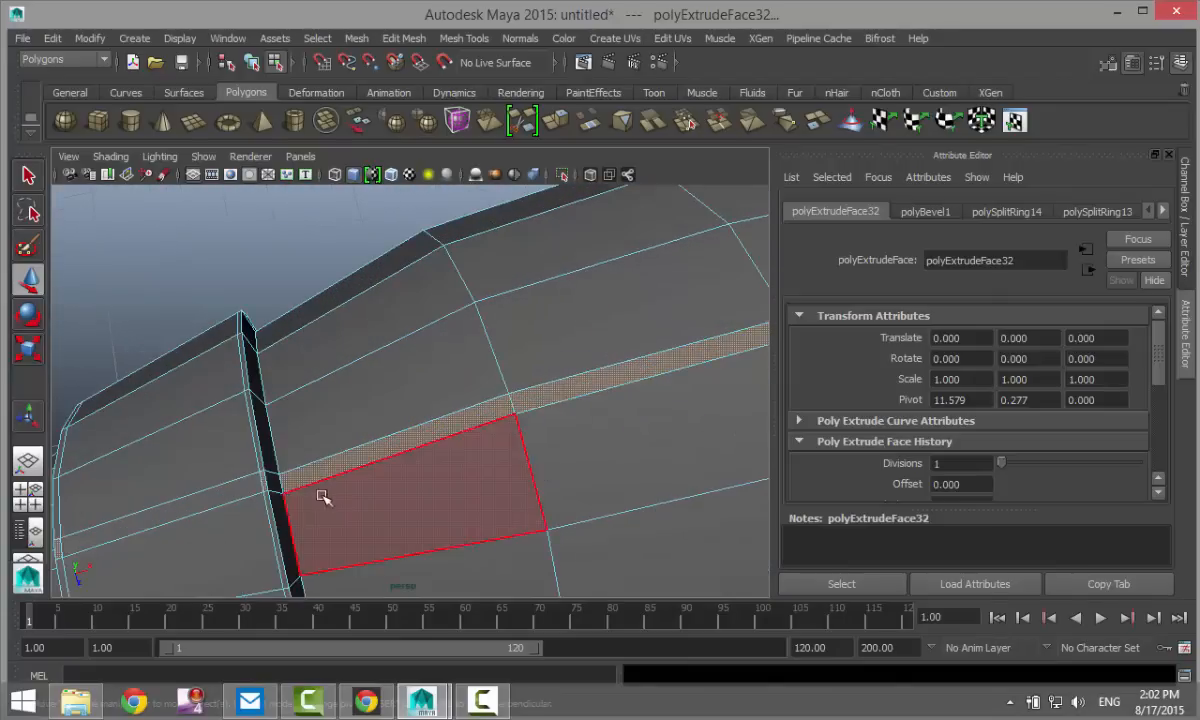
scroll(381, 505, down, 8)
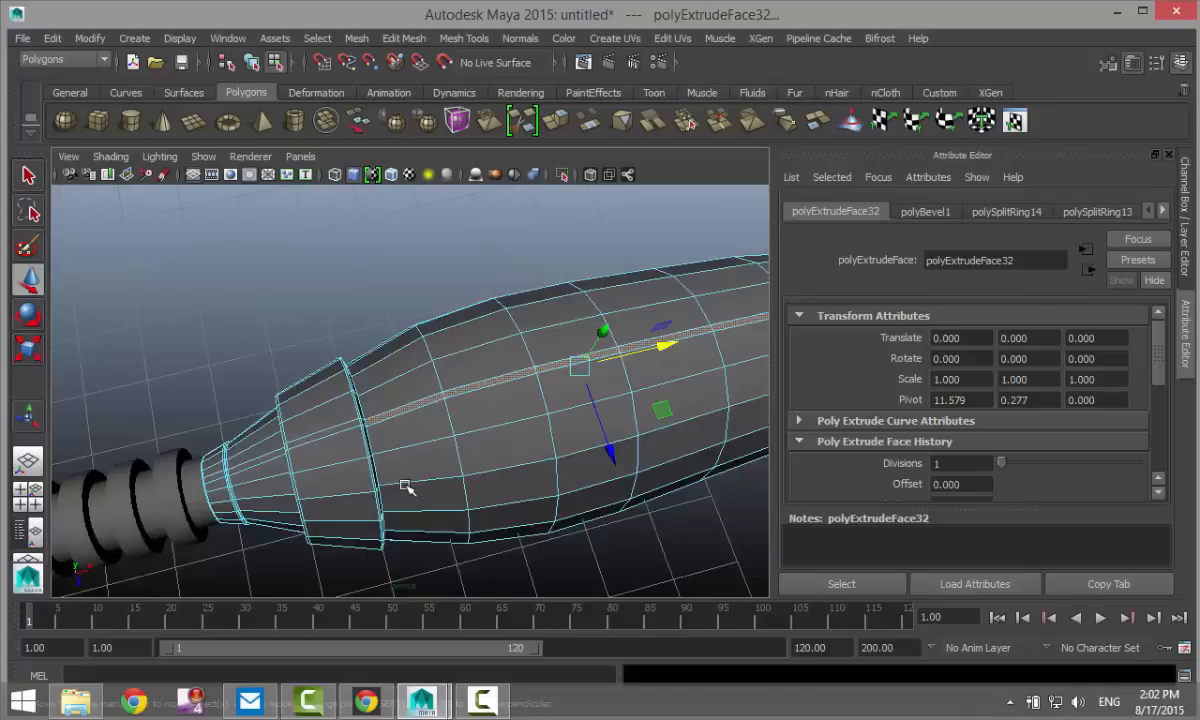
alt+drag(490, 504, 537, 185)
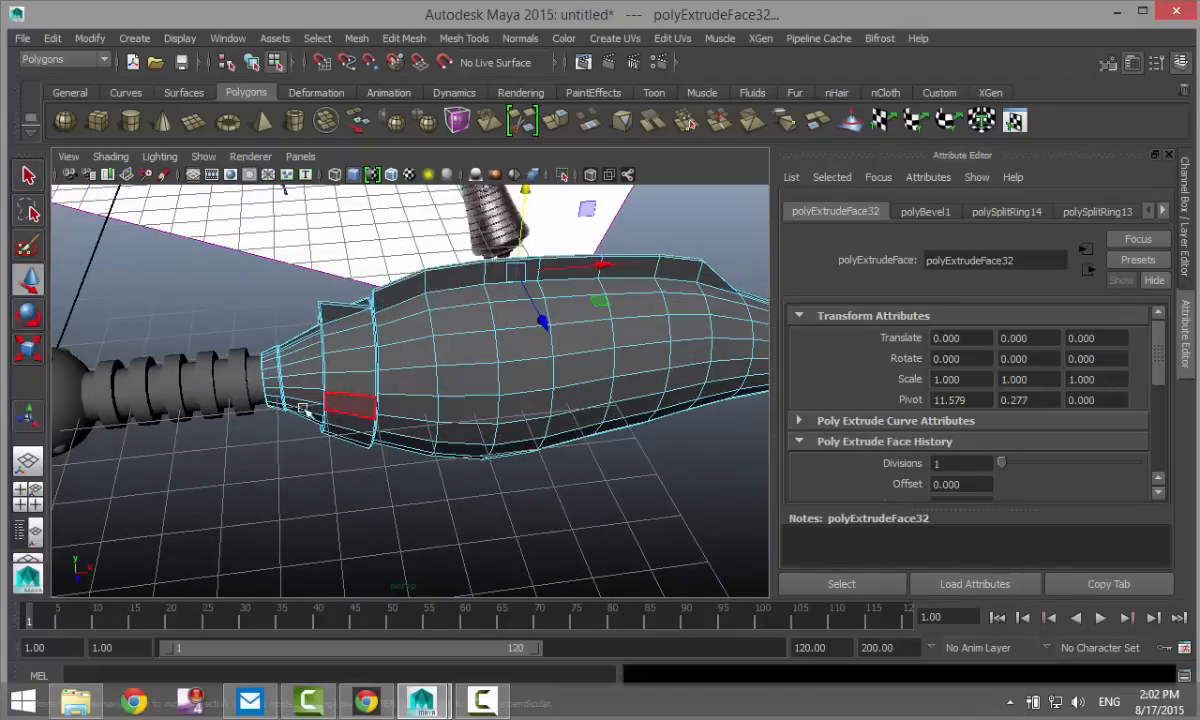
alt+drag(285, 390, 358, 413)
scroll(387, 415, up, 4)
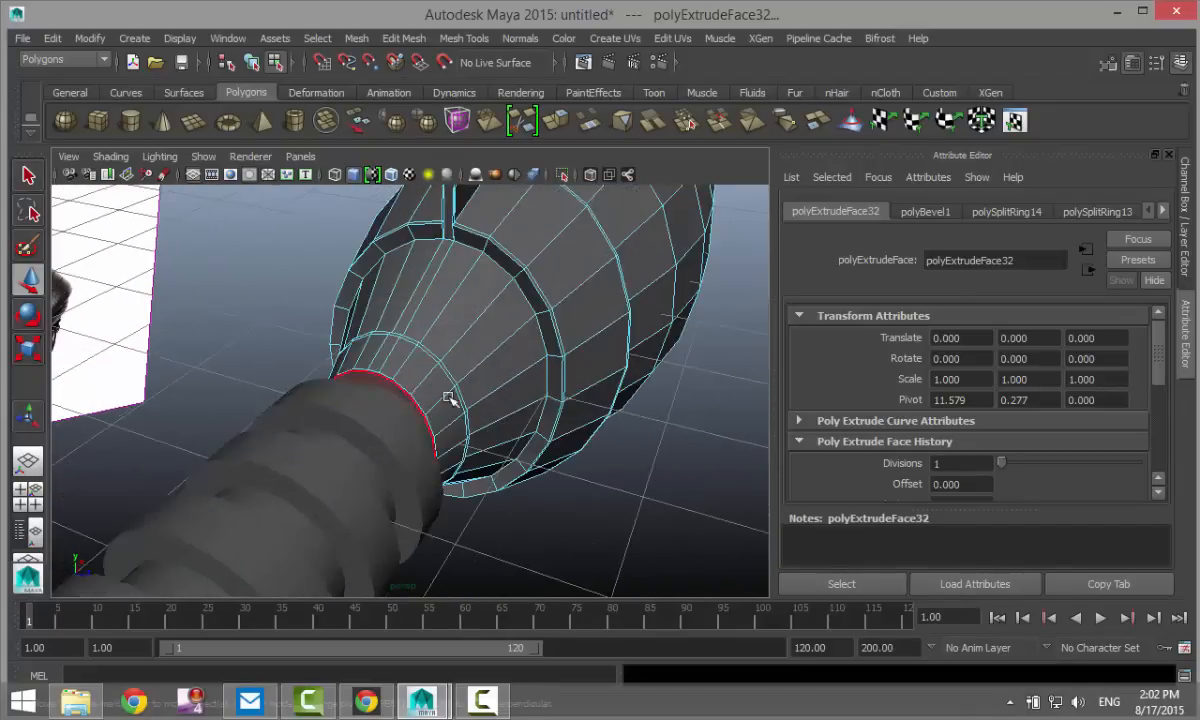
alt+drag(501, 420, 513, 536)
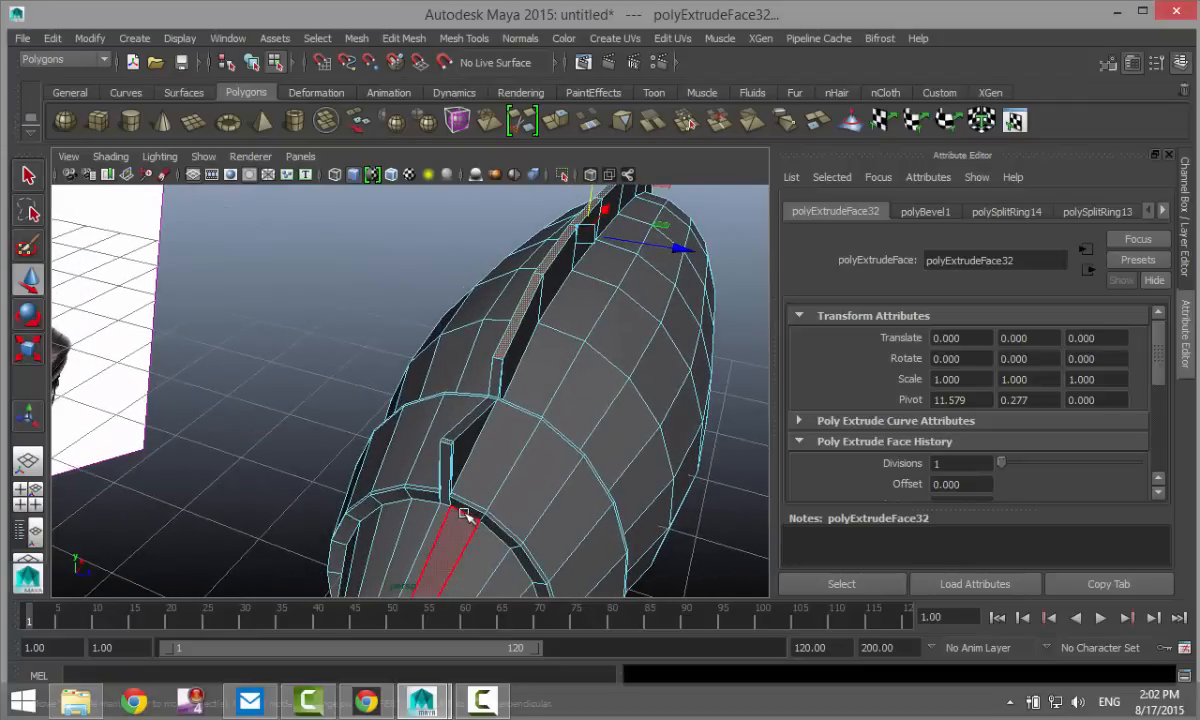
key(ctrl+z)
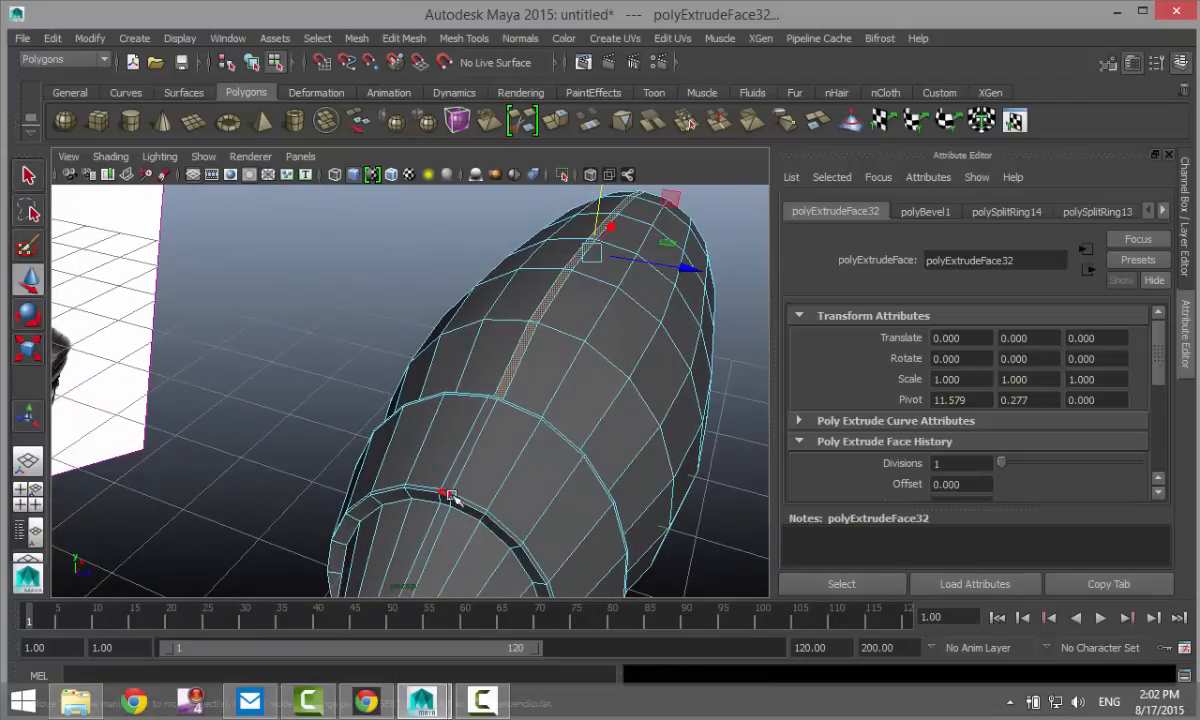
- Raise the selected top strip faces vertically above the main body to form the fin
scroll(620, 490, down, 3)
alt+drag(630, 490, 488, 408)
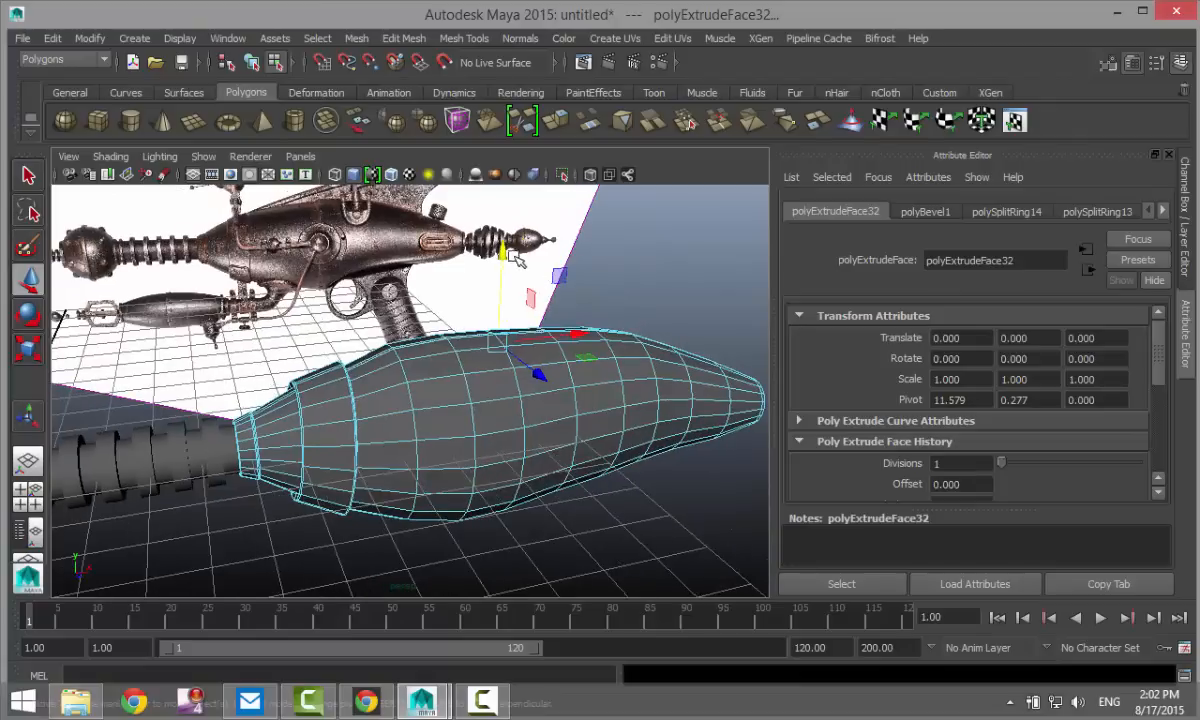
drag(506, 250, 506, 248)
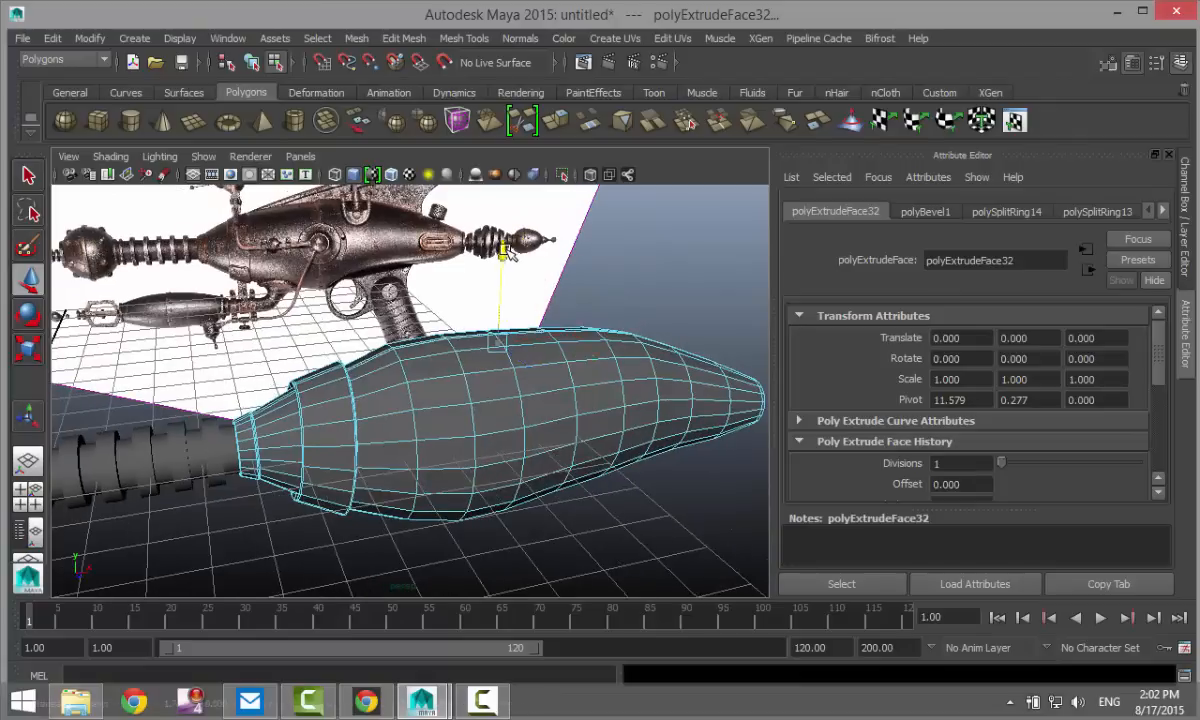
- In the front view, slide the raised fin's top faces rearward along X to slant them like the reference fin
alt+drag(531, 395, 100, 443)
click(27, 490)
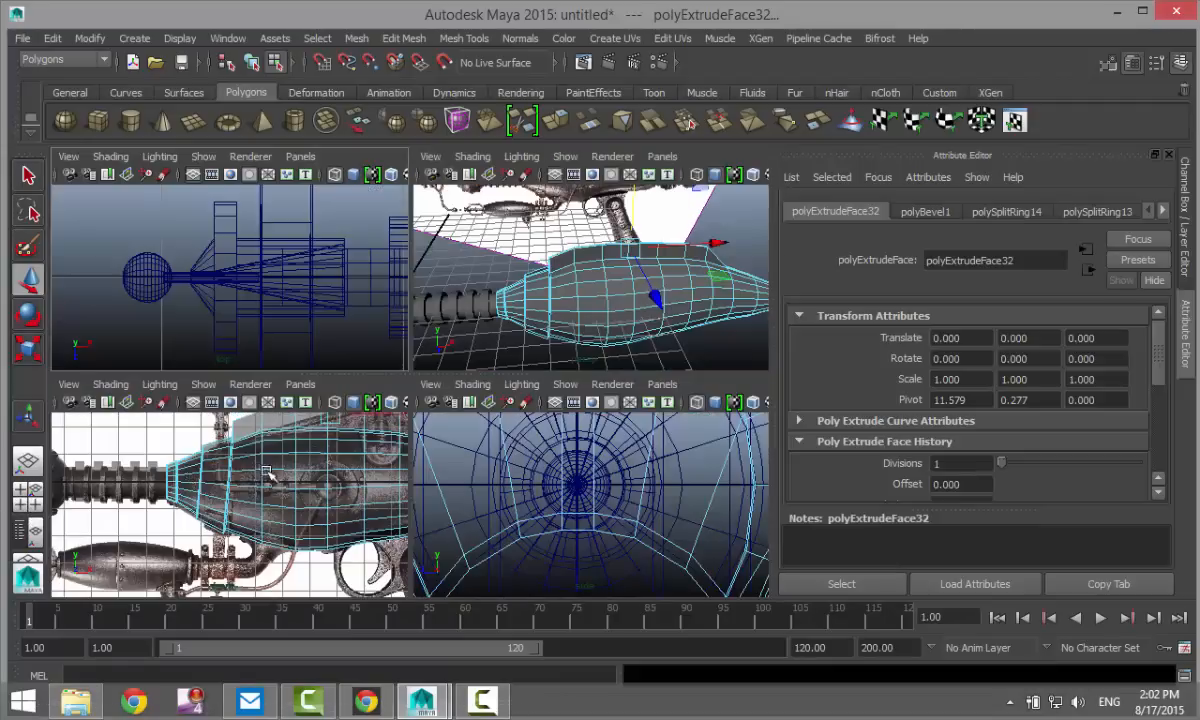
key(space)
alt+middle_drag(518, 415, 337, 568)
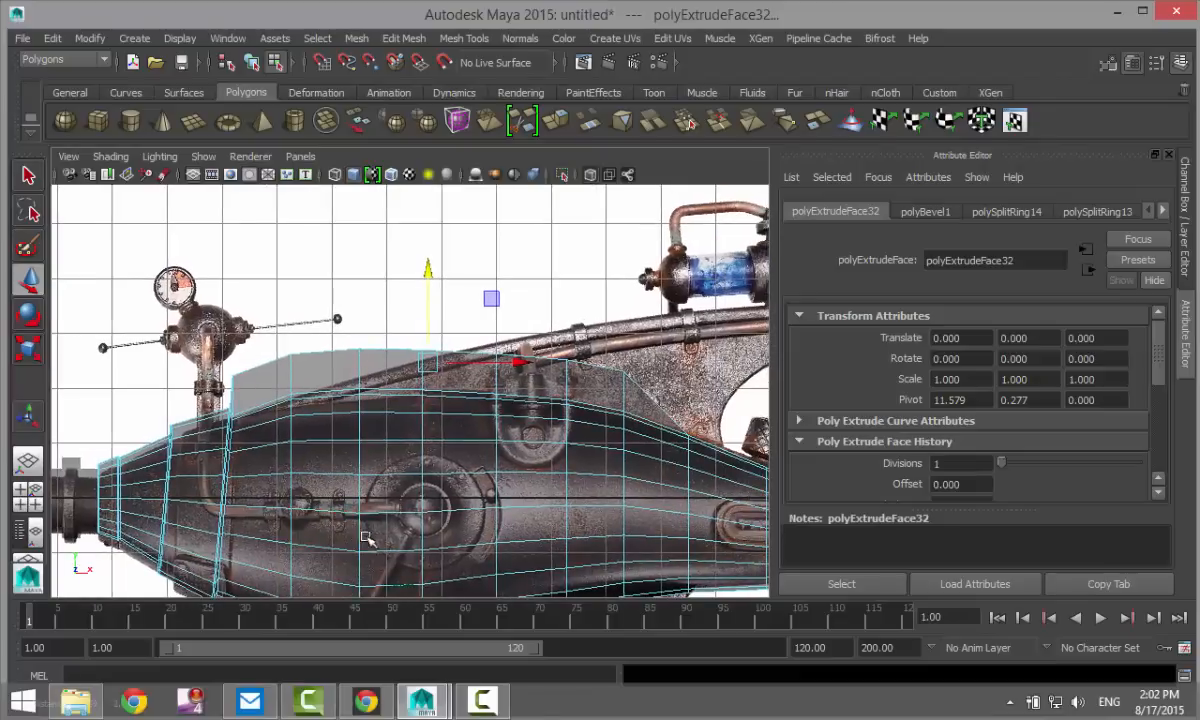
drag(520, 367, 664, 397)
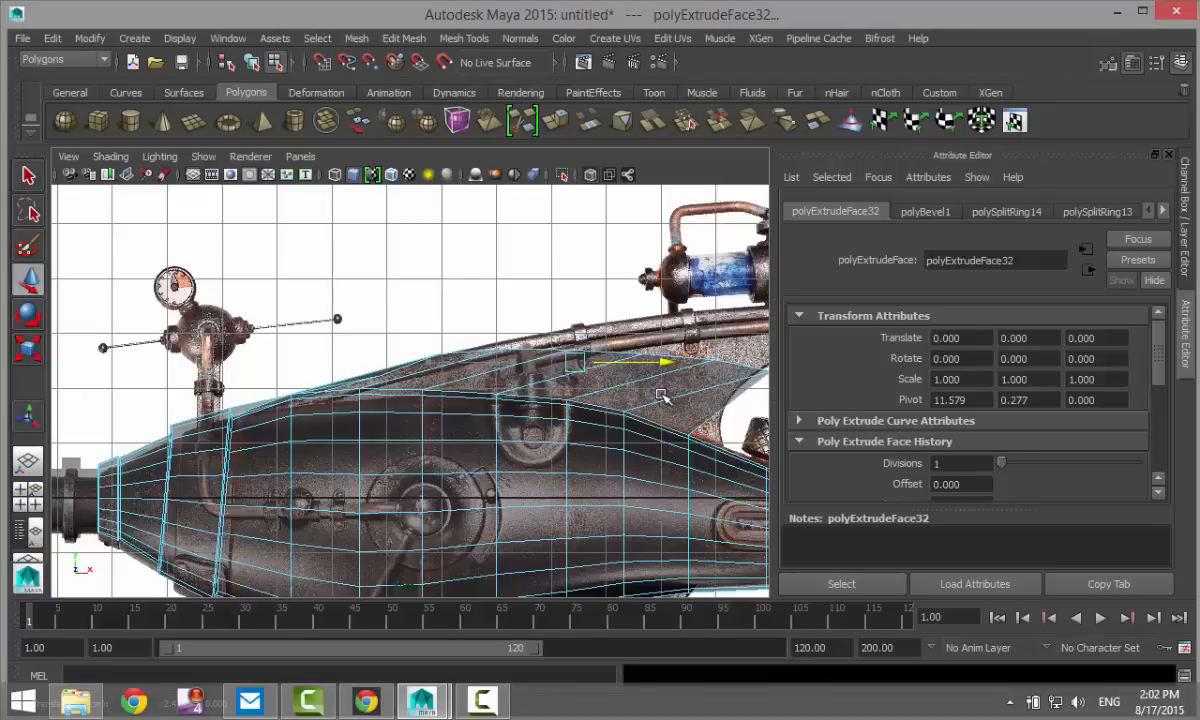
- Switch to vertex editing and move the fin's middle top vertex pairs onto the reference fin's upper outline
alt+middle_drag(688, 420, 534, 409)
scroll(534, 409, up, 5)
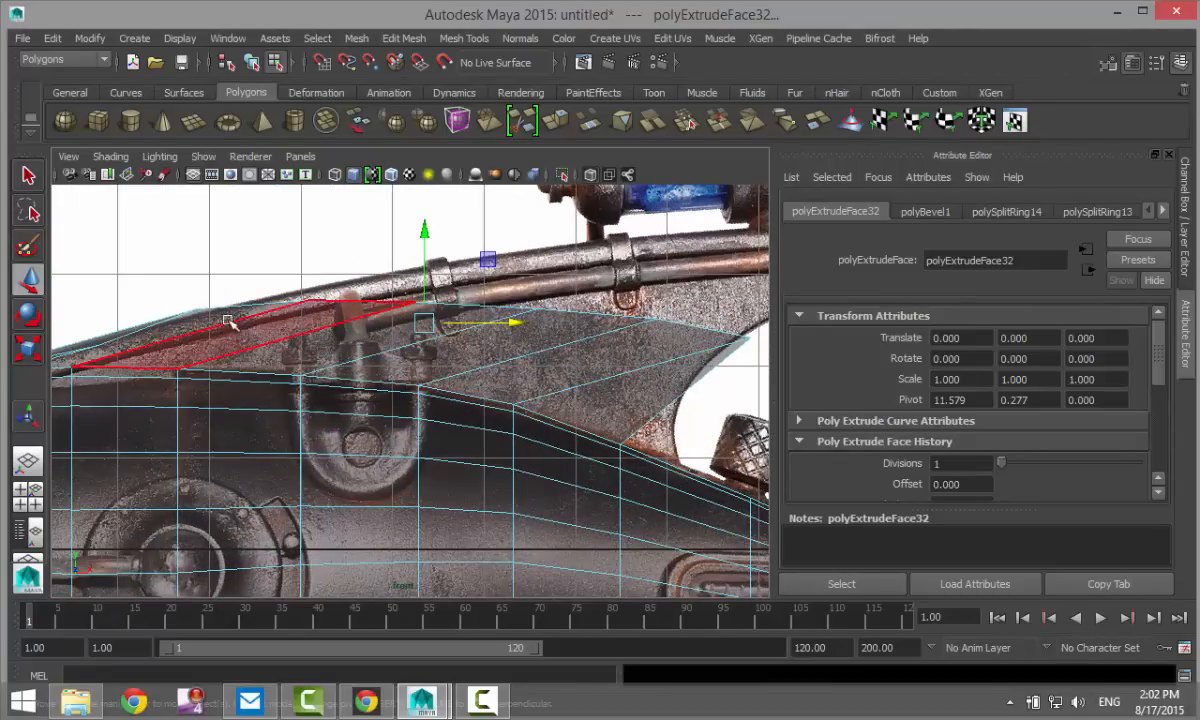
right_drag(205, 255, 146, 255)
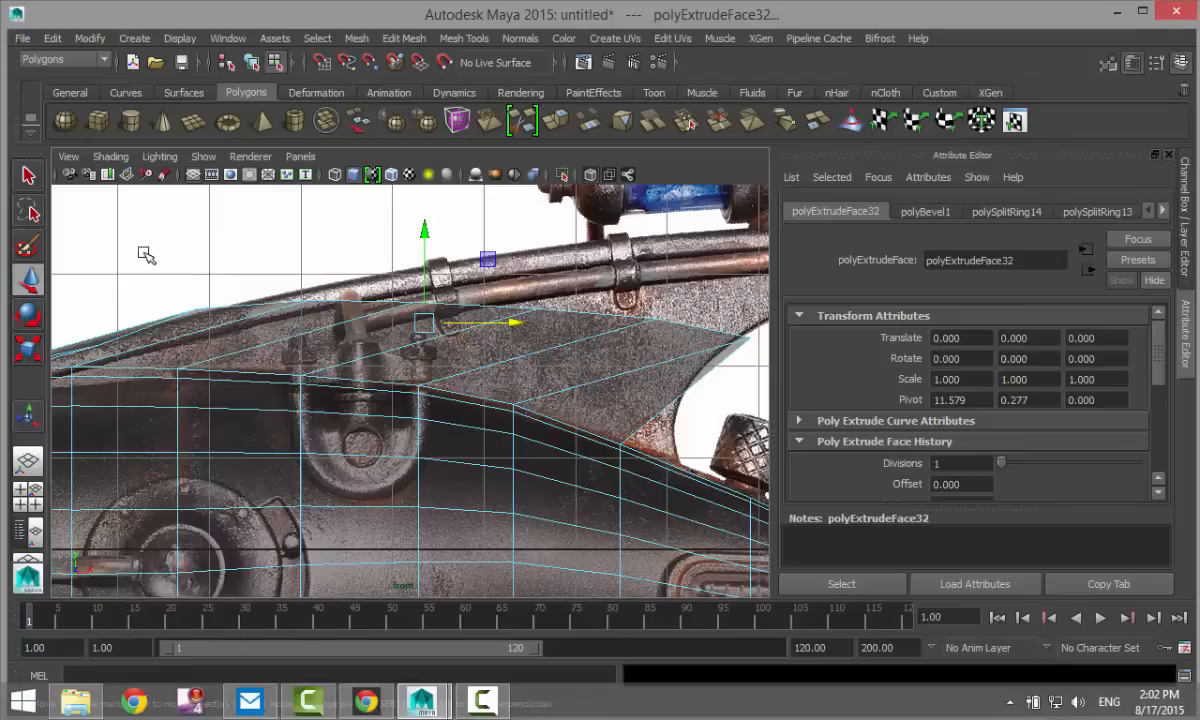
drag(172, 299, 355, 304)
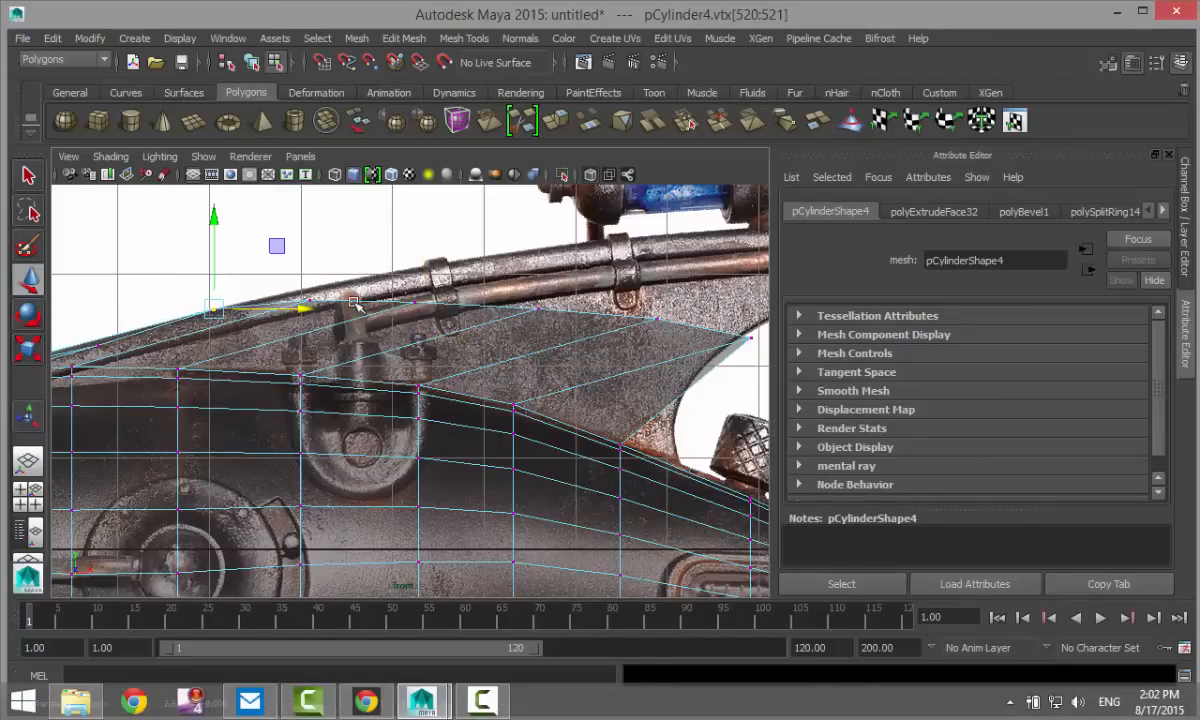
drag(284, 276, 477, 266)
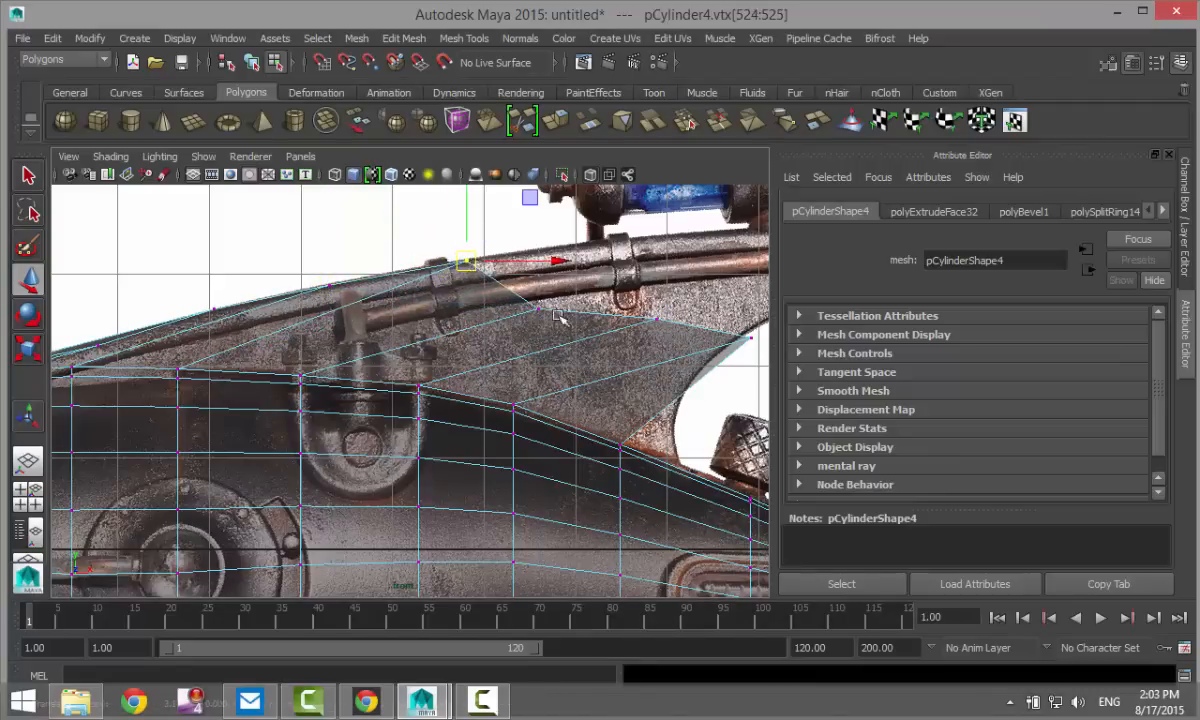
drag(530, 298, 626, 243)
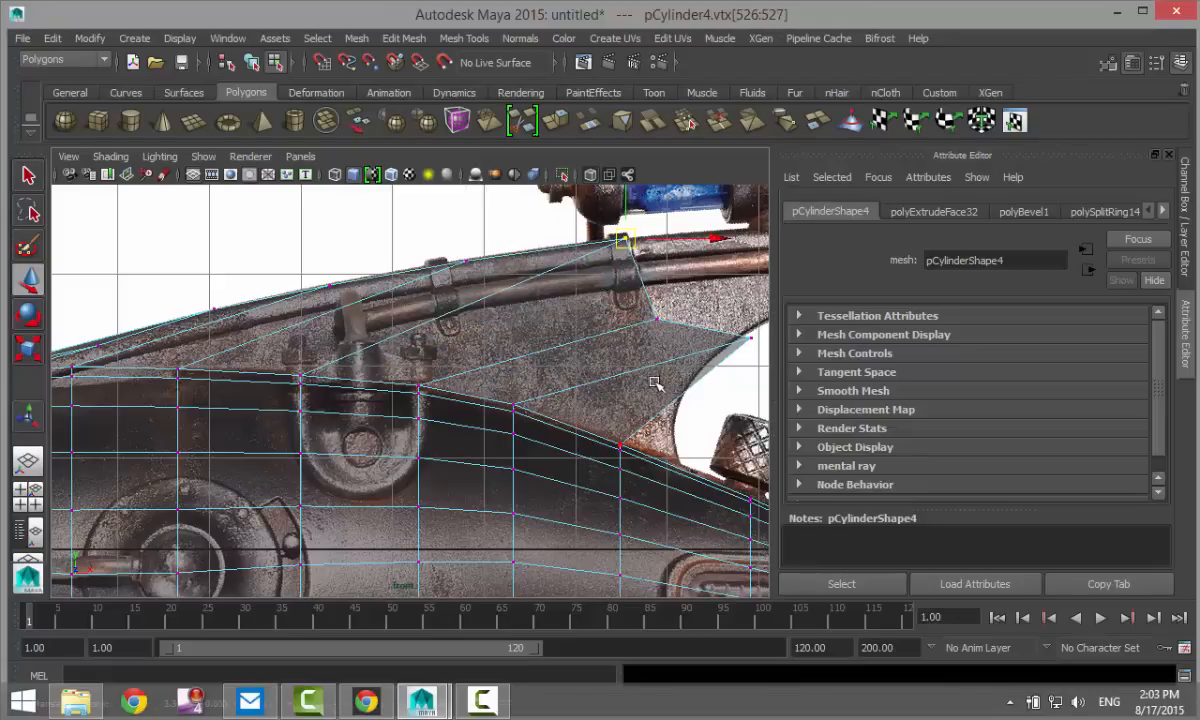
- Move the two rearmost top vertex pairs back along the reference outline, placing the last pair at the fin's pointed tip
alt+middle_drag(655, 383, 287, 470)
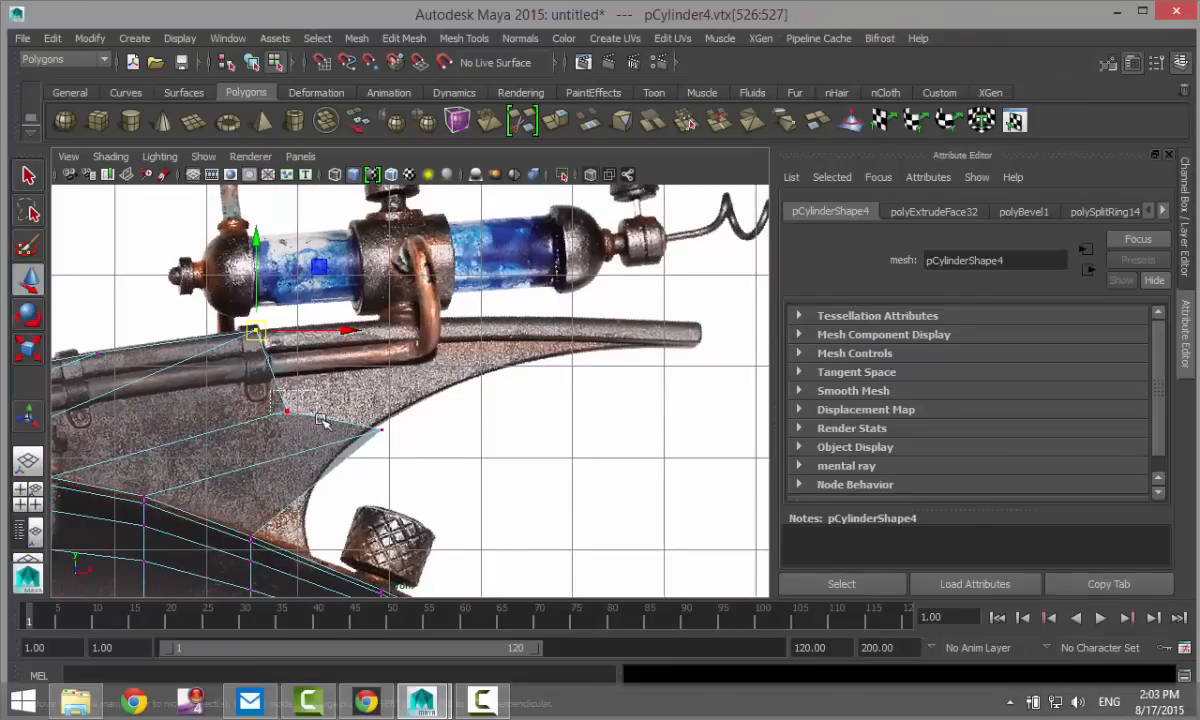
drag(318, 418, 517, 322)
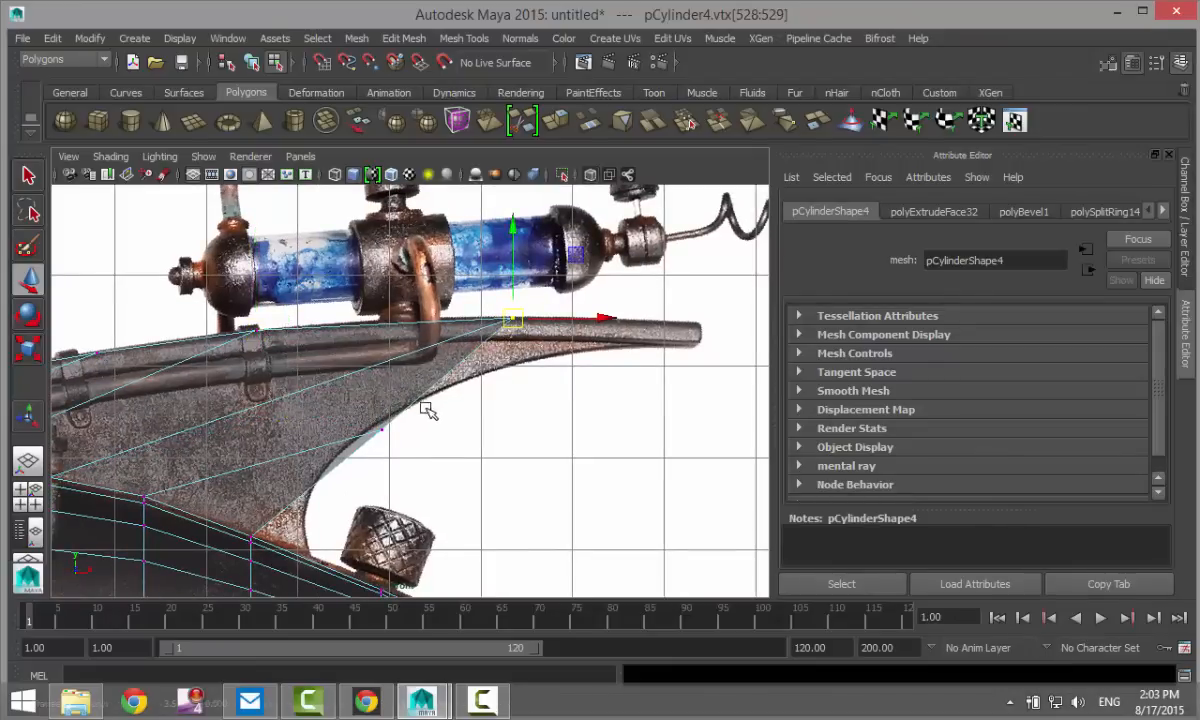
drag(345, 395, 707, 325)
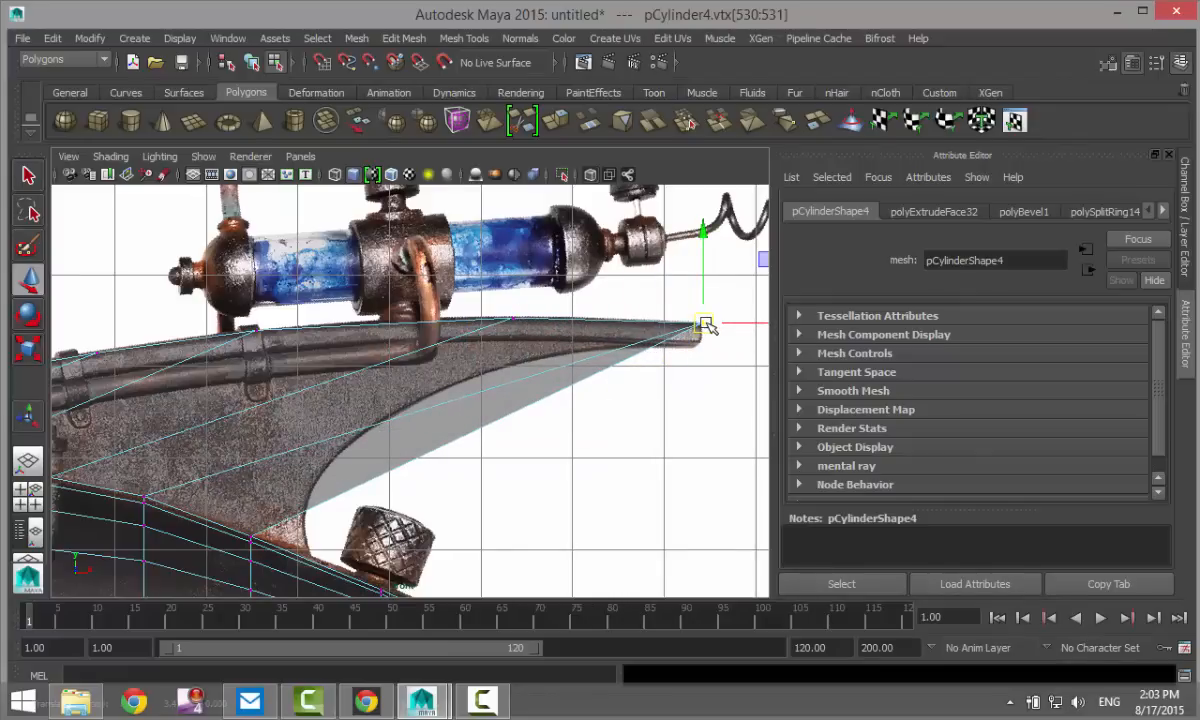
- Try inserting 4 evenly spaced edge loops across the rear of the fin with the Insert Edge Loop Tool, and undo them
alt+middle_drag(546, 448, 701, 432)
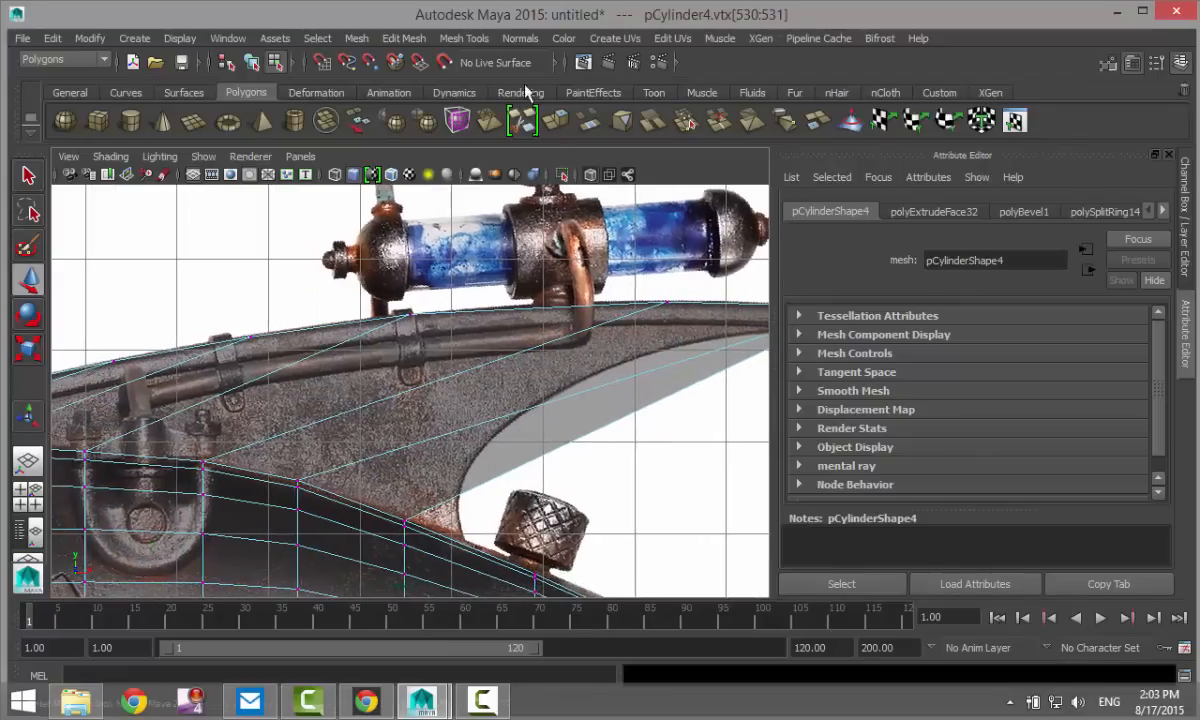
click(459, 38)
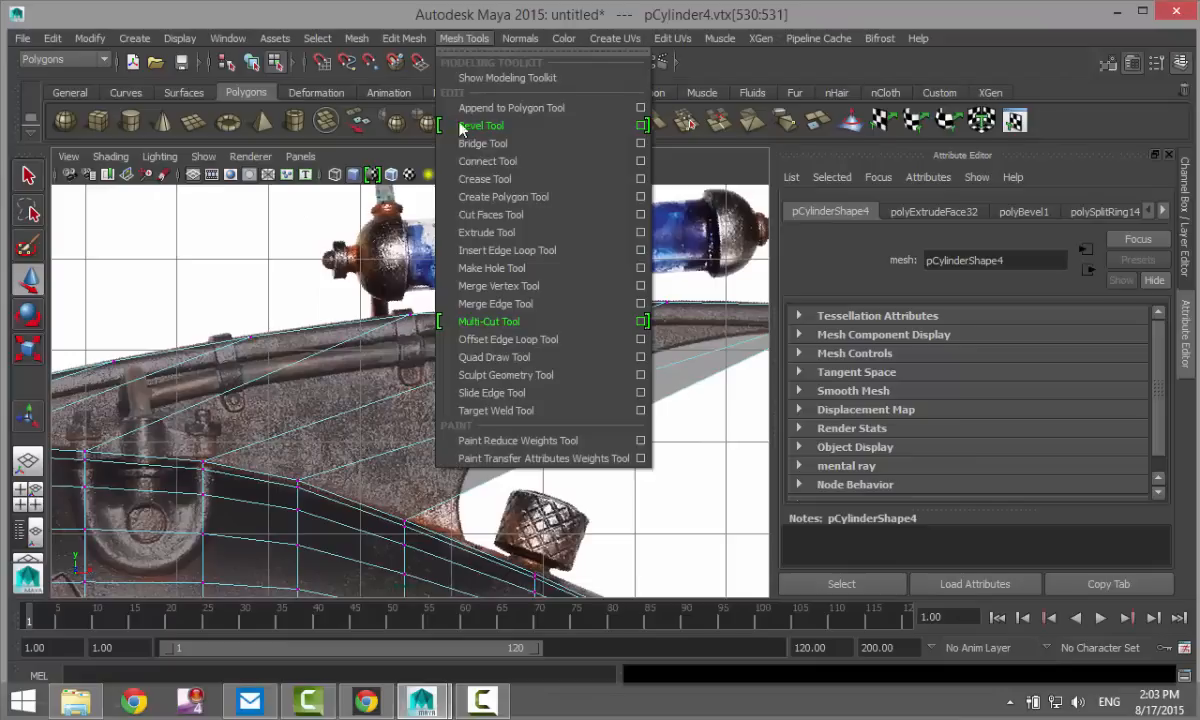
click(637, 245)
click(193, 311)
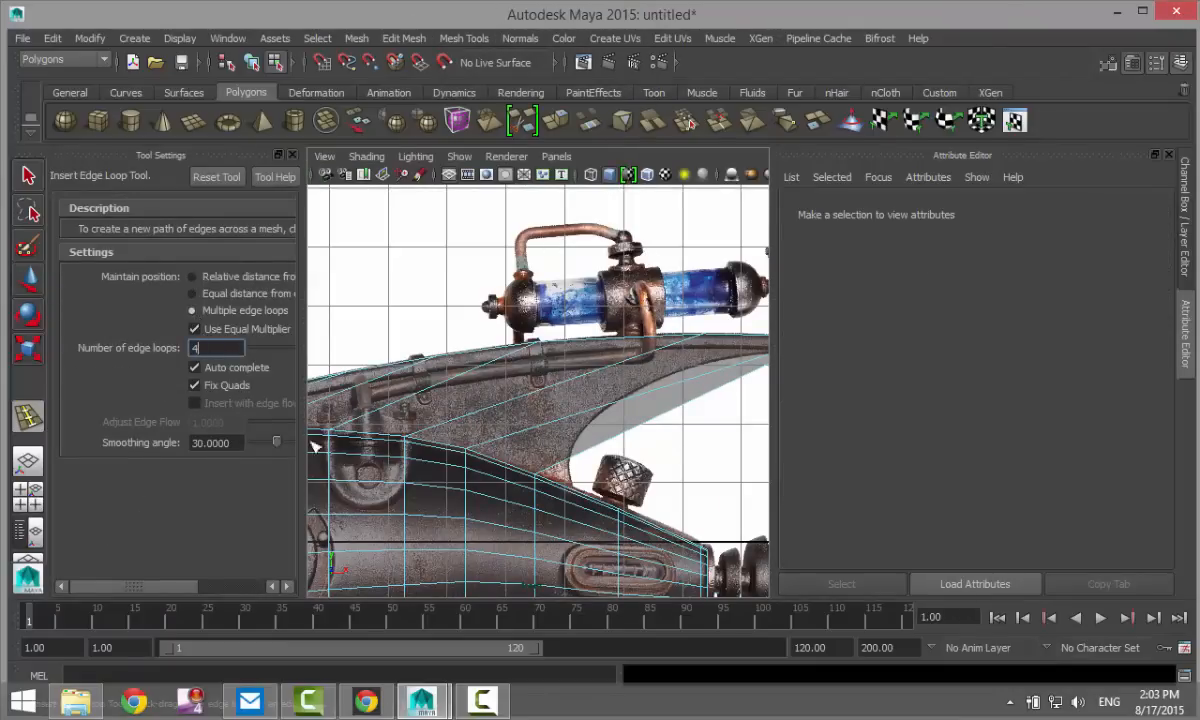
click(660, 423)
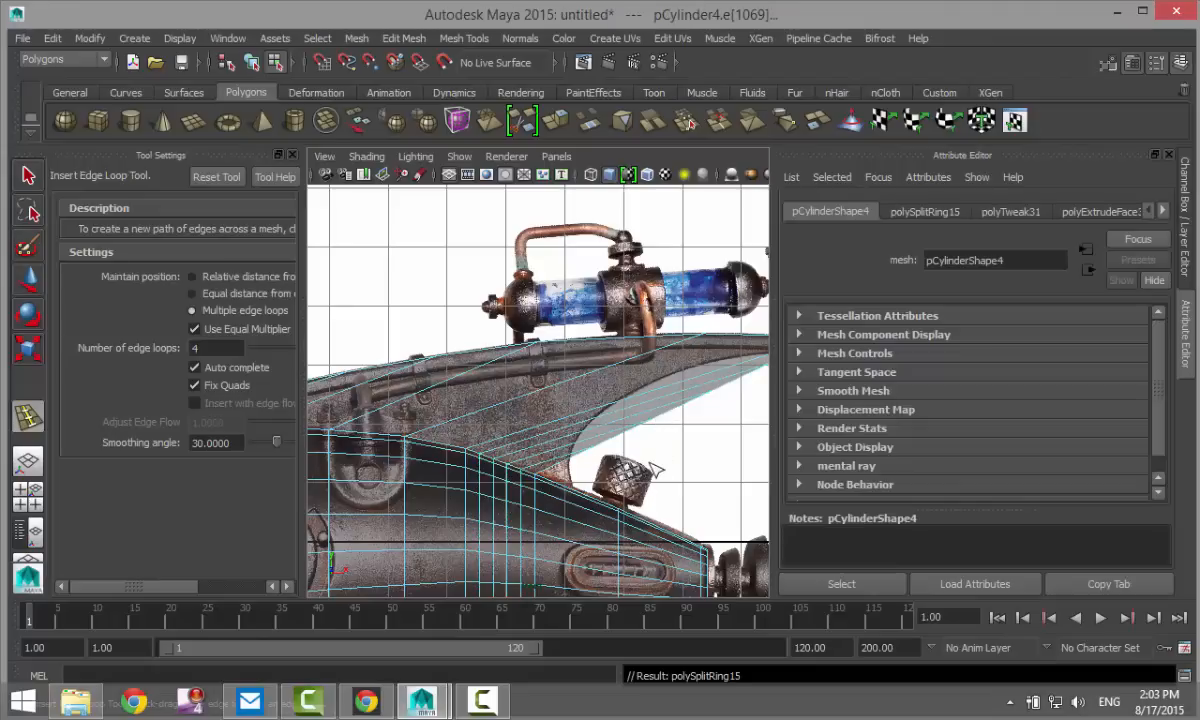
key(ctrl+z)
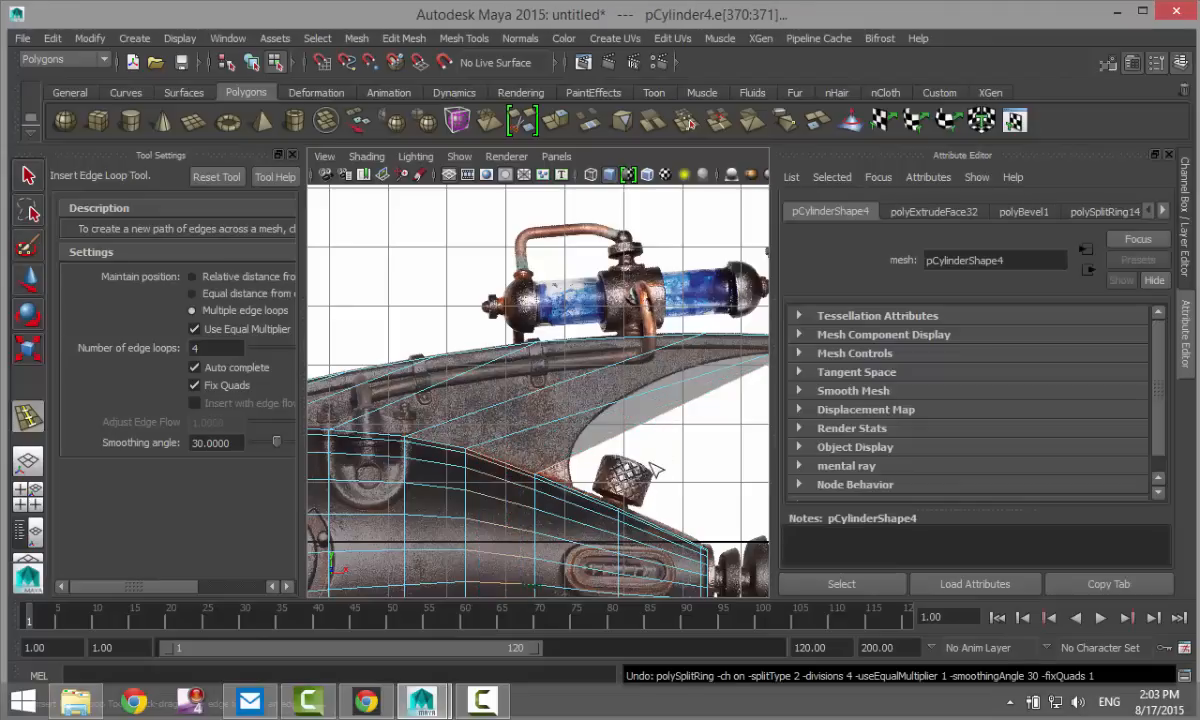
- Try inserting one edge loop near the fin's top edge with equal distance from the edge, undo it, and close the tool settings
alt+middle_drag(638, 424, 563, 503)
click(191, 294)
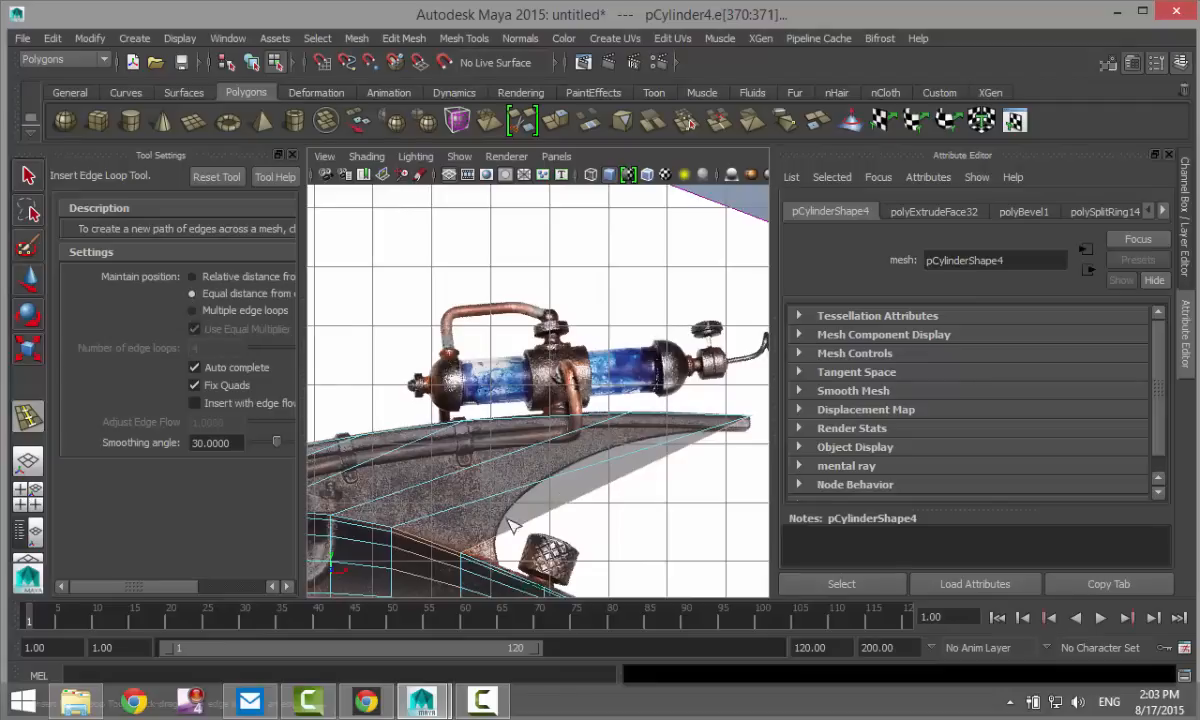
scroll(643, 470, up, 3)
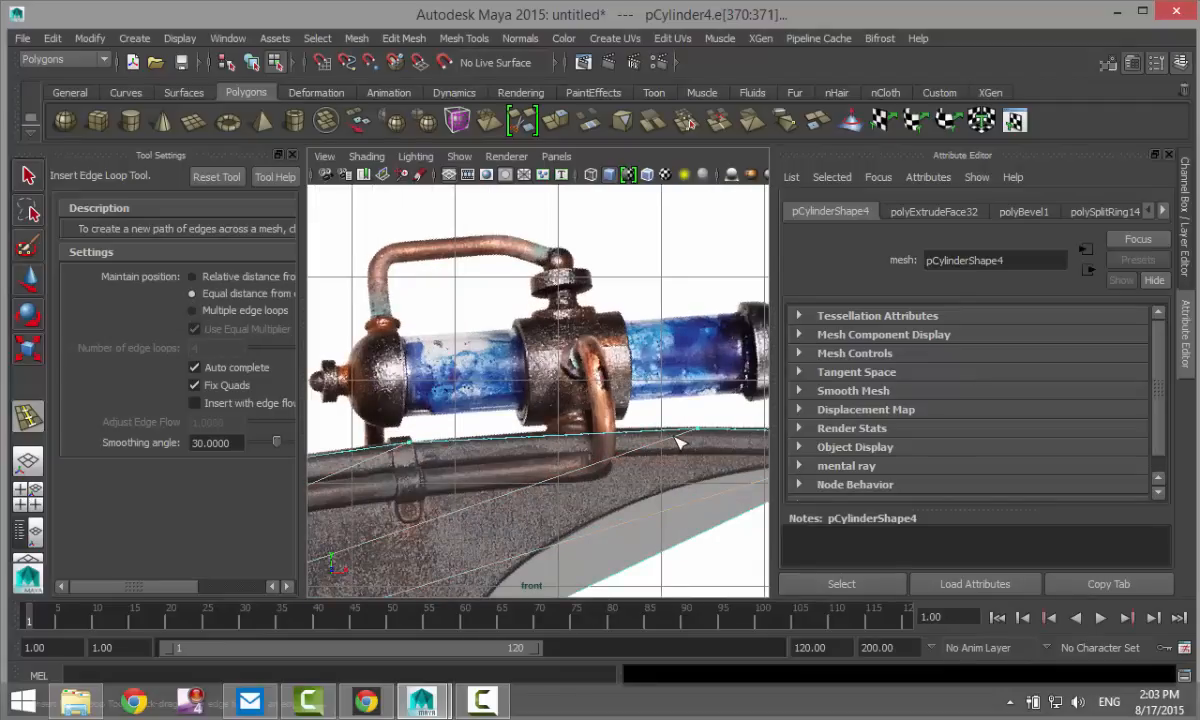
click(676, 441)
key(ctrl+z)
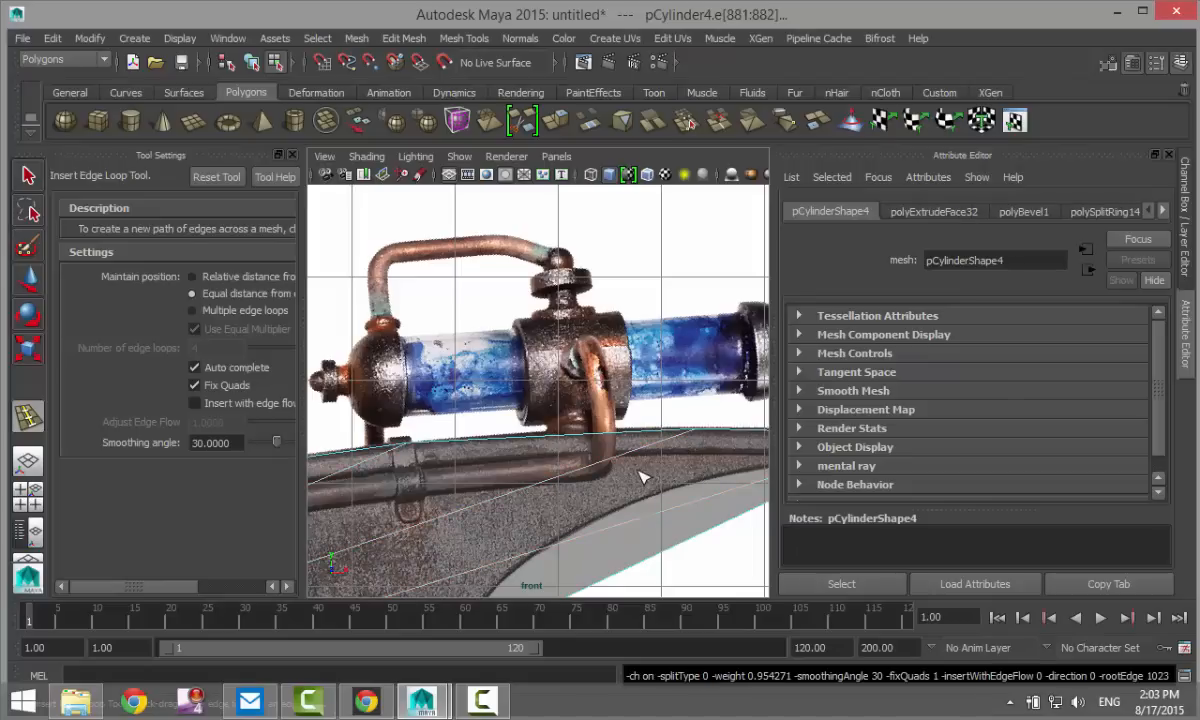
scroll(643, 477, down, 5)
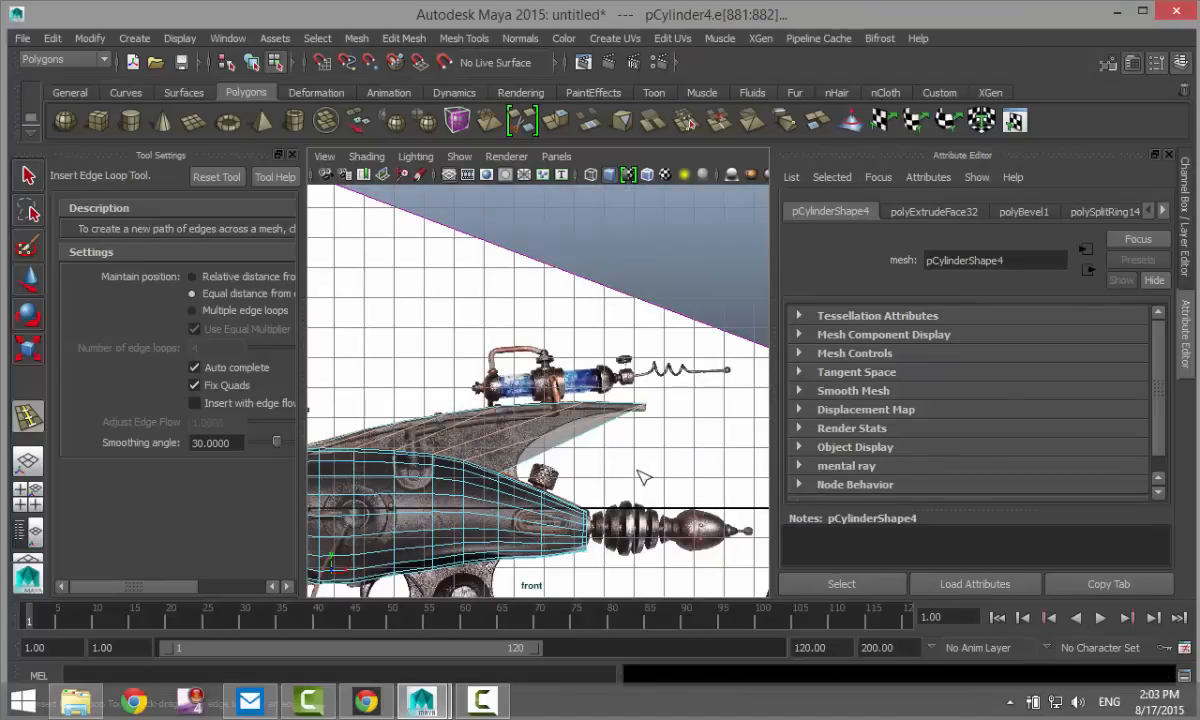
scroll(551, 470, up, 1)
click(290, 155)
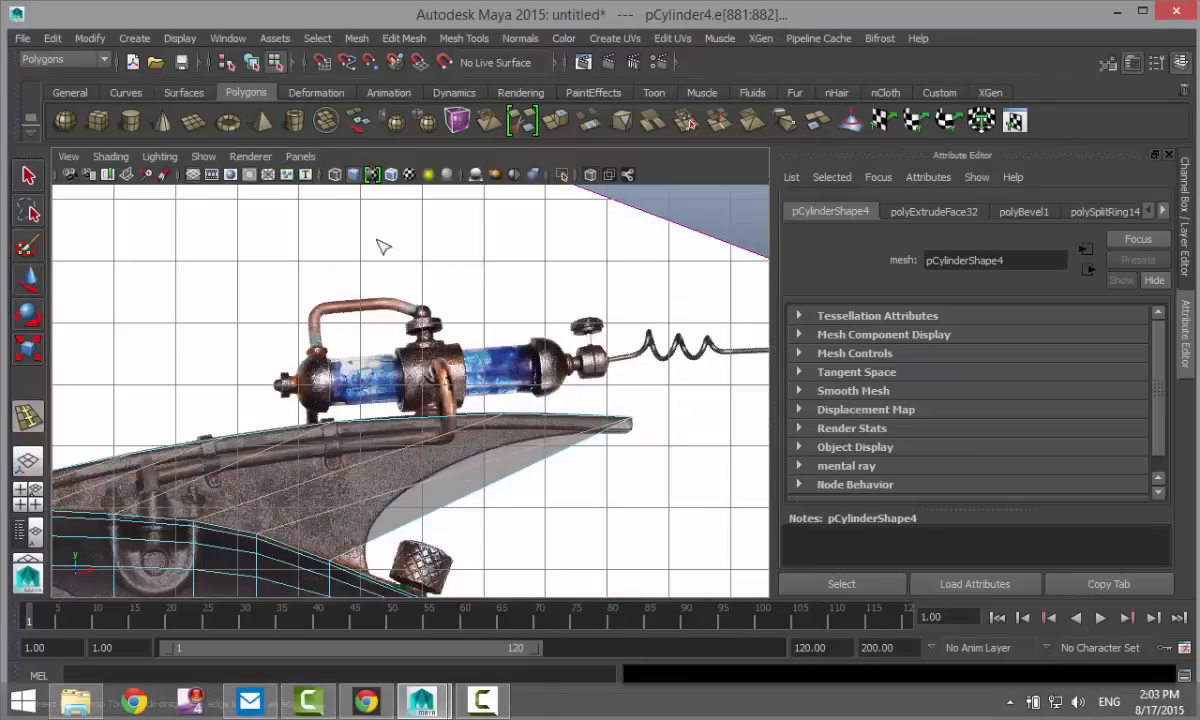
- Insert two edge loops with the Insert Edge Loop Tool on the fin's lower rear edge, near where it meets the body
key(space)
key(space)
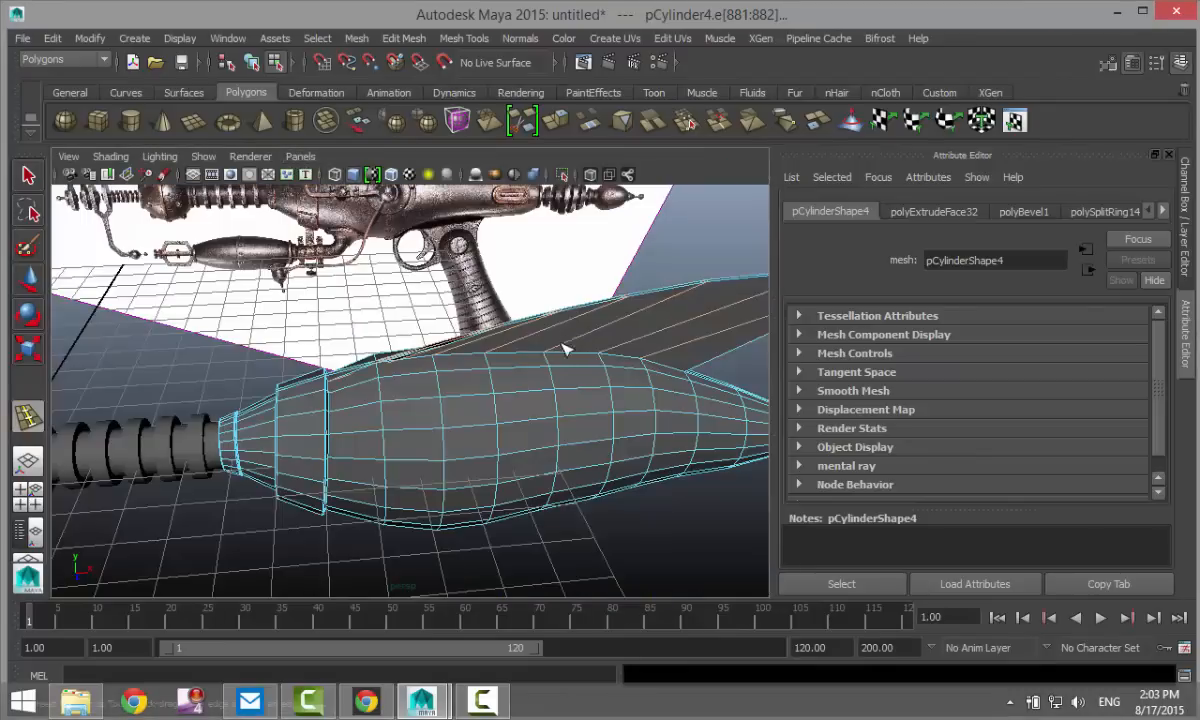
scroll(557, 370, down, 4)
scroll(538, 381, up, 8)
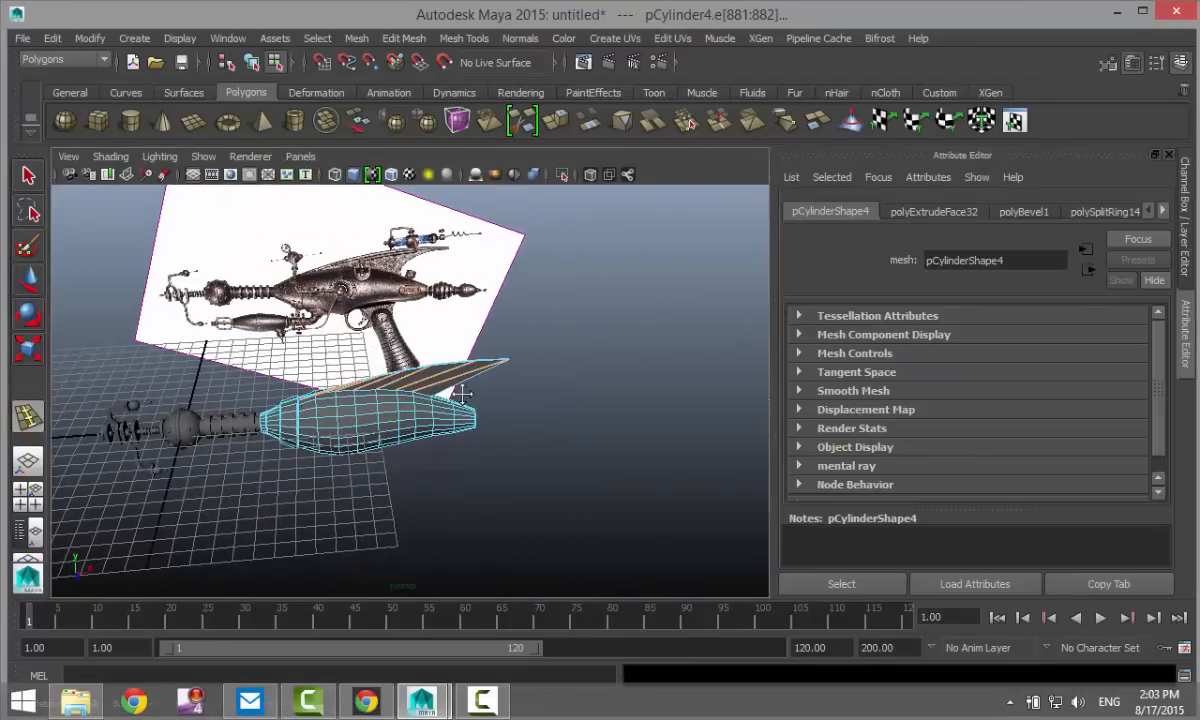
alt+drag(533, 381, 392, 398)
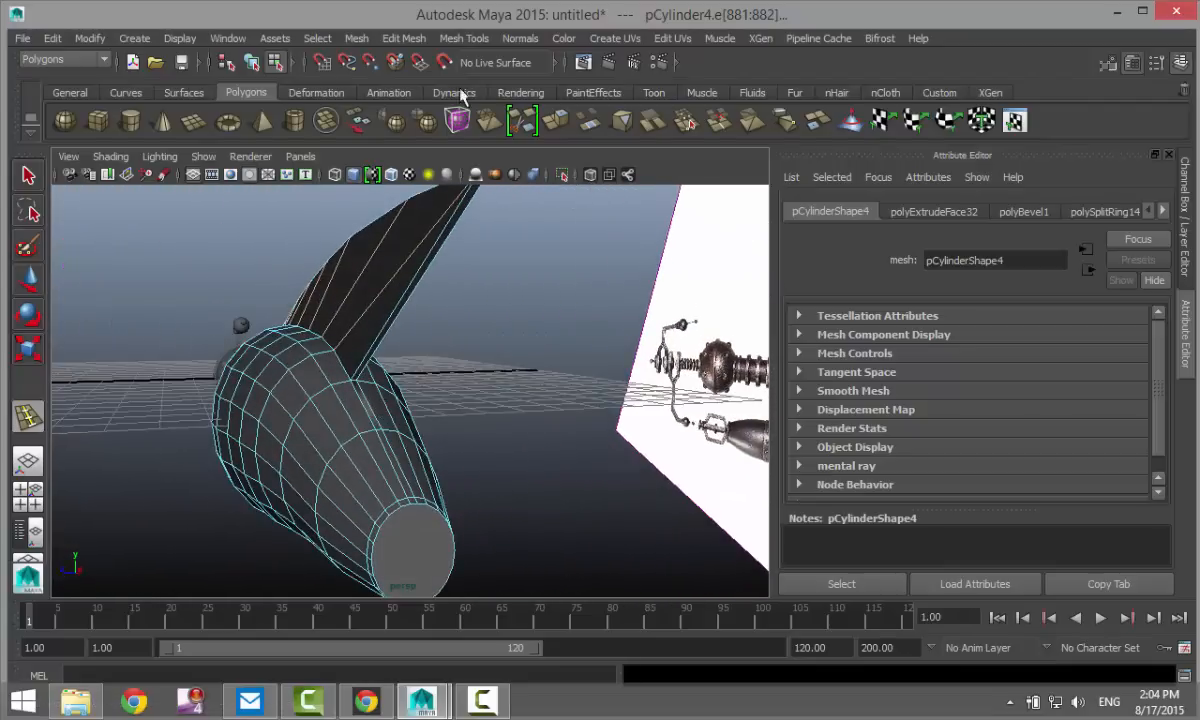
click(406, 40)
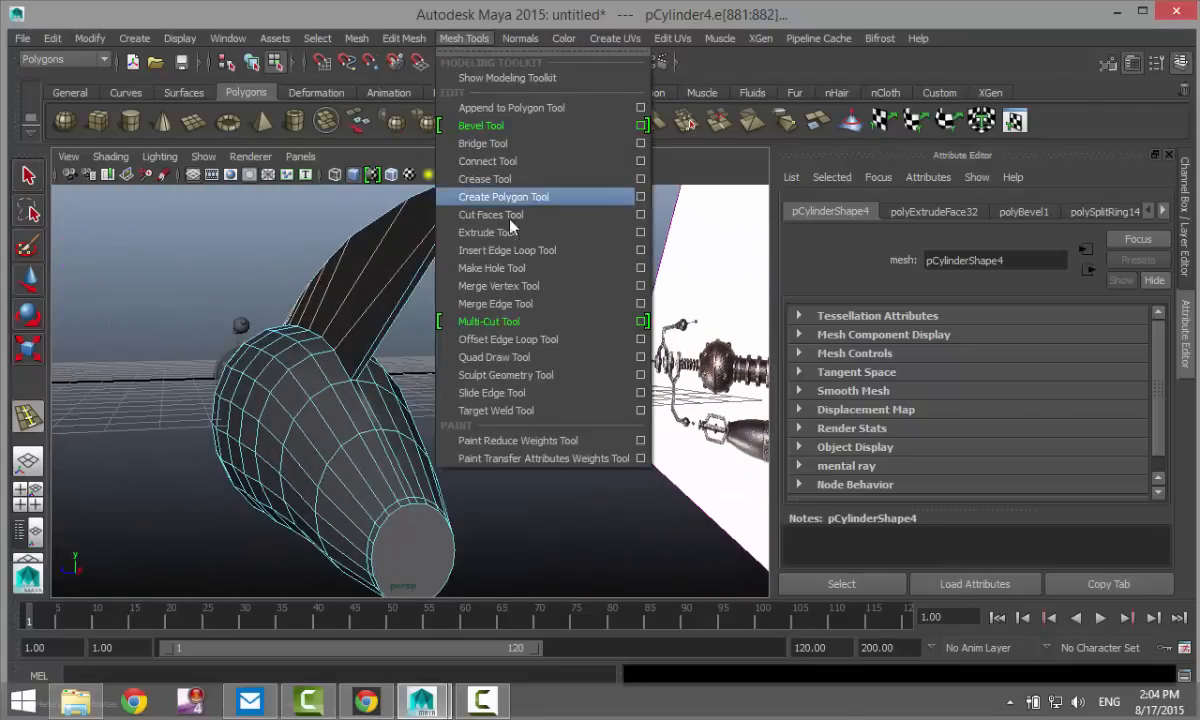
click(530, 251)
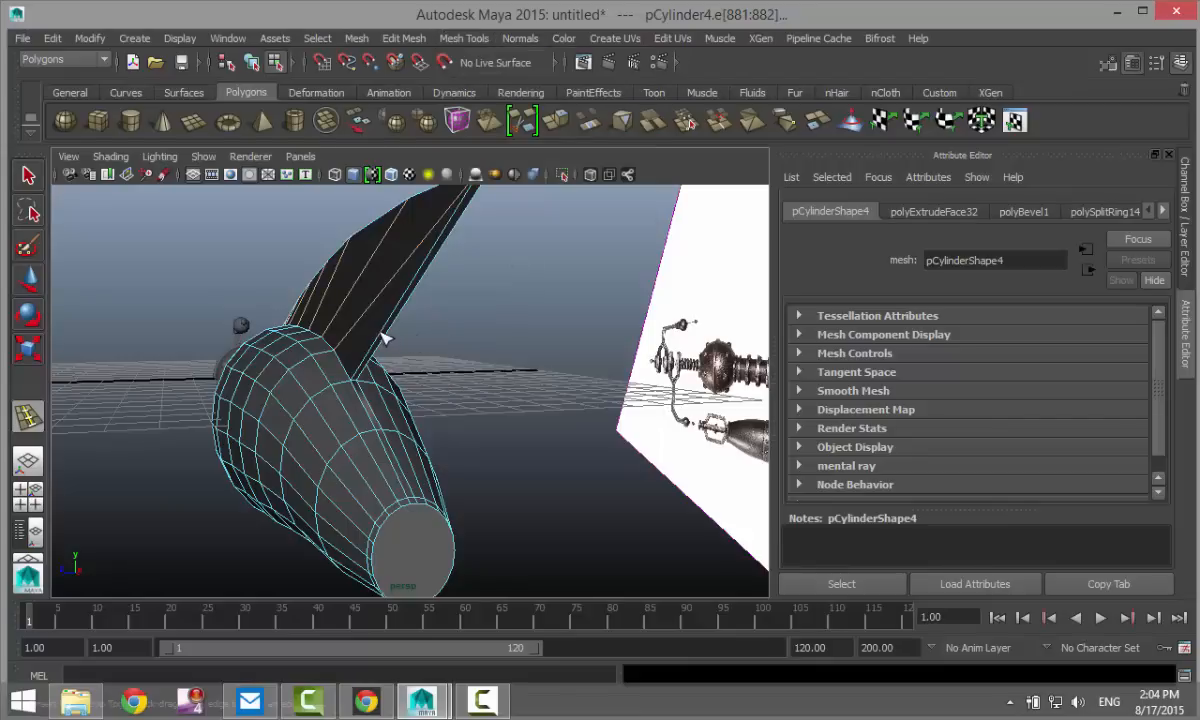
click(386, 341)
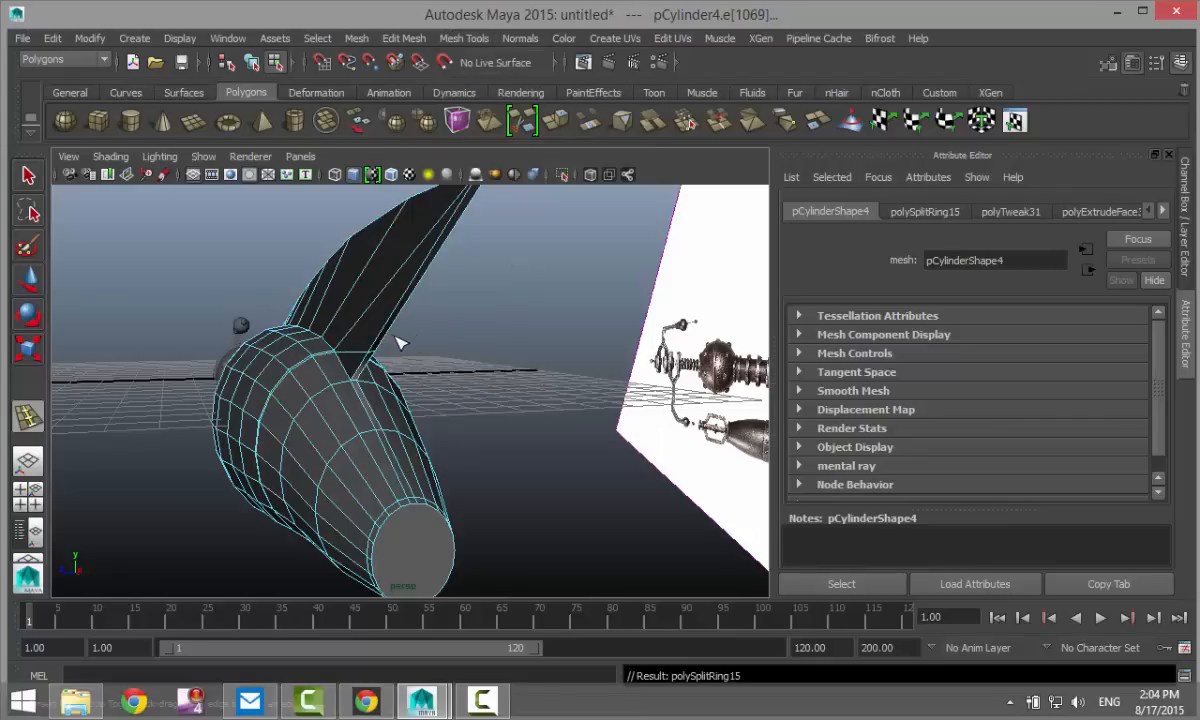
alt+drag(410, 358, 490, 371)
click(490, 371)
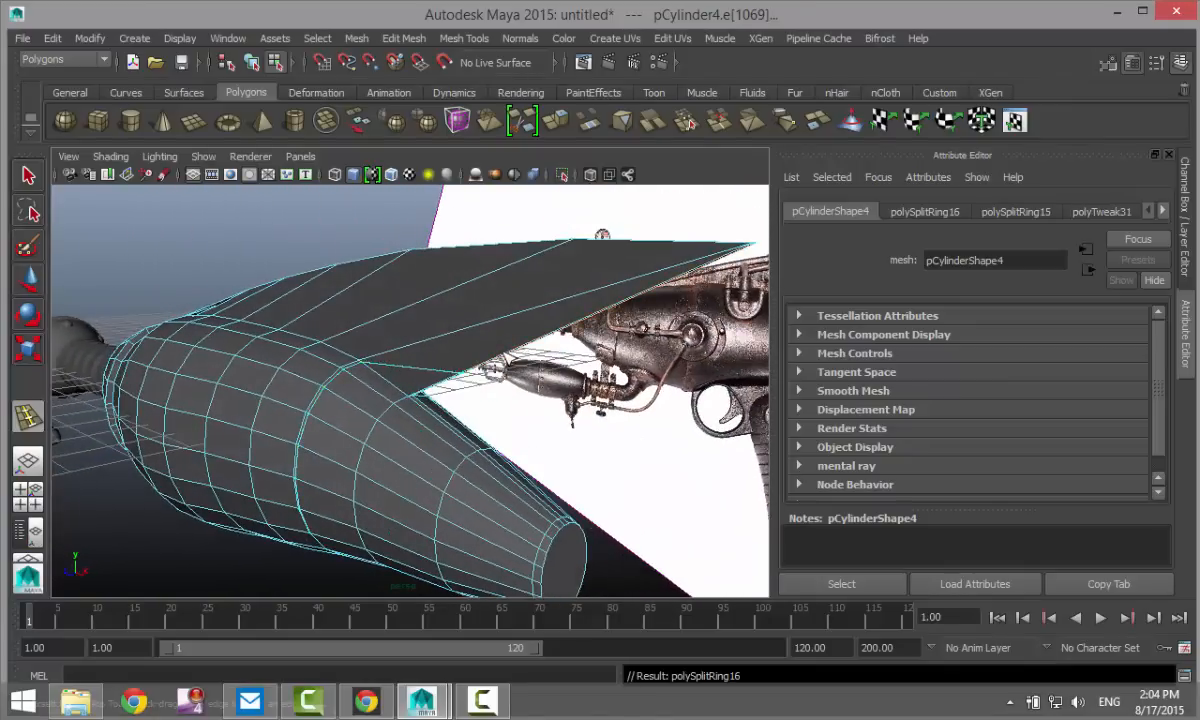
- Try inserting one more edge loop through the fin's lower rear edge and undo it
click(463, 38)
click(512, 233)
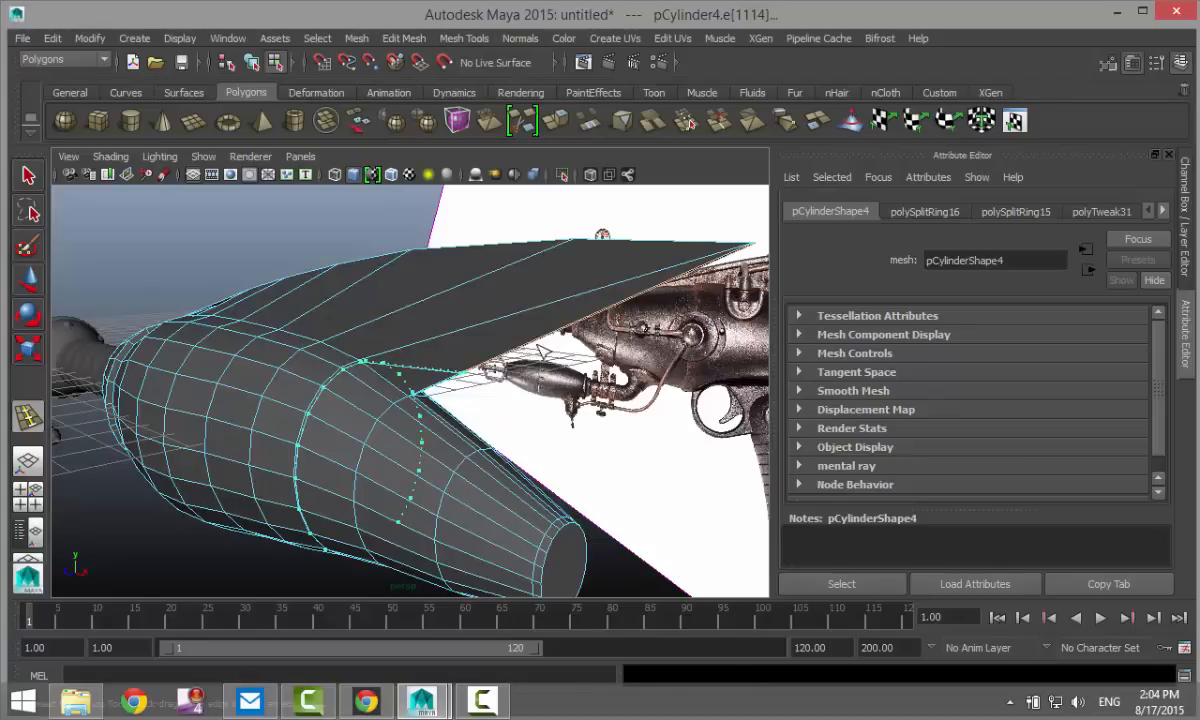
click(551, 346)
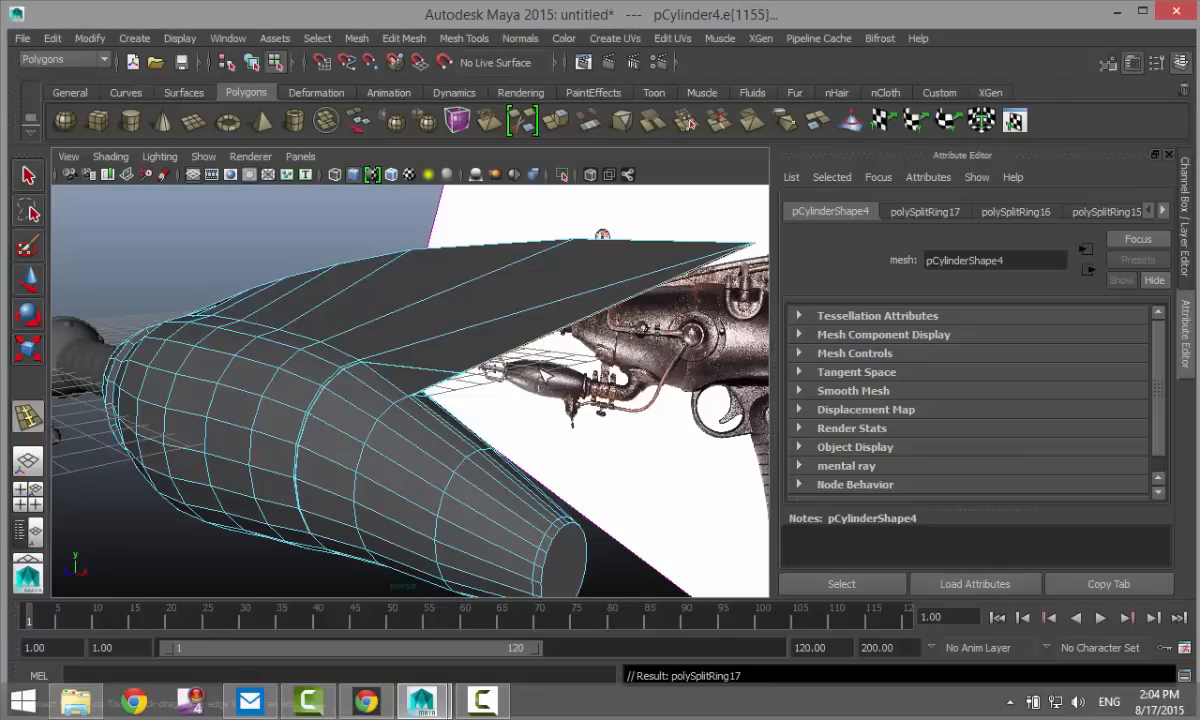
key(ctrl+z)
- Switch to vertex editing and move the new vertex pair on the fin's rear edge onto the reference fin's concave curve
click(28, 490)
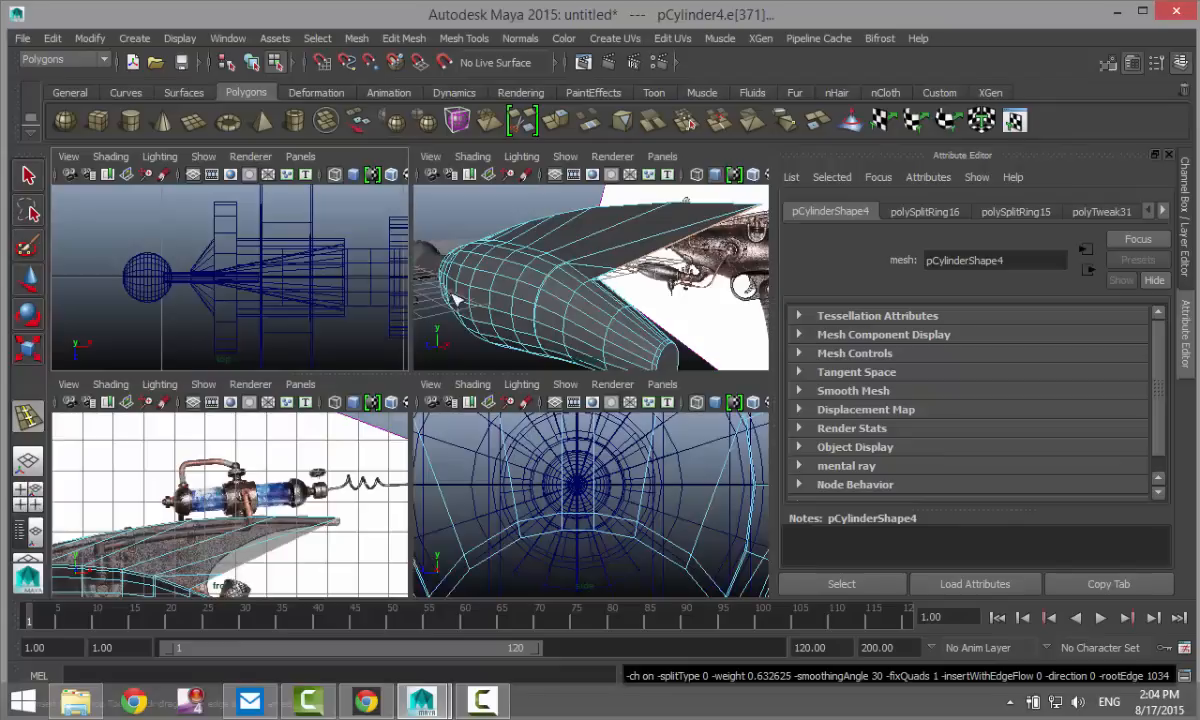
key(space)
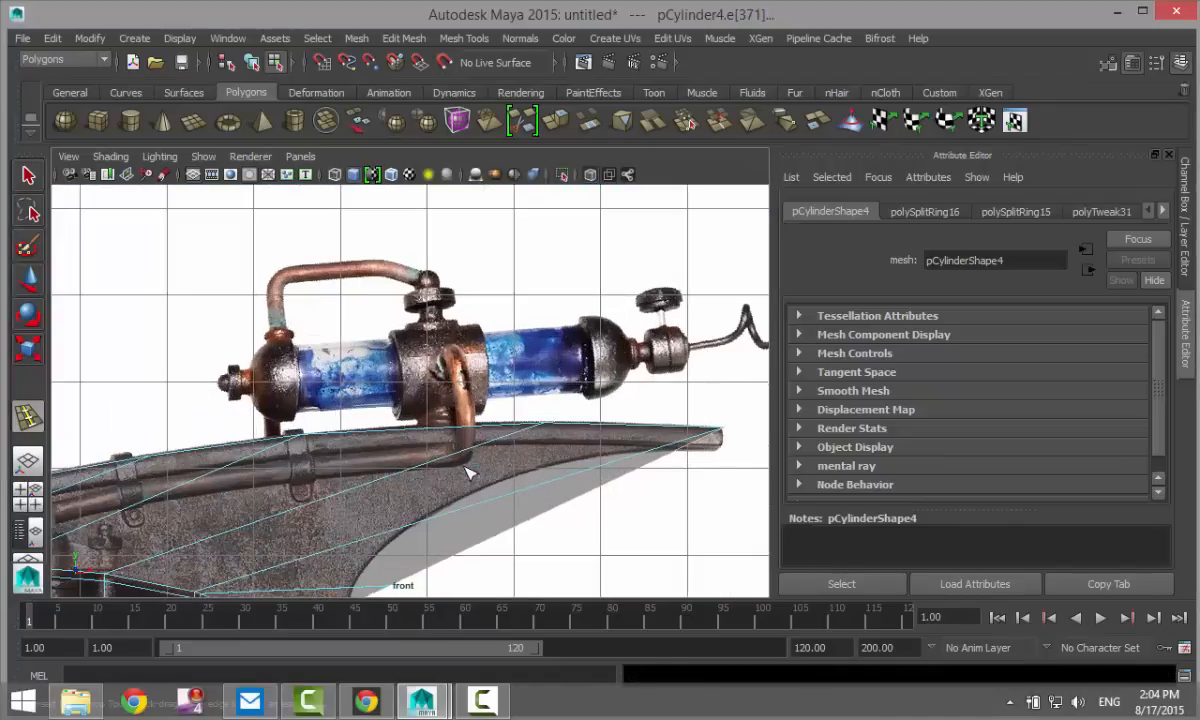
alt+middle_drag(463, 492, 481, 345)
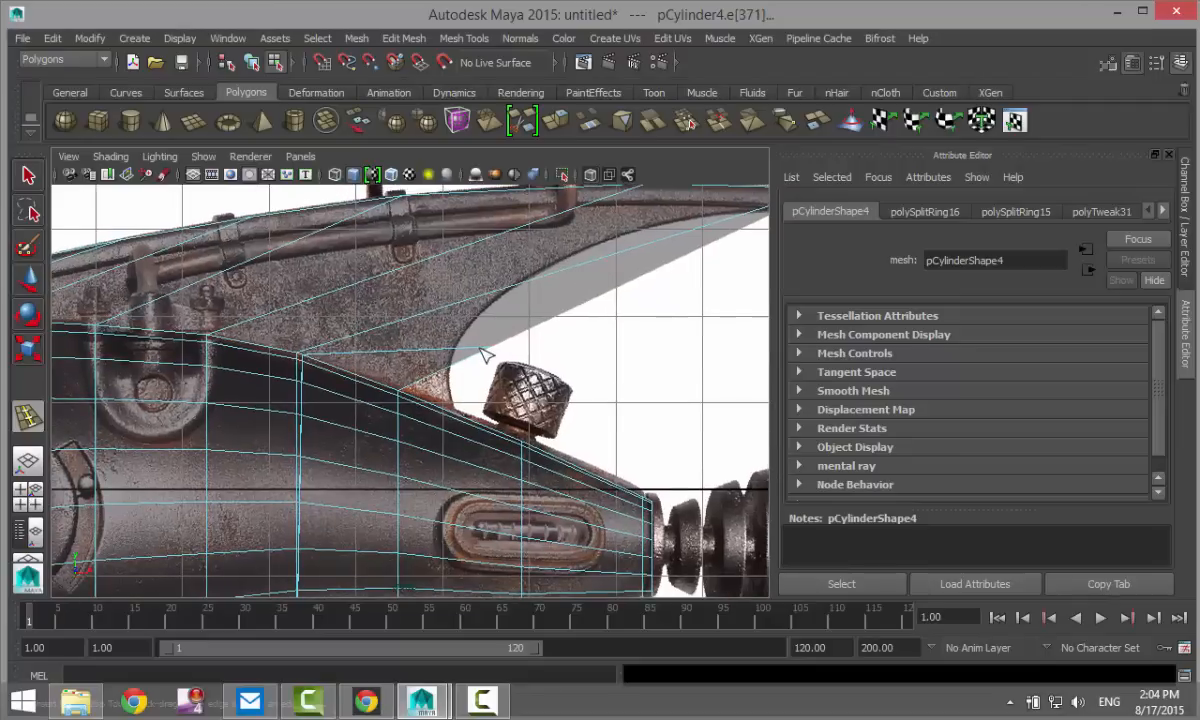
right_drag(483, 352, 383, 258)
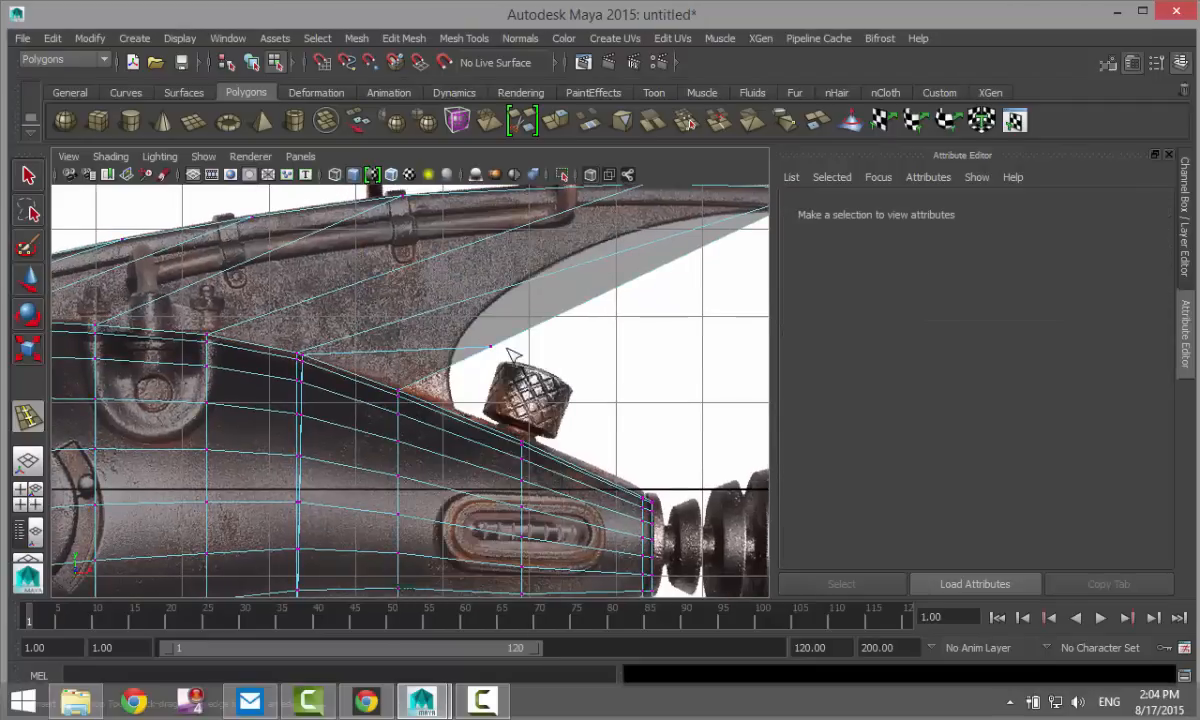
mouse_move(479, 334)
mouse_down()
mouse_move(500, 356)
mouse_move(470, 322)
mouse_up()
key(w)
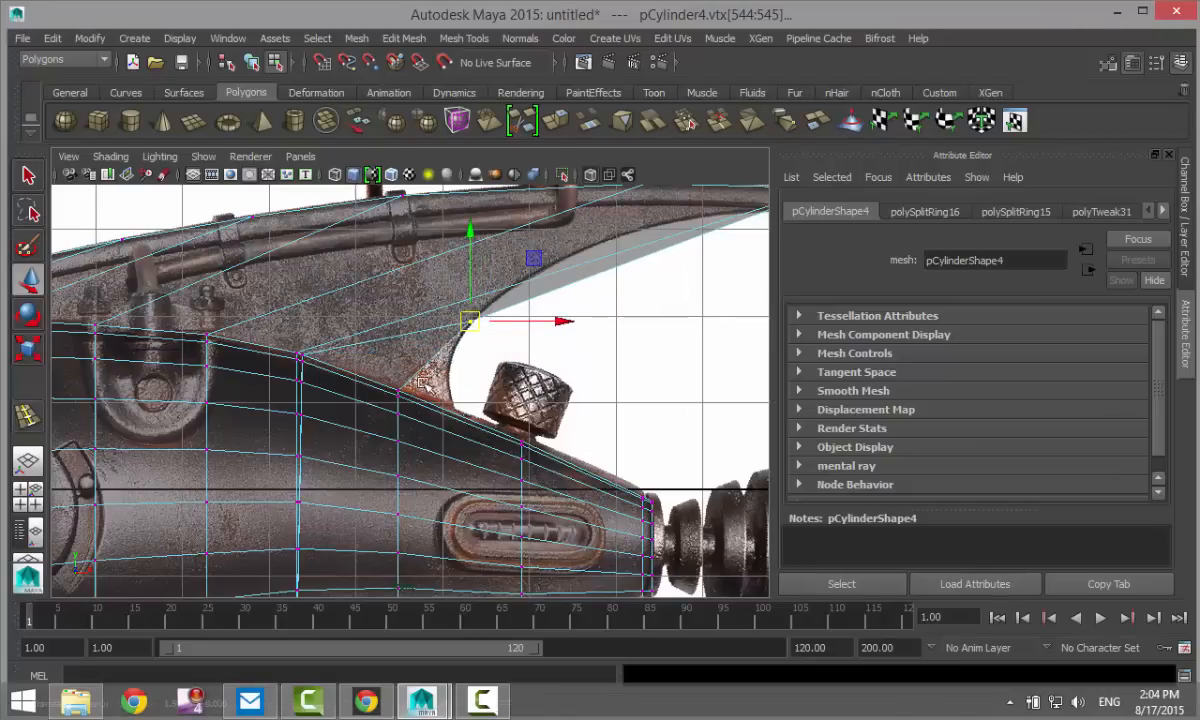
- Move the vertex pair at the fin's rear base back and down to where the reference fin meets the body
scroll(432, 413, up, 5)
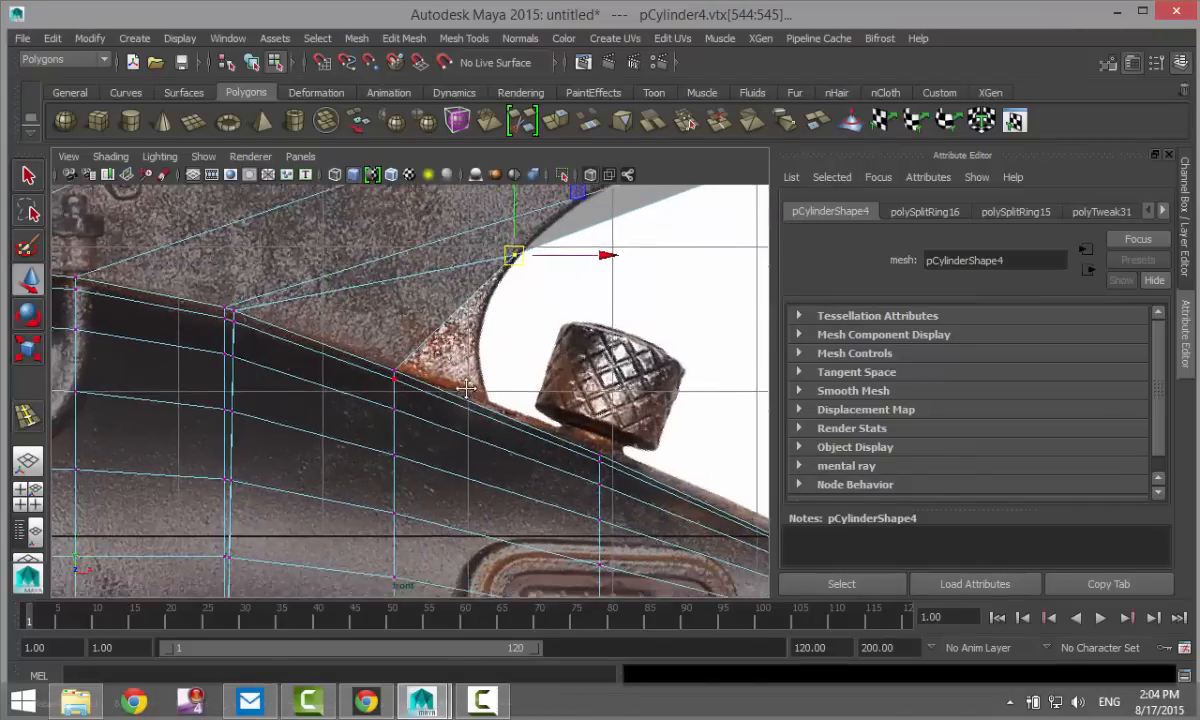
click(398, 335)
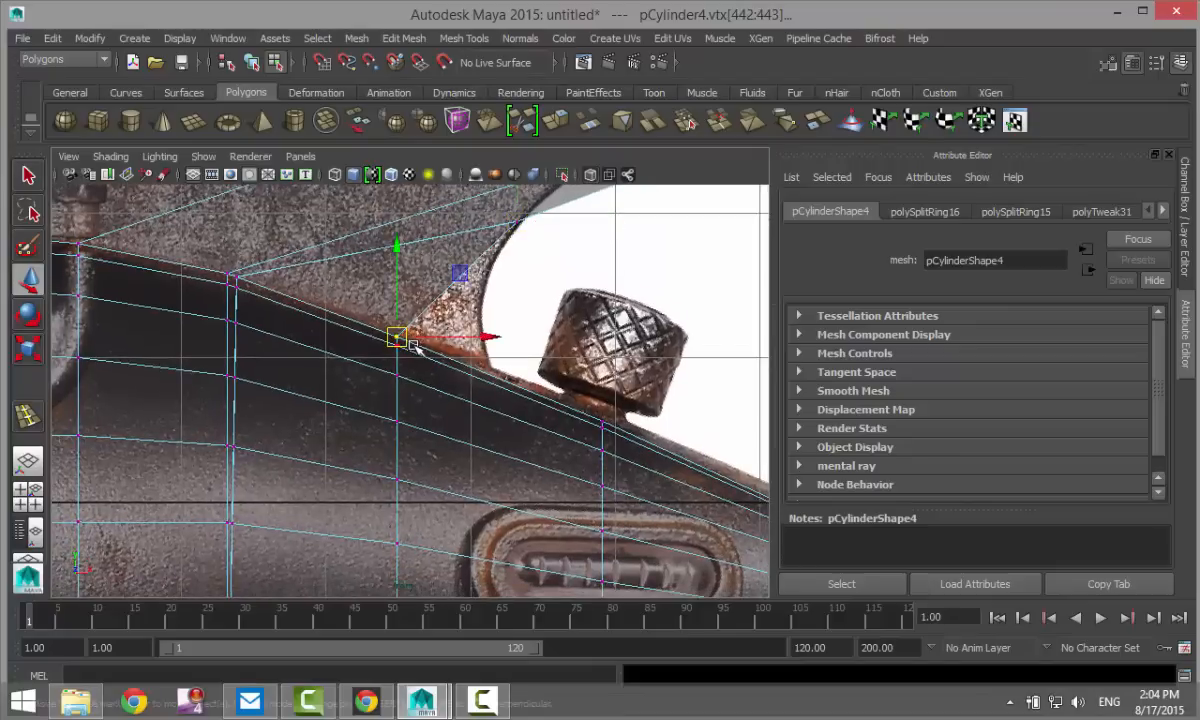
drag(490, 338, 572, 356)
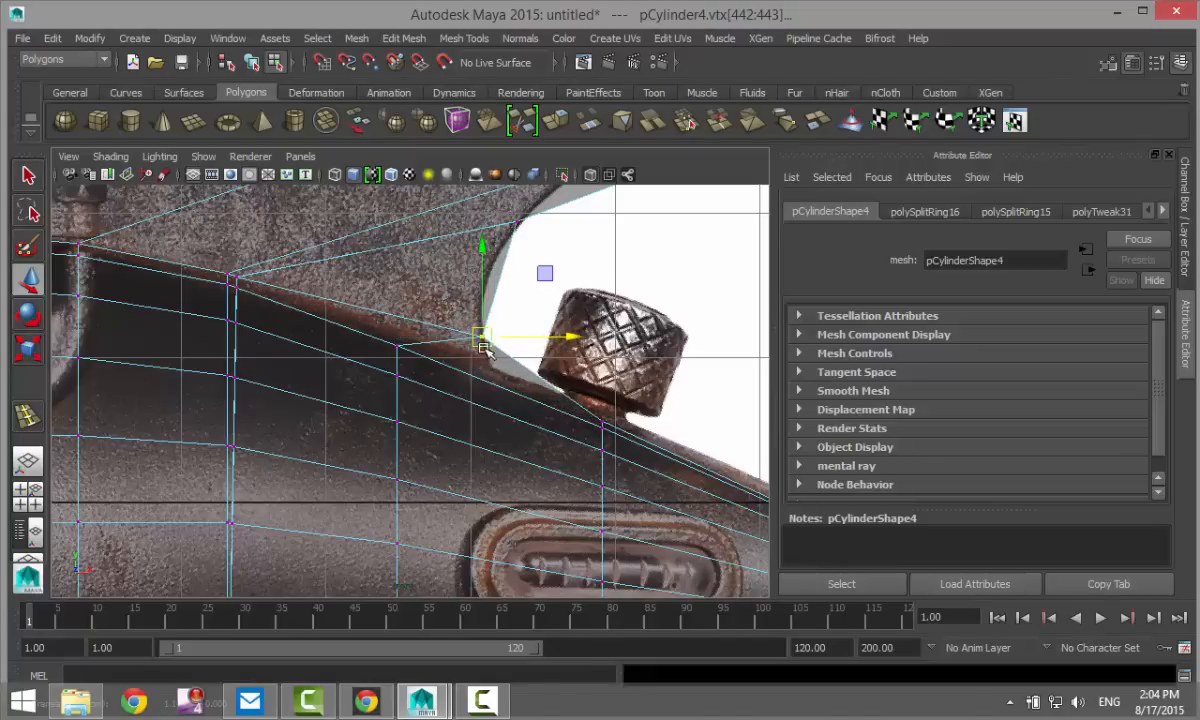
drag(480, 341, 490, 362)
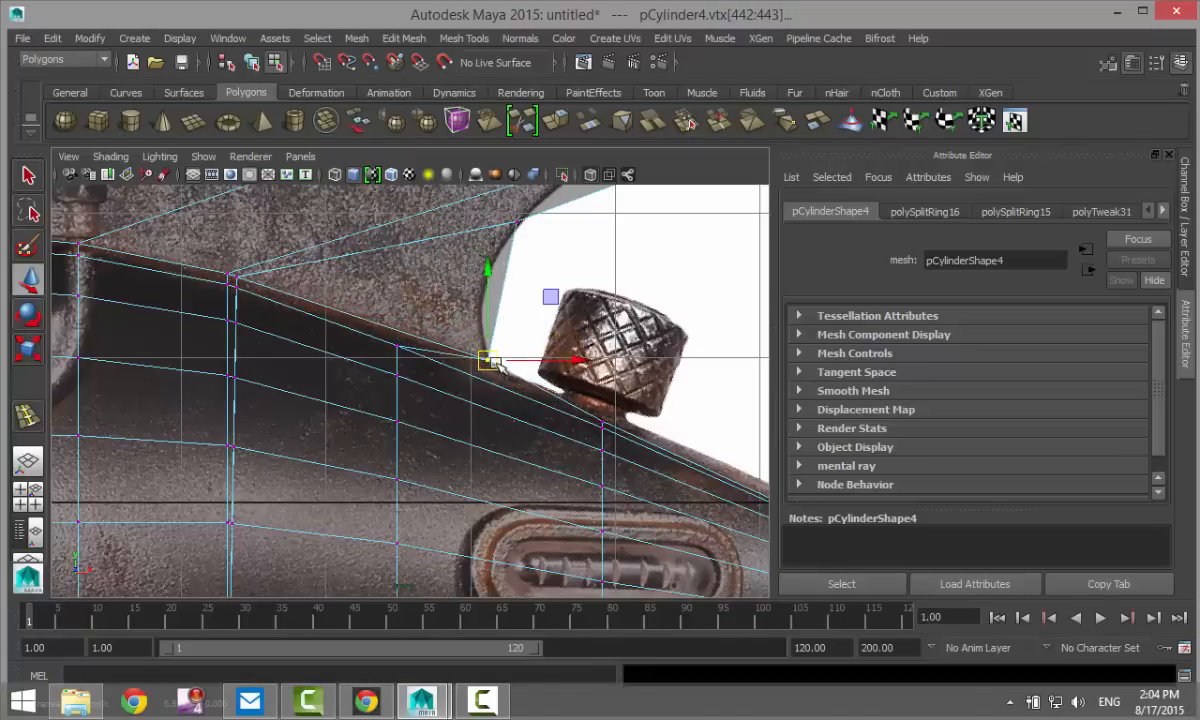
- Switch to face editing and select the narrow strip of faces along the fin's top edge and the body's centre line
alt+middle_drag(594, 296, 461, 490)
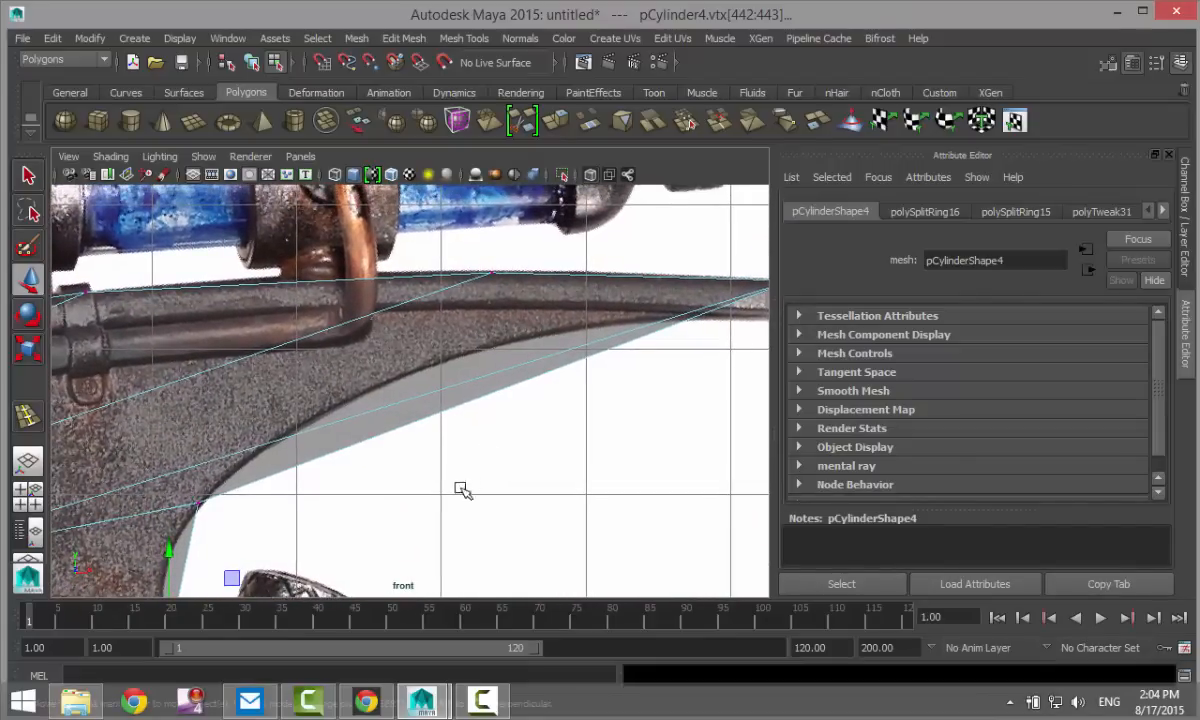
click(28, 490)
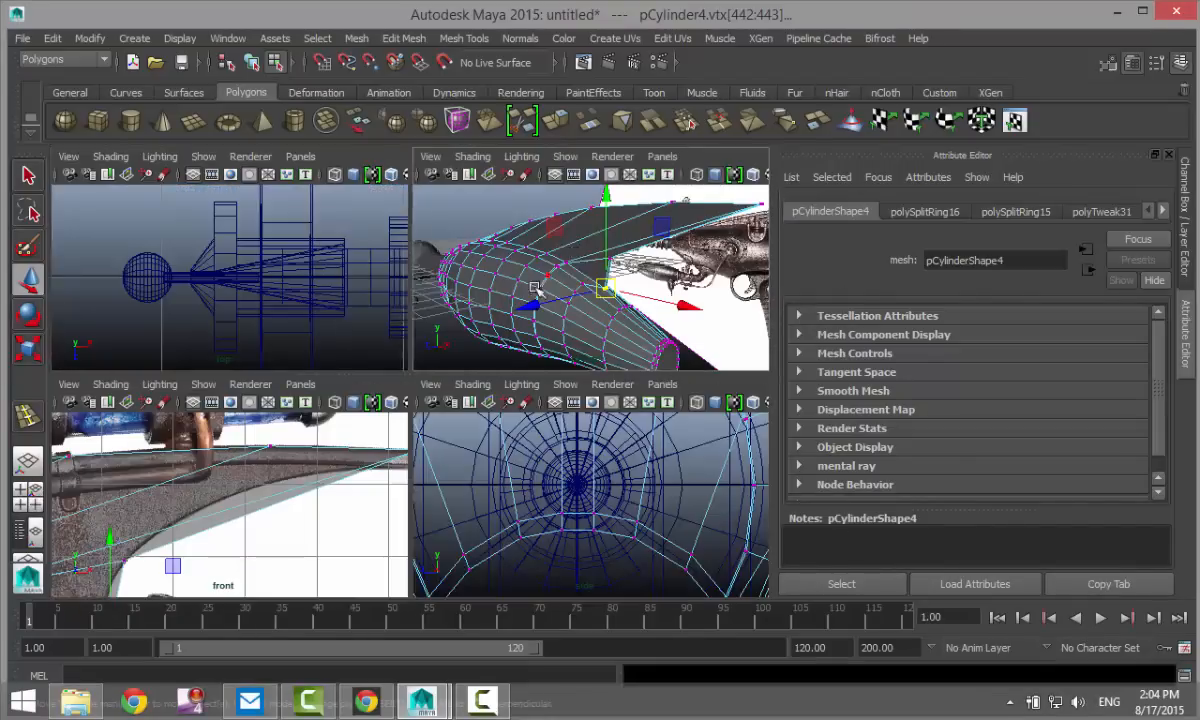
key(space)
alt+drag(517, 359, 515, 398)
scroll(517, 399, up, 6)
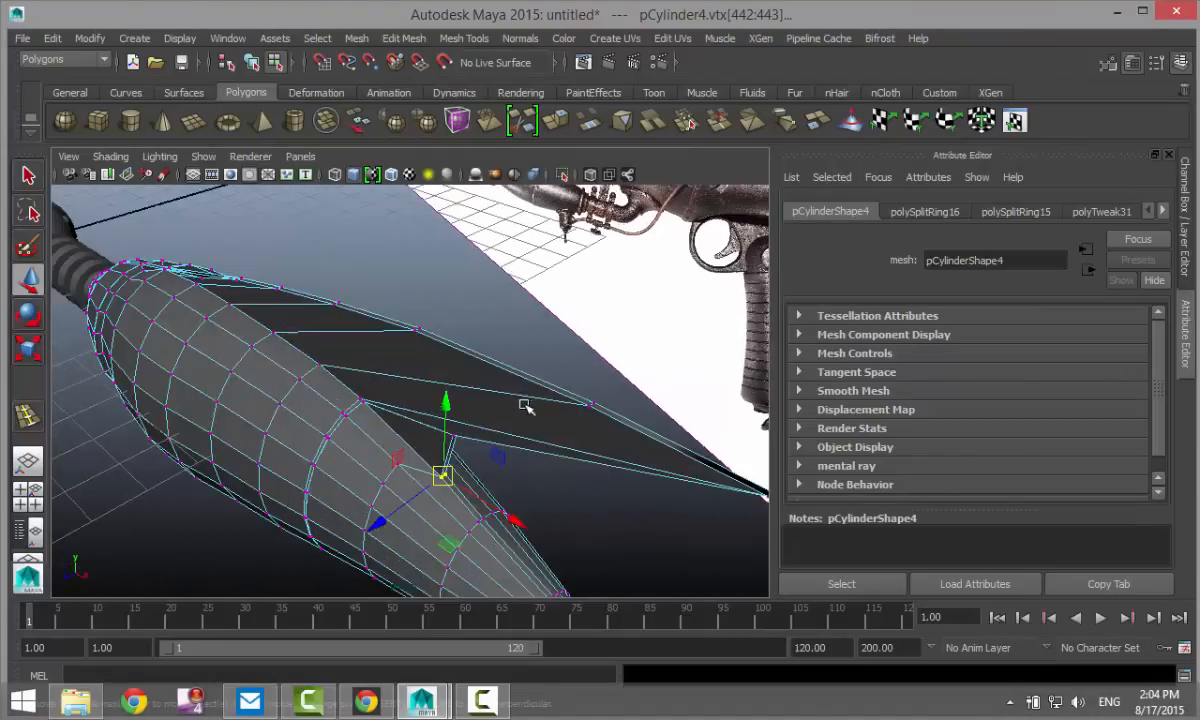
right_drag(554, 262, 553, 298)
click(563, 383)
alt+drag(563, 383, 436, 418)
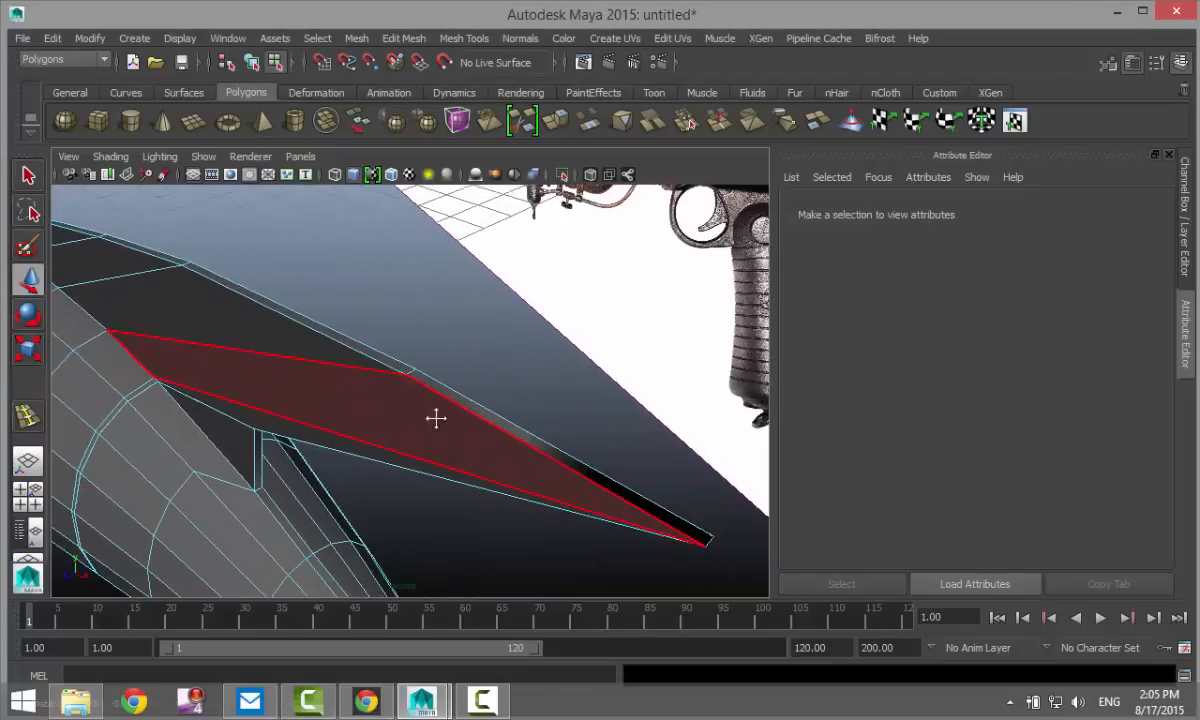
click(554, 450)
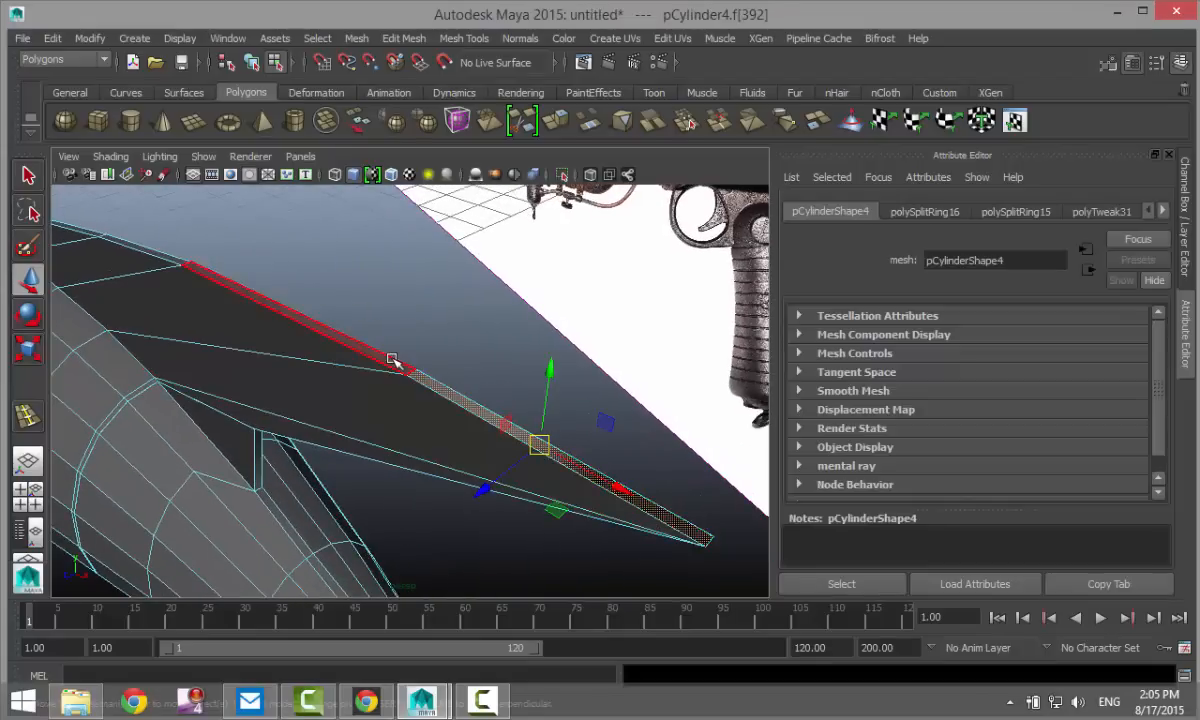
shift+click(394, 356)
alt+drag(60, 410, 255, 435)
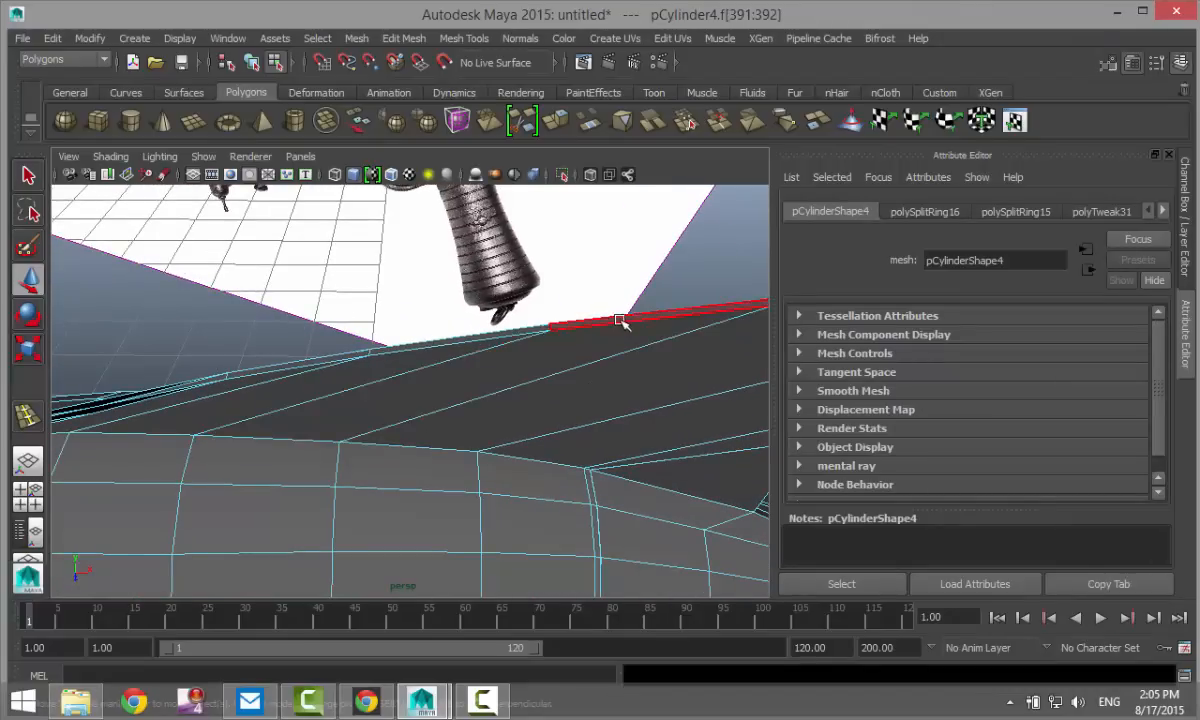
click(541, 331)
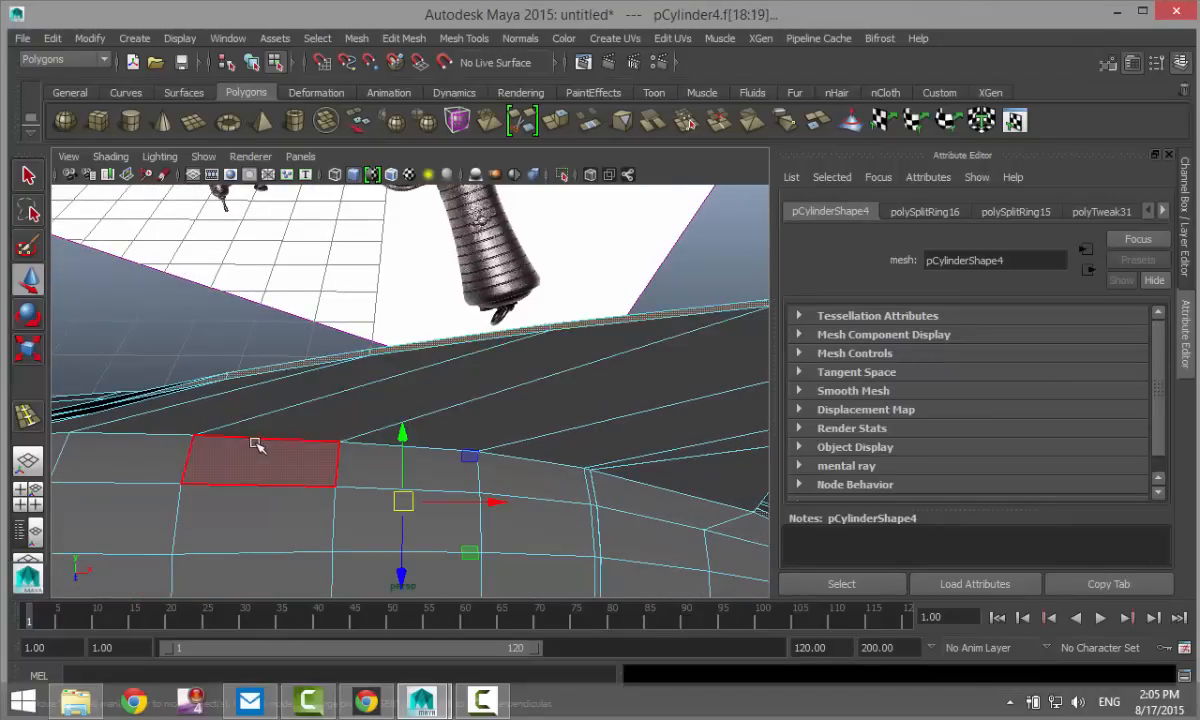
alt+drag(257, 444, 446, 362)
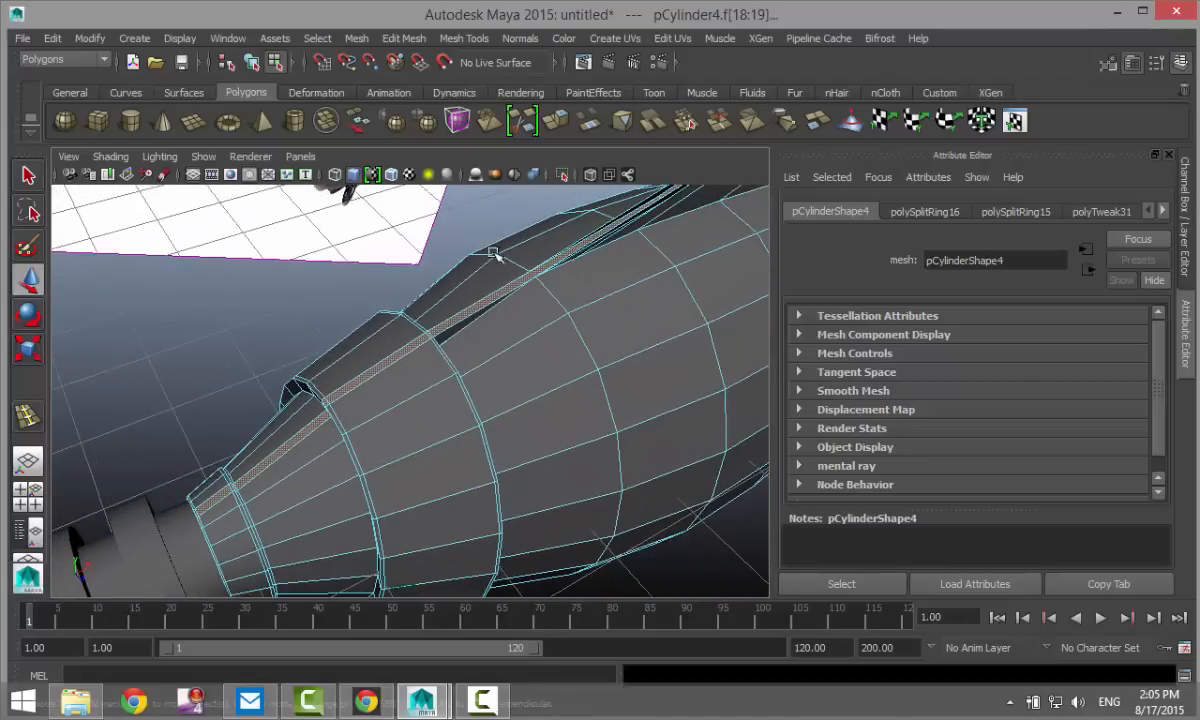
- Extrude the selected strip of faces and raise it slightly
click(404, 38)
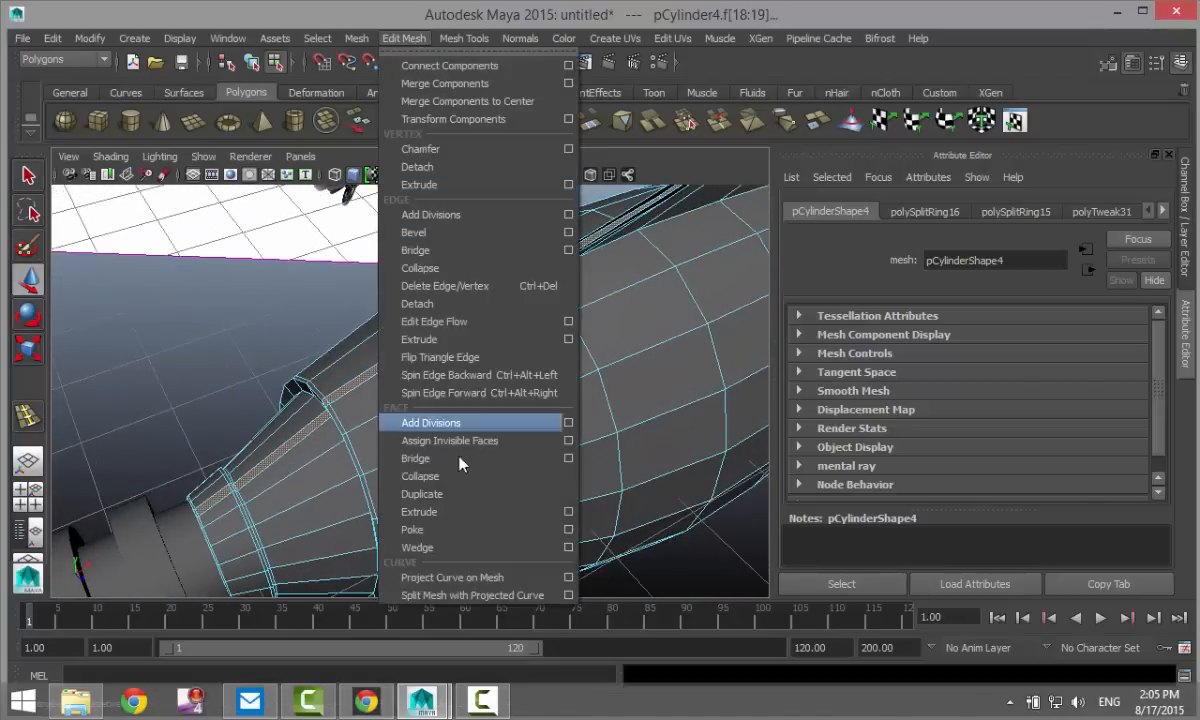
click(420, 511)
scroll(460, 476, down, 5)
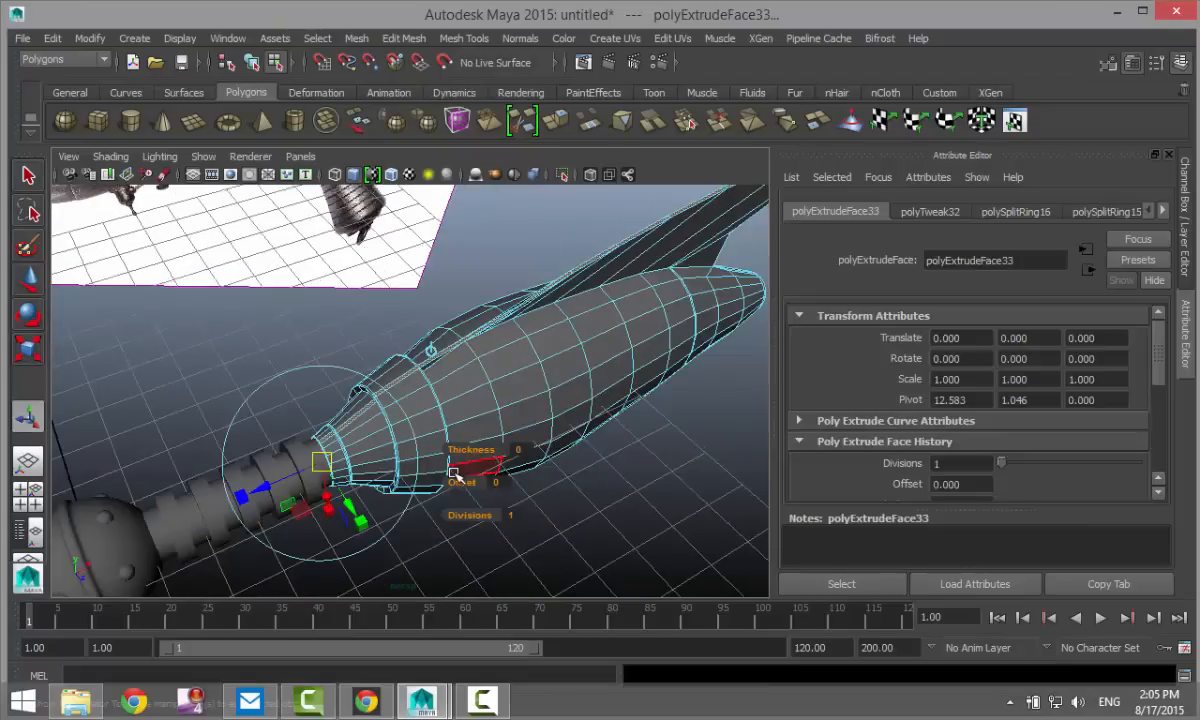
key(w)
drag(628, 222, 636, 220)
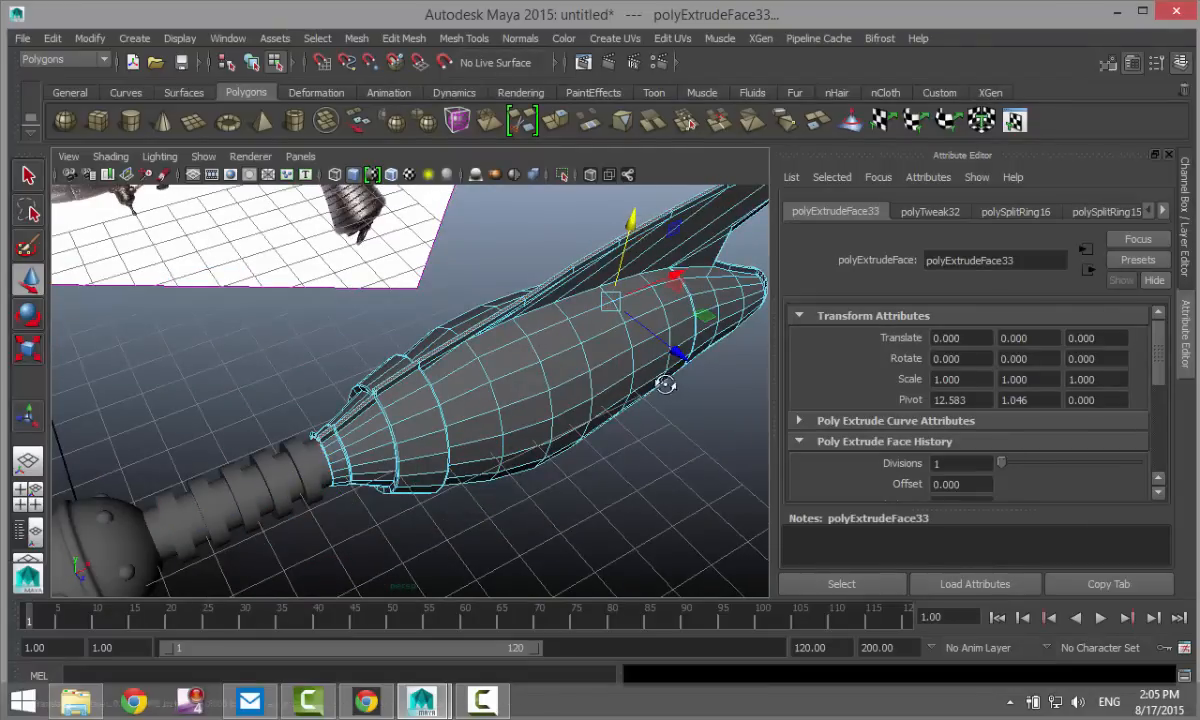
- Undo raising the extruded strip and remove the body's round rear end face from the selection
alt+drag(664, 380, 440, 337)
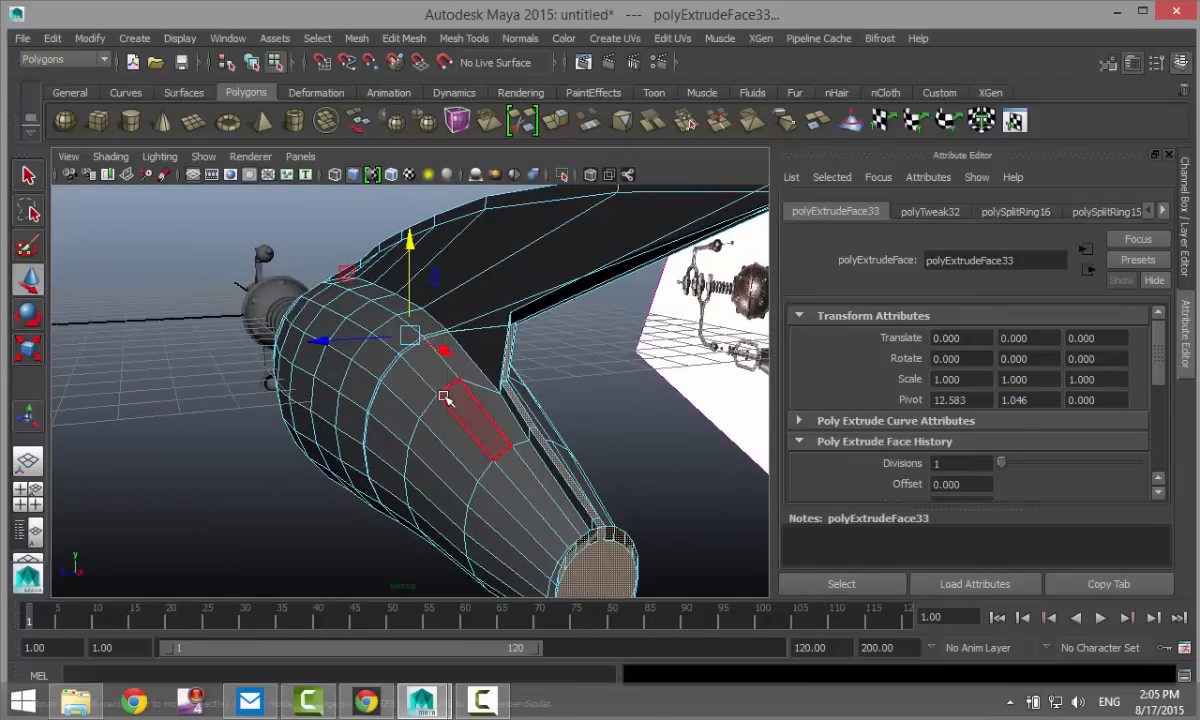
alt+drag(455, 410, 422, 367)
alt+middle_drag(422, 366, 362, 343)
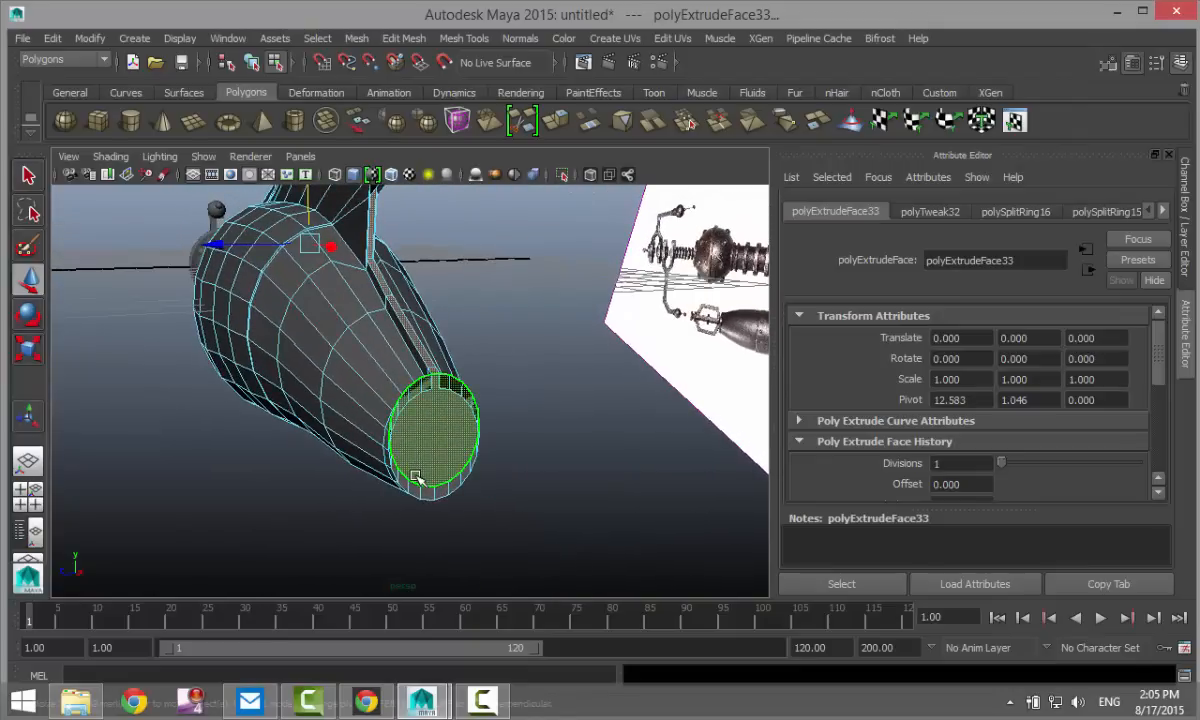
key(ctrl+z)
ctrl+click(438, 434)
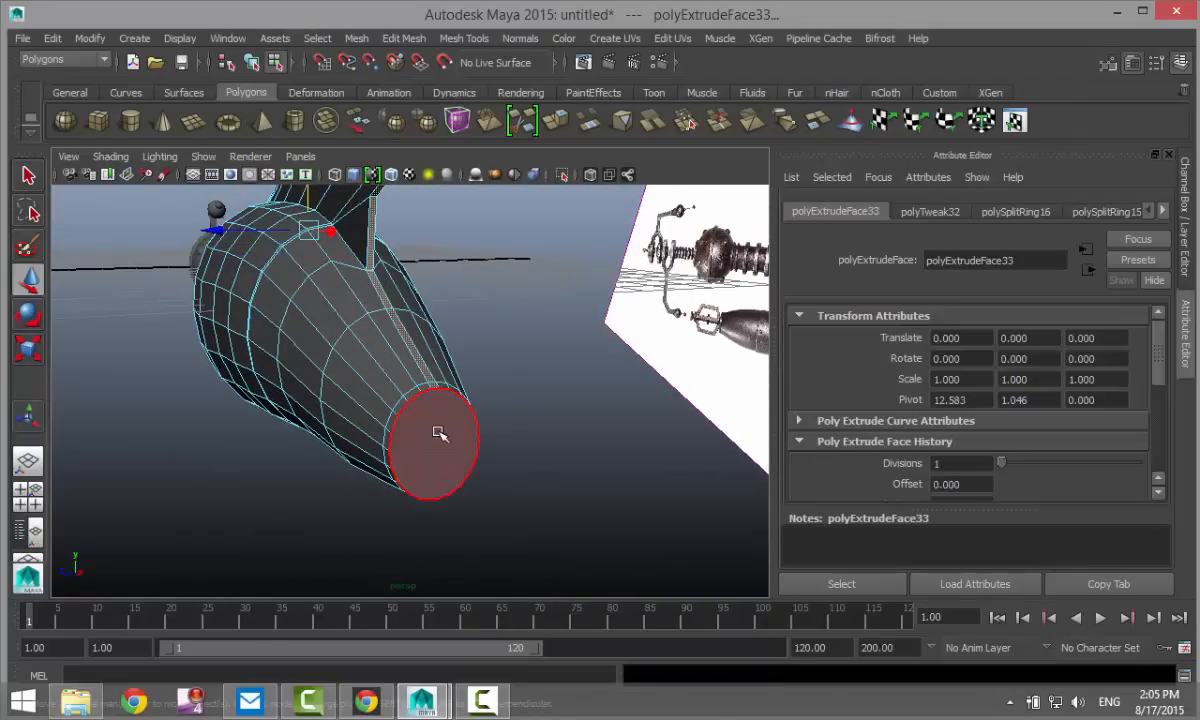
- Raise the extruded strip slightly along the fin and body, and extrude it again with a thickness of 0.02
alt+drag(385, 236, 350, 205)
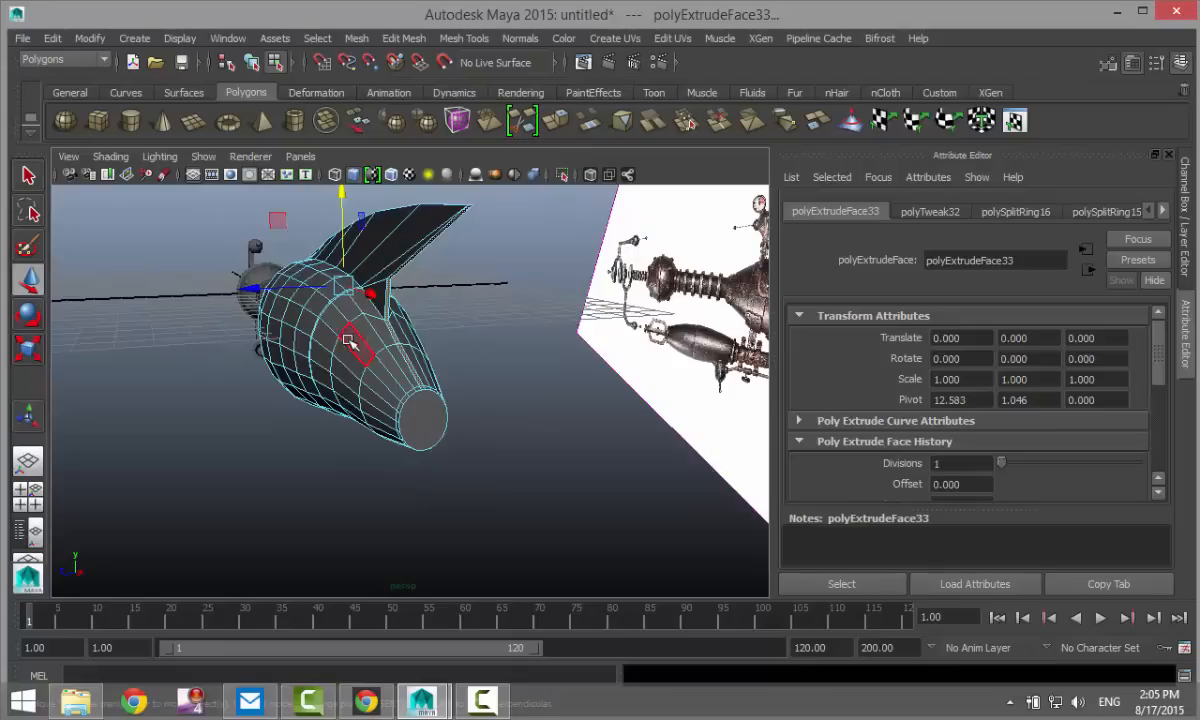
click(342, 195)
click(404, 38)
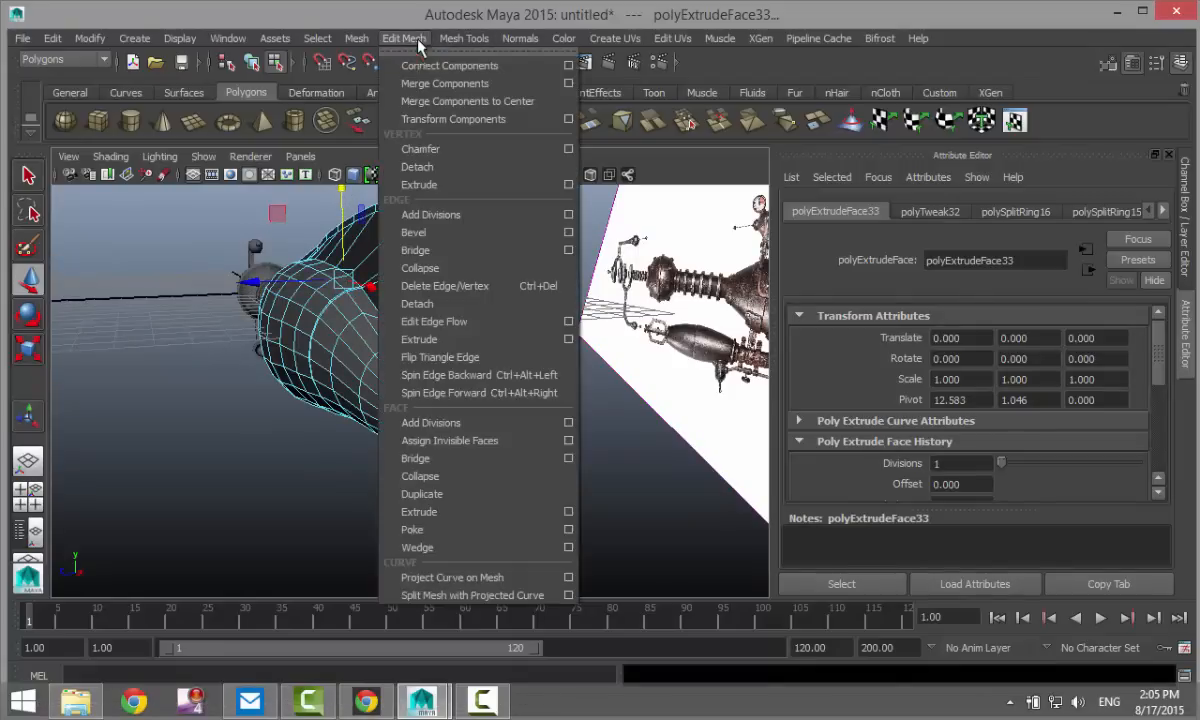
click(476, 515)
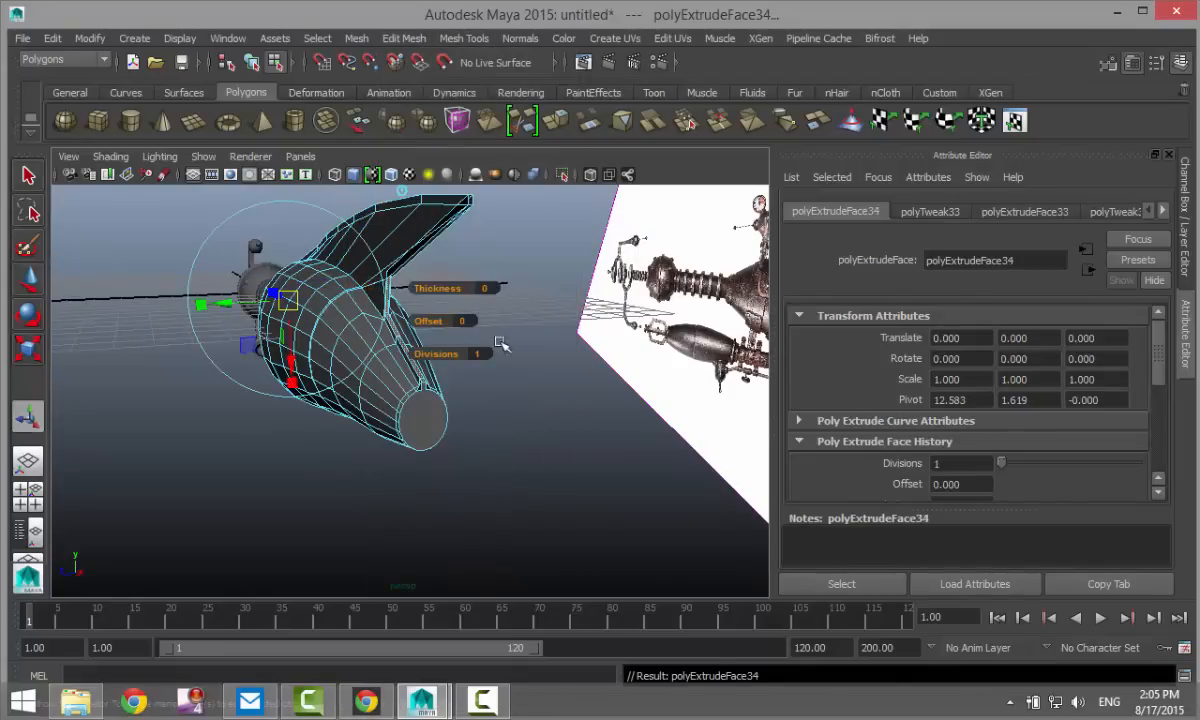
drag(447, 289, 473, 274)
click(505, 287)
text(0.0)
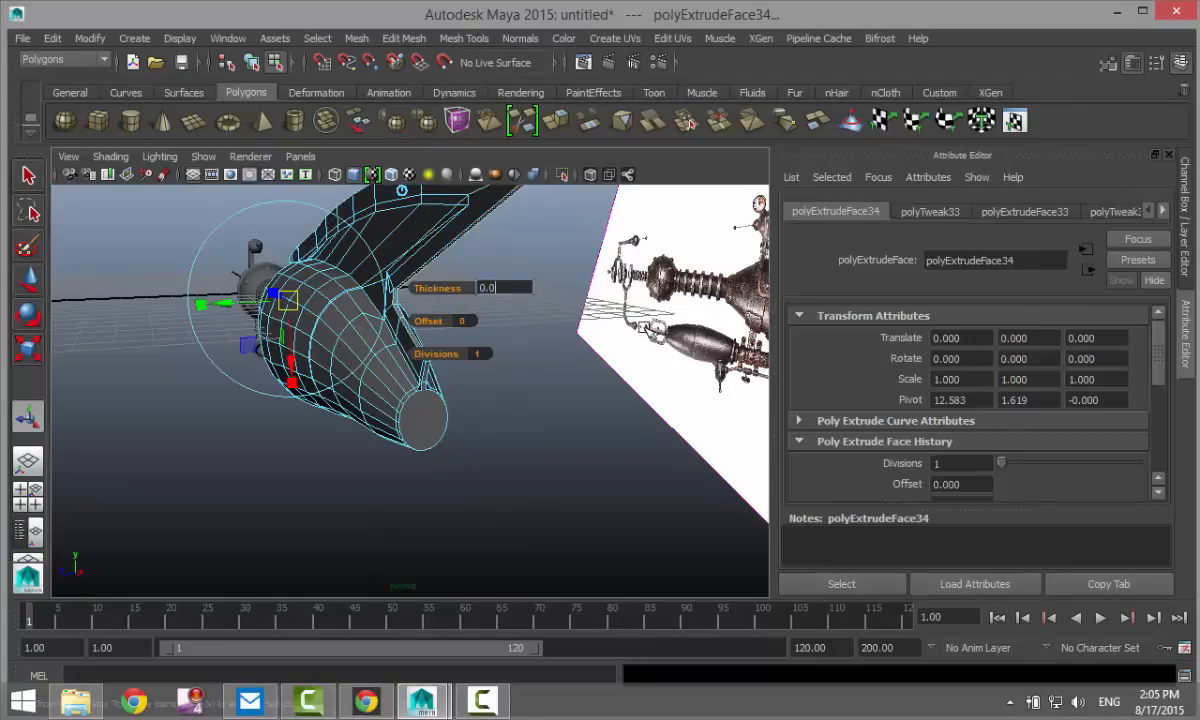
text(2)
key(Return)
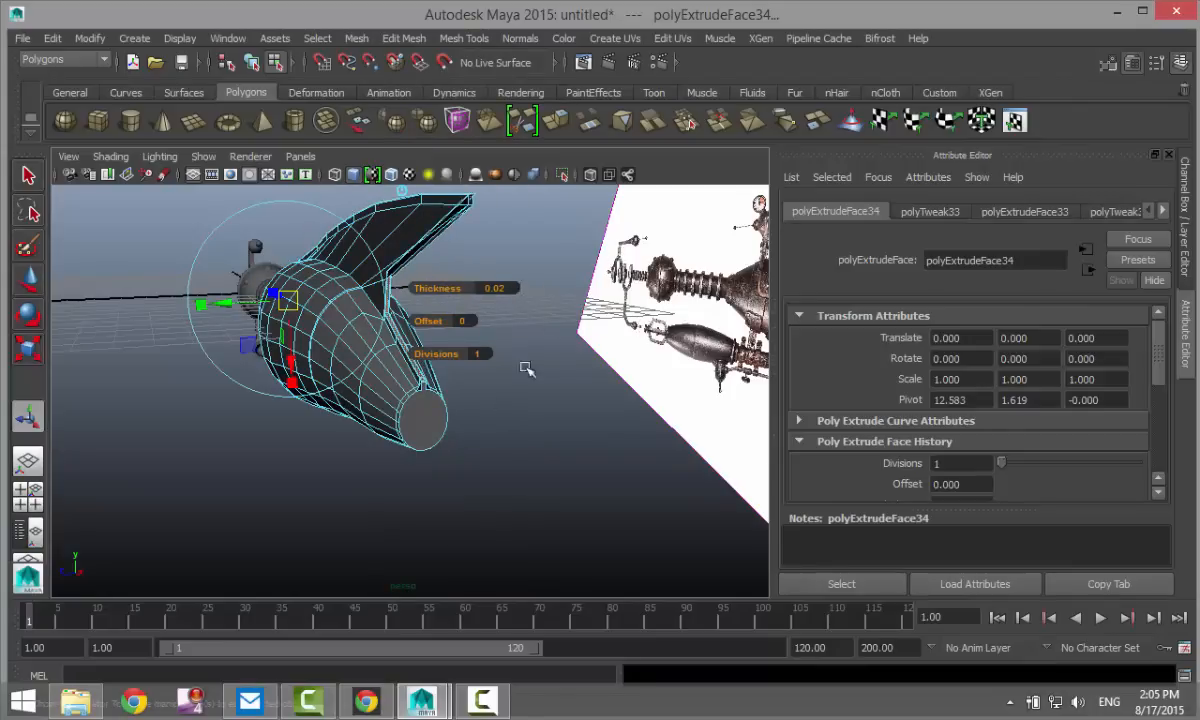
- Return to object mode and examine the fin and its ridge in smooth preview and in the unsmoothed display
click(520, 416)
alt+drag(330, 431, 517, 346)
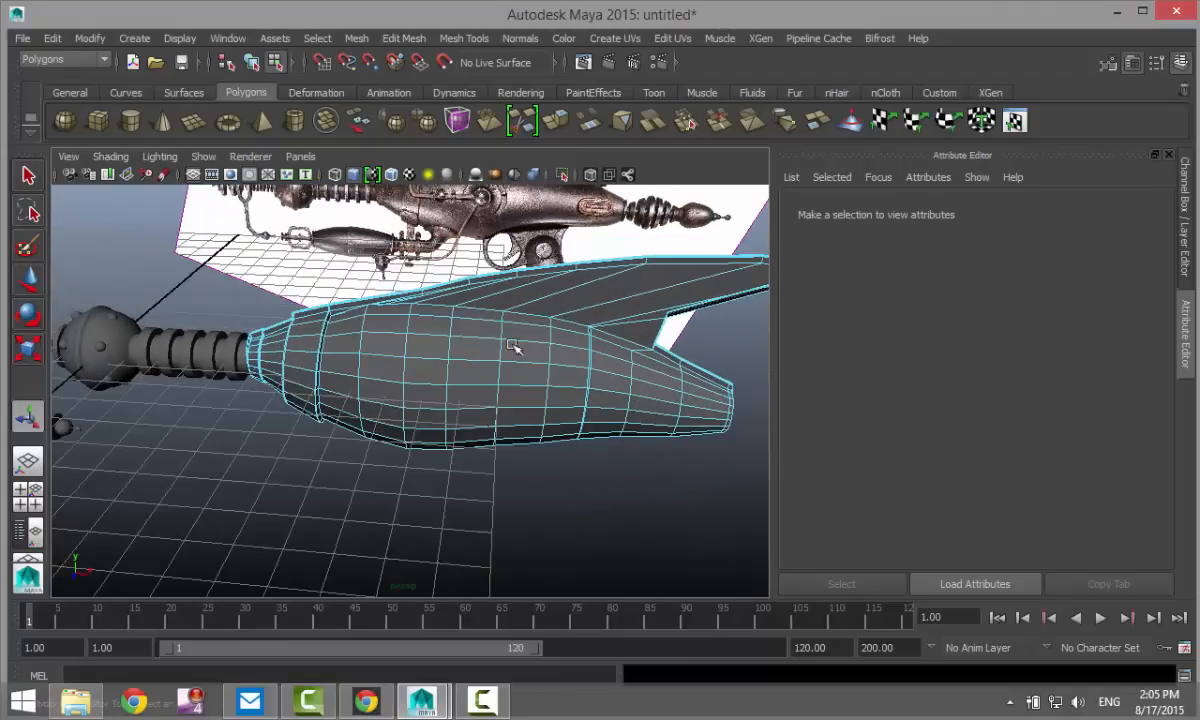
right_drag(512, 322, 575, 233)
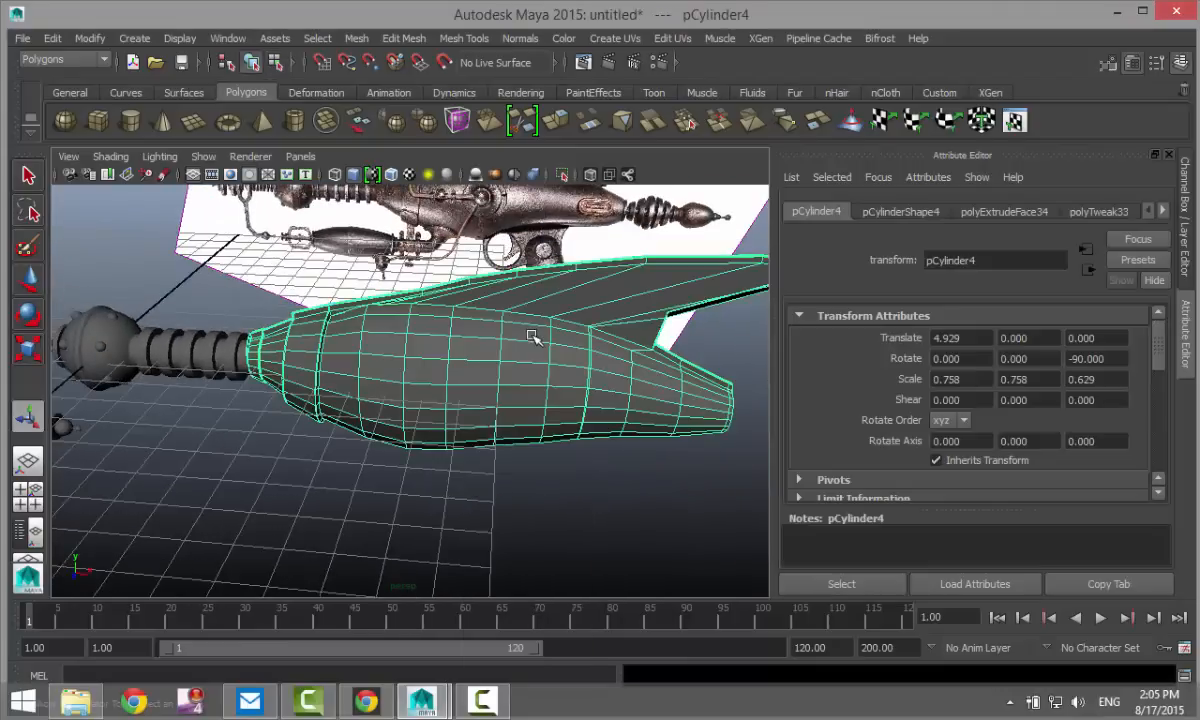
click(520, 489)
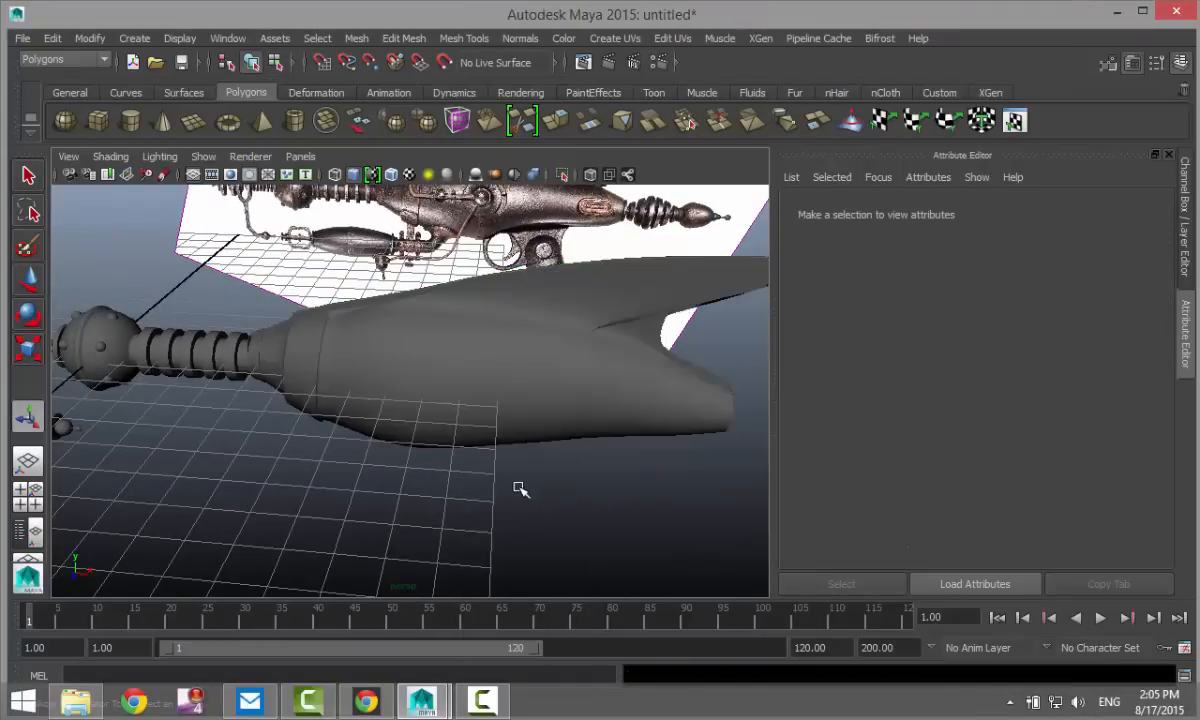
alt+drag(397, 490, 281, 547)
scroll(358, 515, up, 5)
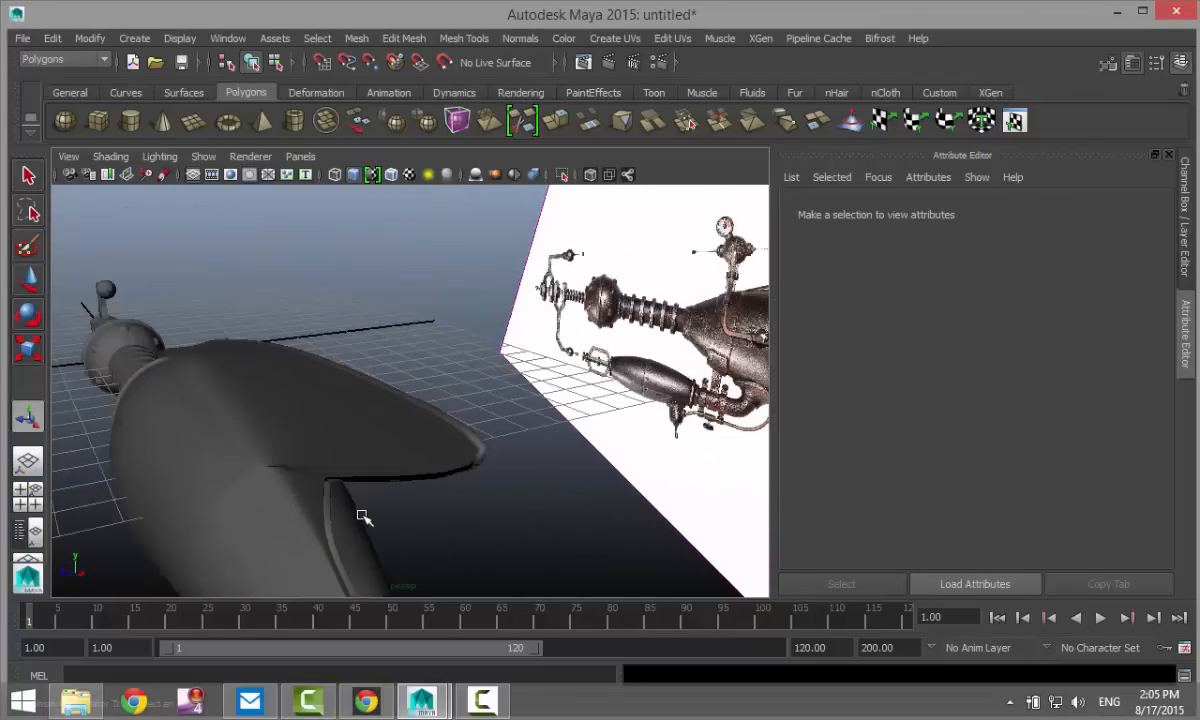
scroll(358, 521, down, 2)
click(465, 446)
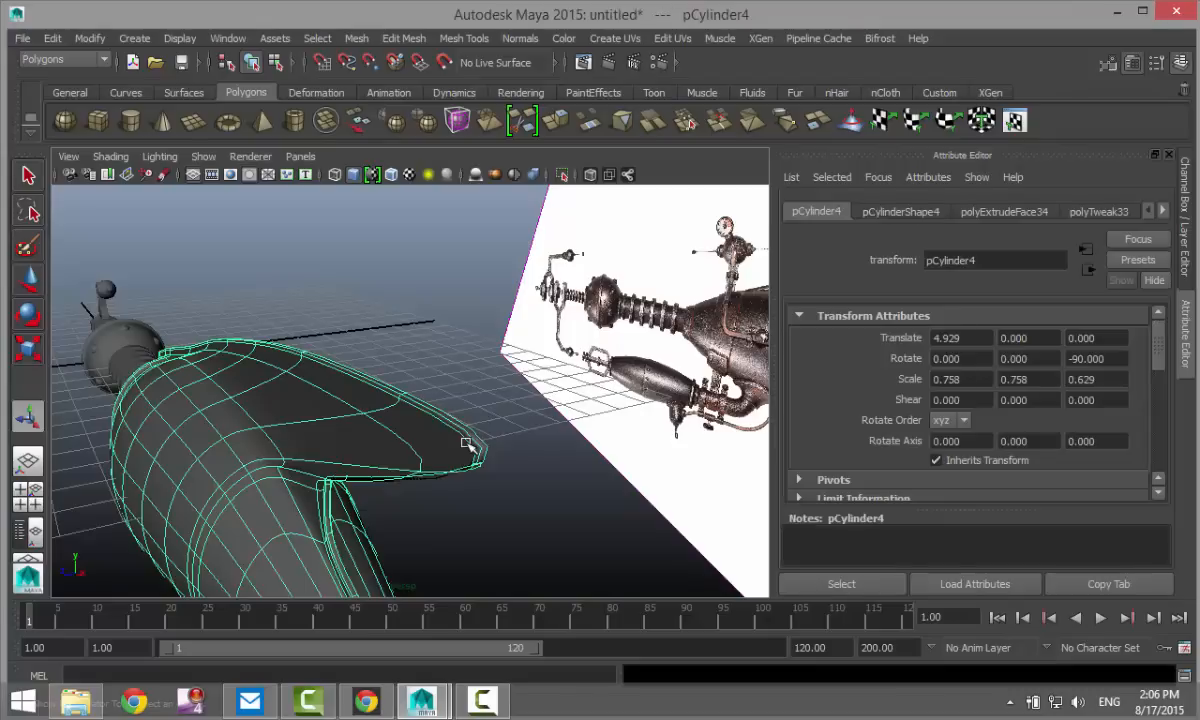
key(1)
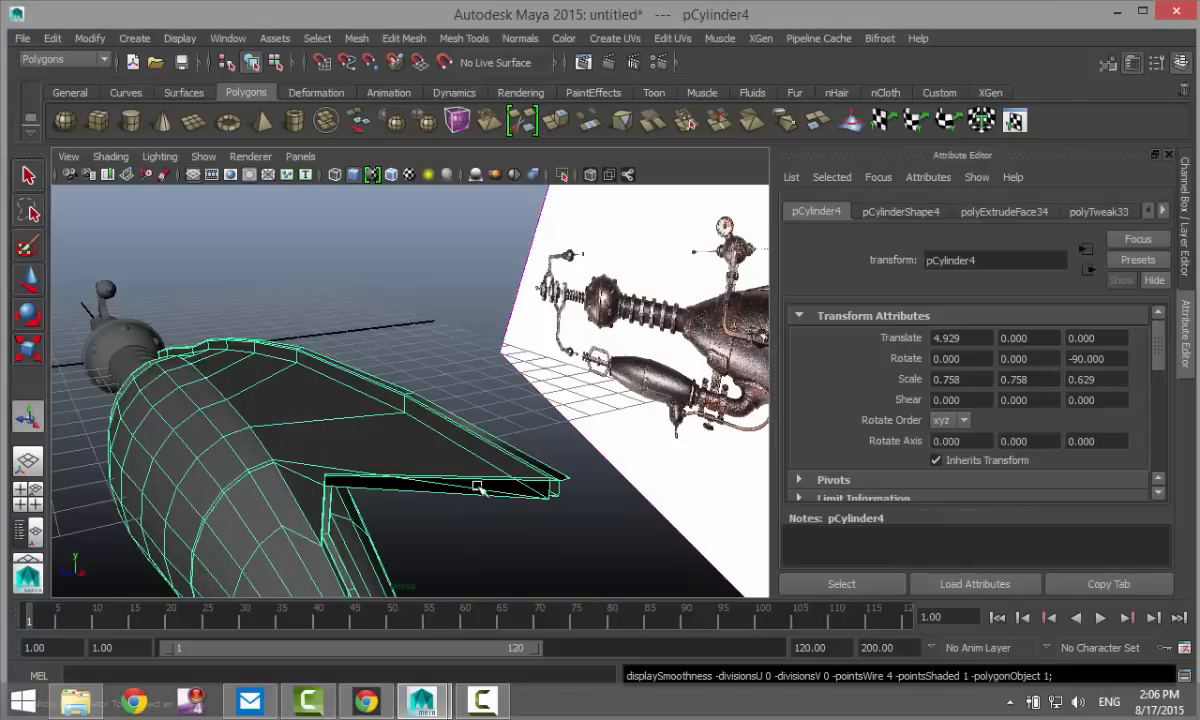
mouse_move(540, 503)
alt+mouse_down()
mouse_move(517, 479)
mouse_move(536, 493)
mouse_move(540, 484)
alt+mouse_up()
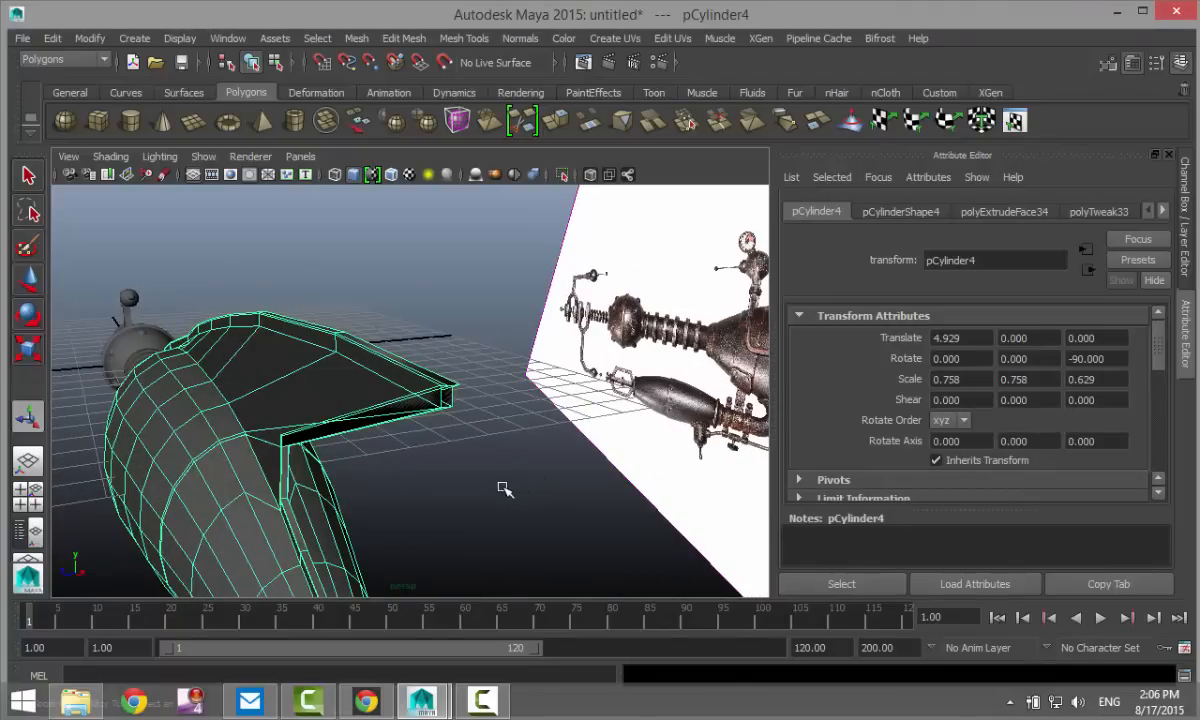
- Undo the second strip extrusion and the raising of the strip, back to the first extrusion with zero thickness
key(ctrl+z)
key(ctrl+z)
key(ctrl+z)
key(ctrl+z)
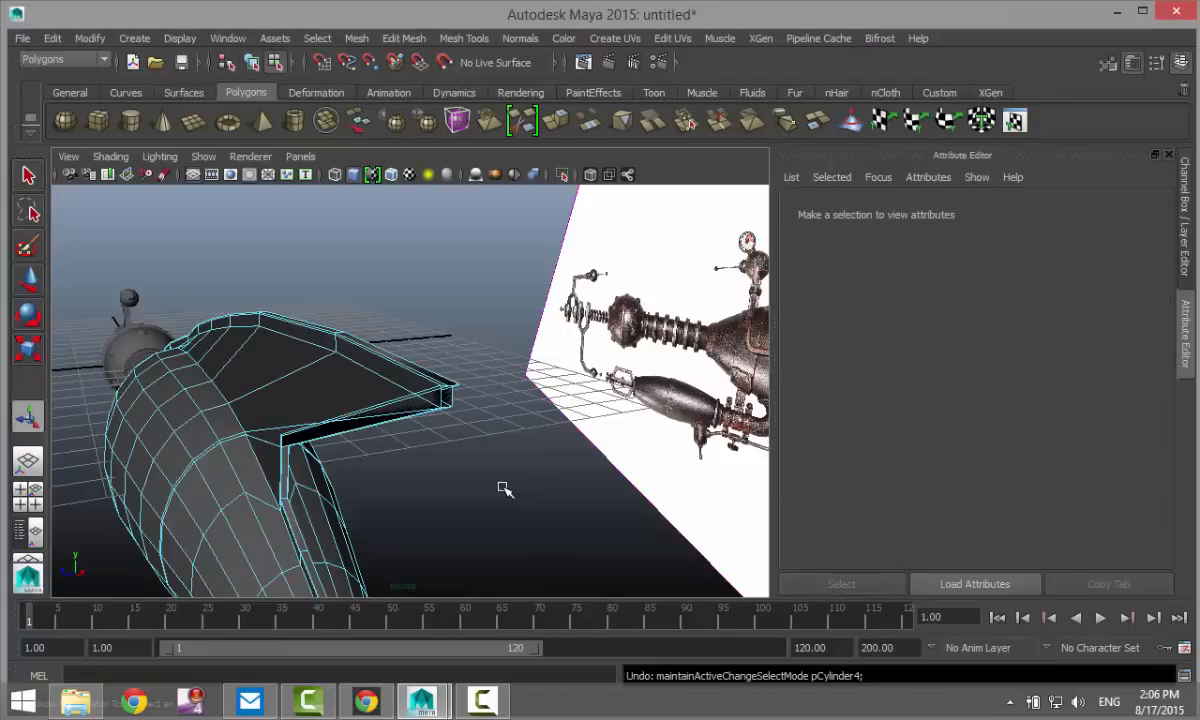
key(ctrl+z)
key(ctrl+z)
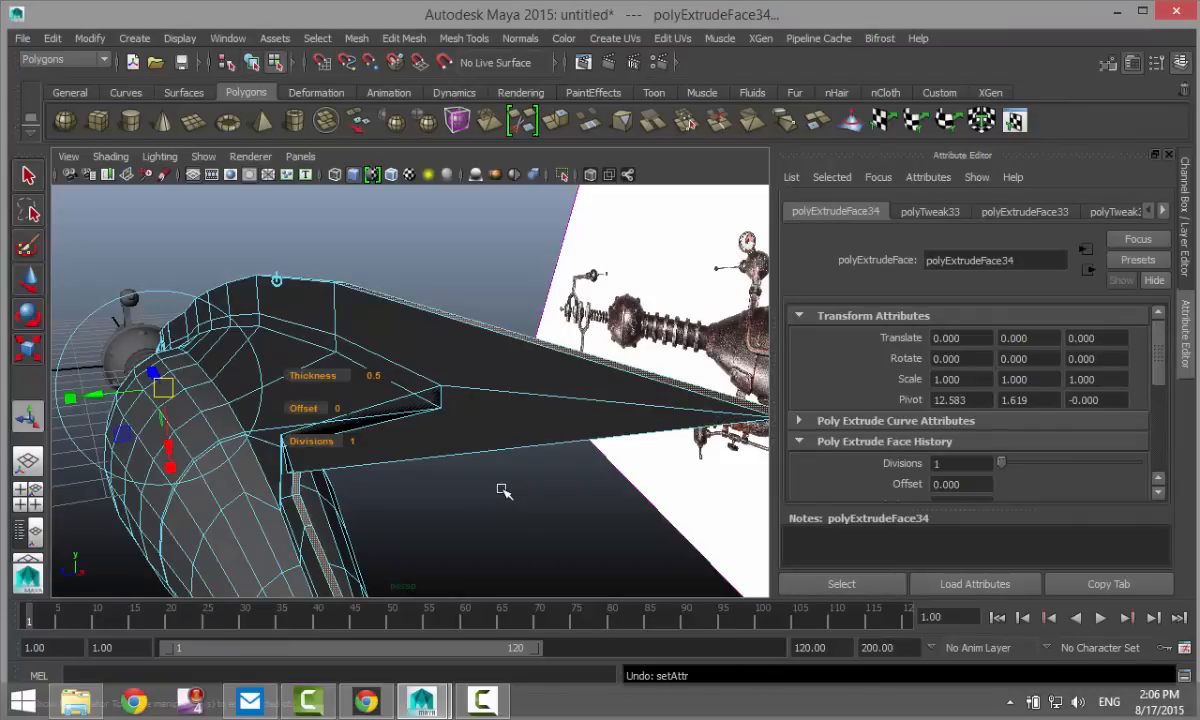
key(ctrl+z)
key(ctrl+z)
key(ctrl+z)
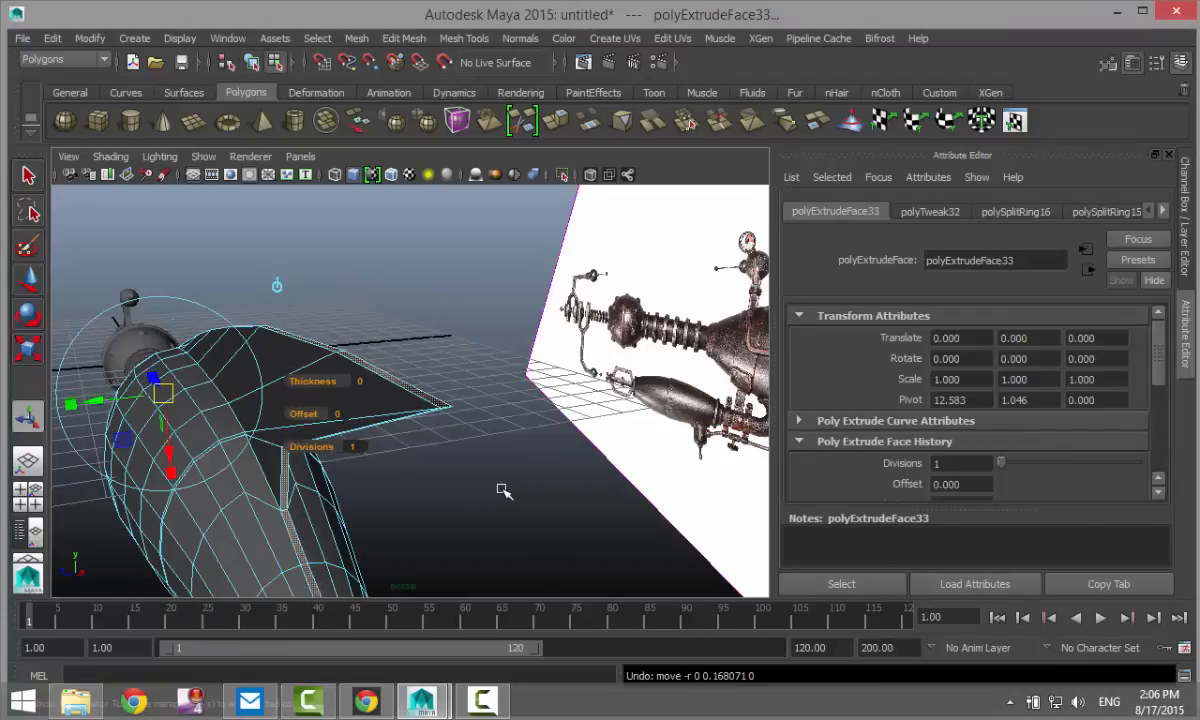
- Try a thickness of 0.4 for the strip's extrusion and undo it along with the last face selection change
scroll(503, 492, up, 5)
scroll(503, 496, down, 5)
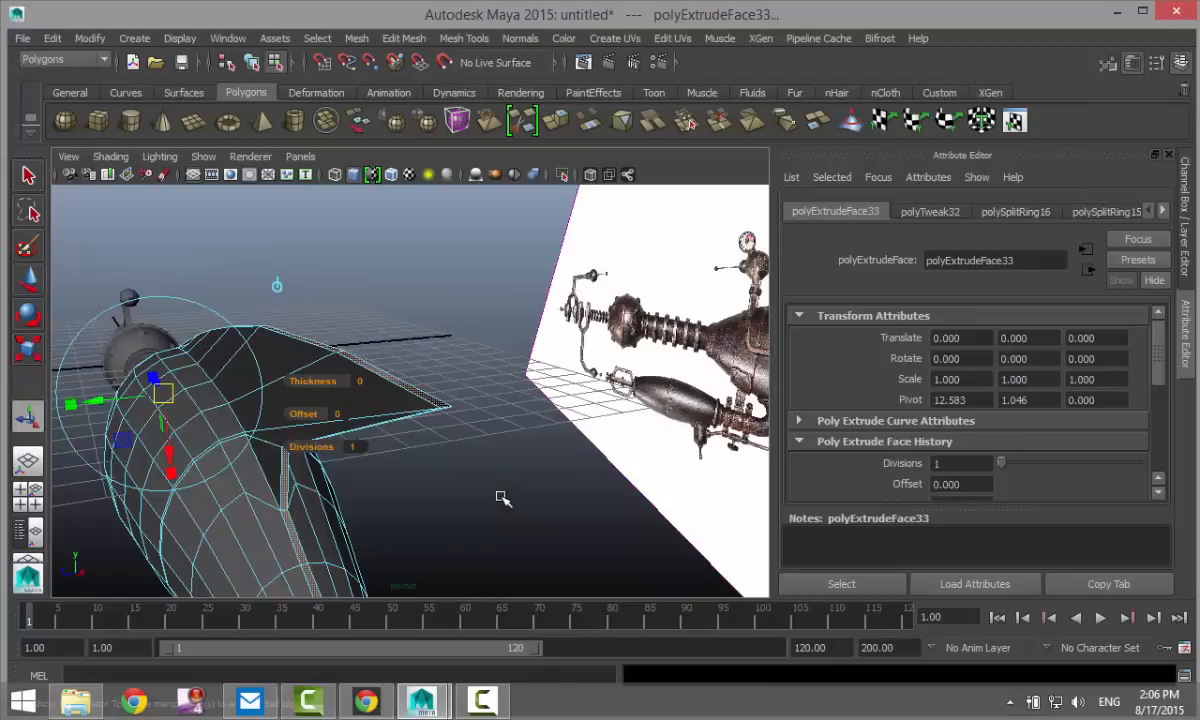
alt+drag(496, 498, 463, 505)
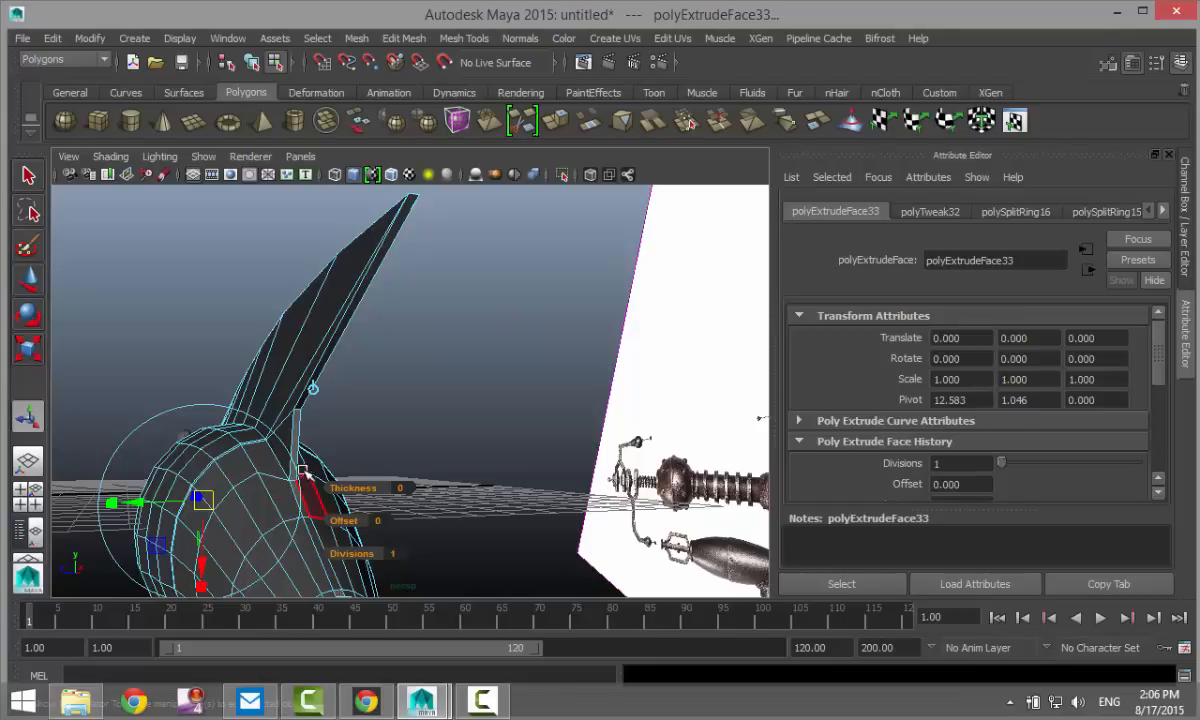
alt+drag(480, 428, 397, 465)
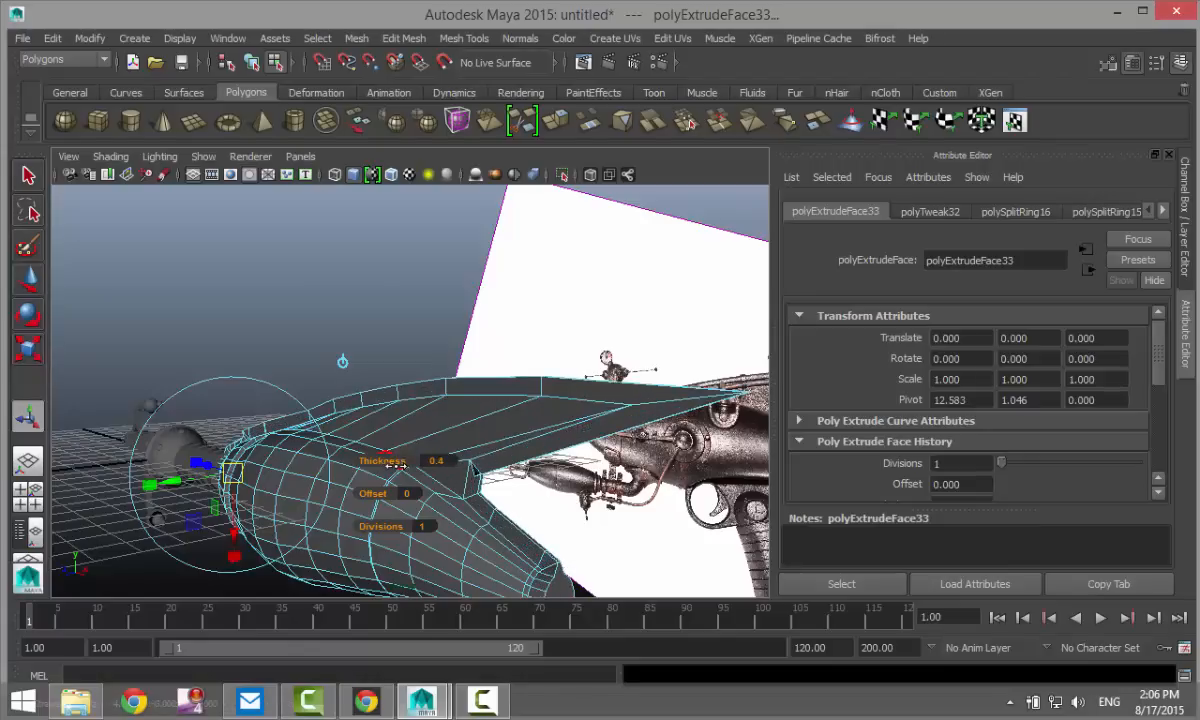
key(ctrl+z)
key(ctrl+z)
key(ctrl+z)
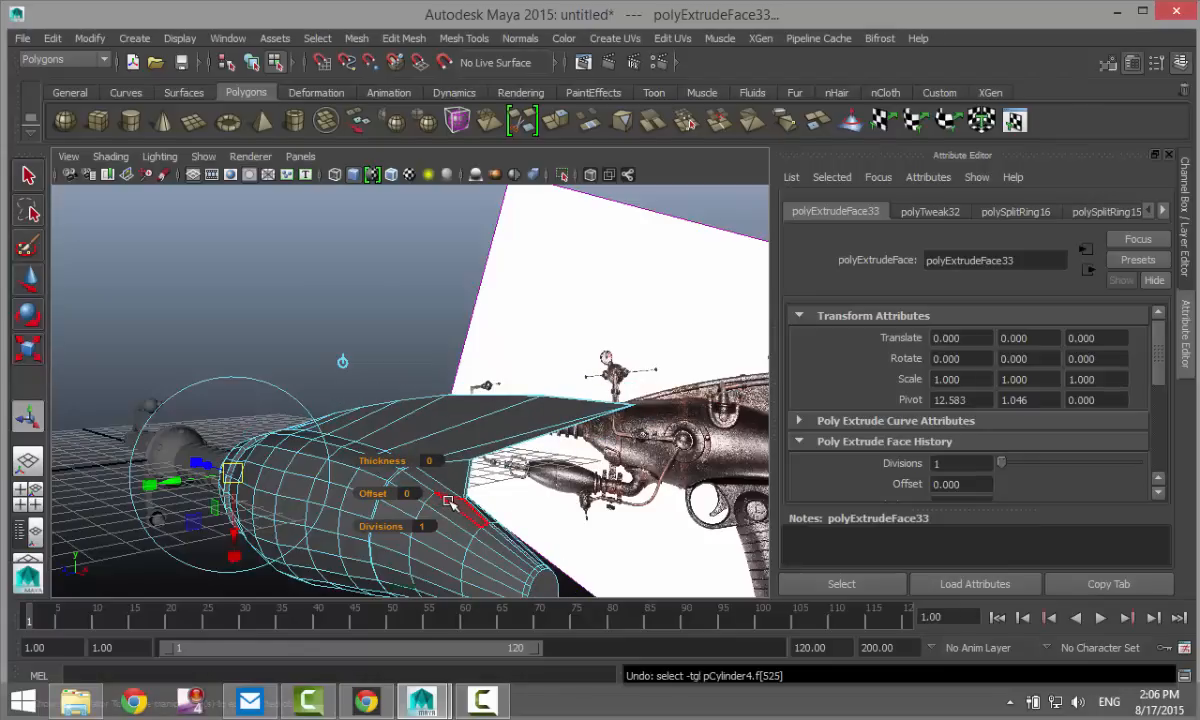
- Set the thickness of the face strip's extrusion along the fin and body to 0.2
alt+drag(449, 502, 305, 540)
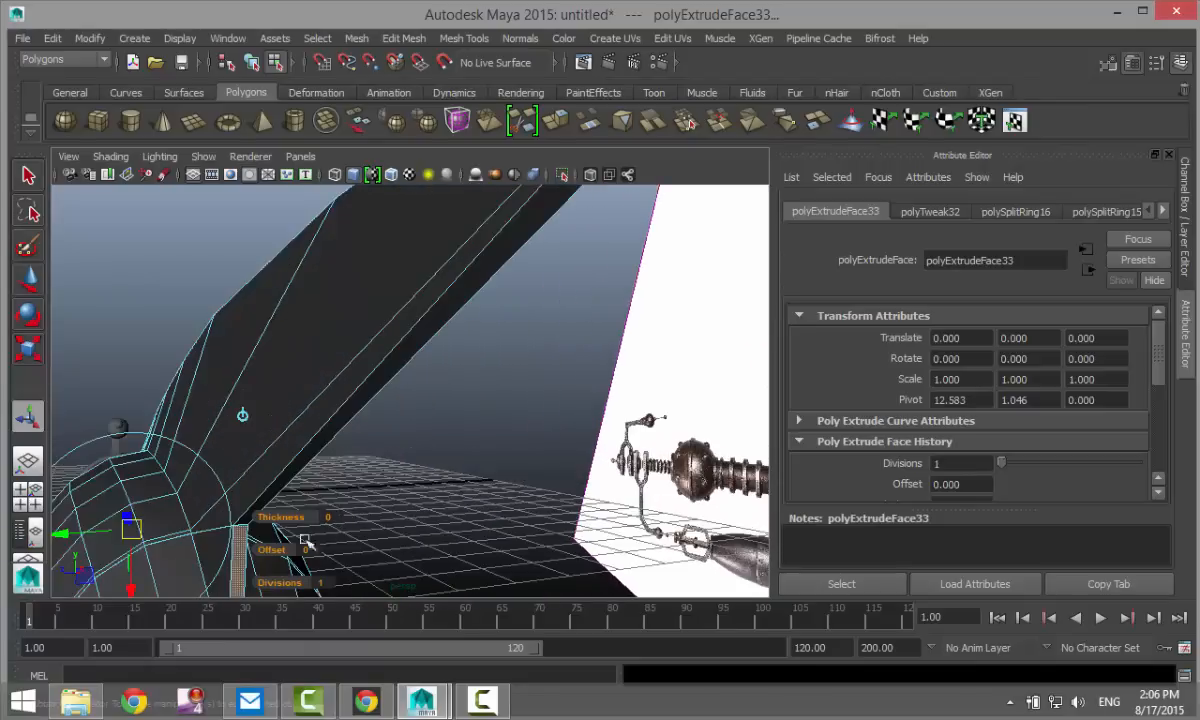
alt+drag(375, 522, 440, 420)
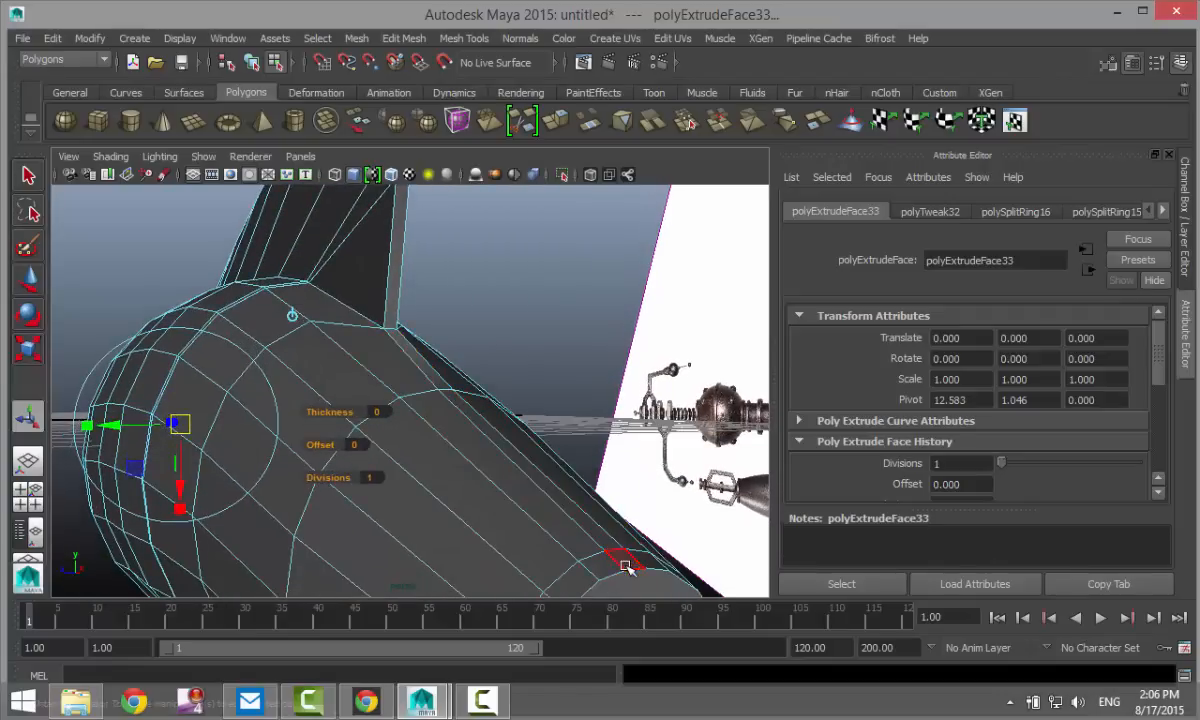
alt+drag(321, 482, 325, 490)
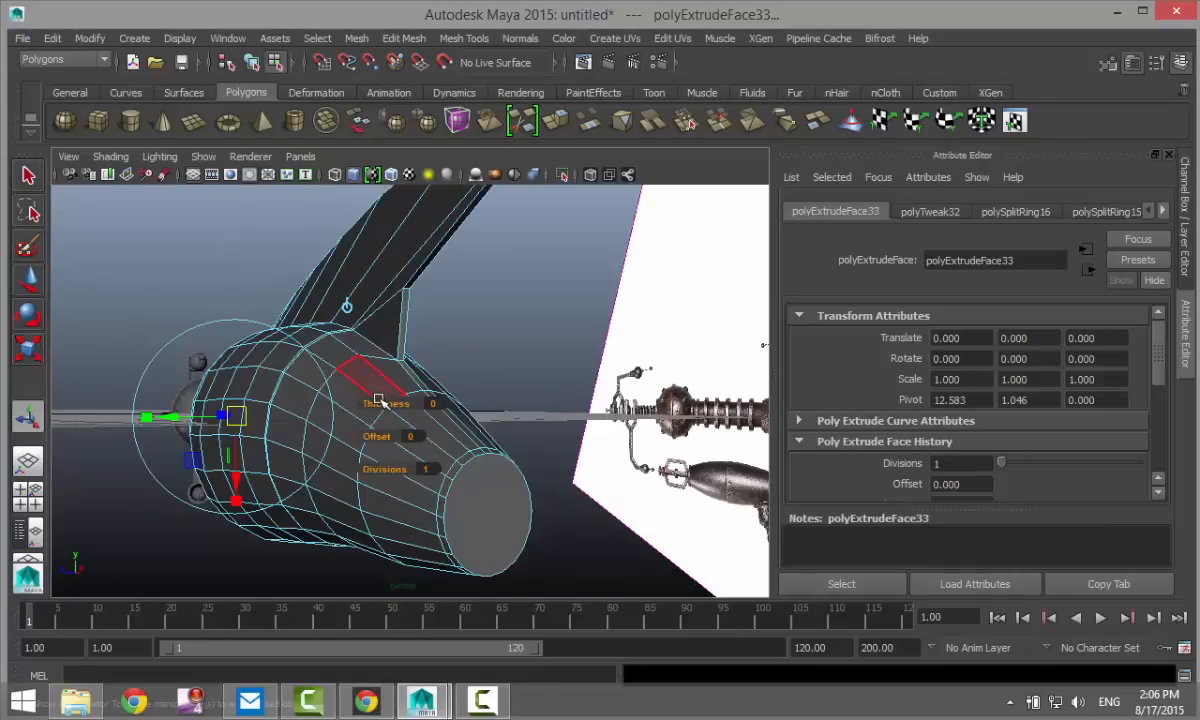
drag(378, 402, 376, 403)
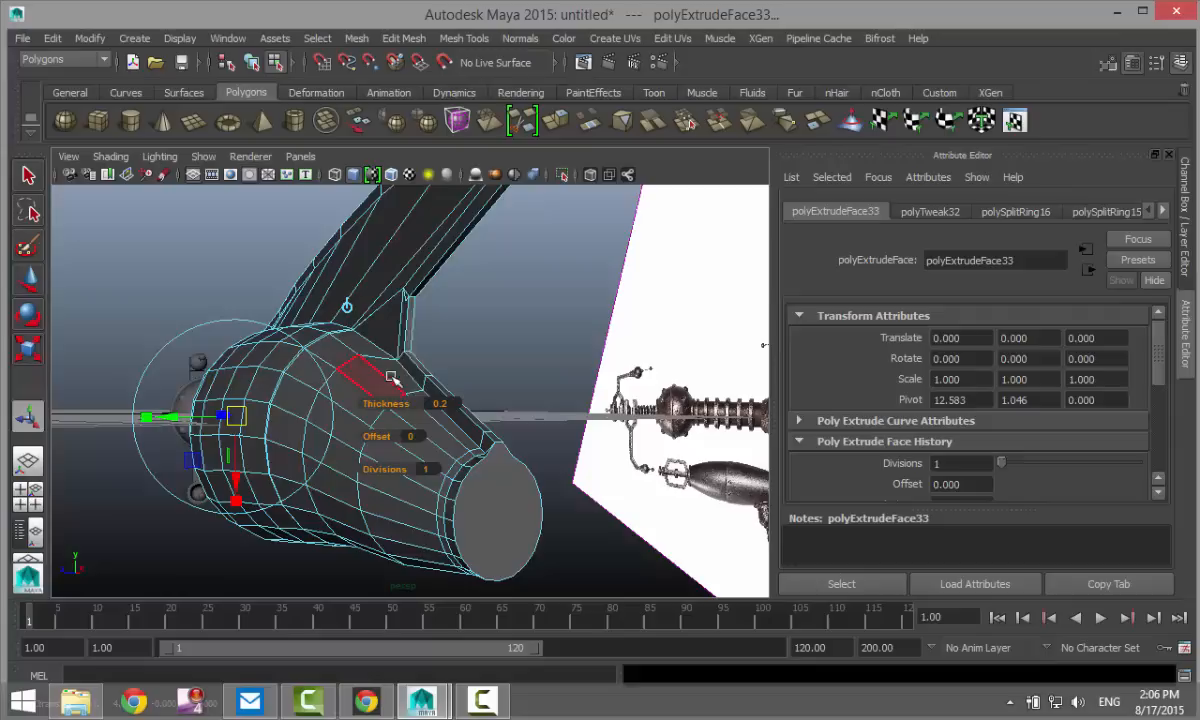
alt+middle_drag(490, 330, 497, 454)
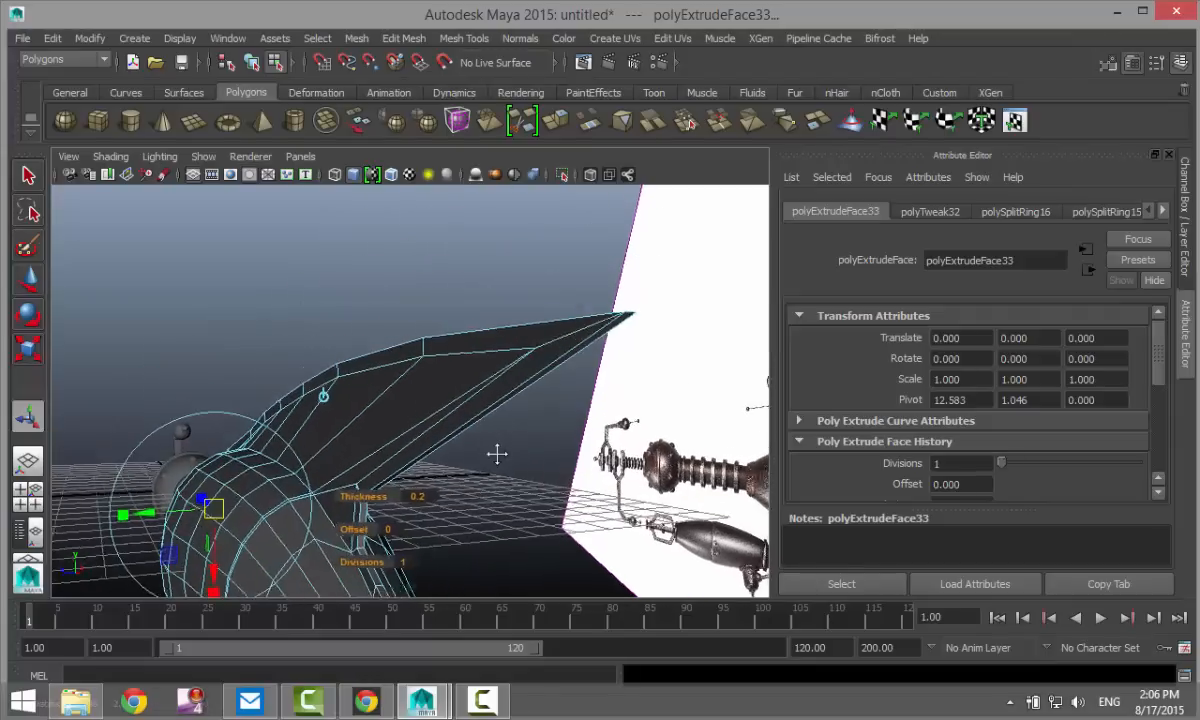
- Undo the 0.2 thickness applied to the face extrusion on the gun body
alt+drag(490, 455, 512, 388)
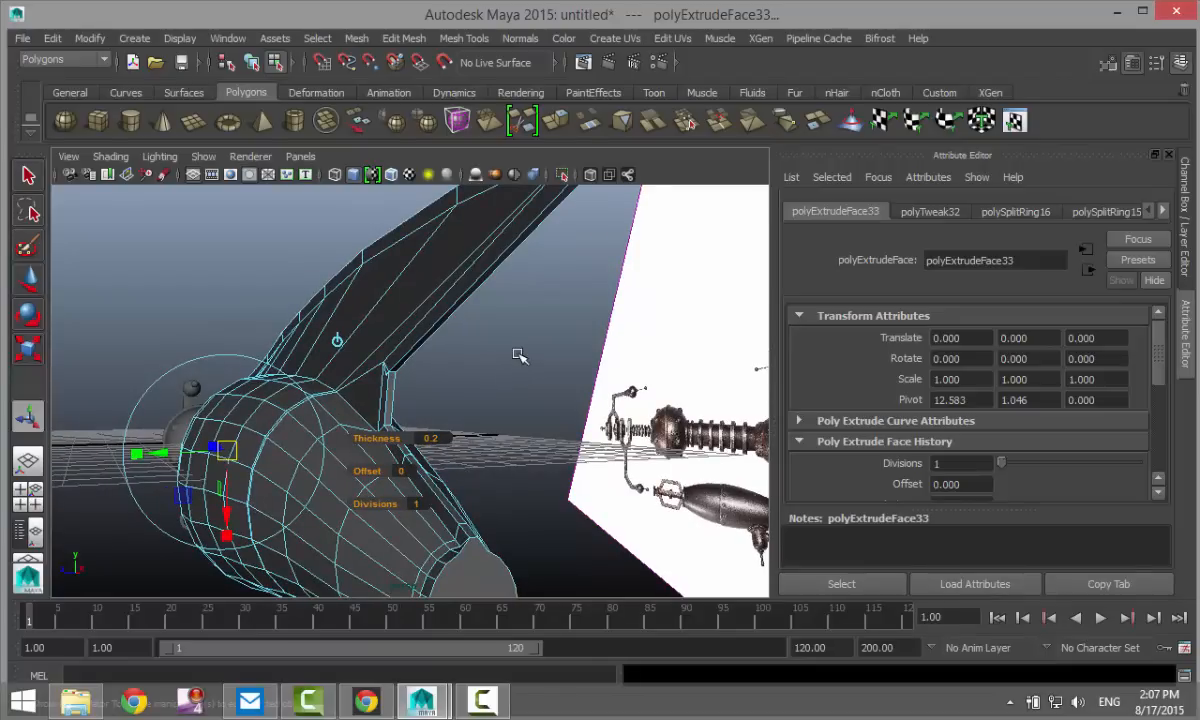
key(ctrl+z)
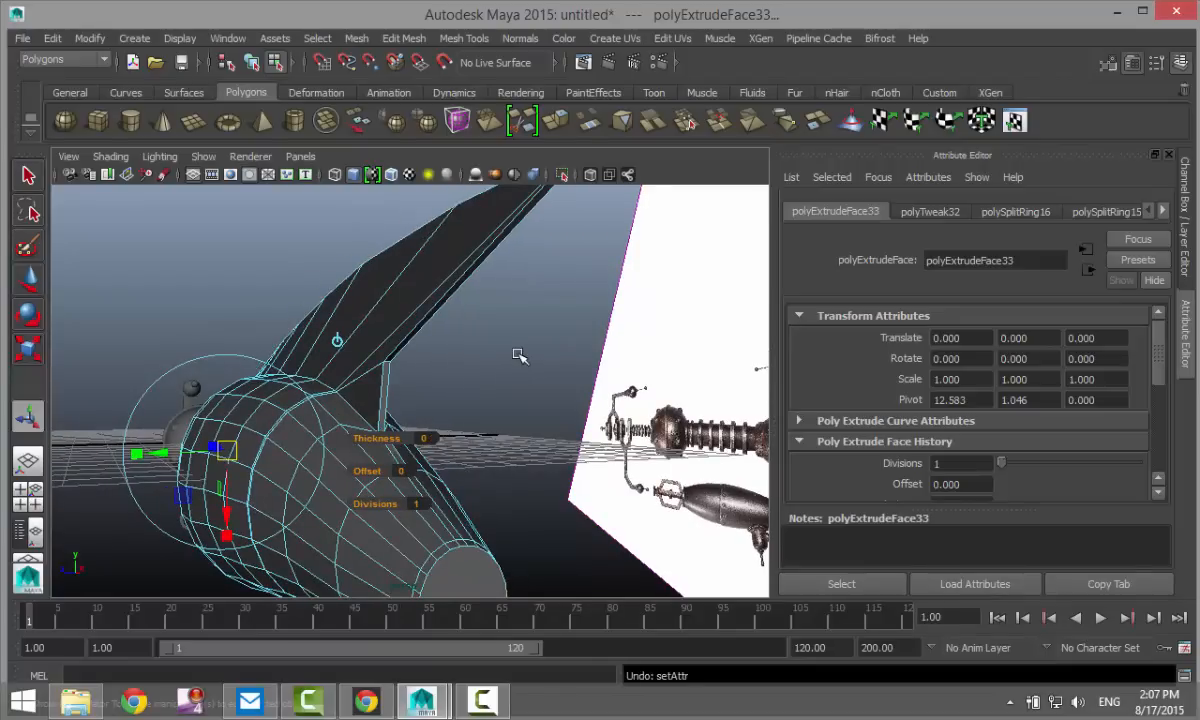
- Try an offset of -0.1 on the extruded faces and undo it
drag(360, 470, 367, 469)
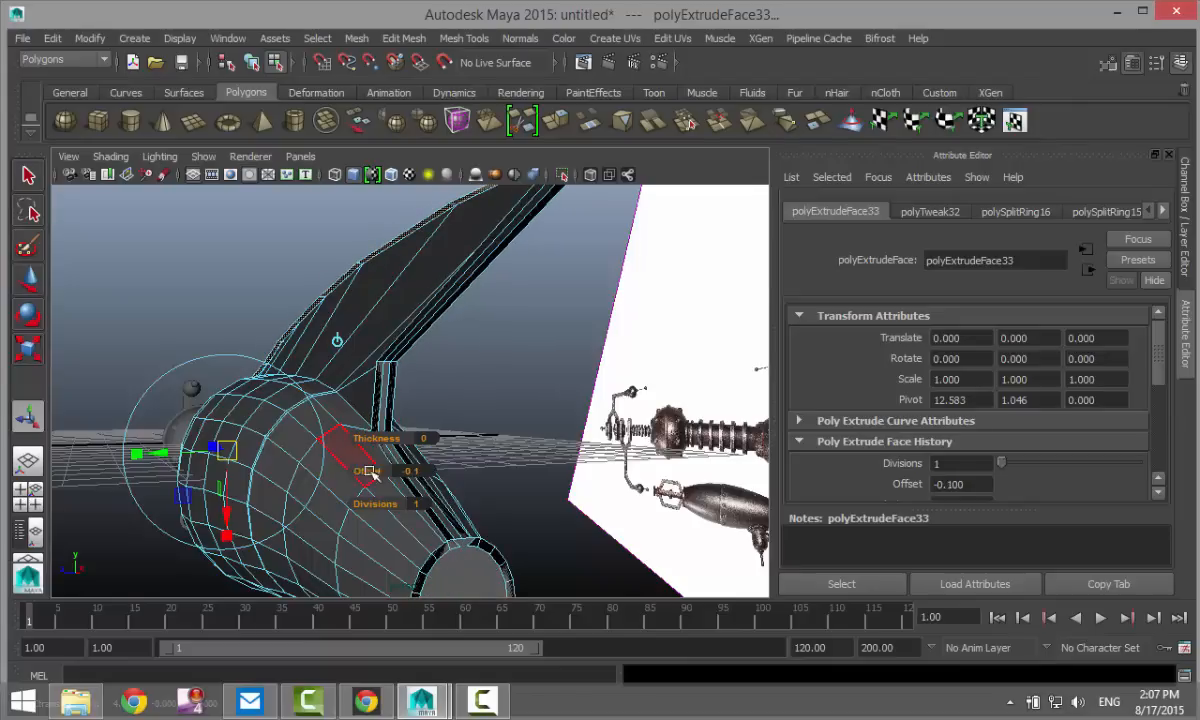
key(ctrl+z)
key(ctrl+z)
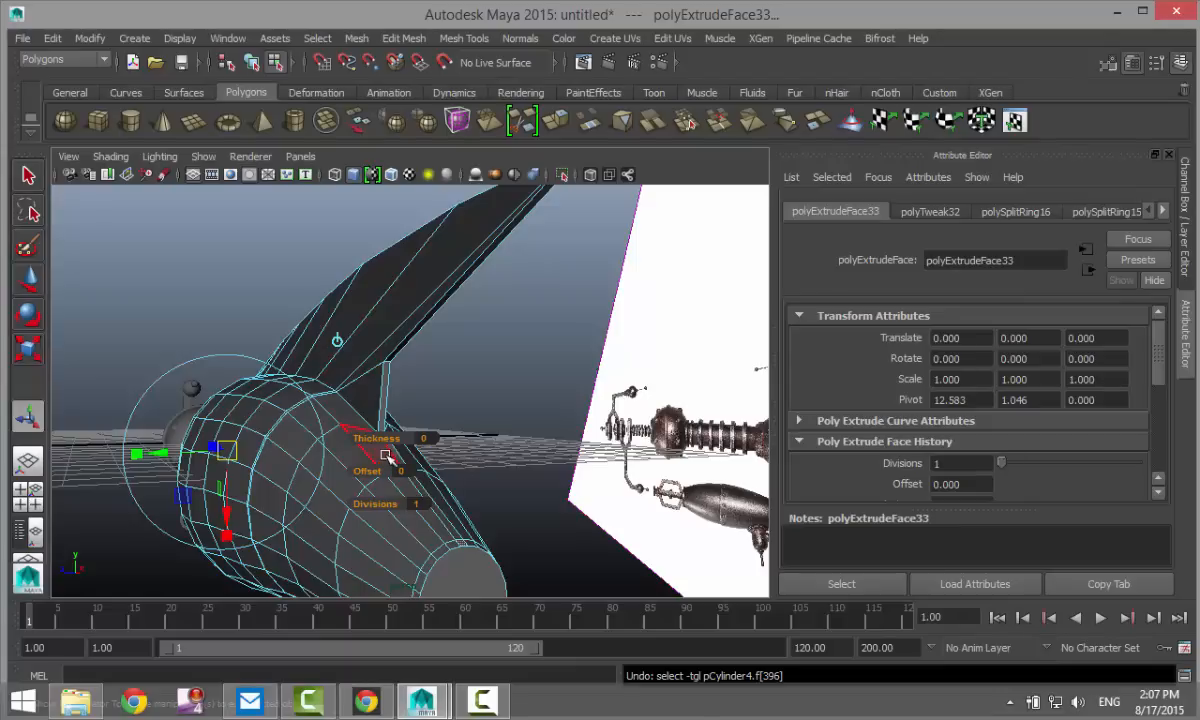
- Undo the face extrusion, its face selection and the preceding vertex edit at the base of the fin
click(418, 438)
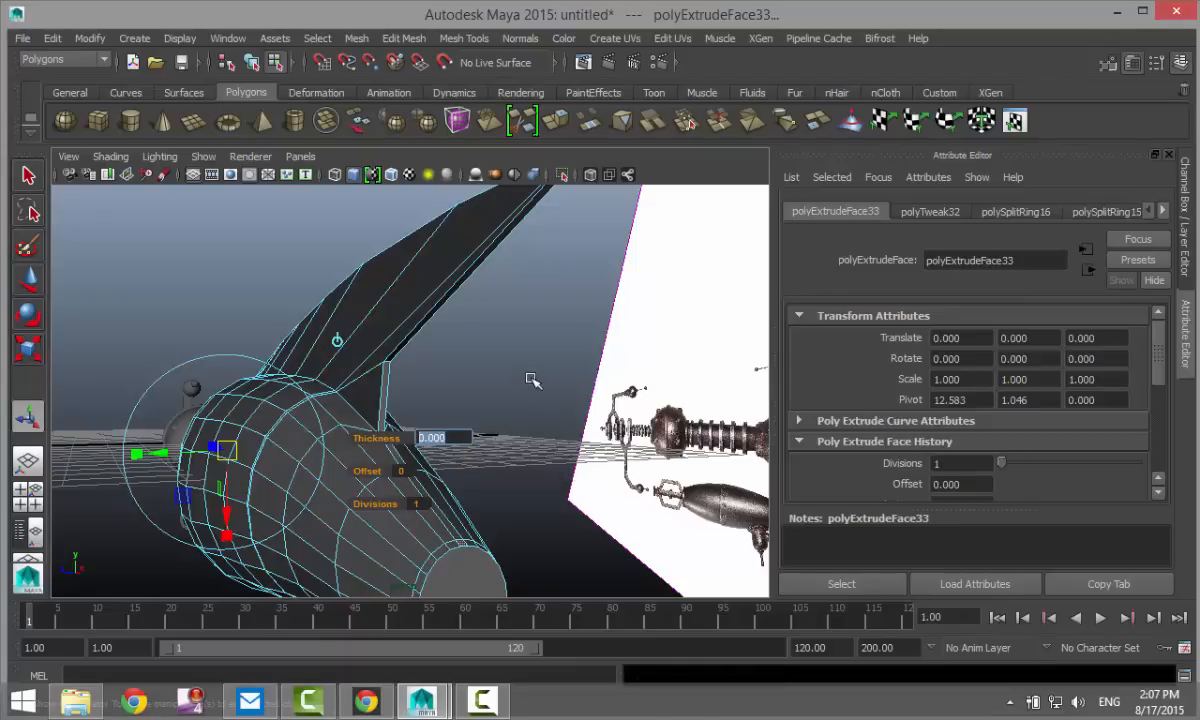
key(ctrl+z)
key(ctrl+z)
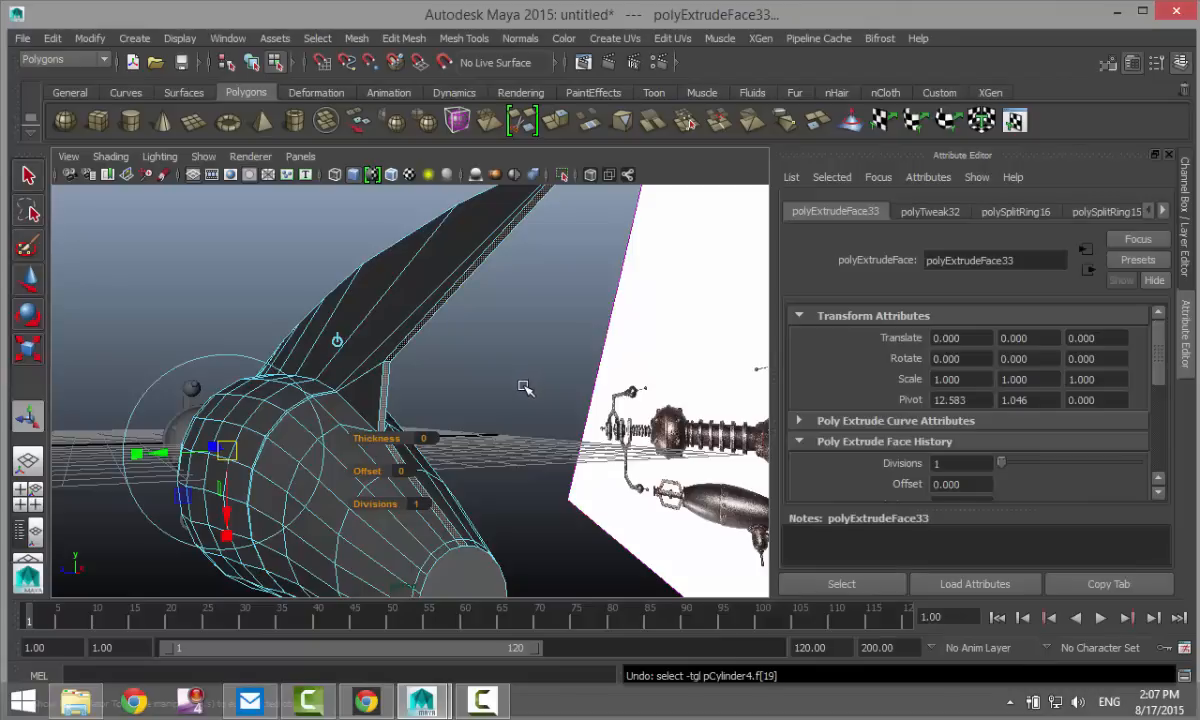
key(ctrl+z)
key(ctrl+z)
key(ctrl+z)
key(ctrl+z)
key(ctrl+z)
key(ctrl+z)
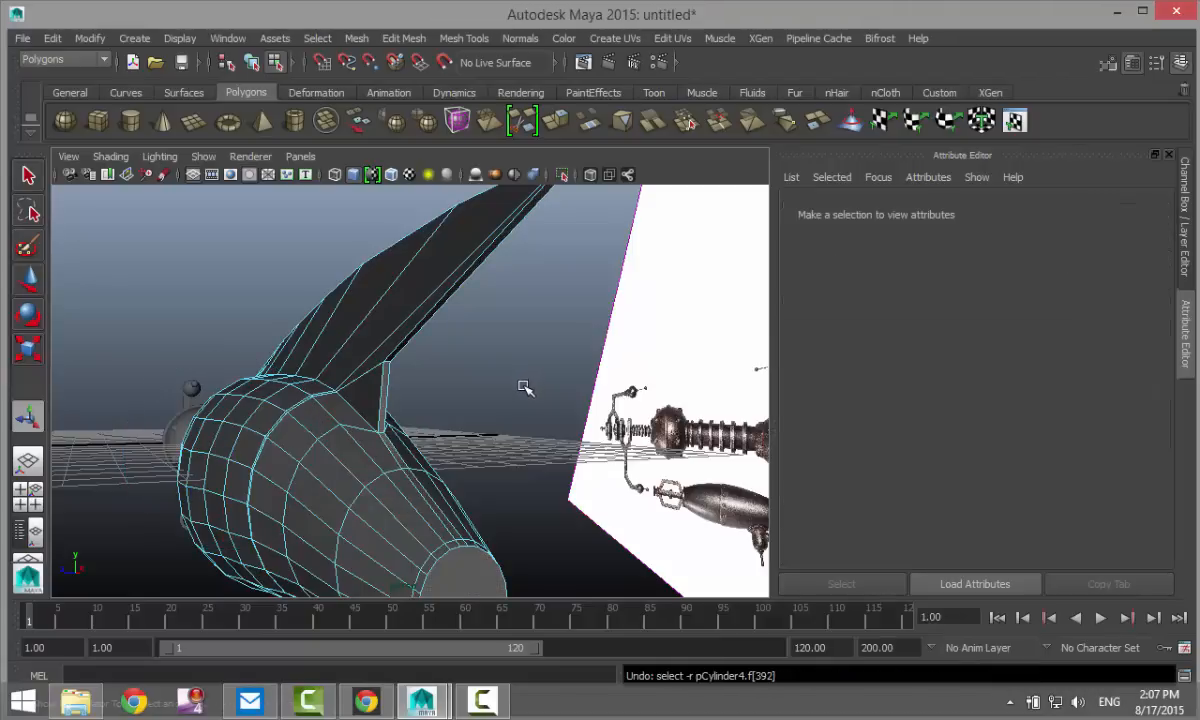
key(ctrl+z)
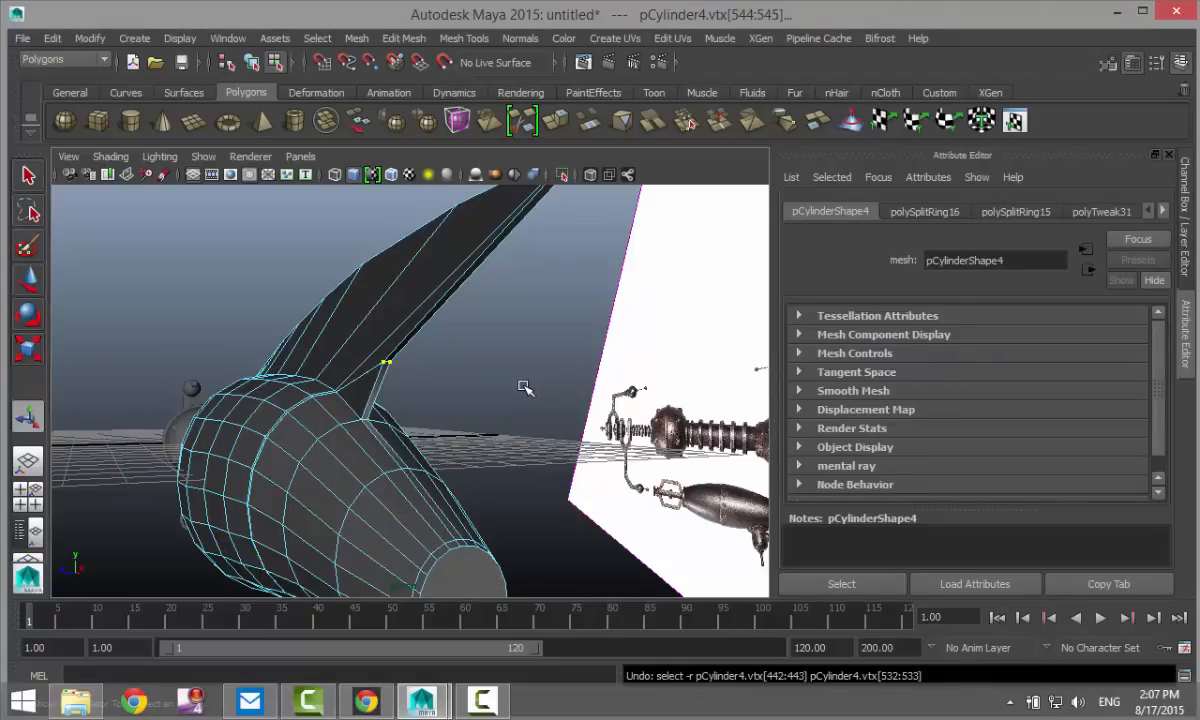
key(ctrl+z)
- Return the gun body to object selection and preview it smoothed from several sides
alt+drag(485, 387, 558, 450)
scroll(558, 451, up, 2)
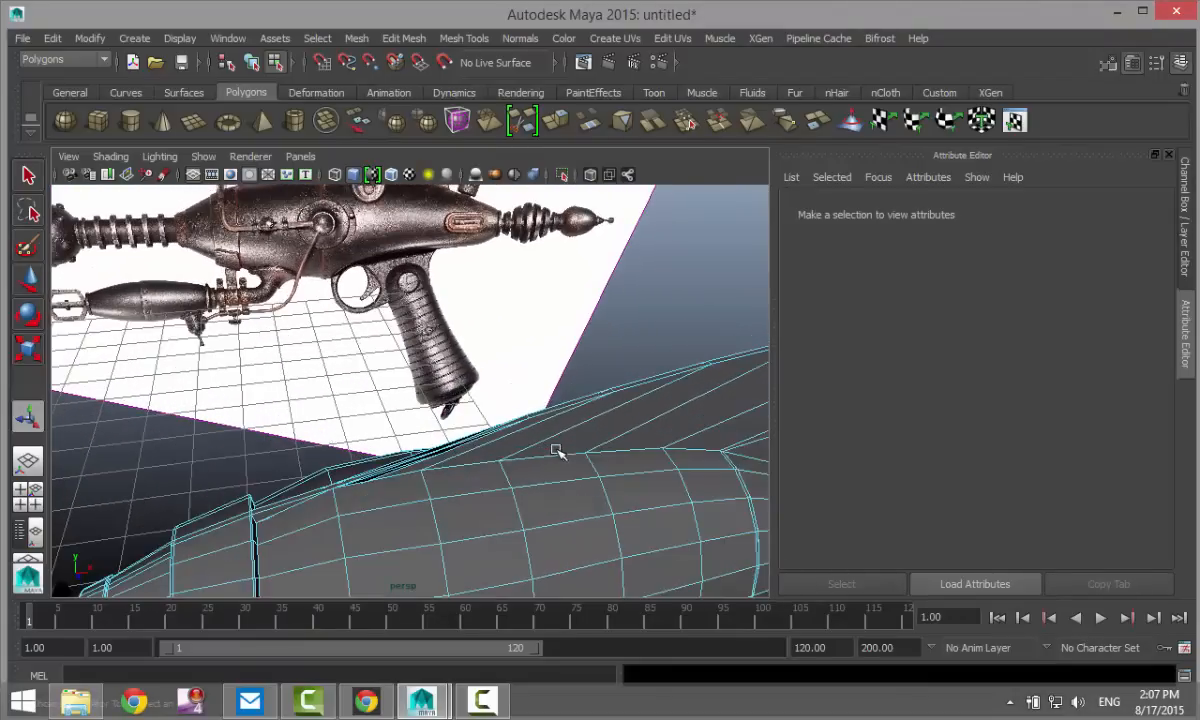
right_drag(529, 493, 619, 231)
key(3)
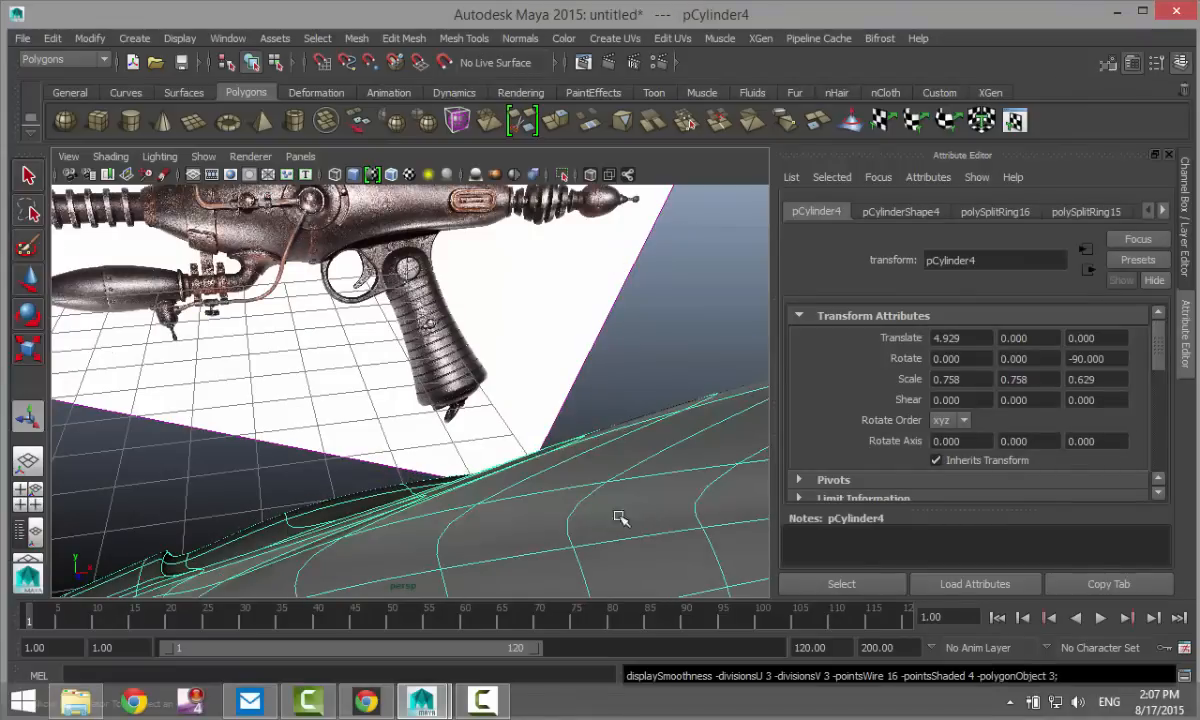
click(628, 354)
alt+drag(622, 370, 616, 383)
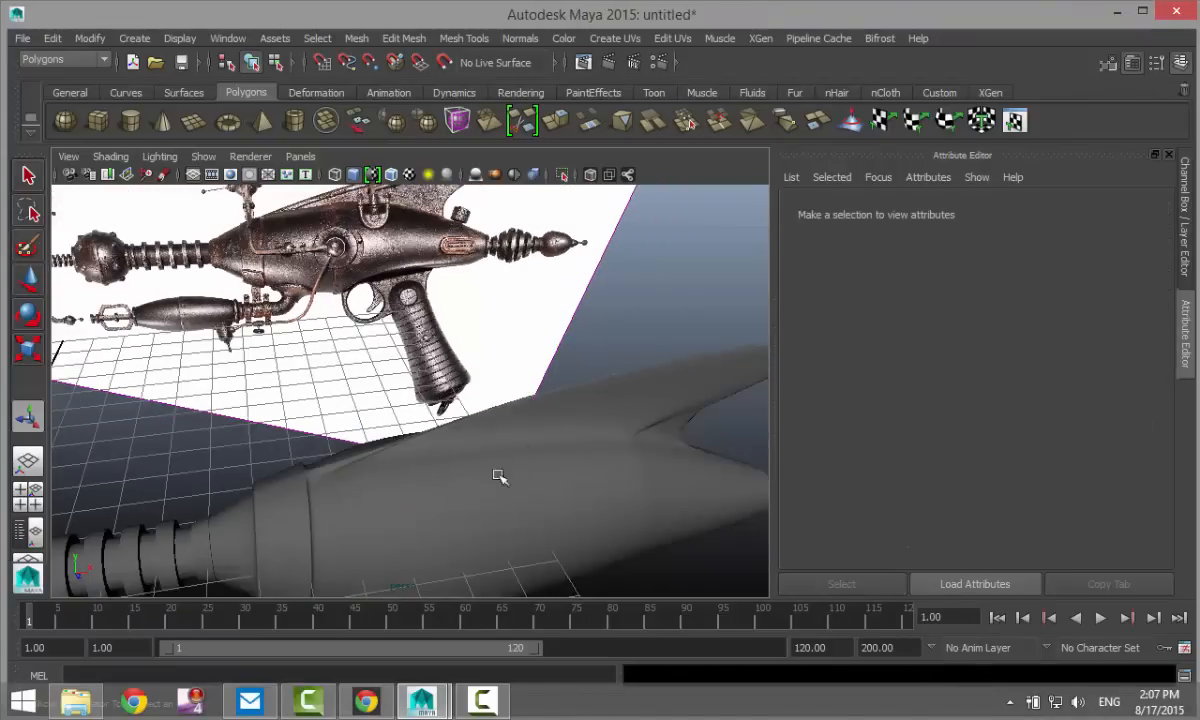
alt+drag(379, 502, 205, 476)
- Inspect the smoothed fin, return the body to unsmoothed display and compare it with the ray gun reference image
click(330, 515)
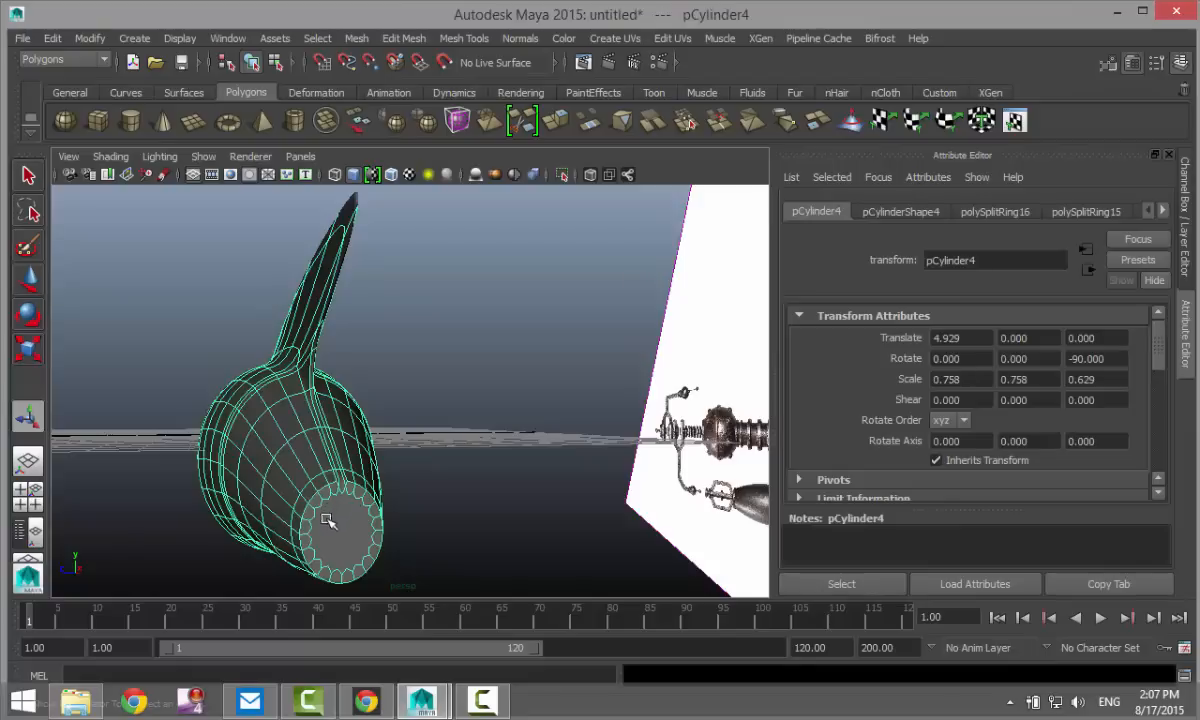
scroll(334, 557, up, 3)
alt+drag(334, 557, 558, 505)
alt+drag(575, 440, 452, 543)
scroll(597, 531, up, 2)
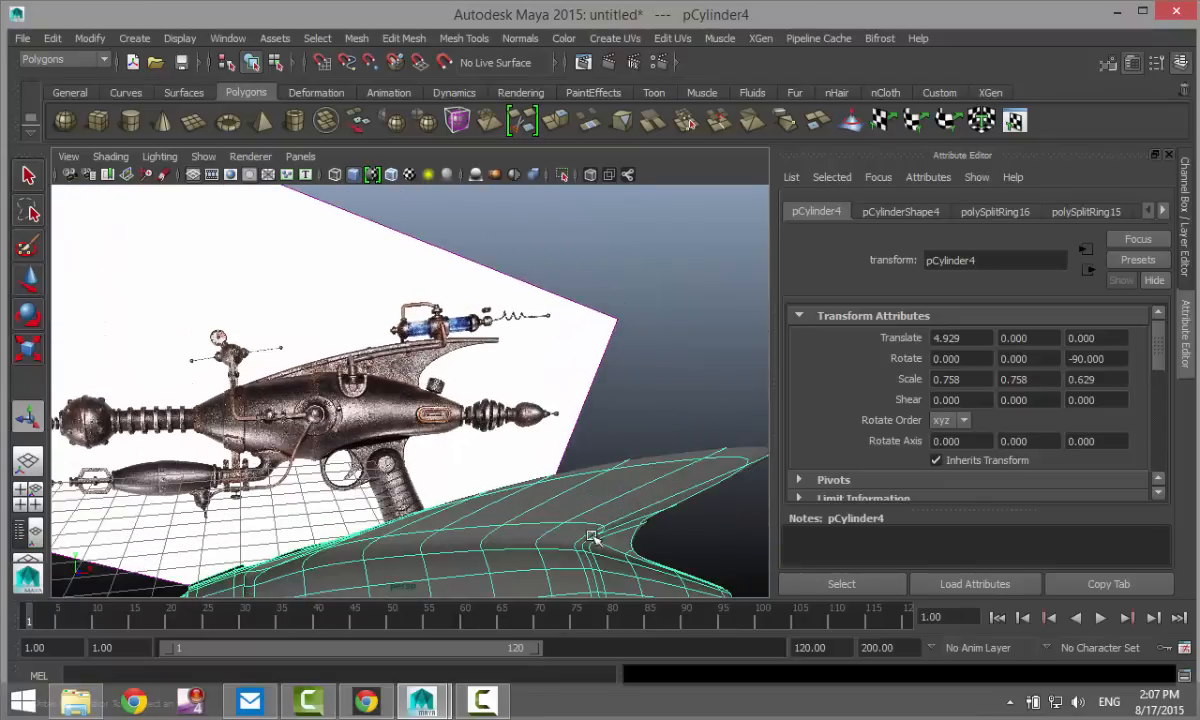
alt+drag(570, 545, 543, 555)
key(1)
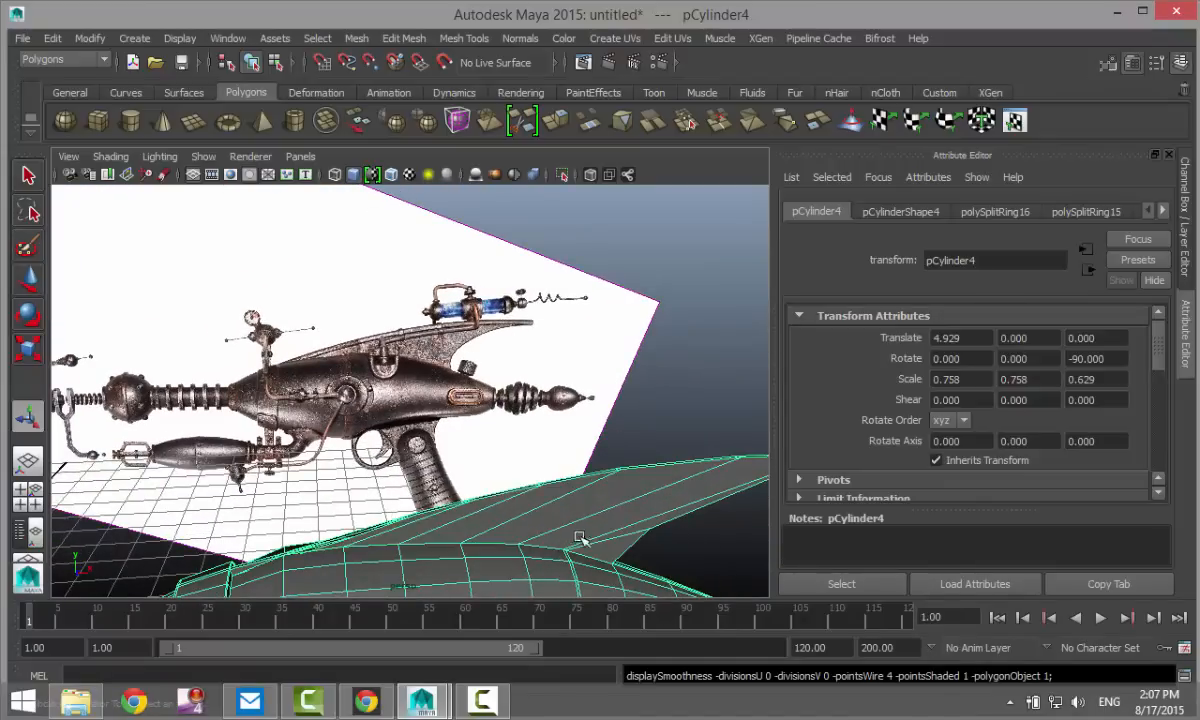
alt+drag(597, 497, 521, 431)
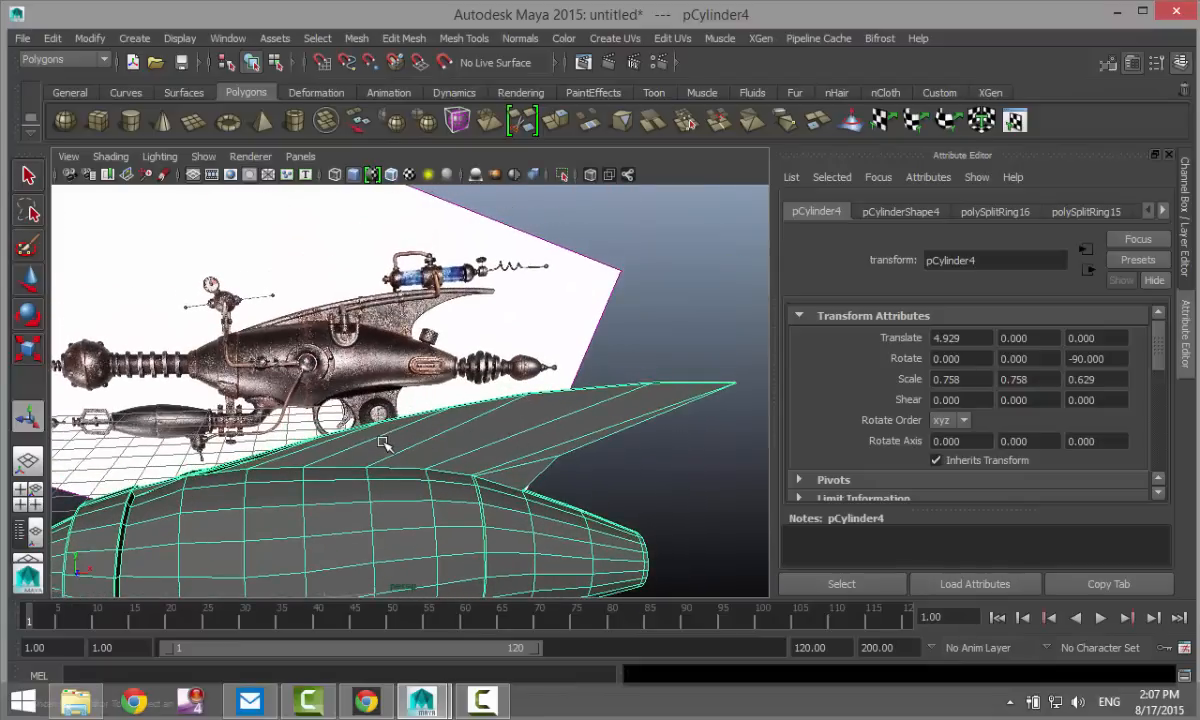
scroll(385, 445, up, 5)
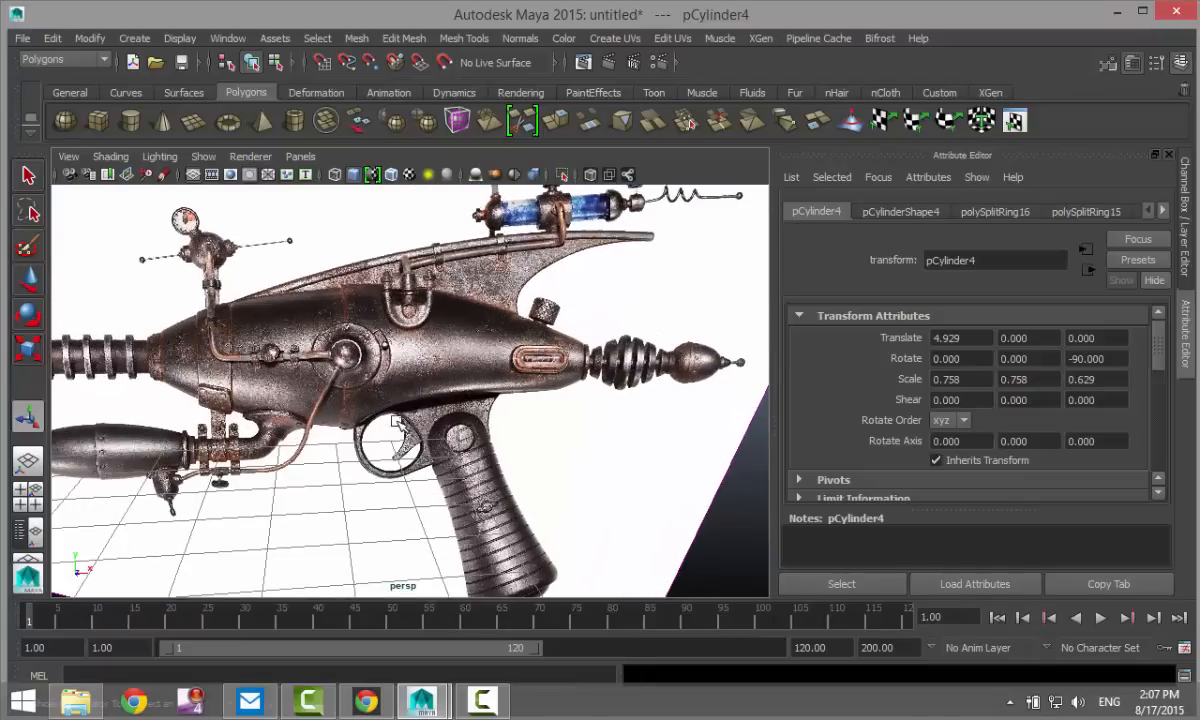
scroll(398, 425, down, 6)
alt+drag(390, 540, 455, 509)
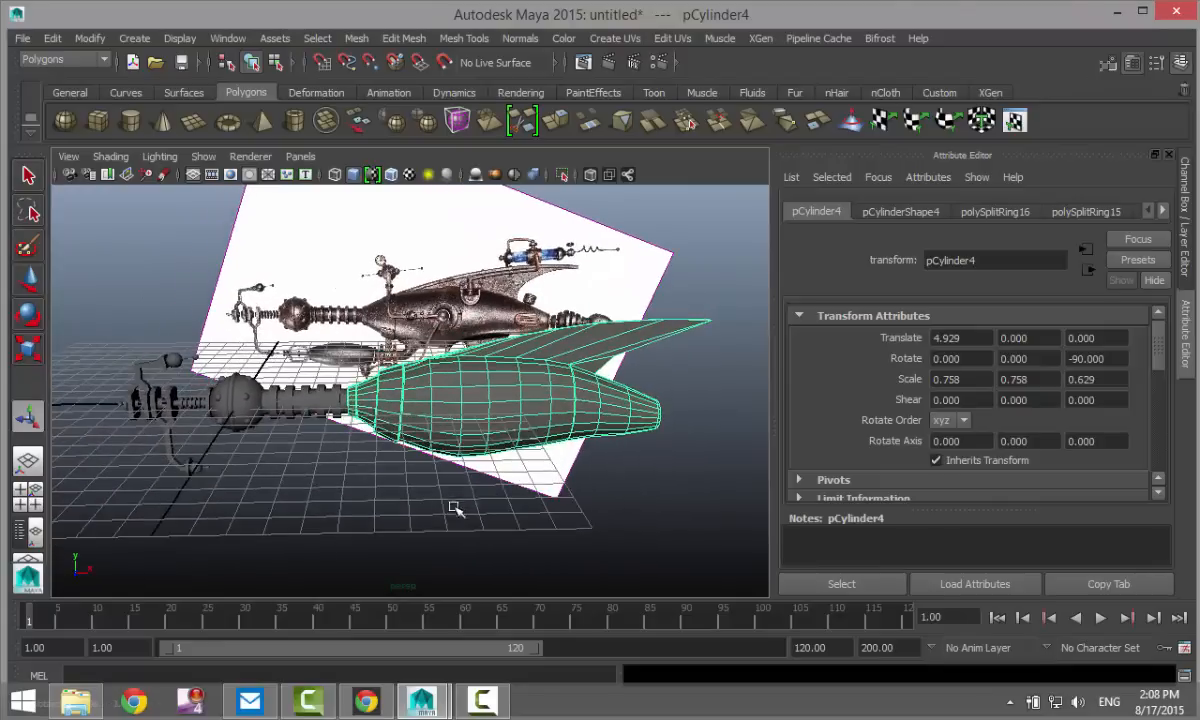
- Extrude the ring of faces around the middle of the gun body with a thickness of 0.1
right_drag(480, 385, 450, 242)
click(474, 395)
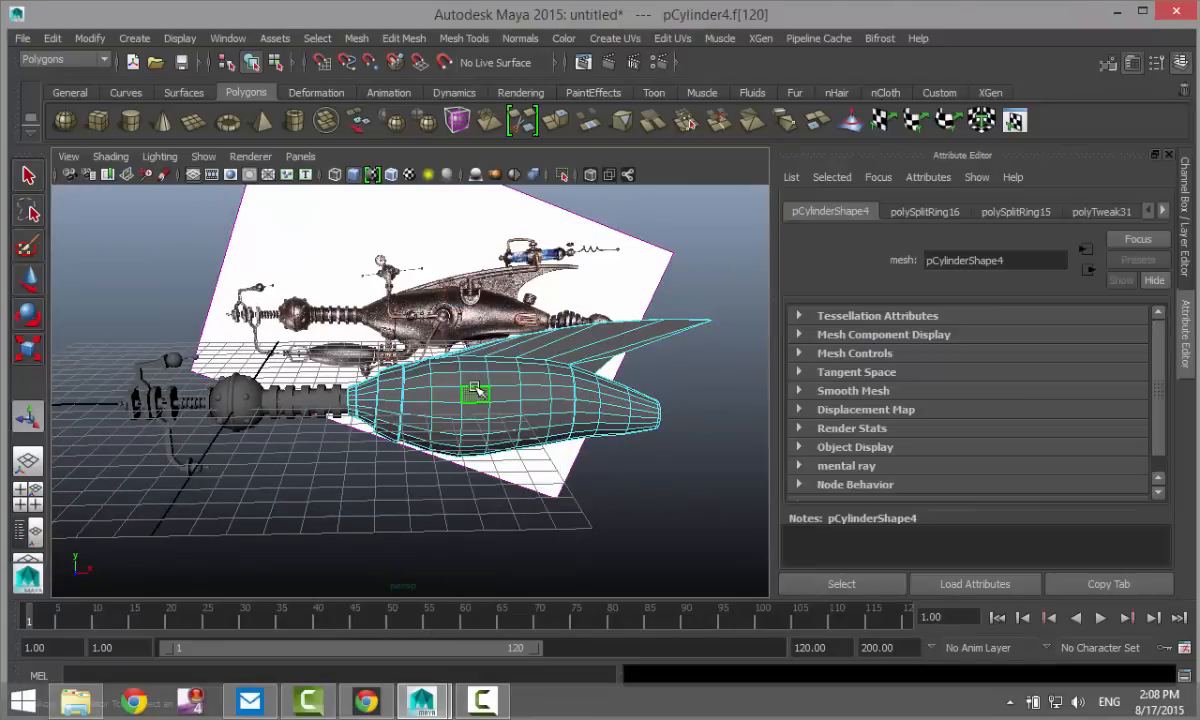
double_click(477, 385)
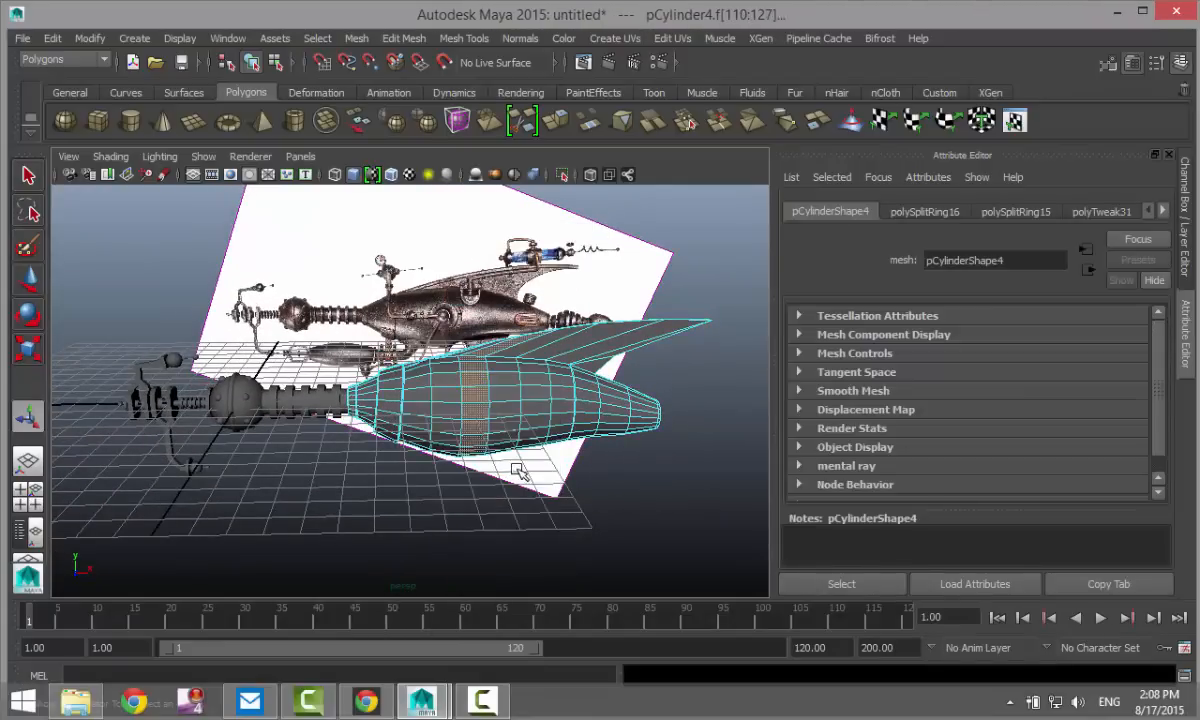
scroll(516, 470, up, 5)
alt+middle_drag(575, 442, 489, 562)
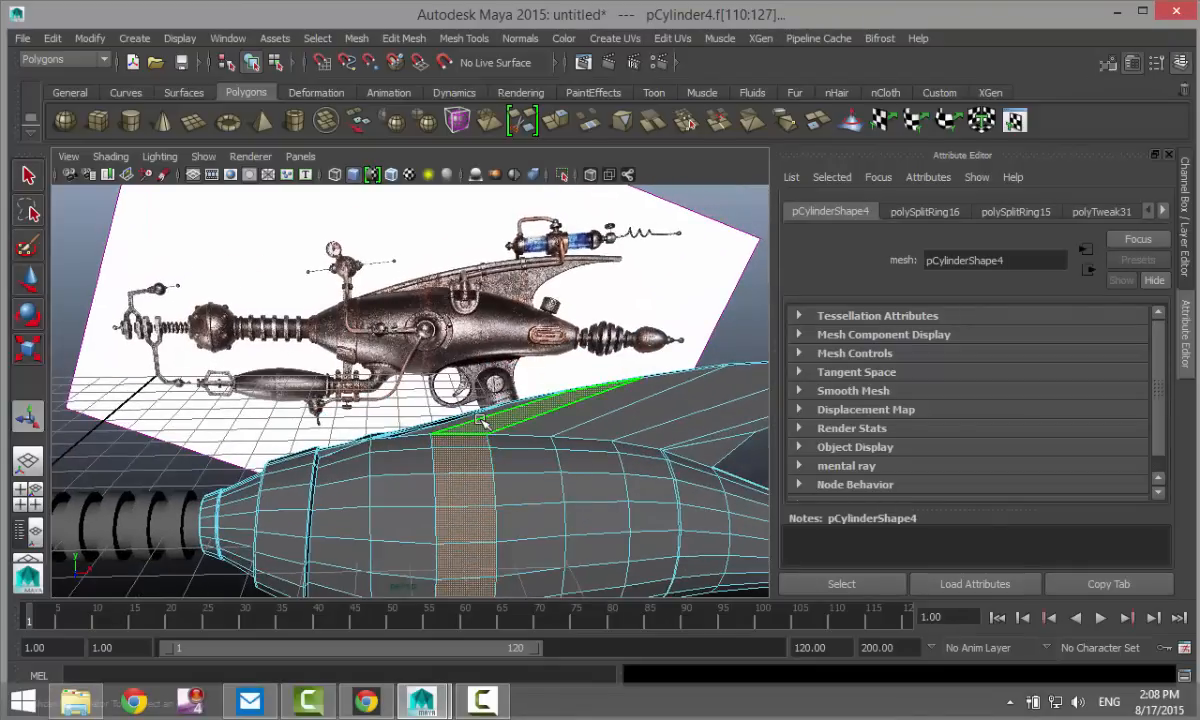
alt+drag(400, 485, 447, 345)
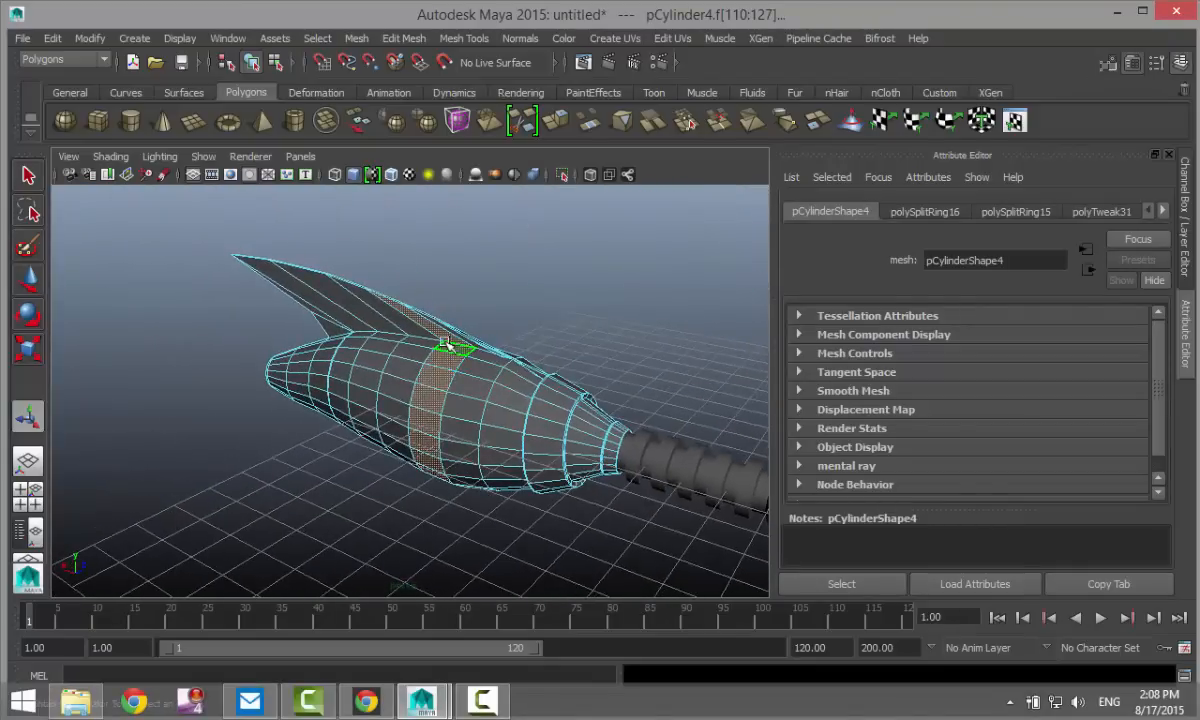
alt+drag(675, 402, 301, 381)
click(400, 38)
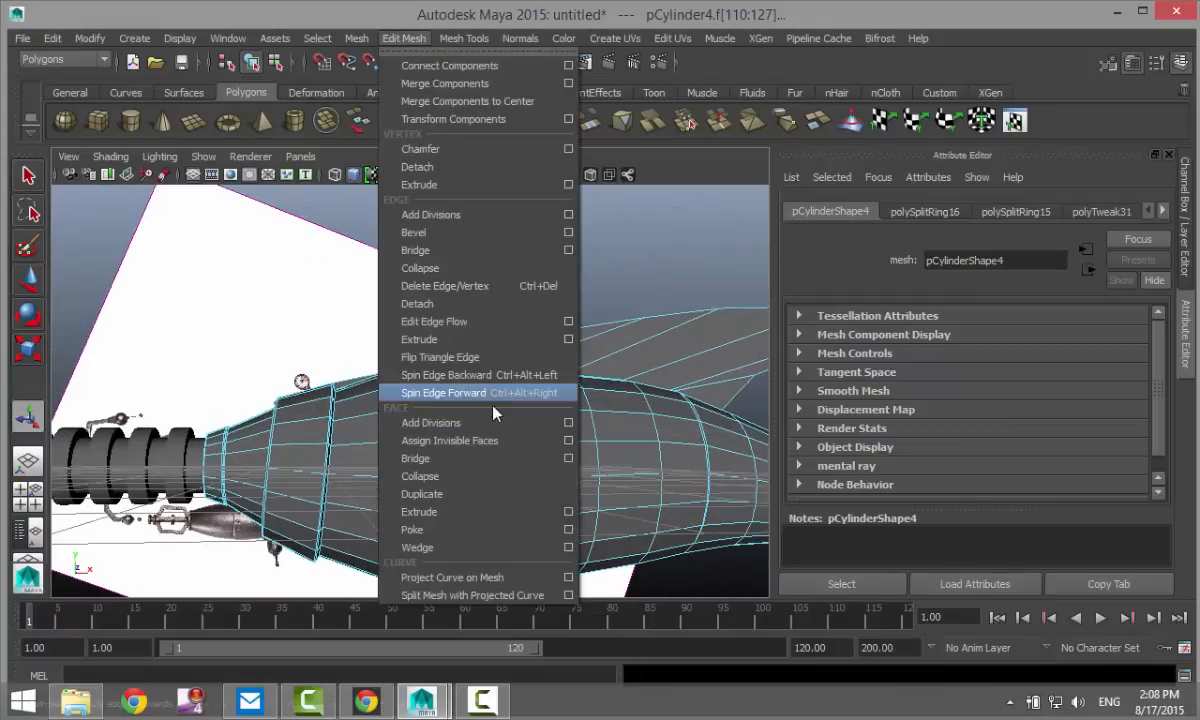
click(465, 511)
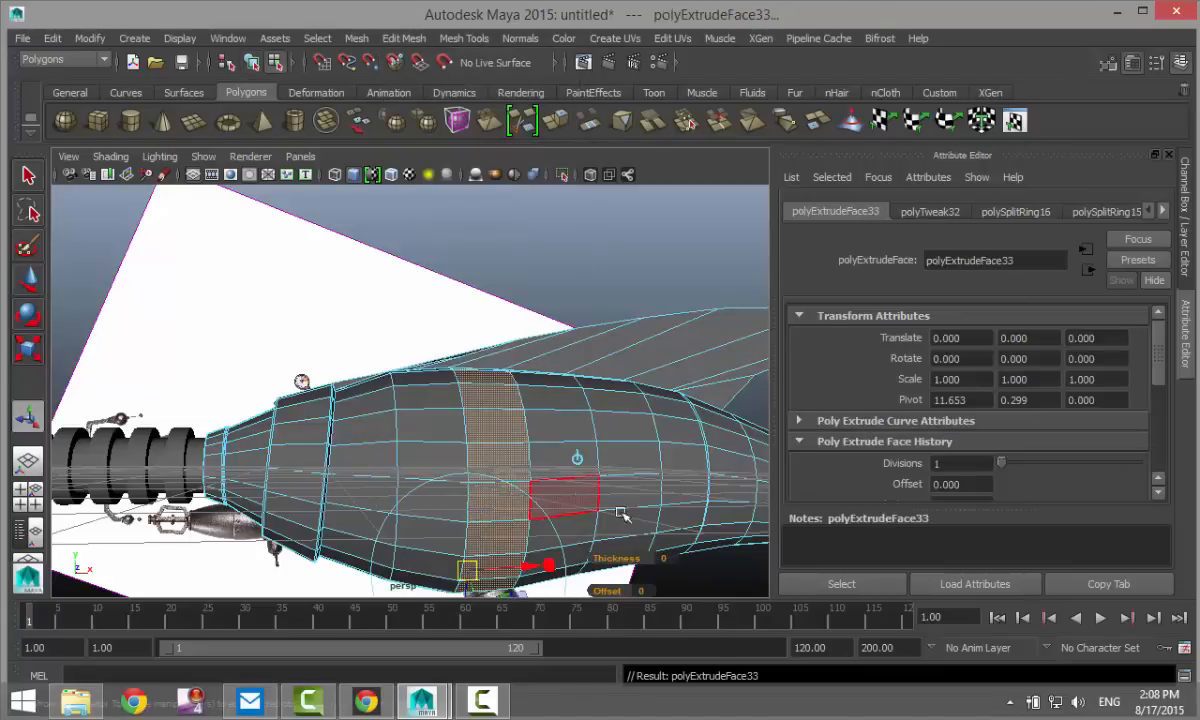
click(664, 558)
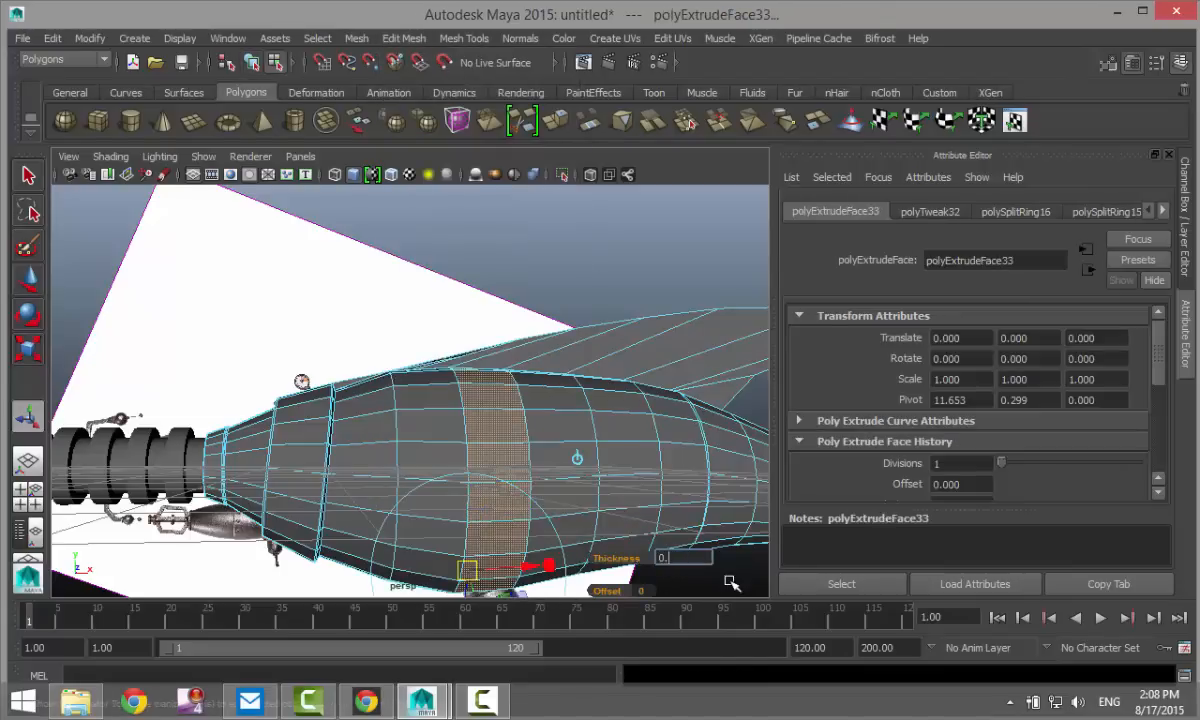
key(Return)
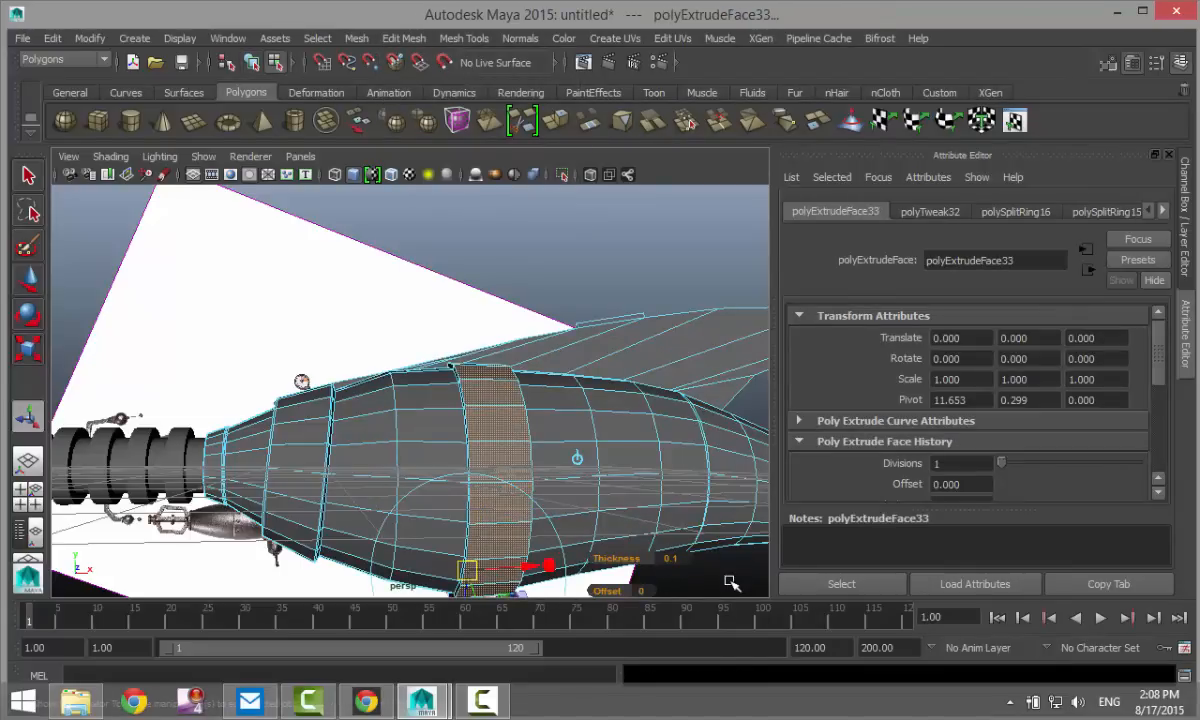
- Insert two edge loops around the raised band, one close to each border, using the equal distance from edge setting
alt+drag(610, 416, 628, 364)
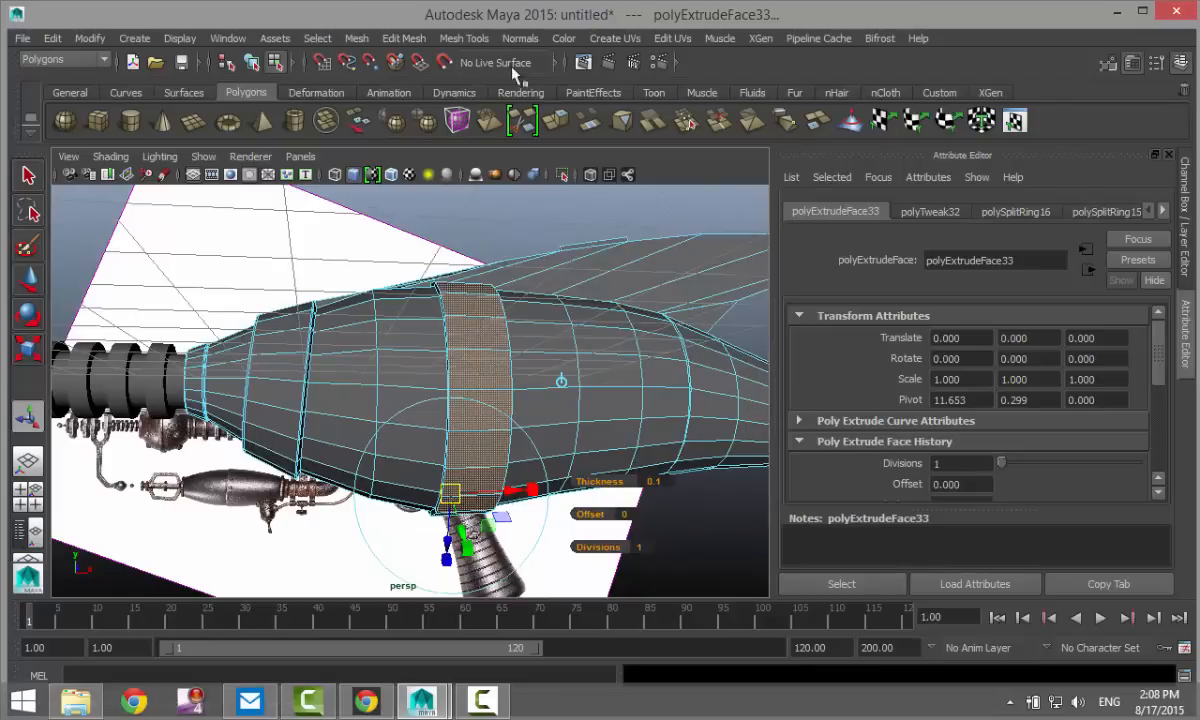
click(464, 38)
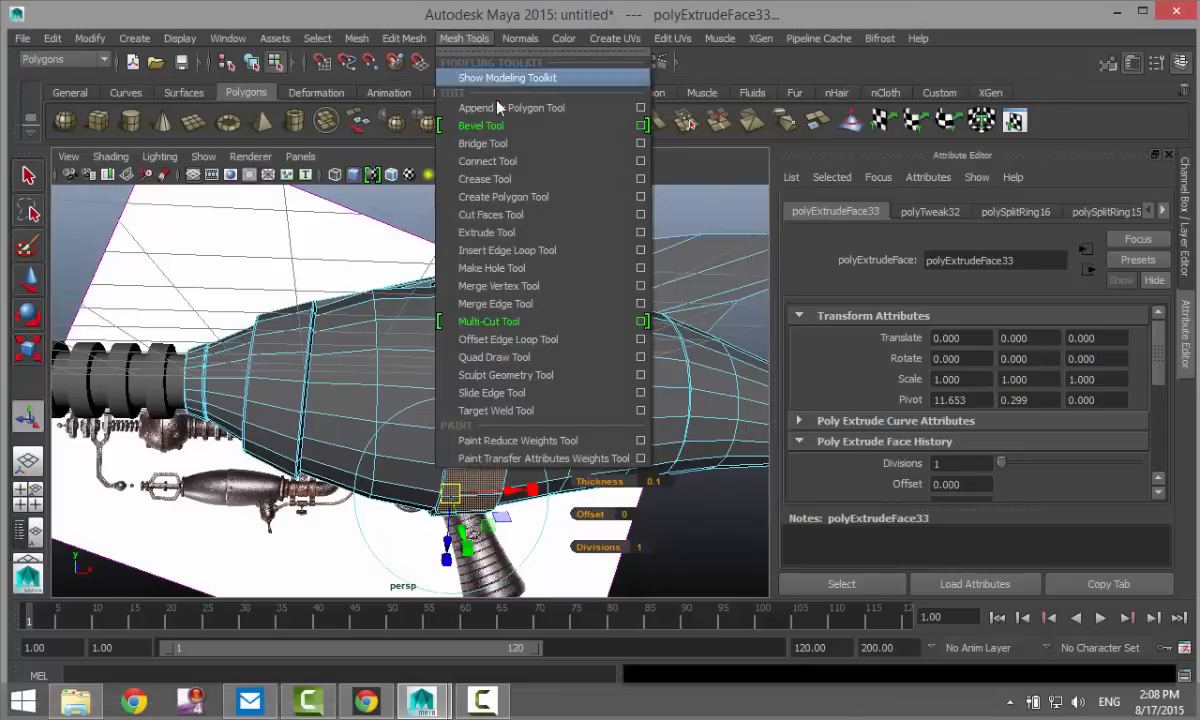
click(641, 252)
alt+right_drag(398, 390, 528, 414)
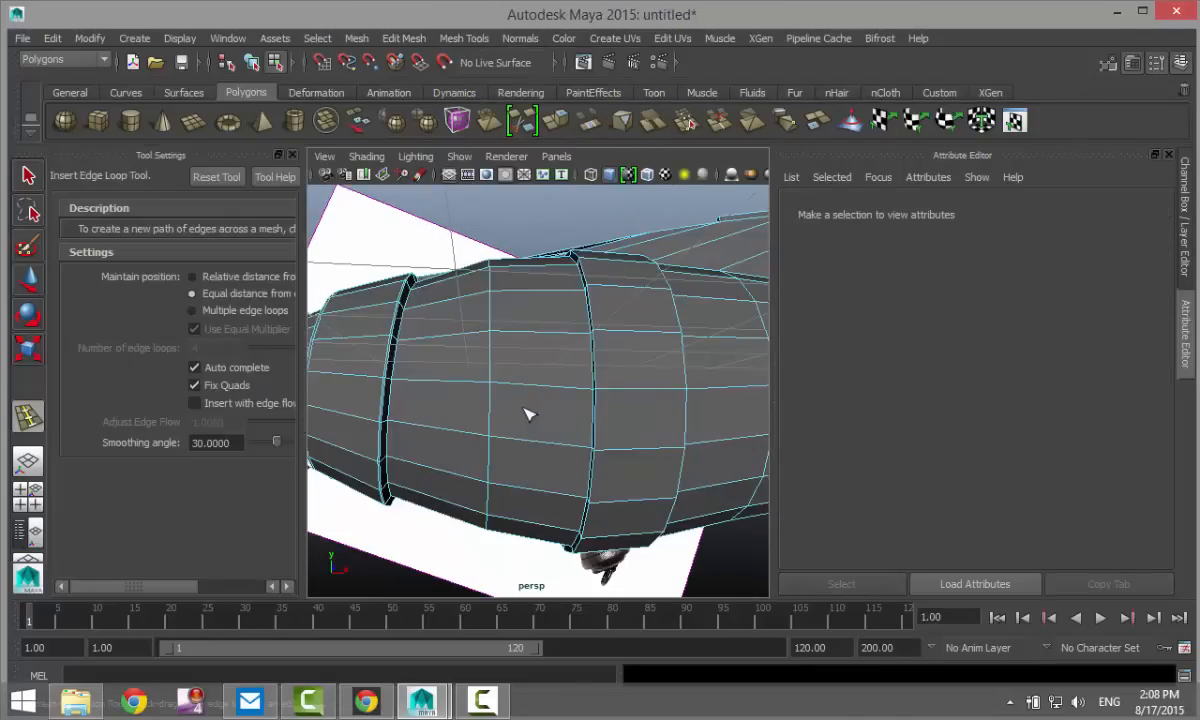
click(606, 396)
drag(678, 393, 684, 395)
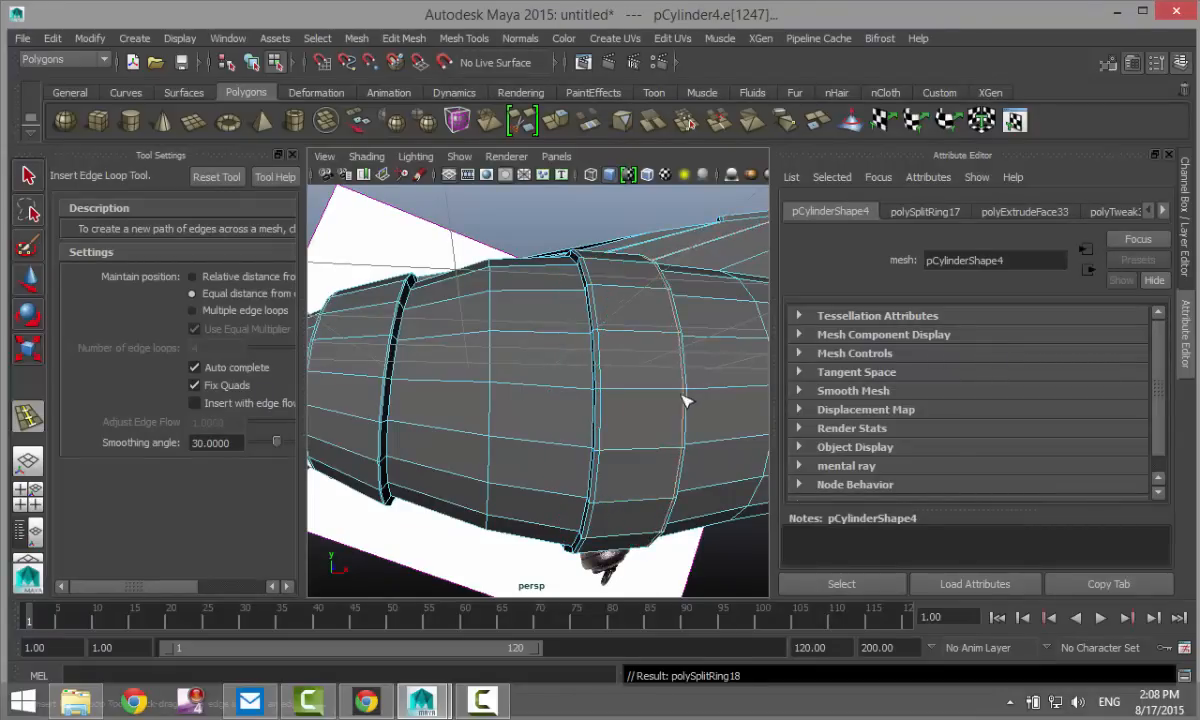
click(291, 156)
key(q)
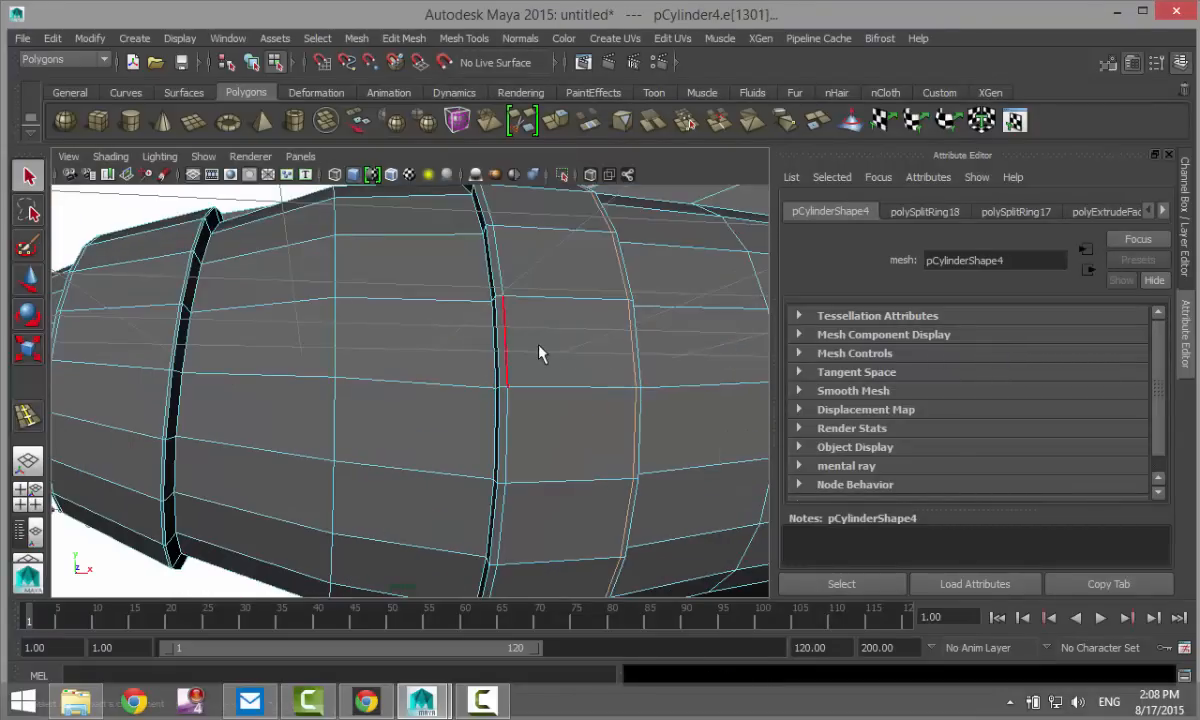
- Return the gun body to object selection, display it smoothed and check the raised band against the reference
right_drag(530, 258, 620, 236)
click(585, 331)
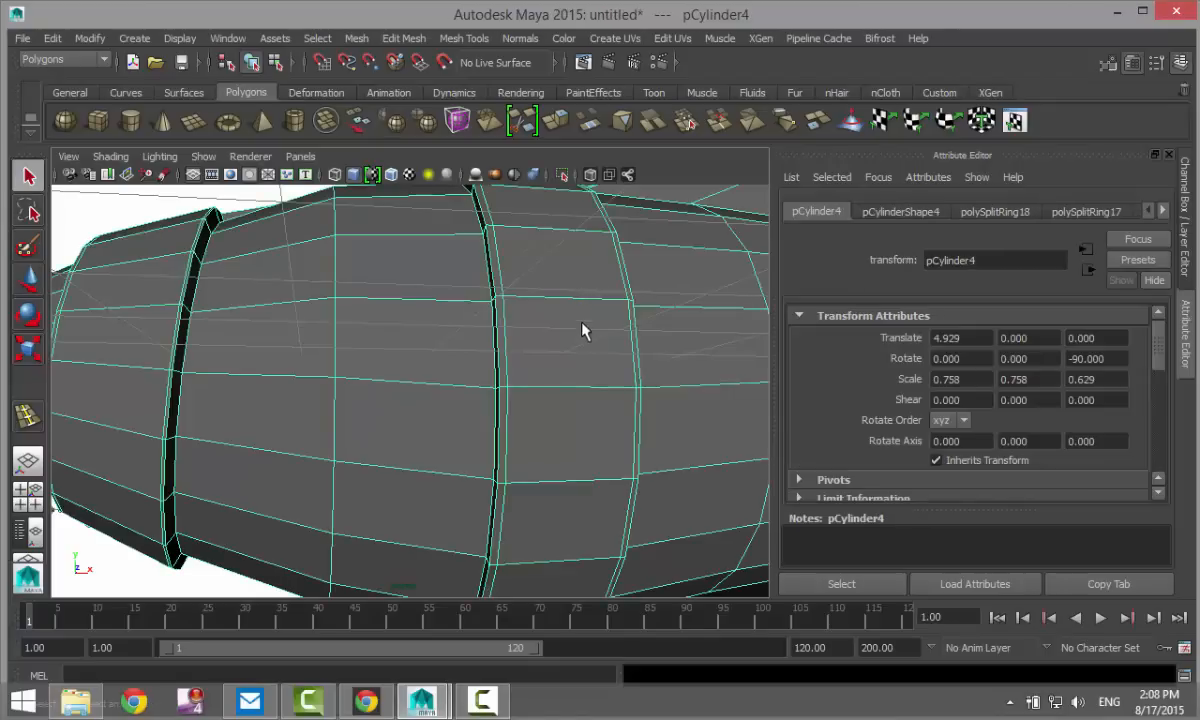
key(3)
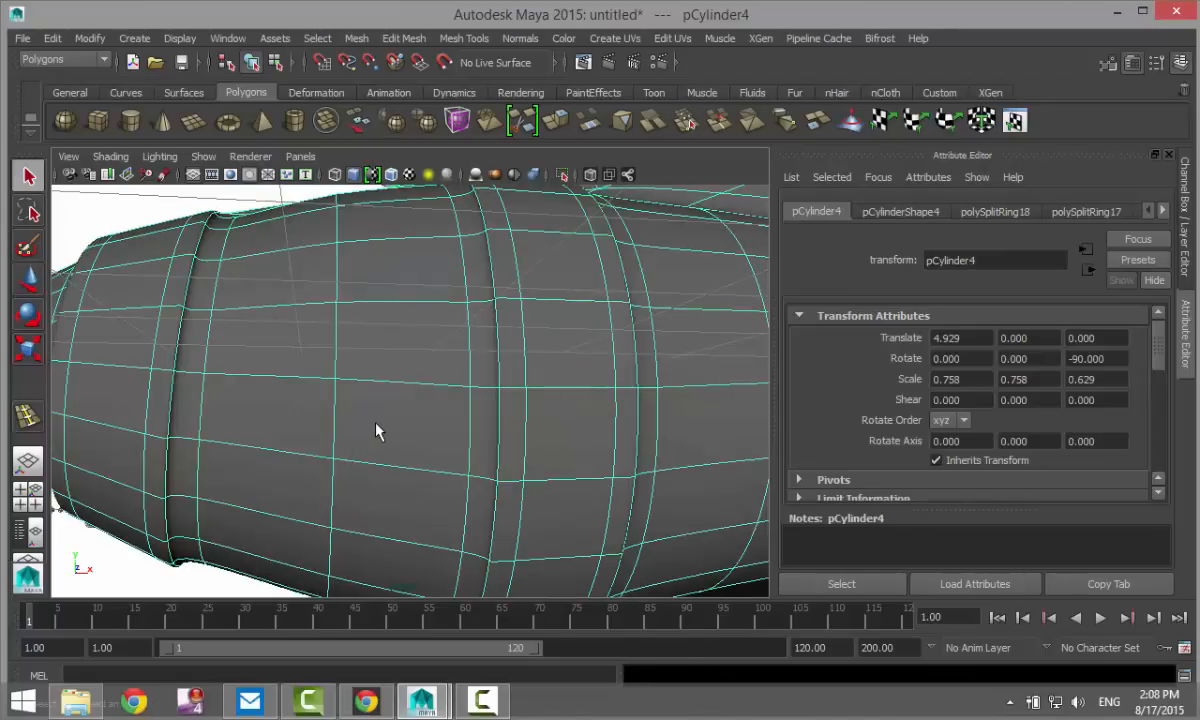
scroll(376, 423, down, 5)
click(586, 528)
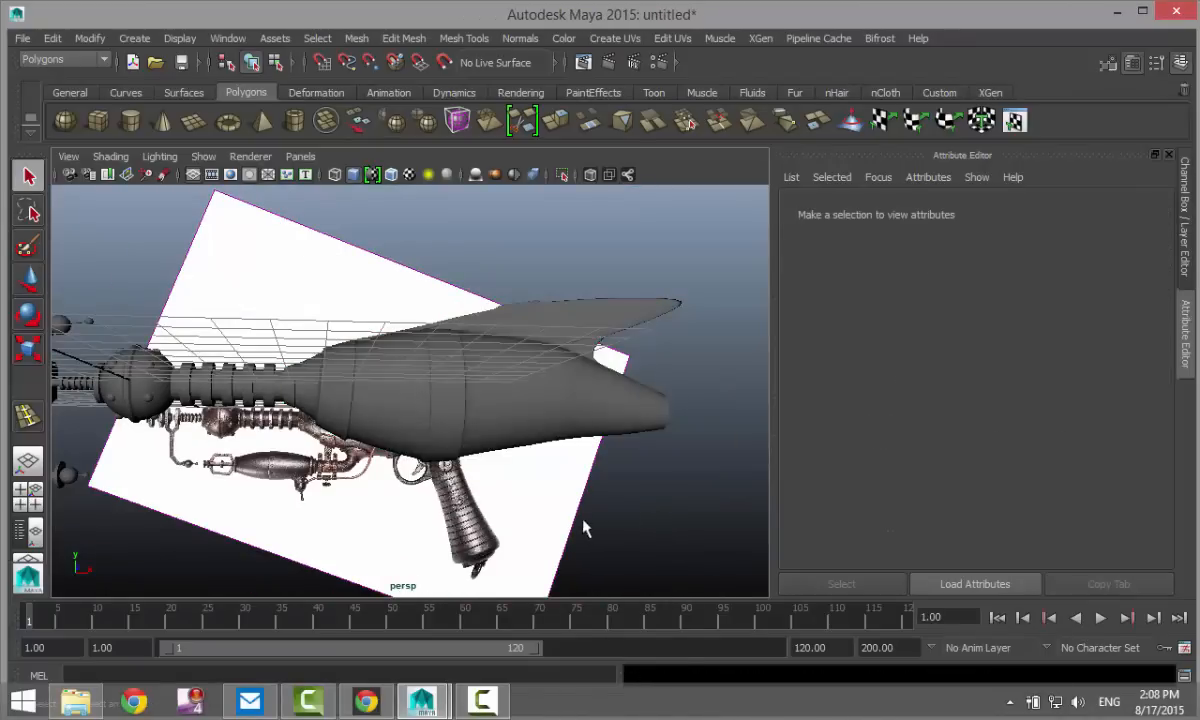
alt+drag(512, 508, 481, 538)
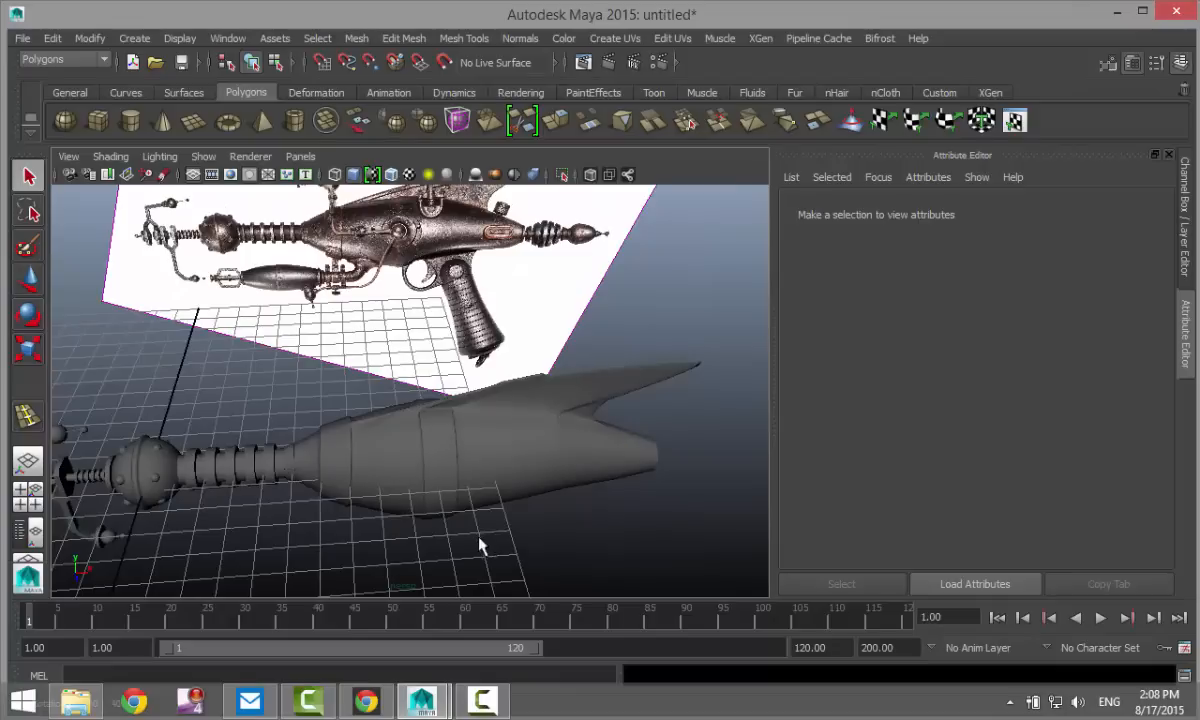
- Return the gun body to unsmoothed display and examine where the fin's front ridge crosses the raised band
click(362, 432)
scroll(432, 528, up, 3)
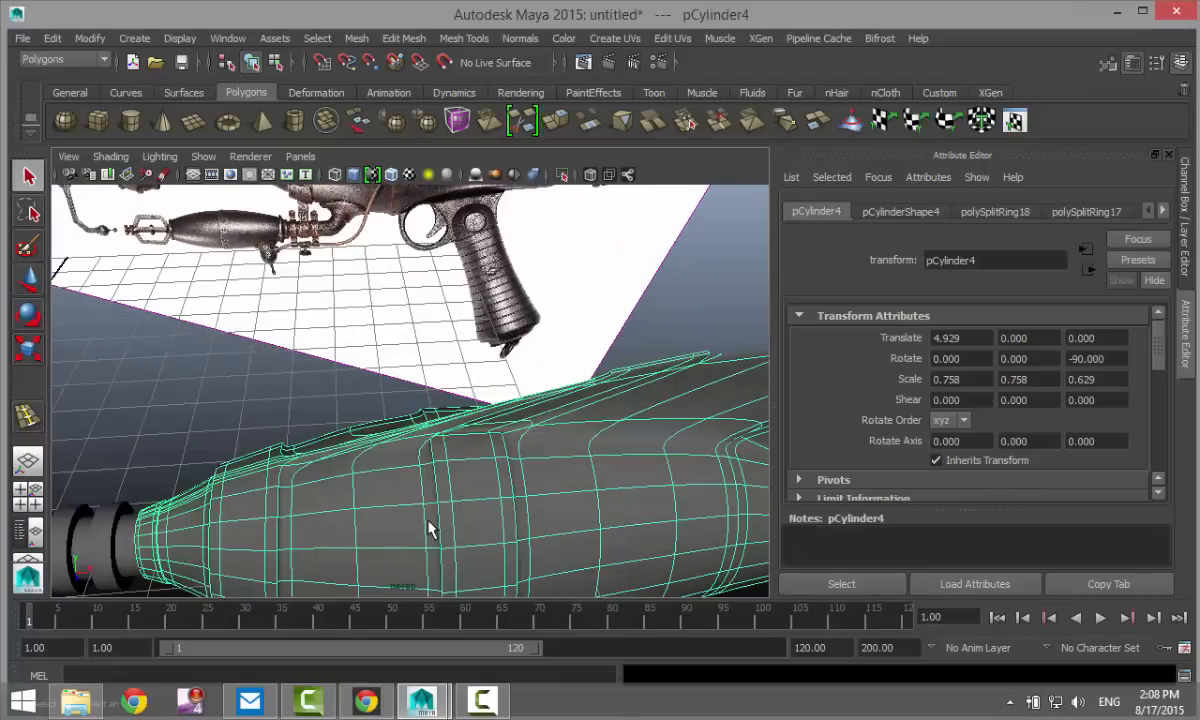
key(1)
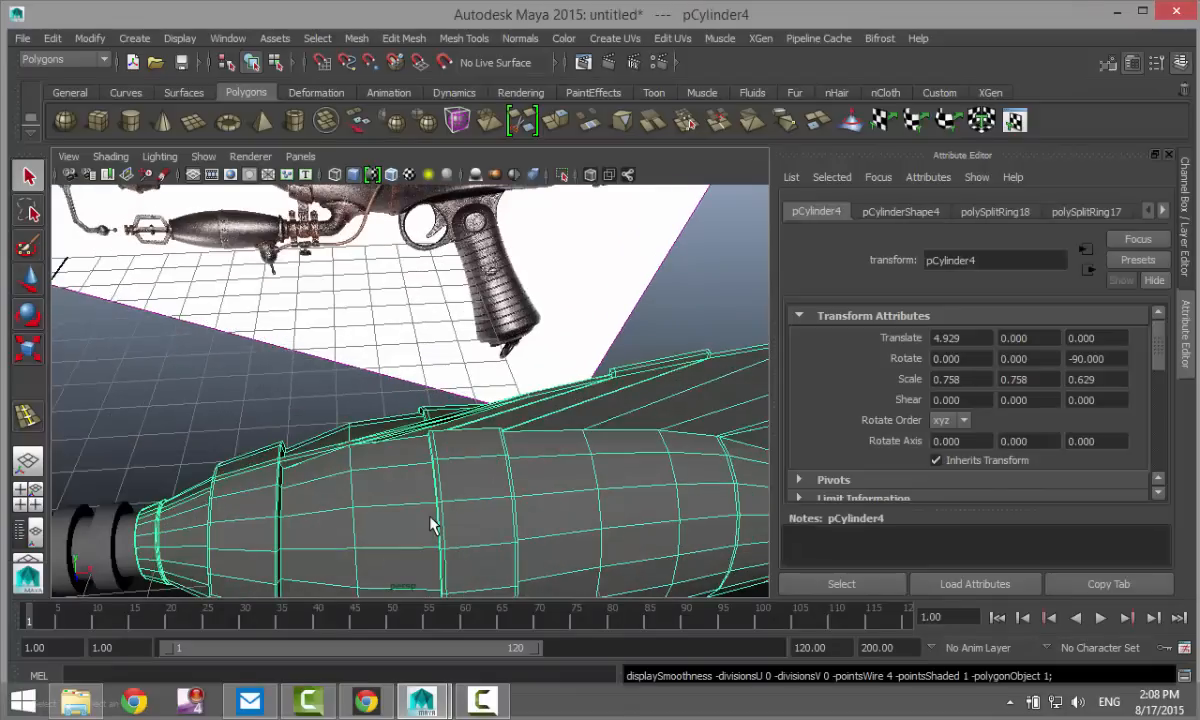
scroll(432, 524, up, 2)
alt+drag(350, 543, 415, 509)
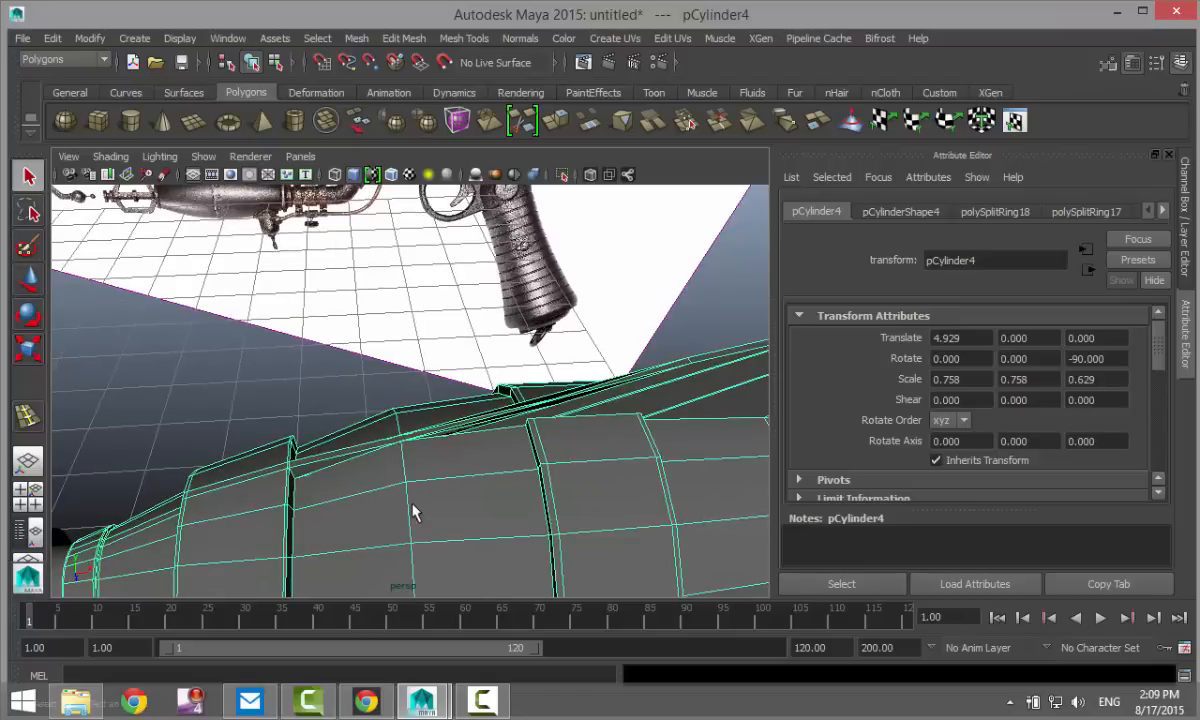
alt+drag(494, 488, 538, 485)
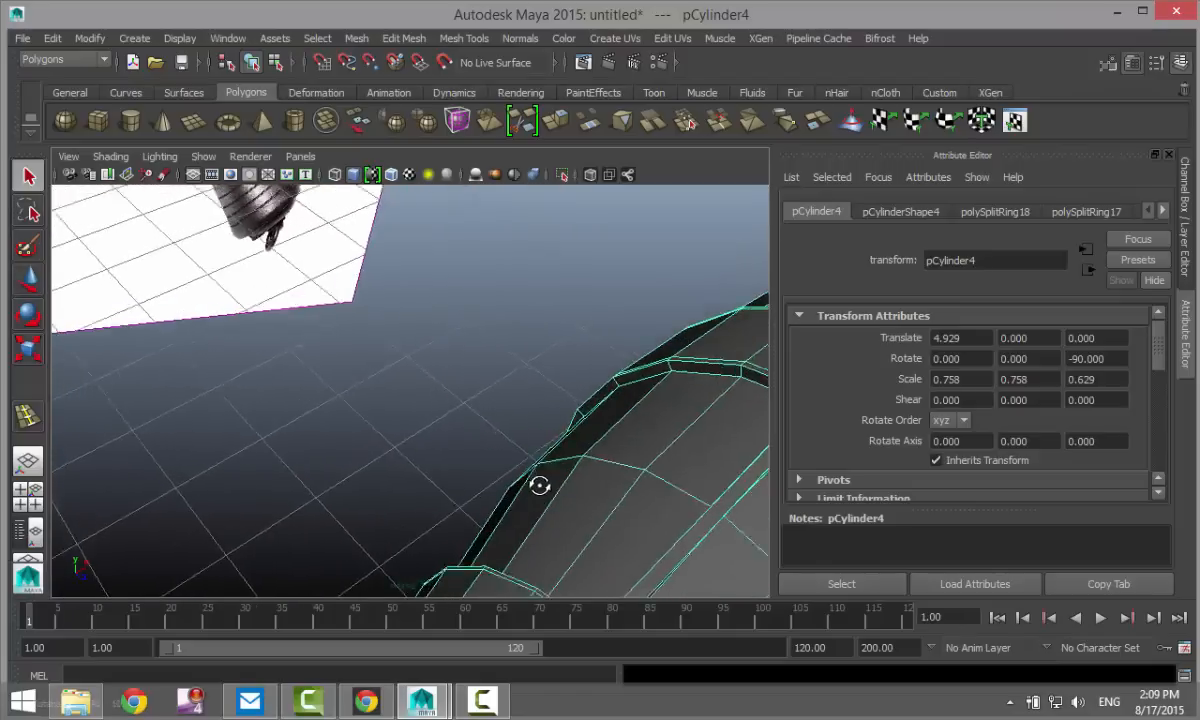
alt+middle_drag(565, 463, 356, 545)
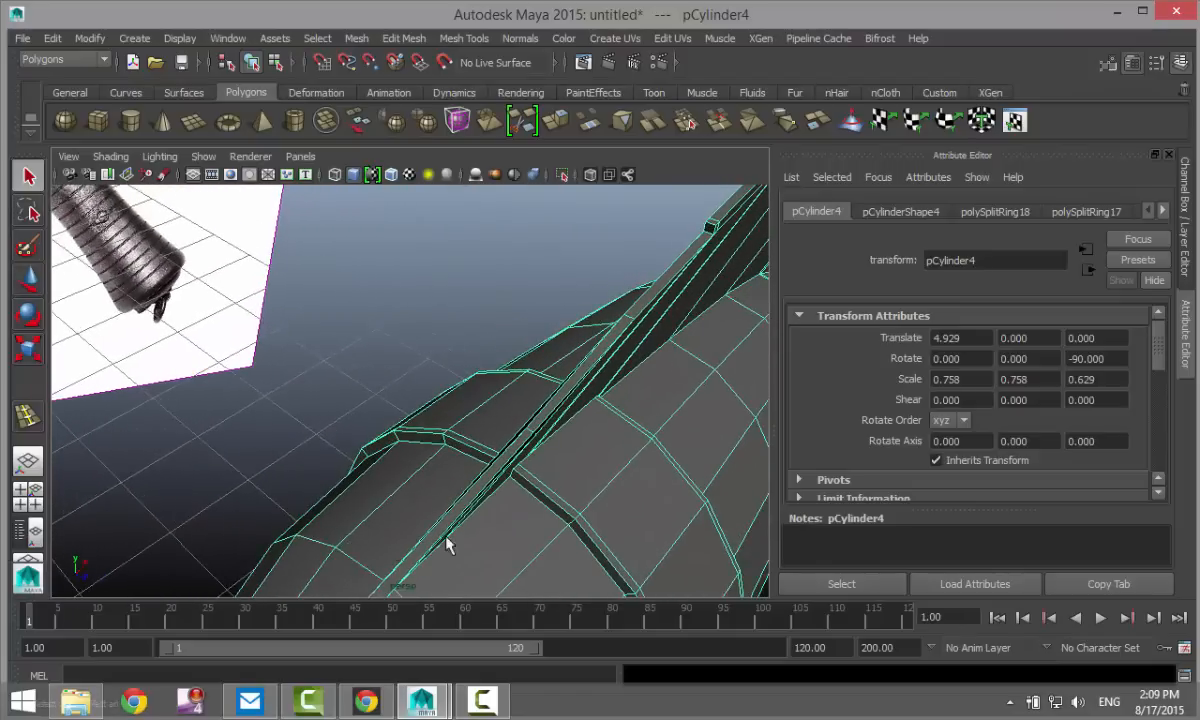
mouse_move(453, 518)
alt+mouse_down()
mouse_move(429, 504)
mouse_move(391, 509)
mouse_move(470, 510)
alt+mouse_up()
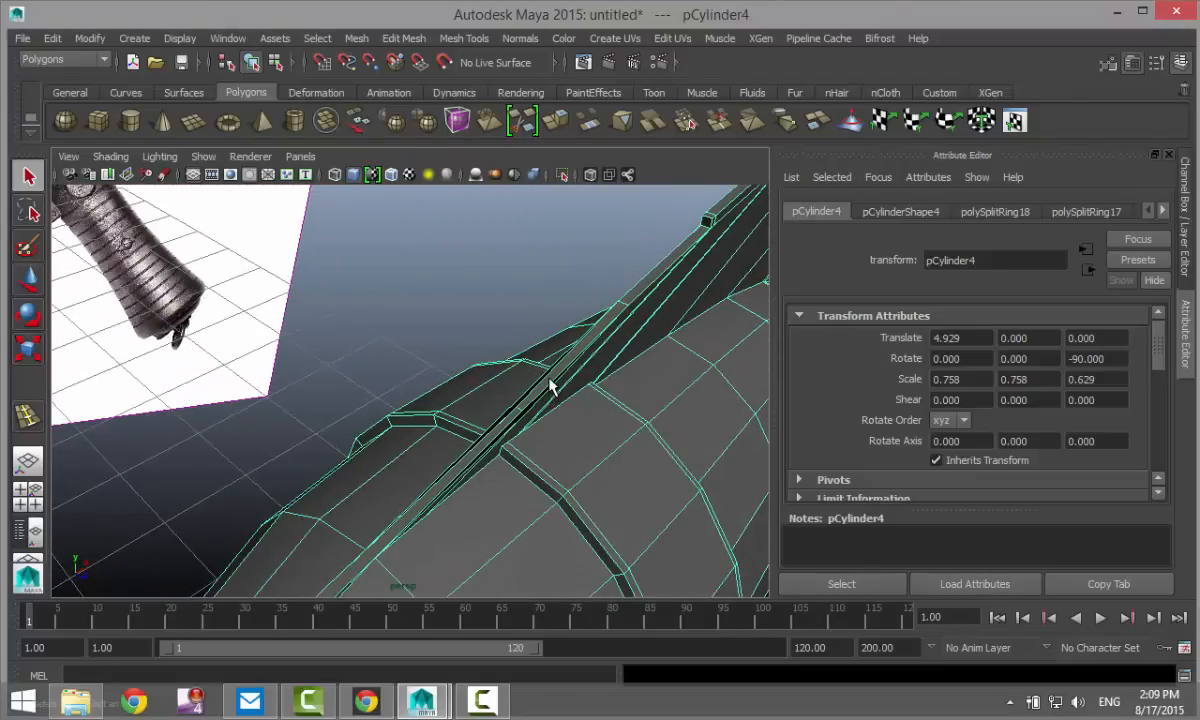
- Select the two narrow faces on the fin's front ridge beside the raised band and move them up about 0.18 units
right_click(549, 254)
right_drag(545, 308, 546, 302)
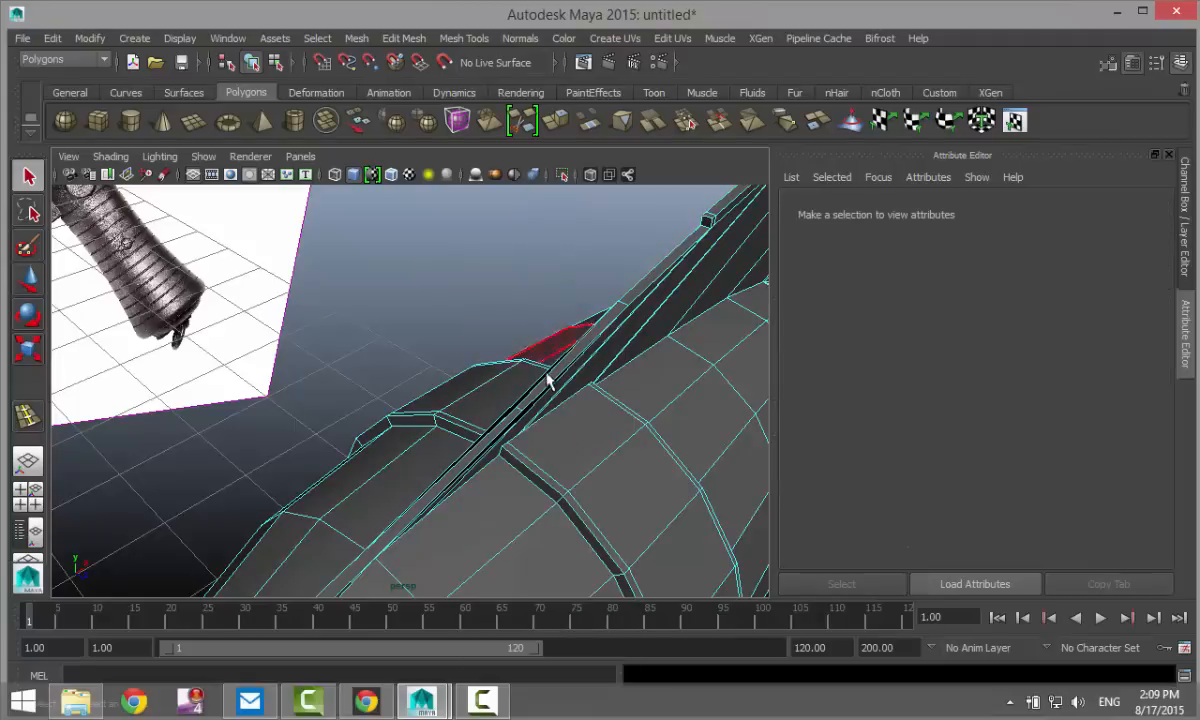
click(547, 390)
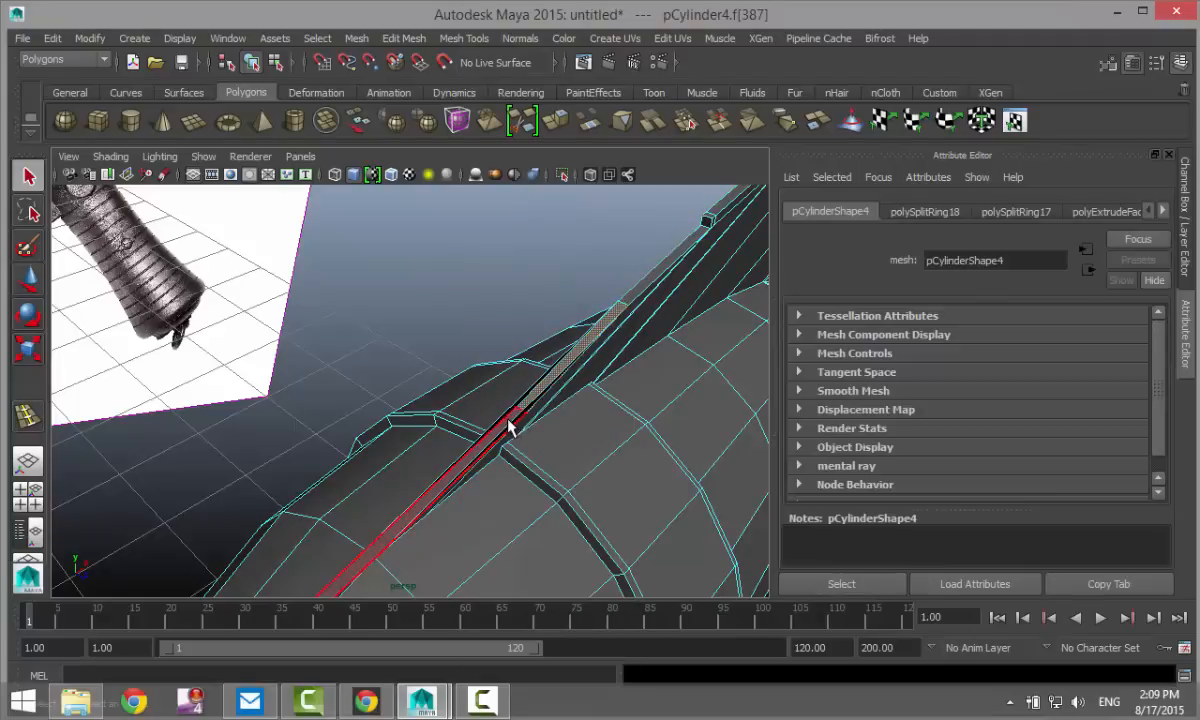
shift+click(509, 424)
key(w)
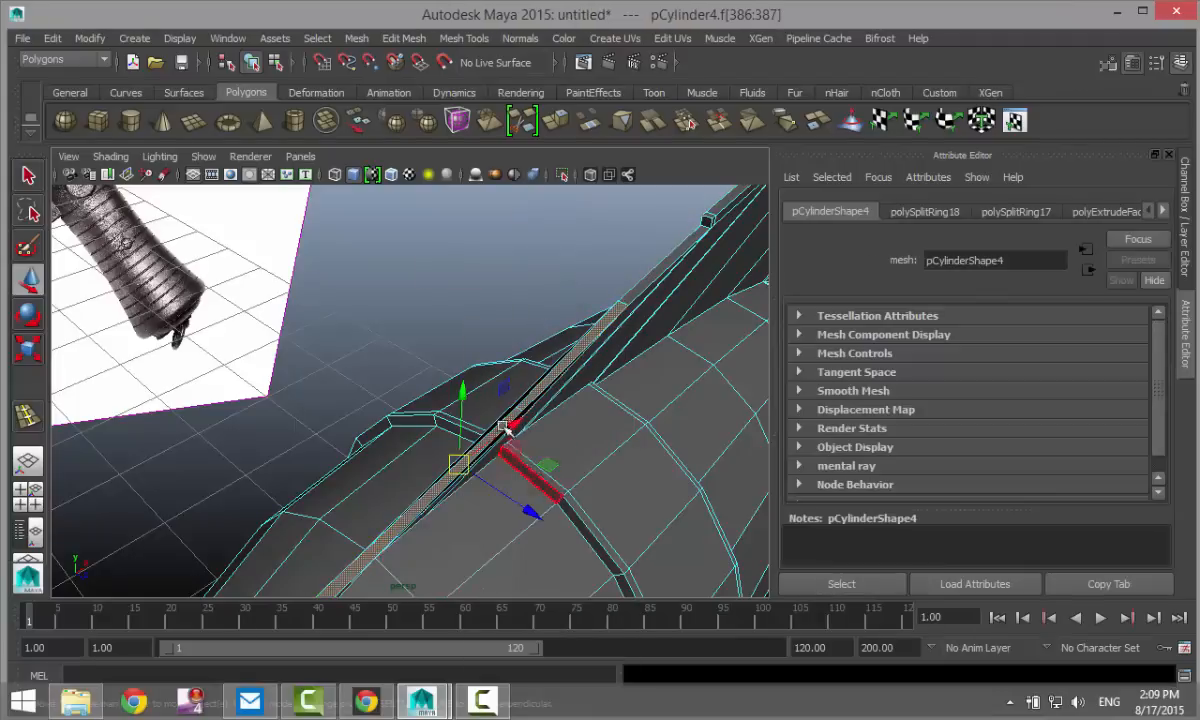
drag(462, 392, 454, 367)
alt+drag(548, 459, 490, 433)
alt+middle_drag(434, 447, 529, 428)
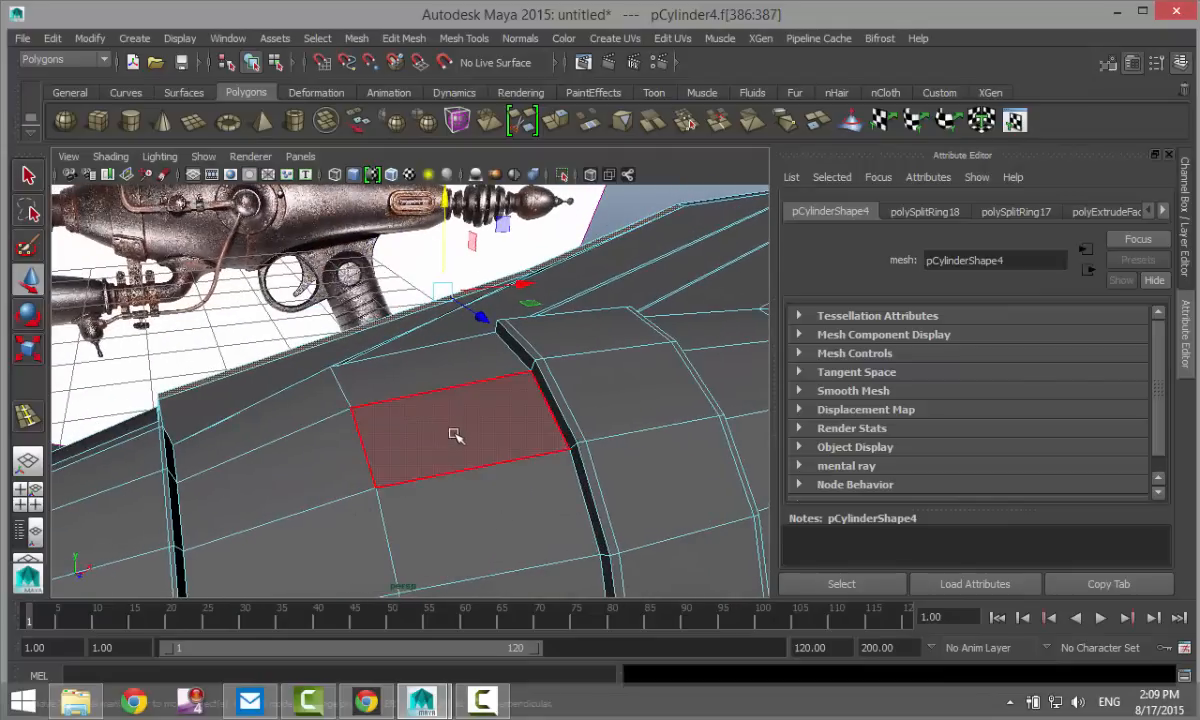
- Display the gun body smoothed to check the ridge and raised band, returning it to unsmoothed display for a closer look
right_drag(466, 431, 548, 232)
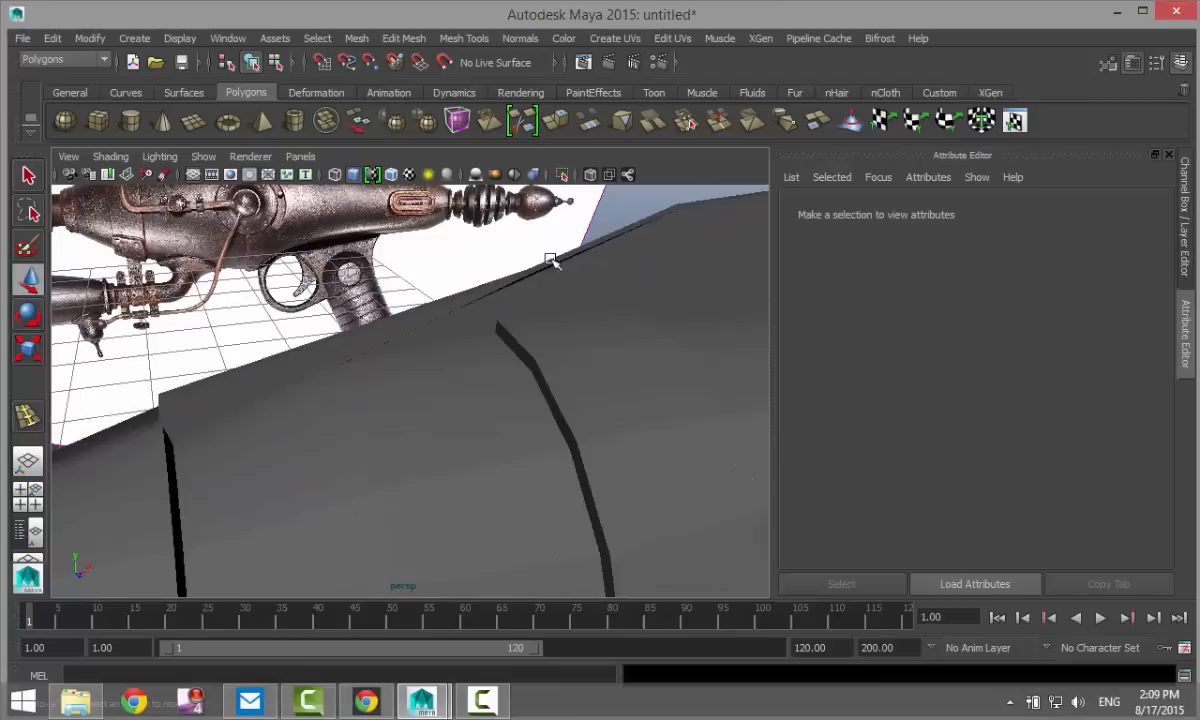
scroll(498, 428, down, 10)
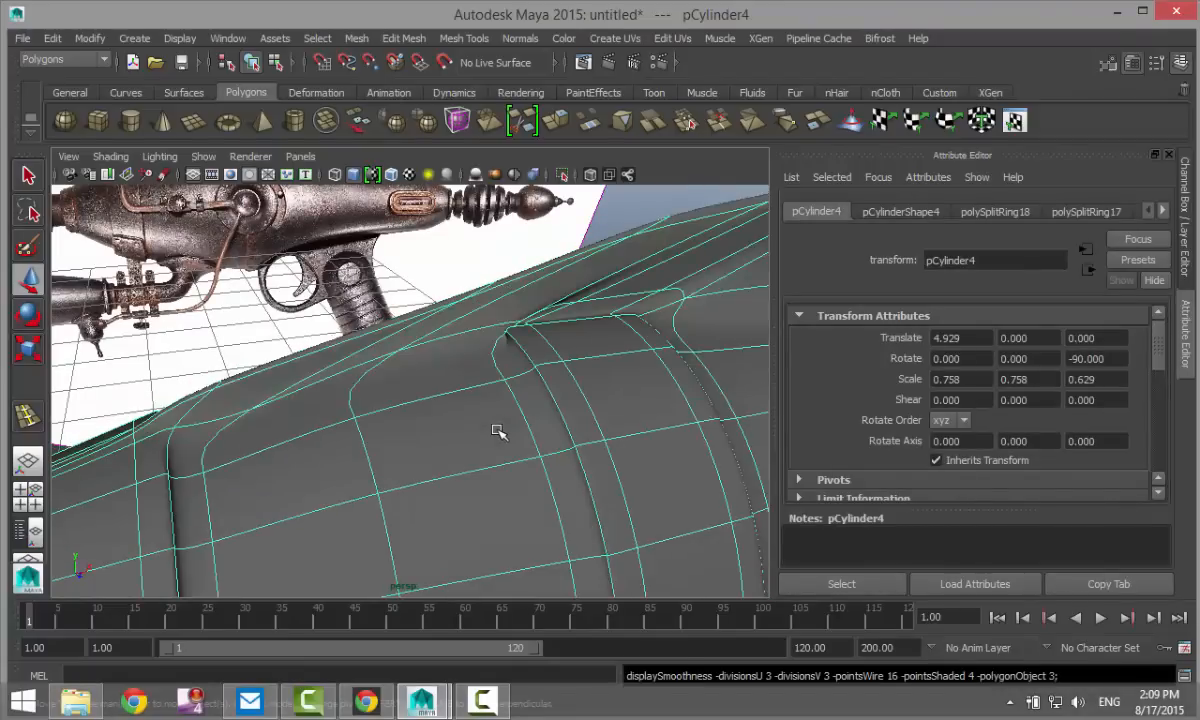
click(647, 233)
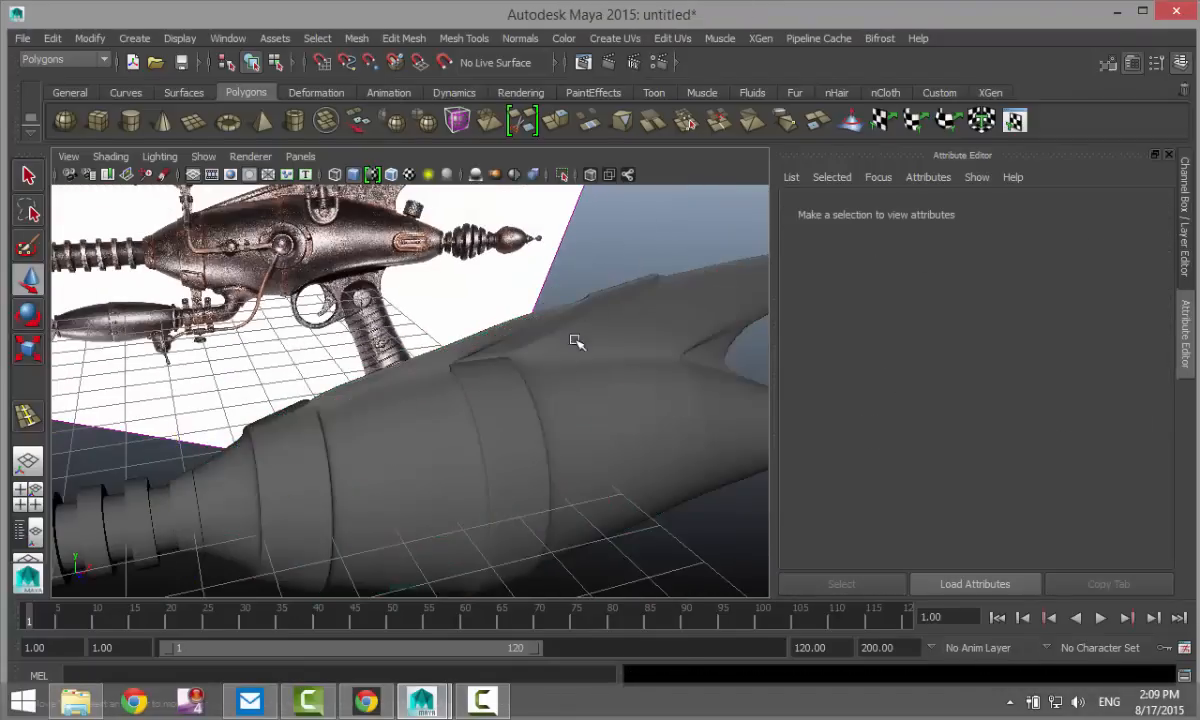
alt+drag(456, 453, 421, 499)
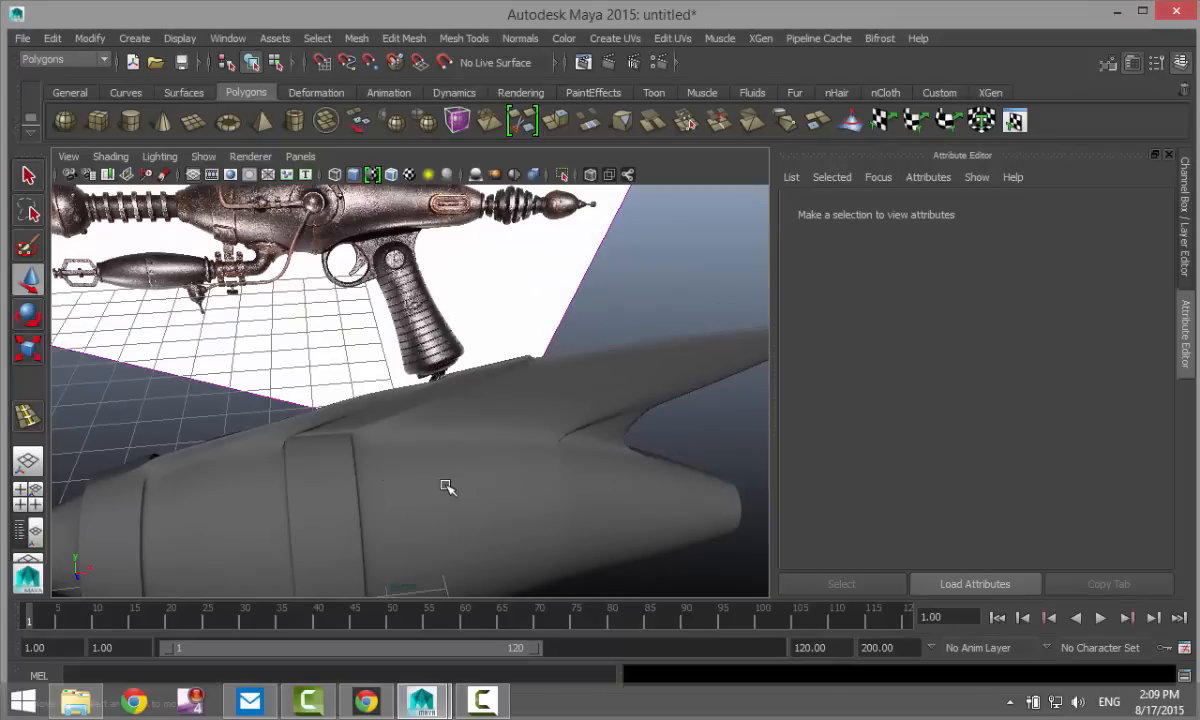
click(446, 487)
scroll(446, 487, up, 3)
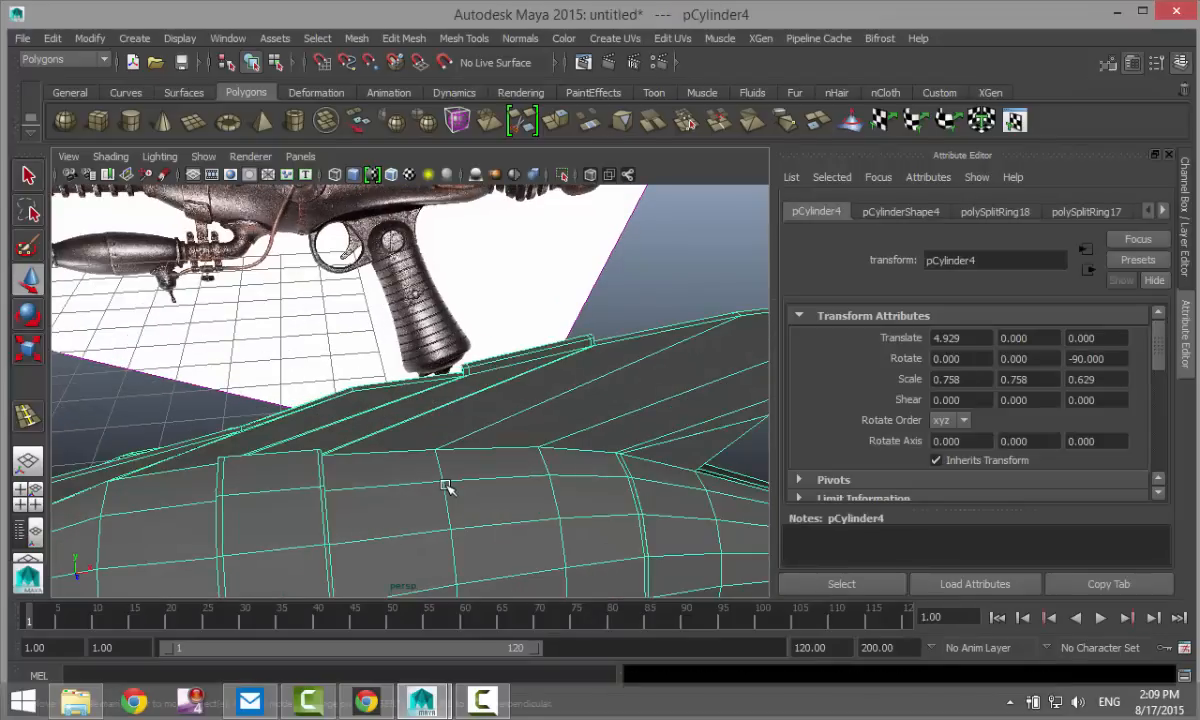
alt+drag(446, 487, 502, 456)
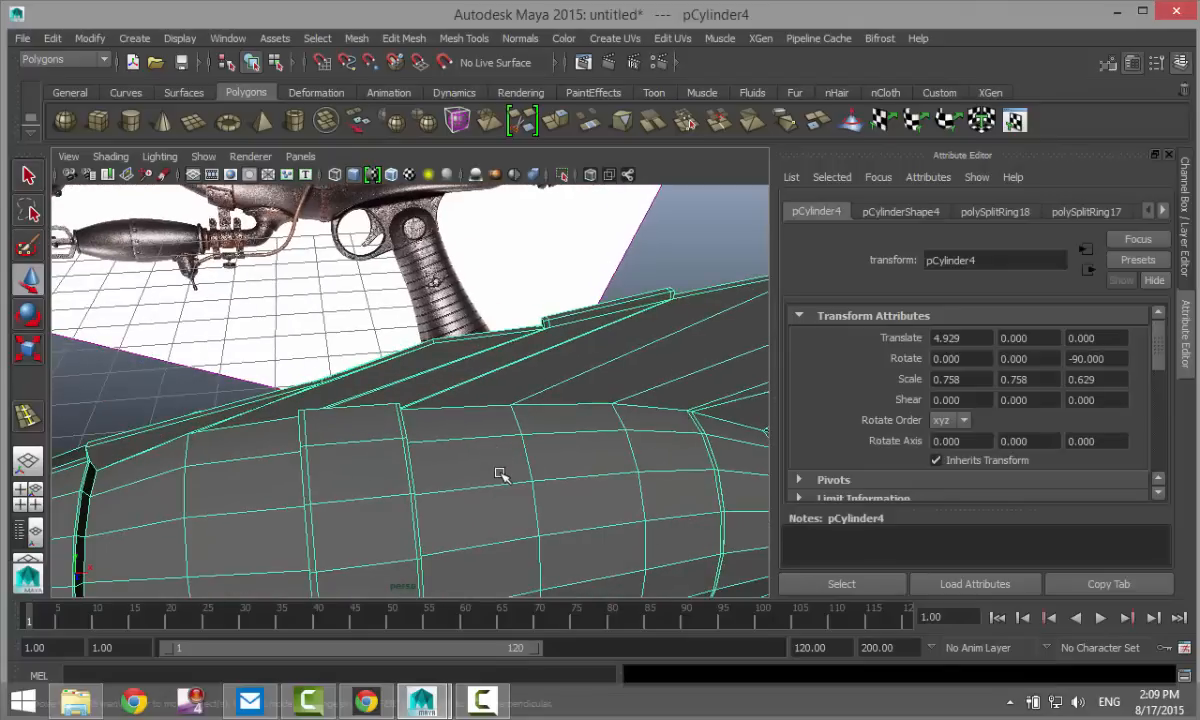
- Undo the ridge face move, the band's two edge loops and its extrusion thickness, back to the selected ring of faces
key(ctrl+z)
key(ctrl+z)
key(ctrl+z)
key(ctrl+z)
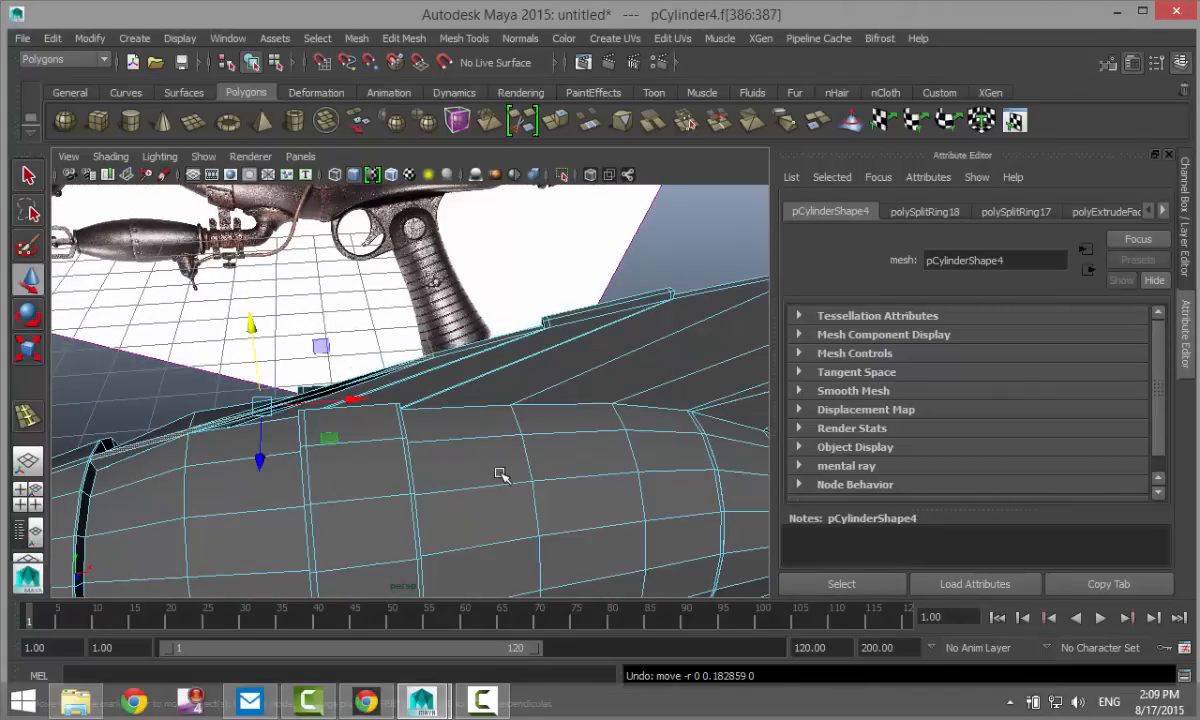
key(ctrl+z)
key(ctrl+z)
key(ctrl+z)
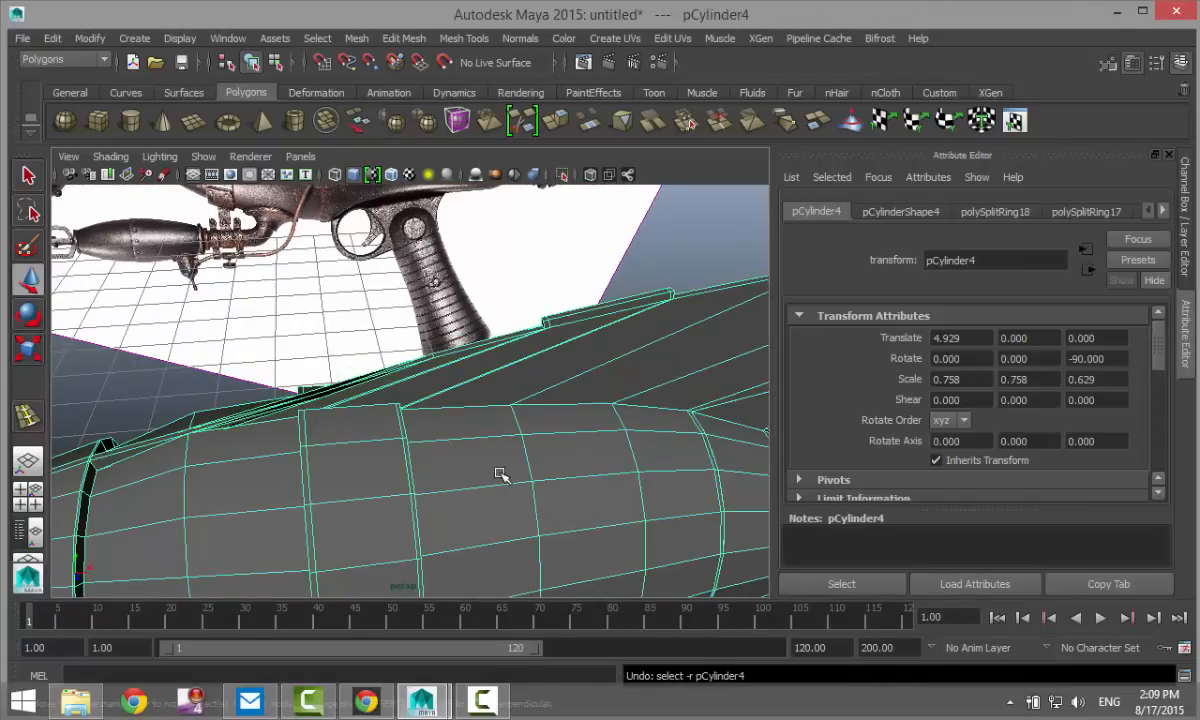
key(ctrl+z)
key(ctrl+z)
key(ctrl+z)
key(ctrl+z)
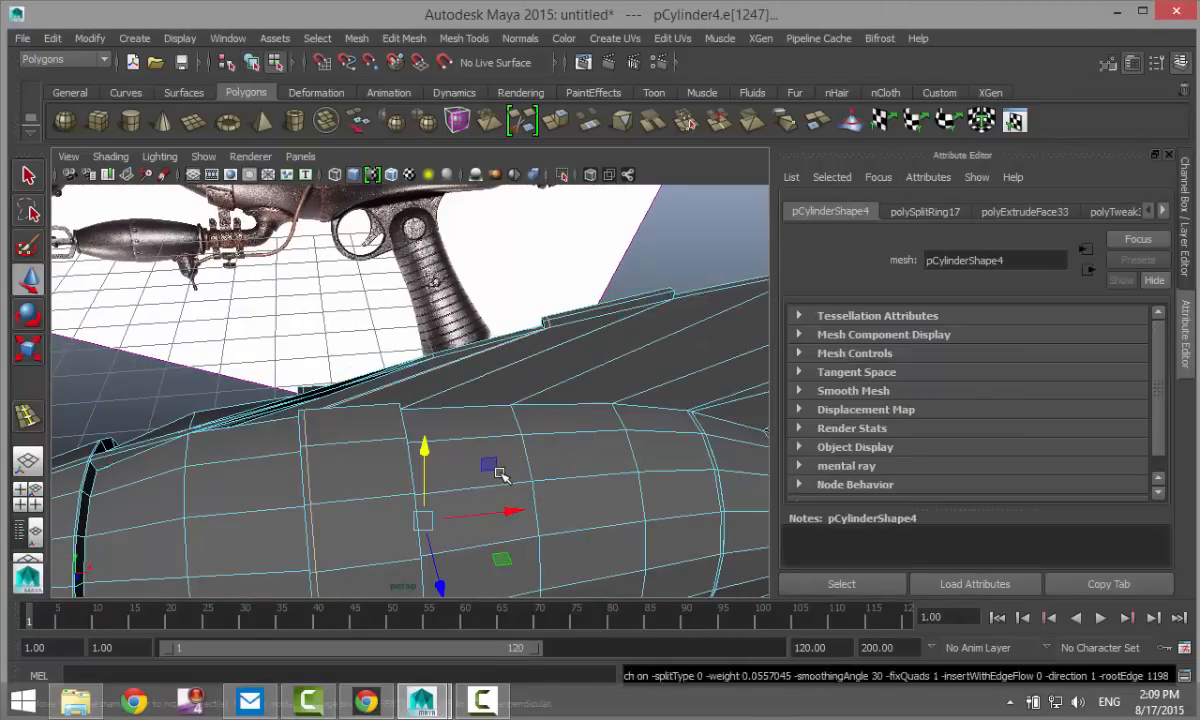
key(ctrl+z)
key(ctrl+z)
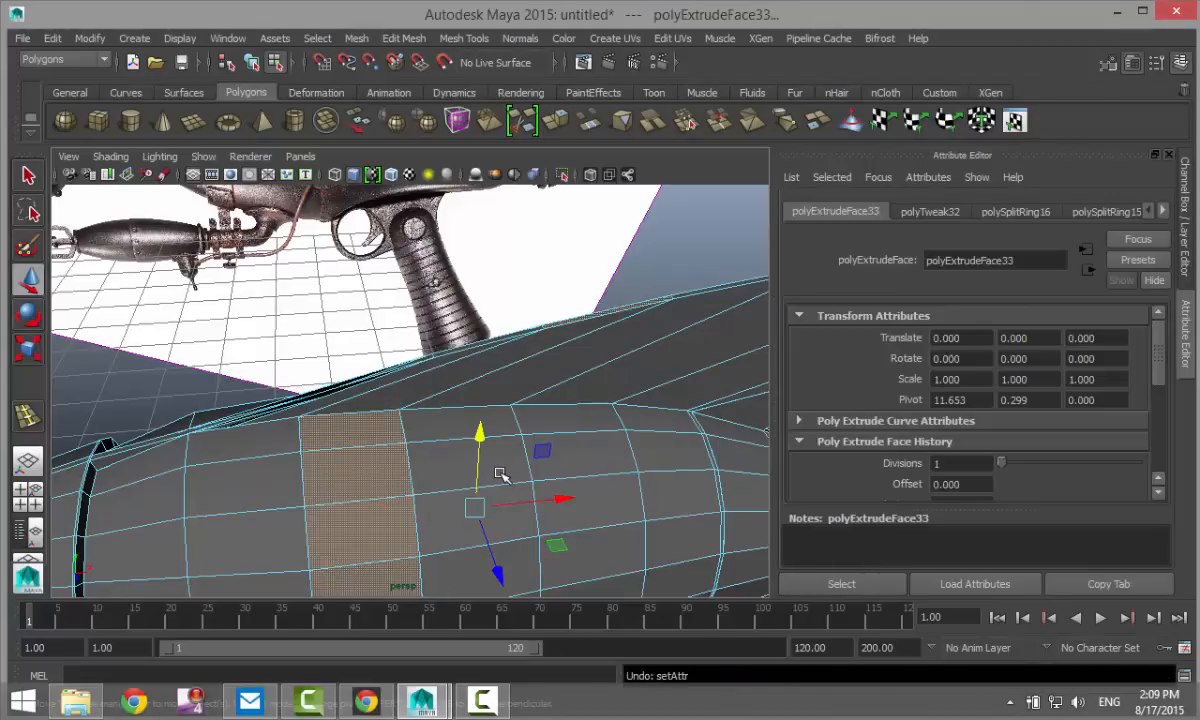
- Remove the face on the fin's top ridge from the selected ring of faces around the gun body
alt+drag(497, 476, 496, 485)
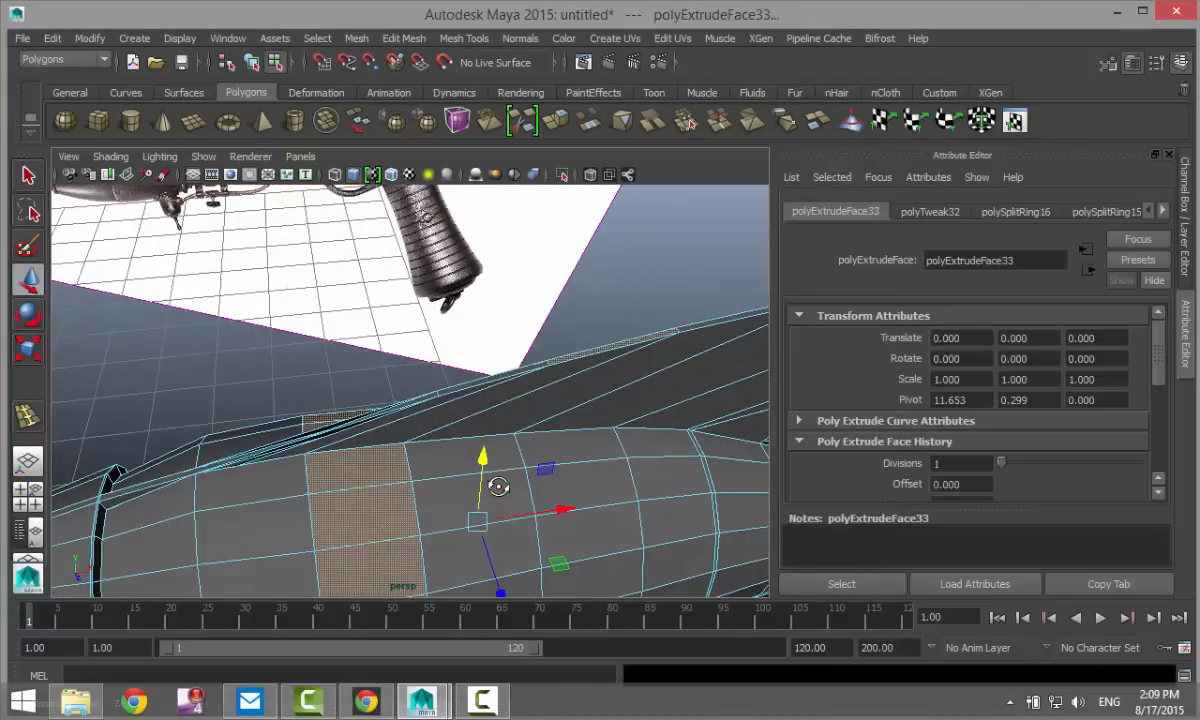
click(612, 345)
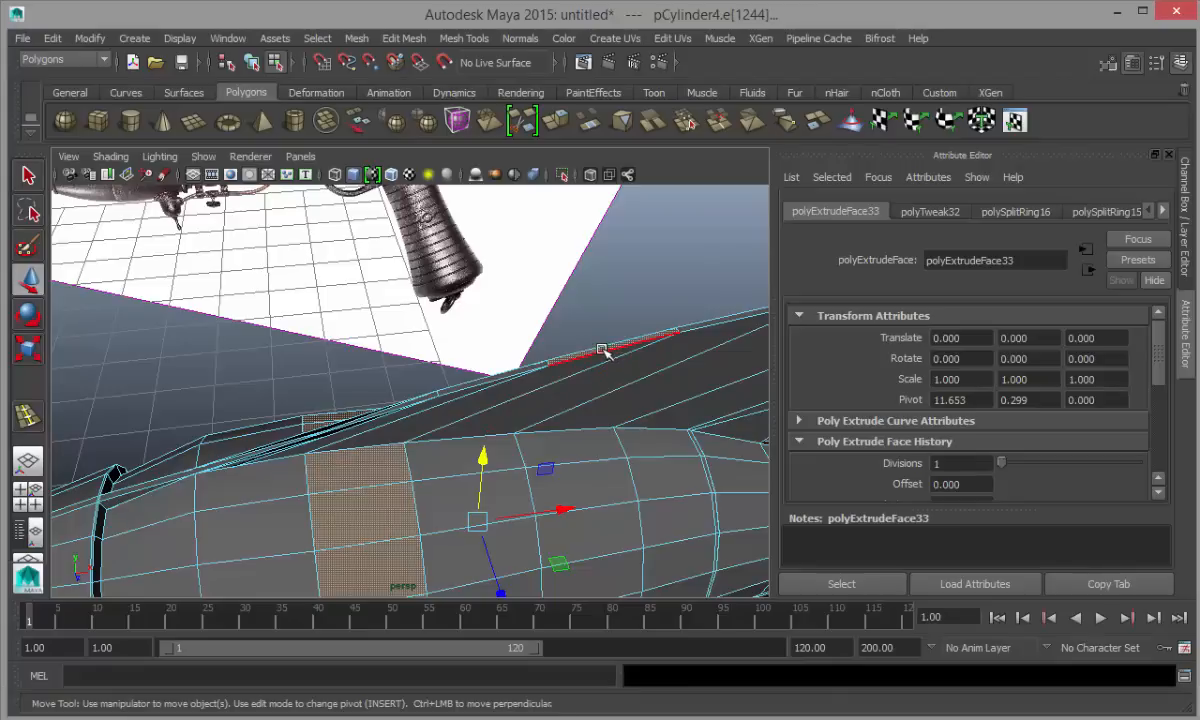
right_drag(602, 350, 604, 314)
shift+click(608, 347)
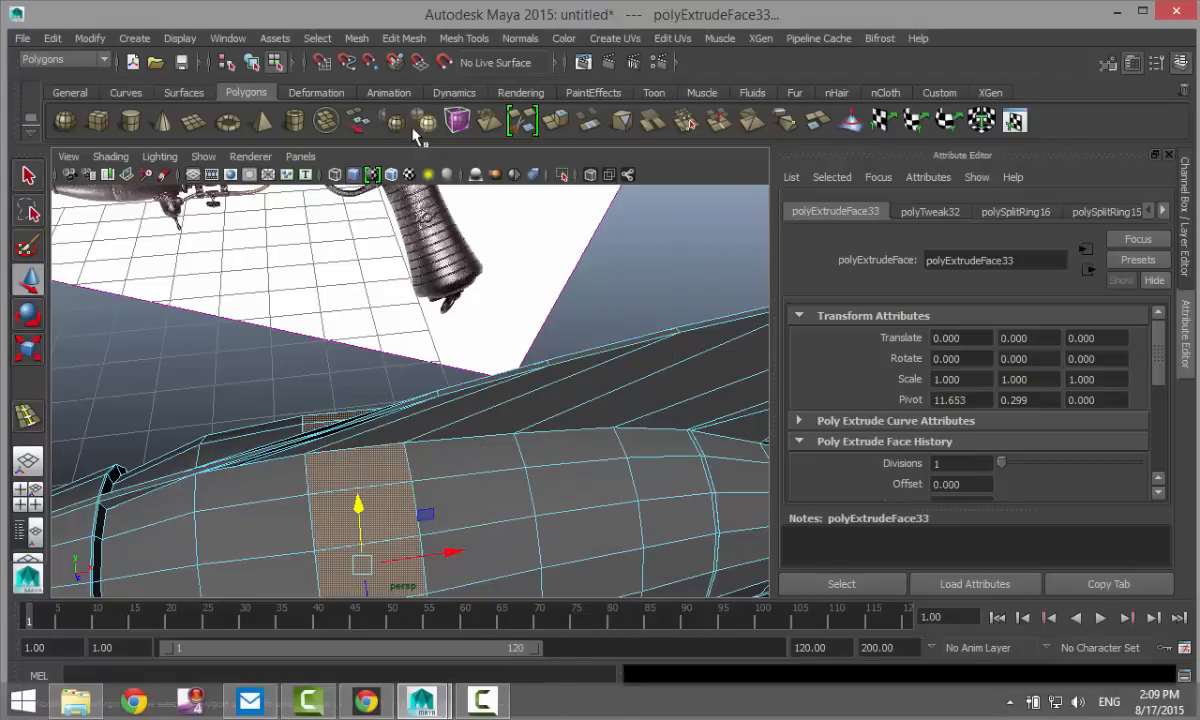
- Extrude the remaining selected faces around the middle of the gun body with a thickness of 0.1
key(f)
click(404, 38)
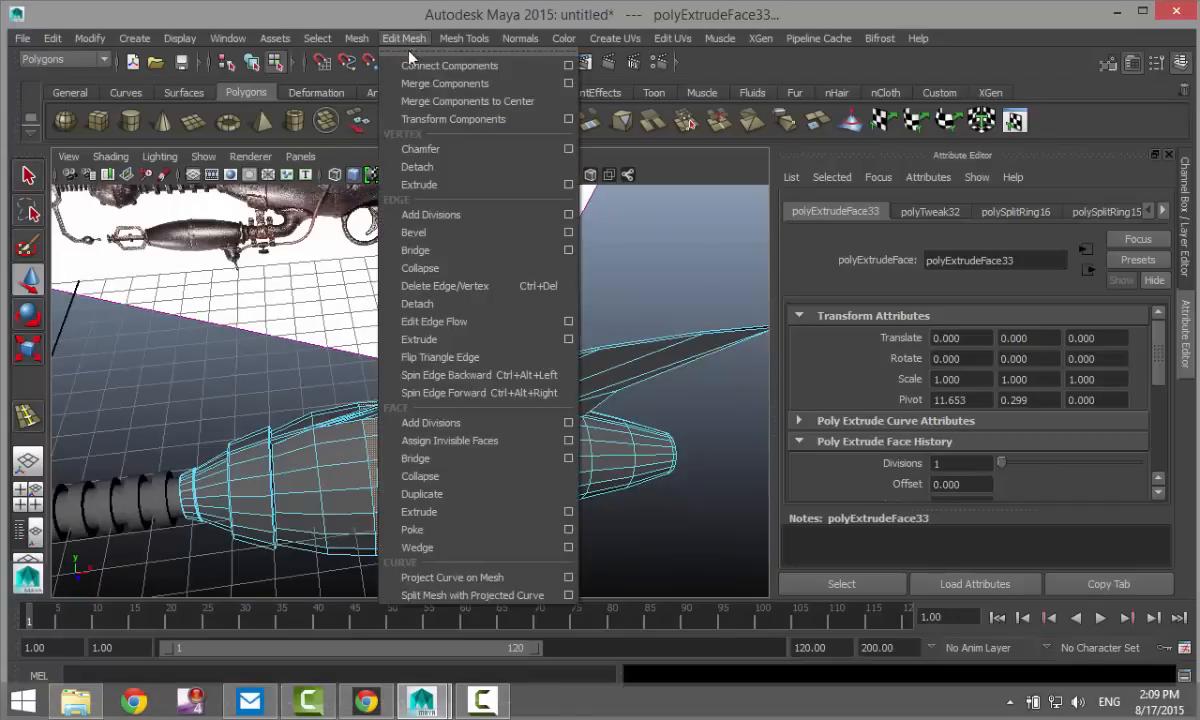
click(437, 511)
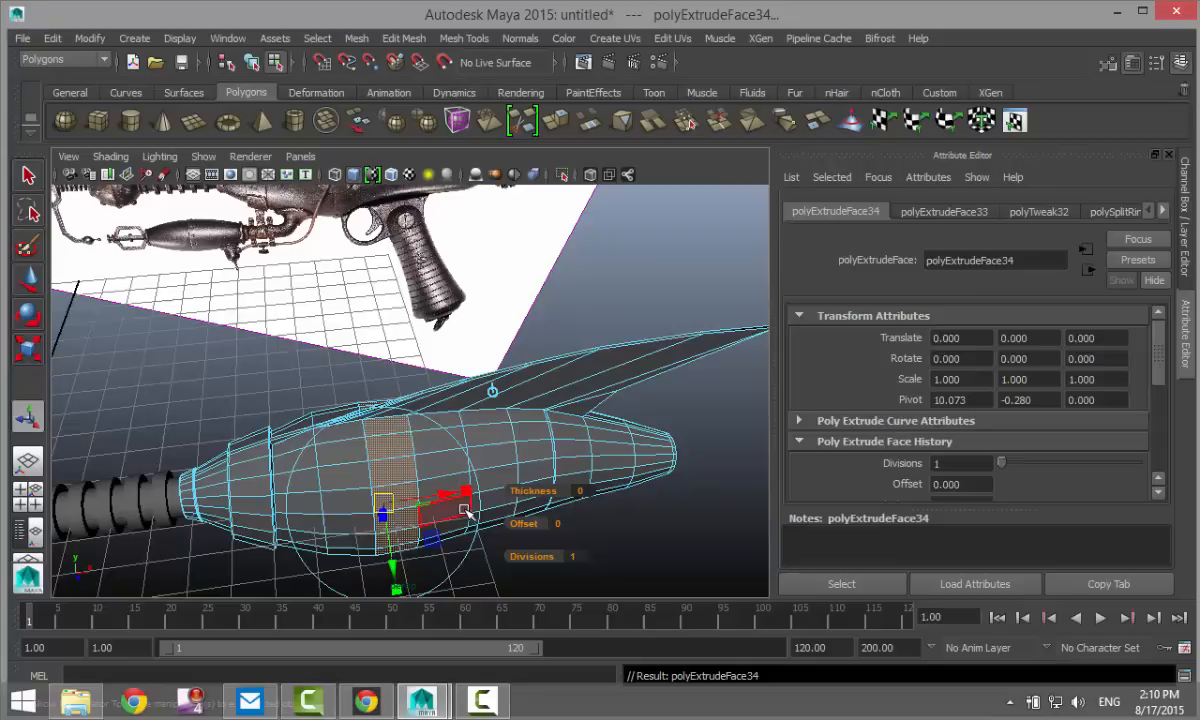
click(579, 489)
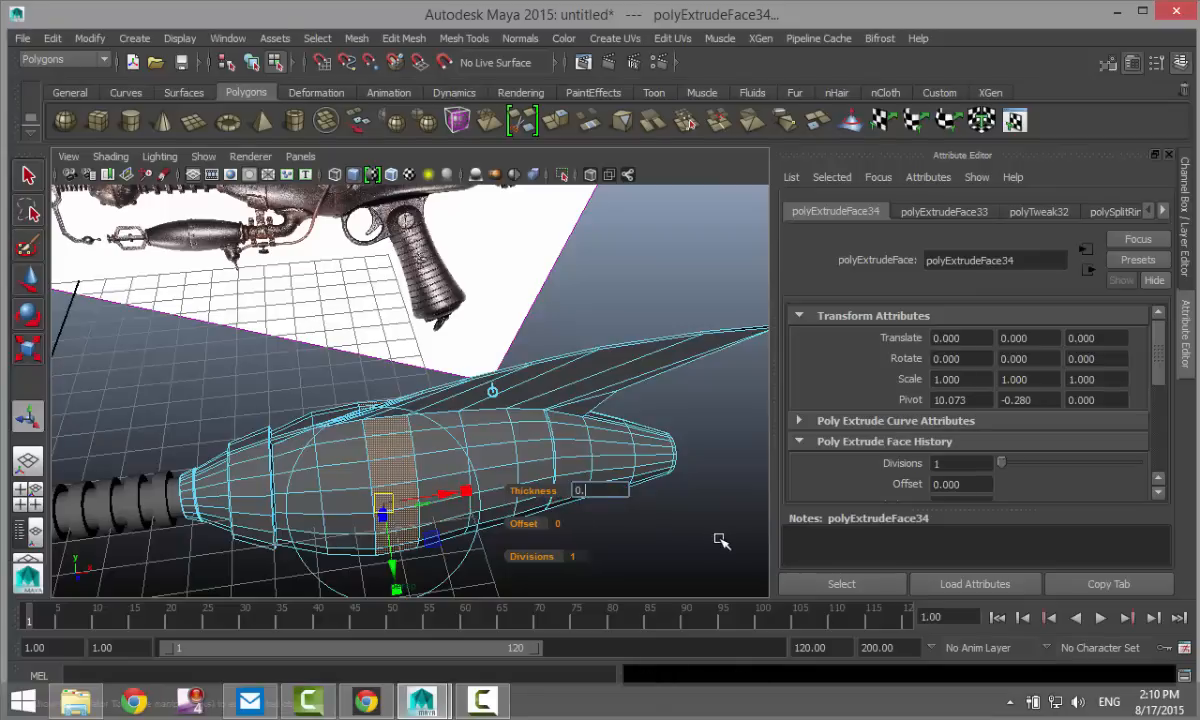
key(Return)
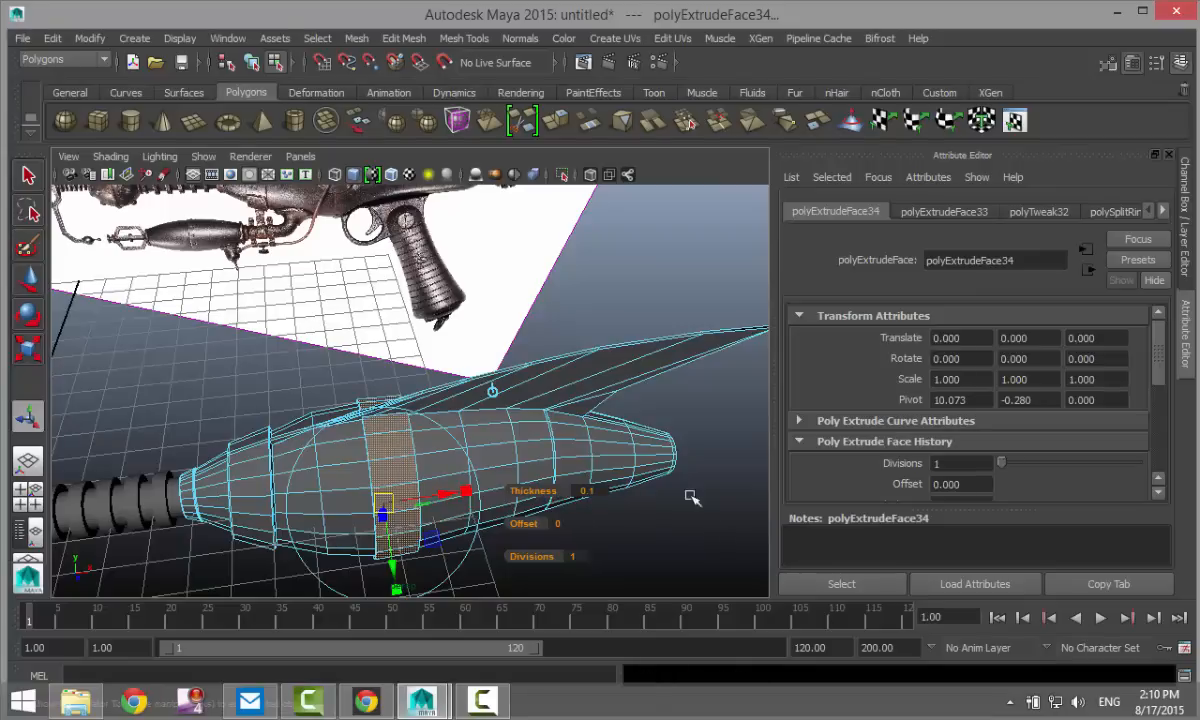
- Insert two edge loops on the newly raised band, one close to each of its borders
click(669, 523)
alt+middle_drag(657, 521, 667, 488)
scroll(514, 498, up, 4)
alt+drag(514, 498, 530, 474)
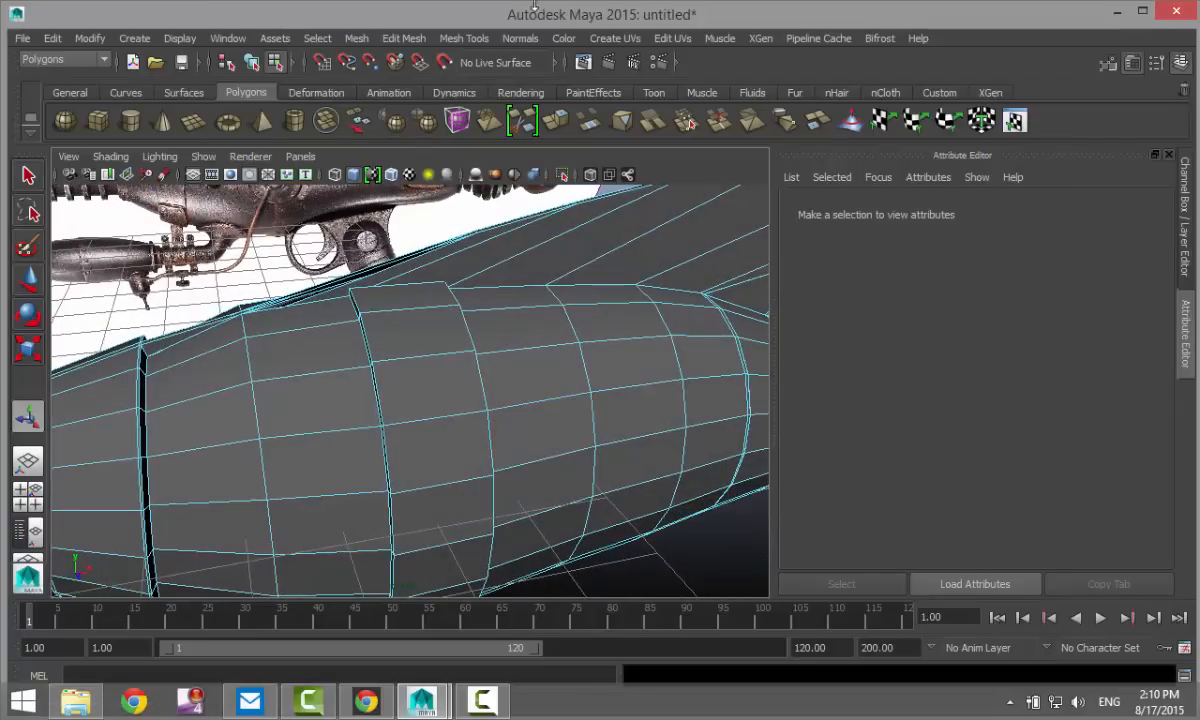
click(470, 39)
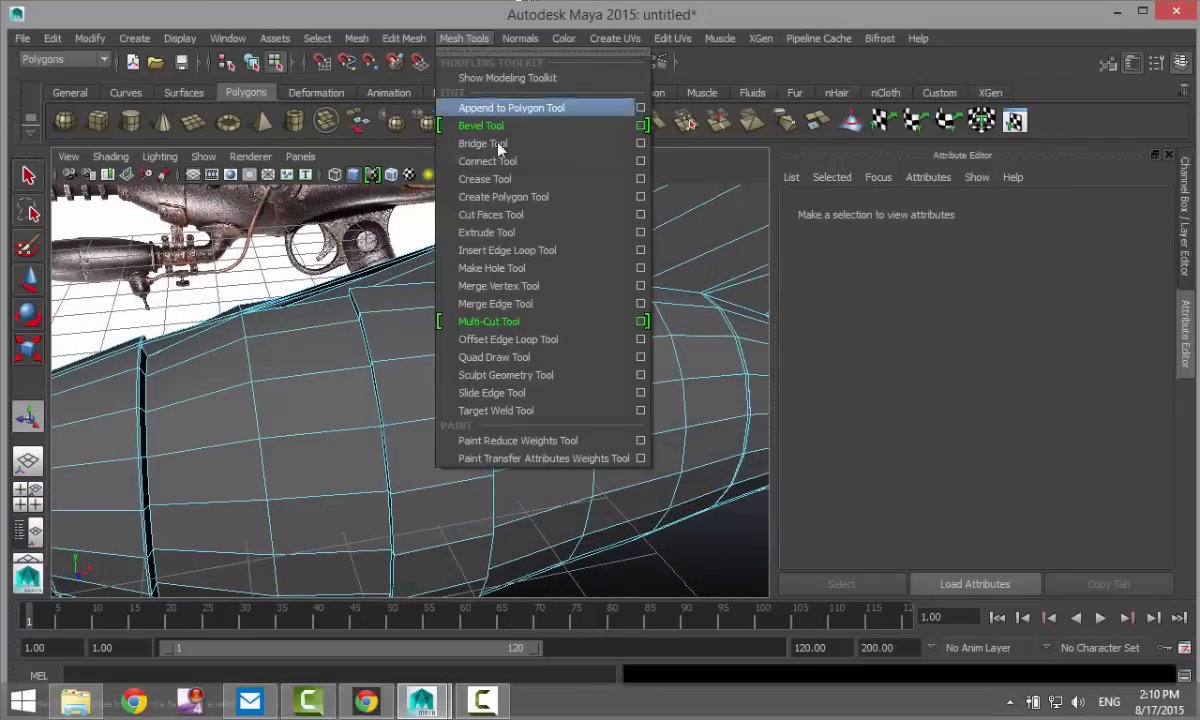
click(580, 251)
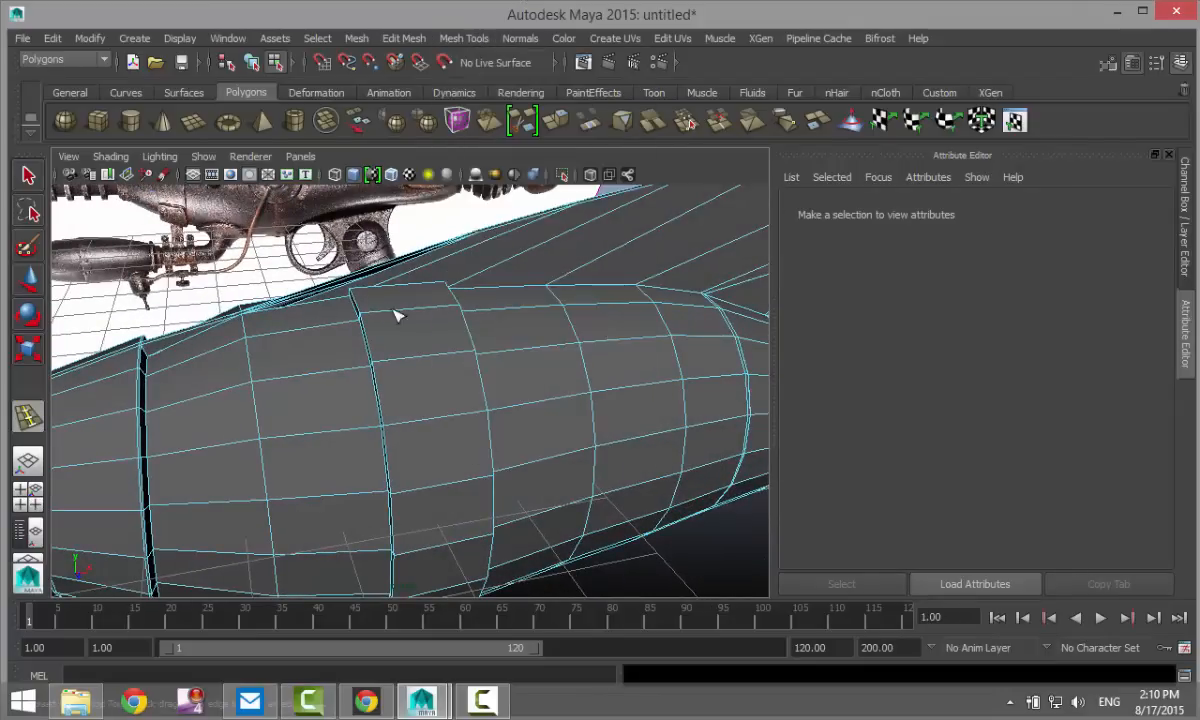
click(398, 372)
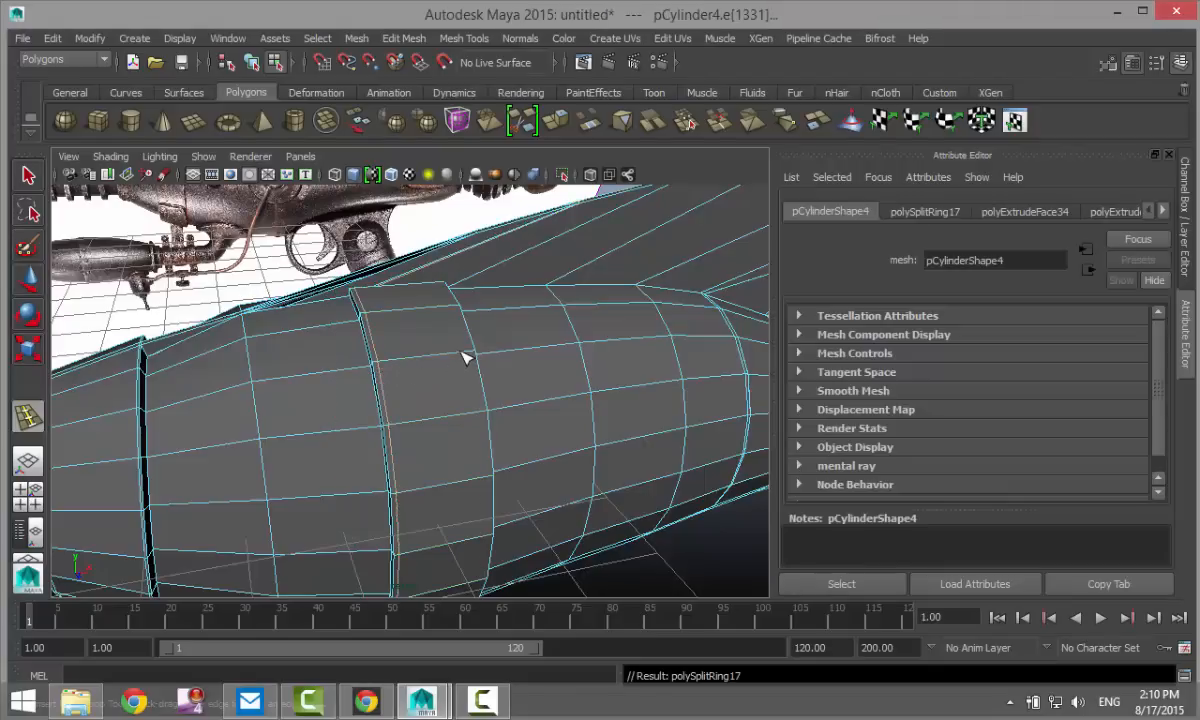
drag(465, 357, 476, 362)
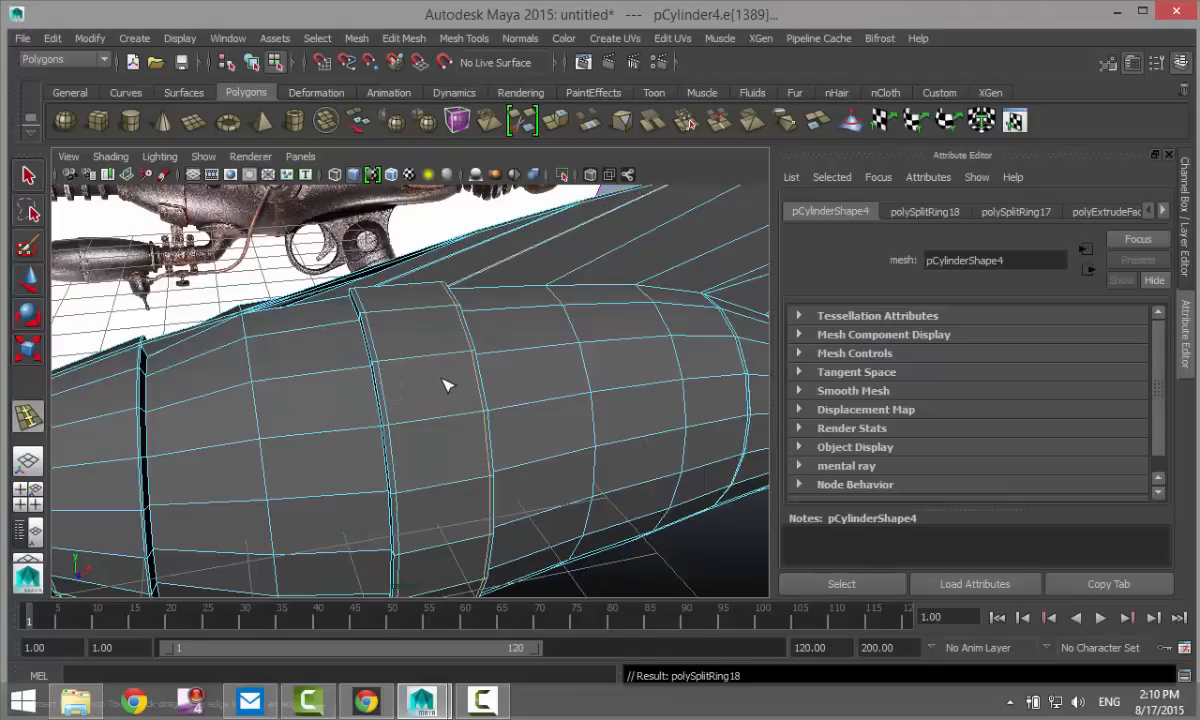
- Switch the gun body back to object selection, display it smoothed and view the whole band against the reference image
key(q)
right_drag(385, 322, 455, 240)
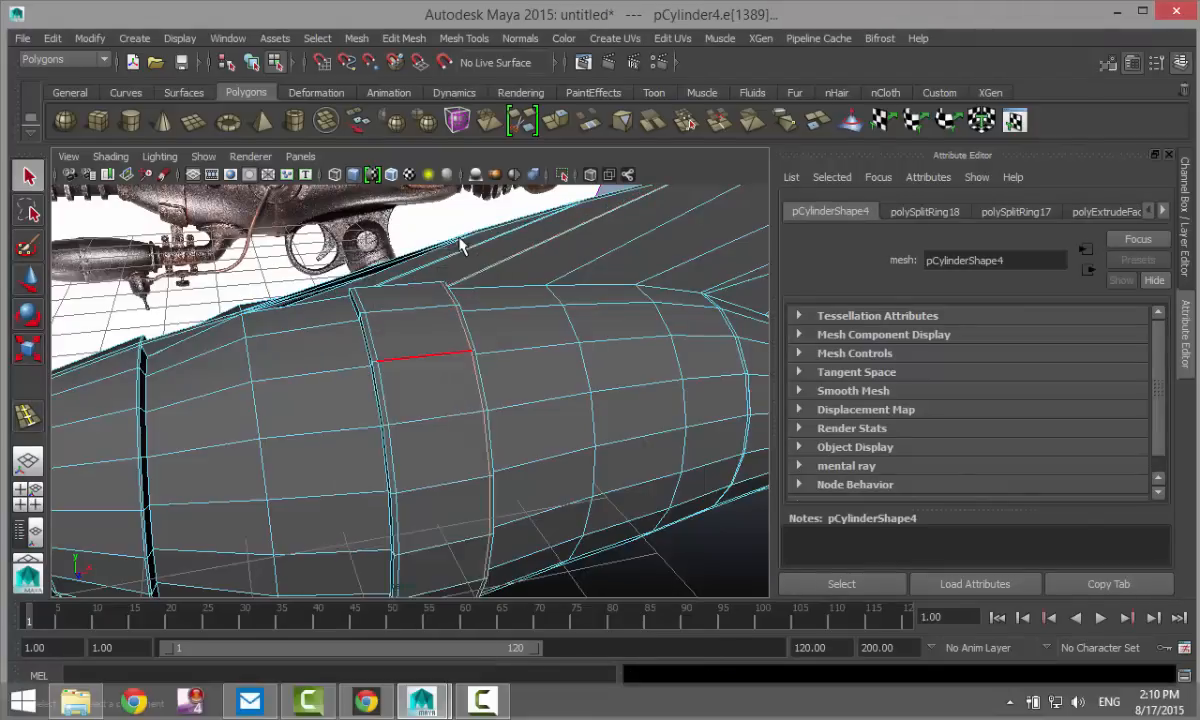
key(3)
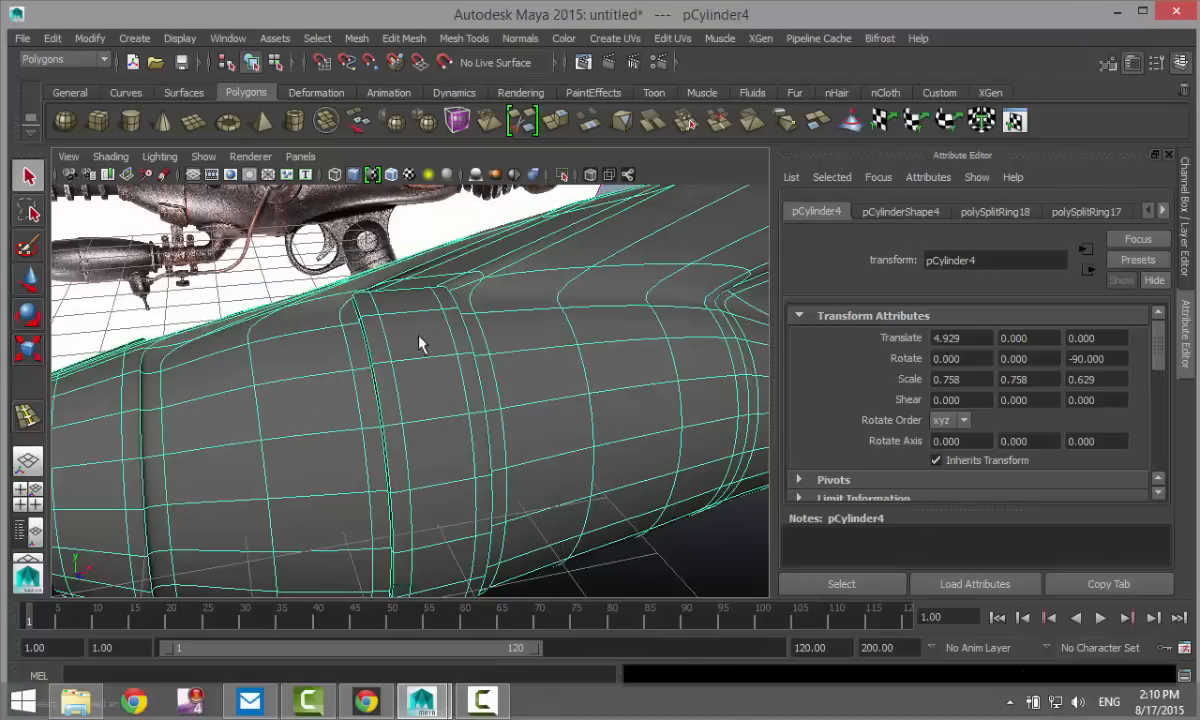
key(f)
click(608, 557)
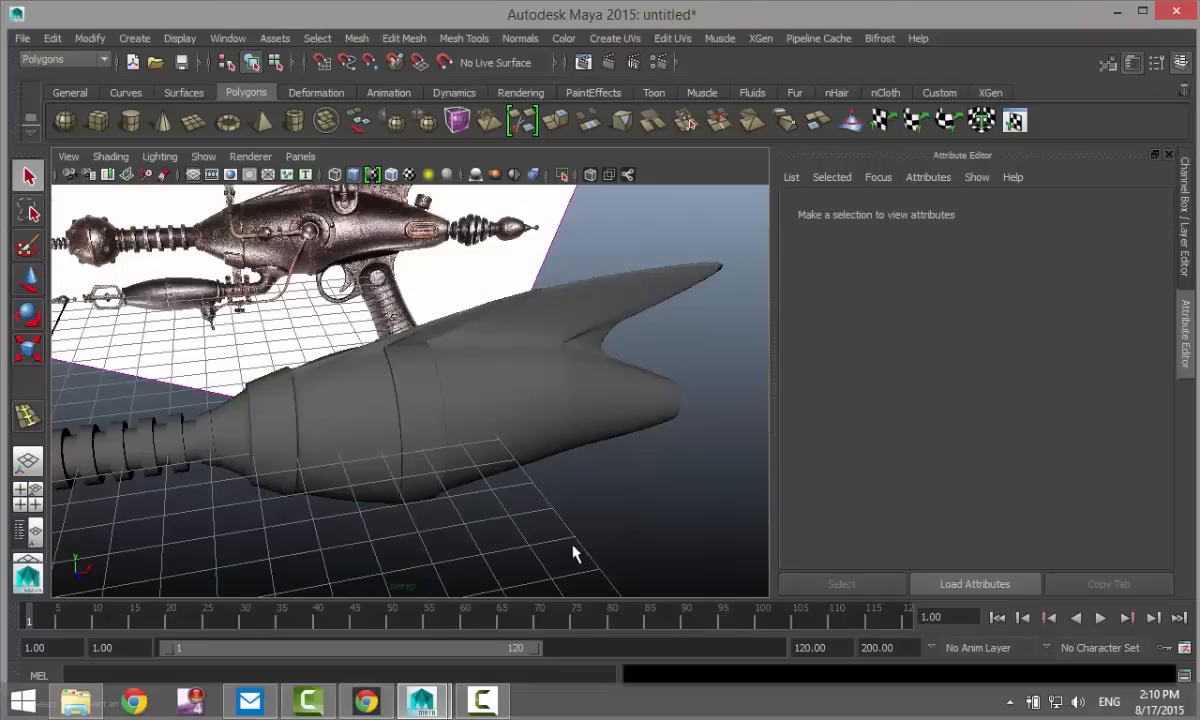
- Create a polygon cylinder near the canister under the gun's barrel, about 0.35 in radius and 1.36 high, and set its Z rotation to -90
alt+drag(480, 479, 453, 481)
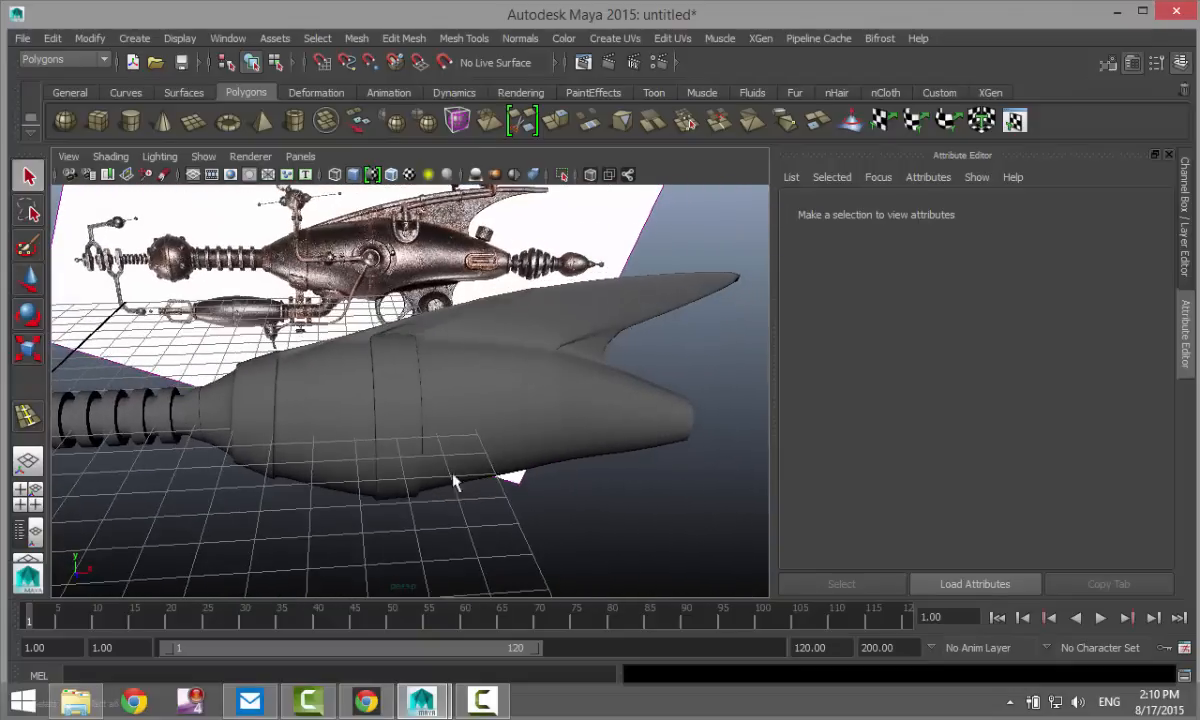
alt+middle_drag(378, 459, 528, 511)
scroll(513, 497, down, 4)
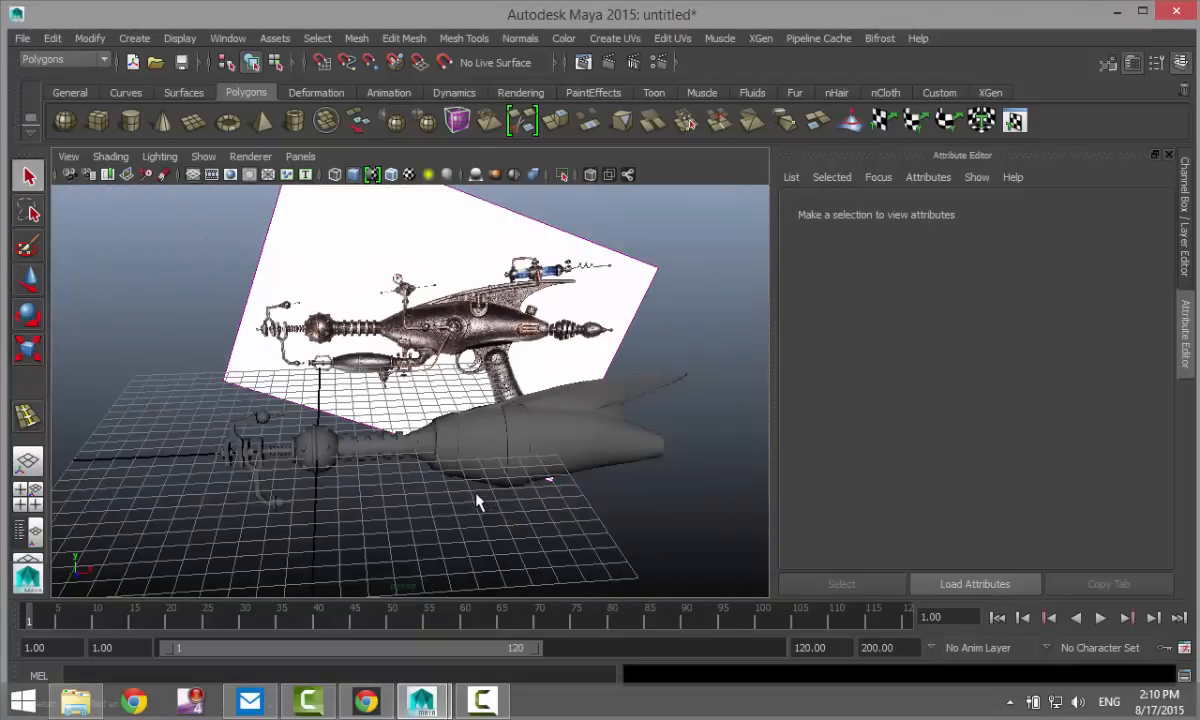
scroll(474, 492, up, 7)
scroll(445, 487, up, 3)
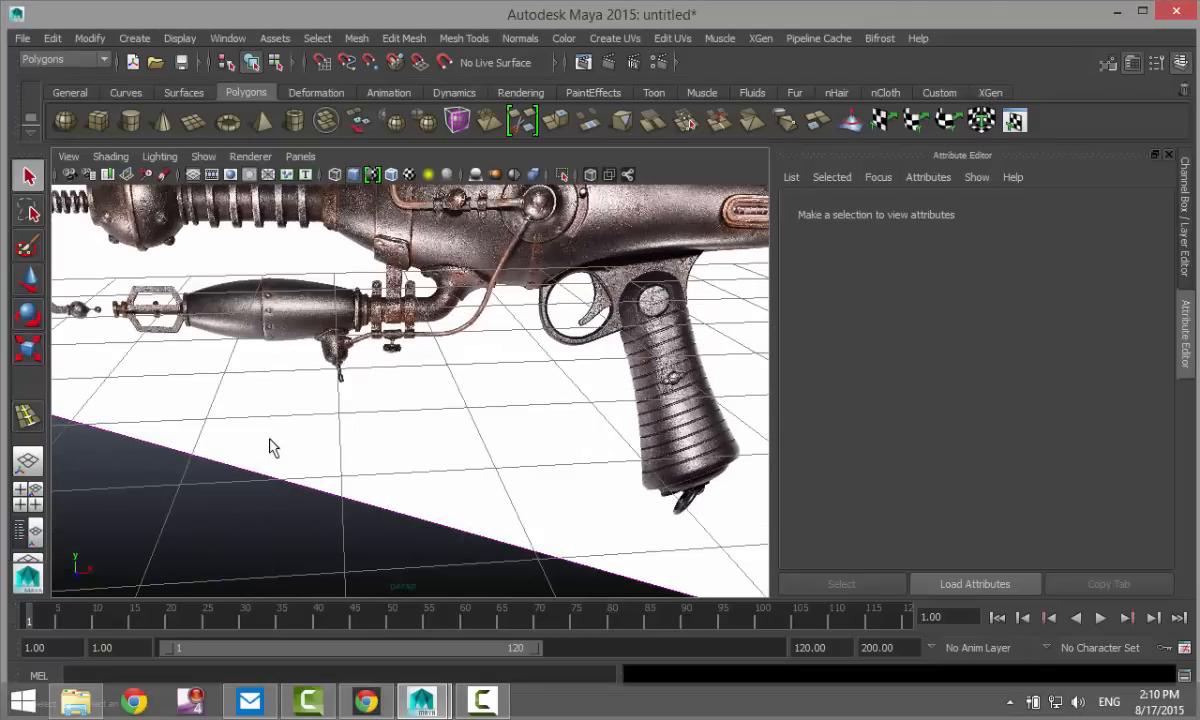
alt+middle_drag(270, 447, 323, 327)
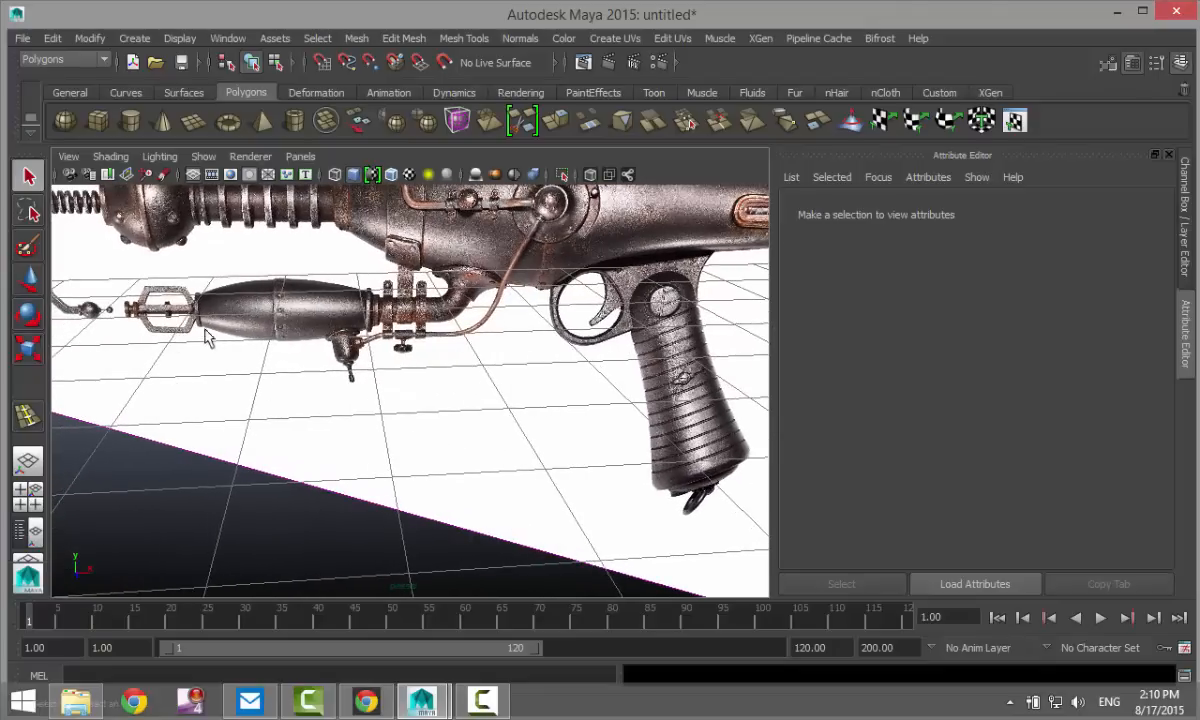
click(130, 121)
drag(296, 485, 521, 445)
key(e)
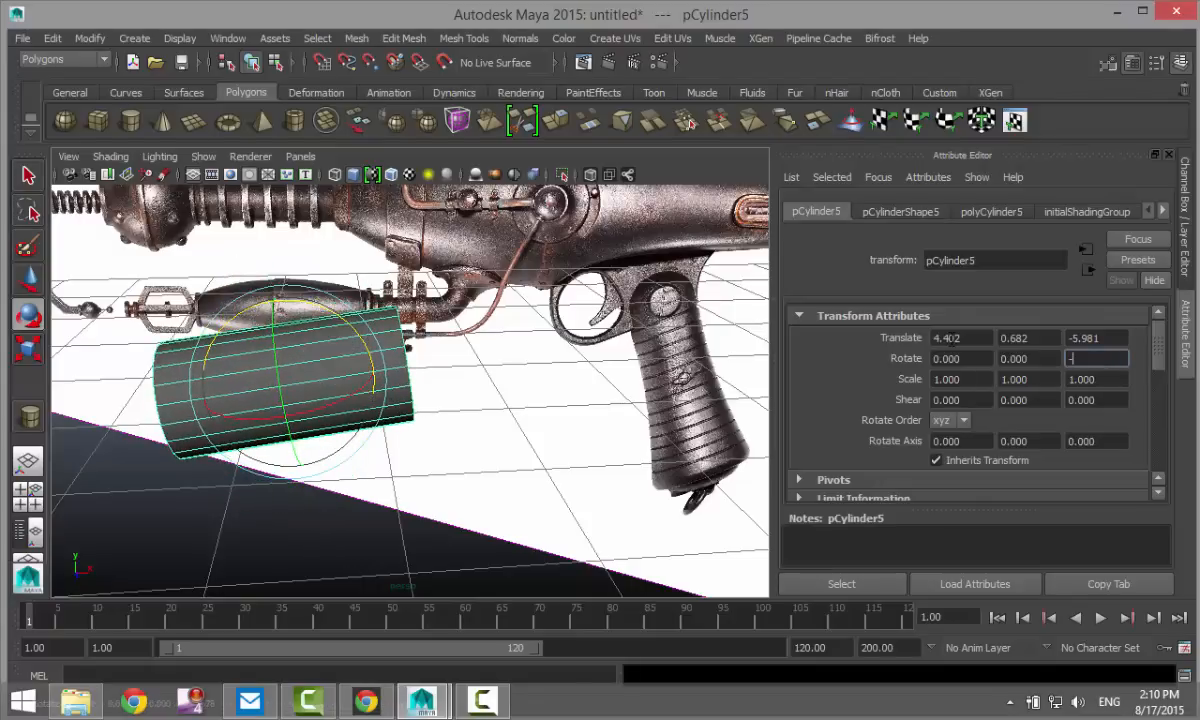
text(-90)
key(Return)
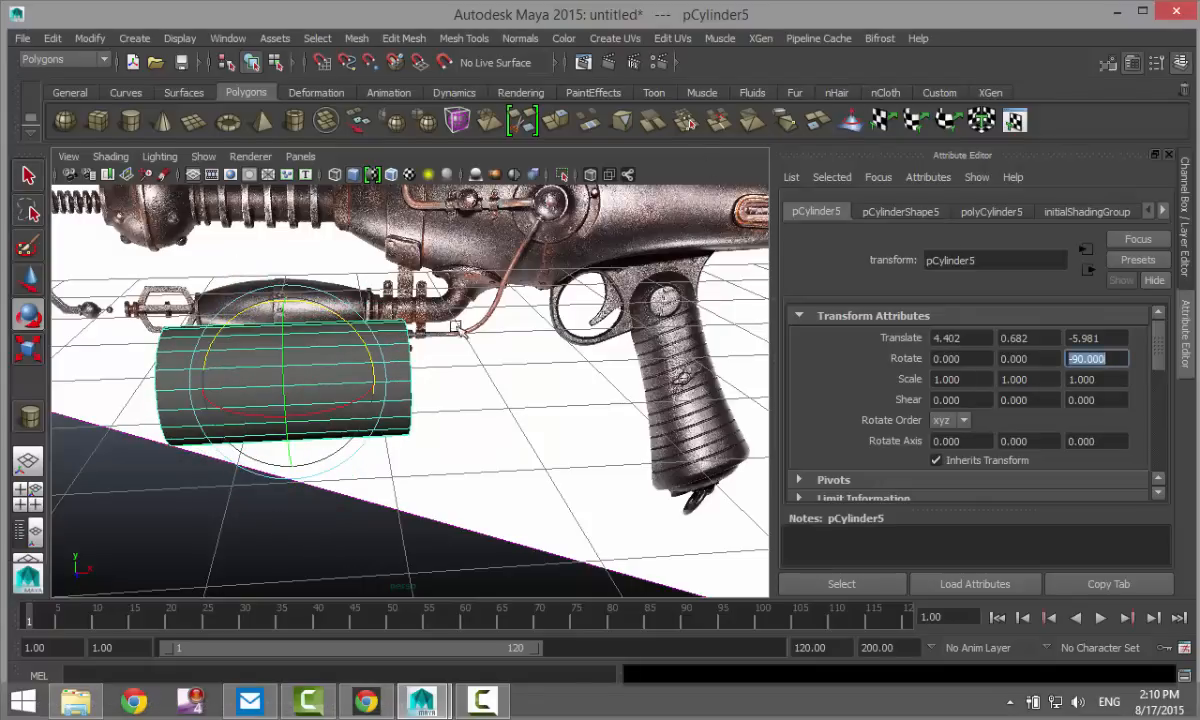
- In the front view, move the cylinder onto the middle of the lower canister in the reference, at about X 3.152 and Y -3.102
click(28, 490)
key(space)
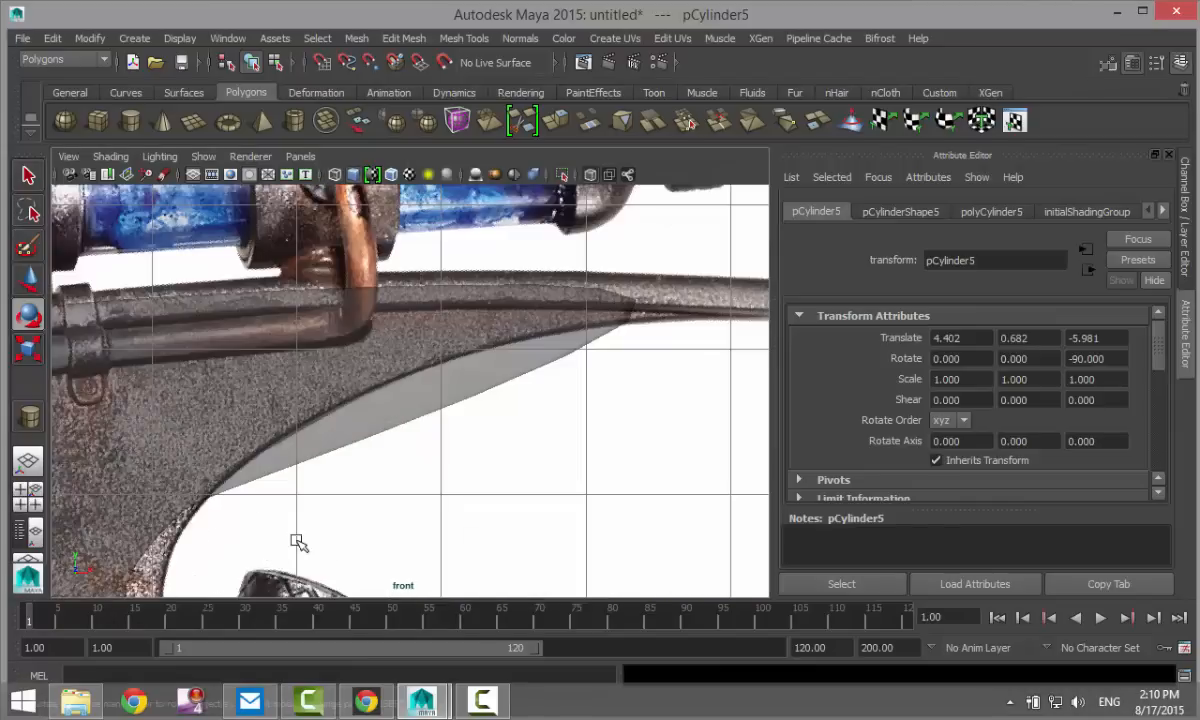
scroll(298, 541, down, 5)
alt+middle_drag(303, 538, 715, 424)
key(w)
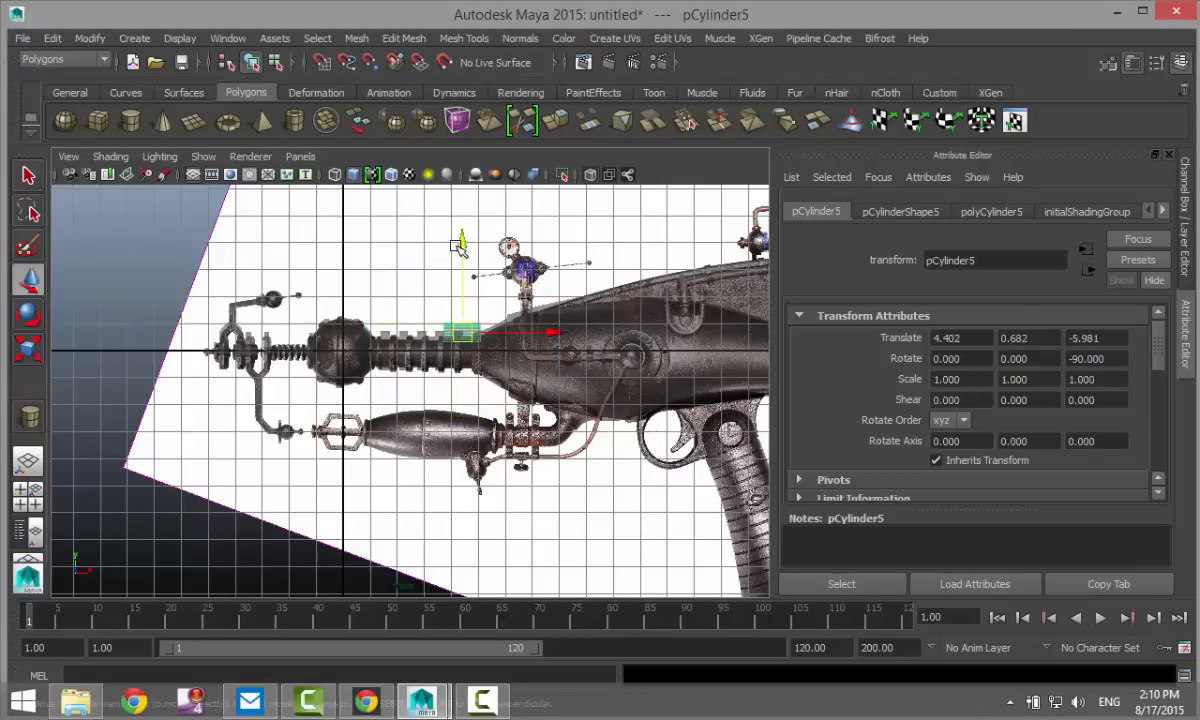
drag(459, 243, 462, 344)
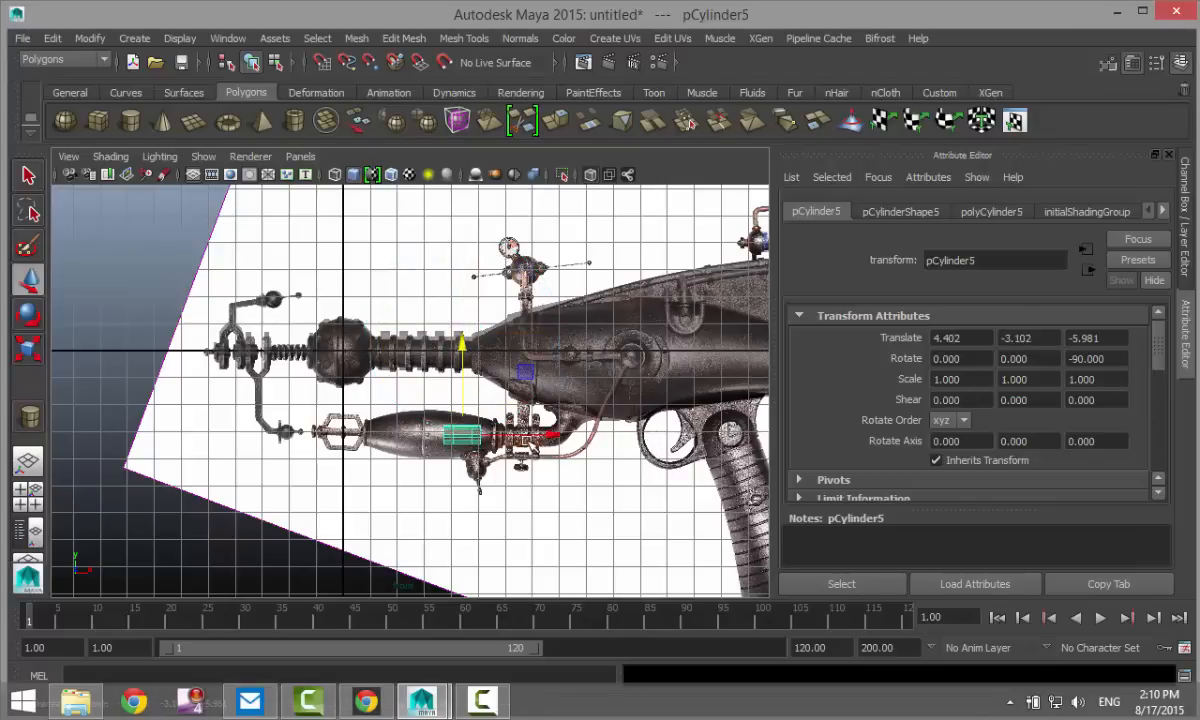
drag(557, 441, 524, 438)
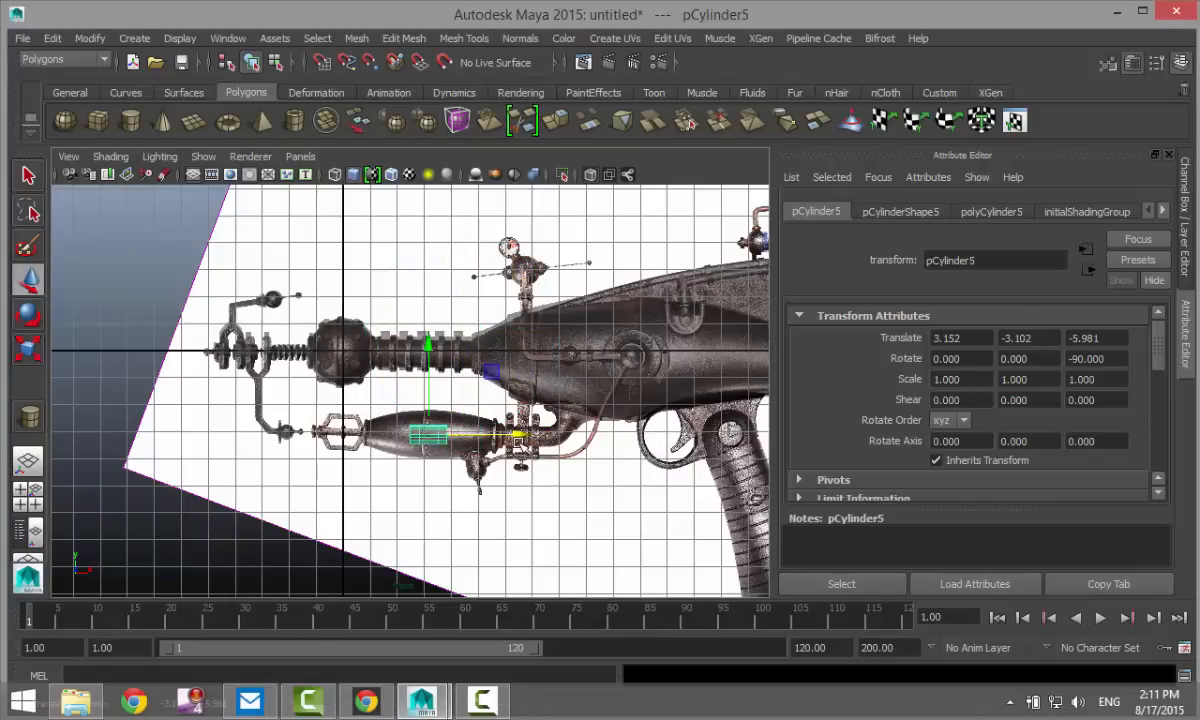
- Scale the cylinder to the canister's full diameter and narrow it to a short band over the rivets, about 2.614 by 0.371 by 2.614
key(f)
scroll(434, 480, down, 8)
scroll(434, 480, up, 5)
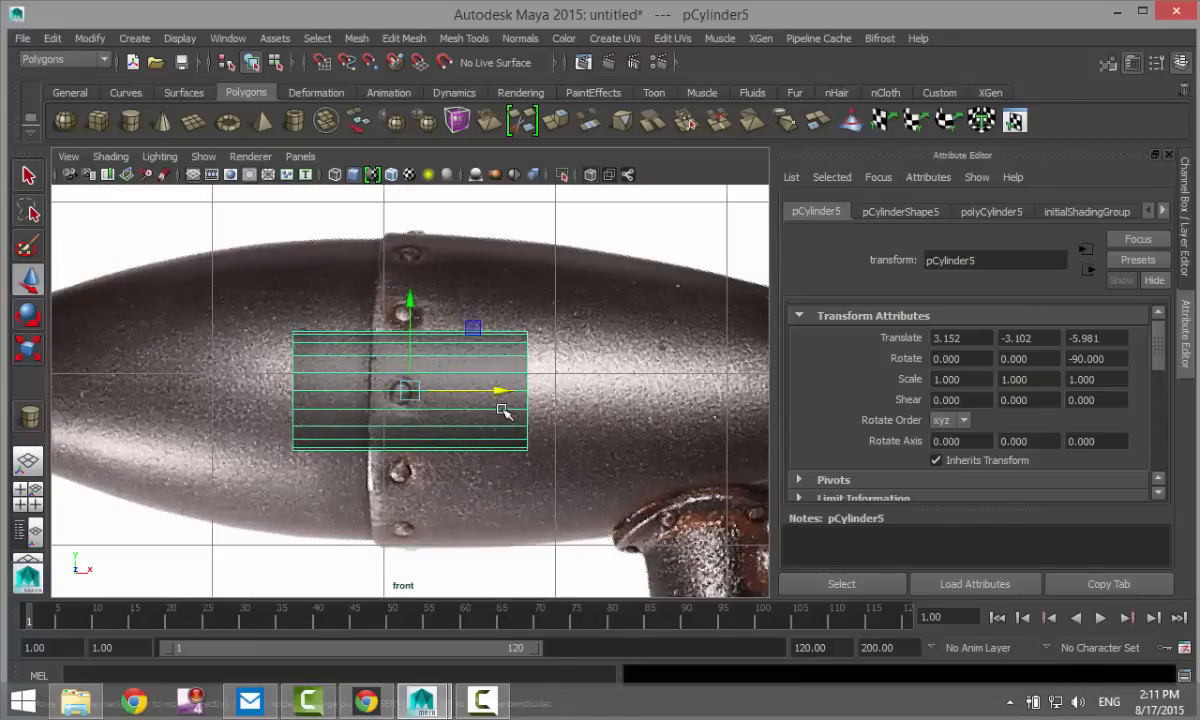
key(r)
drag(495, 392, 562, 435)
drag(494, 391, 445, 392)
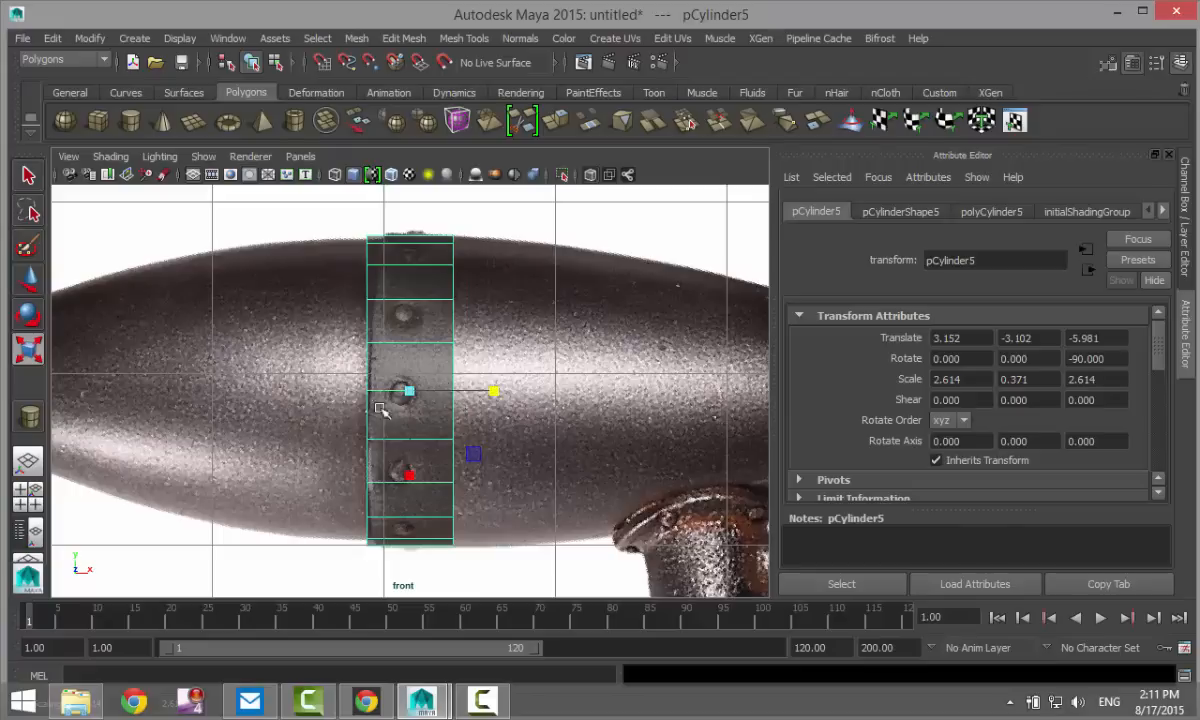
- Set the cylinder's cap subdivisions to 0 so that each end is a single face
click(28, 495)
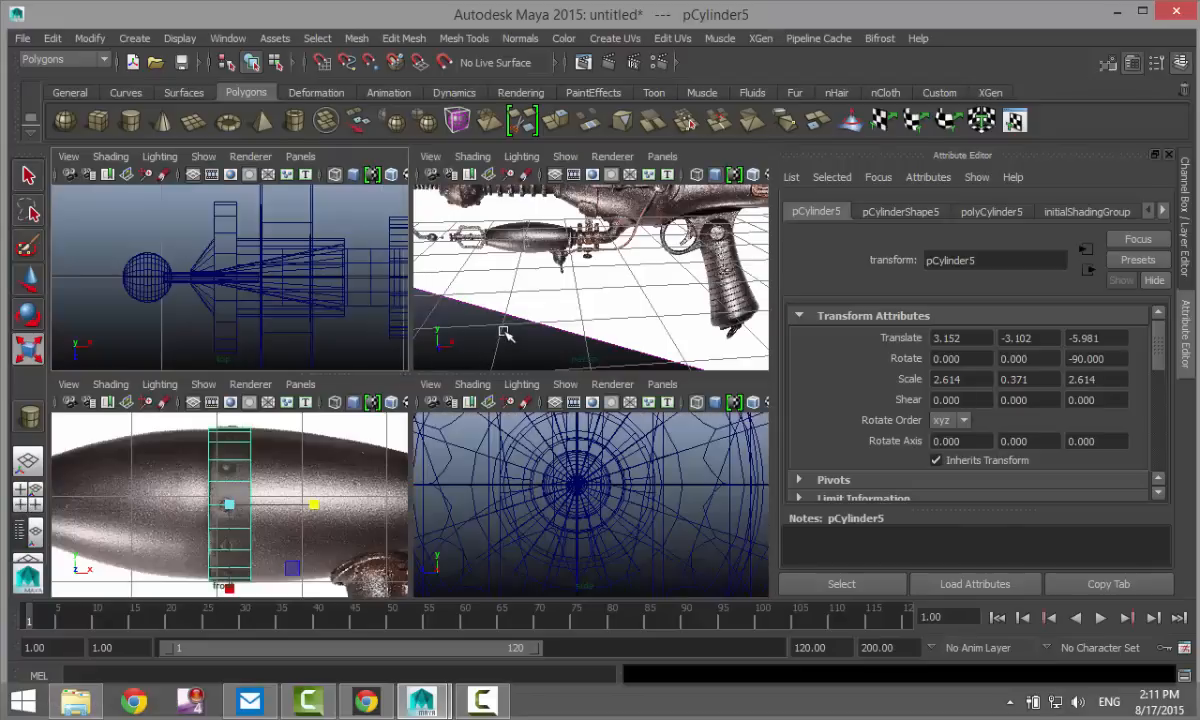
key(space)
key(f)
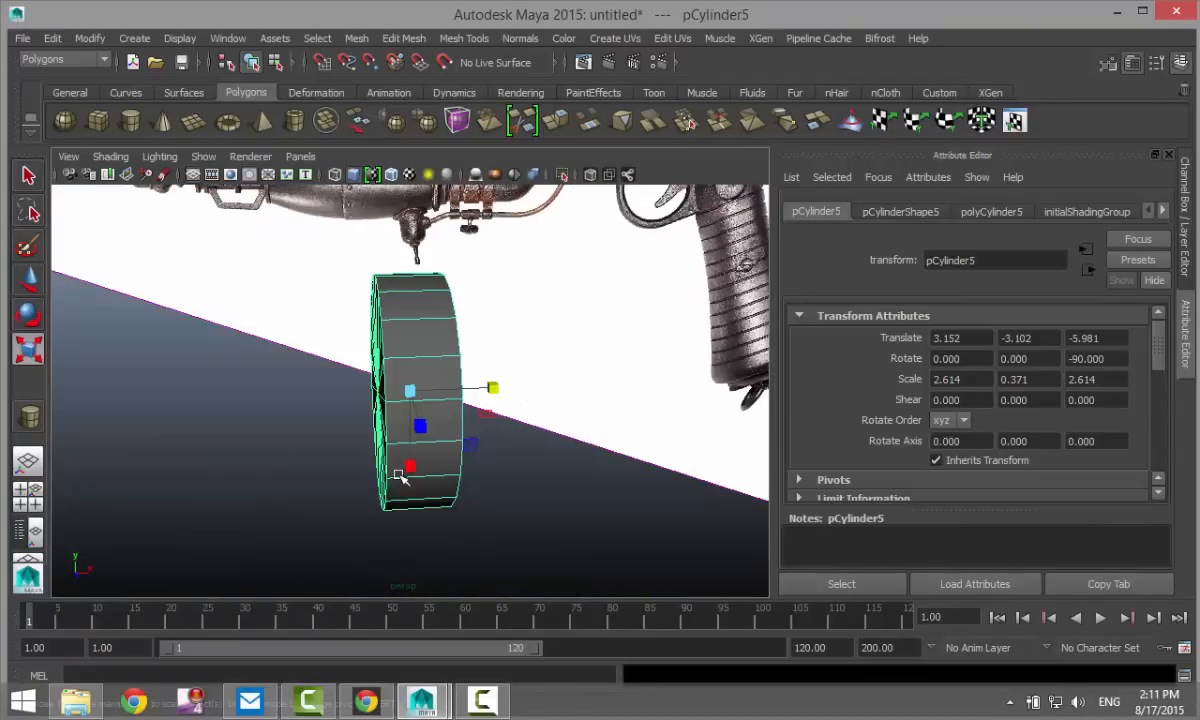
alt+drag(425, 515, 633, 412)
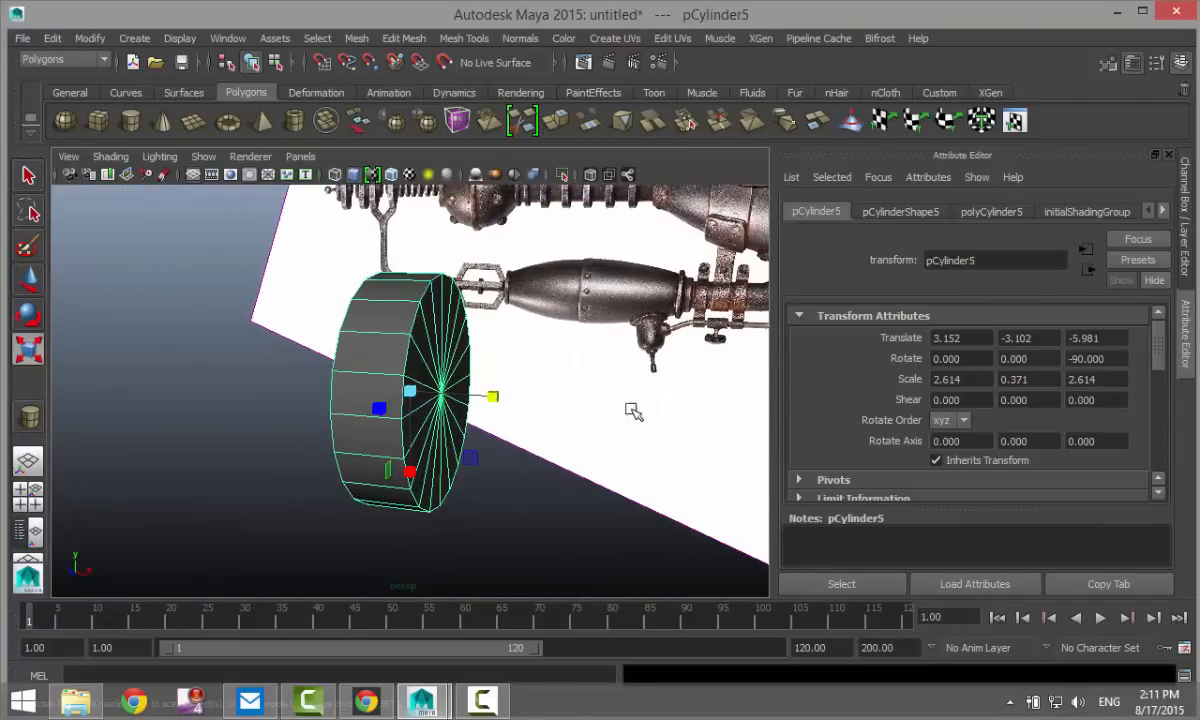
click(992, 212)
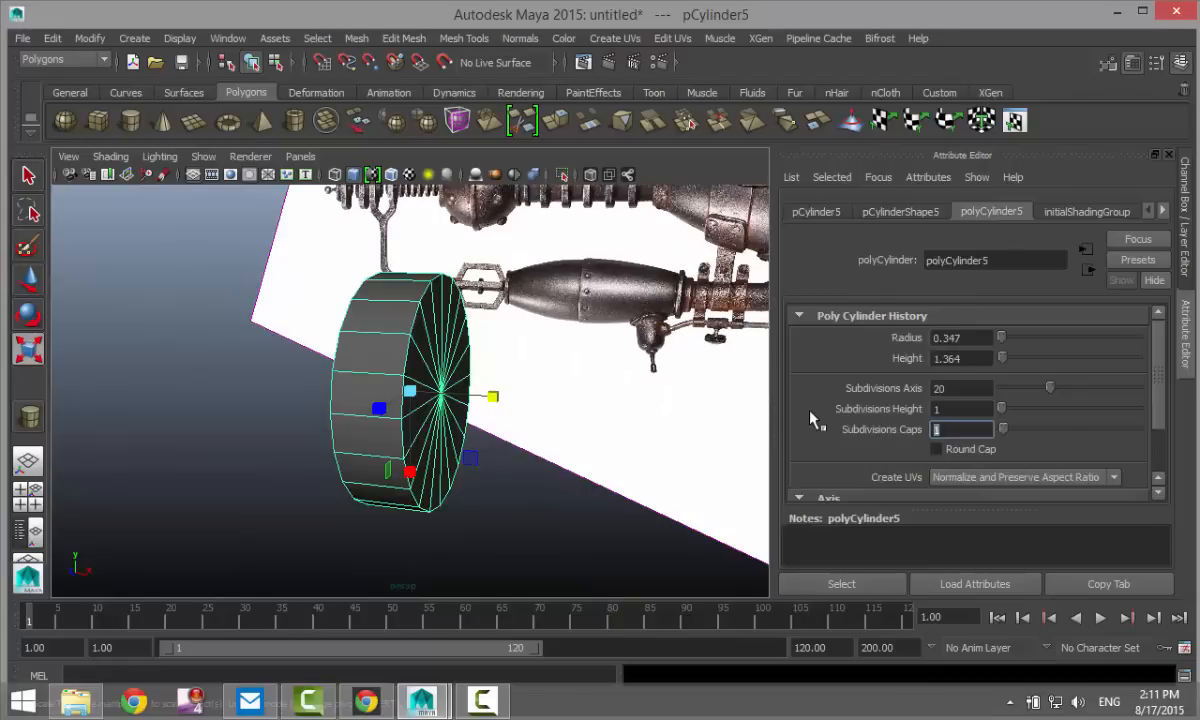
text(0)
key(Return)
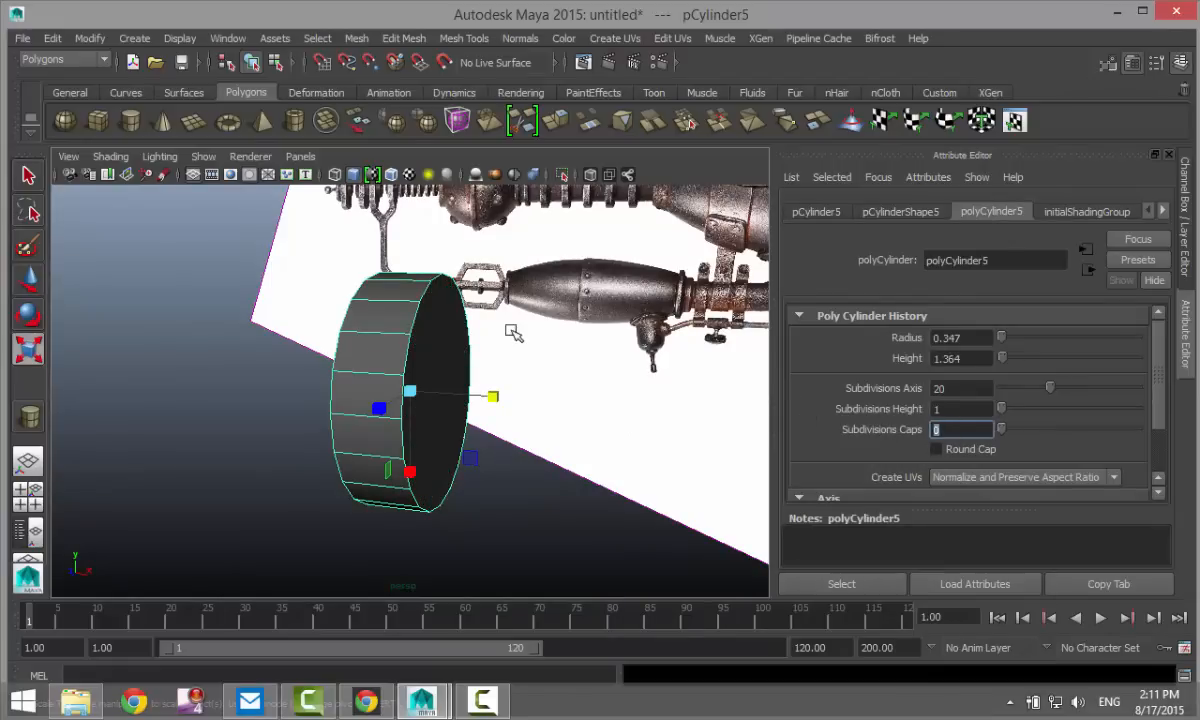
- Extrude the cylinder's grip-side cap along the canister to about X 3.952 and scale it down slightly to match the reference outline
right_drag(437, 350, 445, 317)
click(445, 320)
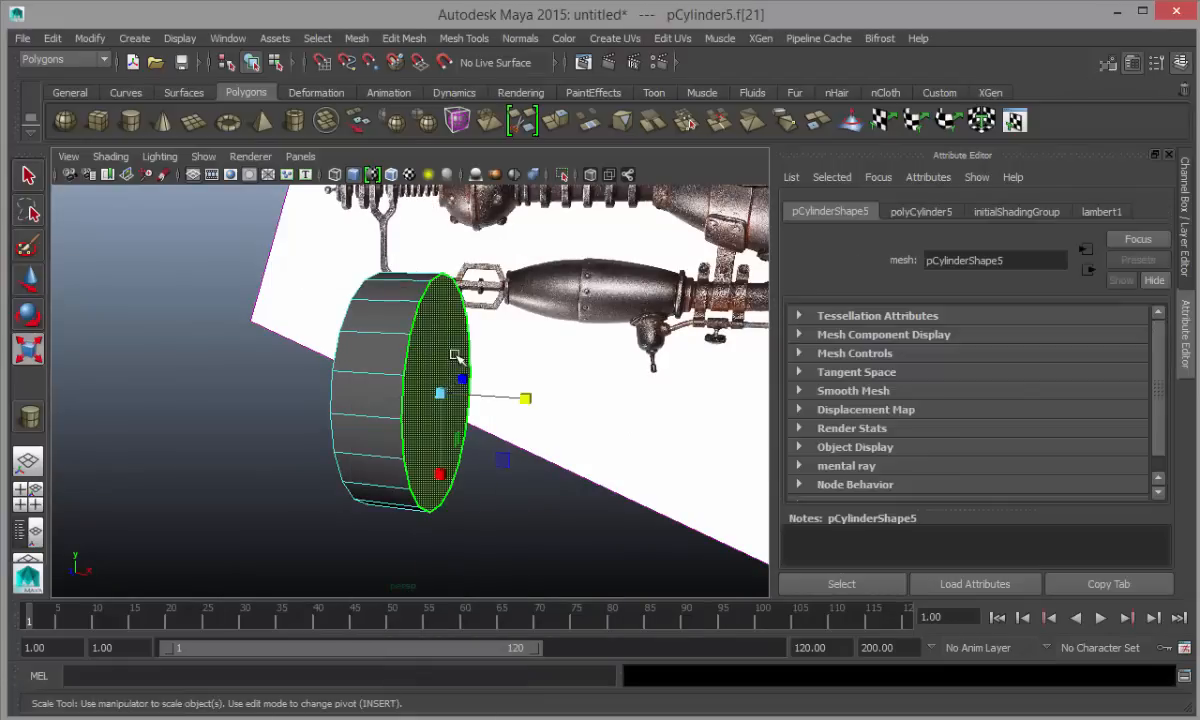
click(404, 38)
click(422, 511)
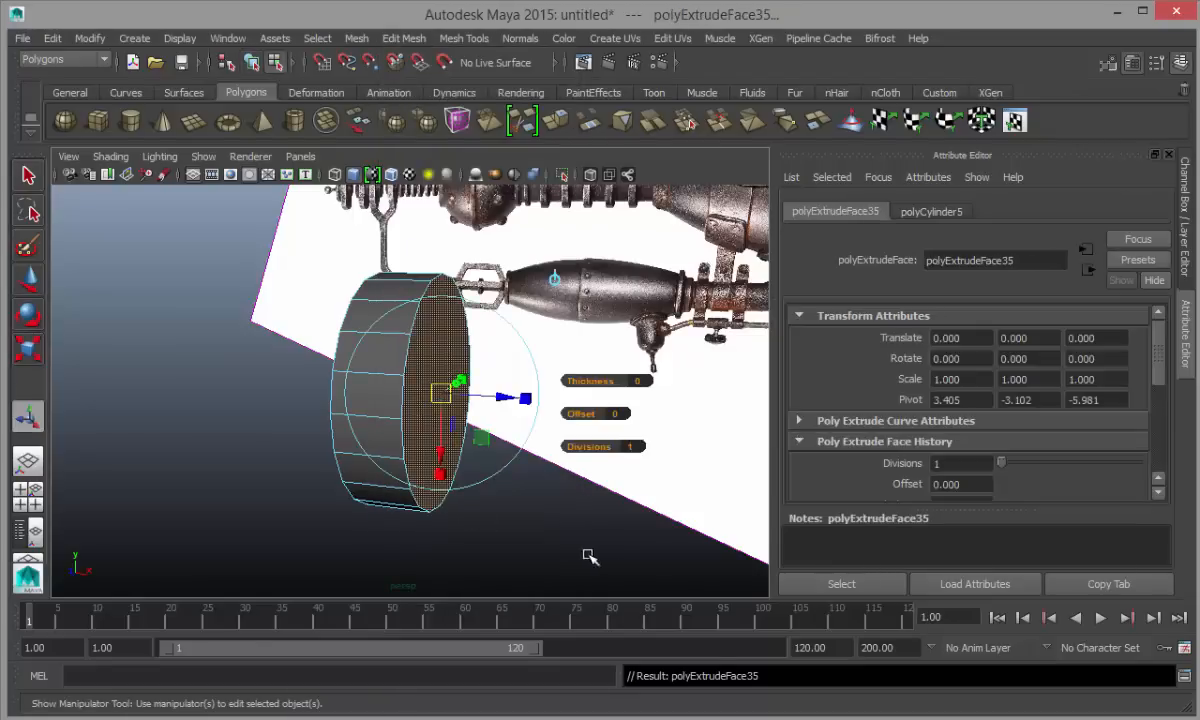
key(w)
drag(533, 402, 560, 410)
click(28, 490)
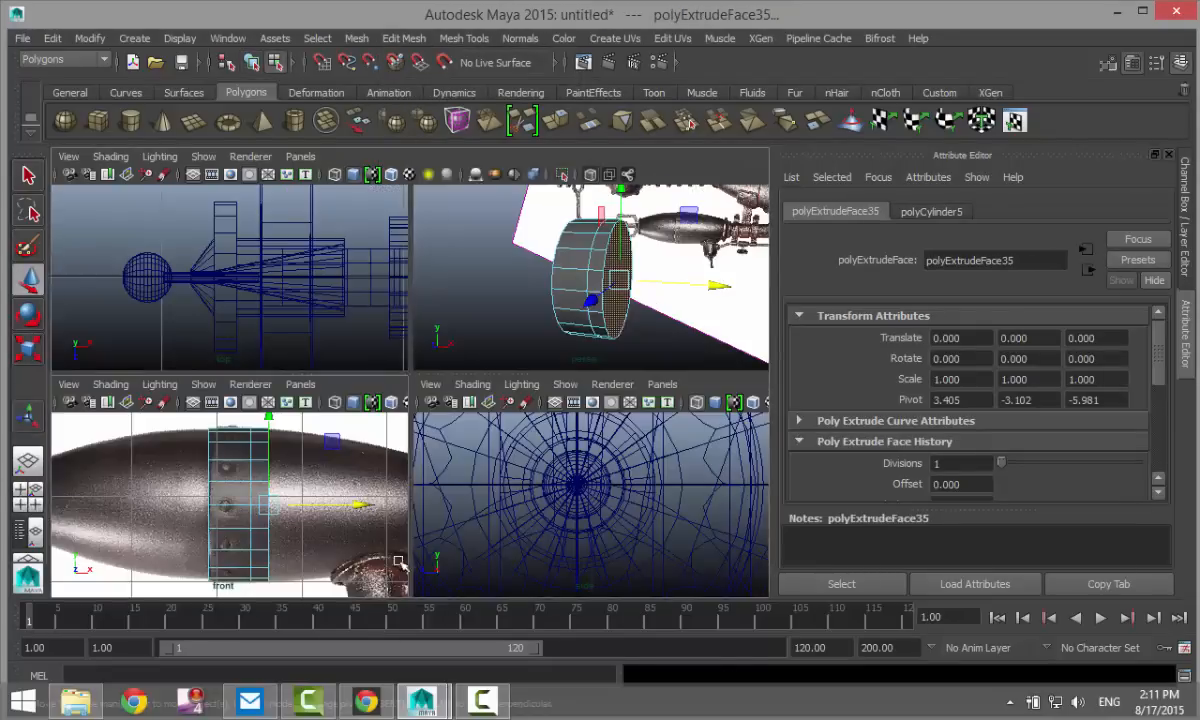
key(space)
drag(583, 390, 642, 414)
key(r)
drag(544, 391, 535, 393)
- Extrude the end face again to about X 4.516 and shrink it to follow the canister's taper
key(ctrl+e)
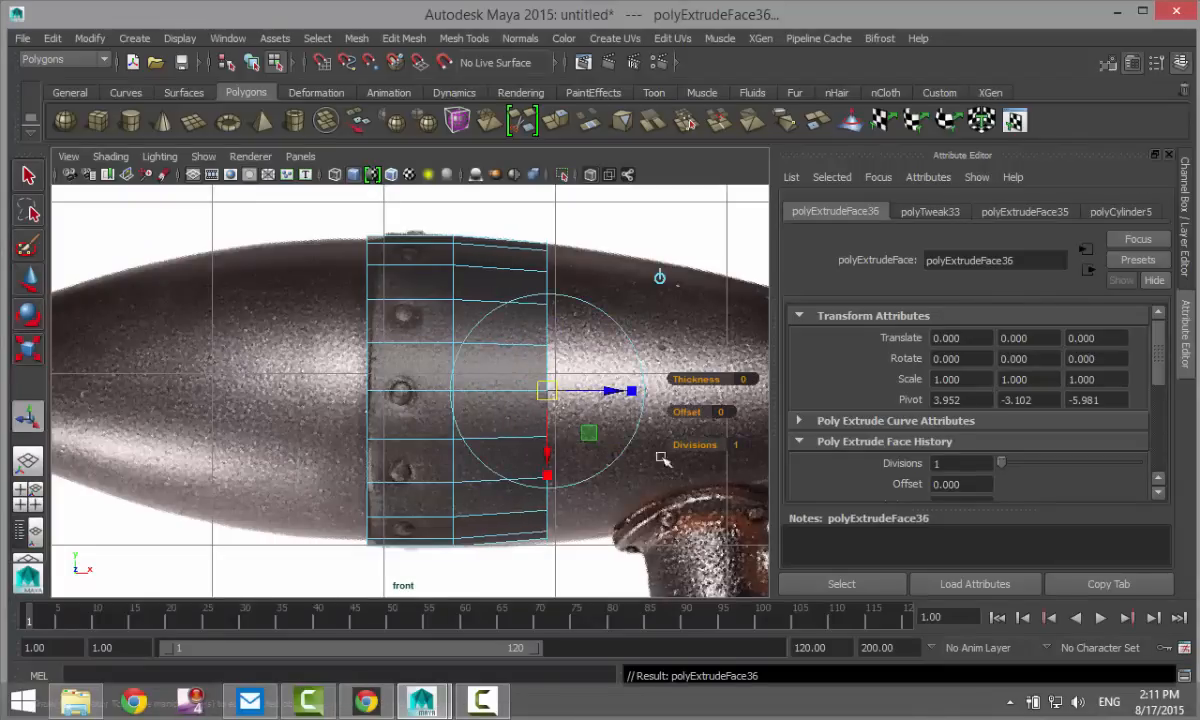
key(w)
drag(637, 392, 733, 418)
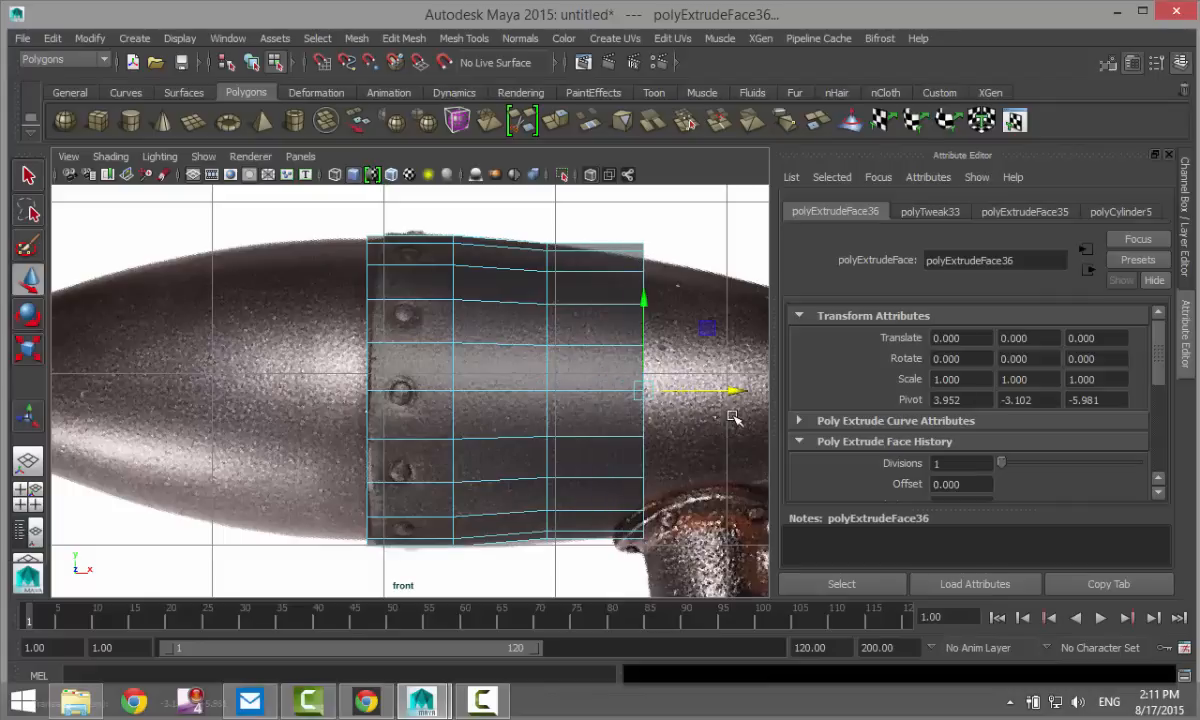
key(r)
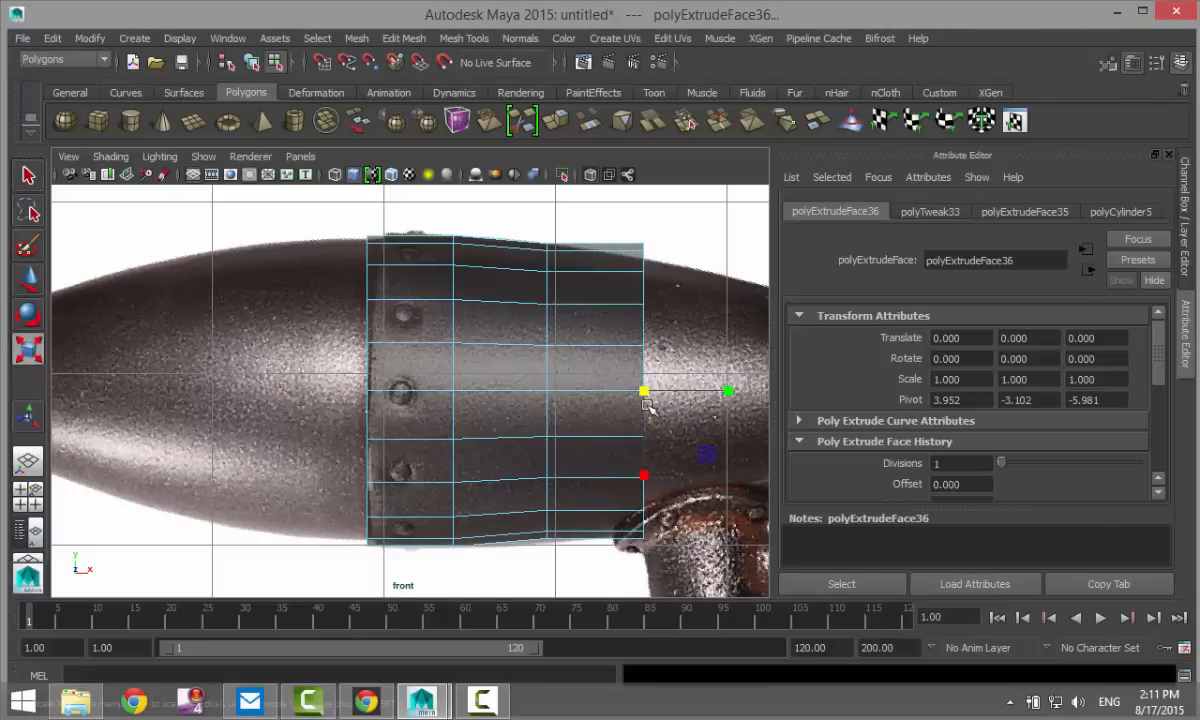
drag(643, 393, 624, 390)
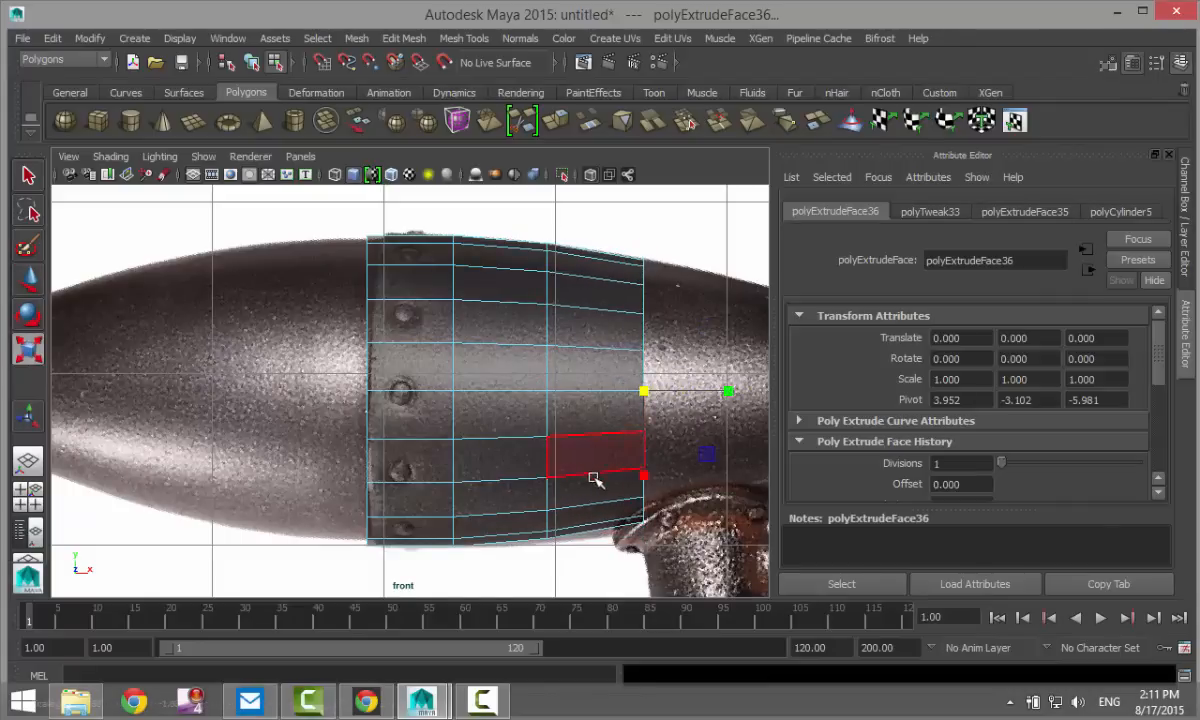
- Add a third extrusion of the end face to about X 5.101, scaled down to the canister's narrowing outline
alt+middle_drag(552, 501, 324, 536)
key(ctrl+e)
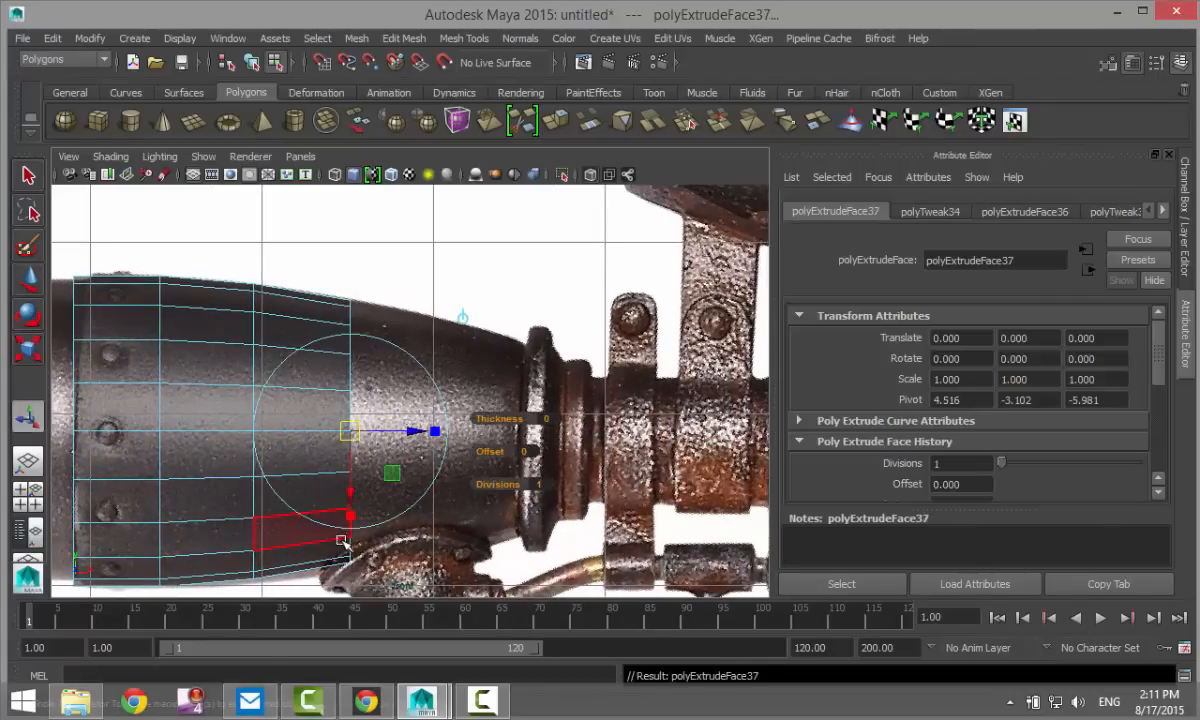
drag(446, 433, 547, 456)
key(r)
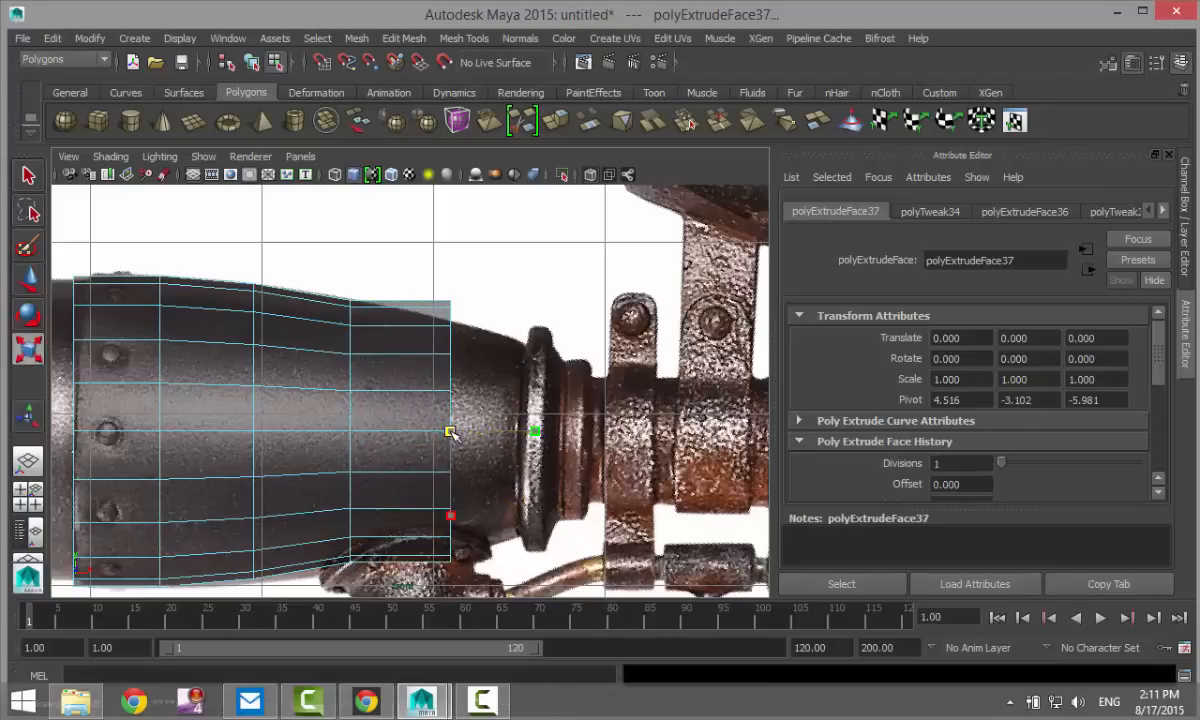
drag(450, 431, 422, 433)
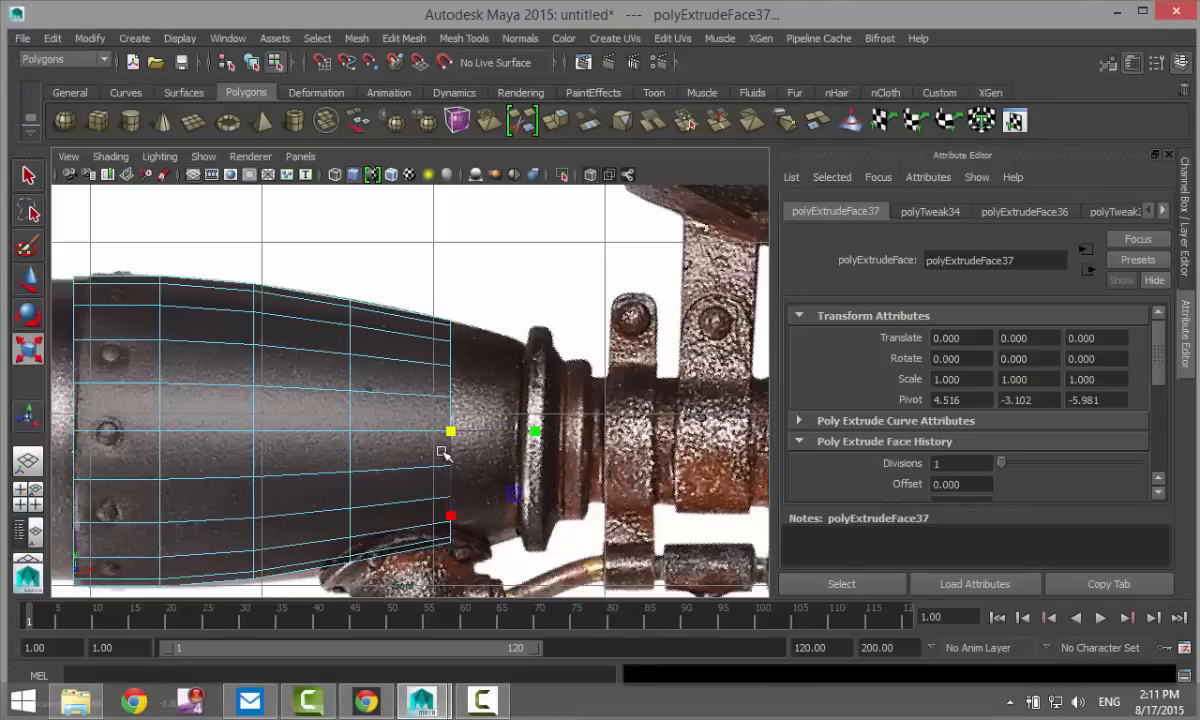
- Extrude the end face up to the collar at the canister's rear end and scale it to the outline there
key(ctrl+e)
key(w)
drag(538, 432, 613, 434)
key(r)
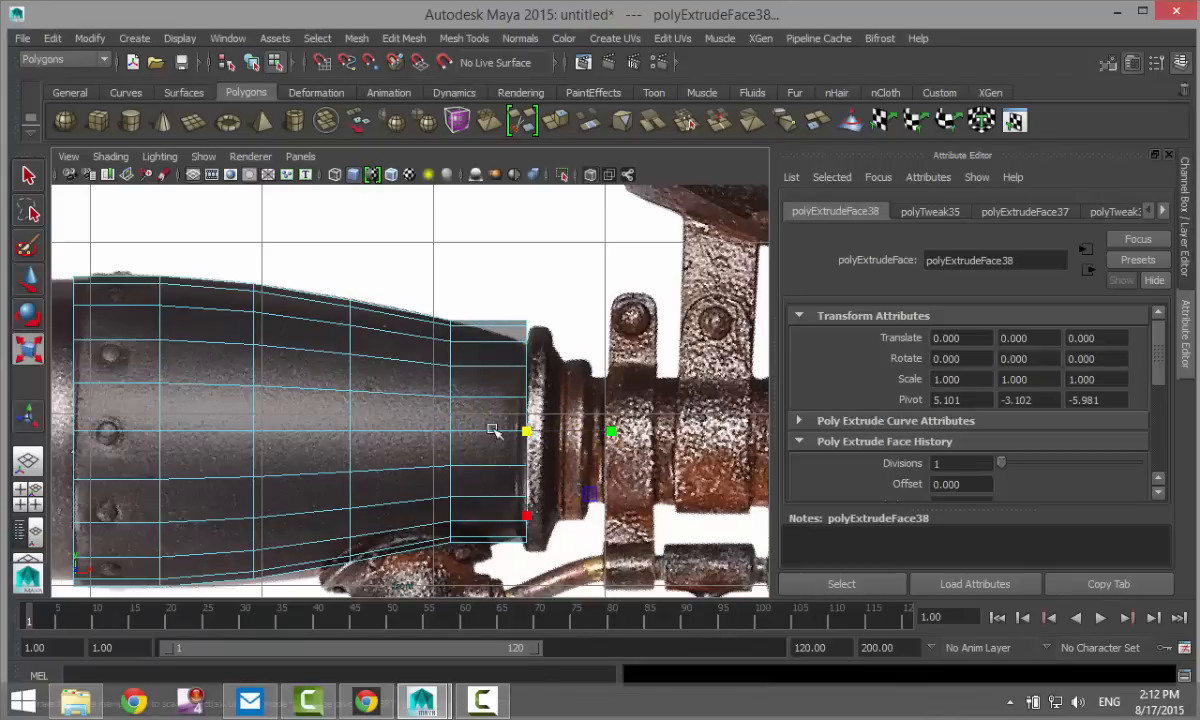
drag(524, 431, 495, 432)
- Extrude the canister's flat muzzle-side cap at X 2.899 and scale the new face down slightly to form a narrow inset
scroll(293, 495, down, 6)
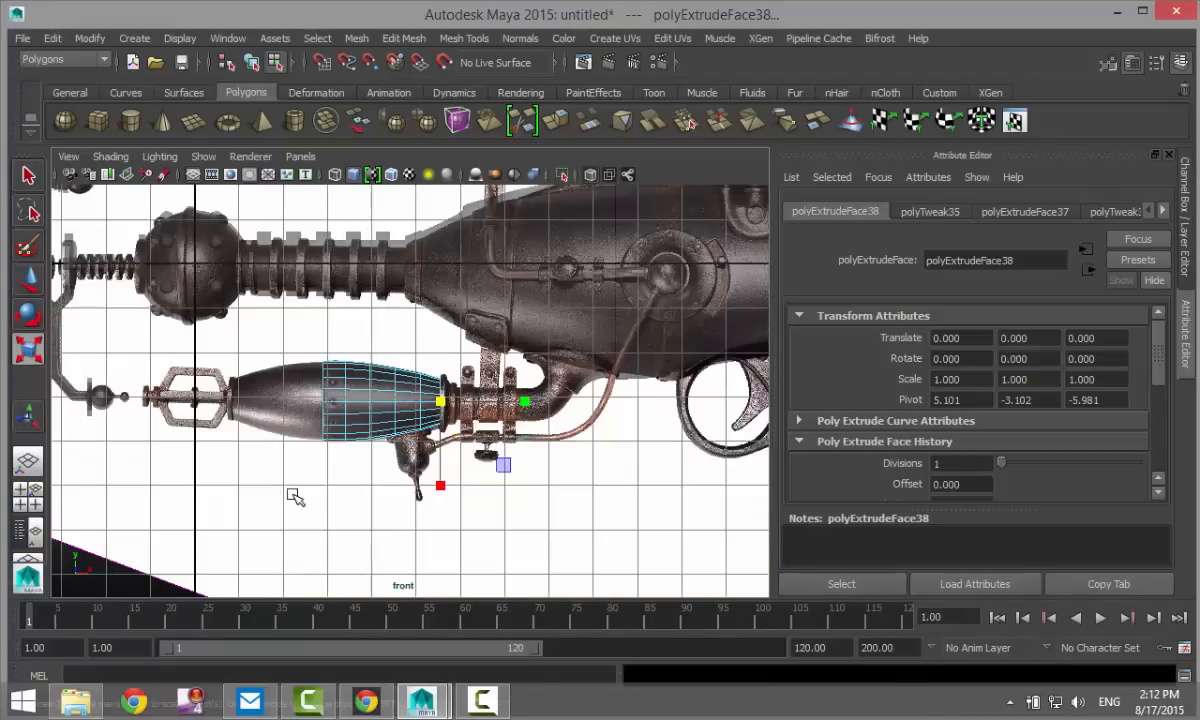
click(28, 491)
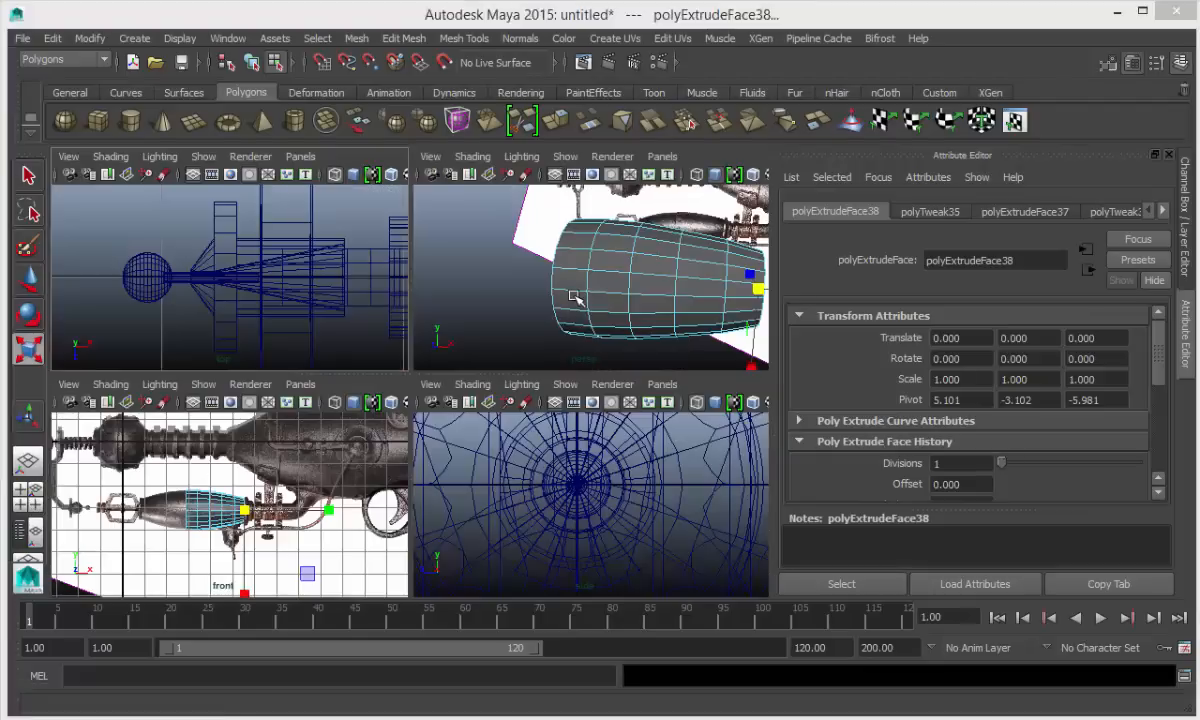
key(space)
alt+drag(541, 318, 600, 367)
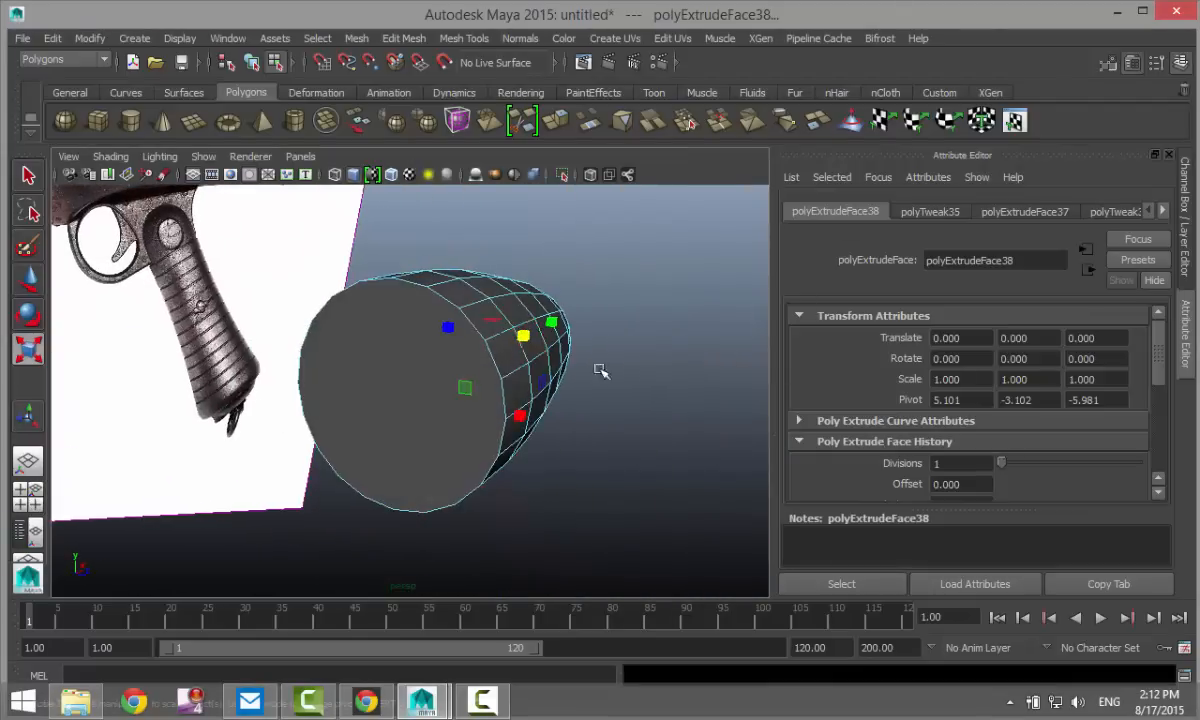
click(390, 351)
click(408, 38)
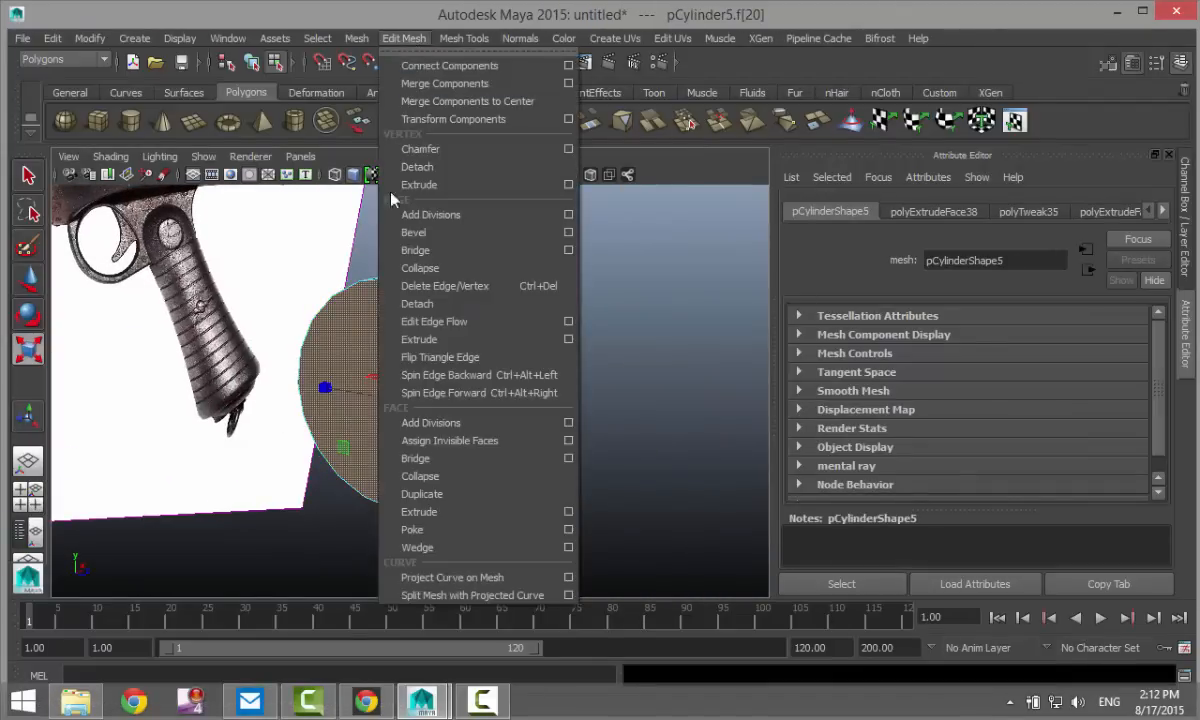
click(445, 480)
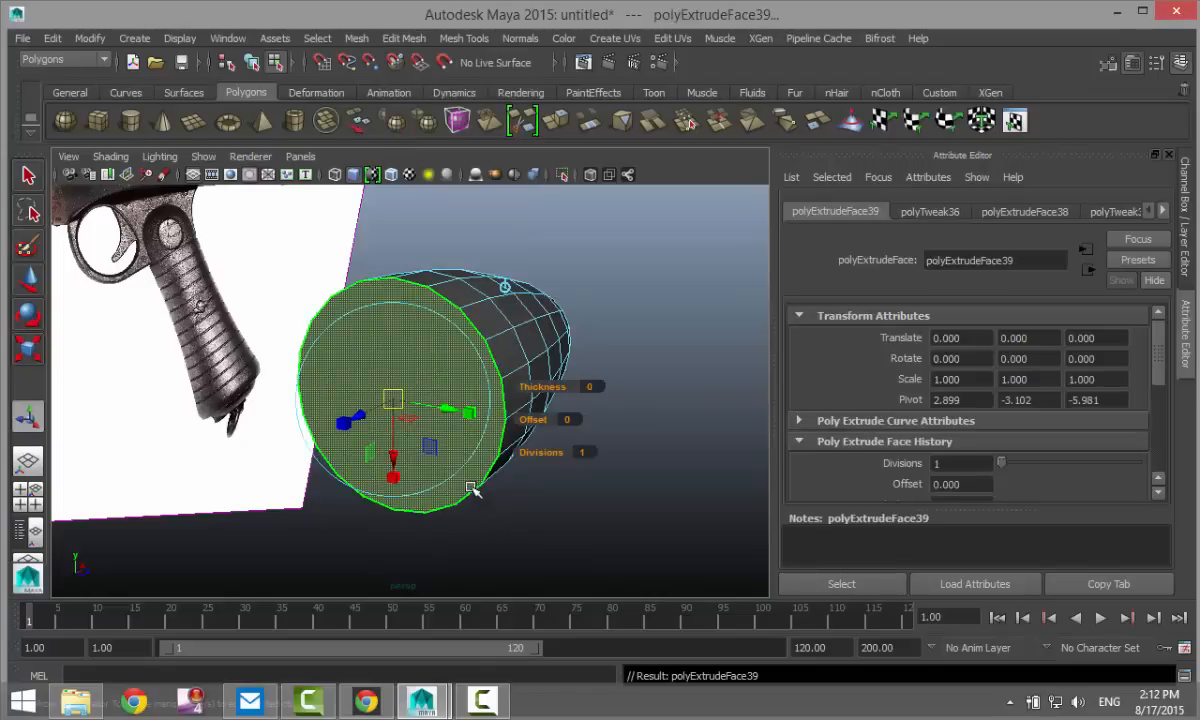
key(r)
drag(393, 400, 391, 400)
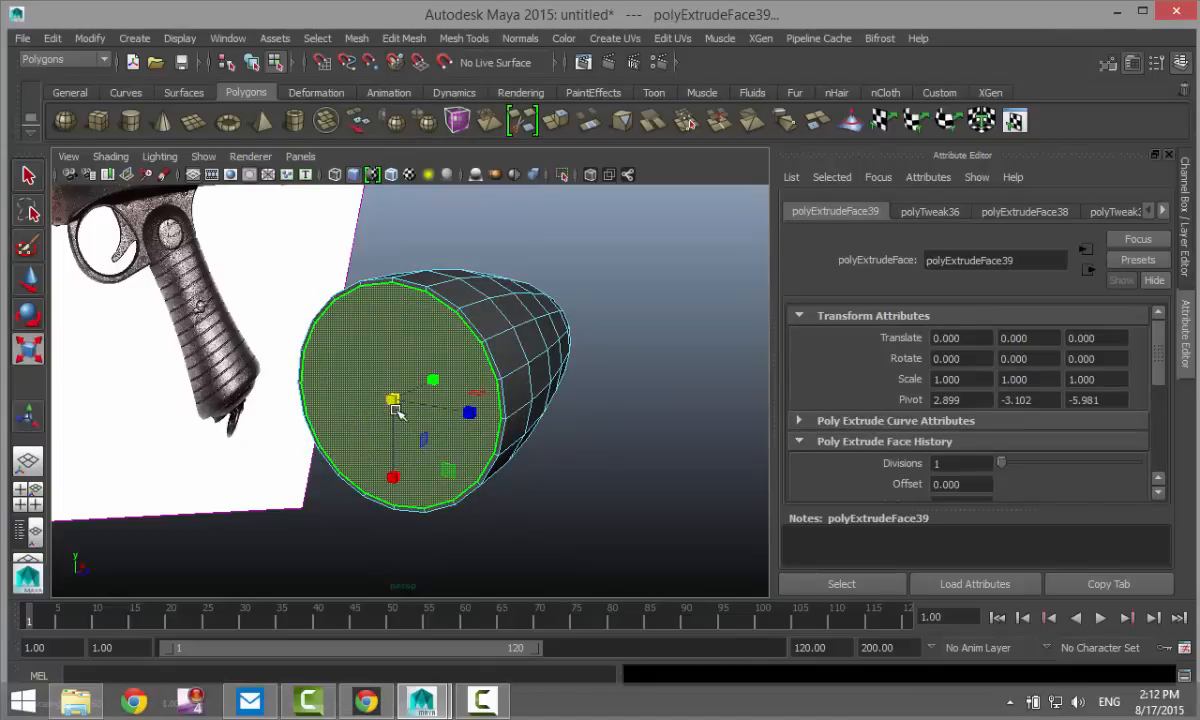
- Extrude the inset cap again and move it toward the muzzle along the canister to about X 2.526
key(ctrl+e)
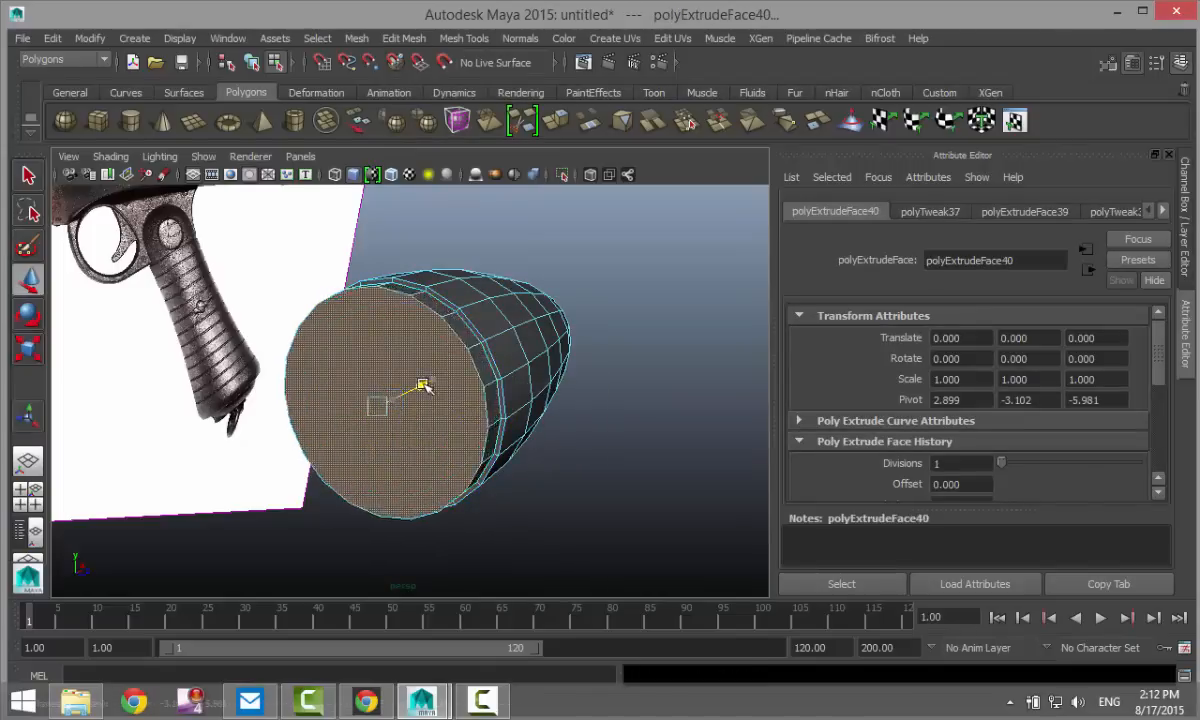
click(27, 490)
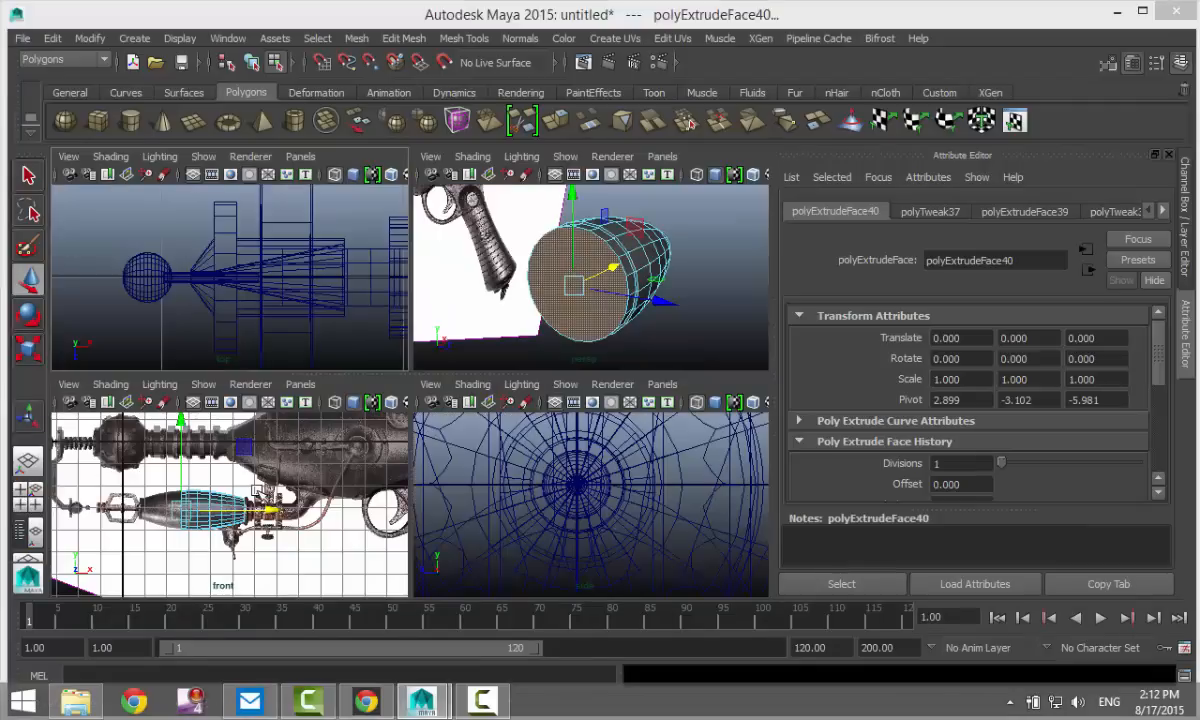
key(space)
scroll(300, 500, up, 5)
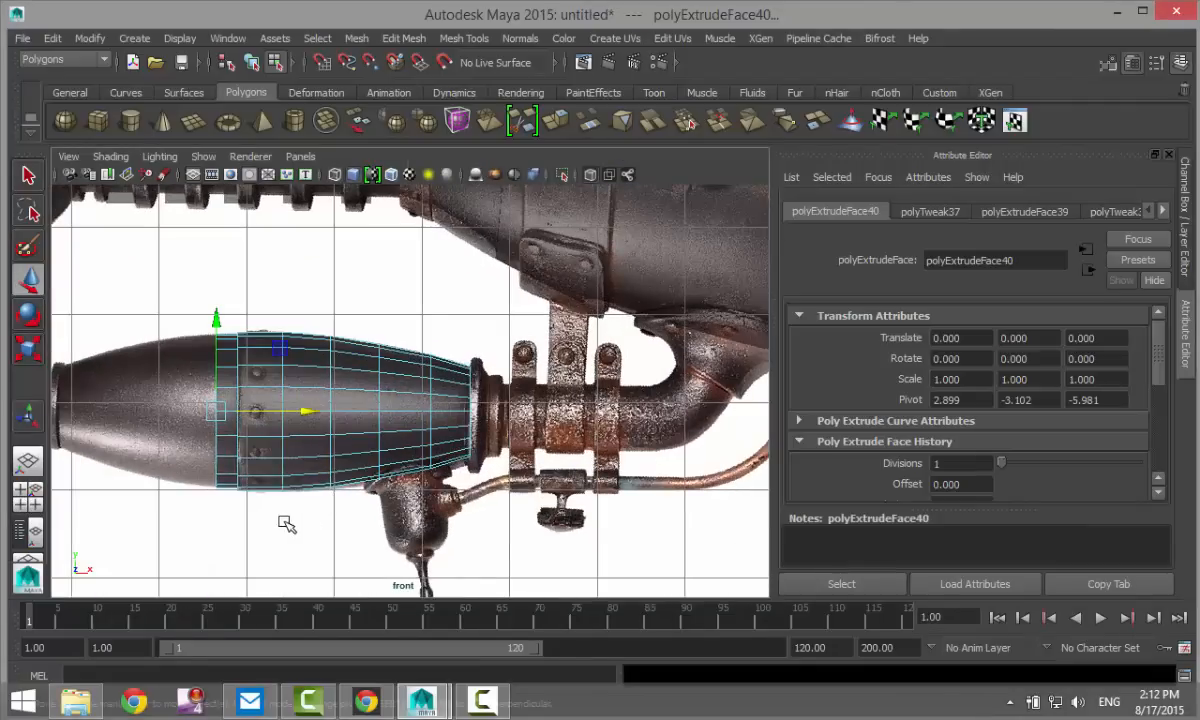
alt+middle_drag(285, 524, 549, 485)
scroll(568, 488, up, 3)
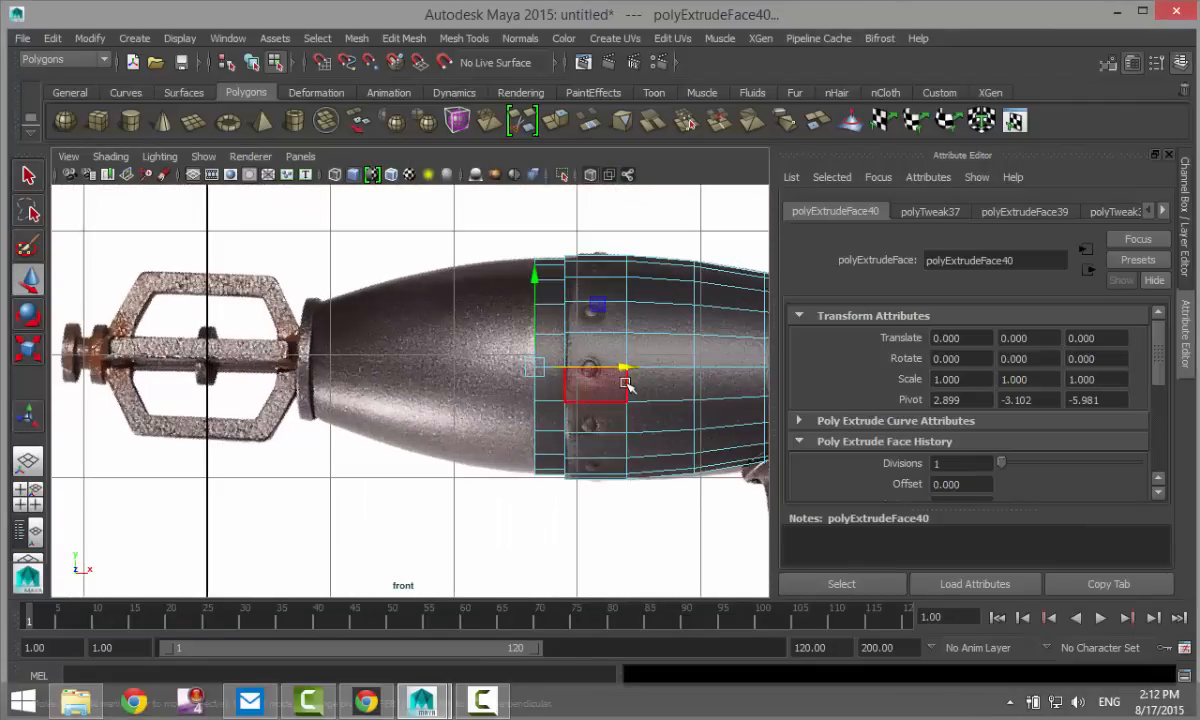
drag(621, 369, 607, 370)
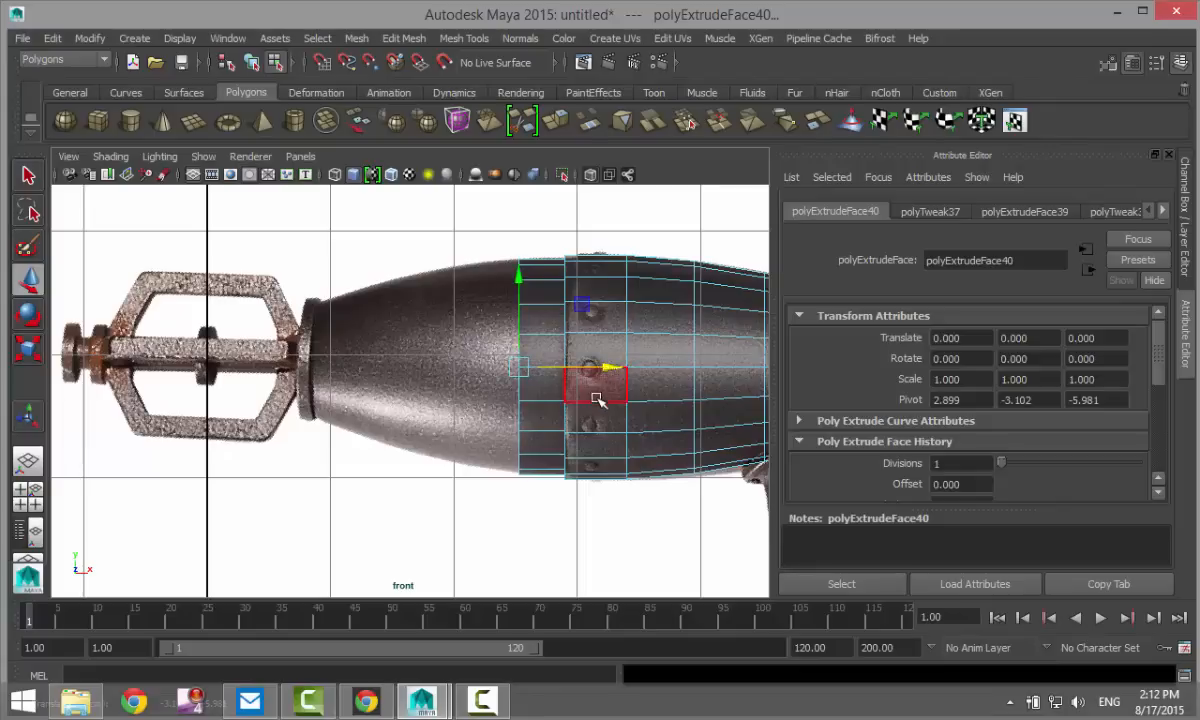
- Extrude the muzzle-side end face to about X 2.040 and scale it down slightly to the reference outline
key(ctrl+e)
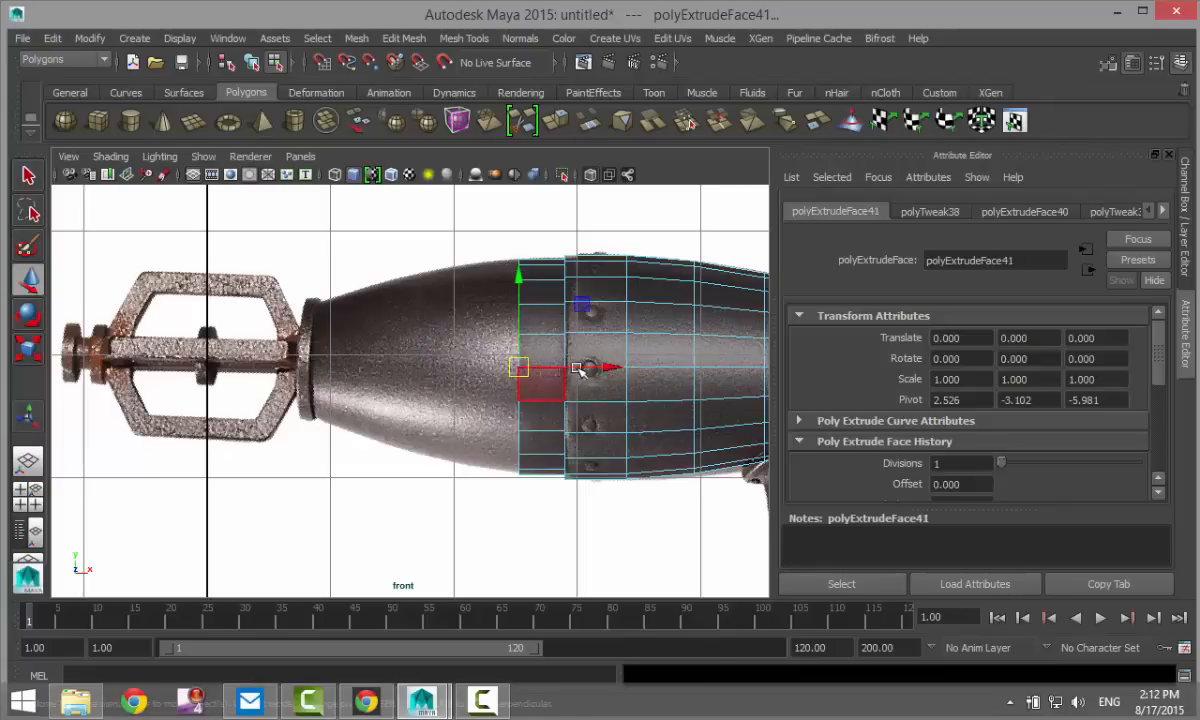
drag(578, 369, 572, 367)
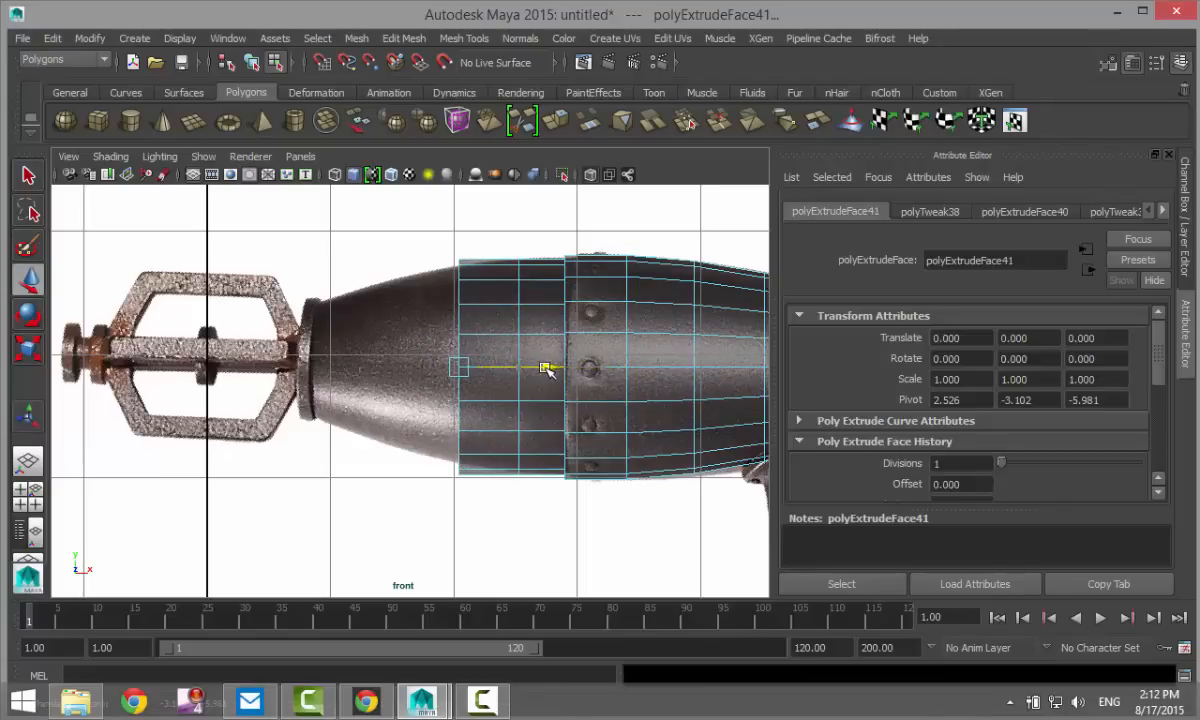
key(r)
drag(456, 367, 451, 368)
- Extrude the end face further to about X 1.546 and shrink it to follow the canister's front taper
key(g)
key(w)
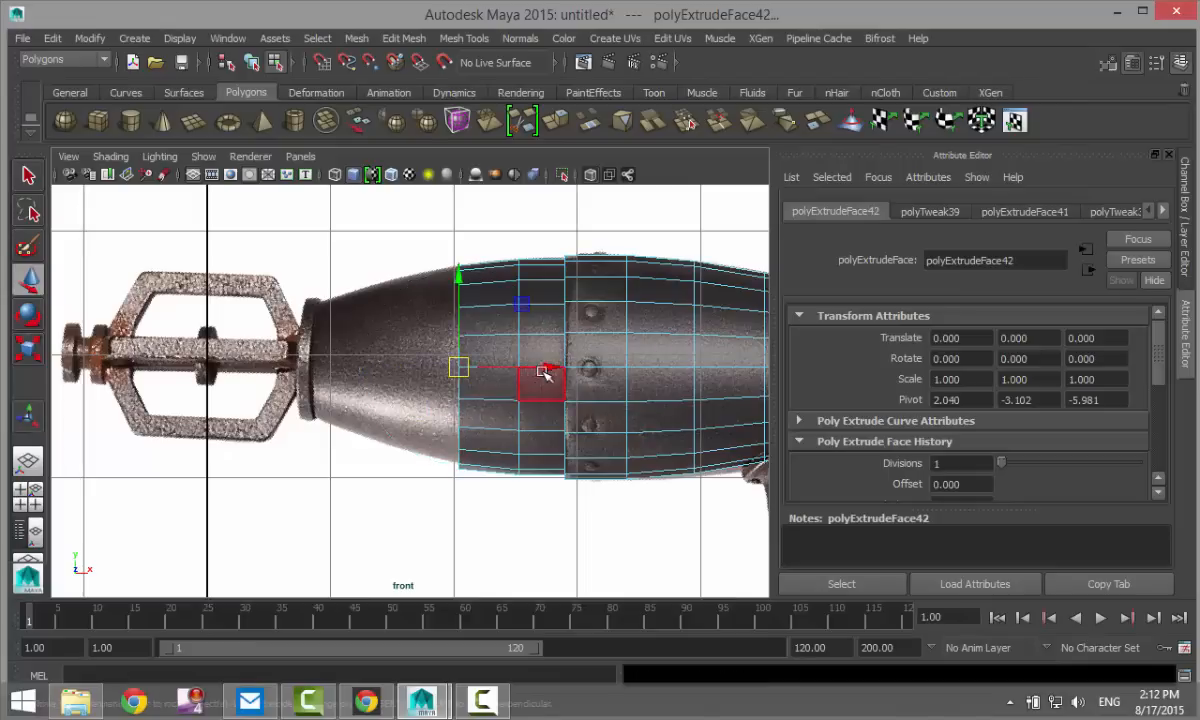
drag(546, 367, 489, 365)
key(r)
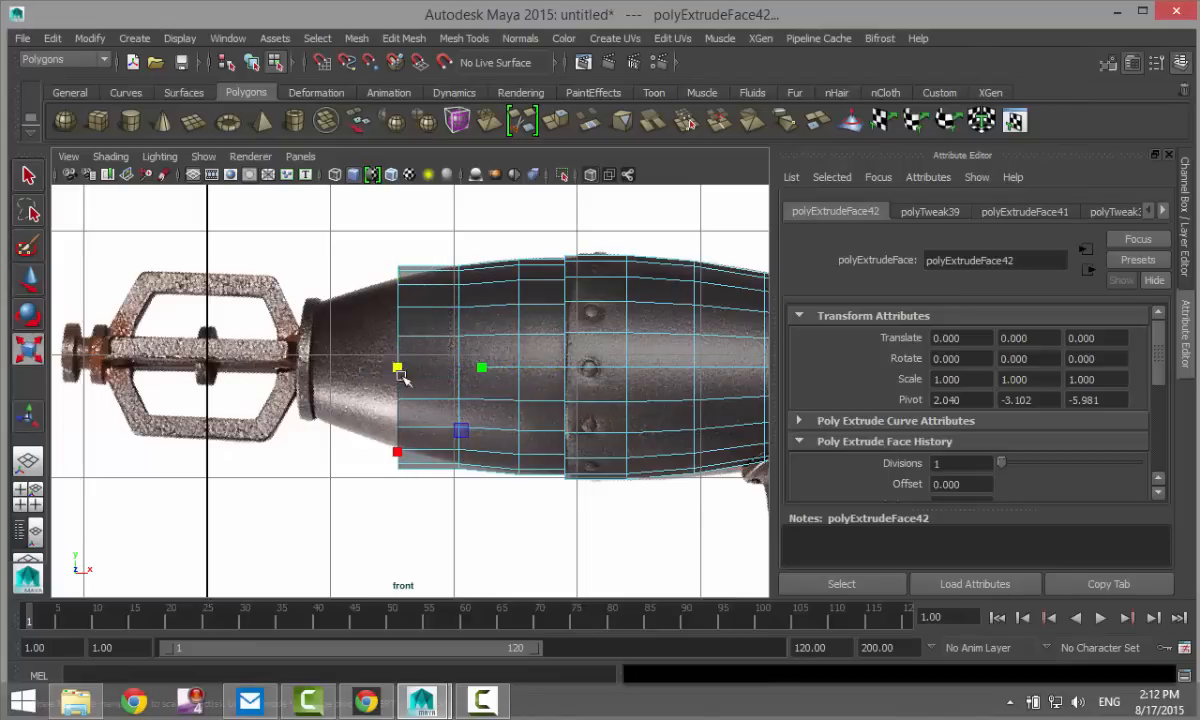
drag(399, 367, 375, 367)
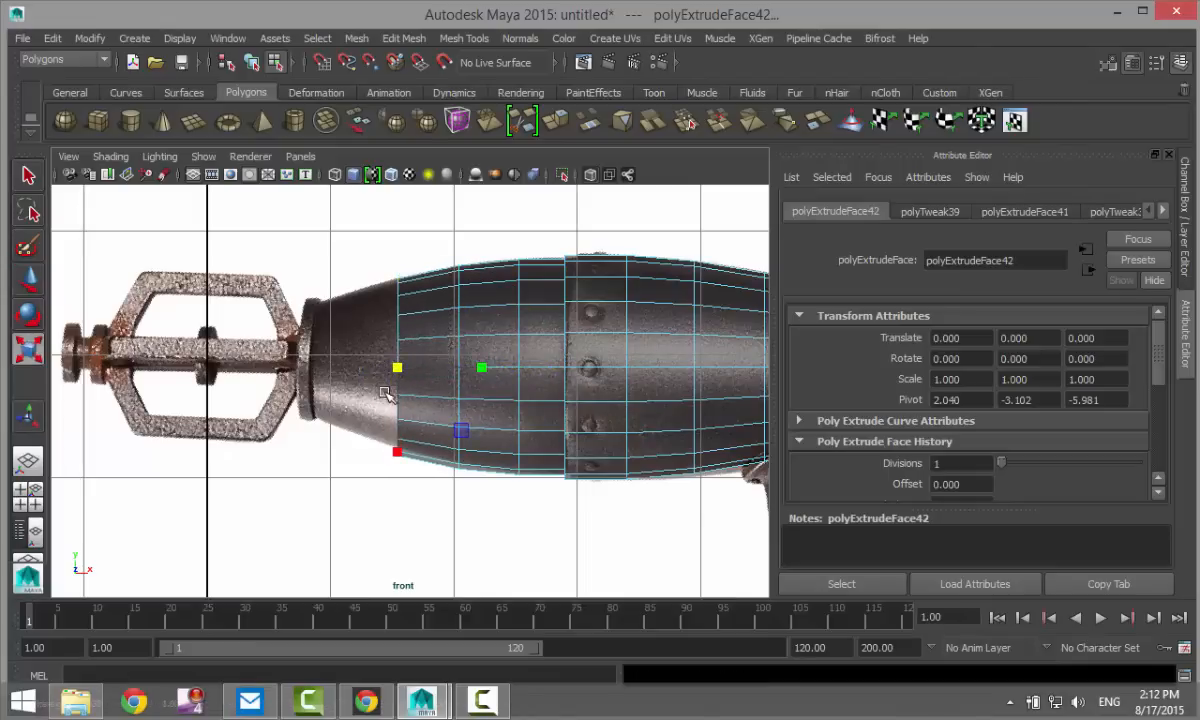
- Extrude the end face up to the front collar at about X 0.907 and scale it down to the outline there
key(g)
key(w)
drag(485, 367, 403, 369)
key(r)
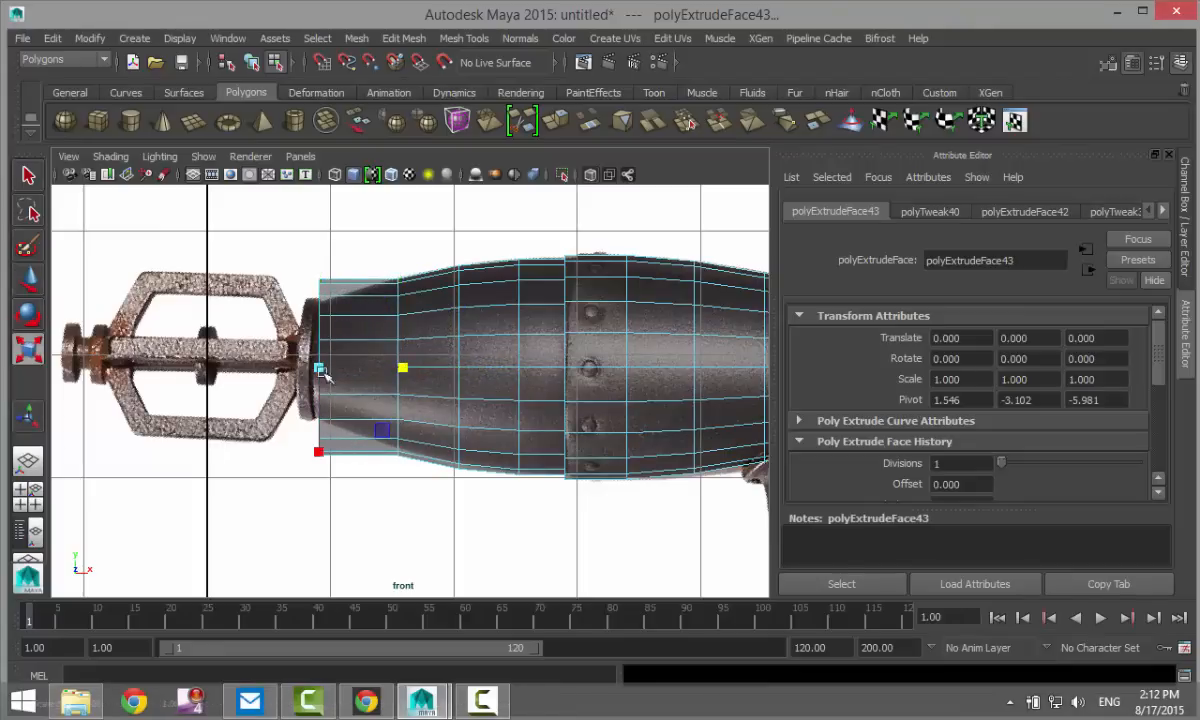
click(338, 384)
drag(320, 370, 285, 367)
- Extrude the end face a short distance across the width of the front collar, keeping its diameter
key(g)
key(w)
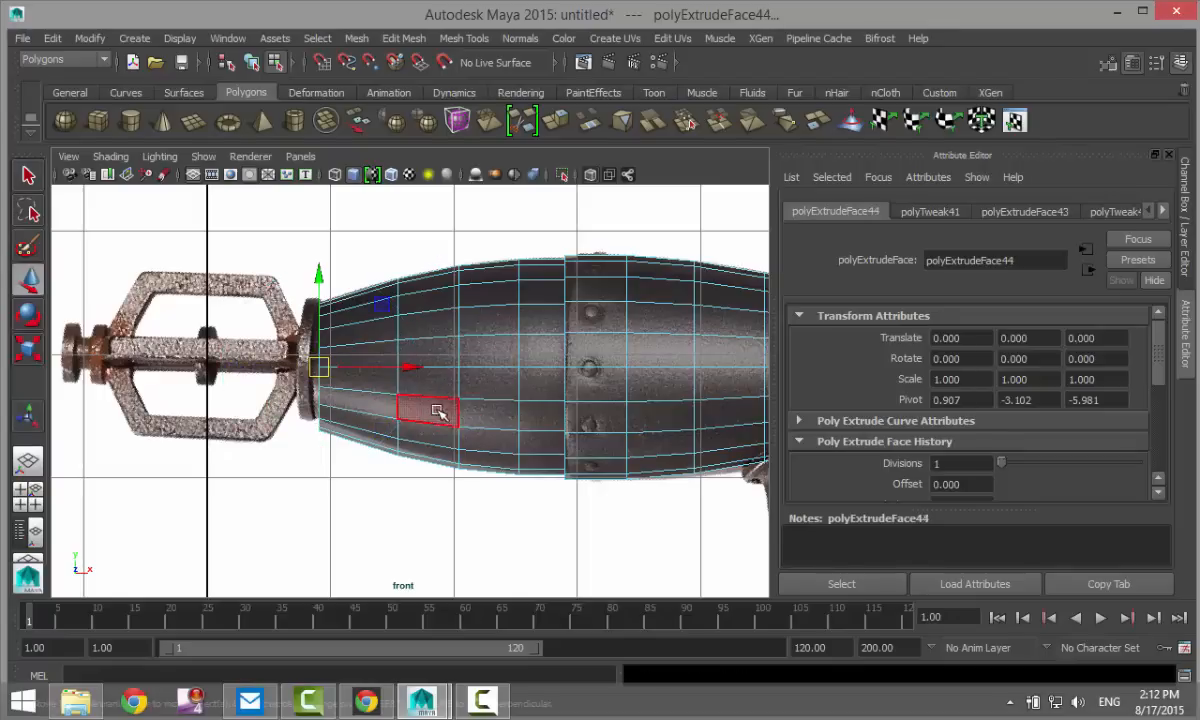
drag(412, 367, 394, 368)
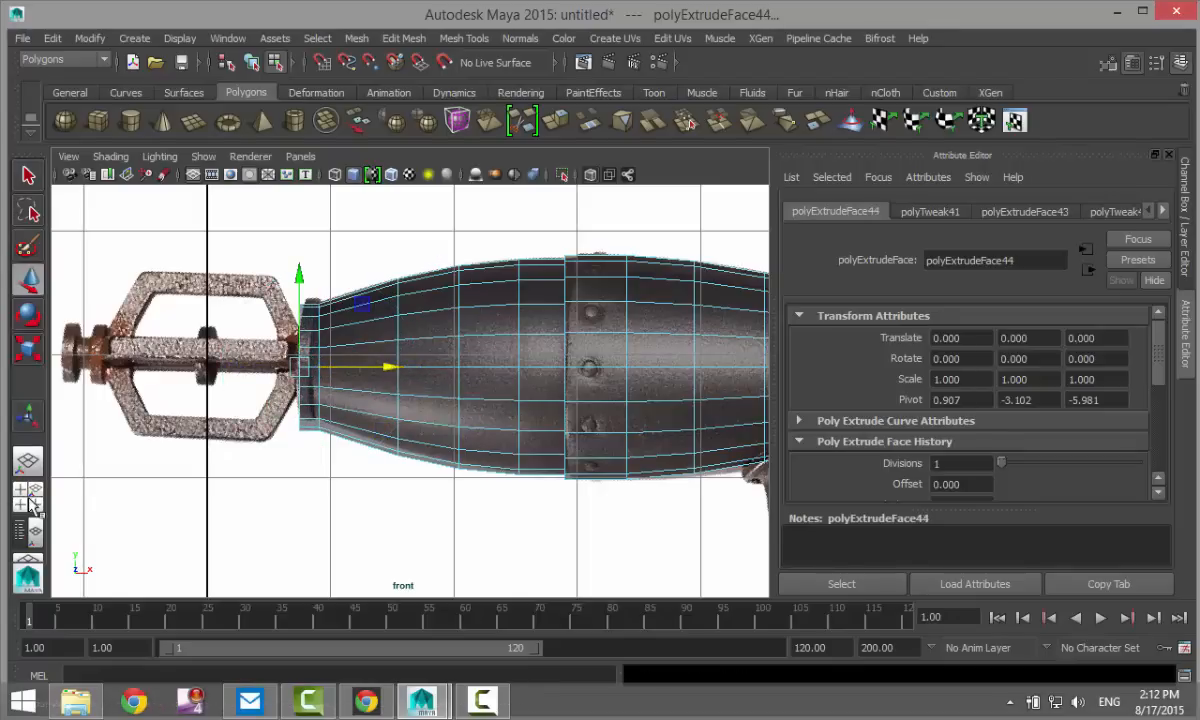
- Select the ring of side faces at the canister's front collar and extrude it outward with a thickness of 0.1
key(space)
key(space)
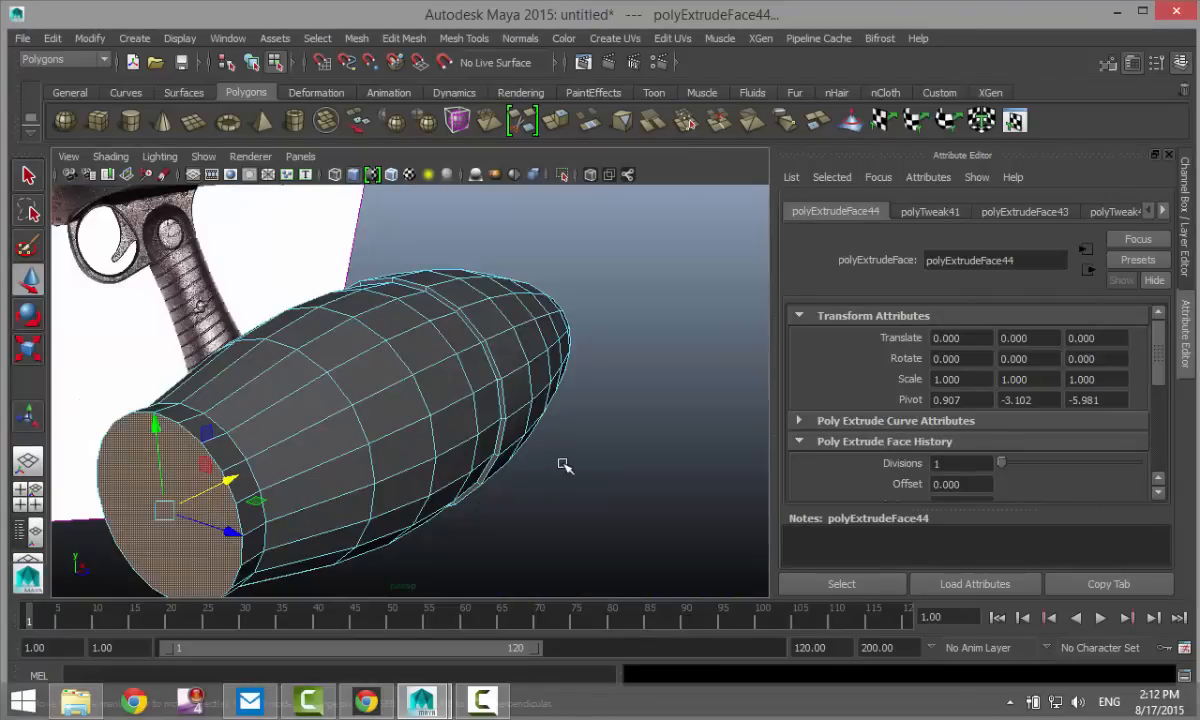
alt+drag(565, 466, 458, 473)
right_click(88, 438)
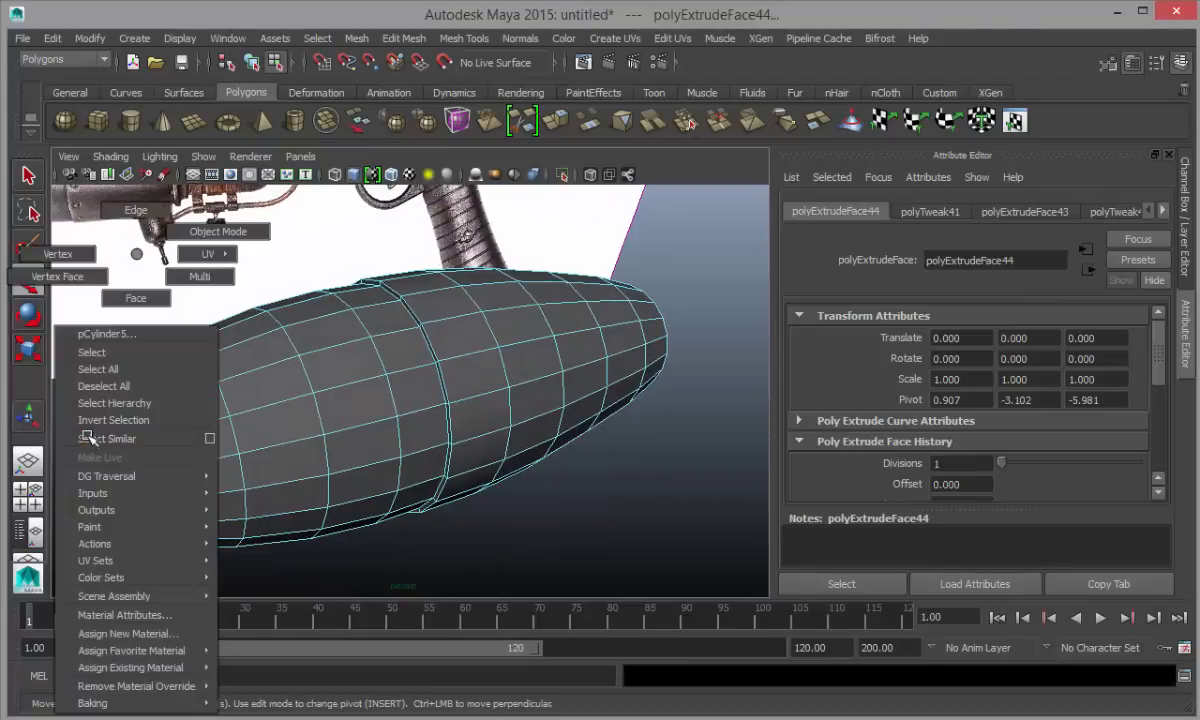
right_drag(88, 438, 118, 308)
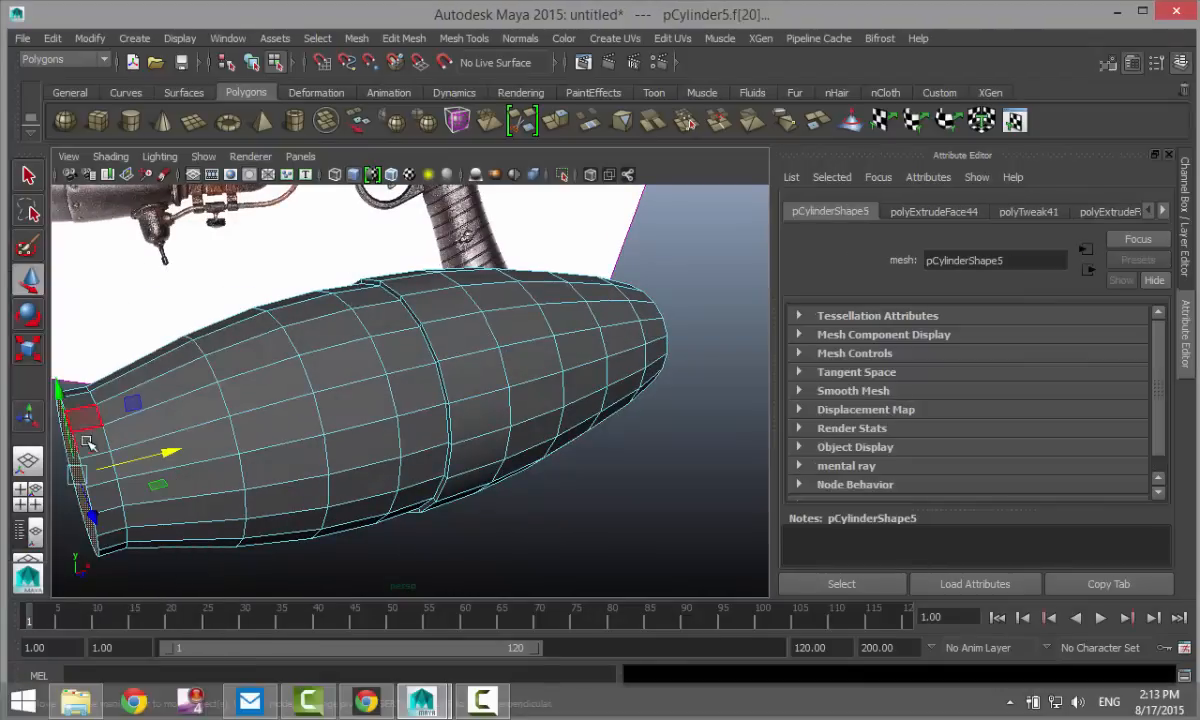
double_click(86, 434)
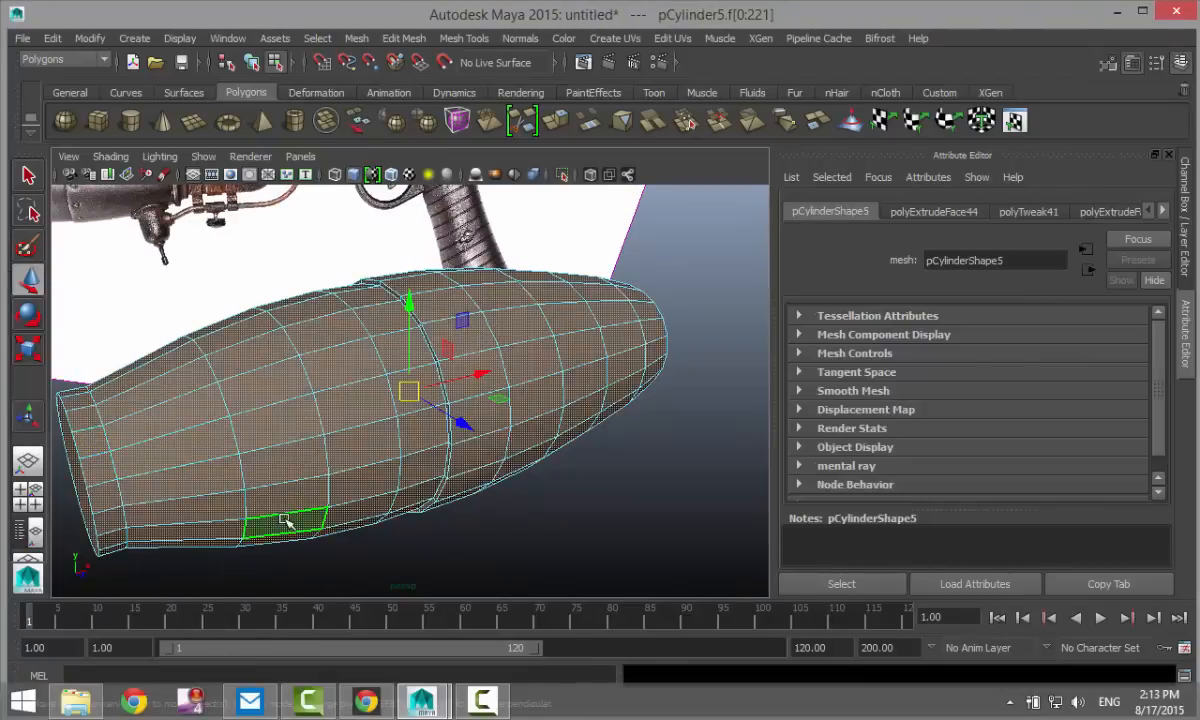
alt+drag(284, 520, 575, 412)
click(507, 412)
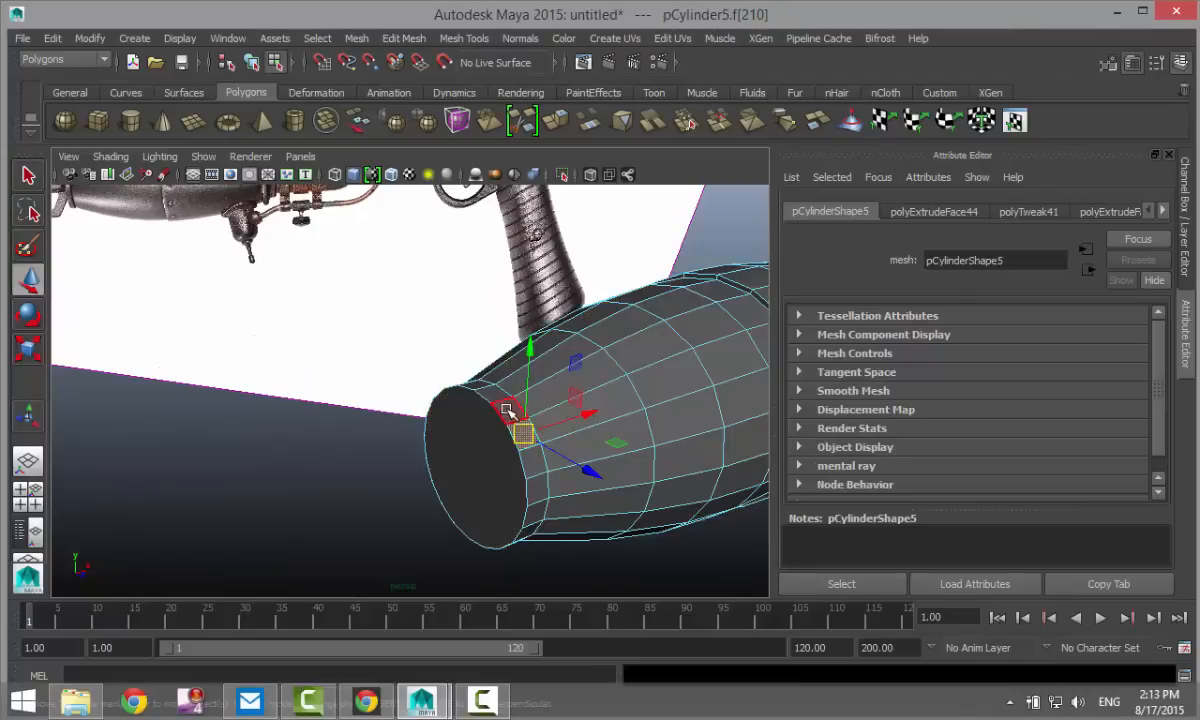
double_click(507, 412)
click(406, 38)
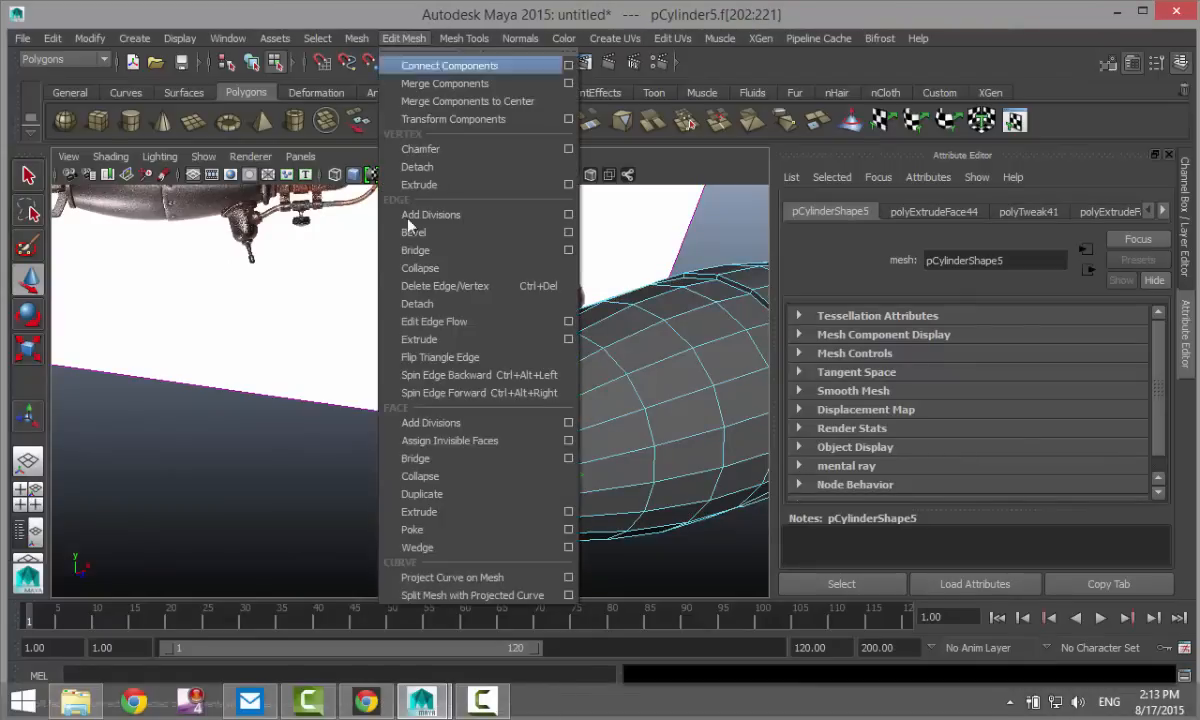
click(423, 483)
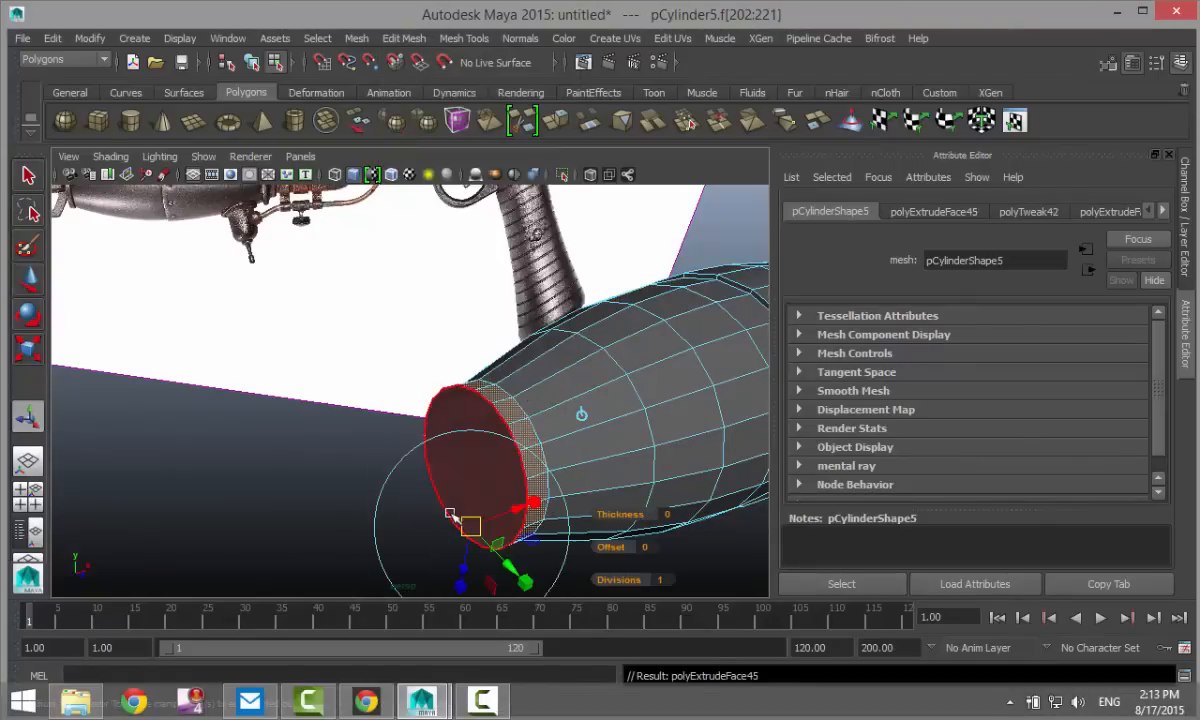
click(660, 514)
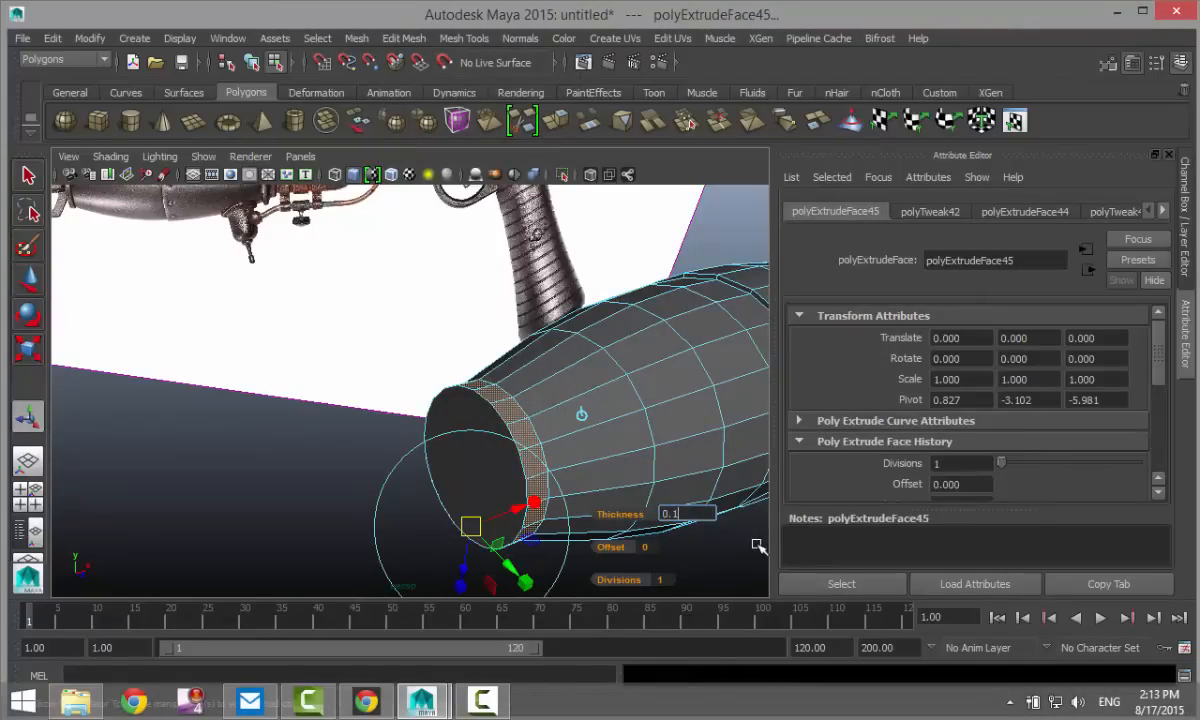
key(Return)
click(298, 495)
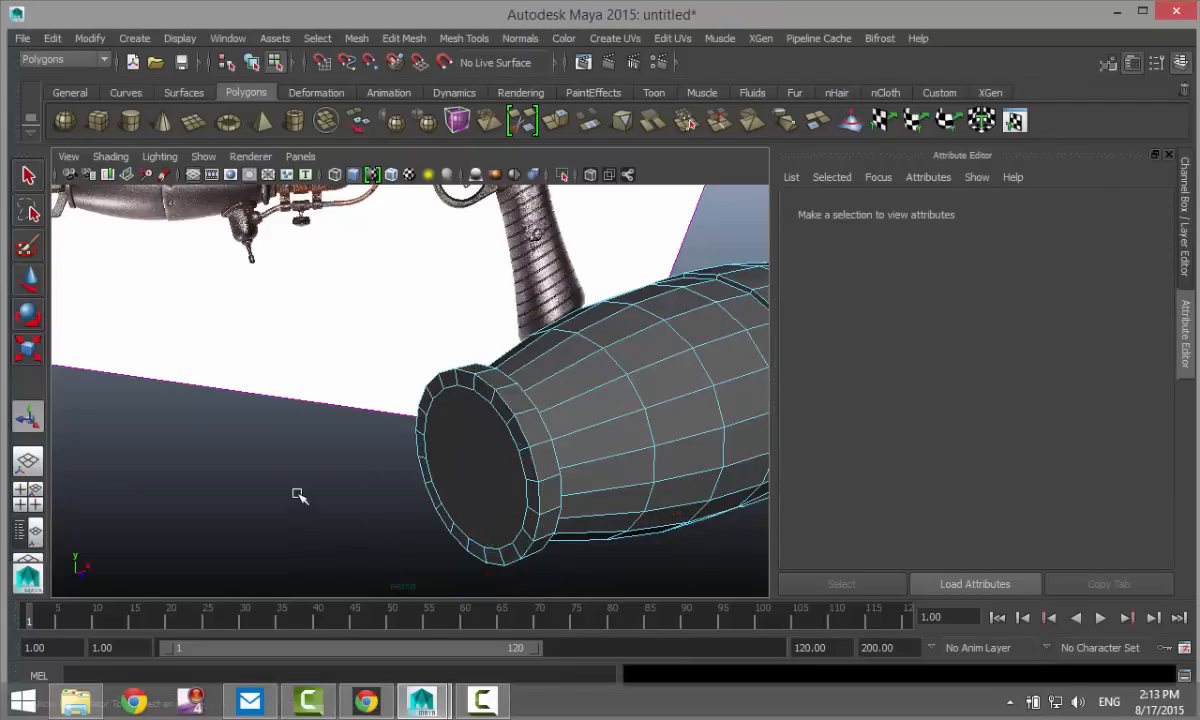
- Insert two supporting edge loops around the raised front collar with the Insert Edge Loop Tool, redoing the second one's placement
scroll(311, 483, down, 5)
alt+middle_drag(482, 552, 470, 597)
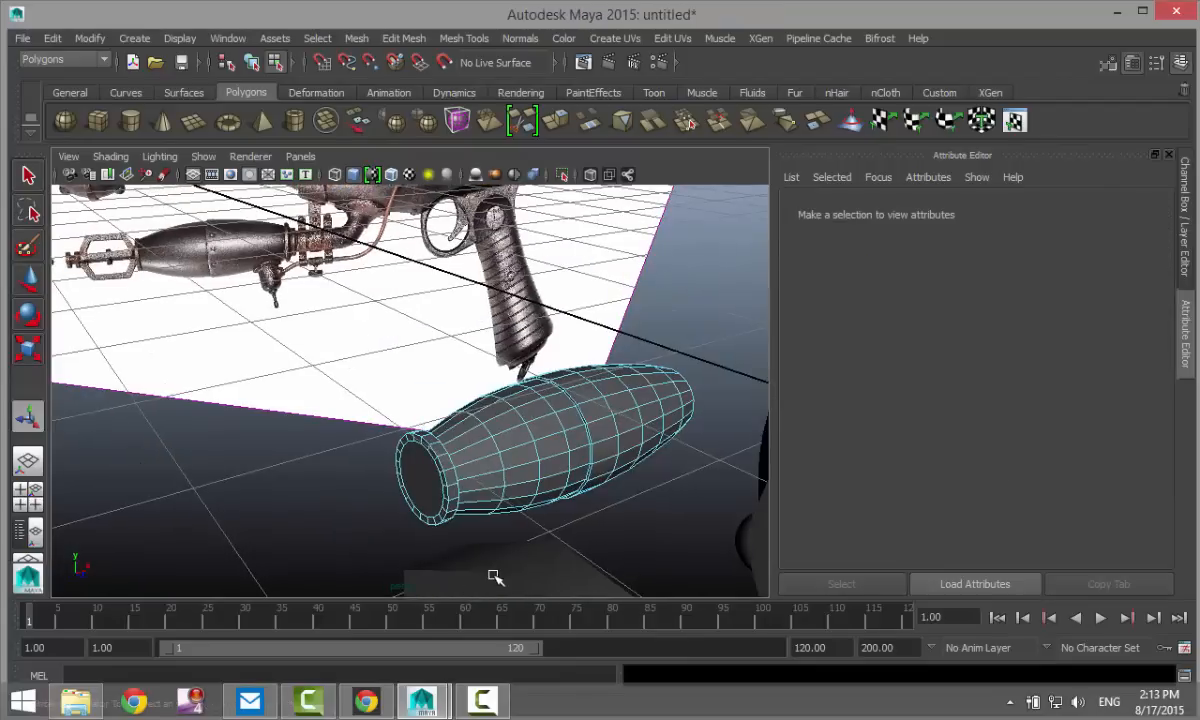
scroll(495, 577, up, 3)
click(464, 38)
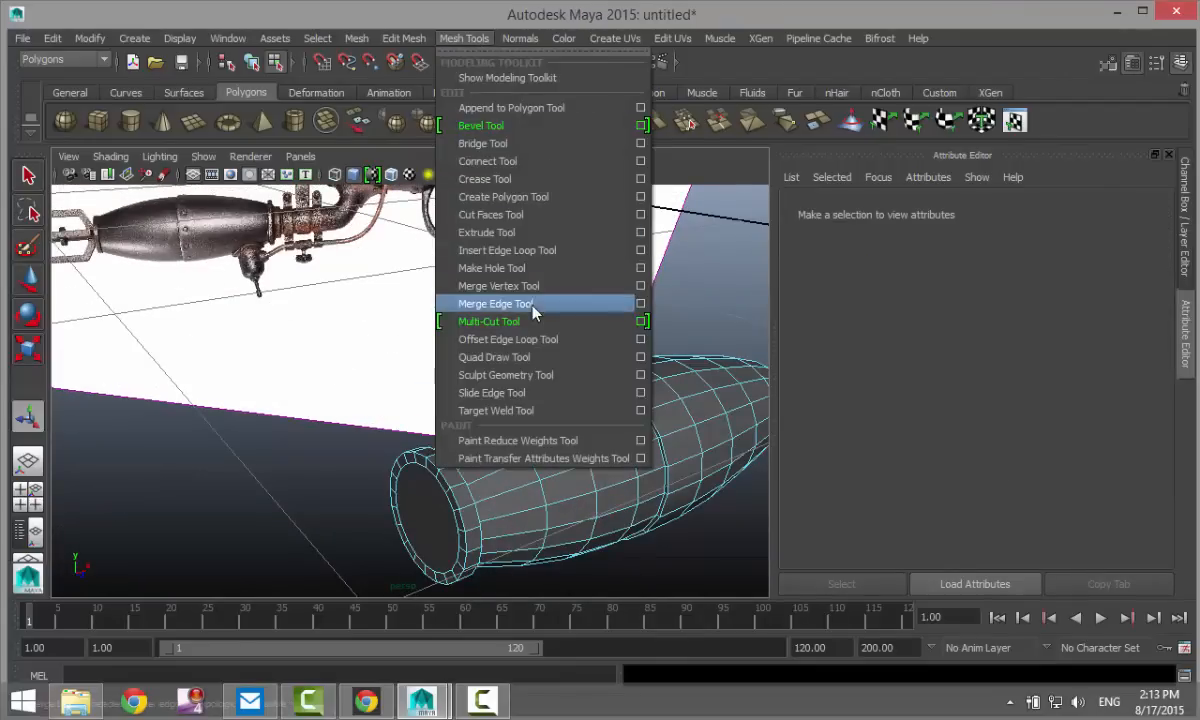
click(540, 268)
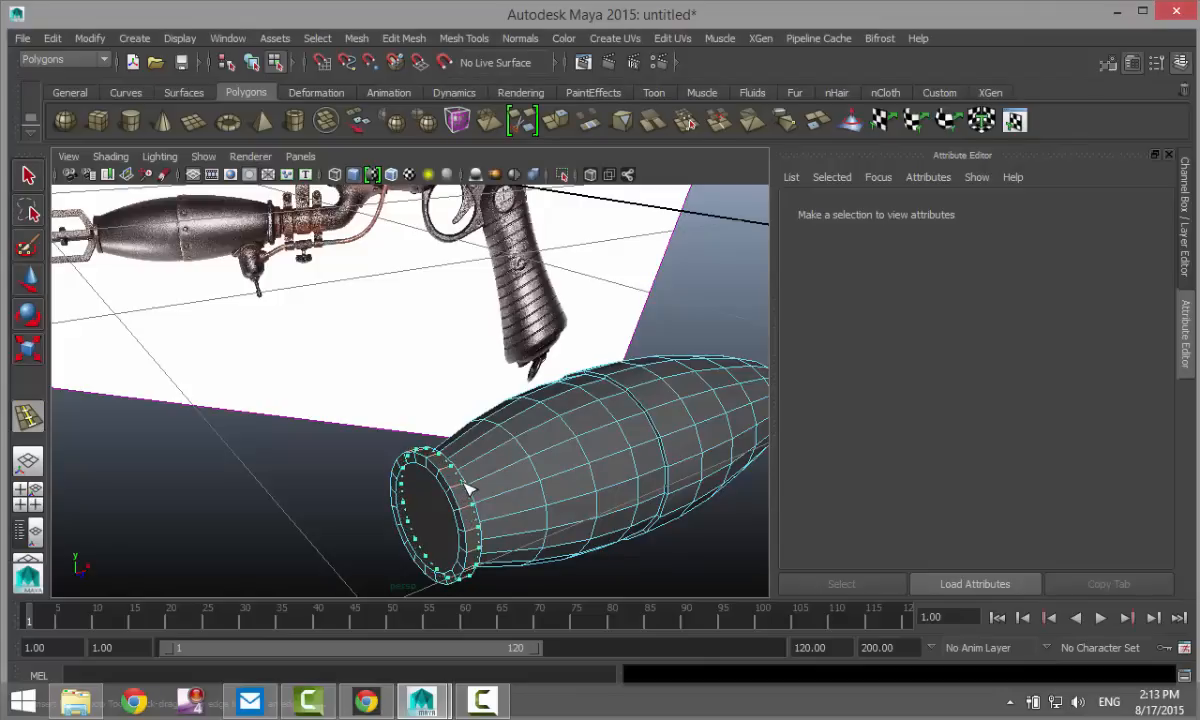
click(461, 490)
drag(456, 492, 473, 510)
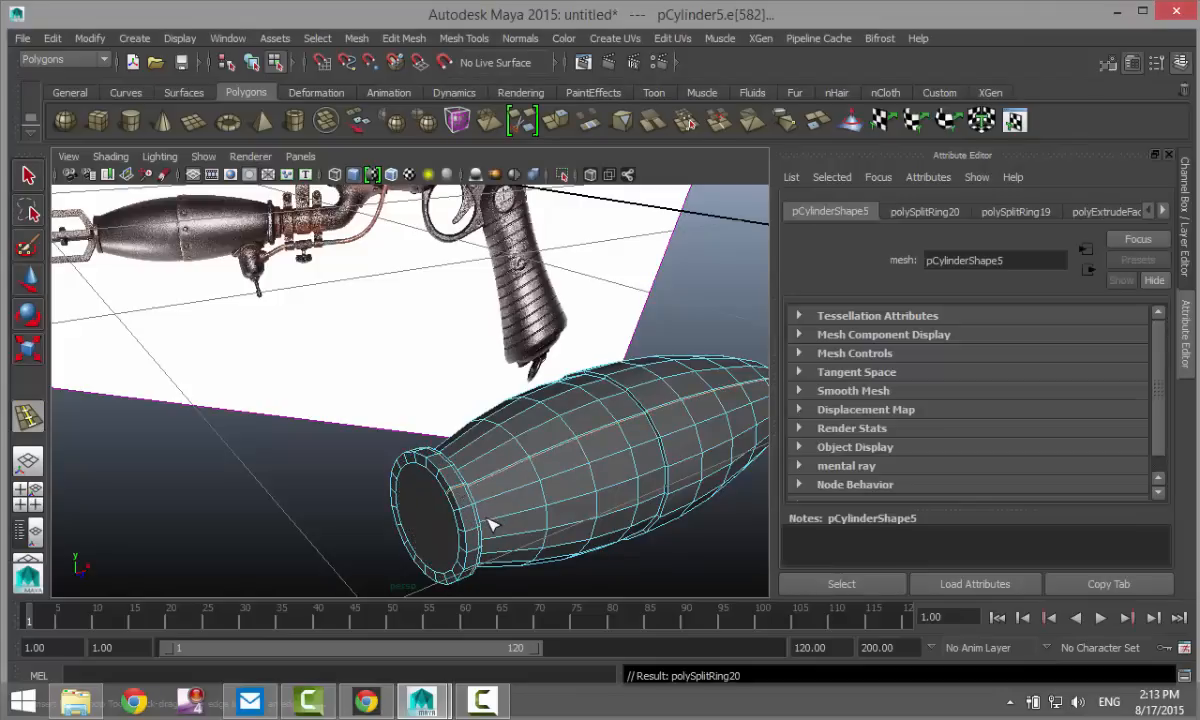
key(ctrl+z)
scroll(490, 525, up, 3)
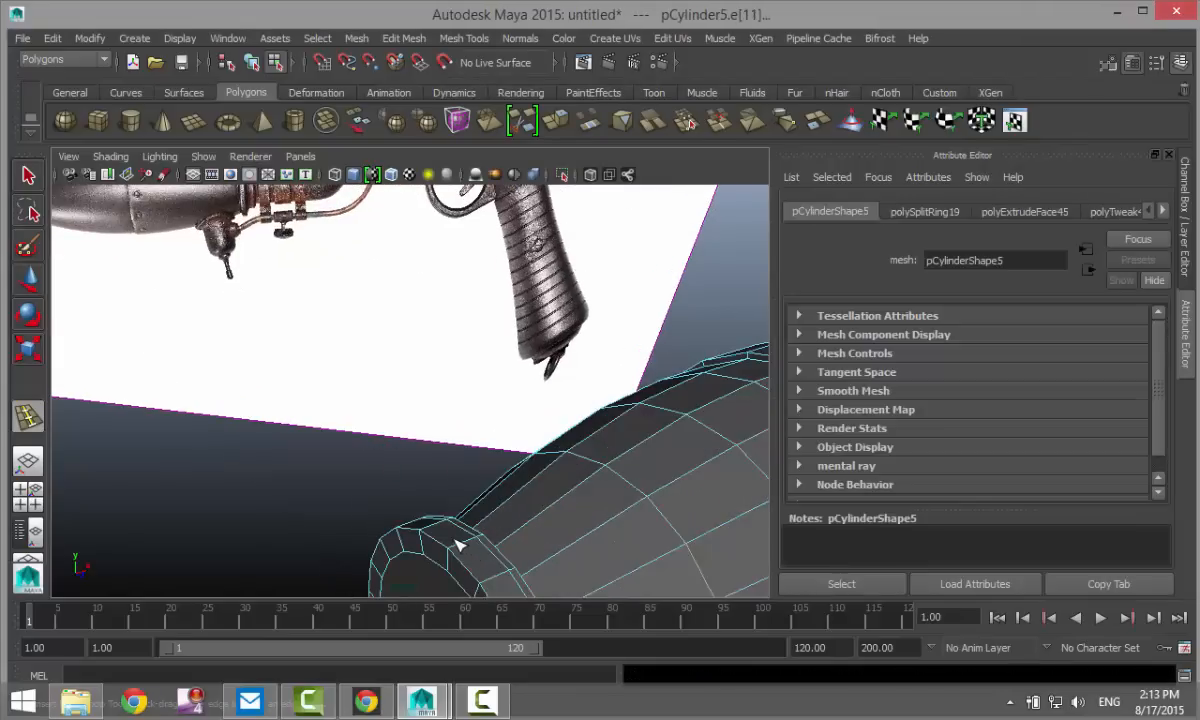
drag(459, 551, 463, 547)
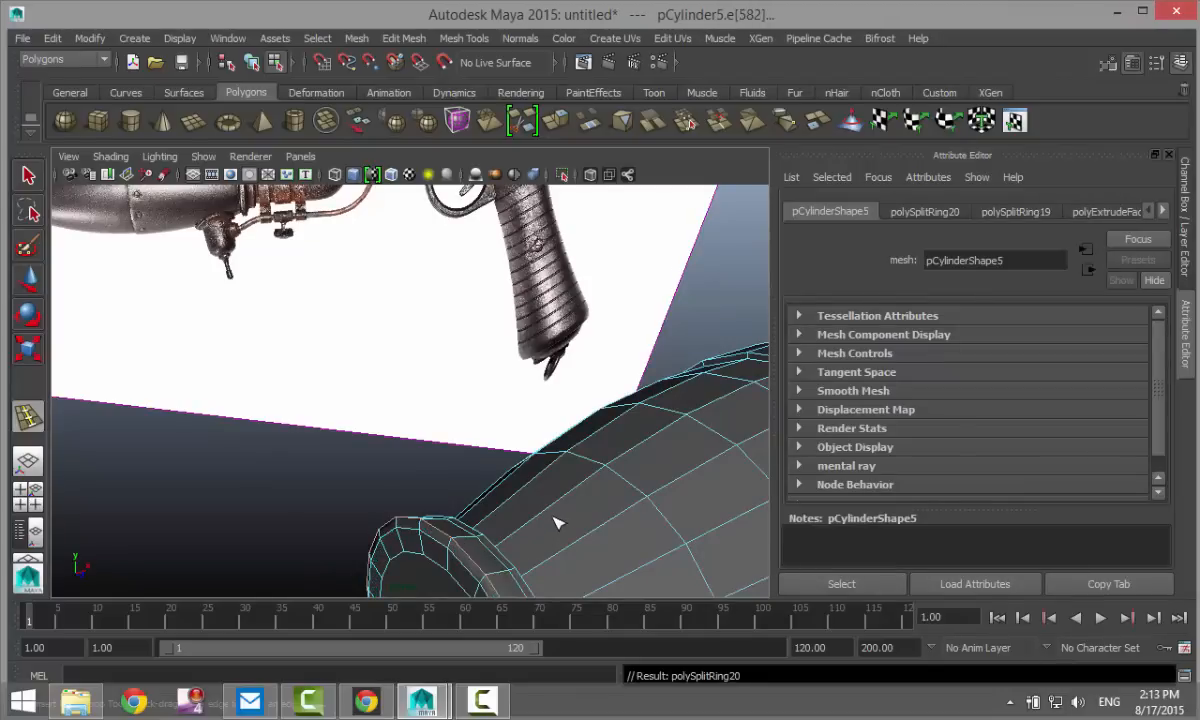
- Return to object mode, select the whole canister and display it with smooth mesh preview
key(q)
right_drag(595, 496, 651, 236)
click(641, 510)
key(3)
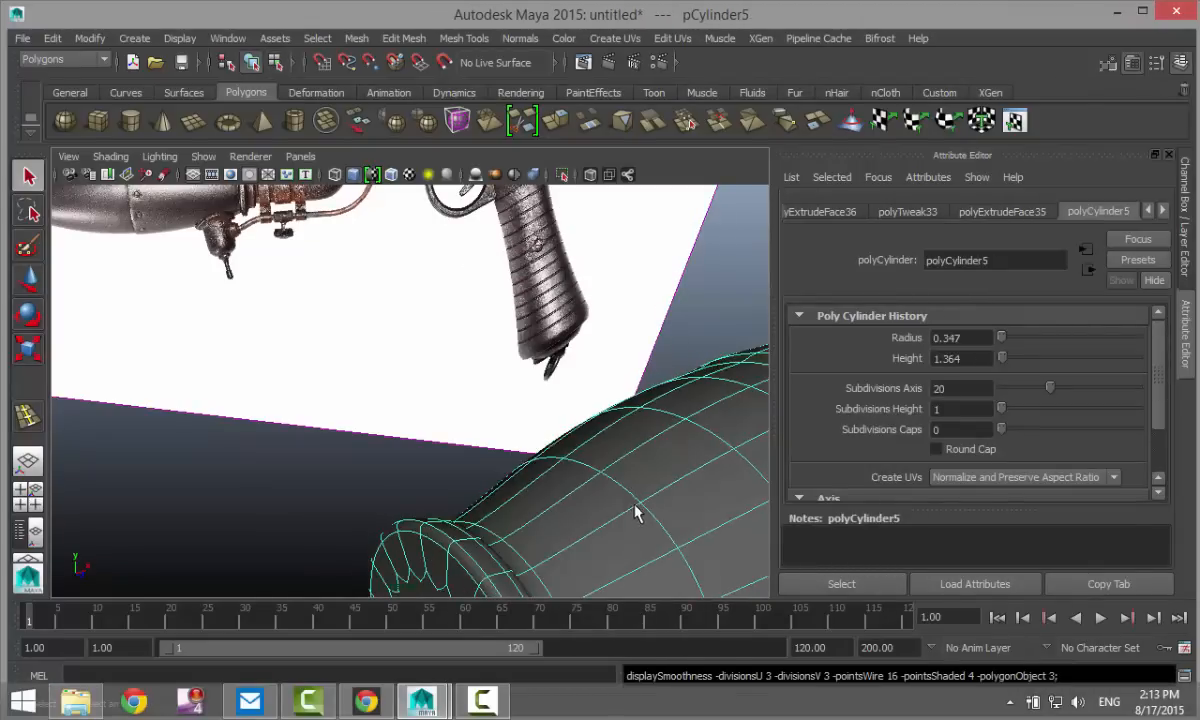
- Inspect the smoothed canister from its front and side, and return it to the unsmoothed display
click(352, 489)
scroll(359, 487, down, 3)
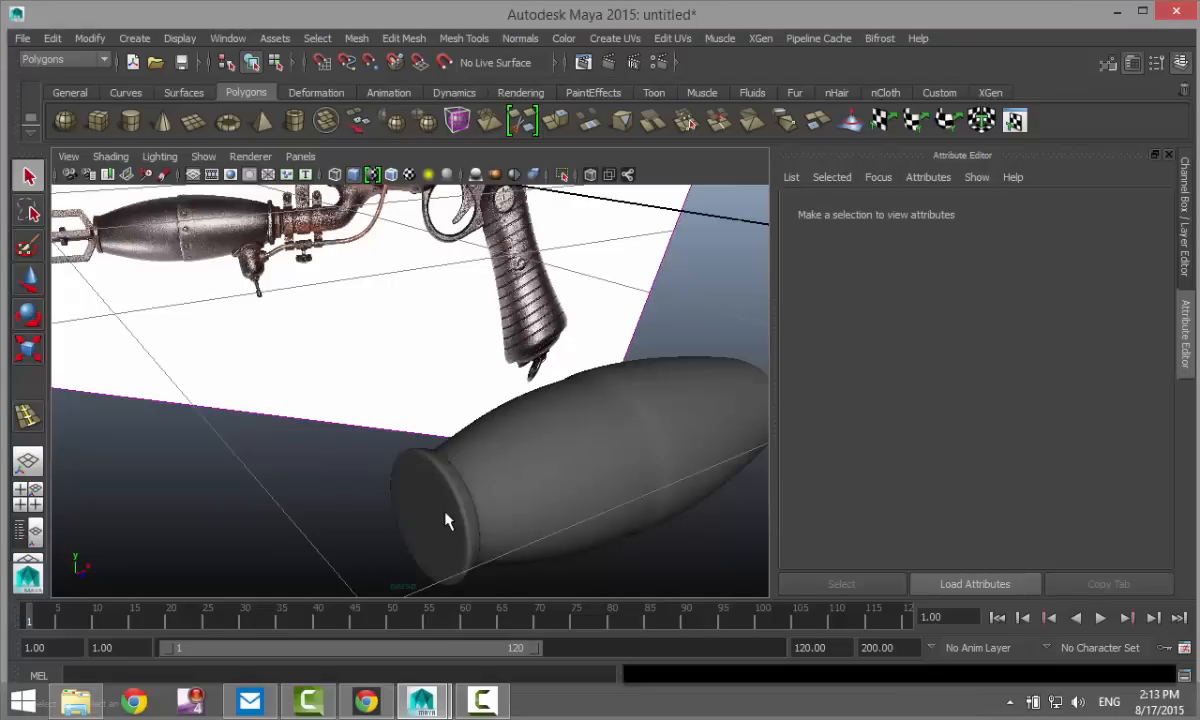
alt+middle_drag(447, 517, 351, 517)
alt+drag(351, 517, 490, 549)
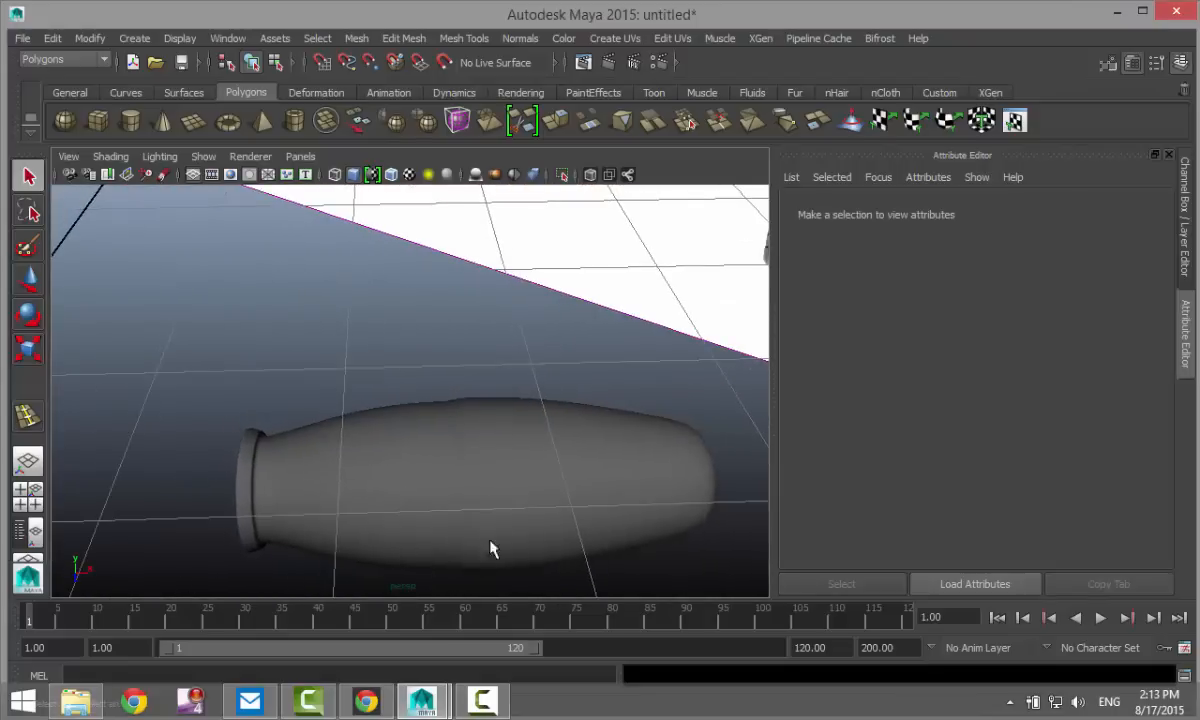
click(490, 535)
alt+middle_drag(493, 491, 497, 445)
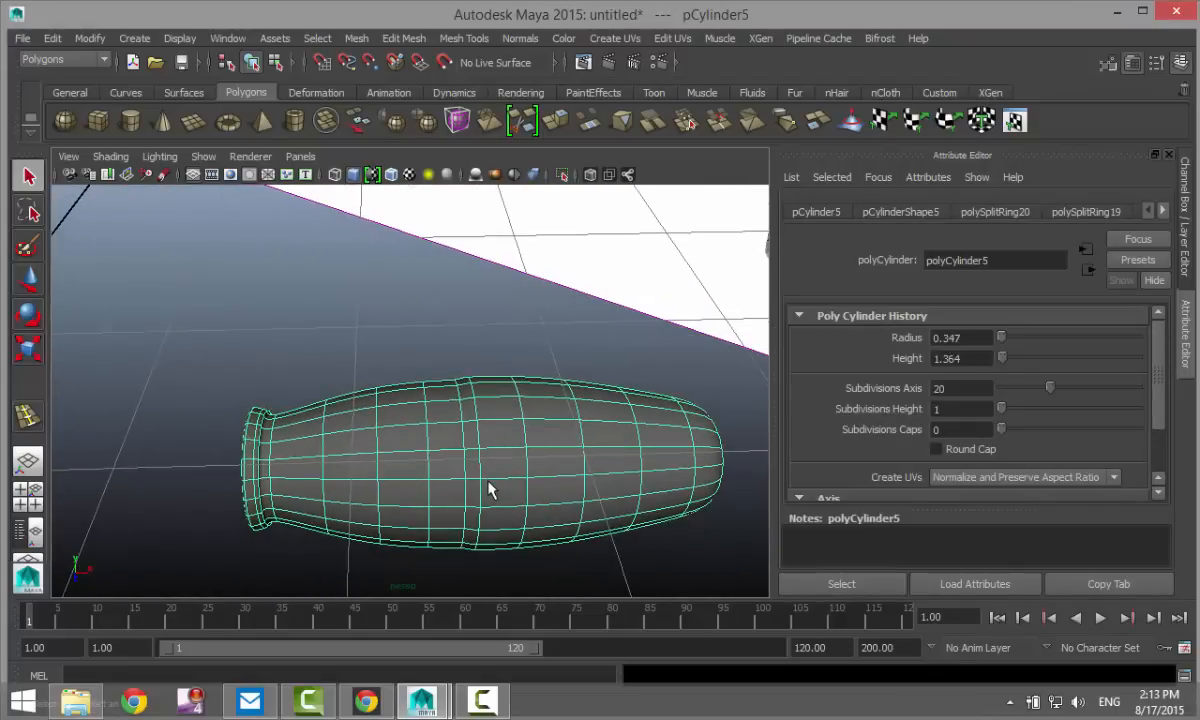
key(1)
scroll(491, 476, up, 4)
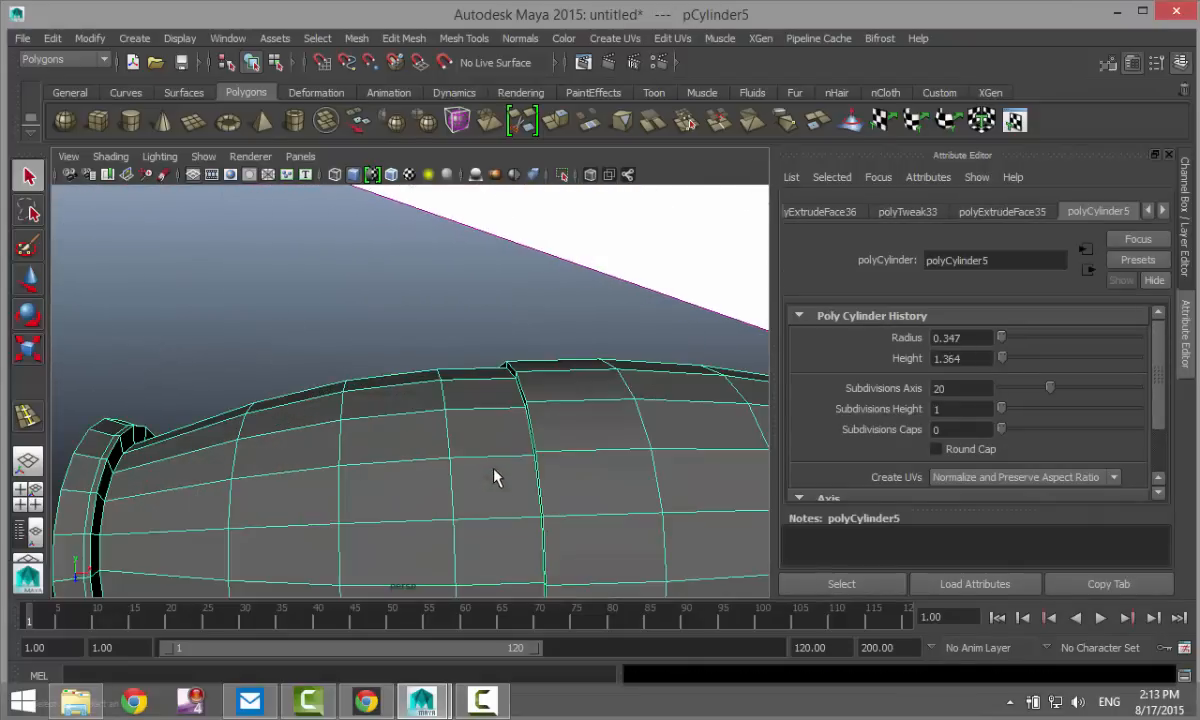
- Insert two supporting edge loops at the raised step around the canister's middle with the Insert Edge Loop Tool
click(452, 38)
click(500, 249)
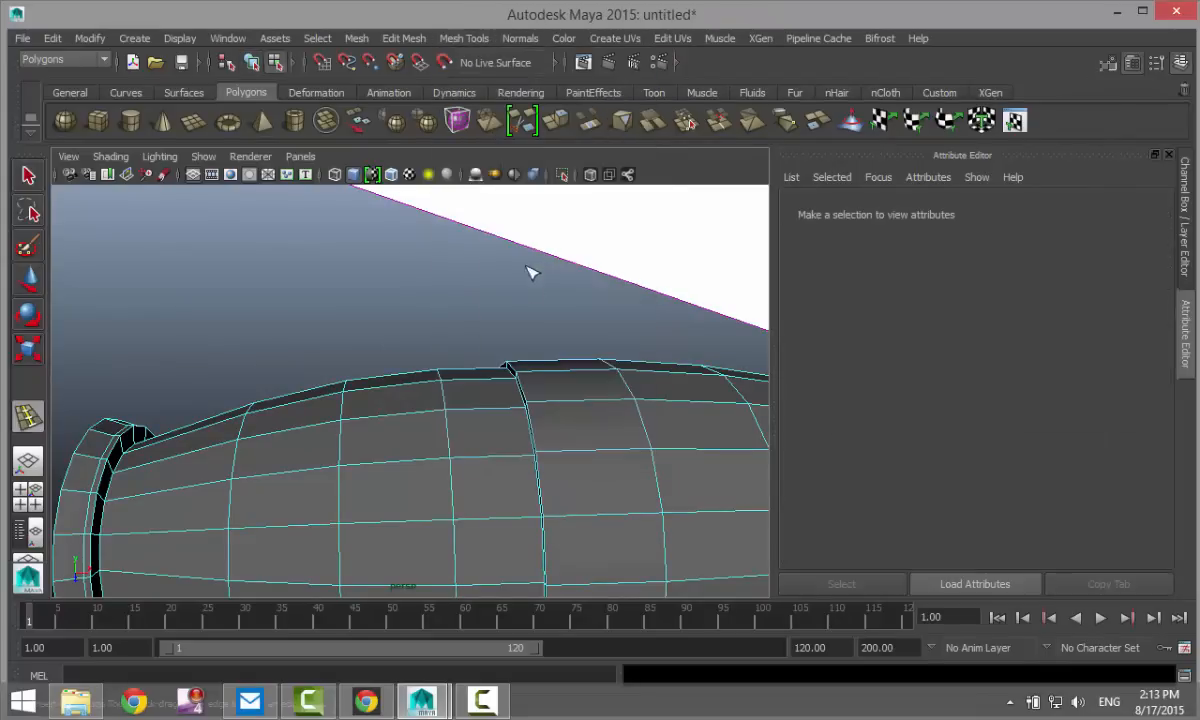
click(540, 458)
drag(531, 458, 537, 462)
key(q)
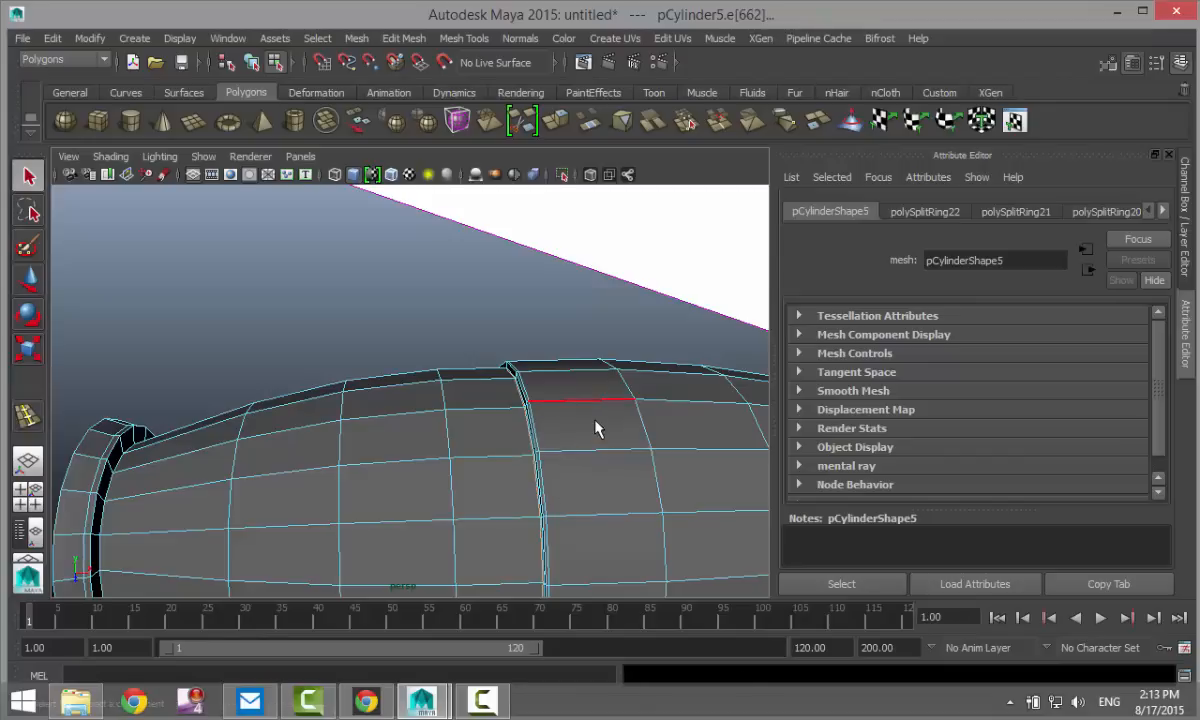
- Return to object mode, show the whole canister with smooth mesh preview and check its middle seam deselected
right_drag(595, 421, 674, 231)
click(601, 404)
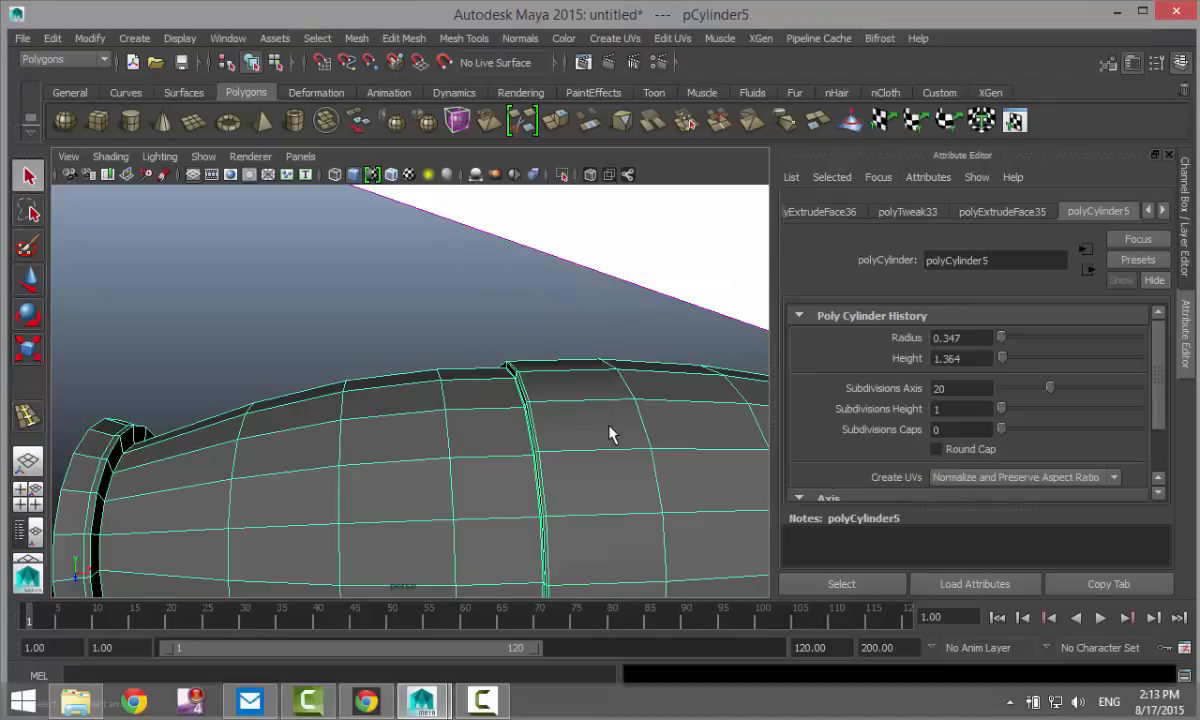
click(433, 314)
scroll(425, 345, down, 5)
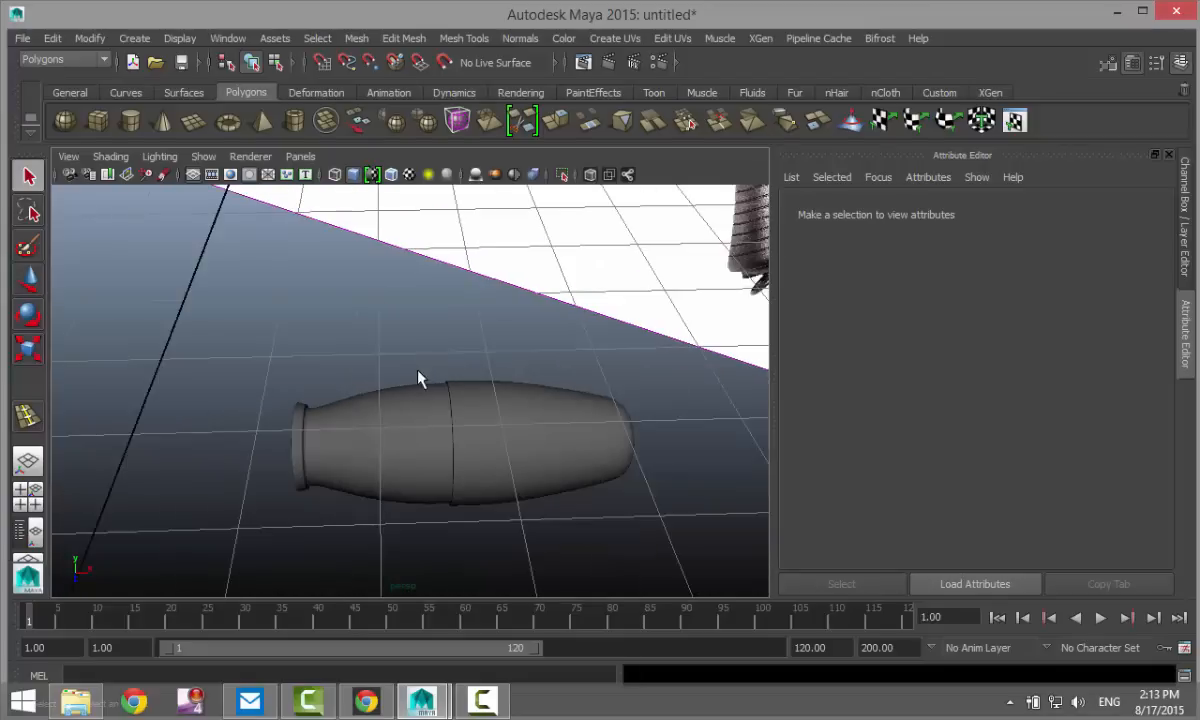
scroll(420, 435, up, 3)
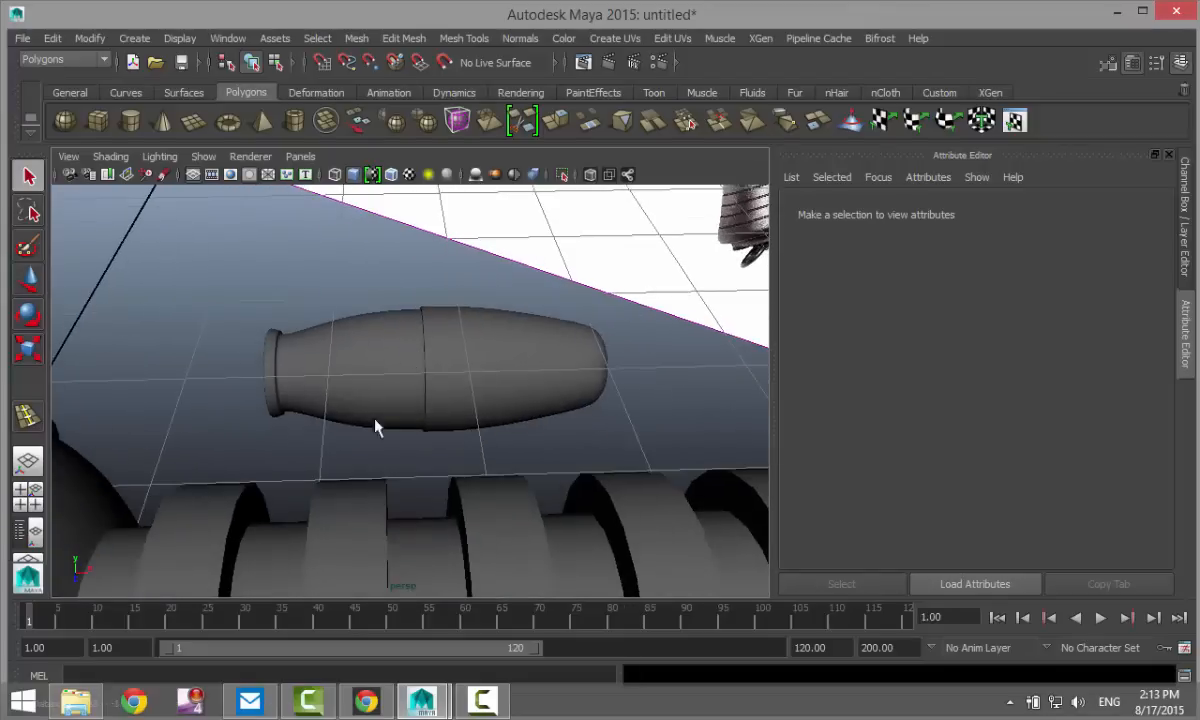
- Turn off X-Ray shading in the front view and bring the rear end of the gun body into view
click(33, 503)
key(space)
scroll(368, 526, down, 6)
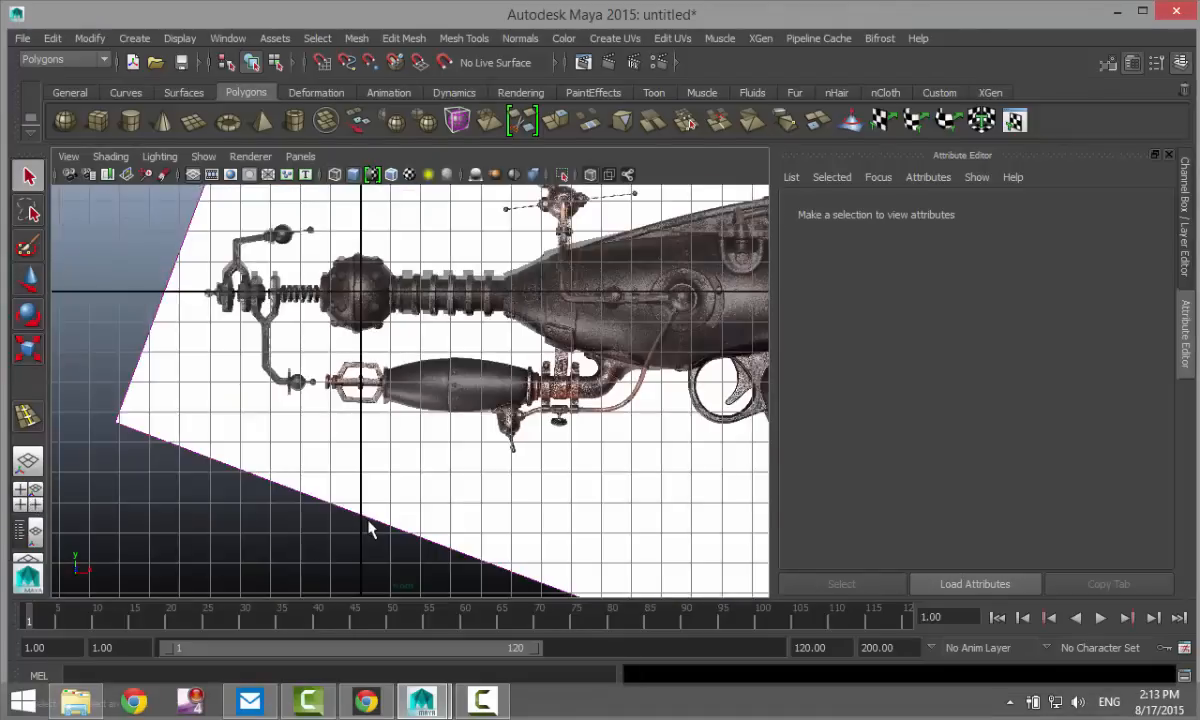
click(590, 176)
scroll(555, 510, up, 3)
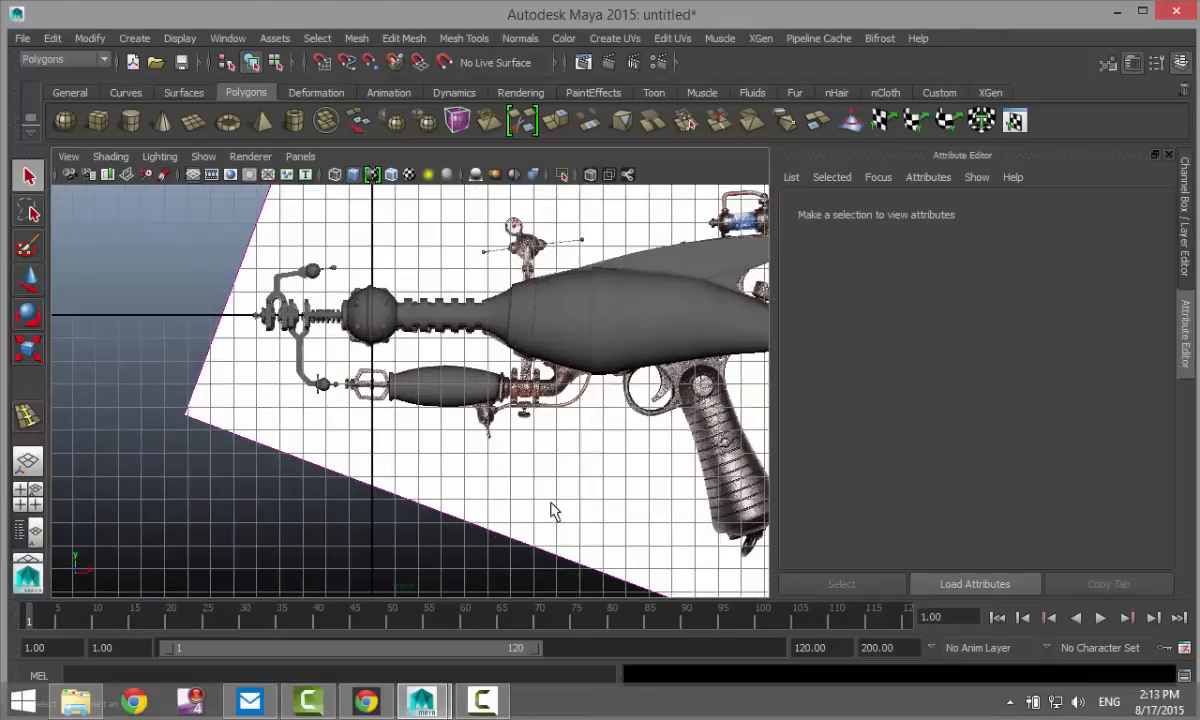
alt+middle_drag(553, 498, 314, 507)
alt+middle_drag(503, 495, 274, 564)
alt+middle_drag(490, 497, 410, 530)
scroll(490, 472, up, 4)
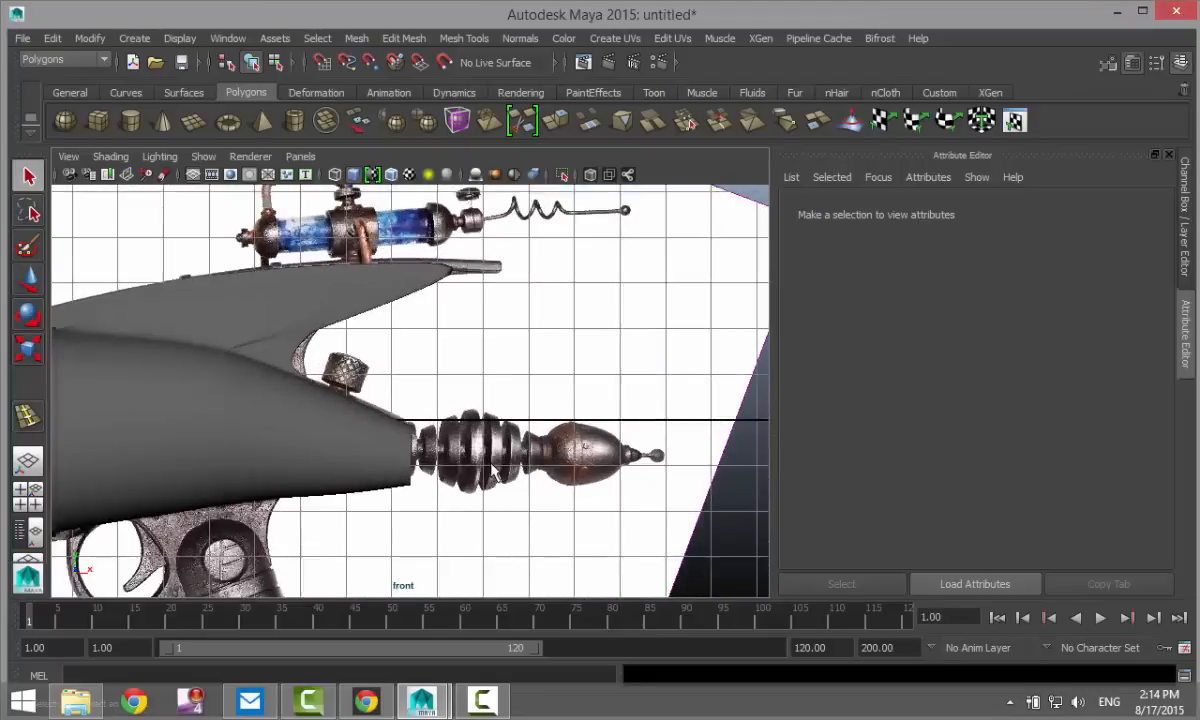
- Select the canister in the perspective view and move it sideways along Z until it sits beneath the gun's barrel
click(34, 491)
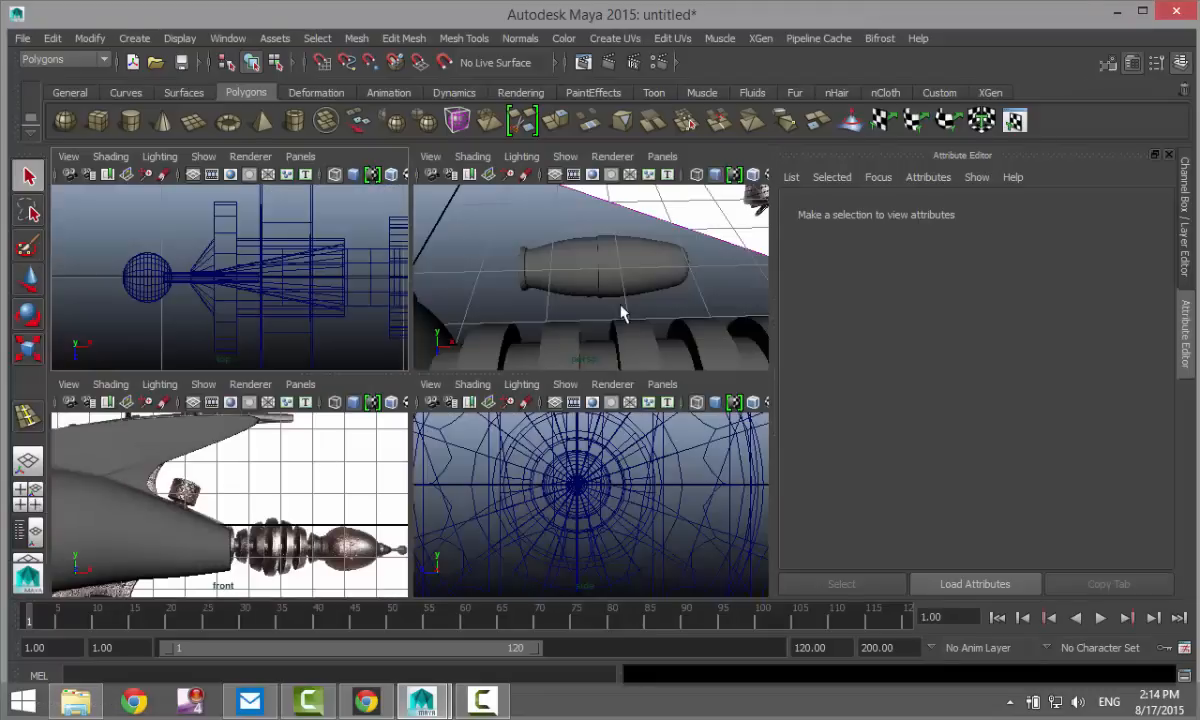
key(space)
key(a)
alt+drag(585, 395, 670, 420)
drag(367, 318, 455, 505)
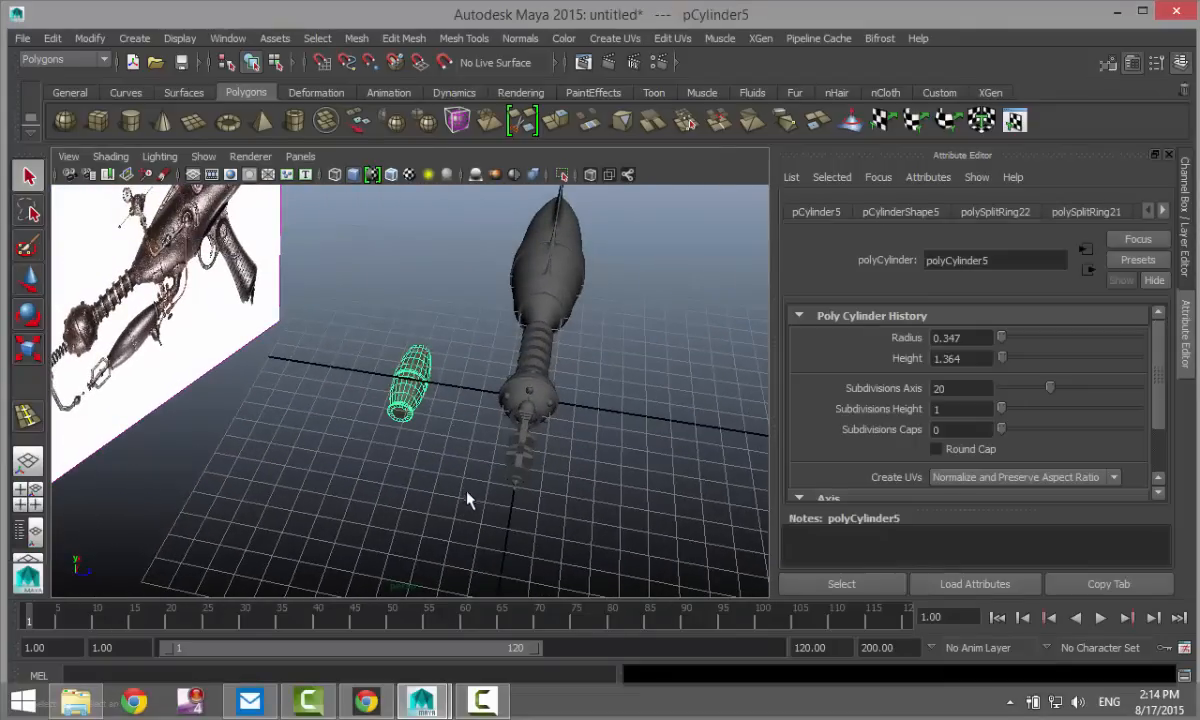
key(w)
drag(501, 397, 622, 436)
- Align the canister's centreline with the barrel axis along Z in the top view
click(29, 497)
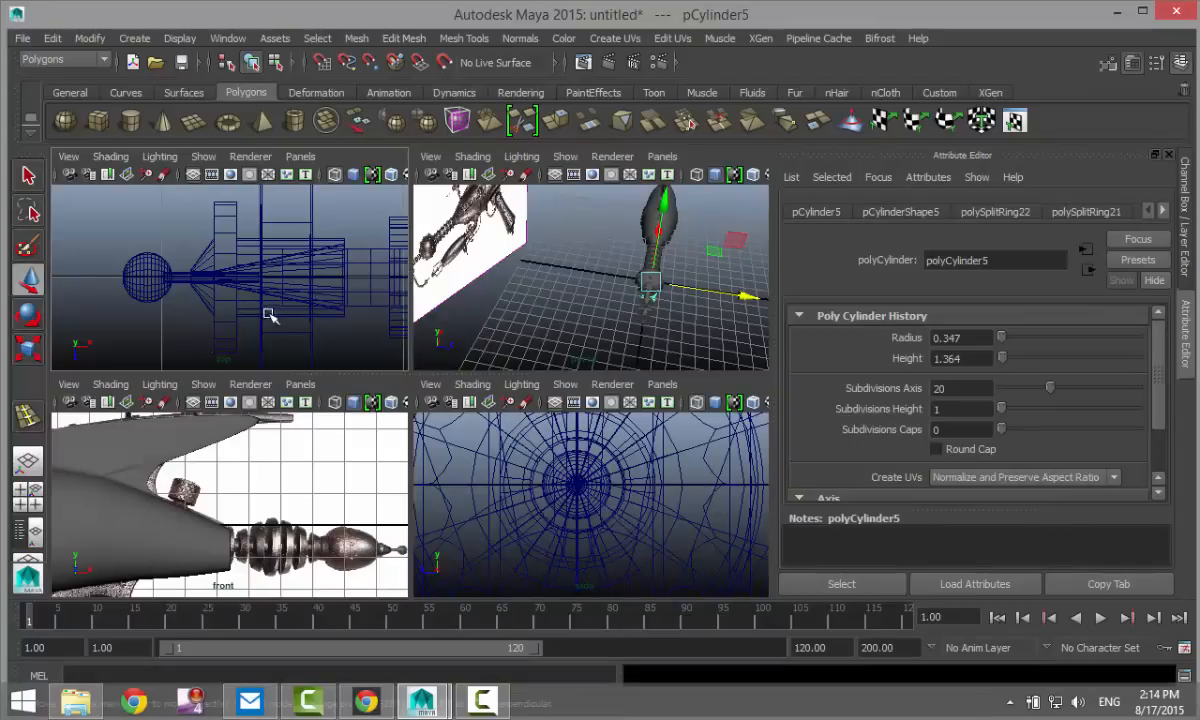
key(space)
key(f)
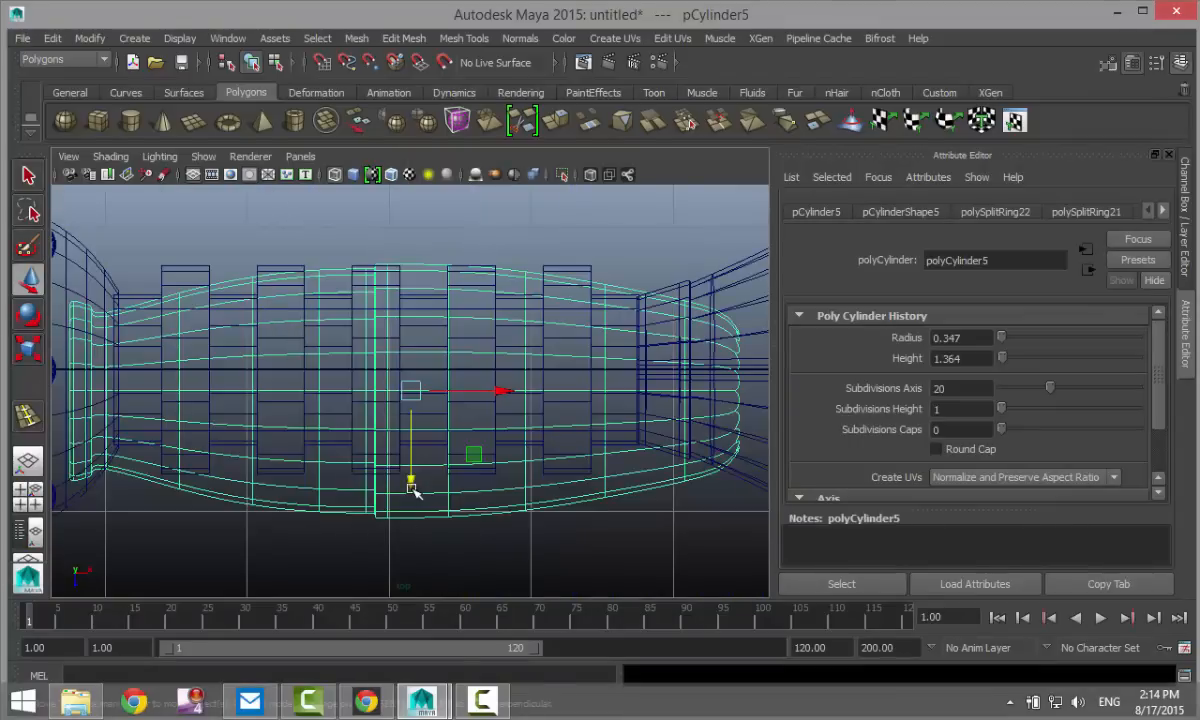
drag(413, 490, 415, 466)
click(27, 490)
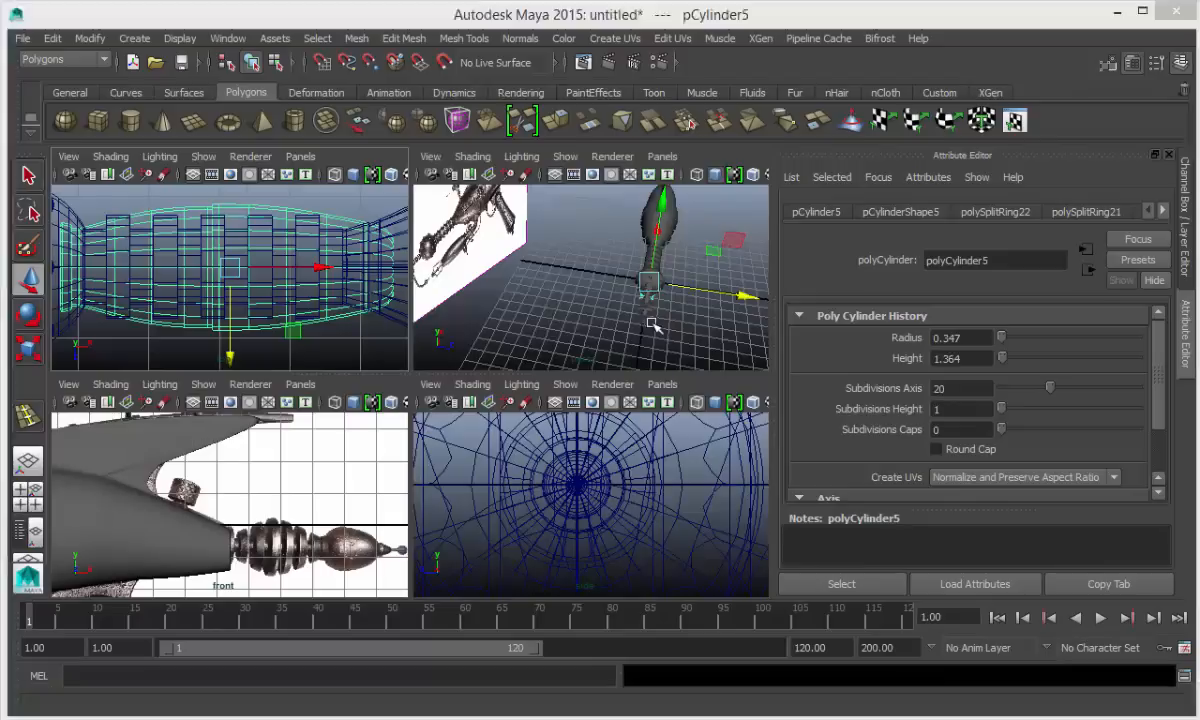
- Examine the ribbed tail section and the grip in the reference image from the perspective view
key(space)
alt+drag(593, 430, 490, 420)
alt+middle_drag(488, 419, 372, 475)
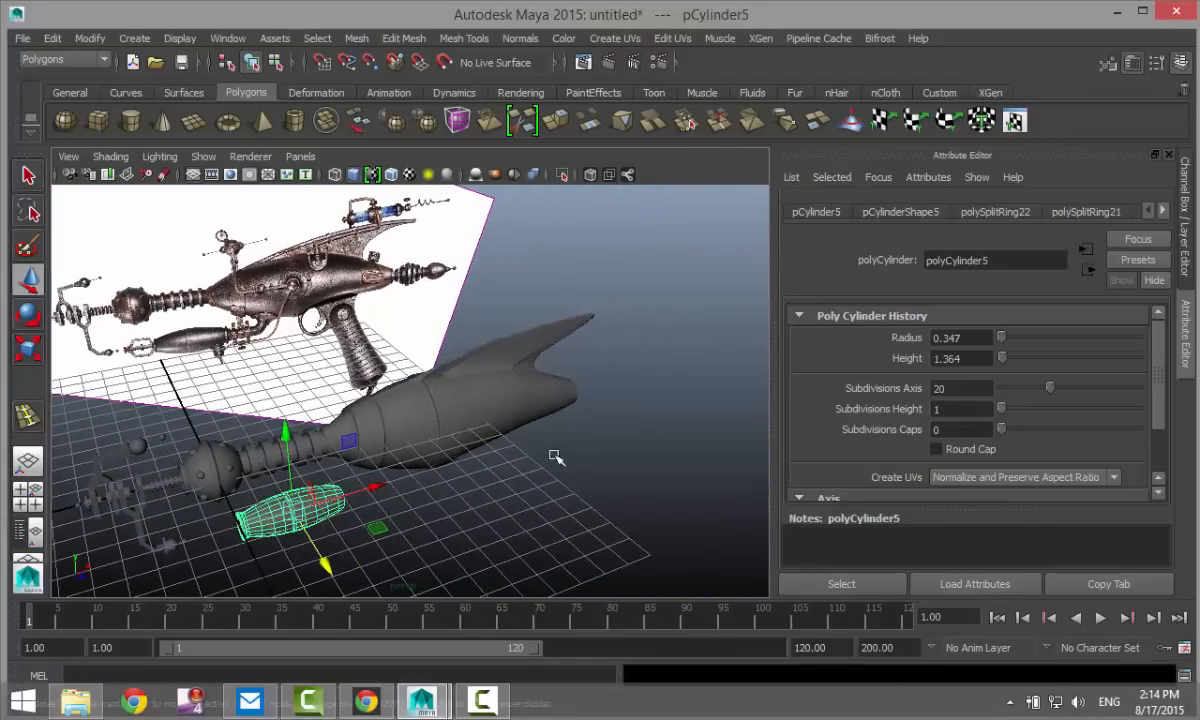
alt+drag(595, 463, 541, 448)
alt+middle_drag(541, 448, 386, 514)
scroll(517, 396, up, 7)
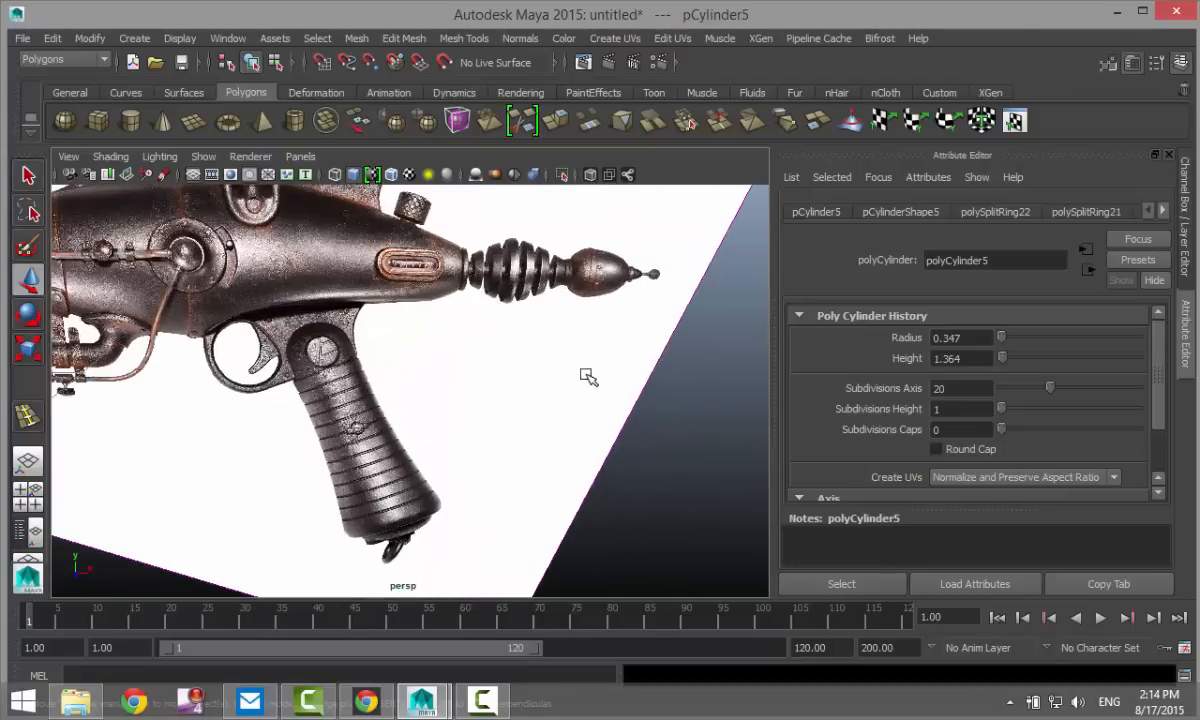
scroll(586, 384, down, 6)
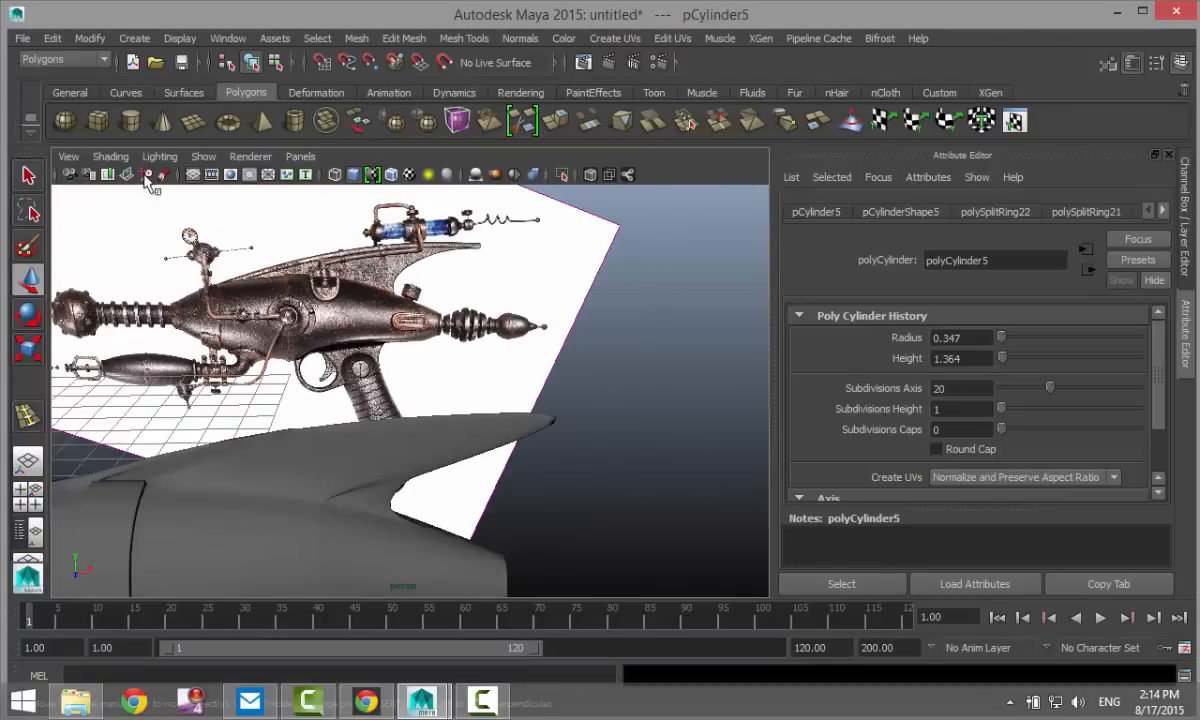
click(146, 176)
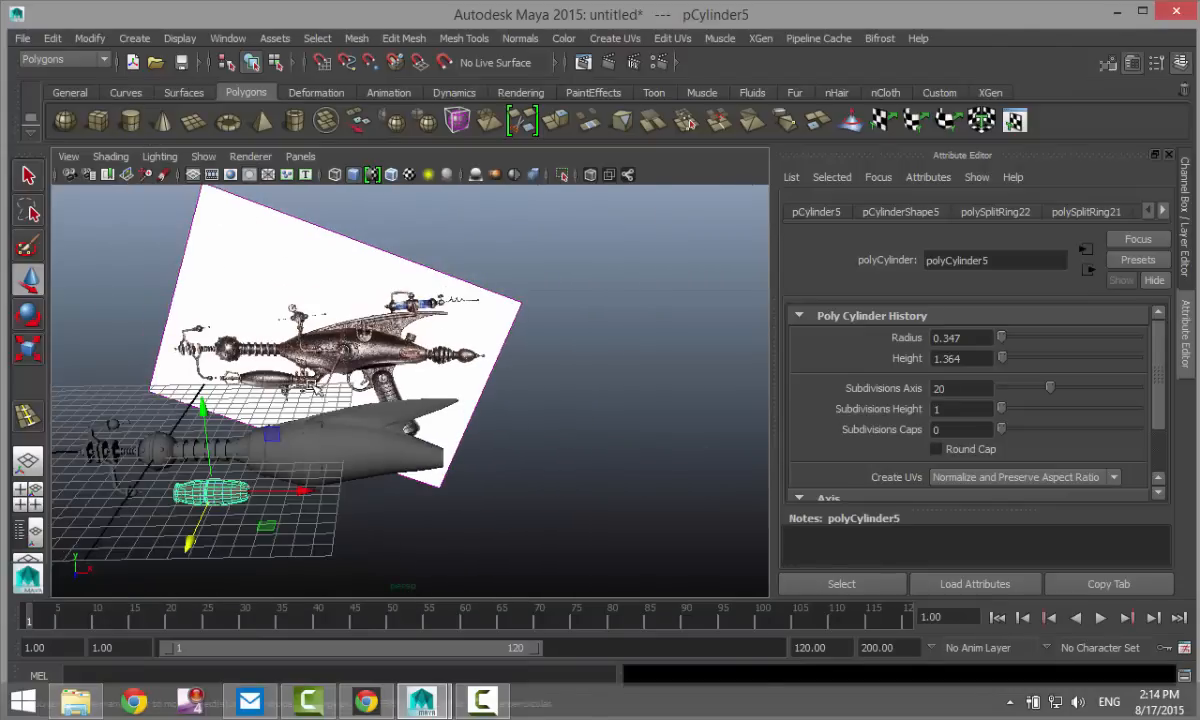
- Create a polygon cylinder with a radius of about 0.25 and a height of about 10.2, and set its Z rotation to -90
click(130, 121)
drag(542, 545, 580, 344)
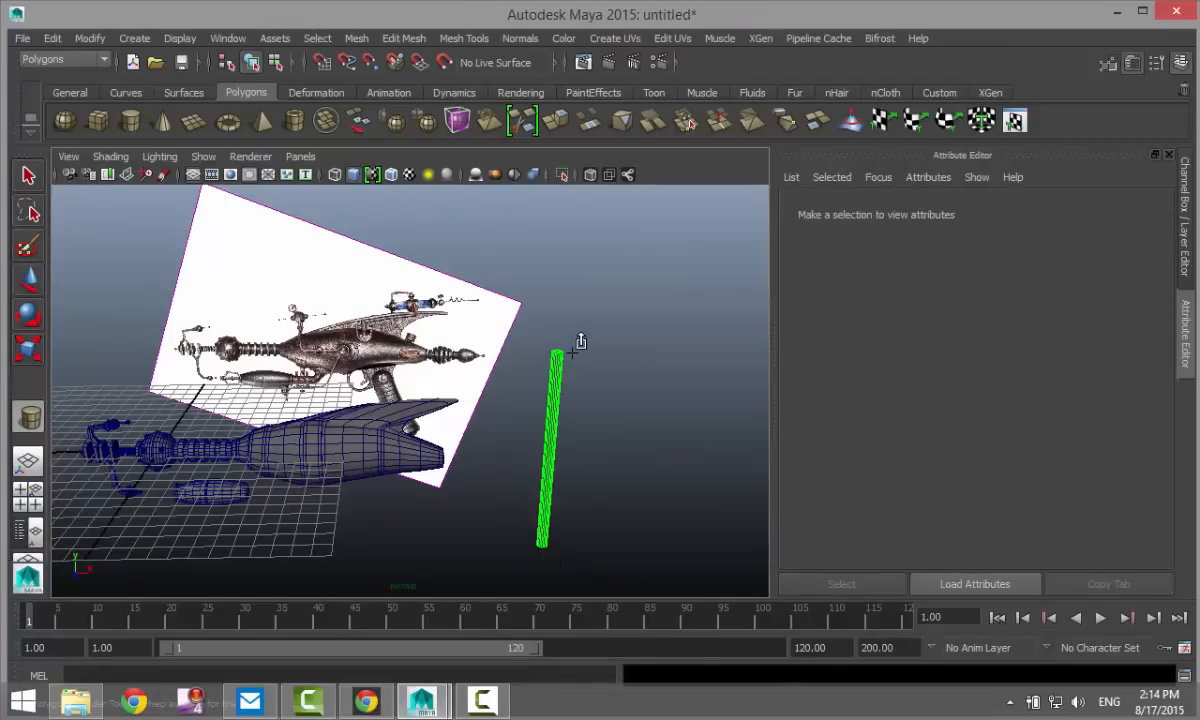
key(e)
drag(600, 415, 643, 395)
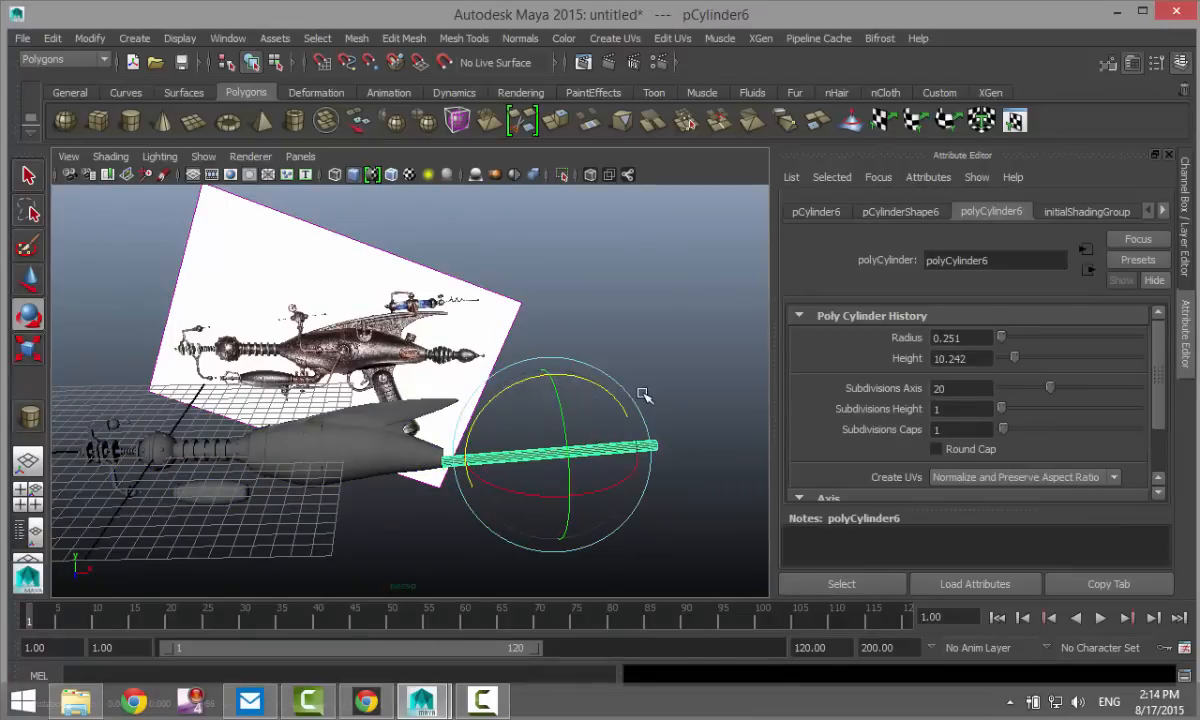
click(805, 213)
double_click(1095, 358)
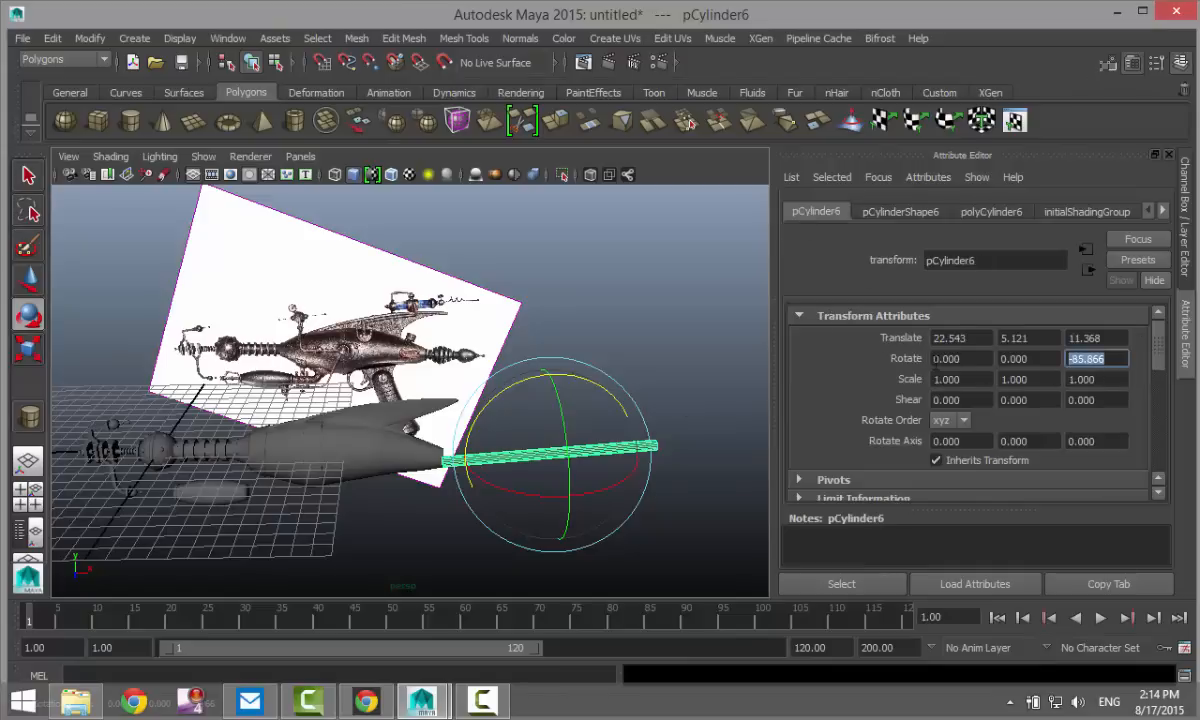
text(-90)
key(Return)
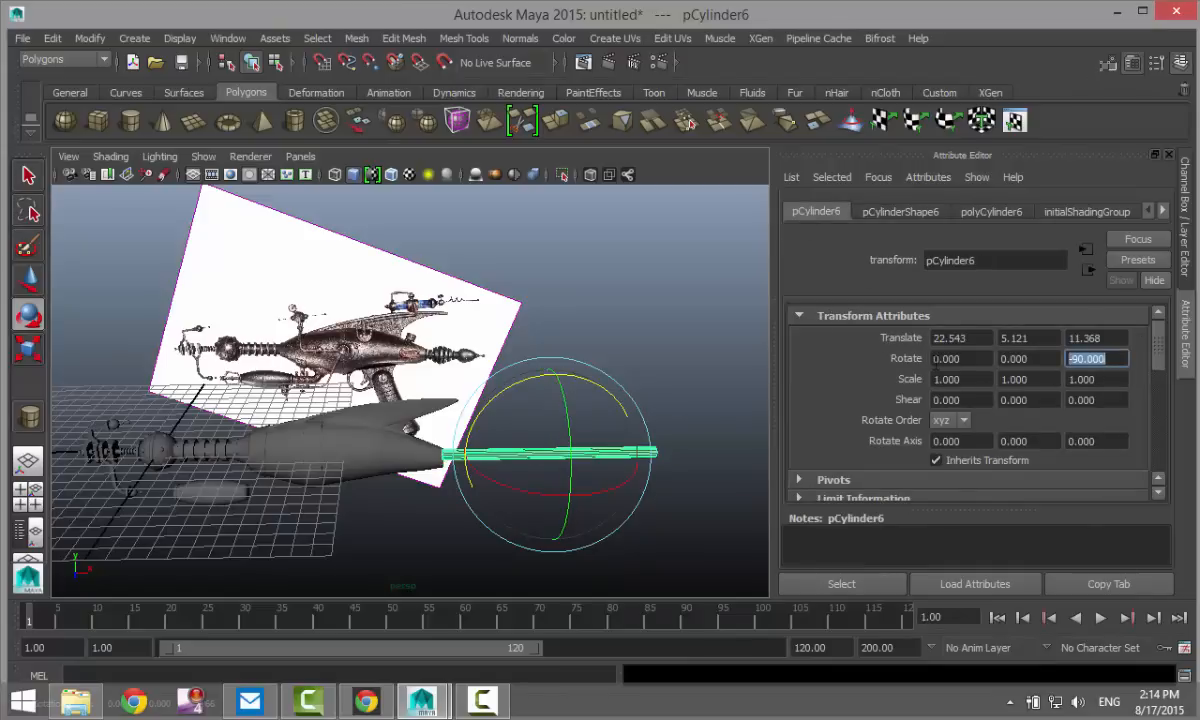
- Set the new cylinder's X, Y and Z translation to 0
double_click(962, 338)
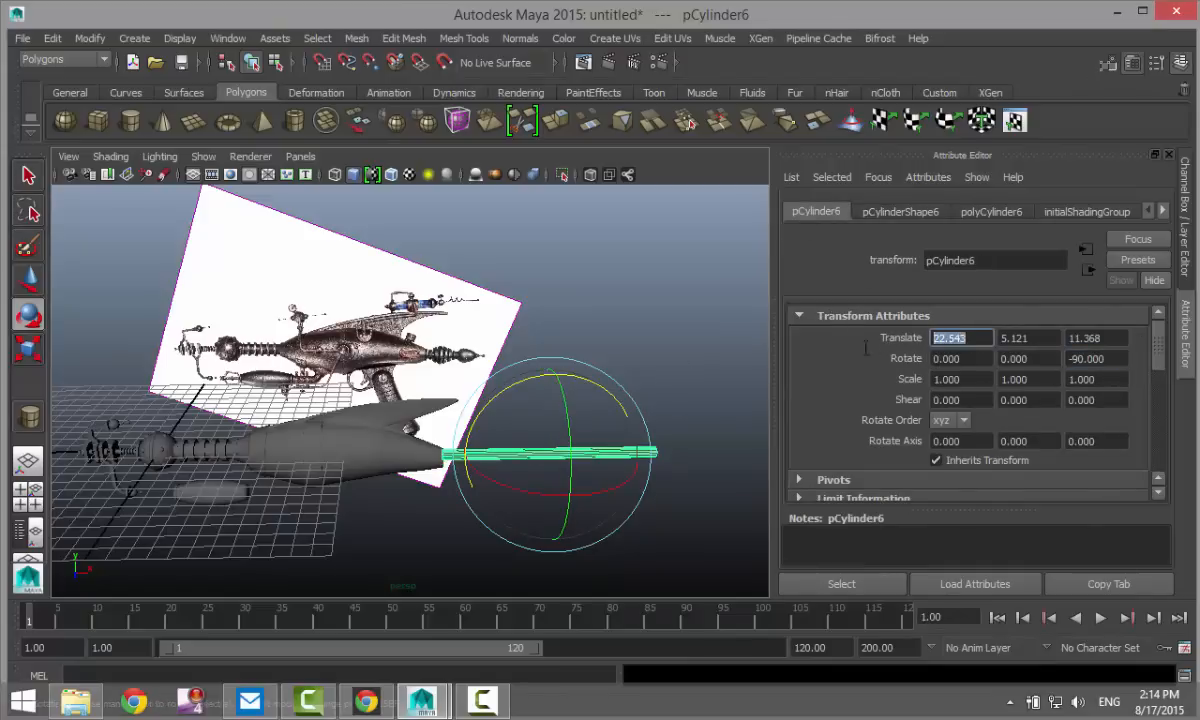
text(0)
click(1043, 338)
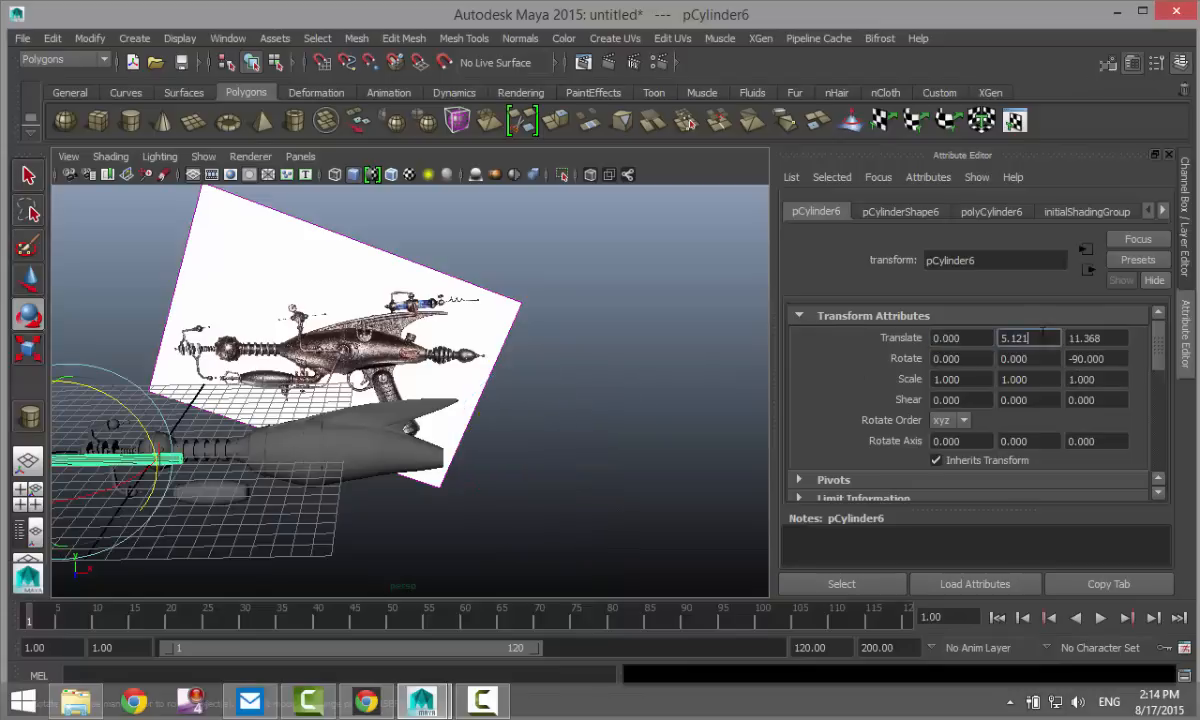
text(0)
key(Tab)
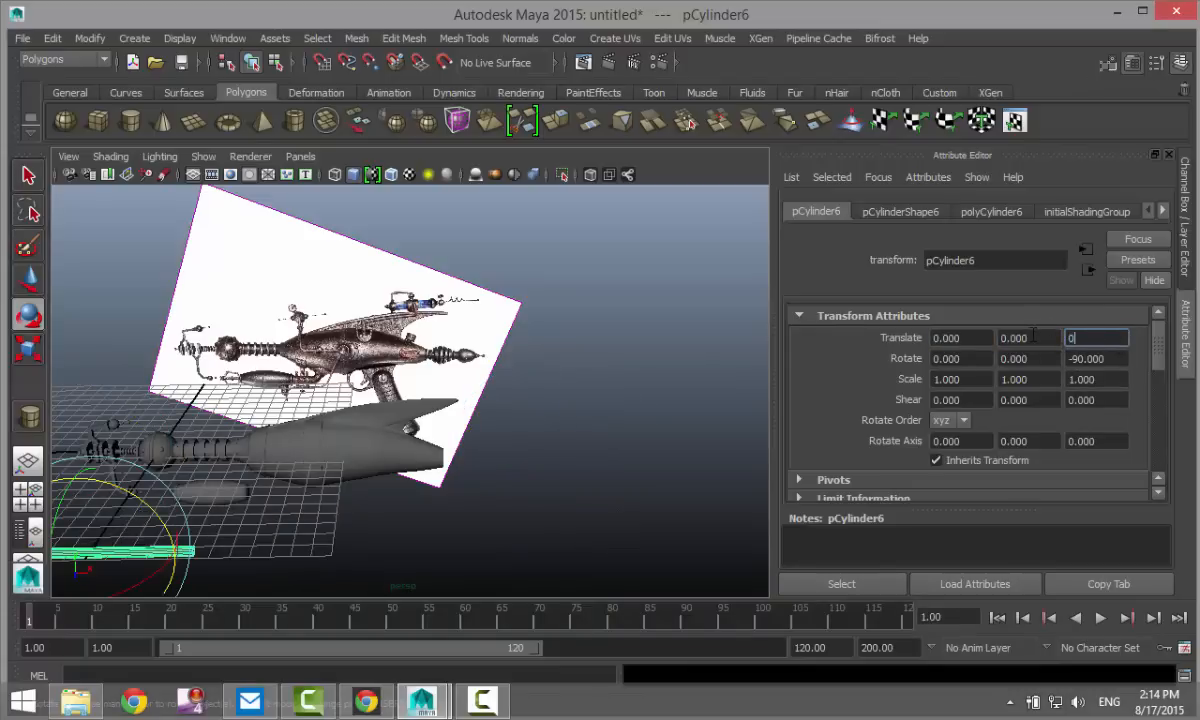
text(0)
click(1033, 338)
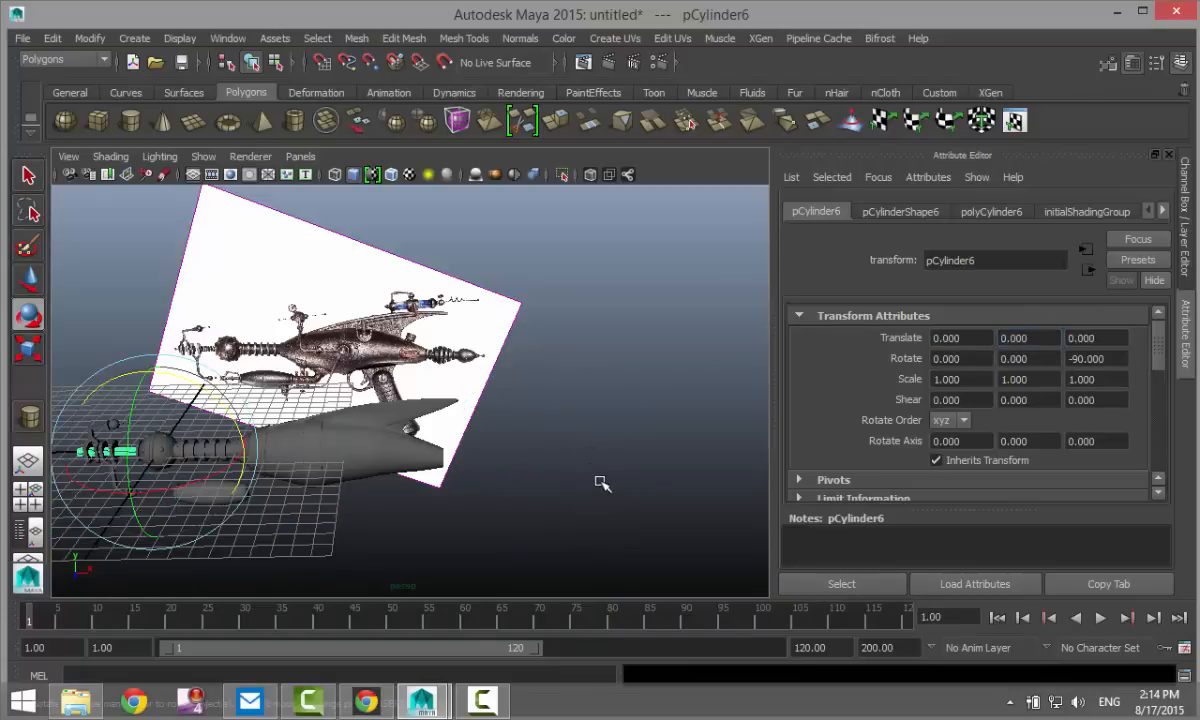
- Move the cylinder behind the gun body to about 20.9 in X and -0.82 in Y, in line with the reference tail
click(600, 485)
click(120, 450)
key(w)
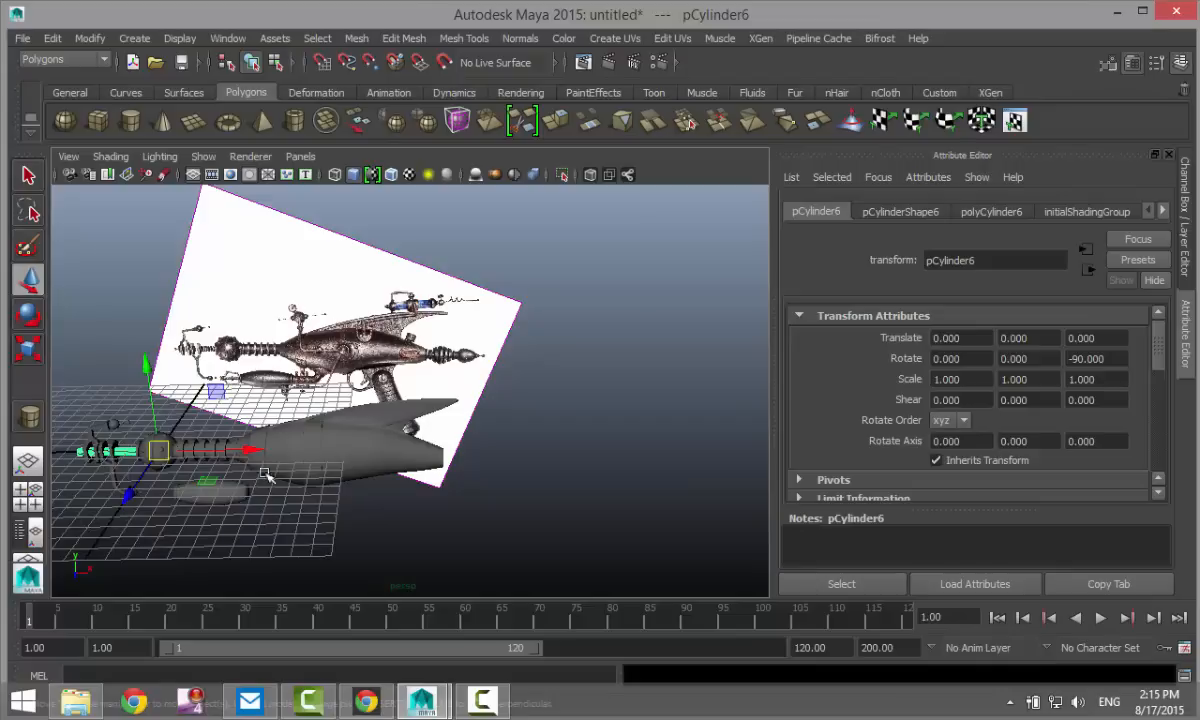
drag(258, 452, 575, 485)
click(28, 490)
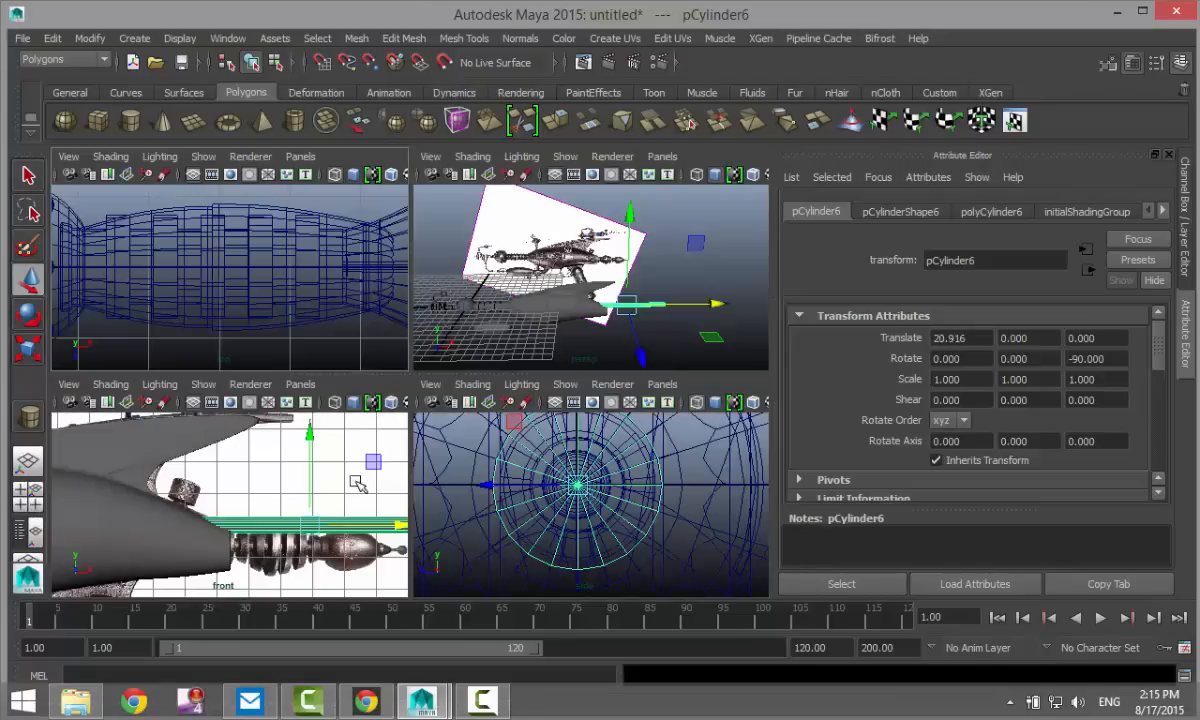
key(space)
alt+middle_drag(379, 500, 327, 449)
drag(522, 288, 547, 339)
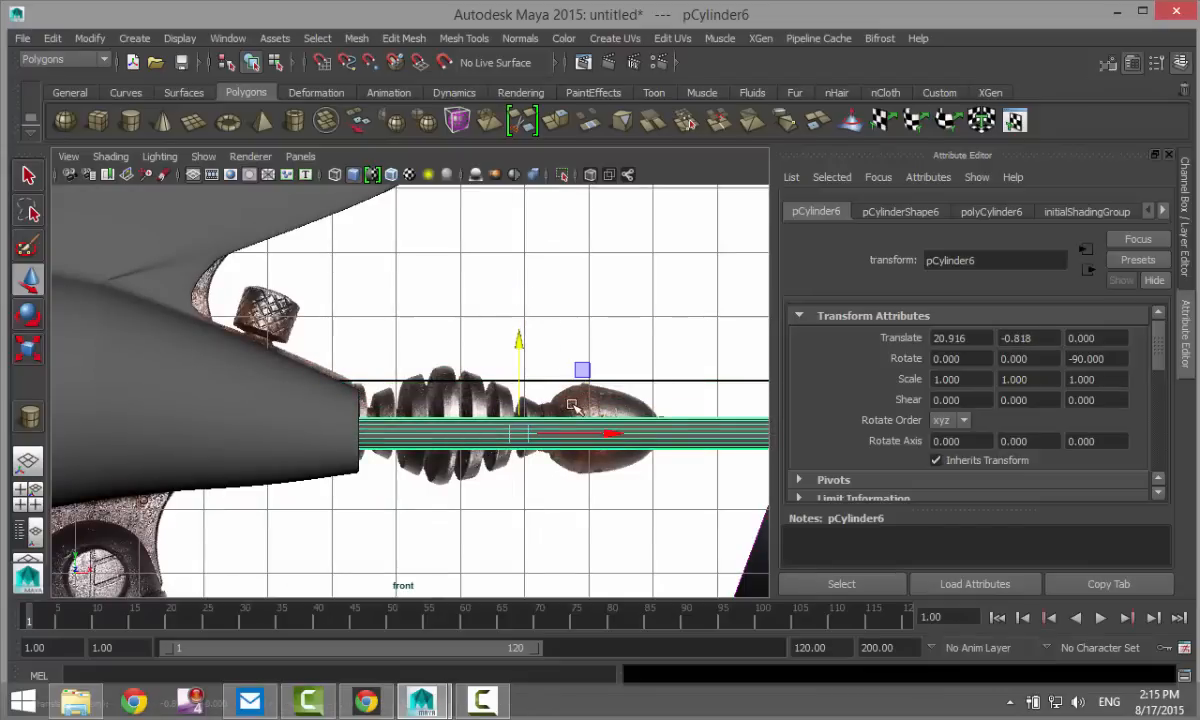
- Scale the tail cylinder to about 0.26 in thickness and 0.54 in length, and shift it to about 21.1 in X
key(r)
drag(519, 433, 272, 432)
drag(603, 436, 692, 453)
key(w)
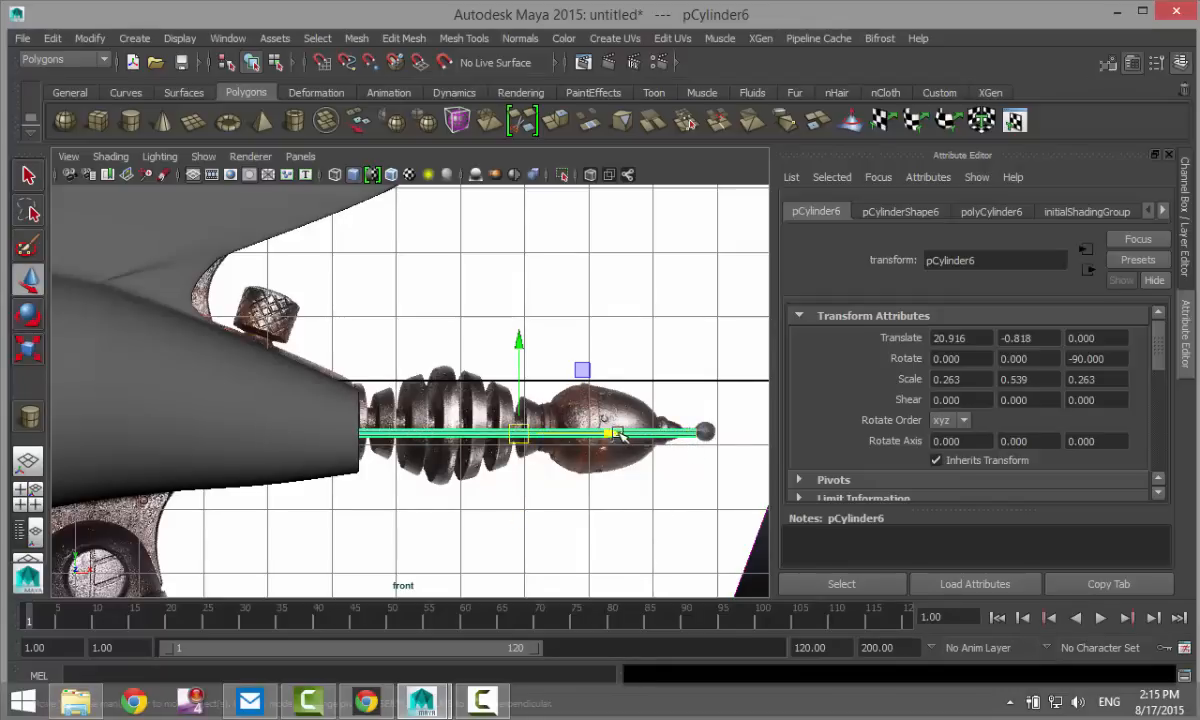
mouse_move(616, 430)
mouse_down()
mouse_move(648, 437)
mouse_move(627, 437)
mouse_up()
scroll(490, 510, up, 4)
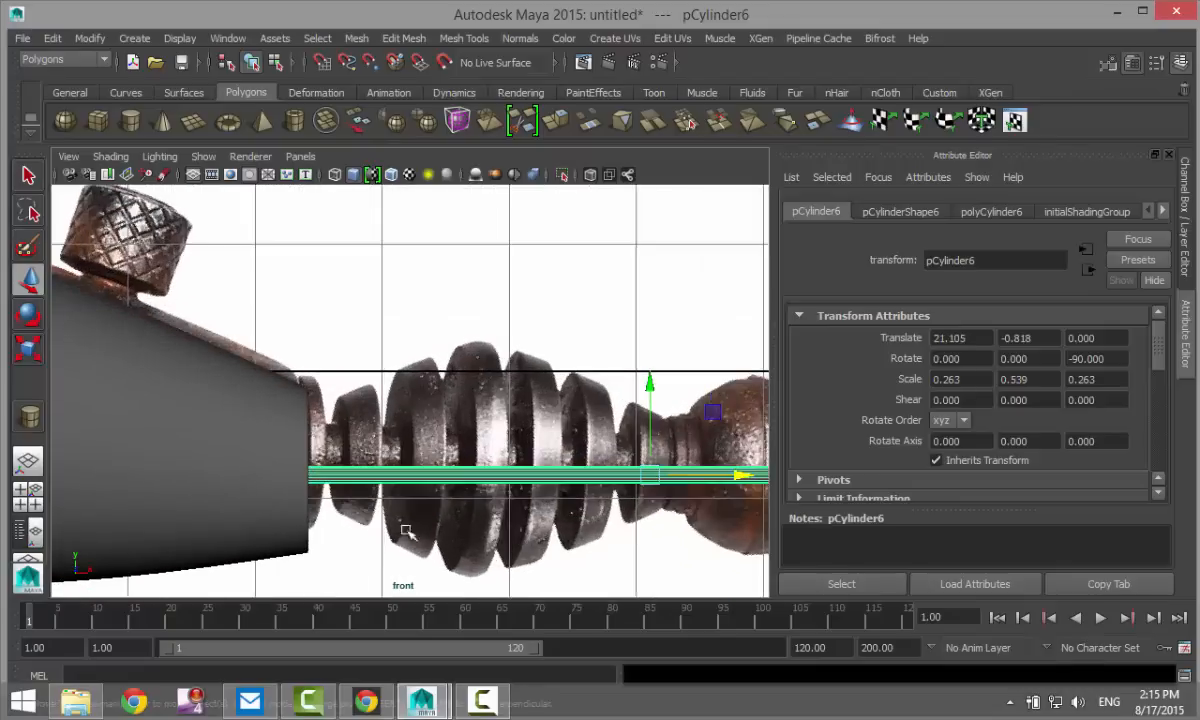
scroll(430, 460, up, 5)
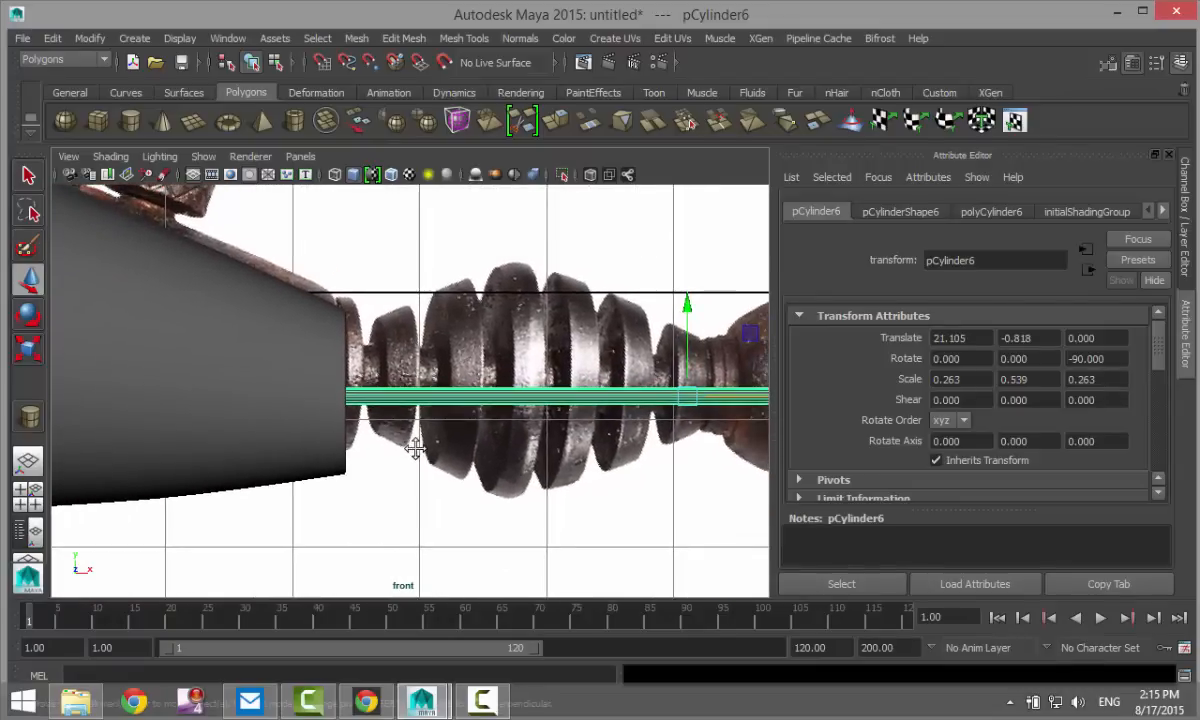
- Insert edge loops around the tail cylinder to match the edges of the first three reference ribs behind the gun body
scroll(418, 448, up, 3)
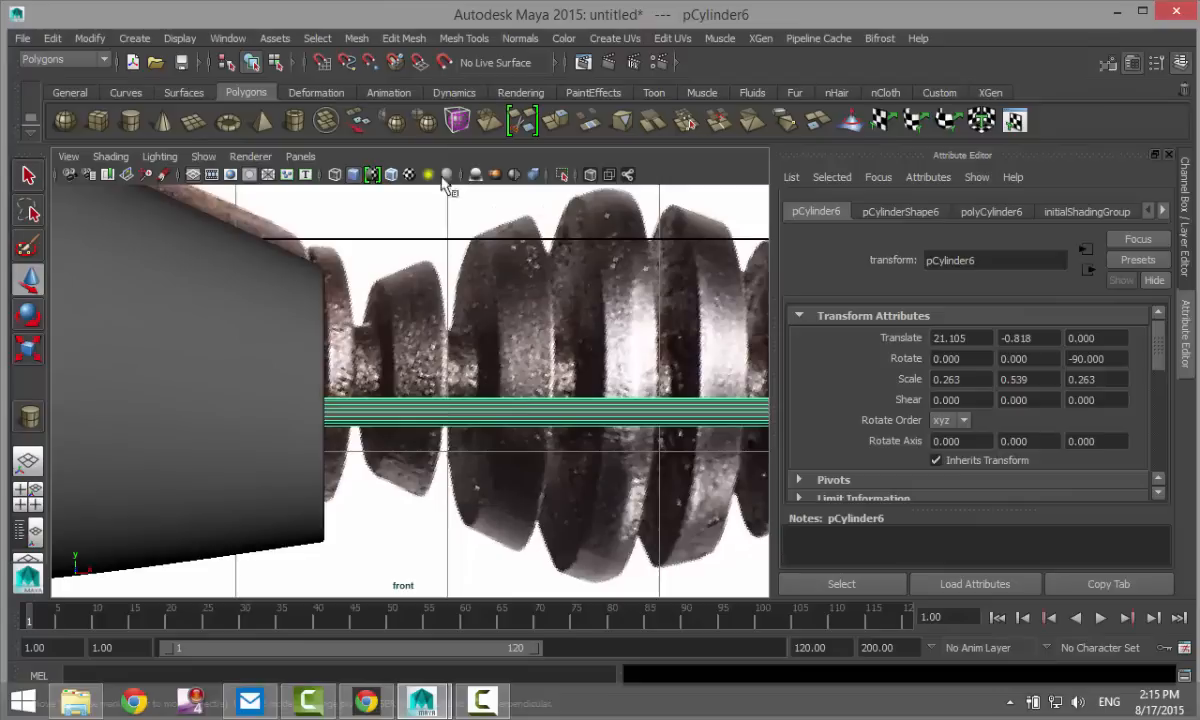
click(463, 38)
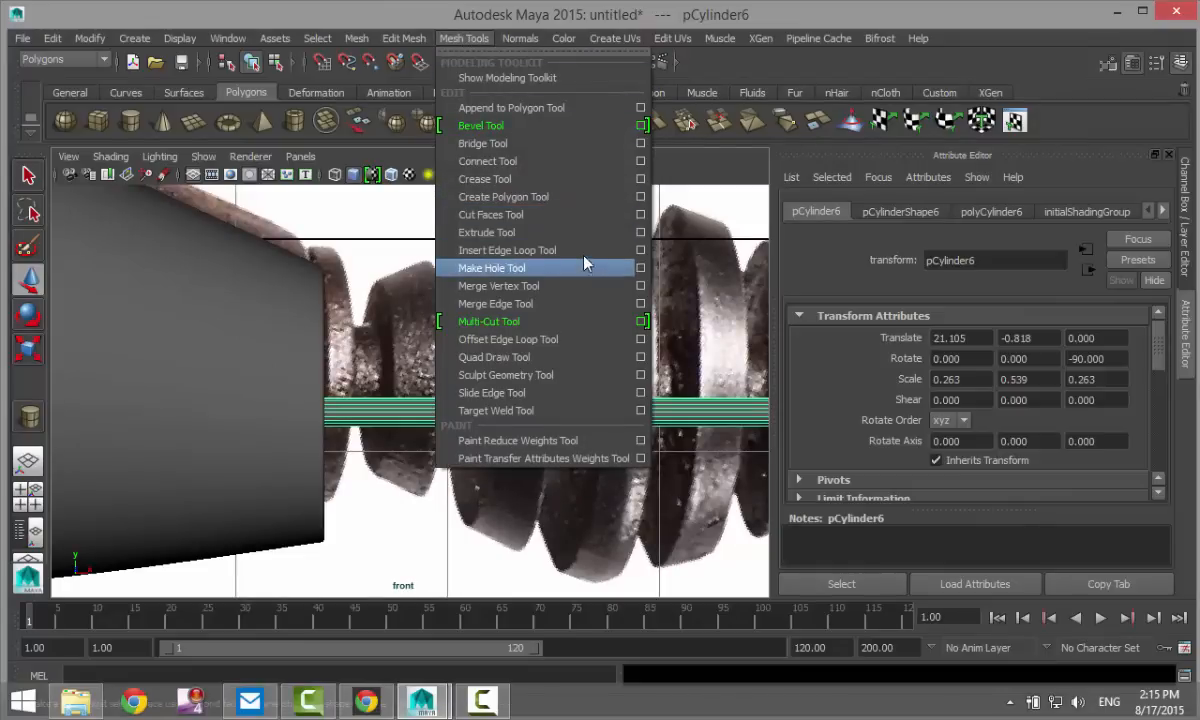
click(556, 269)
click(344, 406)
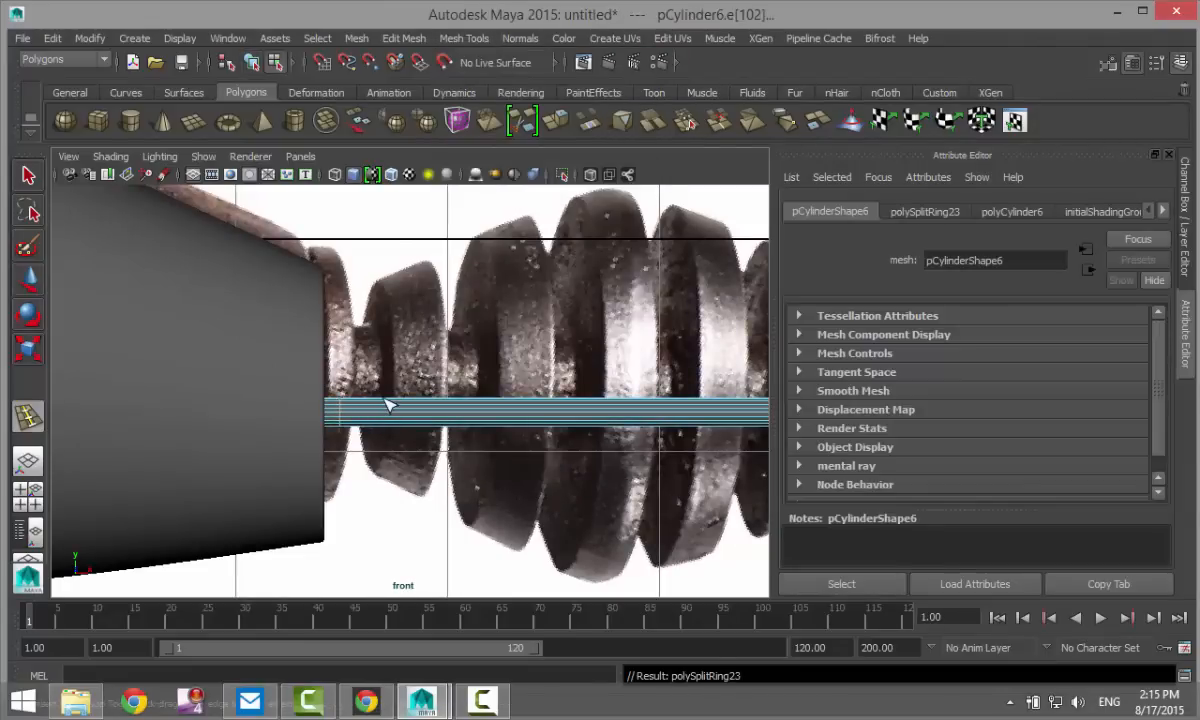
drag(384, 400, 556, 405)
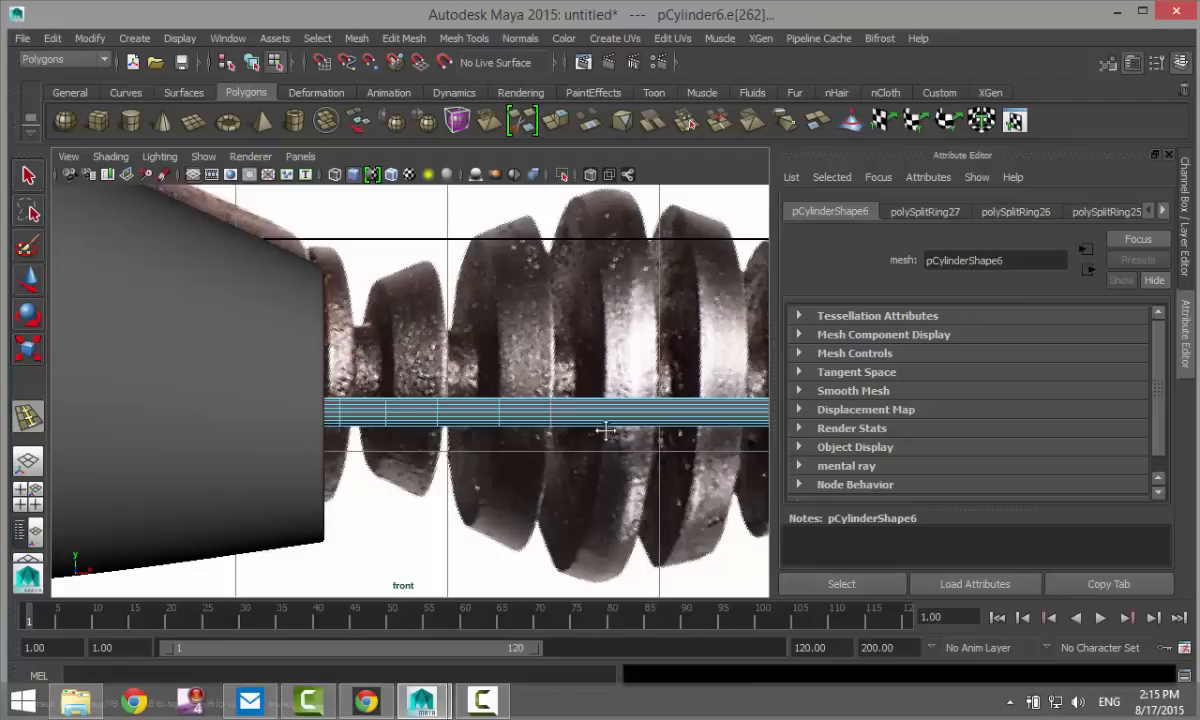
- Insert further edge loops along the tail cylinder for the remaining ribs, ending at the neck before the bulb
alt+middle_drag(613, 437, 400, 445)
drag(392, 425, 537, 428)
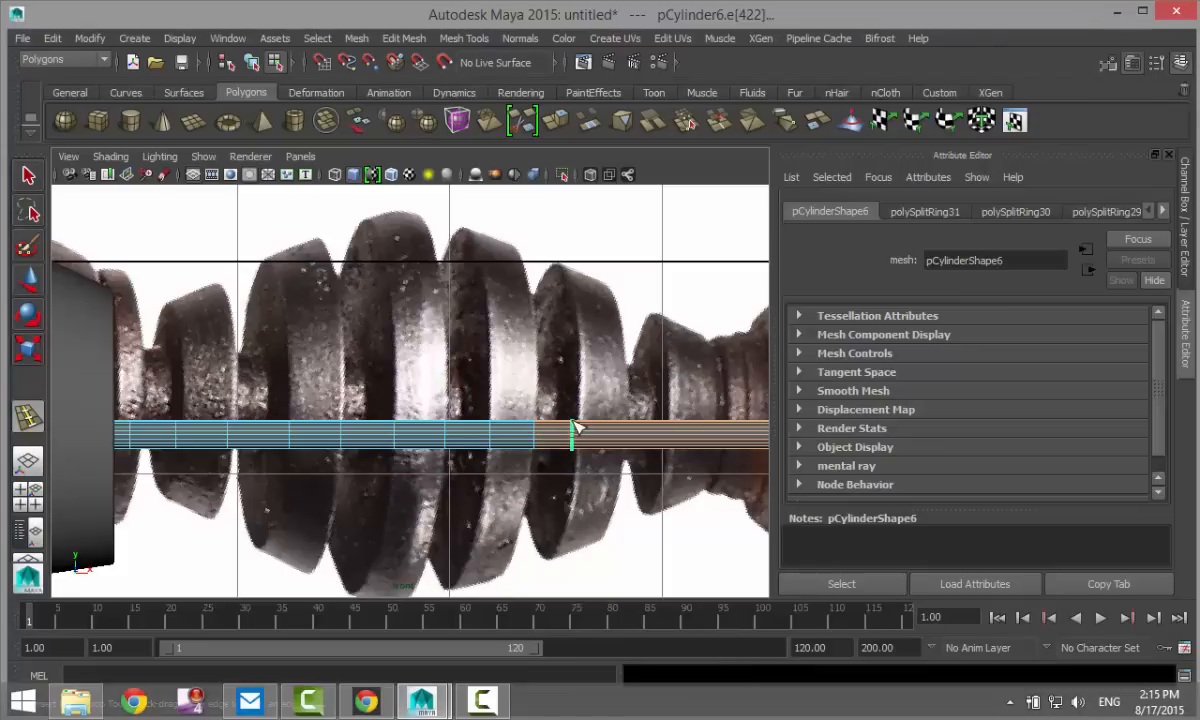
click(580, 428)
click(632, 430)
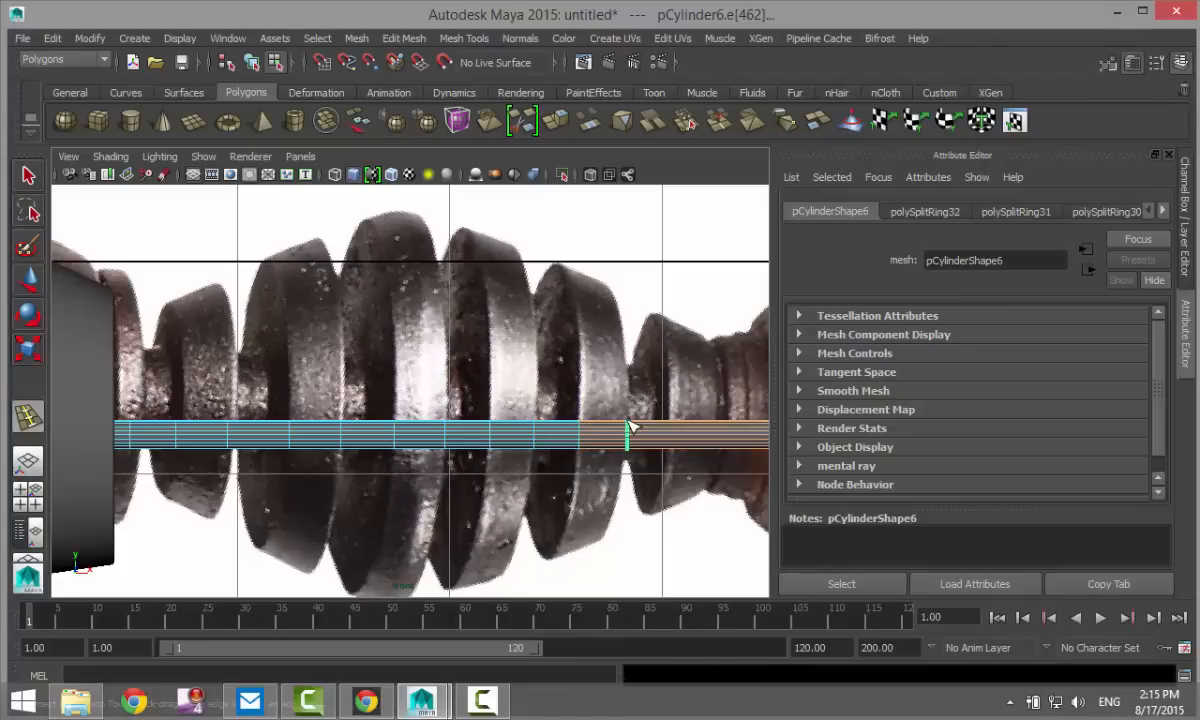
alt+middle_drag(632, 430, 404, 450)
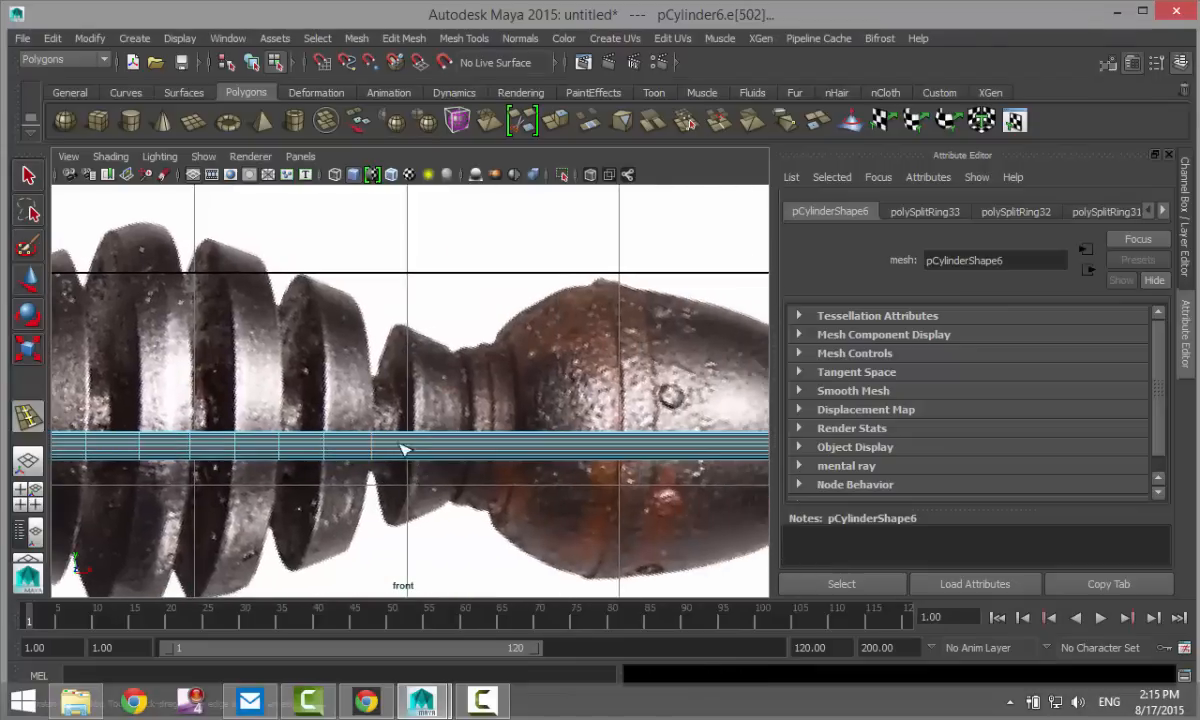
click(411, 440)
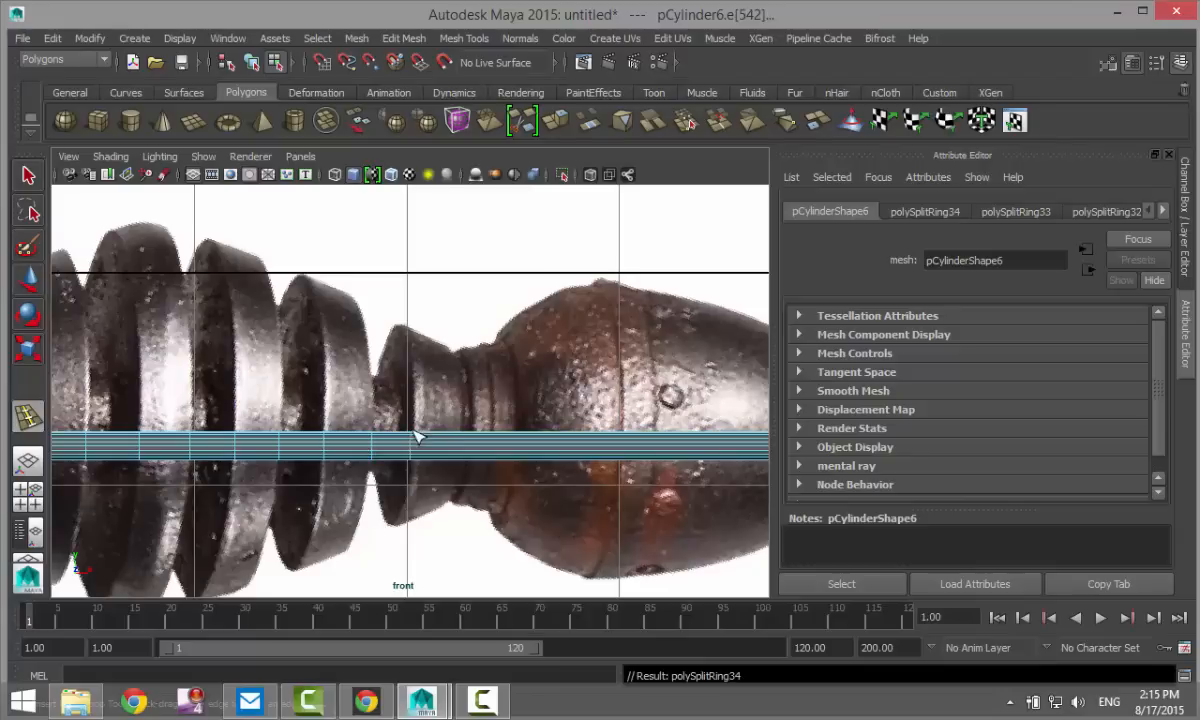
click(465, 440)
- Select alternate face bands of the tail cylinder at the rib positions and try to extrude them
scroll(350, 481, down, 9)
scroll(345, 483, up, 5)
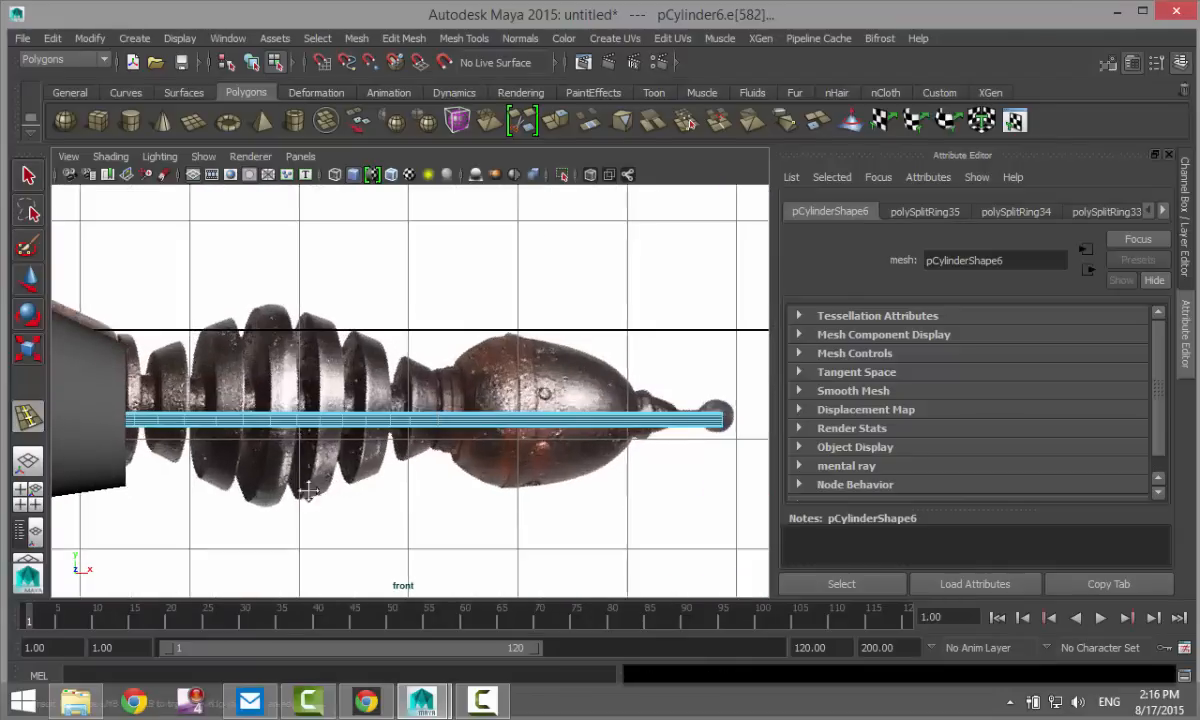
alt+middle_drag(306, 488, 505, 475)
scroll(505, 475, up, 4)
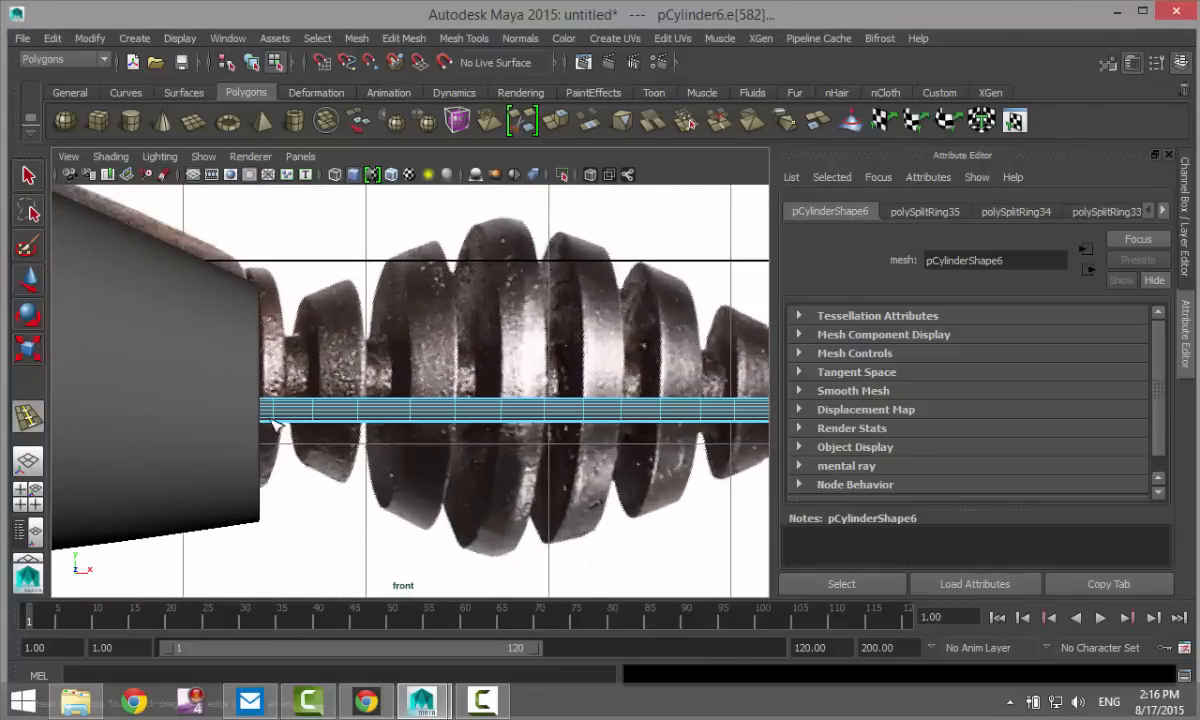
right_drag(270, 418, 258, 308)
drag(246, 359, 267, 432)
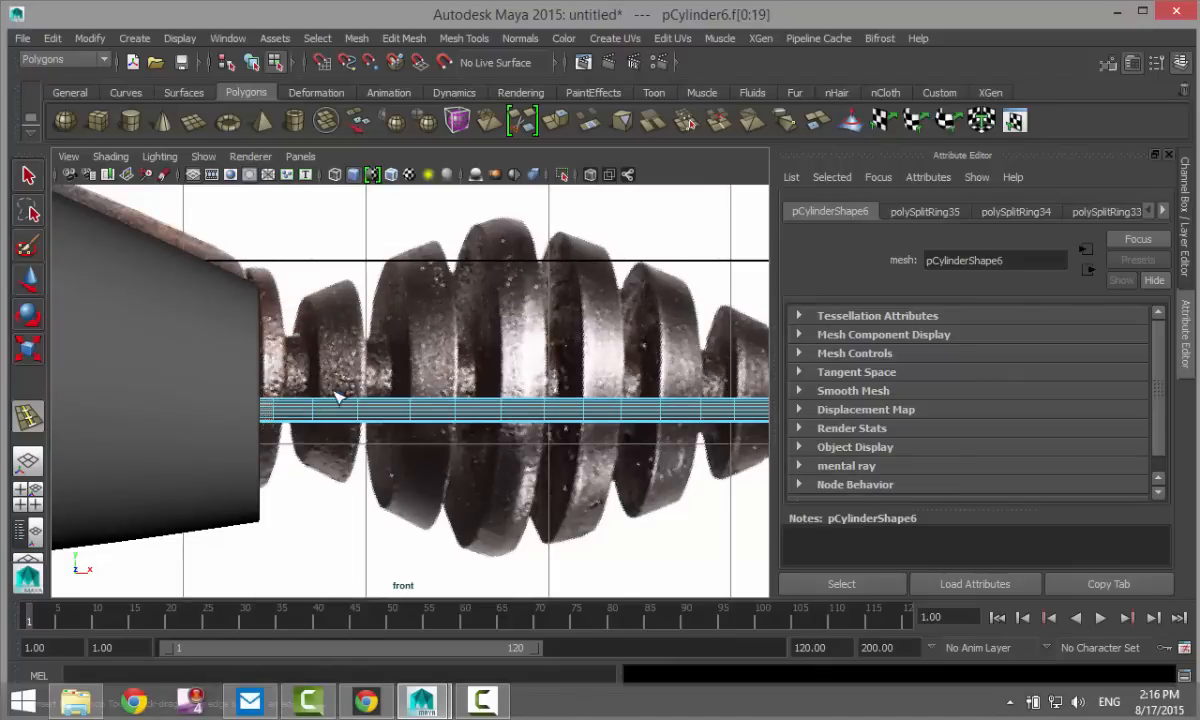
shift+drag(310, 358, 345, 443)
shift+drag(420, 376, 441, 439)
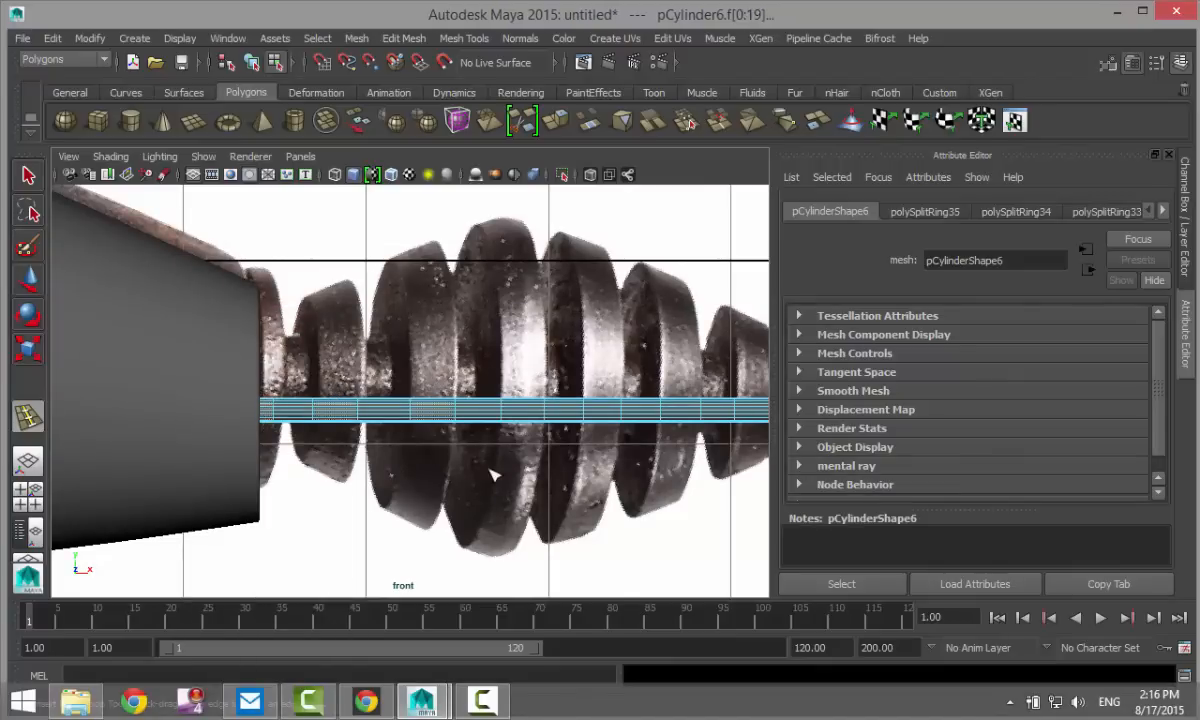
shift+drag(518, 382, 537, 474)
shift+drag(600, 383, 614, 479)
shift+drag(677, 384, 690, 473)
alt+middle_drag(693, 522, 439, 522)
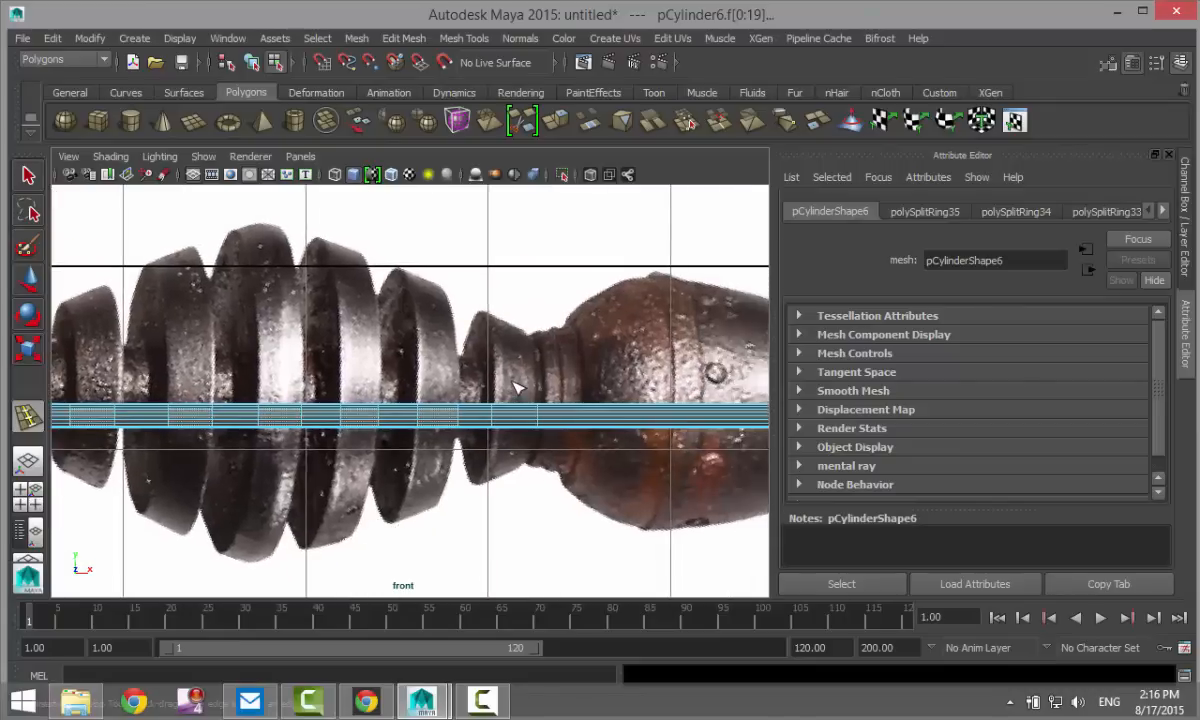
click(404, 40)
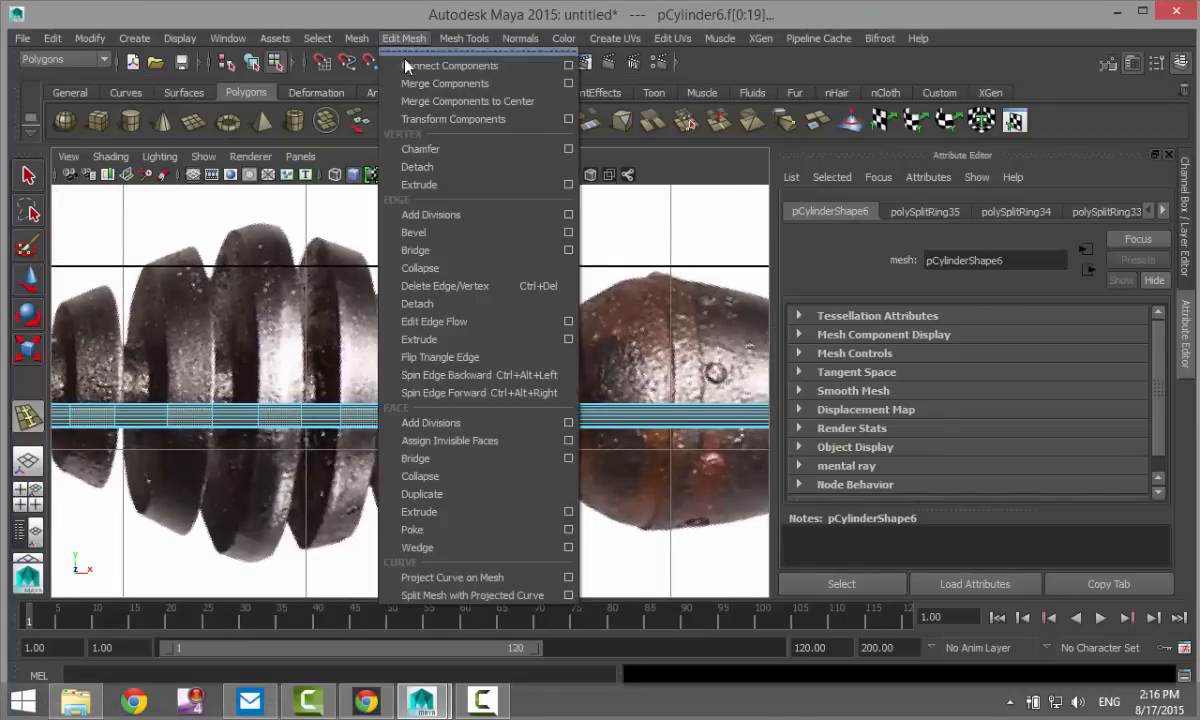
click(448, 511)
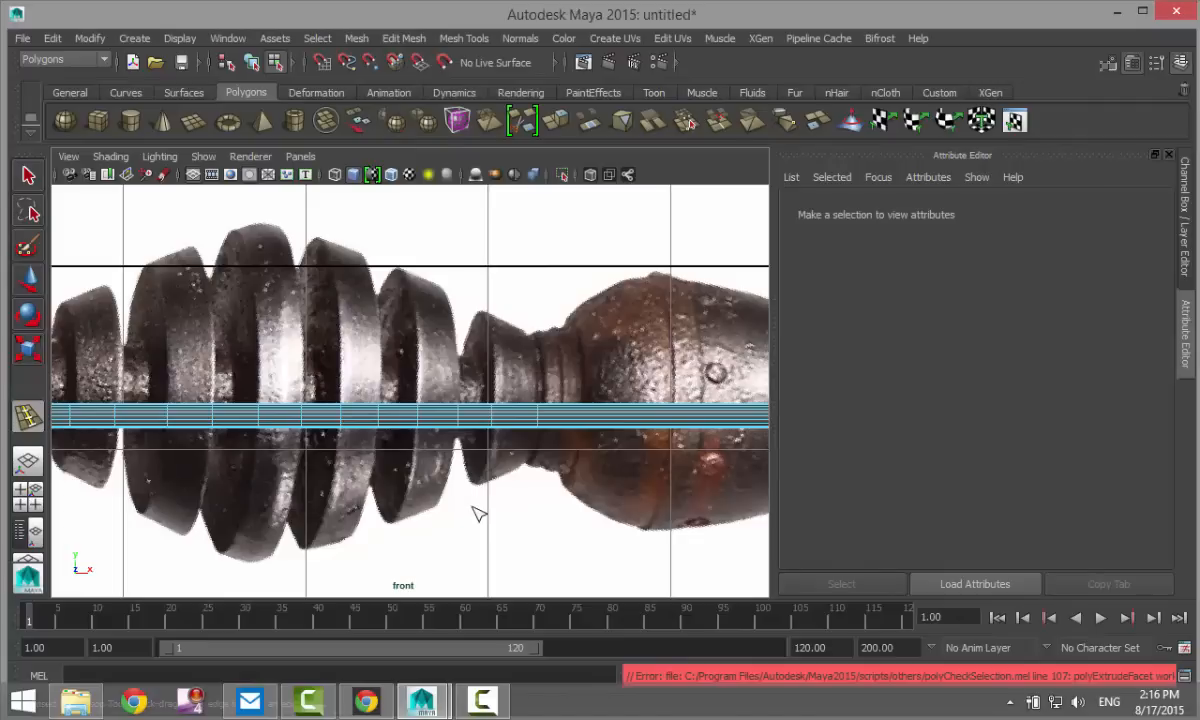
- Undo the face extrusion and try the Extrude command on the cylinder's faces again
key(ctrl+z)
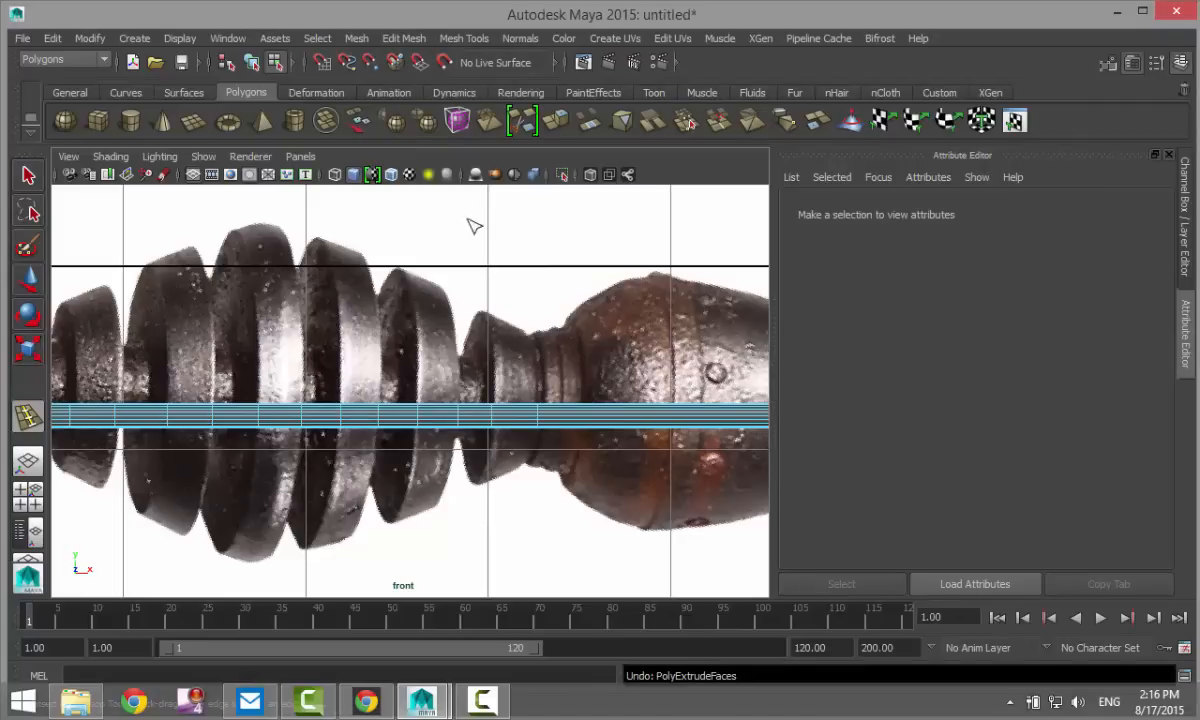
click(404, 39)
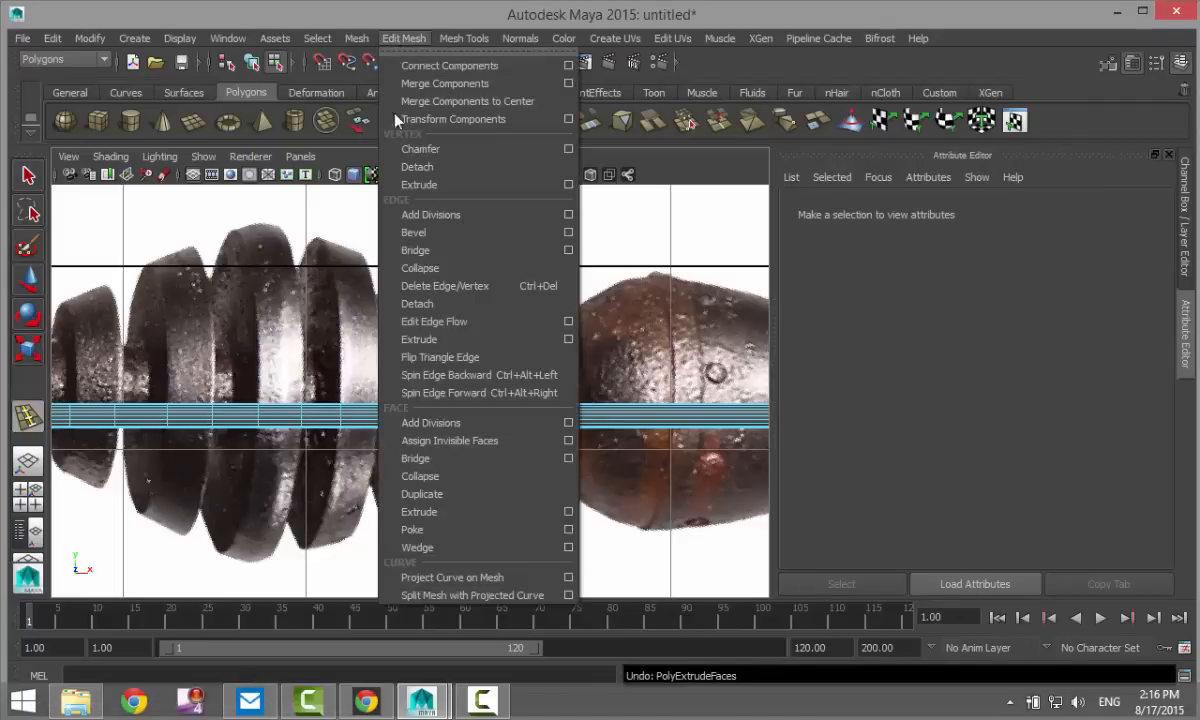
click(440, 512)
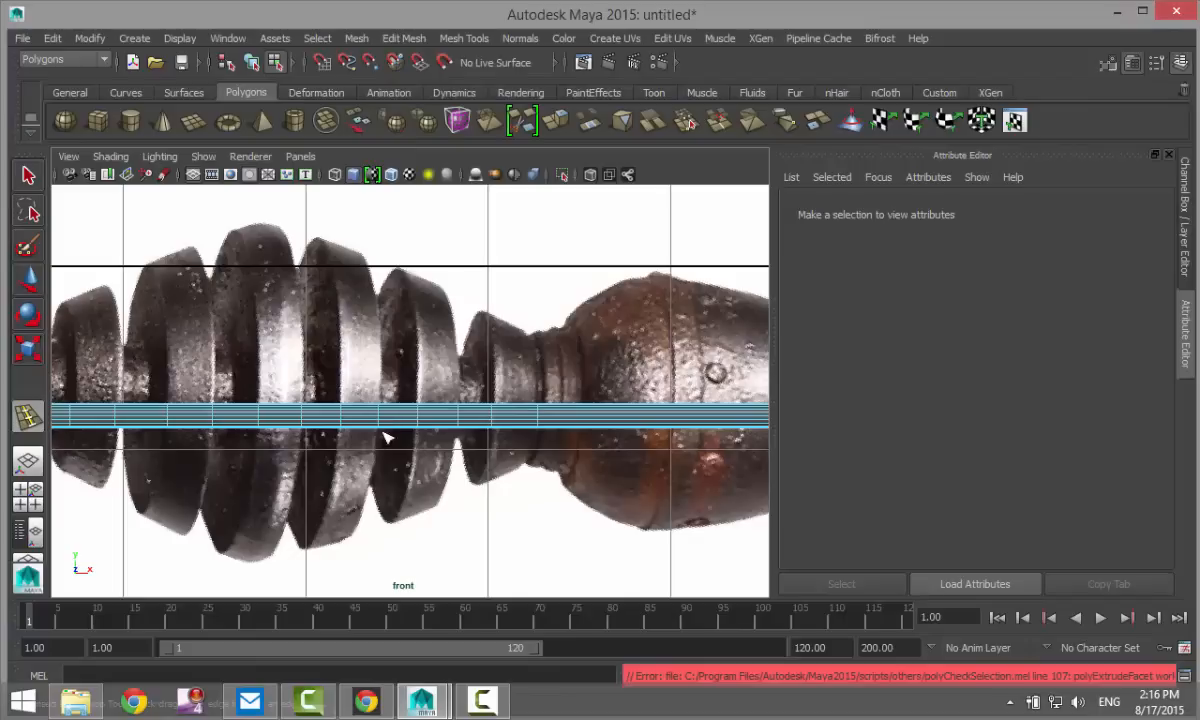
- Undo the extrusion attempt and the face selections, back to the cylinder with only its edge loops
key(ctrl+z)
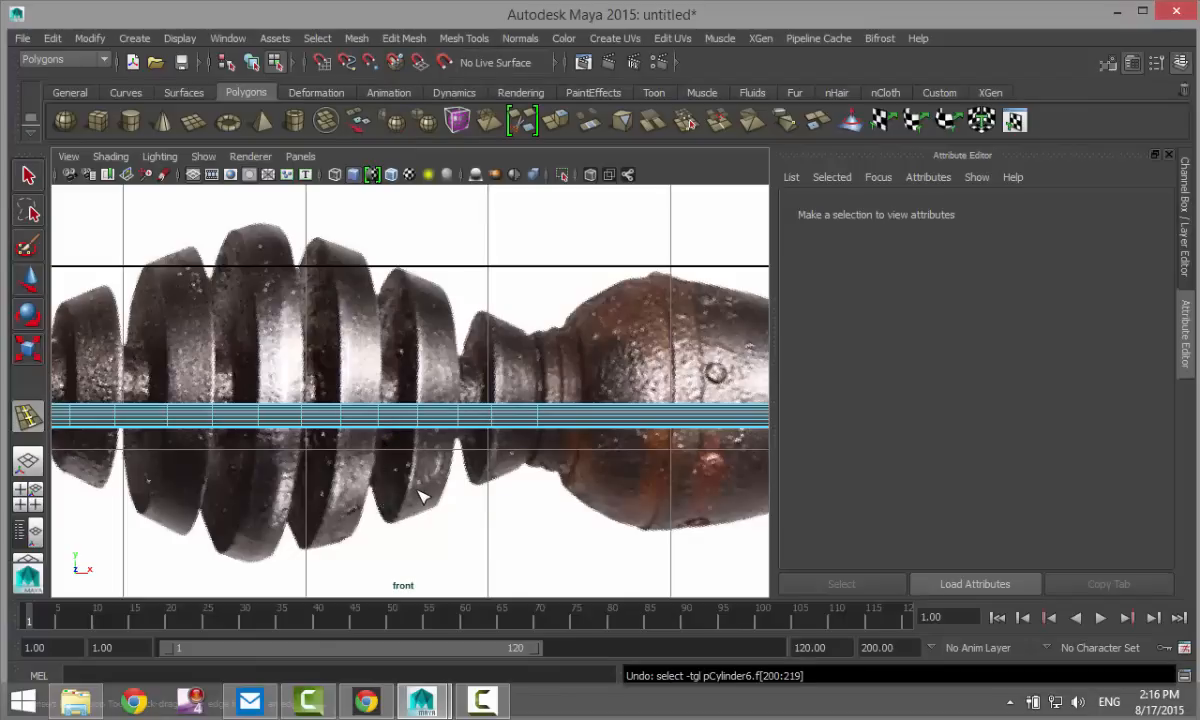
key(ctrl+z)
key(ctrl+z)
key(ctrl+z)
key(ctrl+z)
key(ctrl+z)
key(ctrl+z)
key(ctrl+z)
key(ctrl+z)
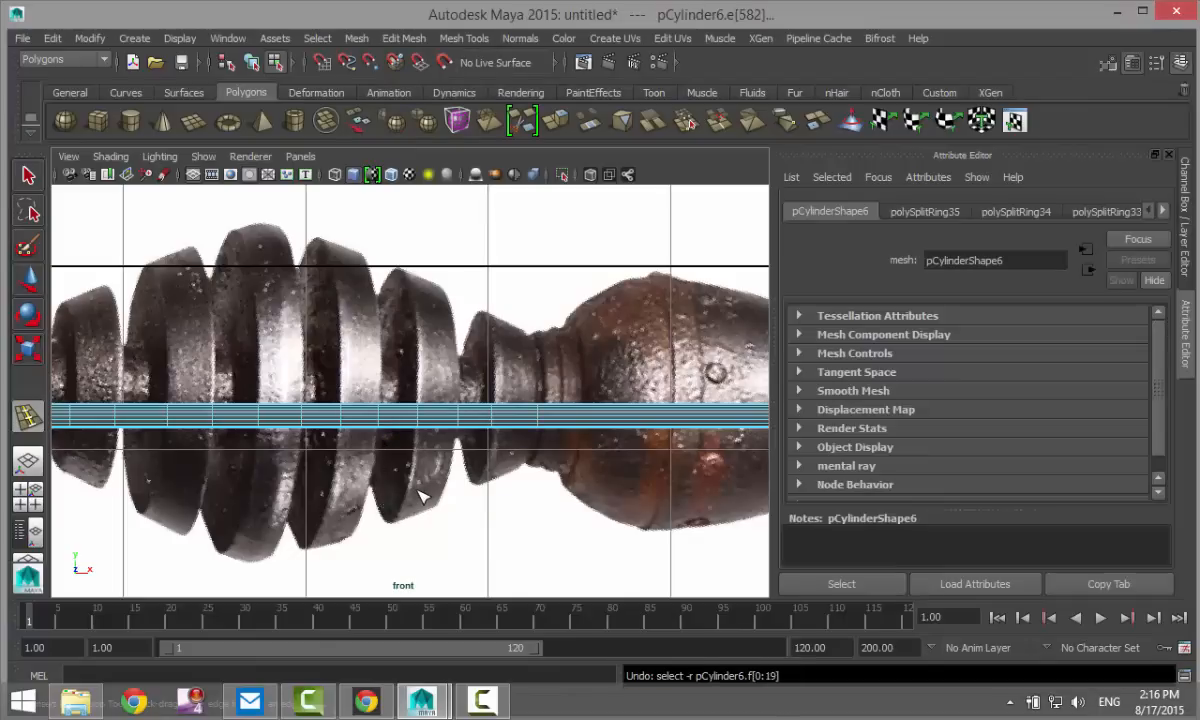
key(ctrl+z)
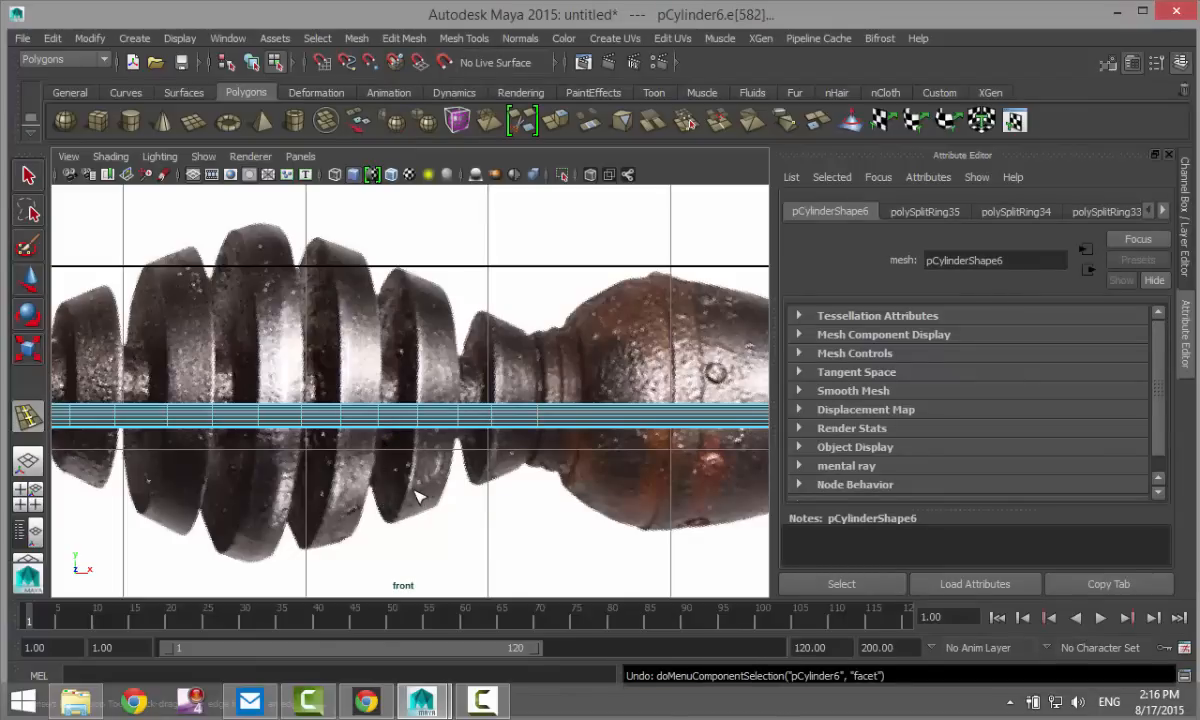
- Reselect the rib face bands from the gun body to the last rib before the bulb, and try to extrude them
scroll(416, 498, down, 8)
scroll(408, 502, up, 5)
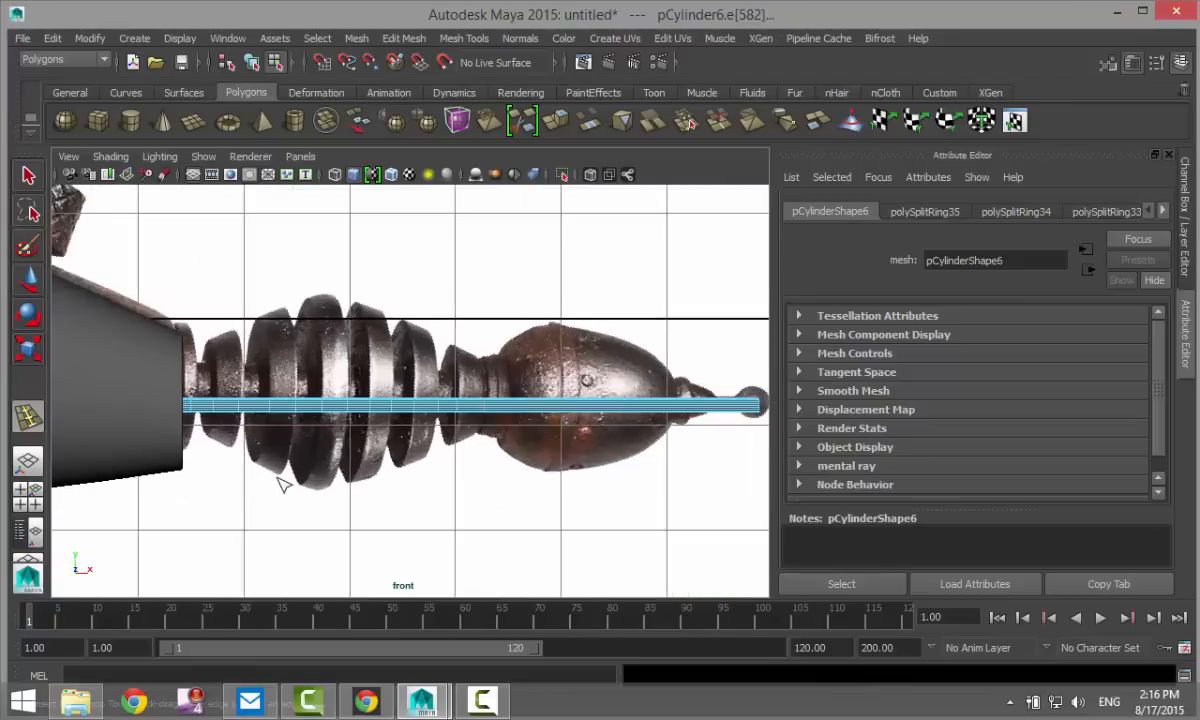
scroll(282, 485, up, 6)
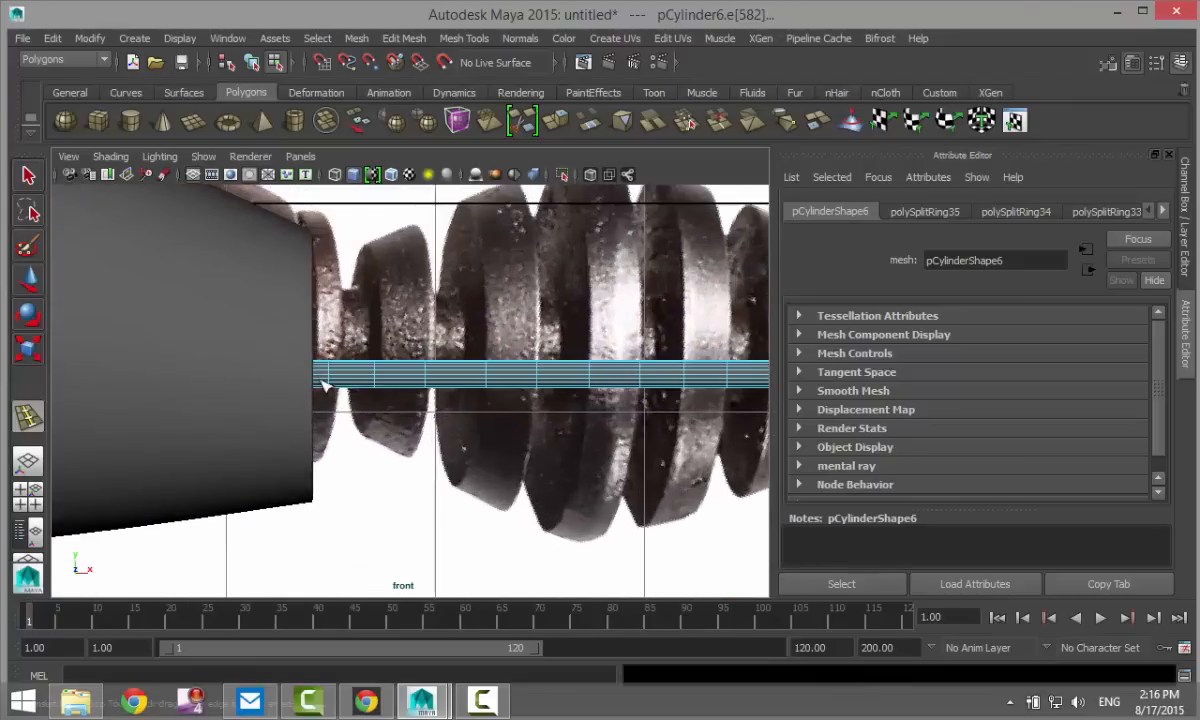
right_drag(321, 380, 316, 300)
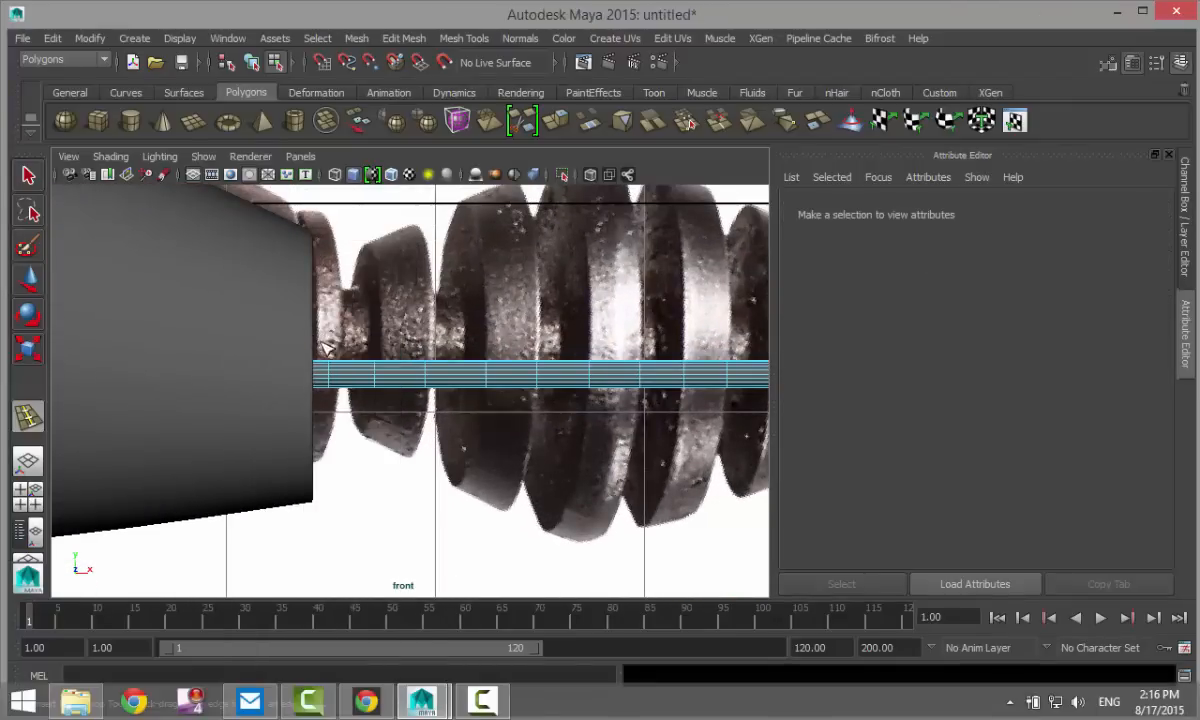
drag(299, 341, 321, 411)
shift+drag(405, 345, 415, 452)
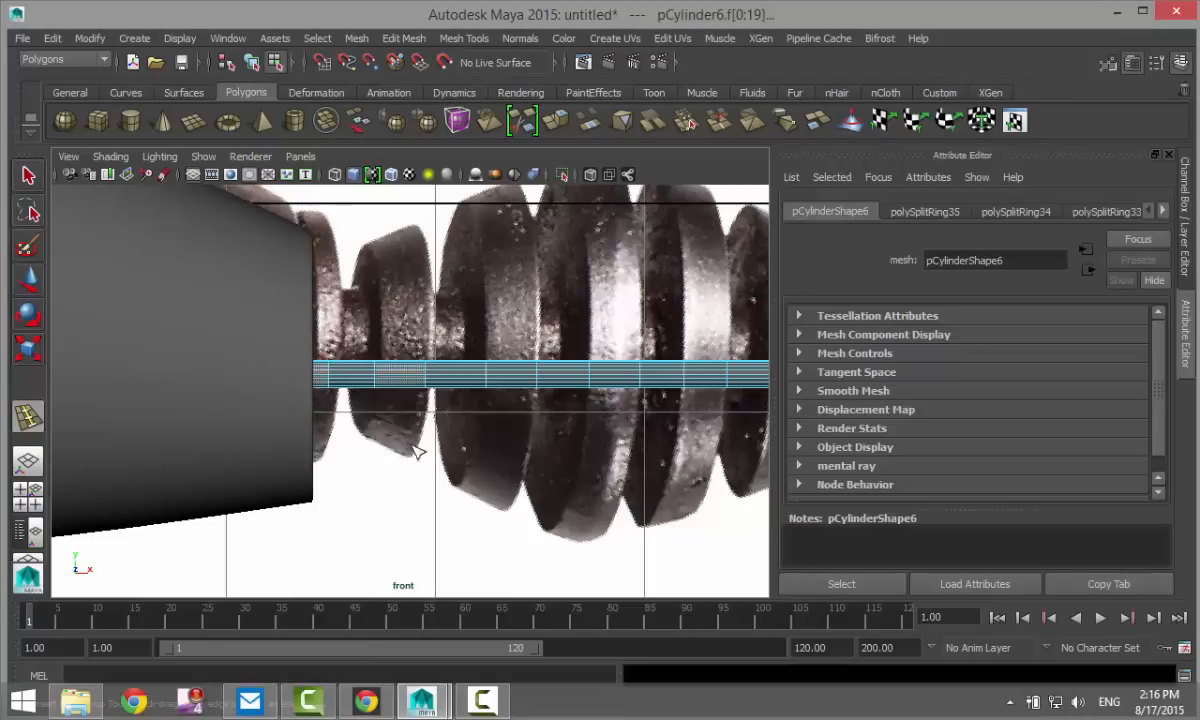
shift+drag(505, 335, 515, 412)
shift+drag(606, 350, 616, 430)
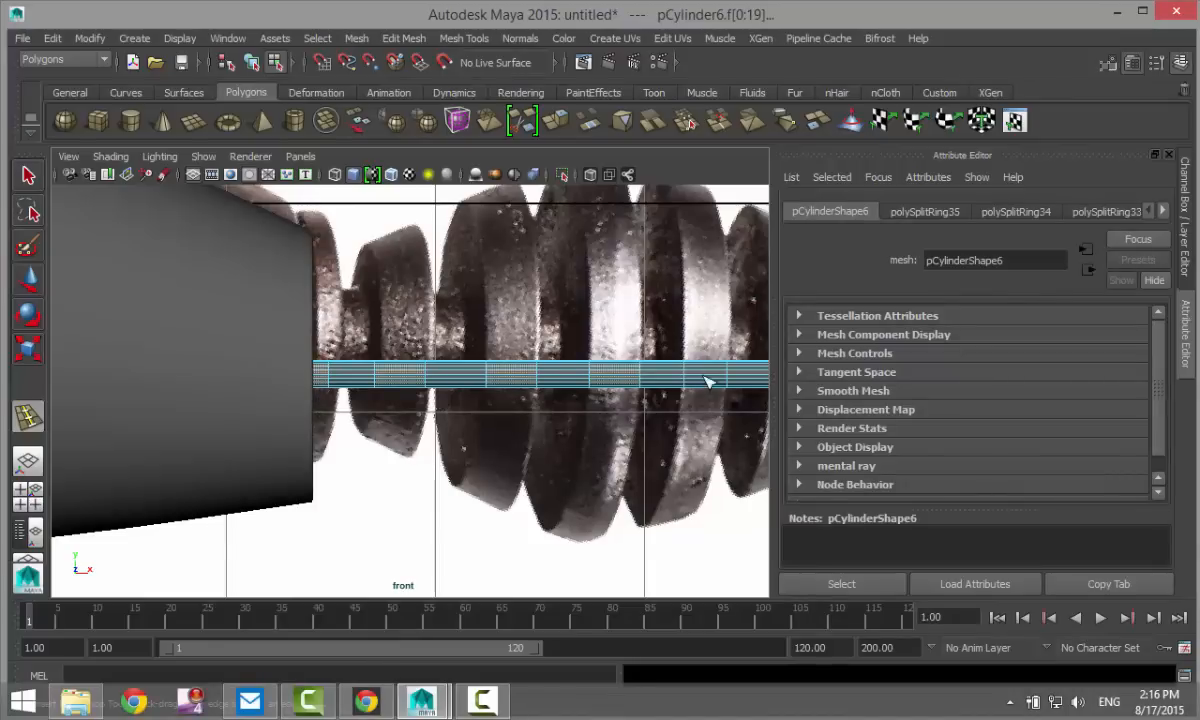
shift+drag(702, 345, 707, 432)
alt+middle_drag(708, 437, 392, 437)
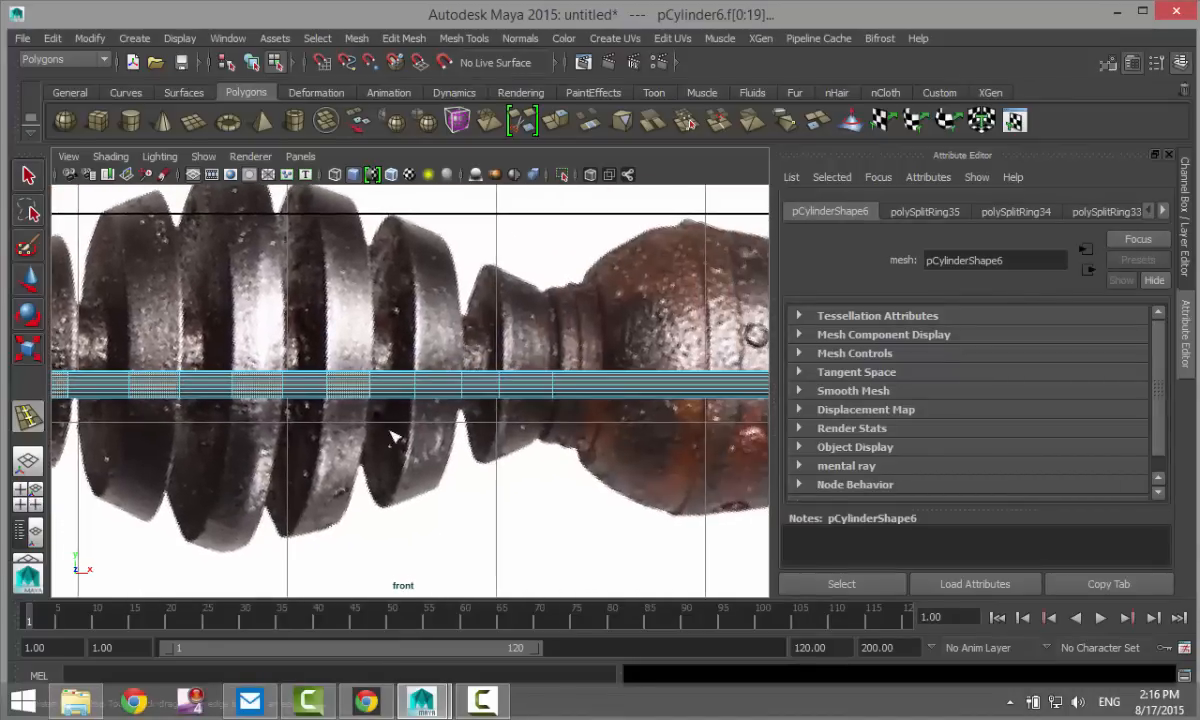
shift+drag(437, 362, 444, 454)
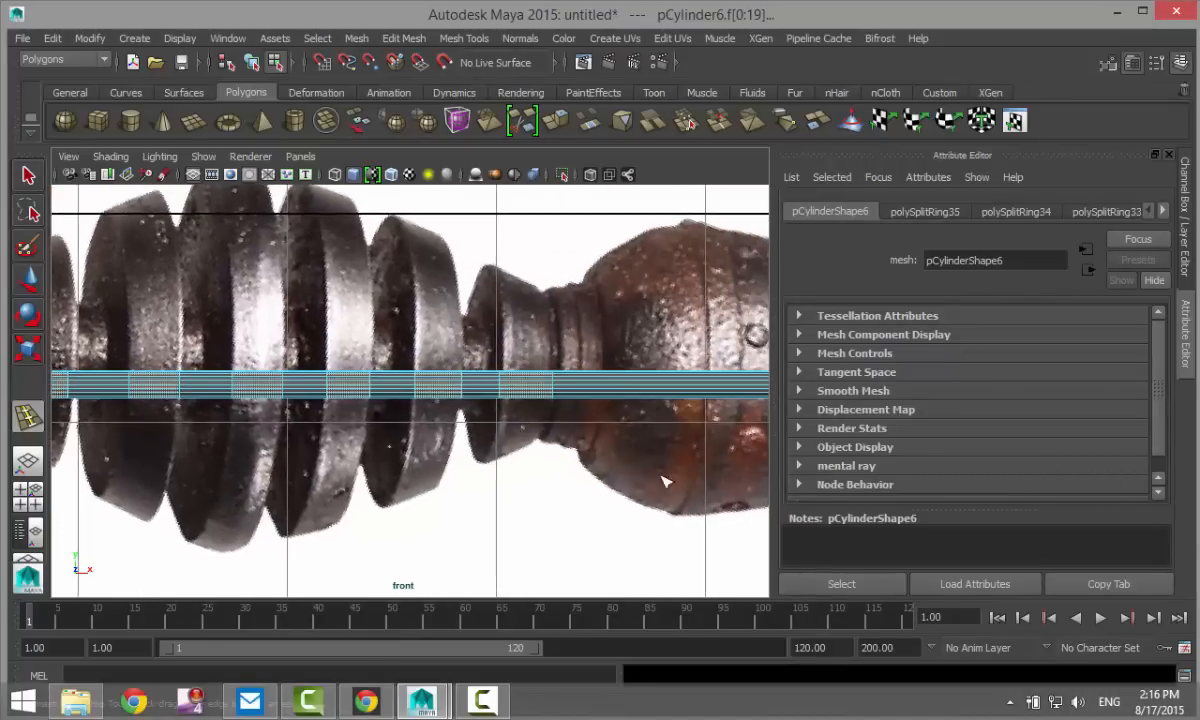
click(404, 38)
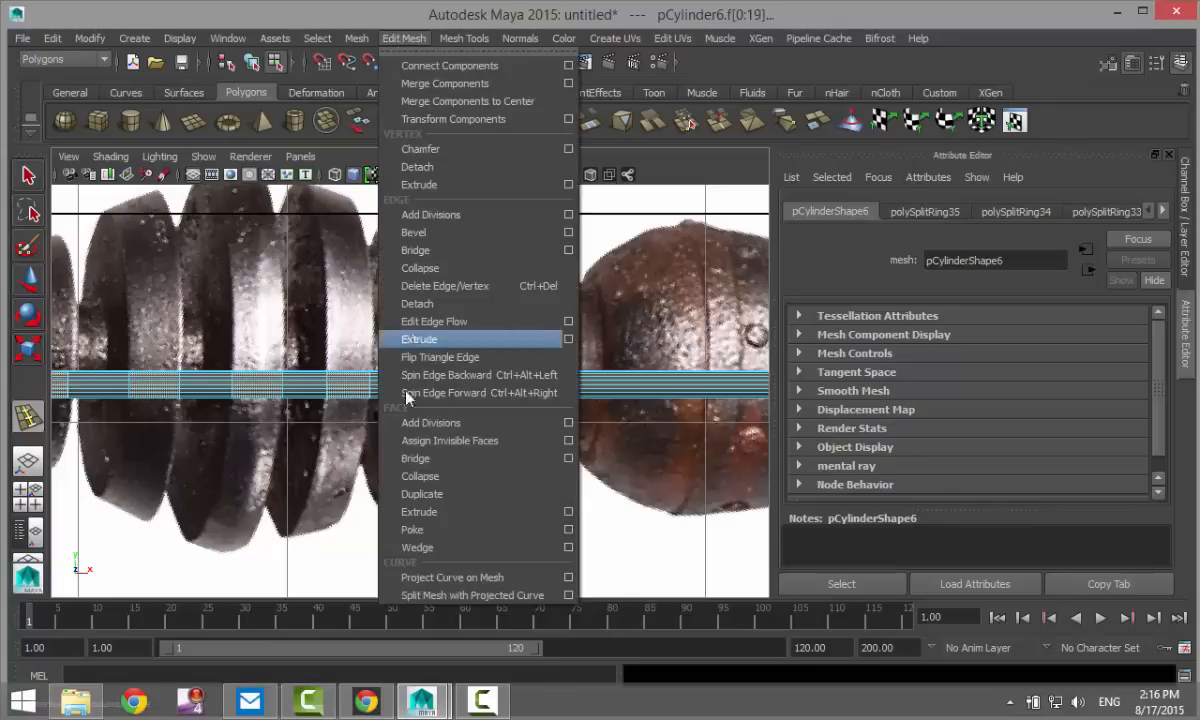
click(440, 513)
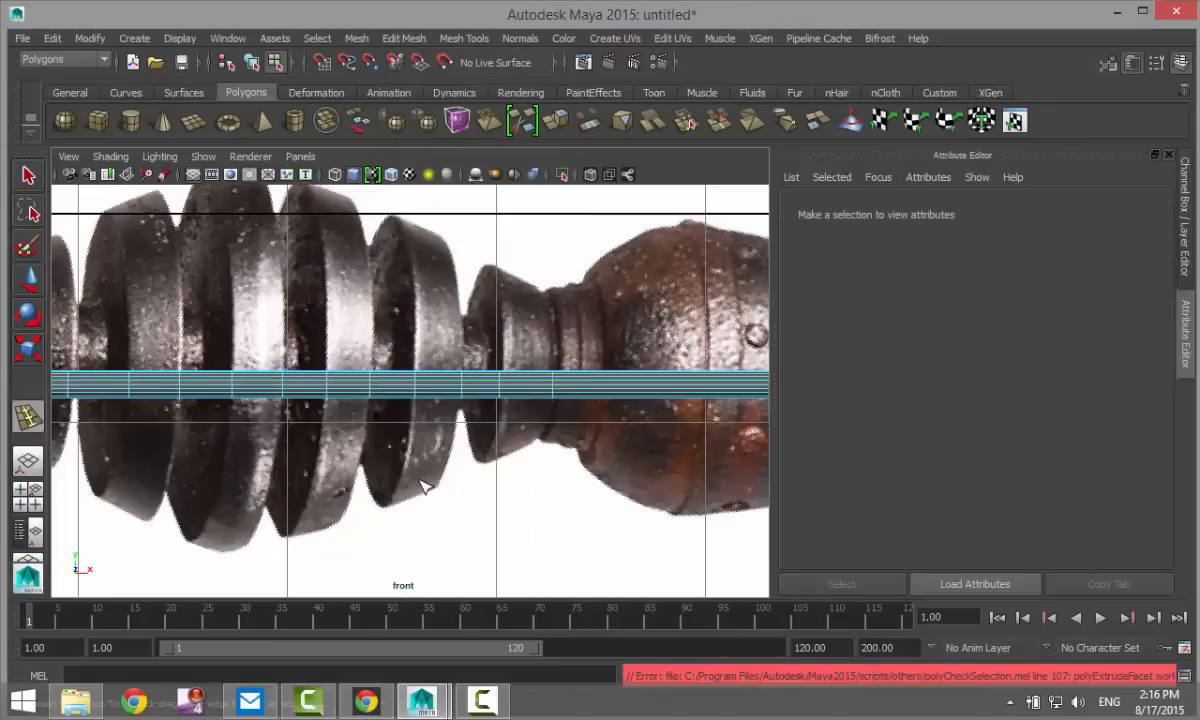
- Return to object mode, reselect the thin tail cylinder and switch it to face selection
scroll(440, 470, down, 5)
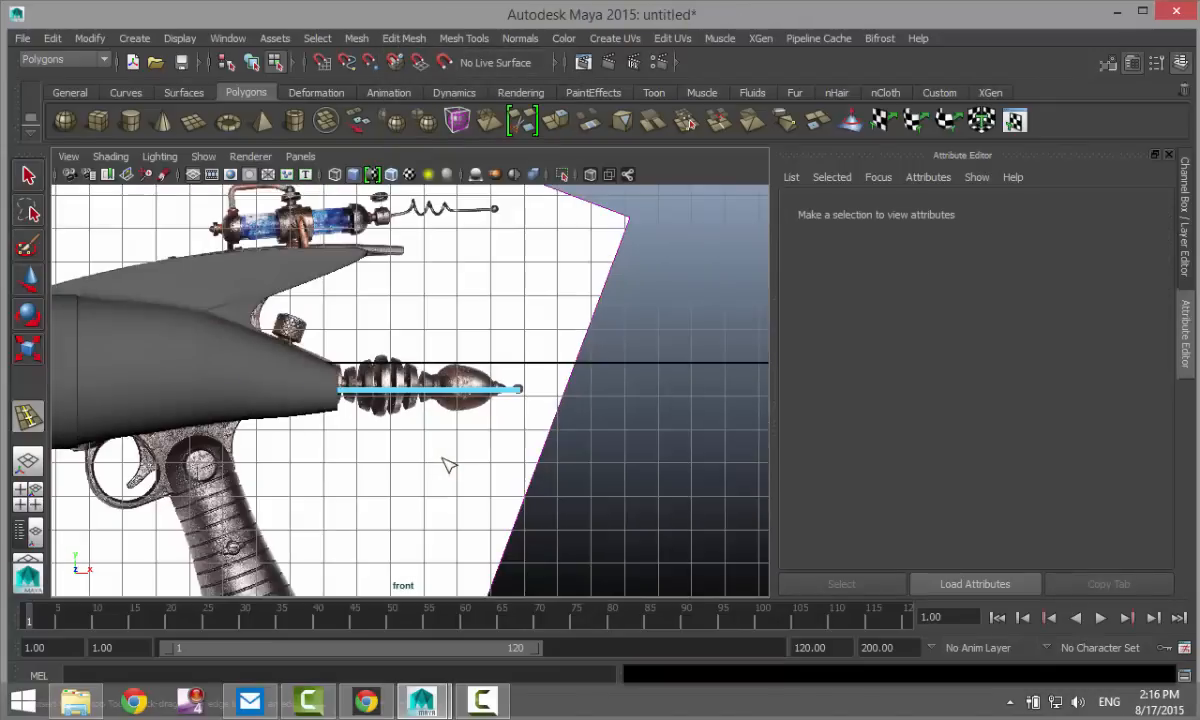
scroll(442, 462, up, 6)
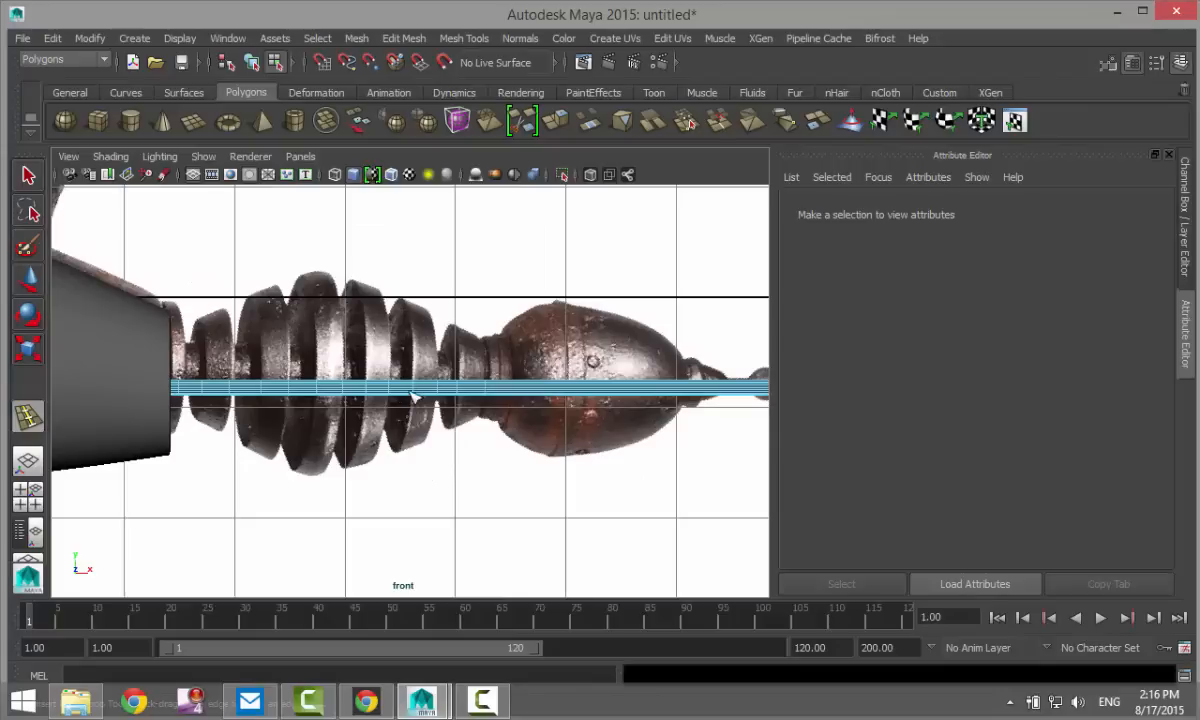
right_drag(412, 395, 486, 264)
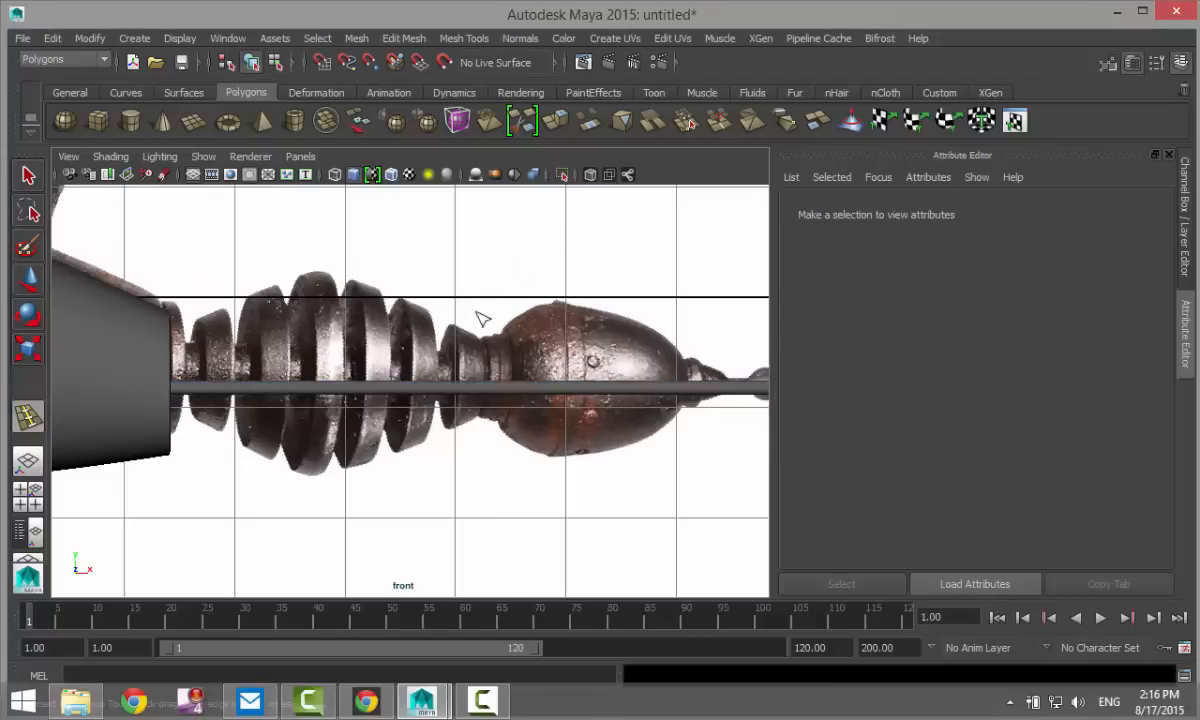
click(495, 388)
scroll(434, 482, up, 5)
right_click(441, 388)
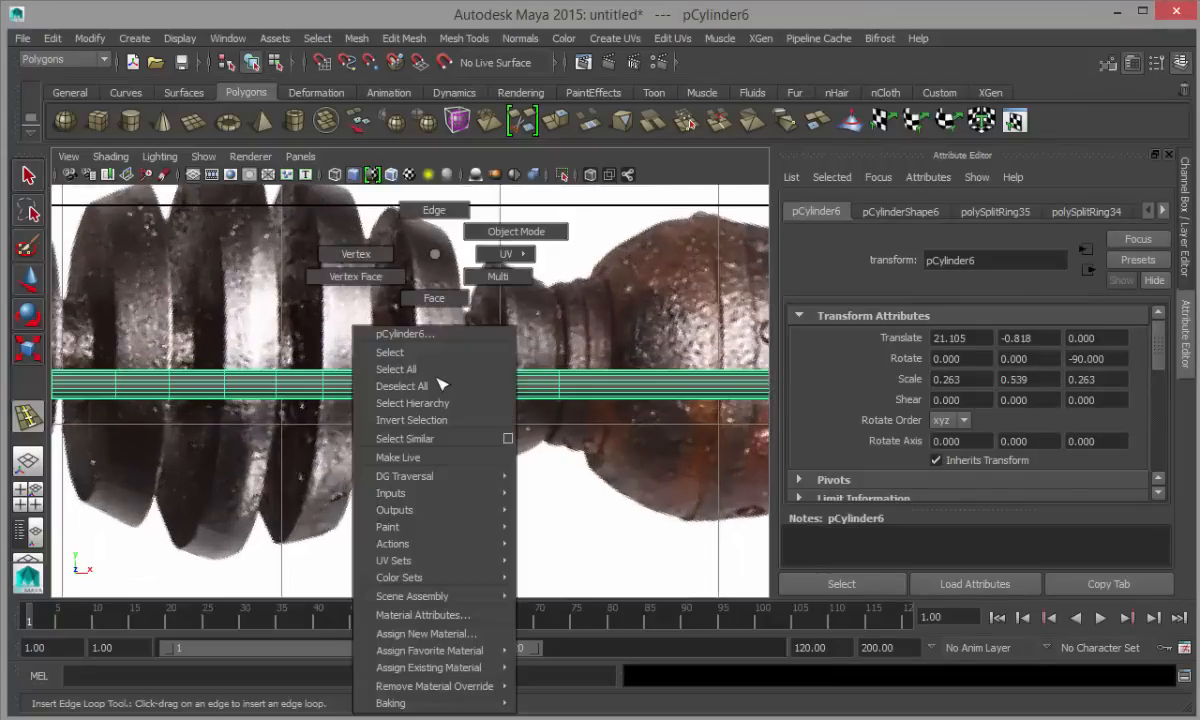
right_drag(441, 384, 434, 298)
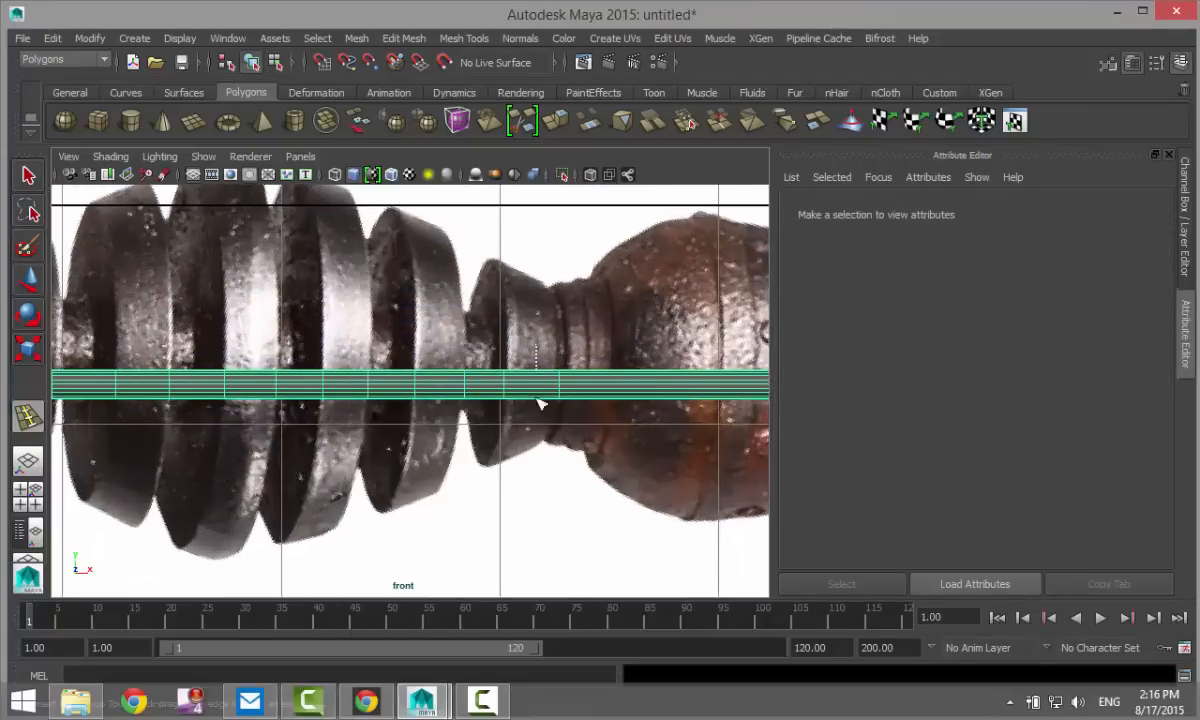
- Select alternate face bands of the tail cylinder at each rib position, back to the gun body, and try the face Extrude
drag(537, 399, 516, 418)
drag(436, 347, 403, 463)
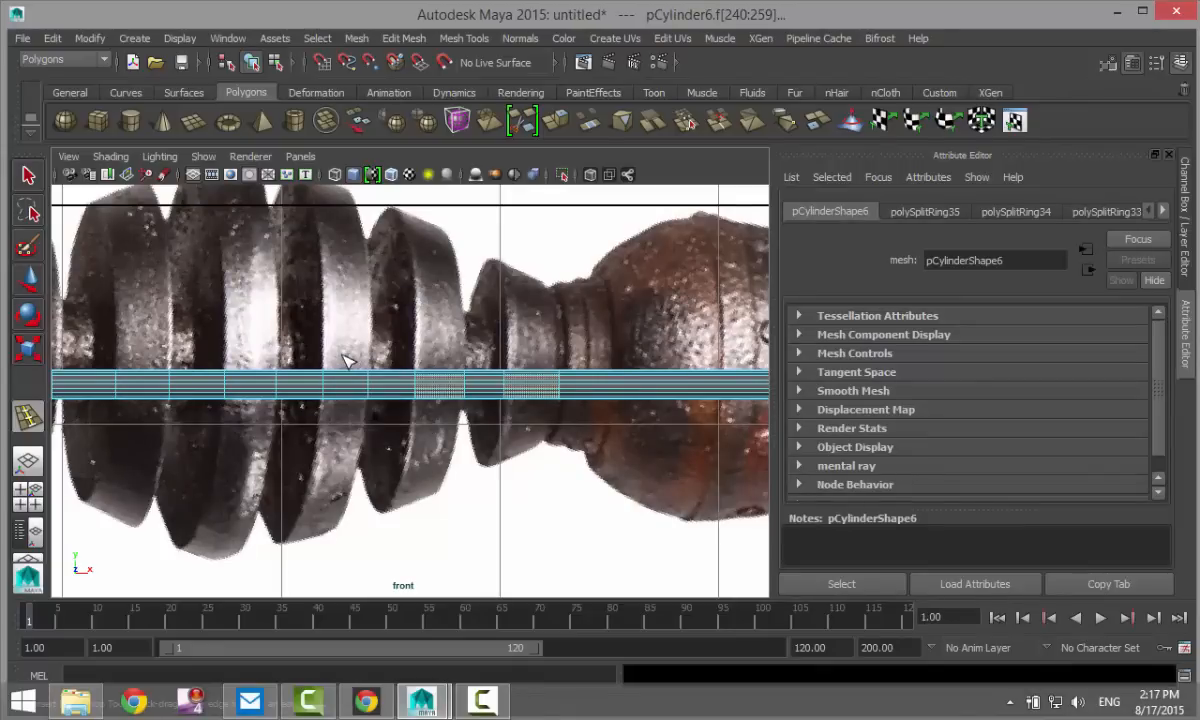
drag(345, 360, 324, 443)
drag(243, 358, 236, 438)
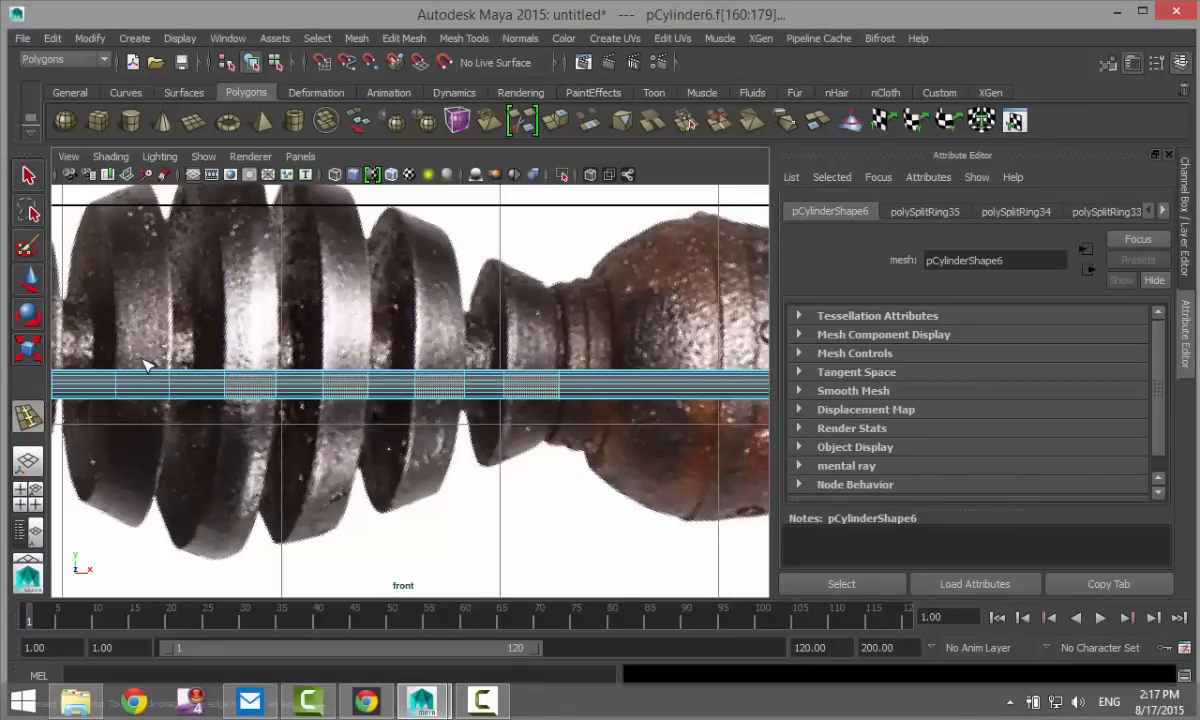
drag(145, 365, 141, 468)
alt+middle_drag(135, 500, 437, 488)
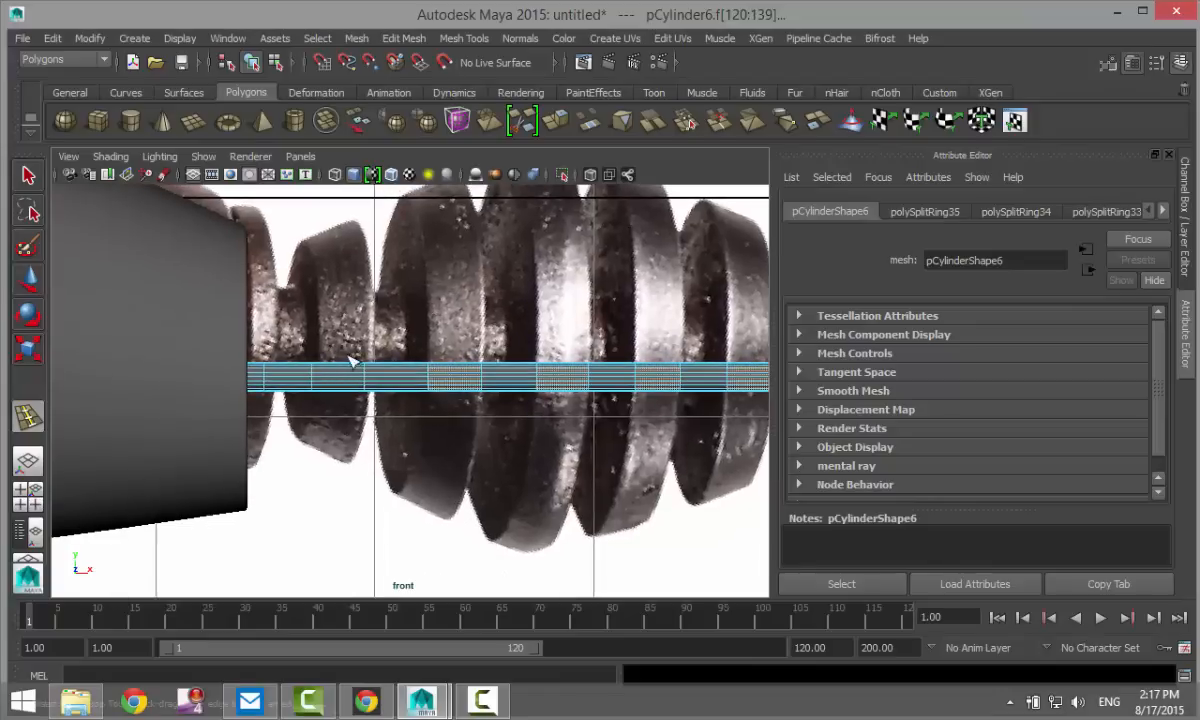
drag(330, 325, 318, 432)
shift+drag(255, 355, 253, 424)
click(421, 40)
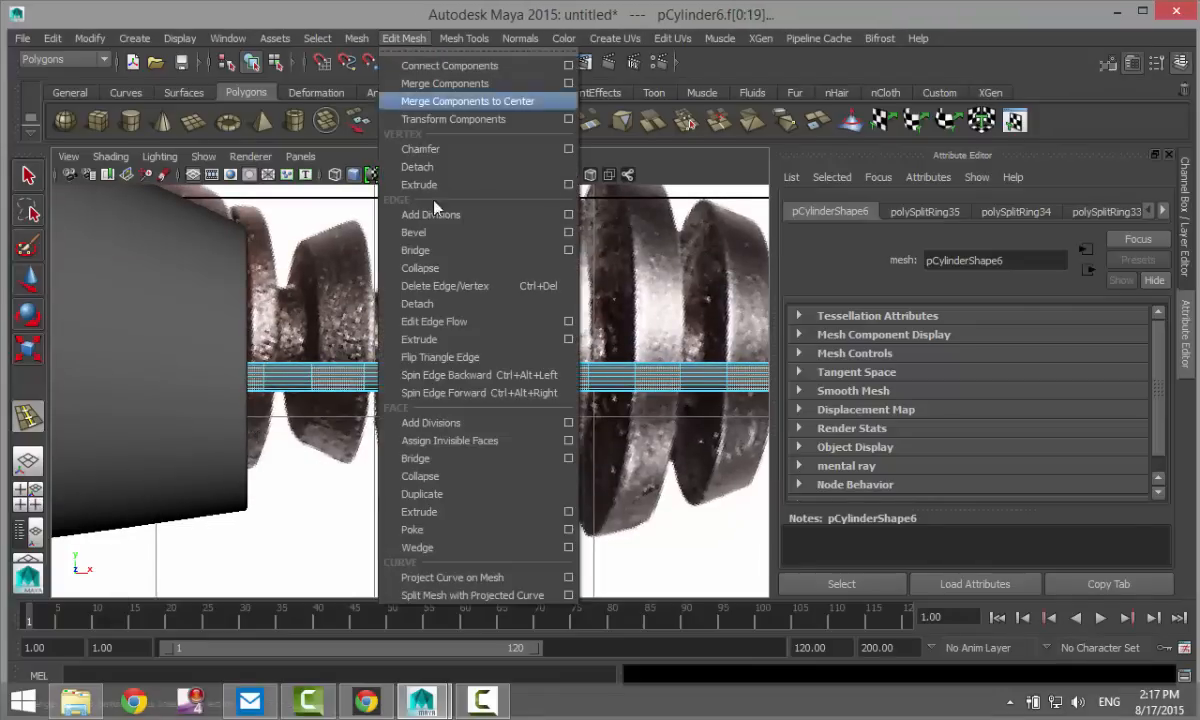
click(464, 511)
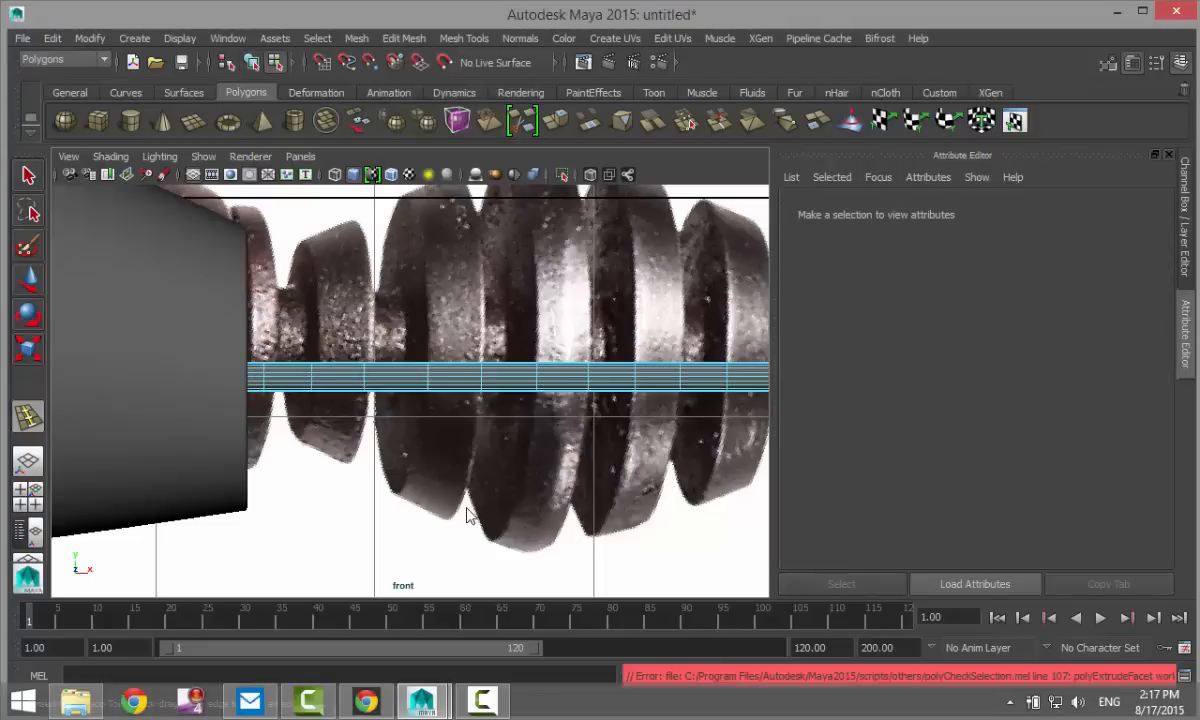
- Create a flat, disc-shaped polygon cylinder near the tail rod in the perspective view
click(495, 617)
click(33, 495)
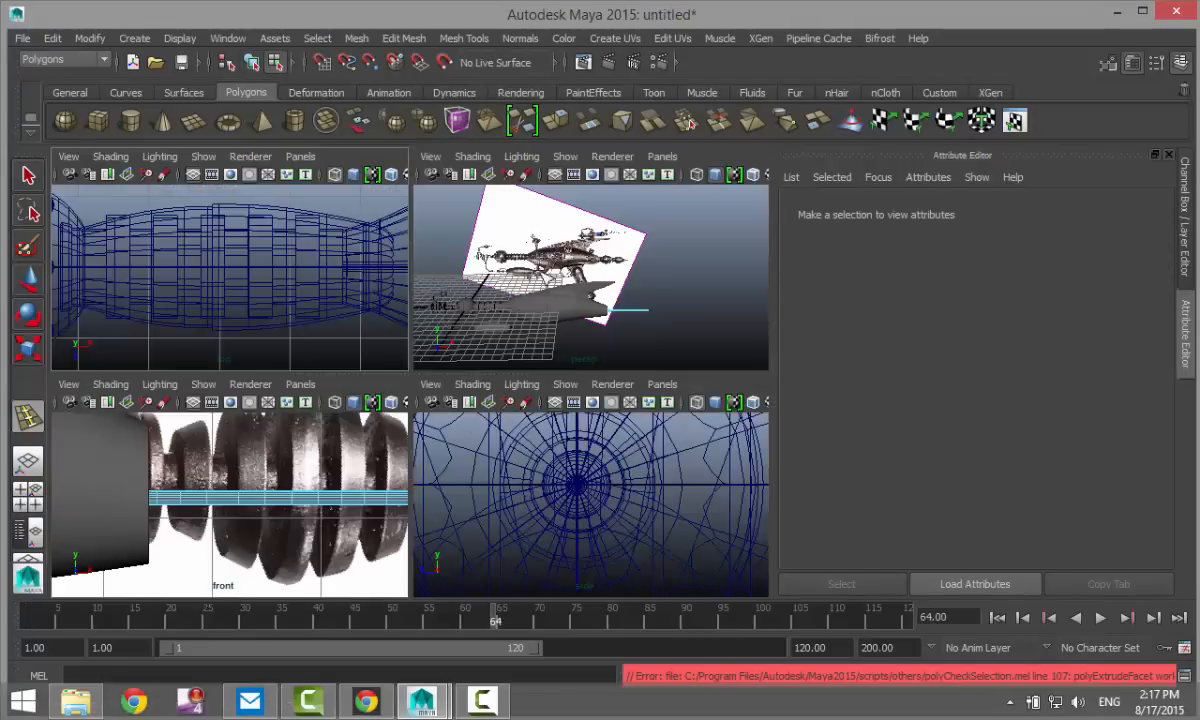
key(space)
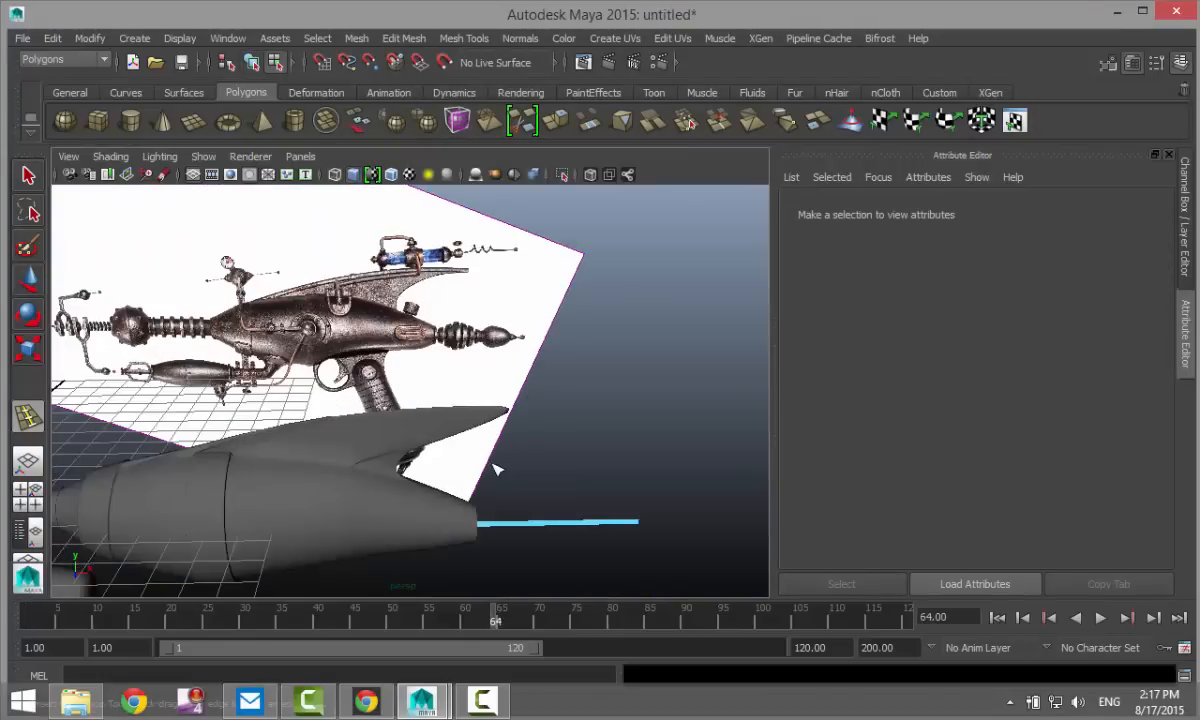
alt+drag(495, 468, 555, 492)
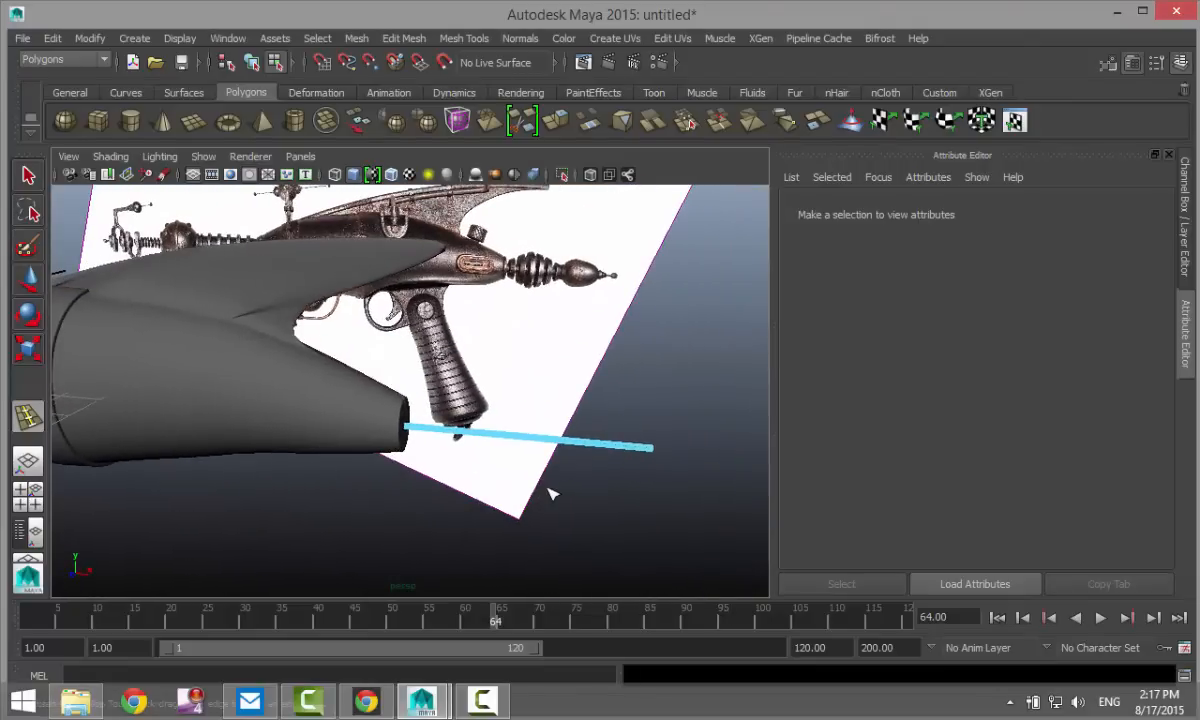
alt+middle_drag(551, 493, 461, 474)
scroll(463, 476, up, 3)
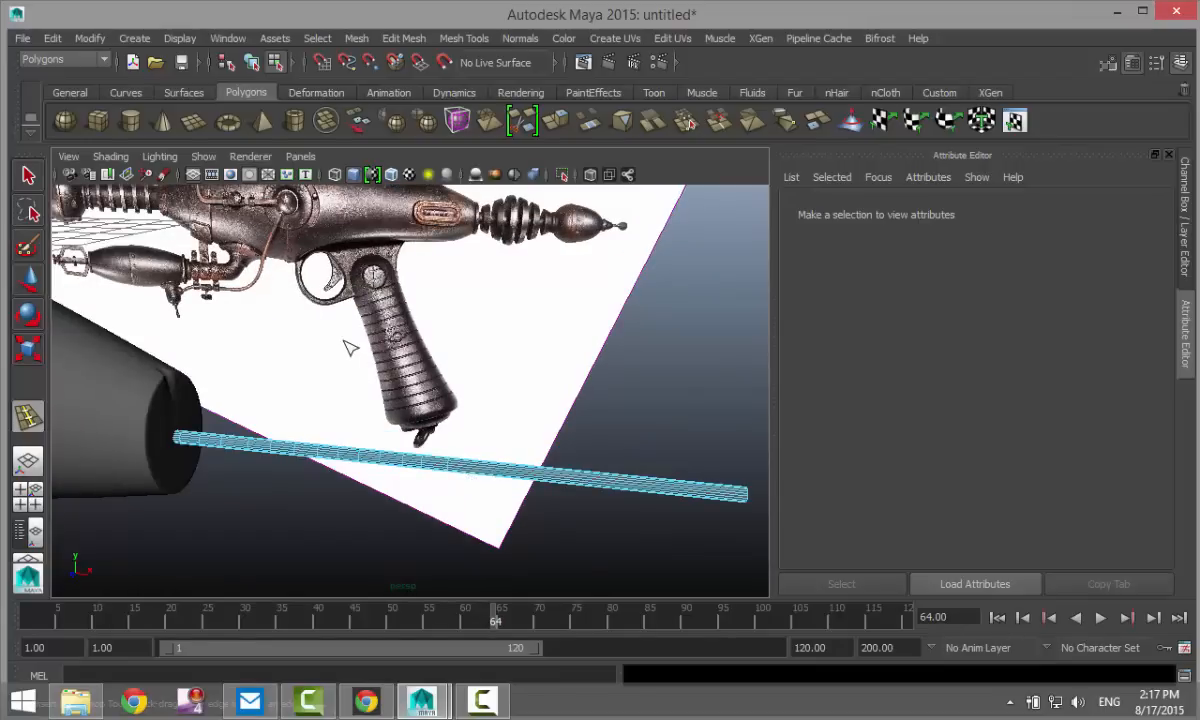
scroll(343, 347, down, 2)
click(130, 120)
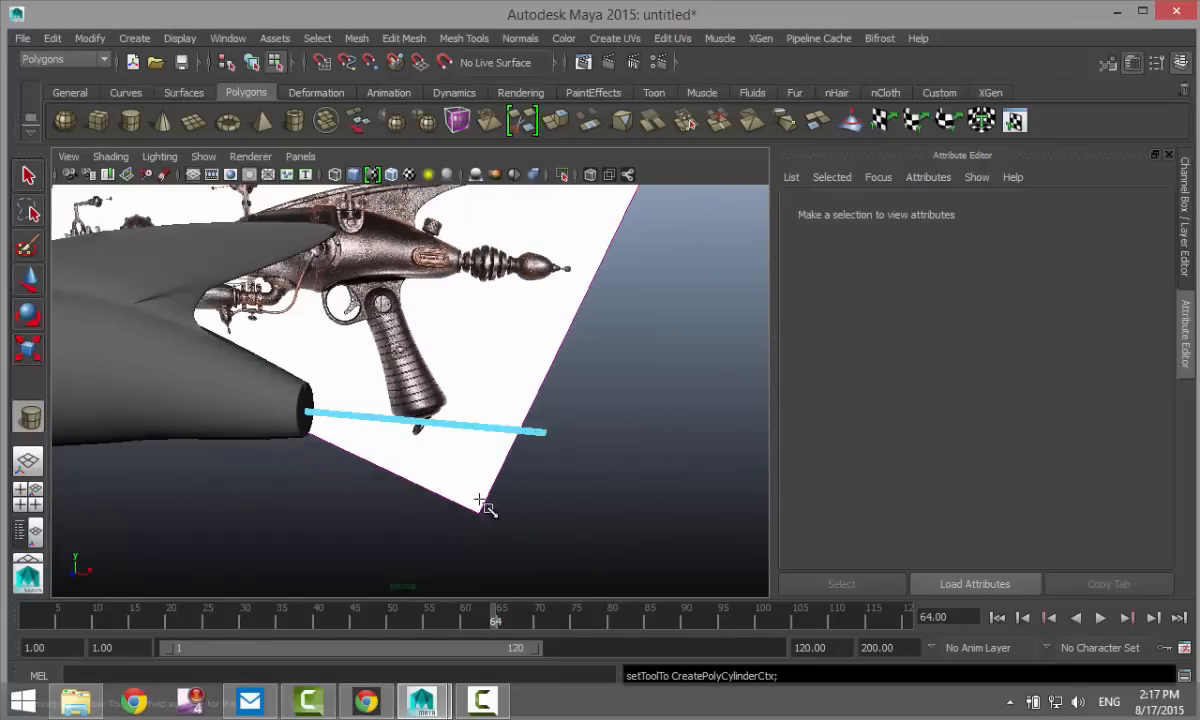
drag(542, 535, 584, 512)
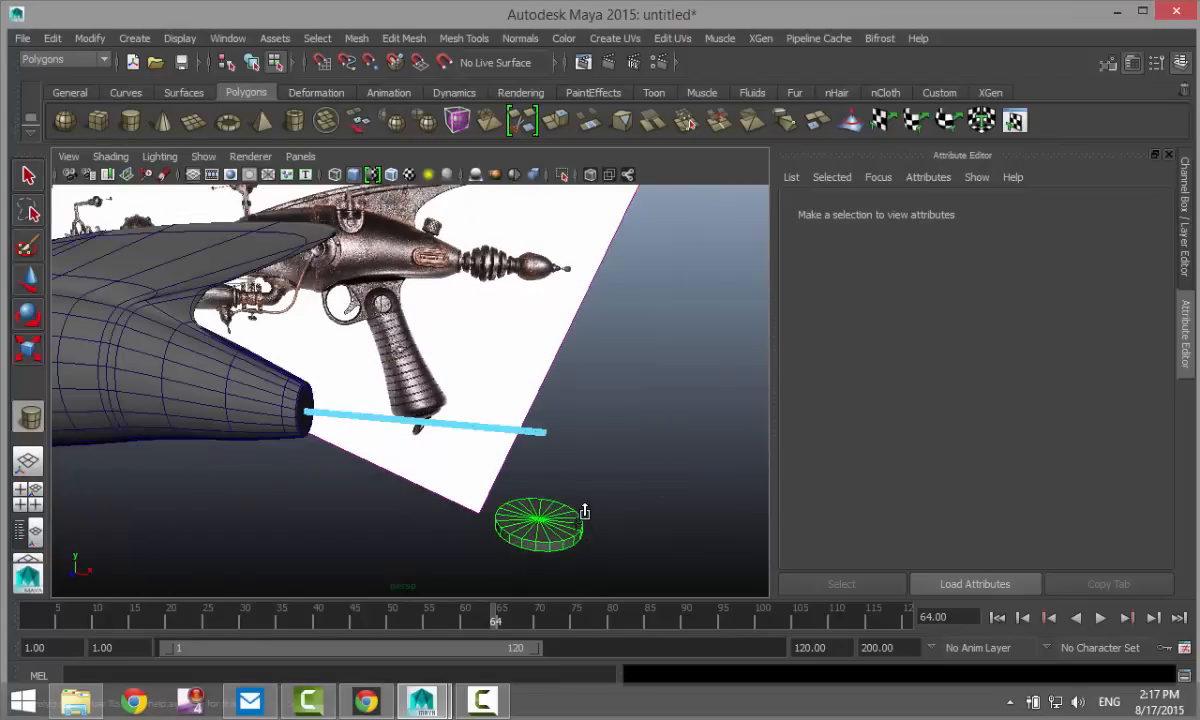
- Rotate the new disc upright, setting its Z rotation to -90
key(e)
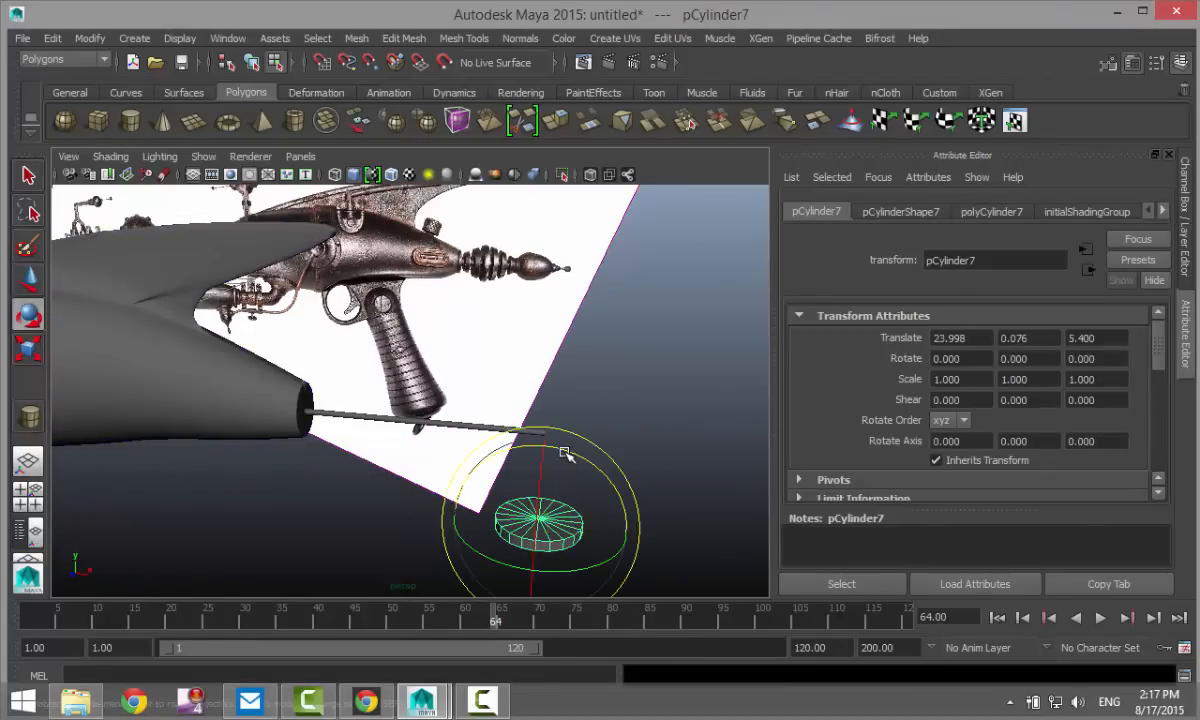
drag(565, 454, 604, 540)
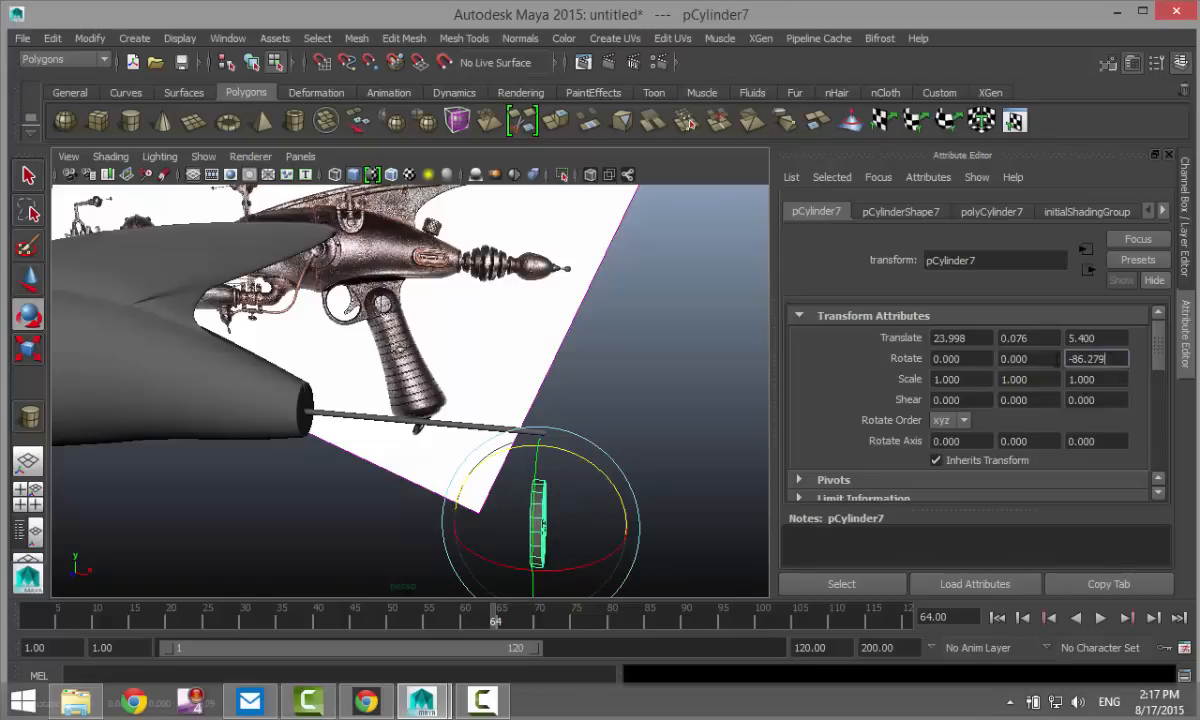
double_click(1096, 358)
text(-90)
key(Return)
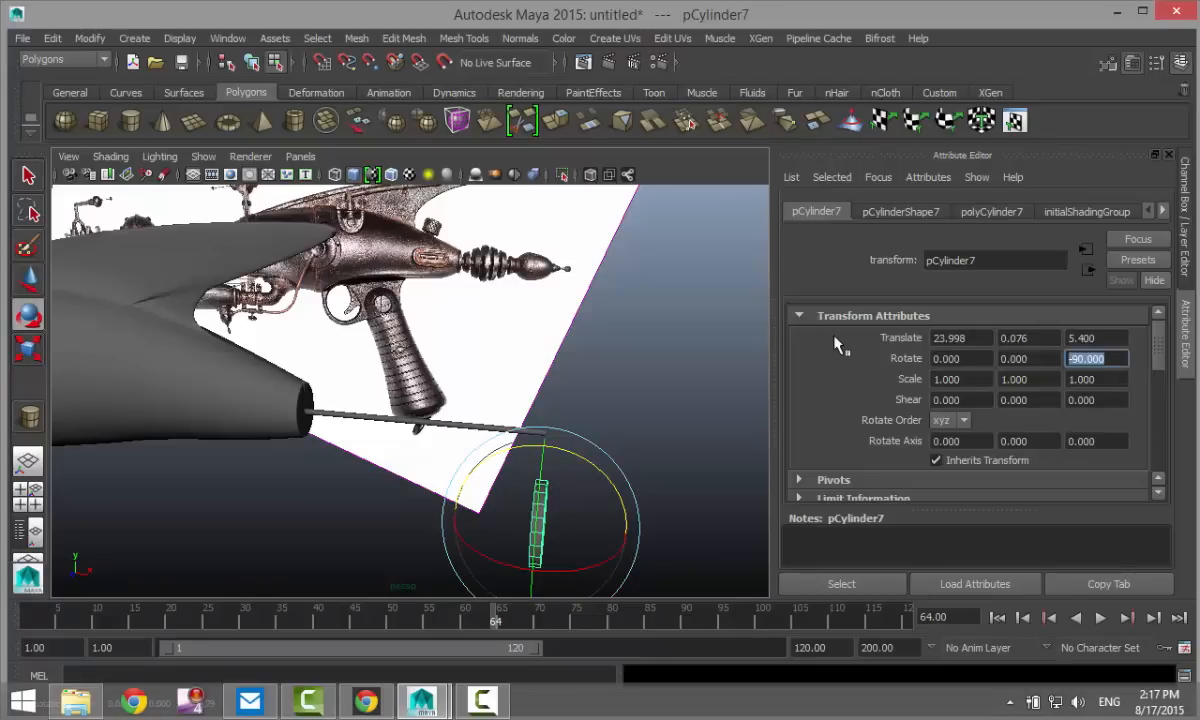
- Set the disc's X, Y and Z translation to 0 to centre it at the origin
double_click(983, 340)
text(0)
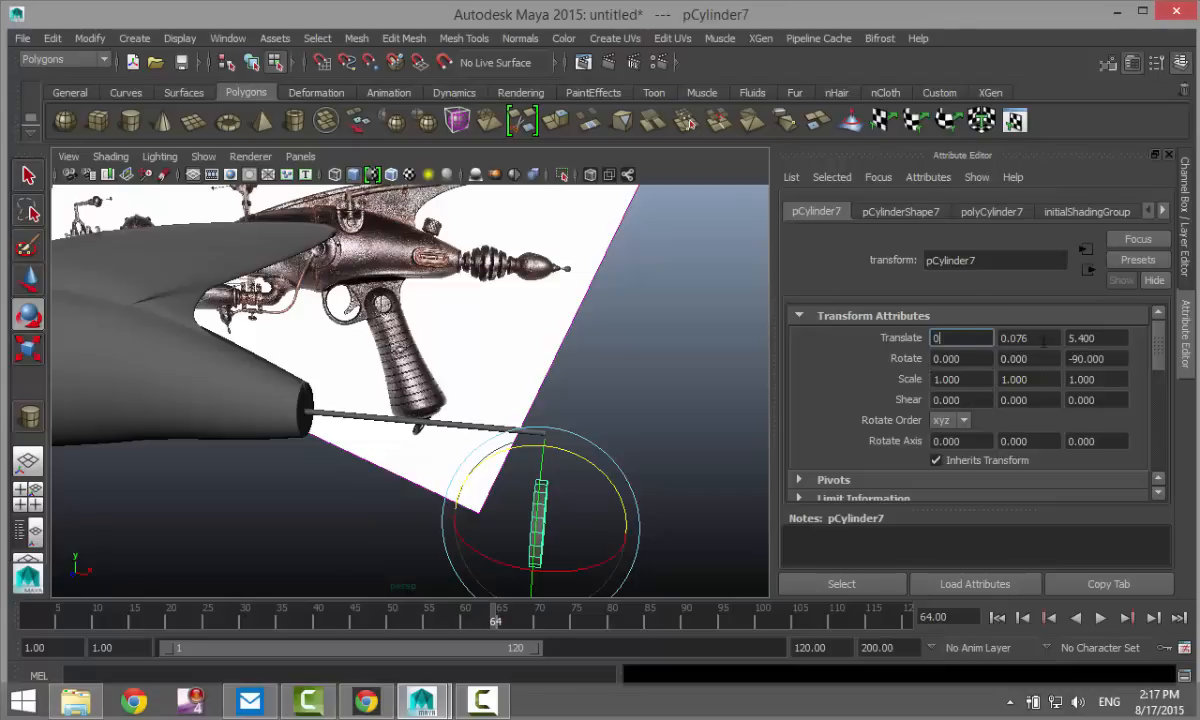
key(Tab)
text(0)
key(Tab)
text(0)
key(Return)
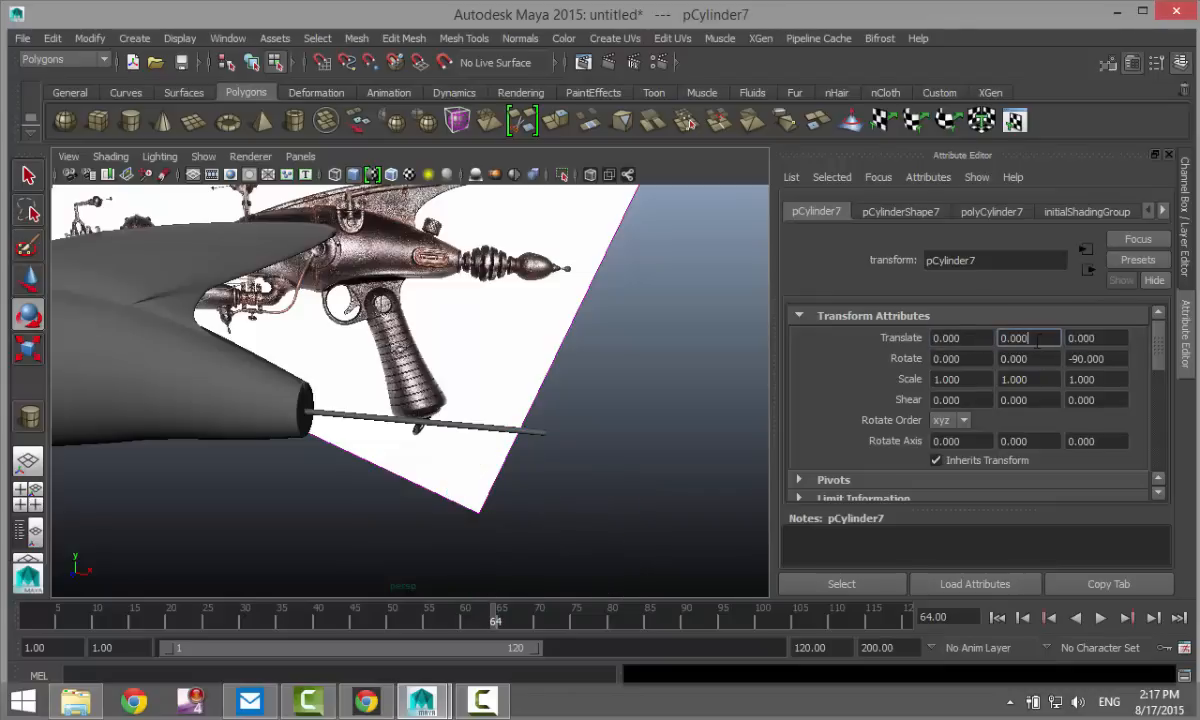
- Deselect the disc and switch the perspective view to wireframe display
alt+drag(485, 360, 474, 452)
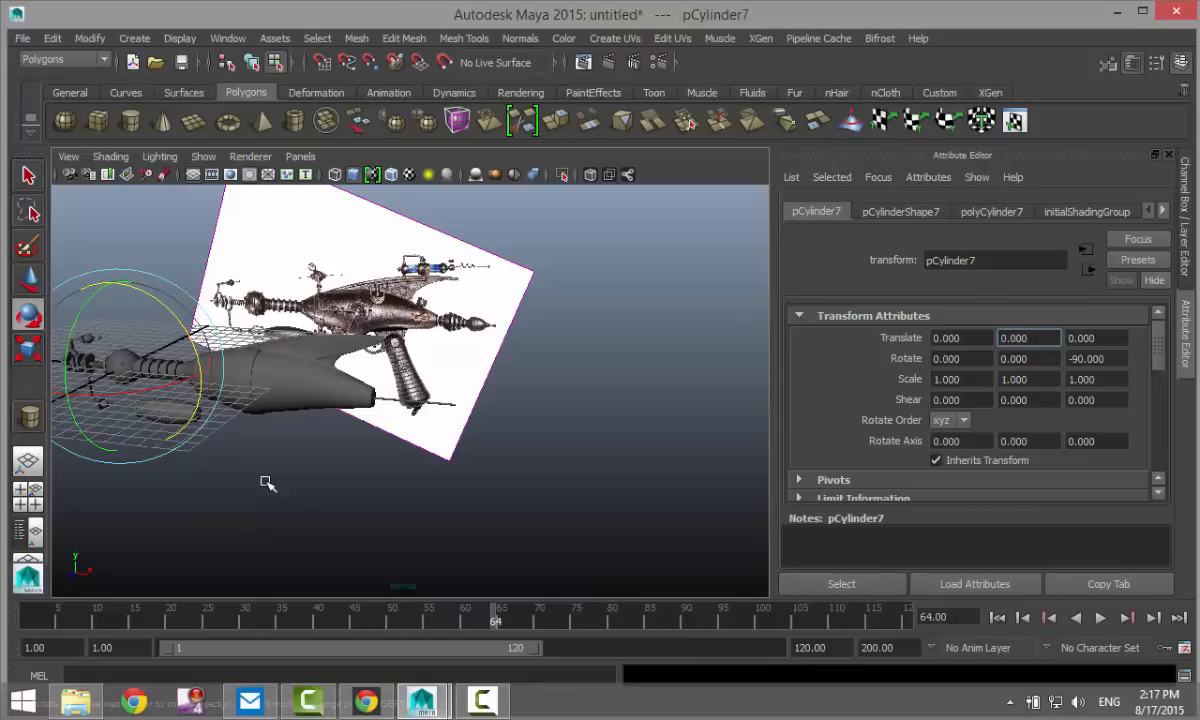
click(295, 510)
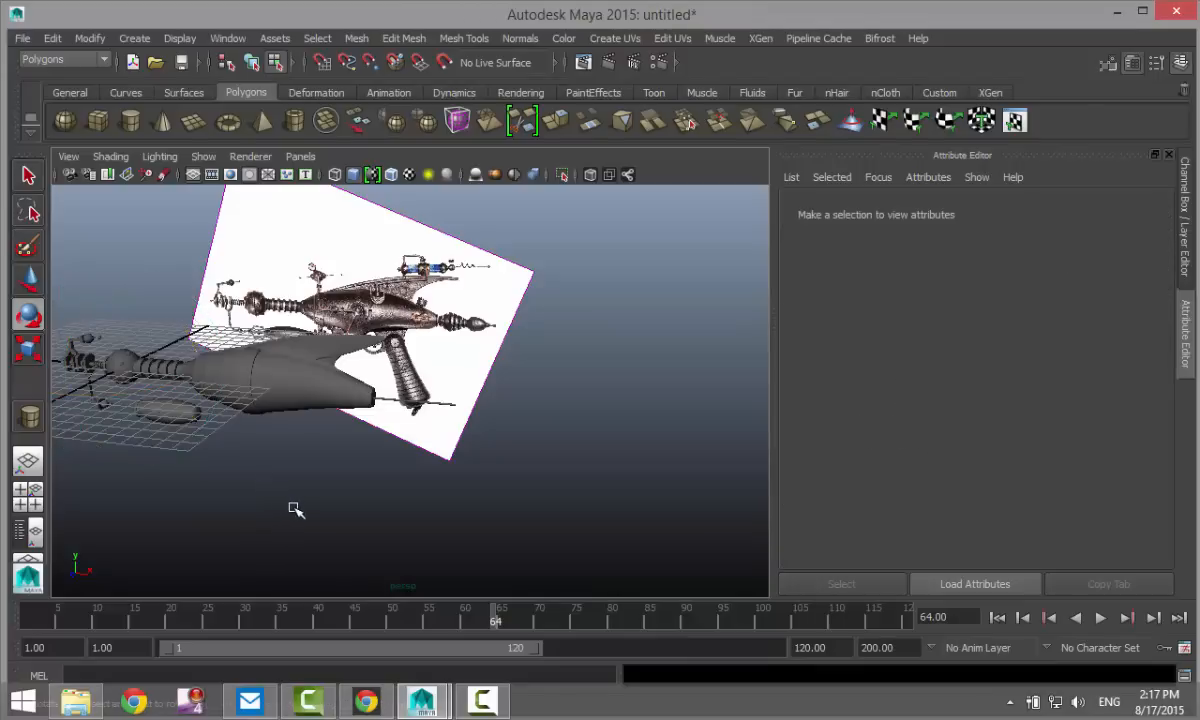
key(4)
scroll(295, 510, up, 3)
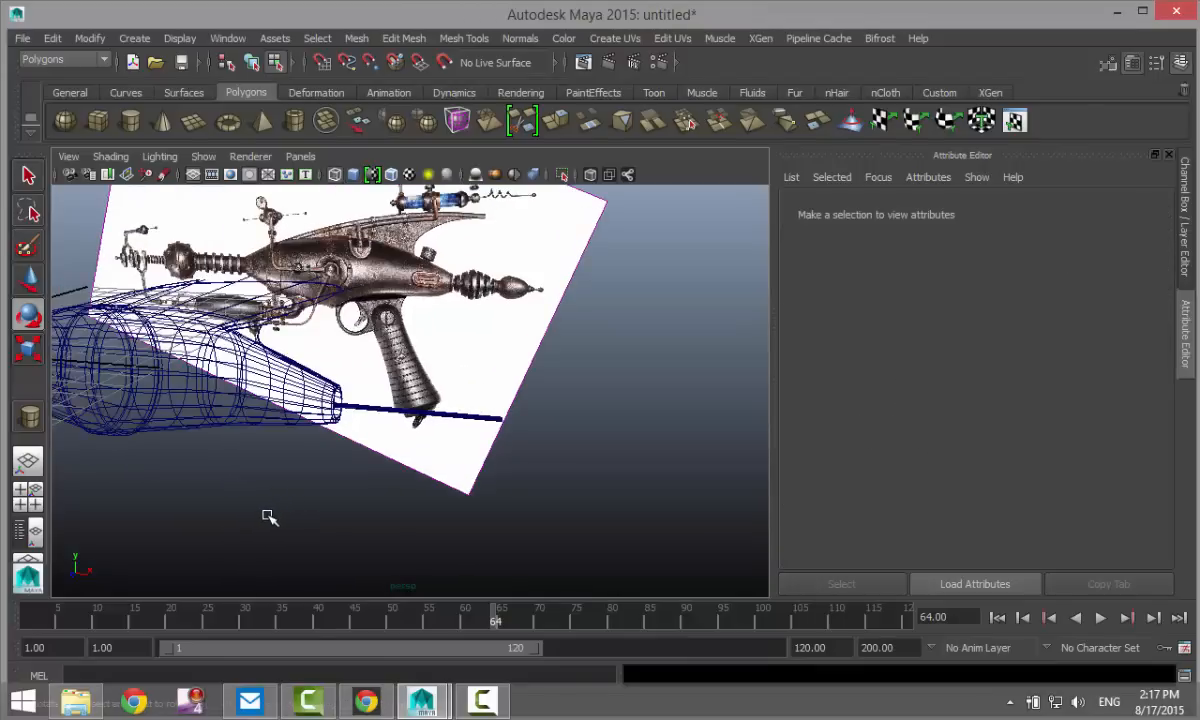
- Find the disc inside the studded ball at the origin and select it in object mode
alt+middle_drag(270, 517, 681, 528)
scroll(488, 503, up, 5)
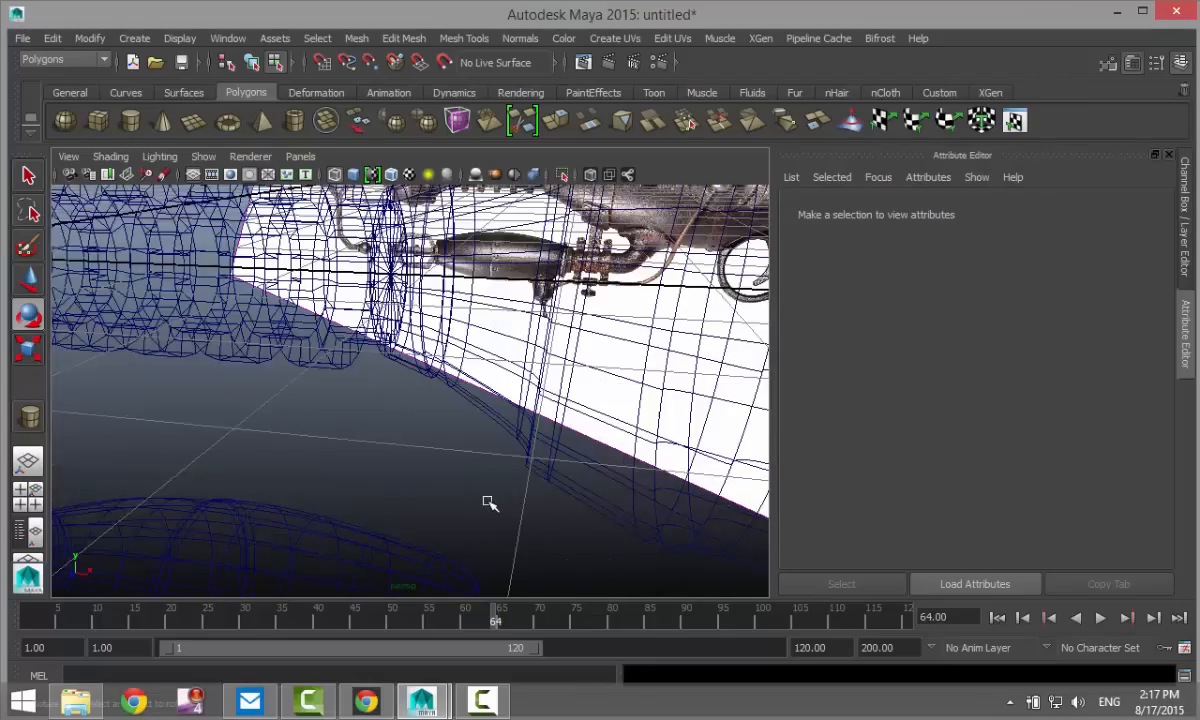
scroll(488, 503, down, 2)
mouse_move(287, 464)
alt+mouse_down()
mouse_move(260, 447)
mouse_move(348, 442)
mouse_move(285, 462)
alt+mouse_up()
alt+middle_drag(201, 453, 442, 471)
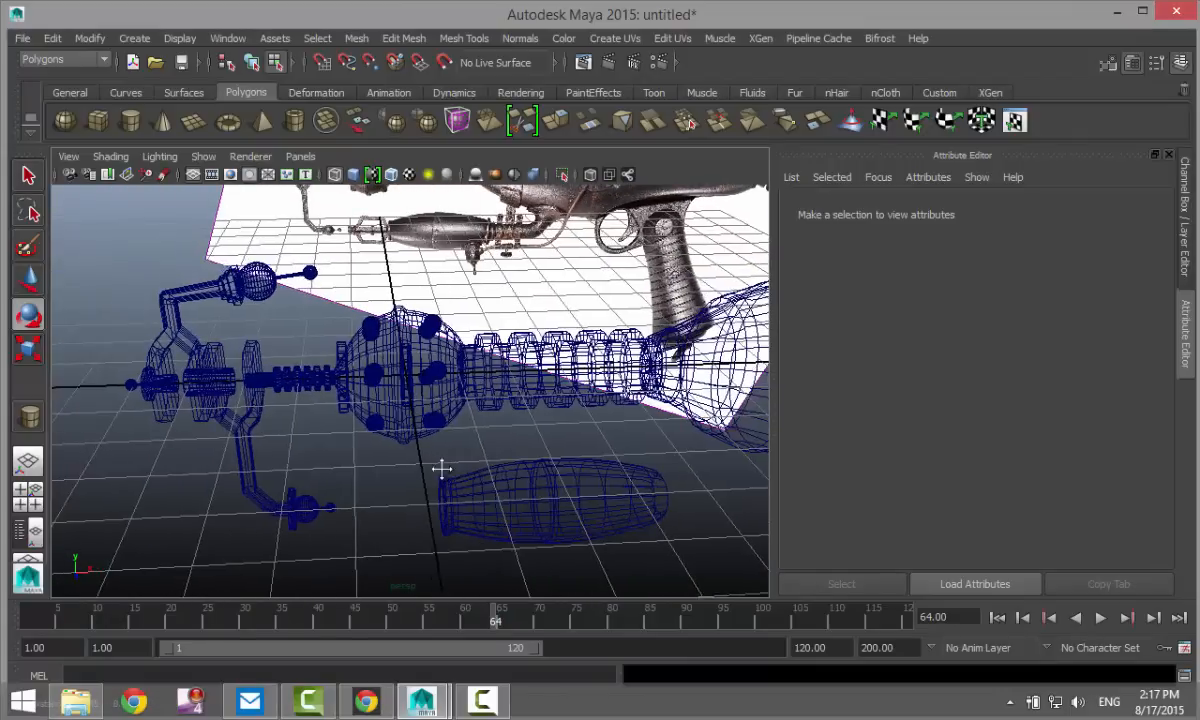
scroll(421, 469, up, 6)
scroll(421, 469, up, 2)
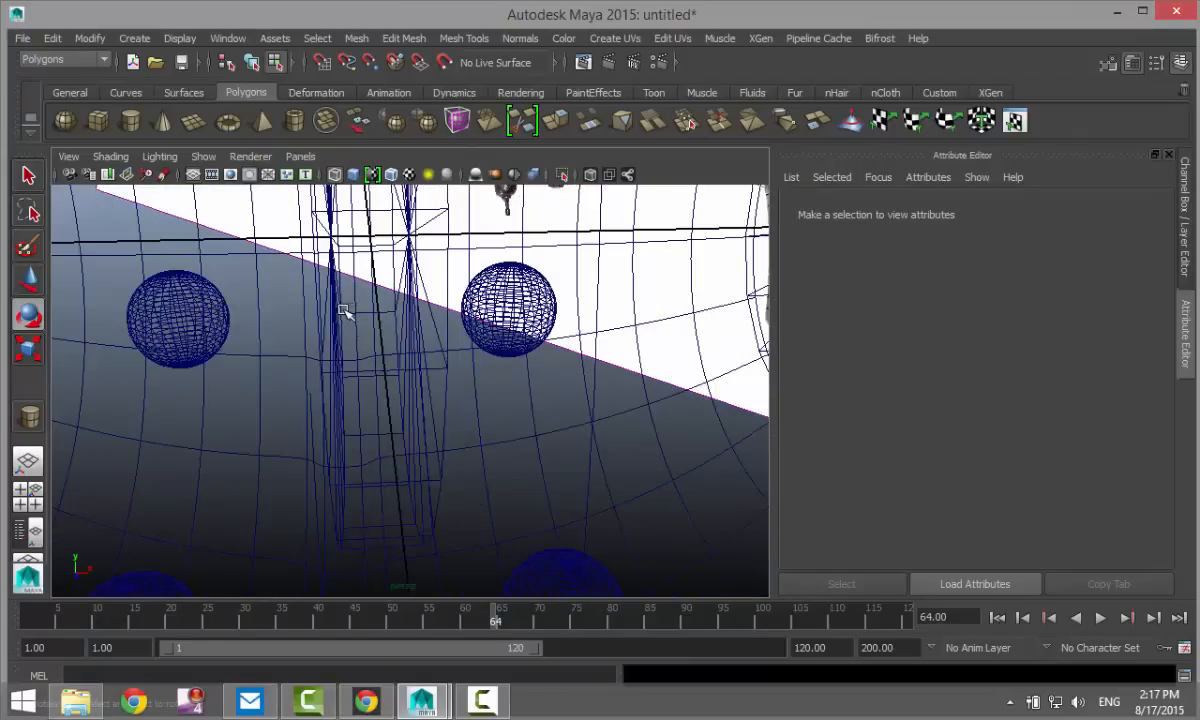
click(344, 311)
right_drag(375, 262, 469, 232)
click(370, 365)
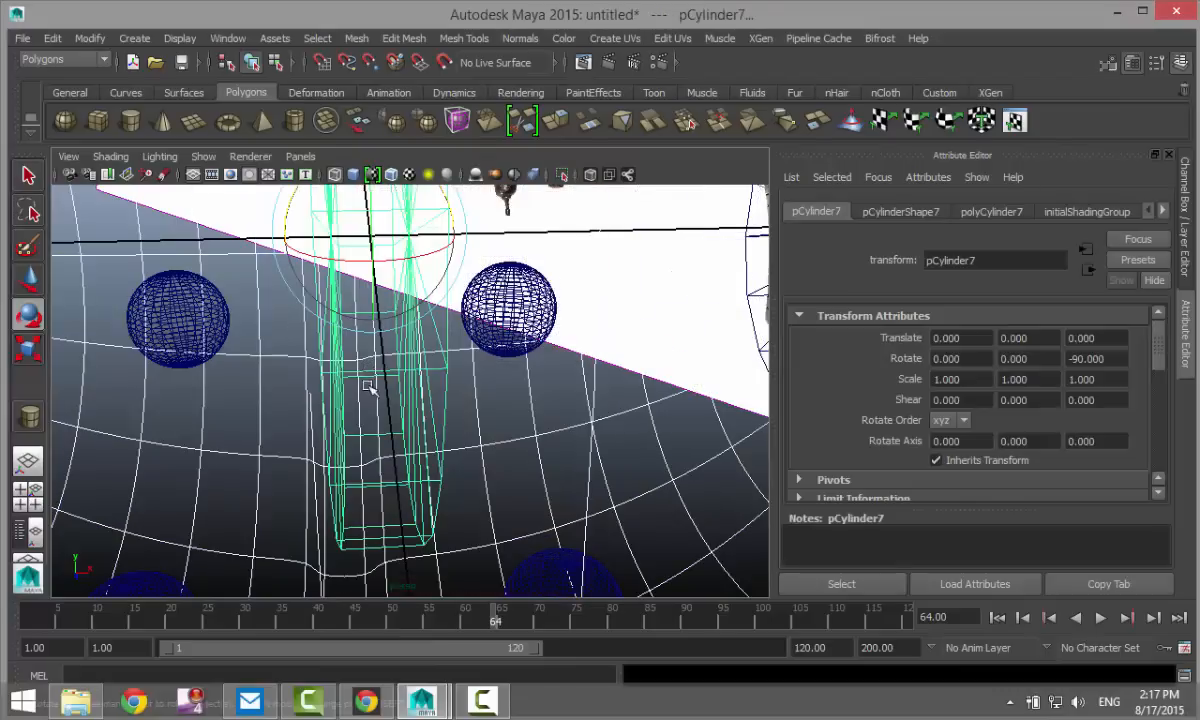
- Move the disc along X to about 19.2, over the tail rod, and frame it
scroll(285, 357, down, 10)
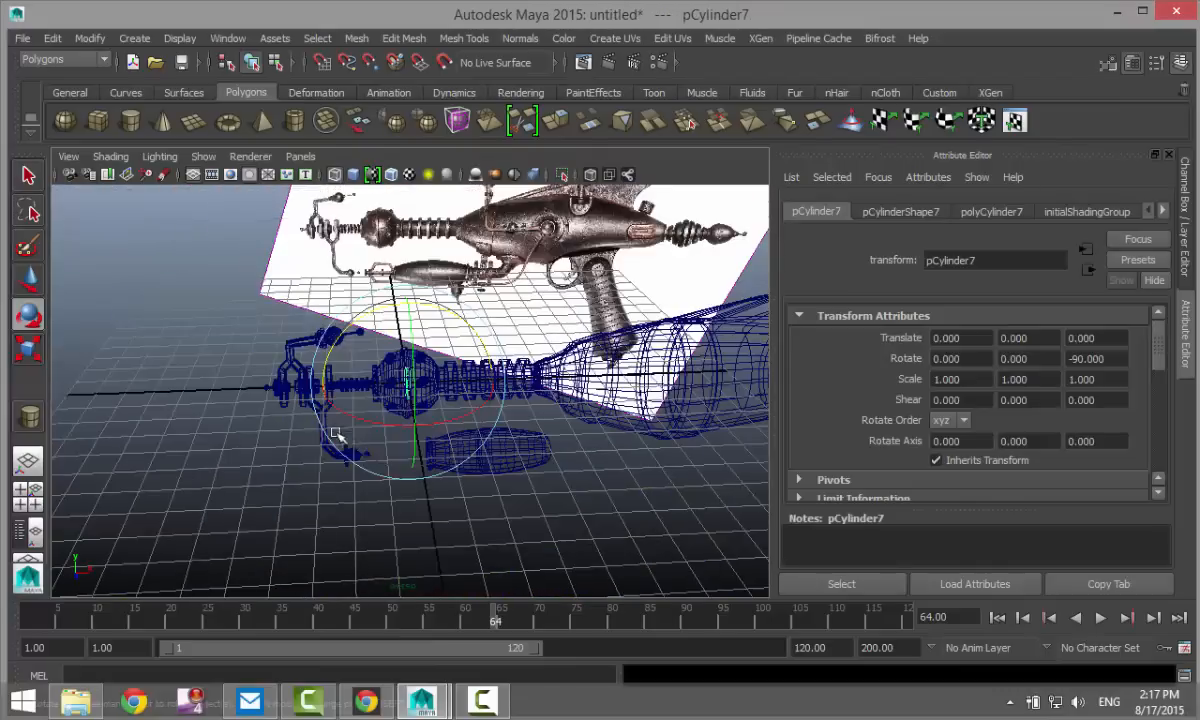
key(w)
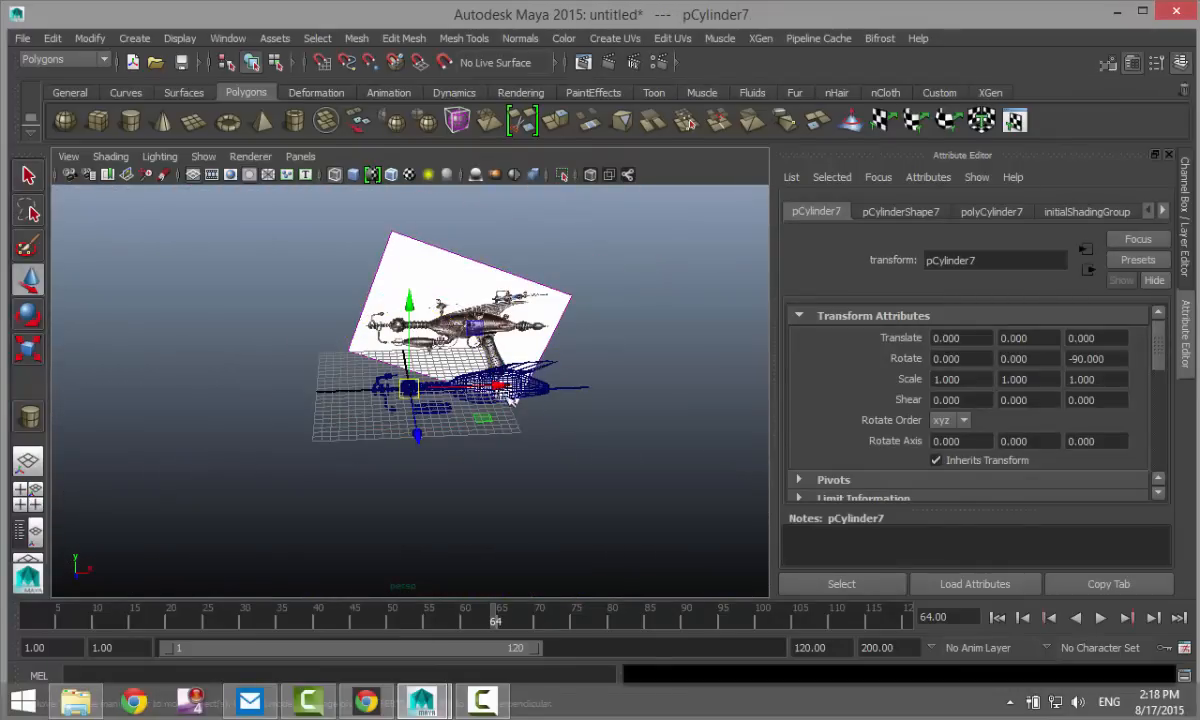
drag(510, 397, 640, 404)
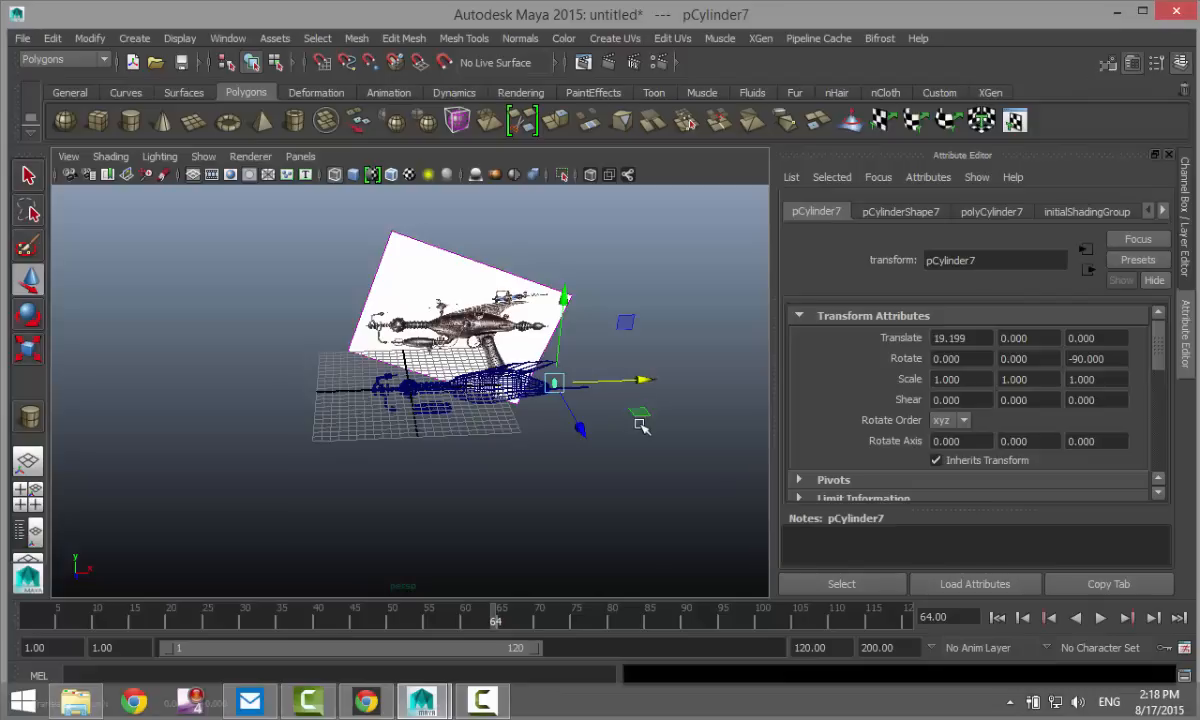
key(f)
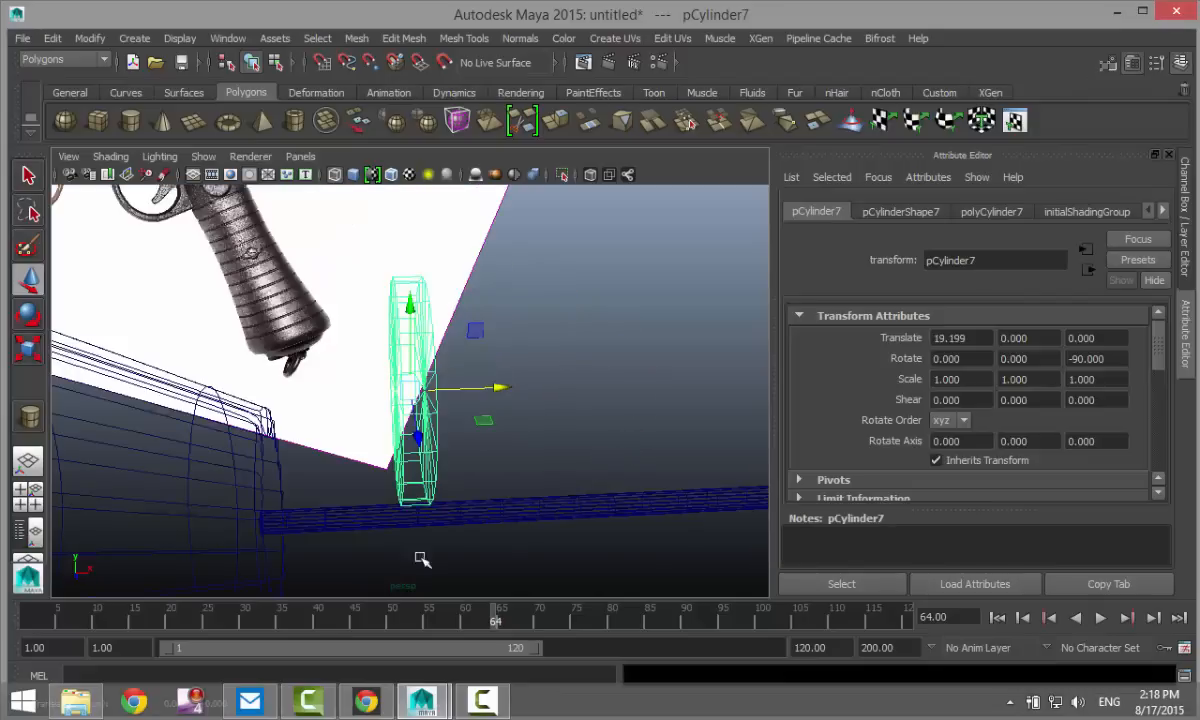
- Lower the disc in the front view to about -0.82 in Y, centring it on the tail rod
click(28, 489)
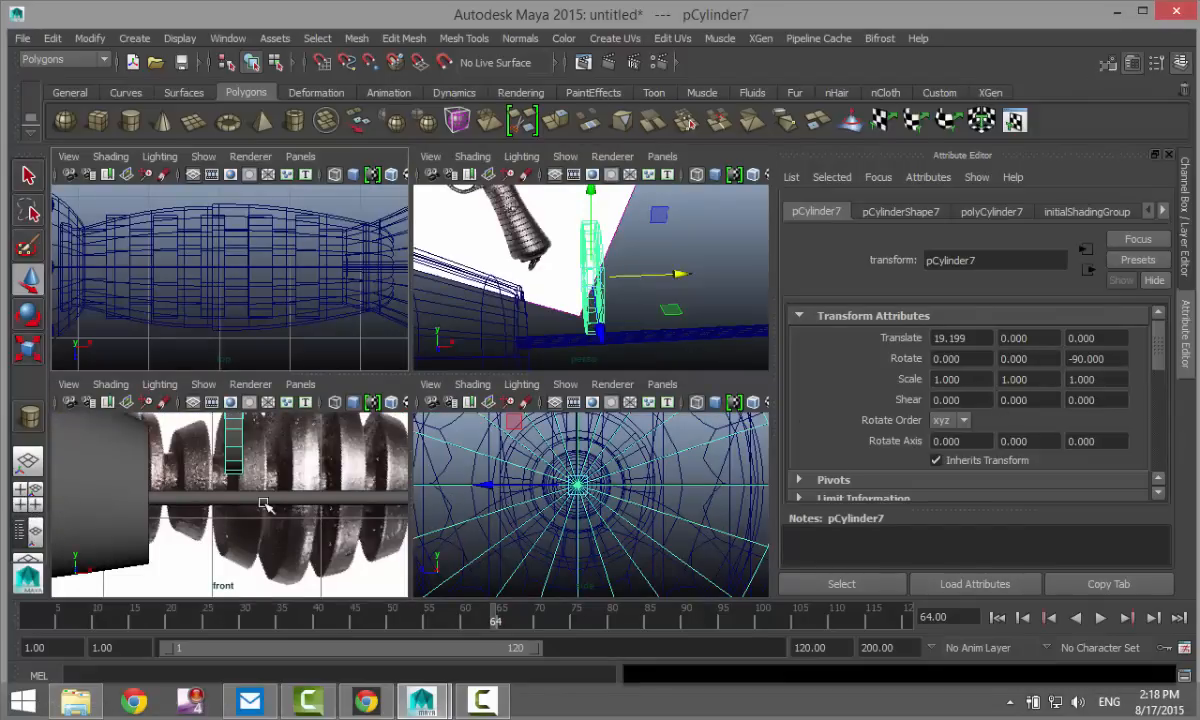
key(space)
scroll(407, 442, down, 5)
scroll(408, 443, up, 3)
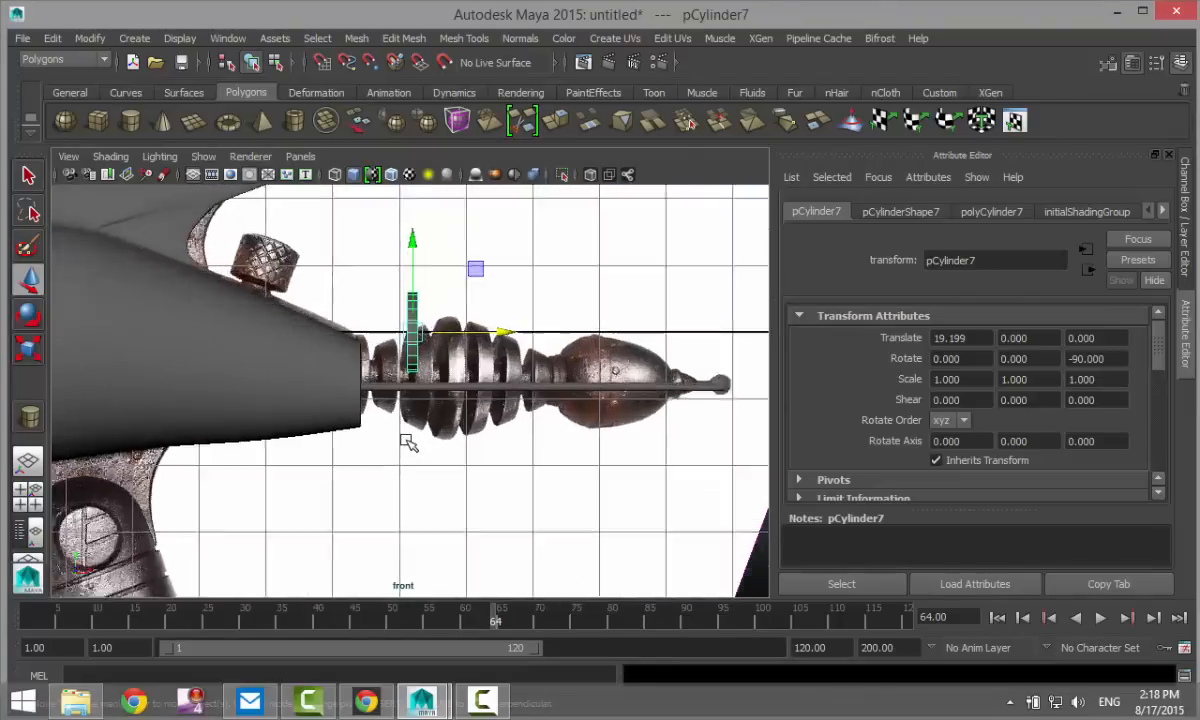
scroll(409, 443, up, 3)
drag(415, 214, 416, 292)
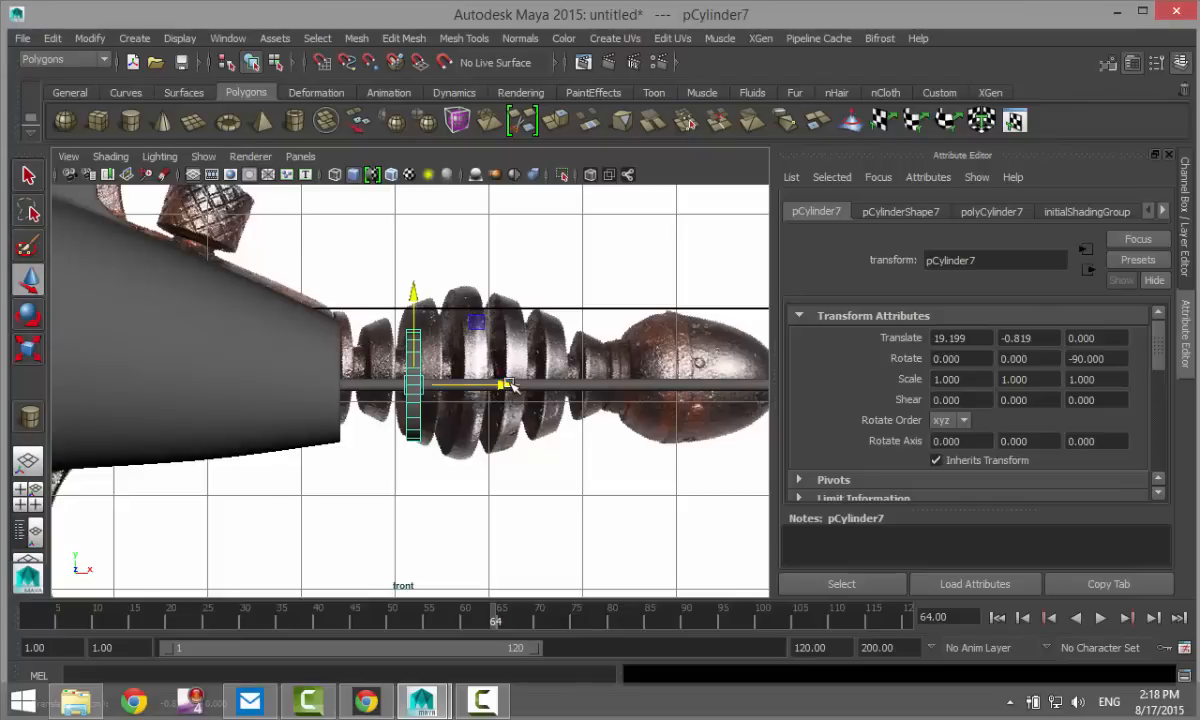
- Seat the disc against the cone's end at about X 18.49 and add a duplicate at about X 18.83 with Y scale 1.73
drag(496, 384, 444, 378)
scroll(466, 460, up, 3)
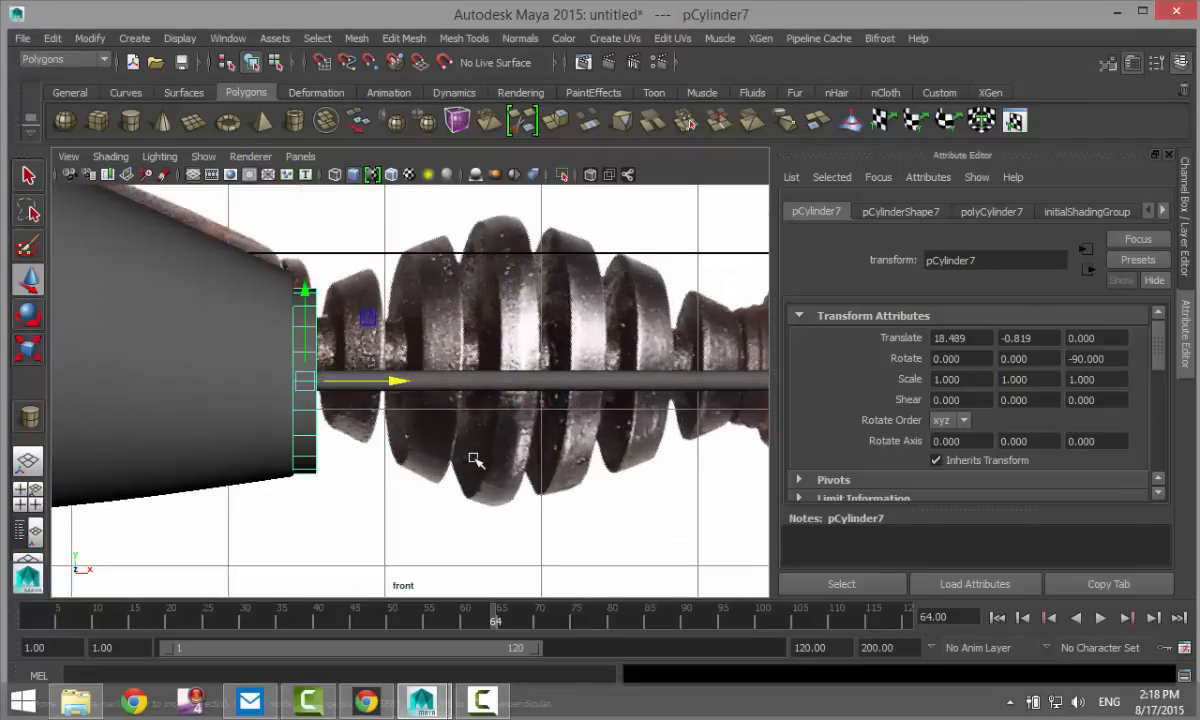
key(ctrl+d)
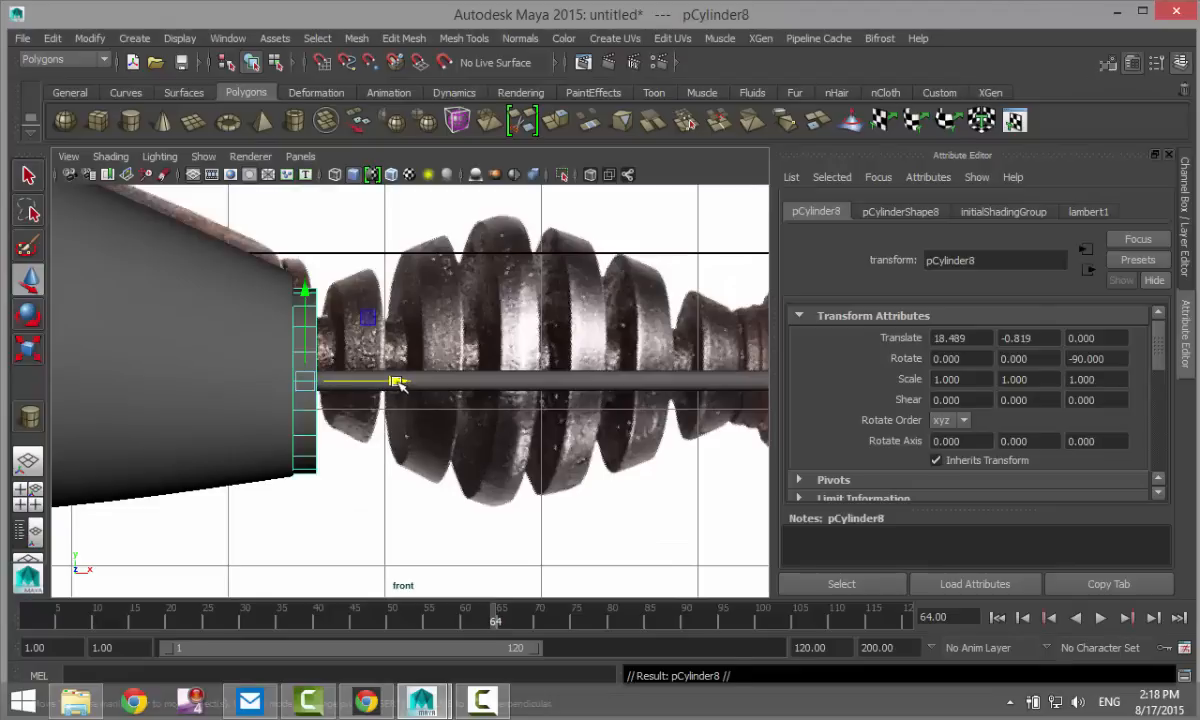
drag(397, 383, 503, 399)
key(r)
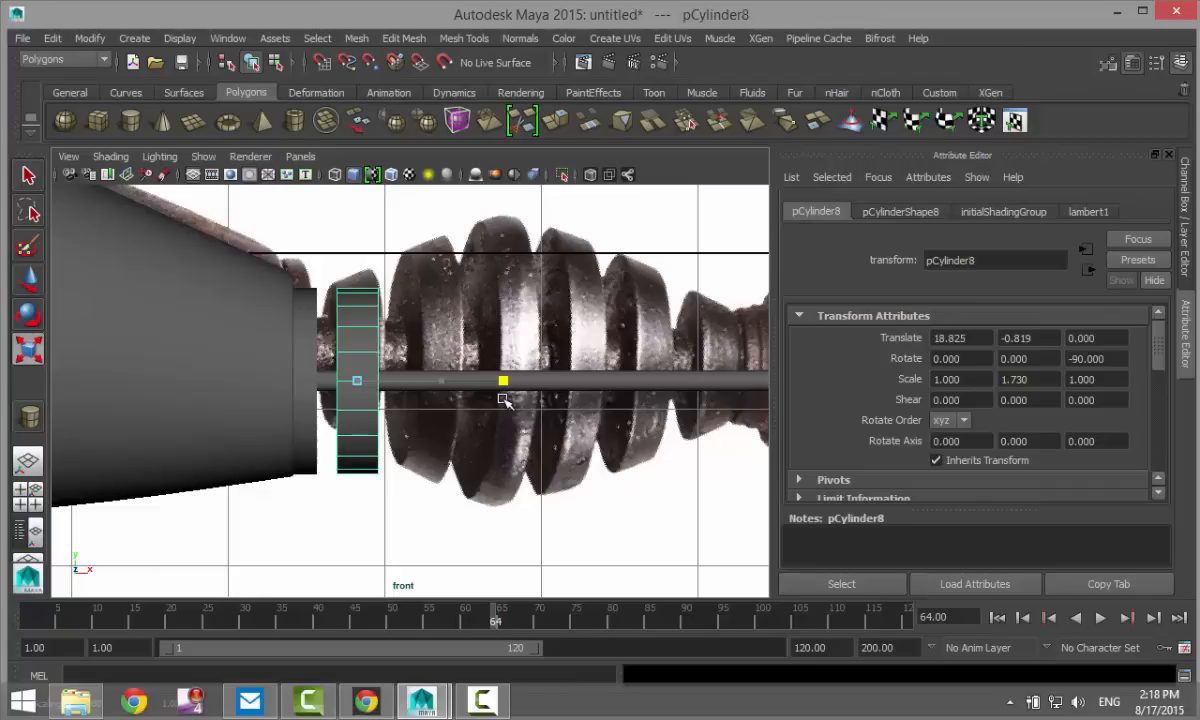
- Taper the duplicate disc by scaling up its tail-side ring of vertices to match the first rib, and return to object mode
right_drag(352, 322, 321, 268)
drag(356, 268, 415, 517)
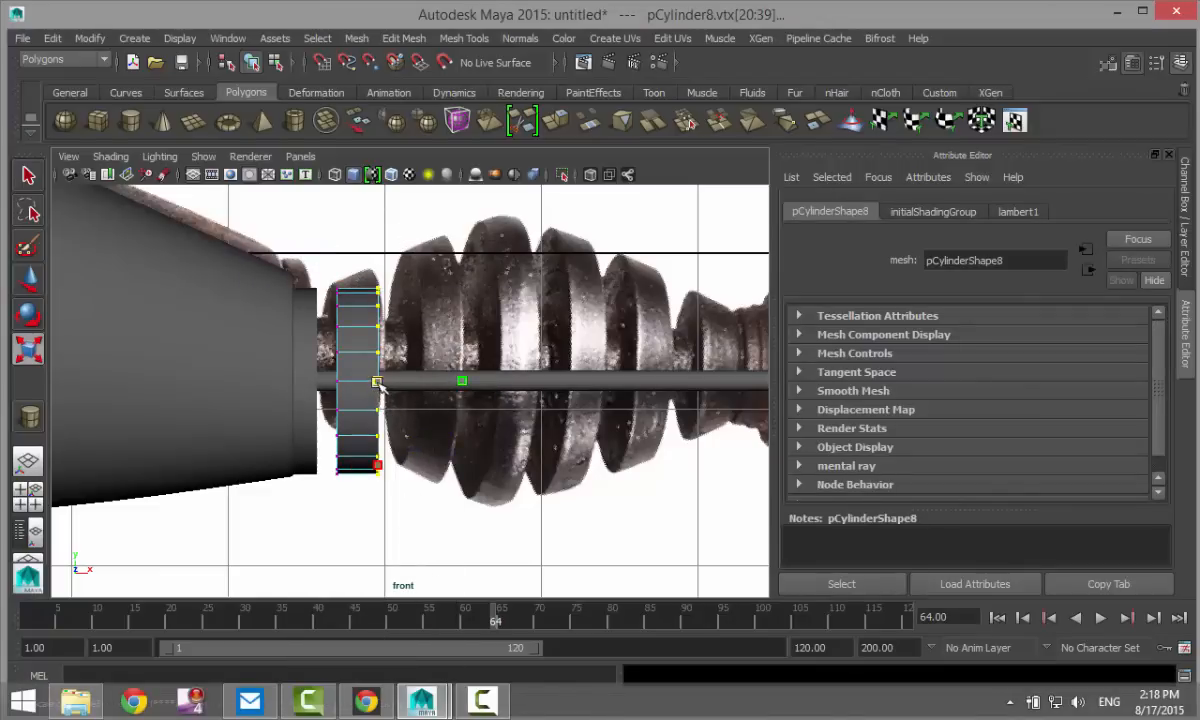
drag(377, 381, 400, 393)
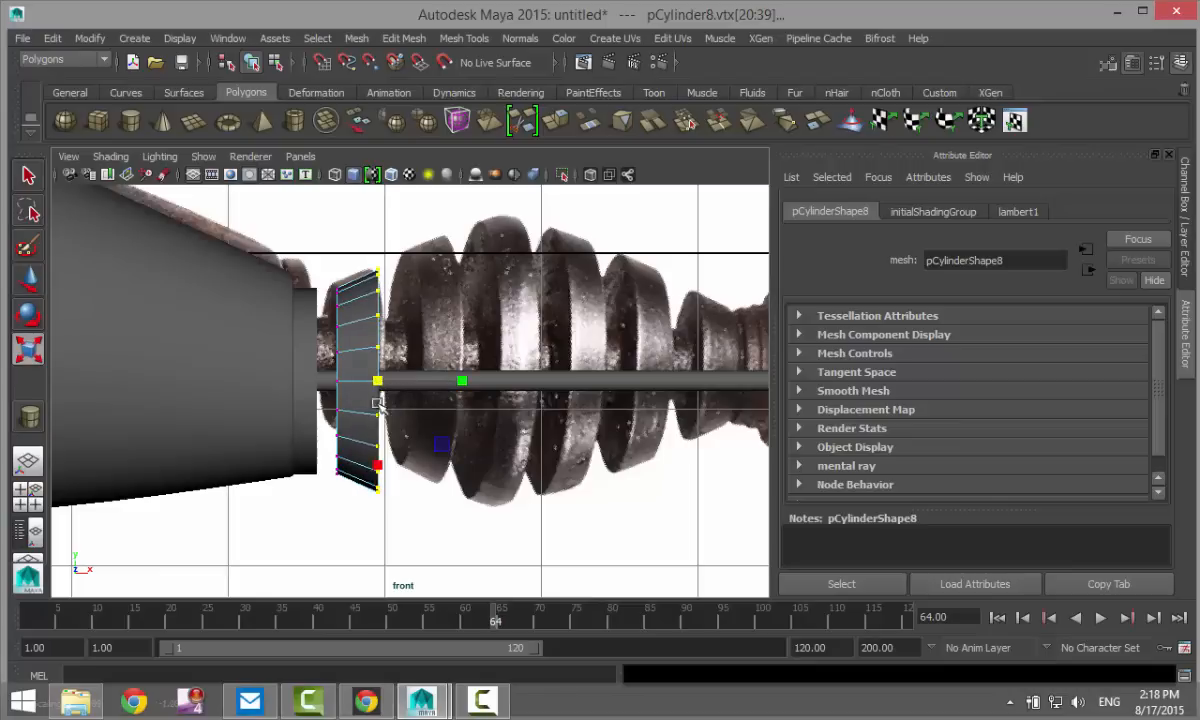
right_drag(340, 380, 430, 232)
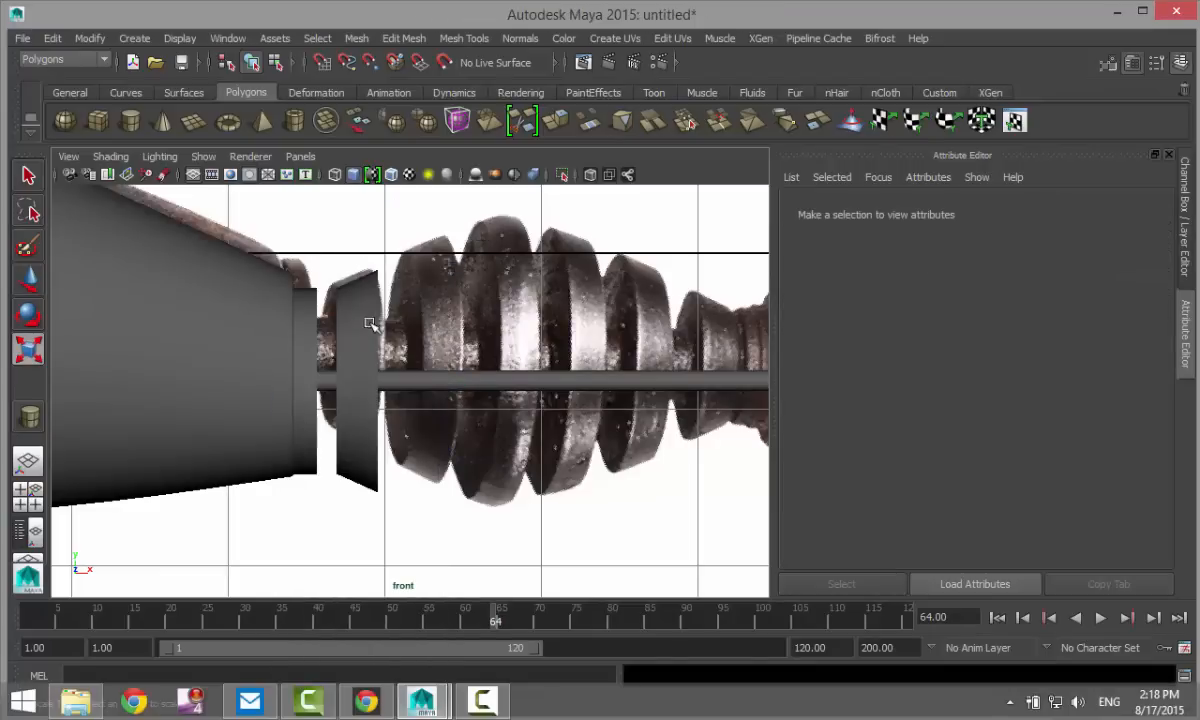
- Duplicate the tapered disc, move the copy to about X 19.29 and enlarge it uniformly to scale 1.37, 2.37, 1.37
key(ctrl+d)
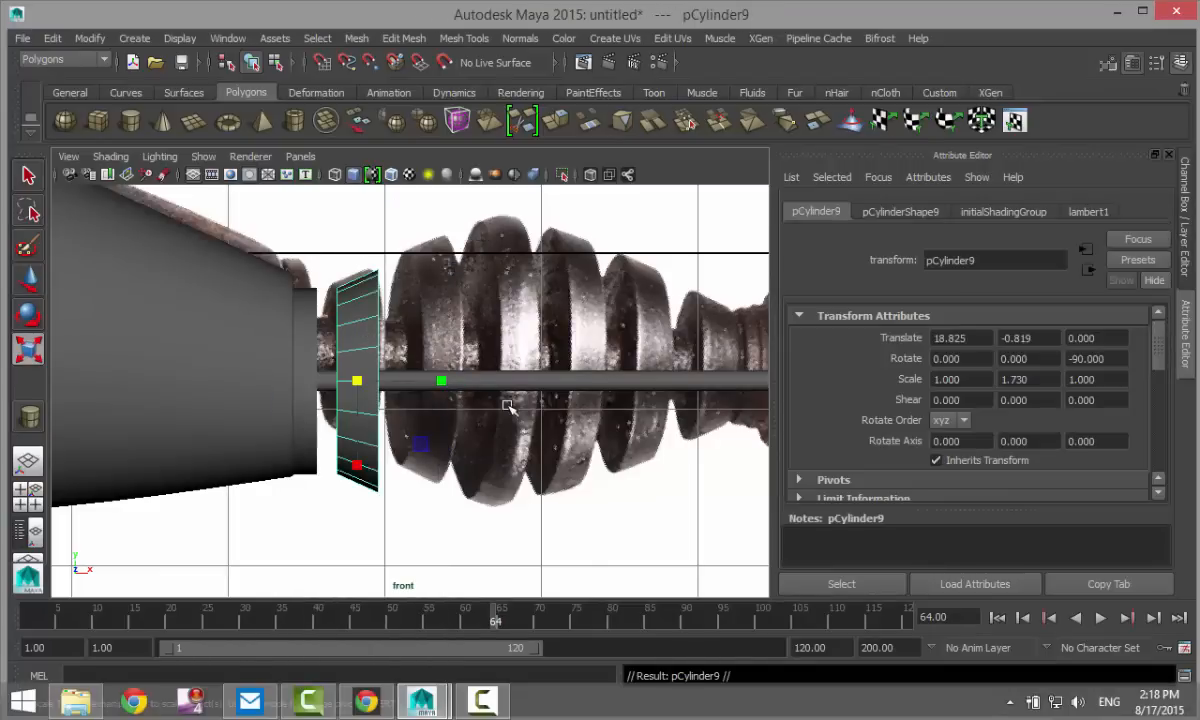
key(w)
drag(452, 384, 521, 388)
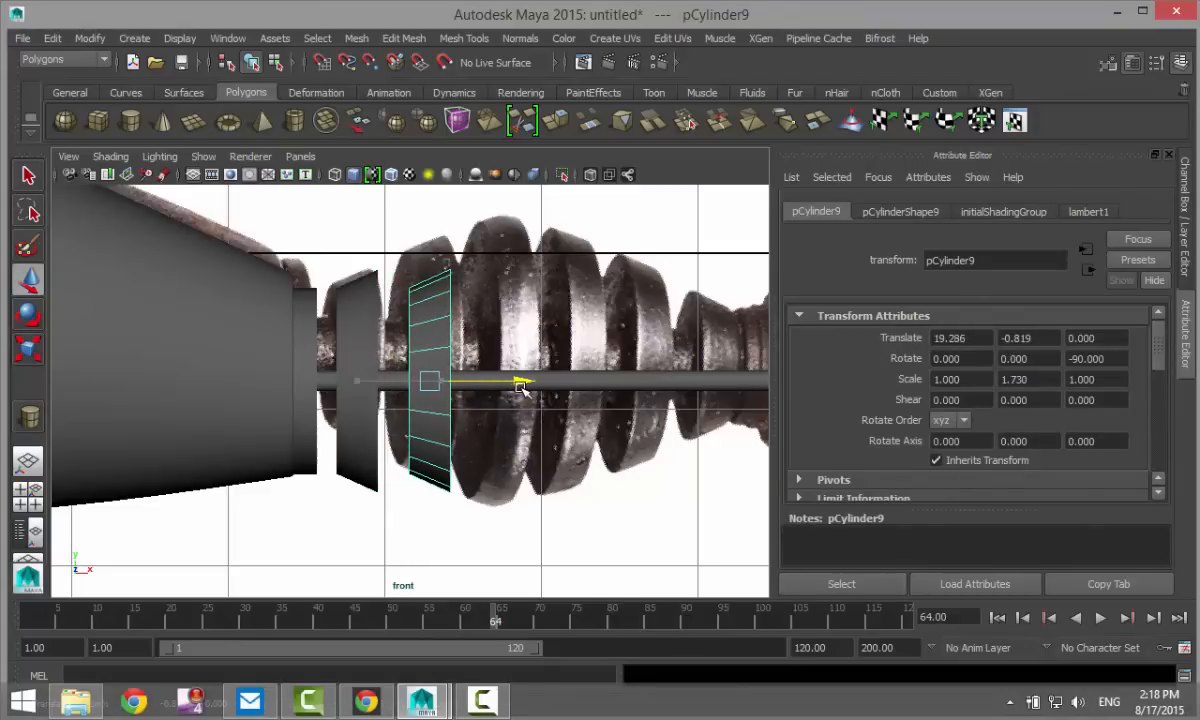
key(r)
drag(431, 385, 490, 398)
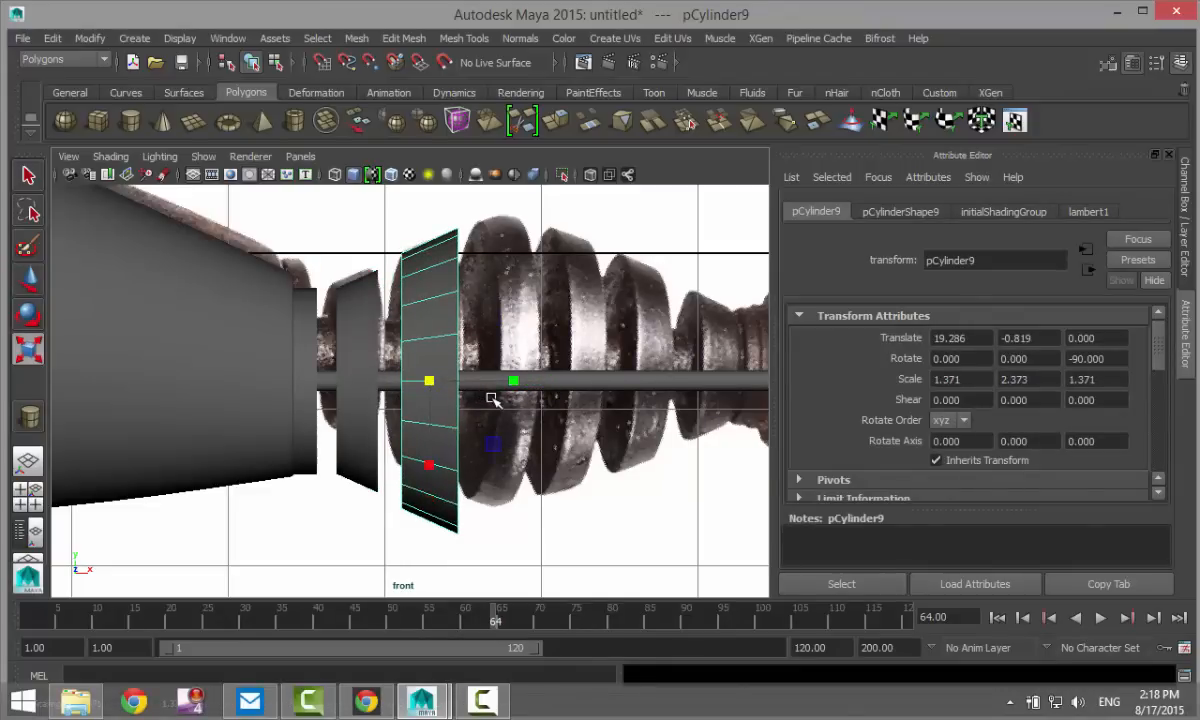
- Duplicate the large tapered disc and move the copy along X to about 19.81, over the middle rib
key(ctrl+d)
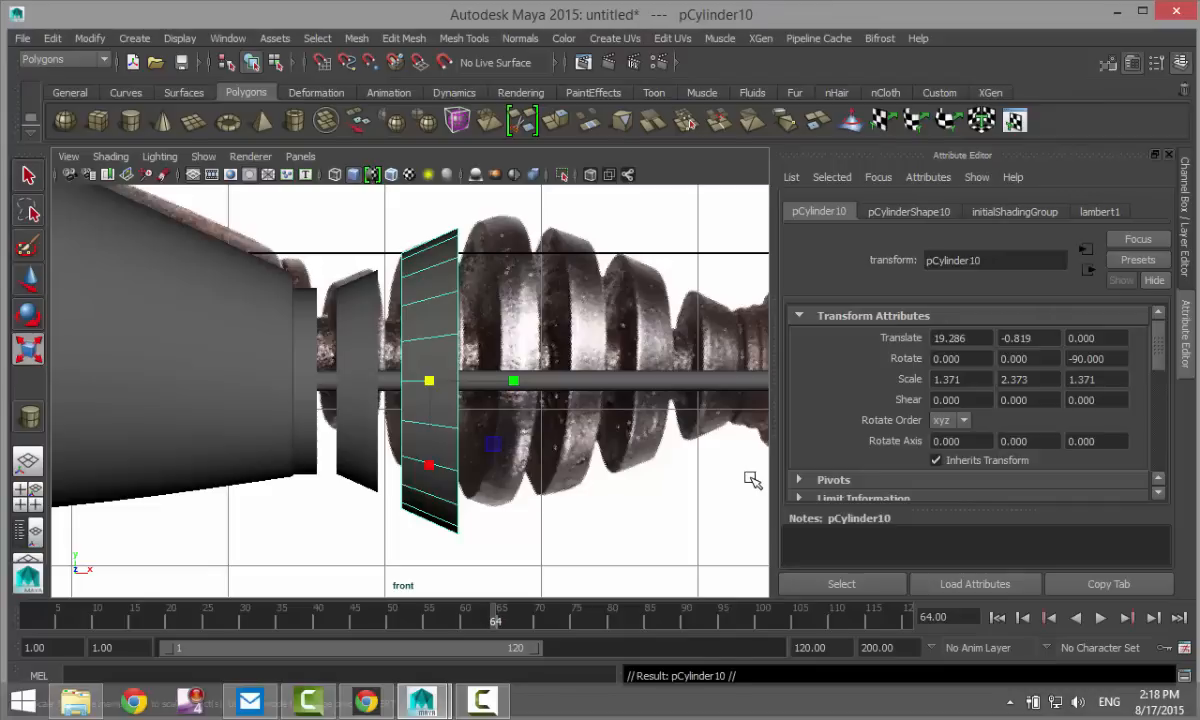
key(w)
drag(497, 376, 610, 400)
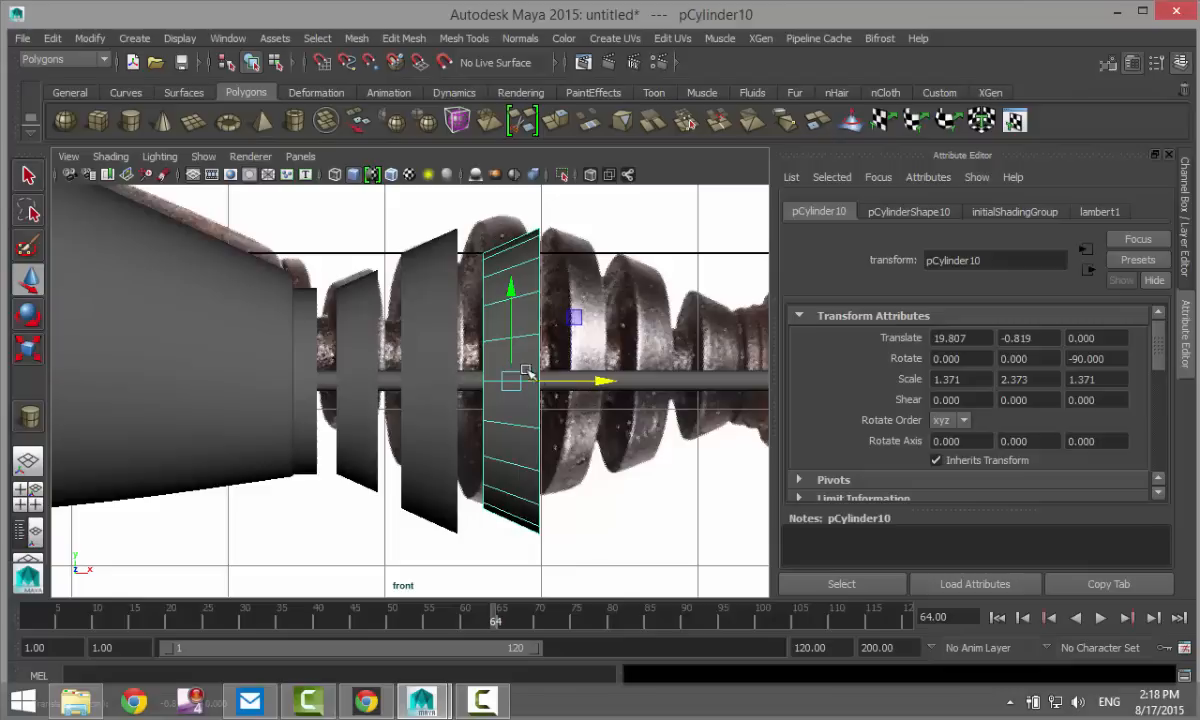
- Straighten the middle disc by scaling up its cone-side ring of vertices to match the opposite end, and clear the selection
right_drag(448, 300, 383, 242)
drag(438, 210, 482, 545)
key(r)
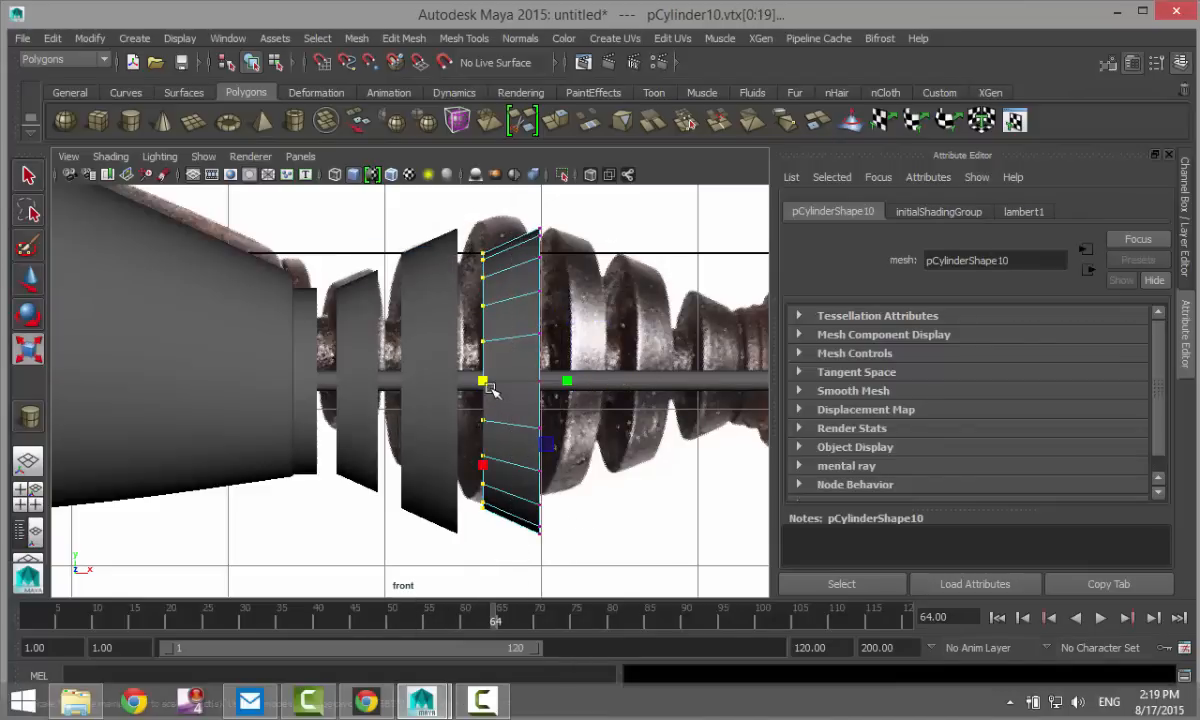
drag(490, 390, 521, 395)
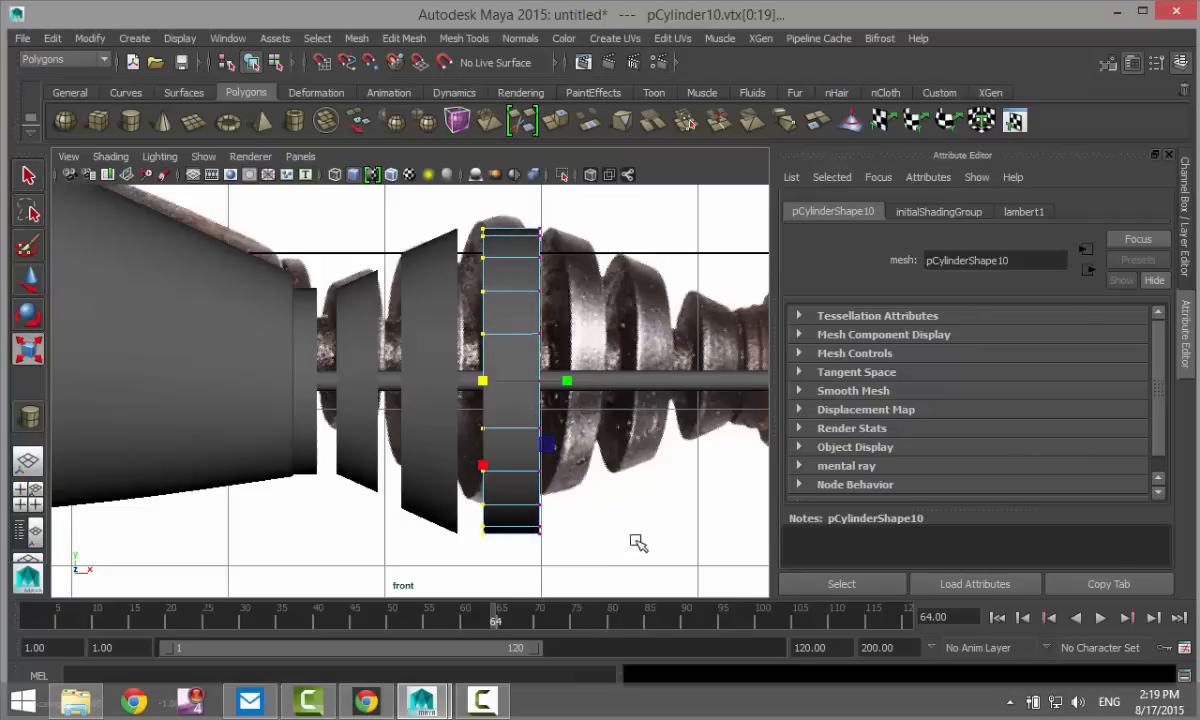
click(578, 504)
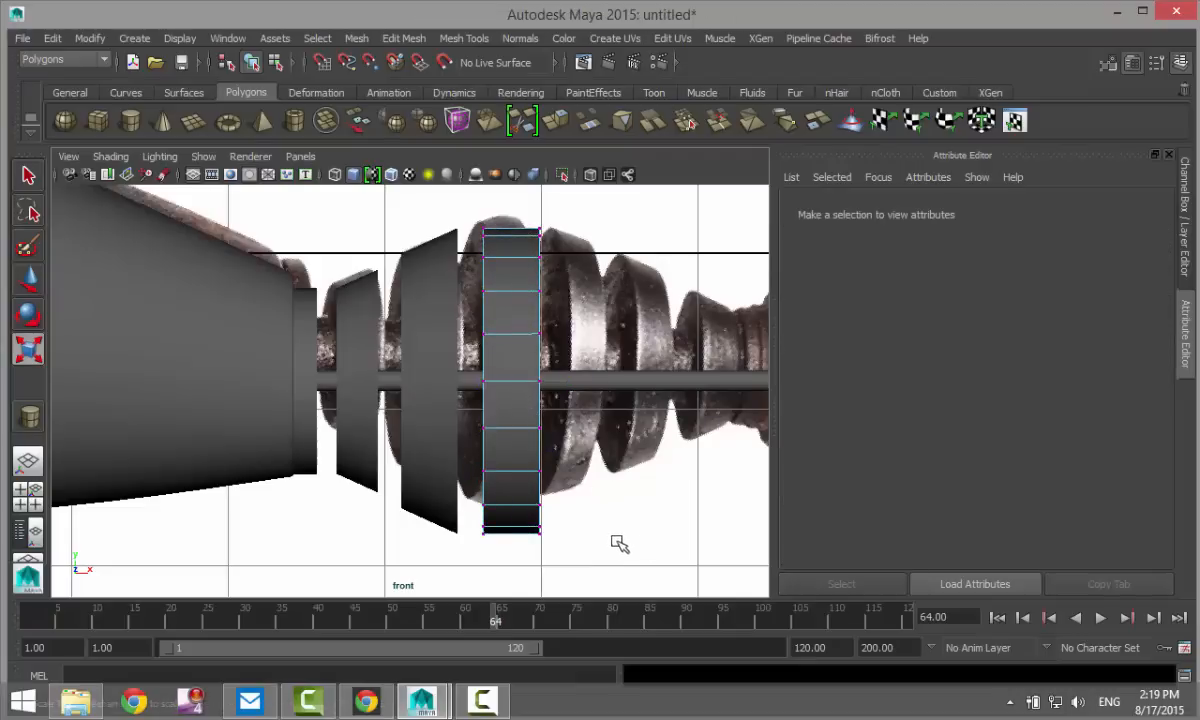
- Combine the small and large tapered discs into one mesh and center its pivot
click(435, 328)
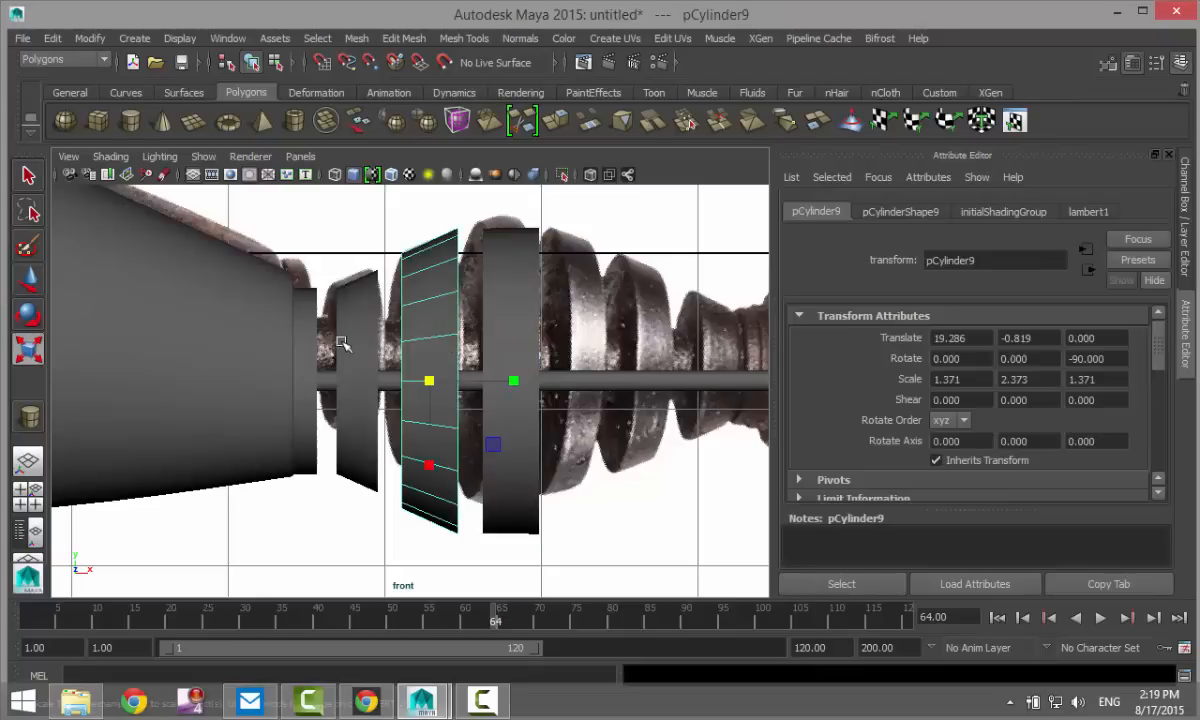
shift+click(340, 300)
click(356, 38)
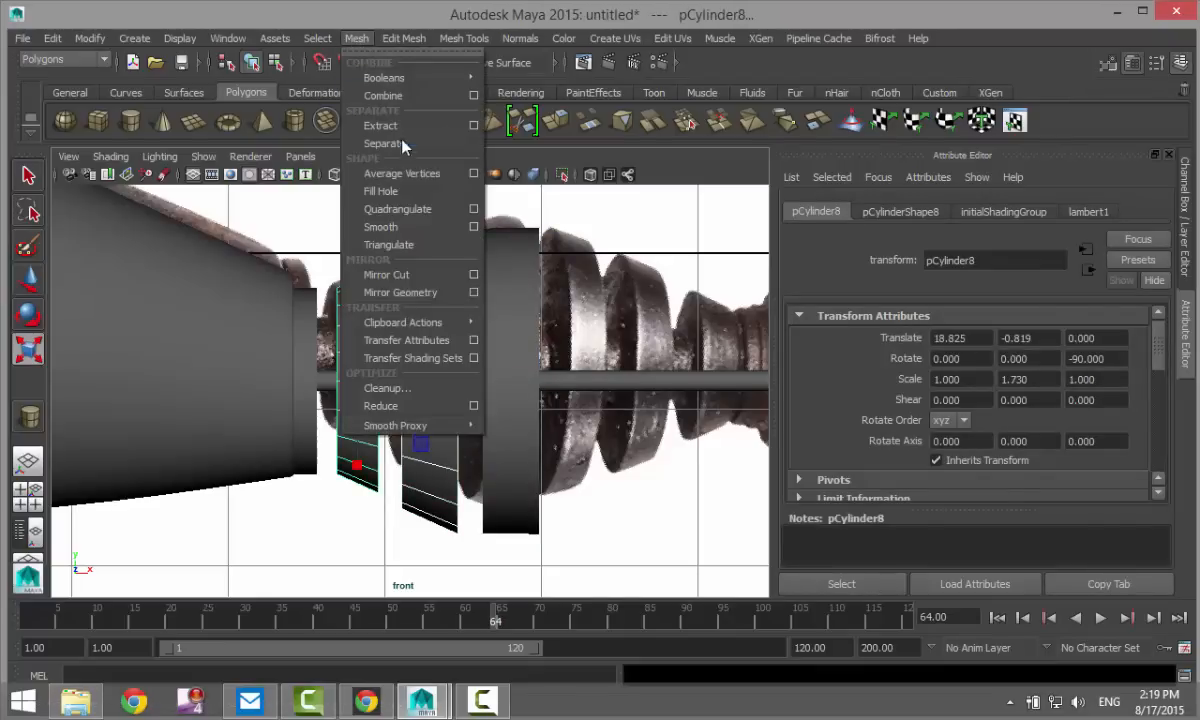
click(382, 86)
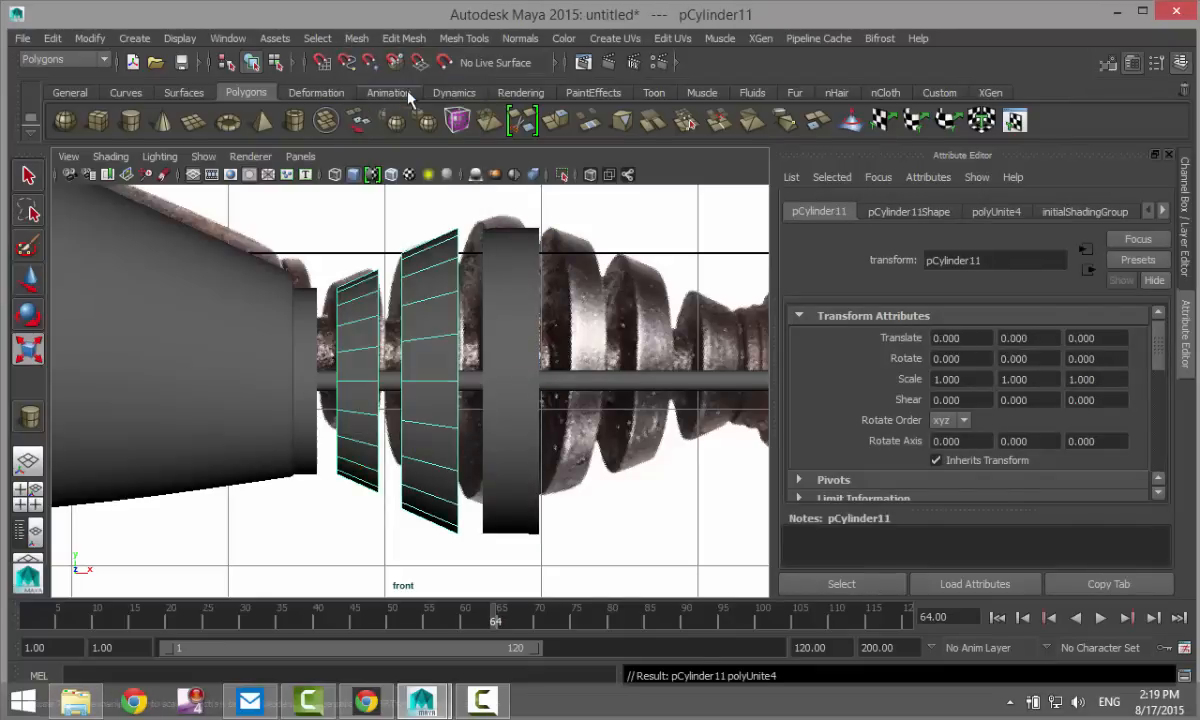
click(90, 40)
click(144, 202)
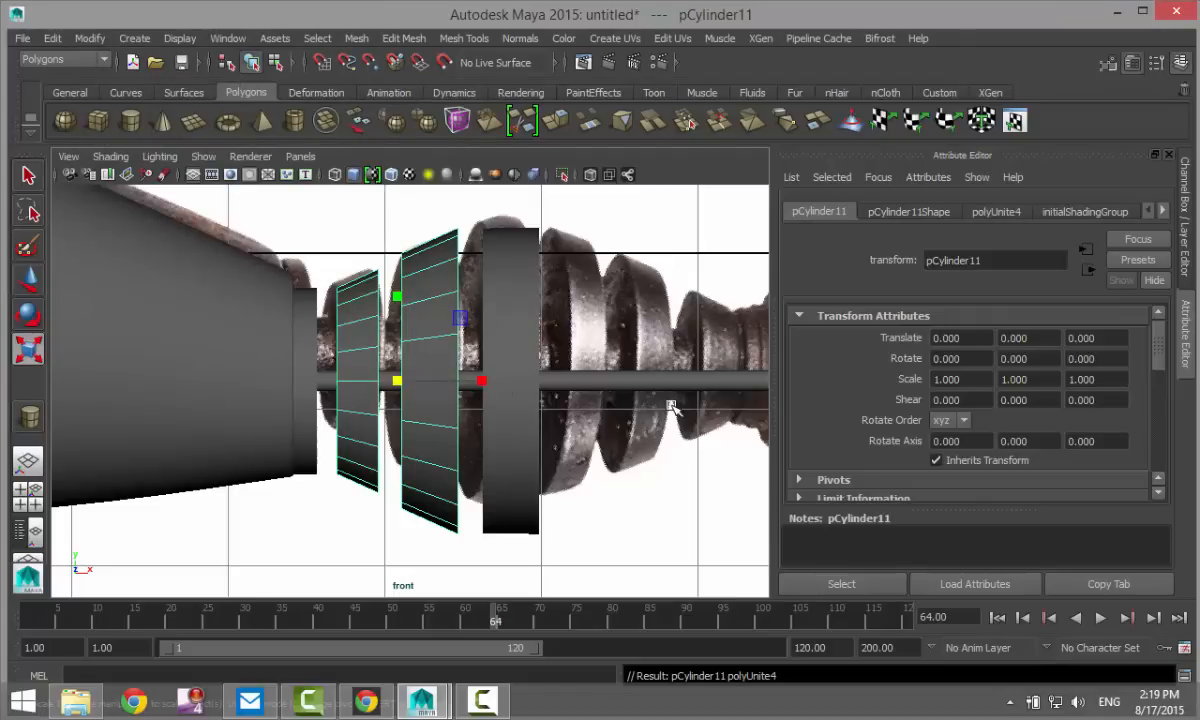
- Duplicate the combined disc pair and move the copy about 1.4 along X, past the middle disc
key(ctrl+d)
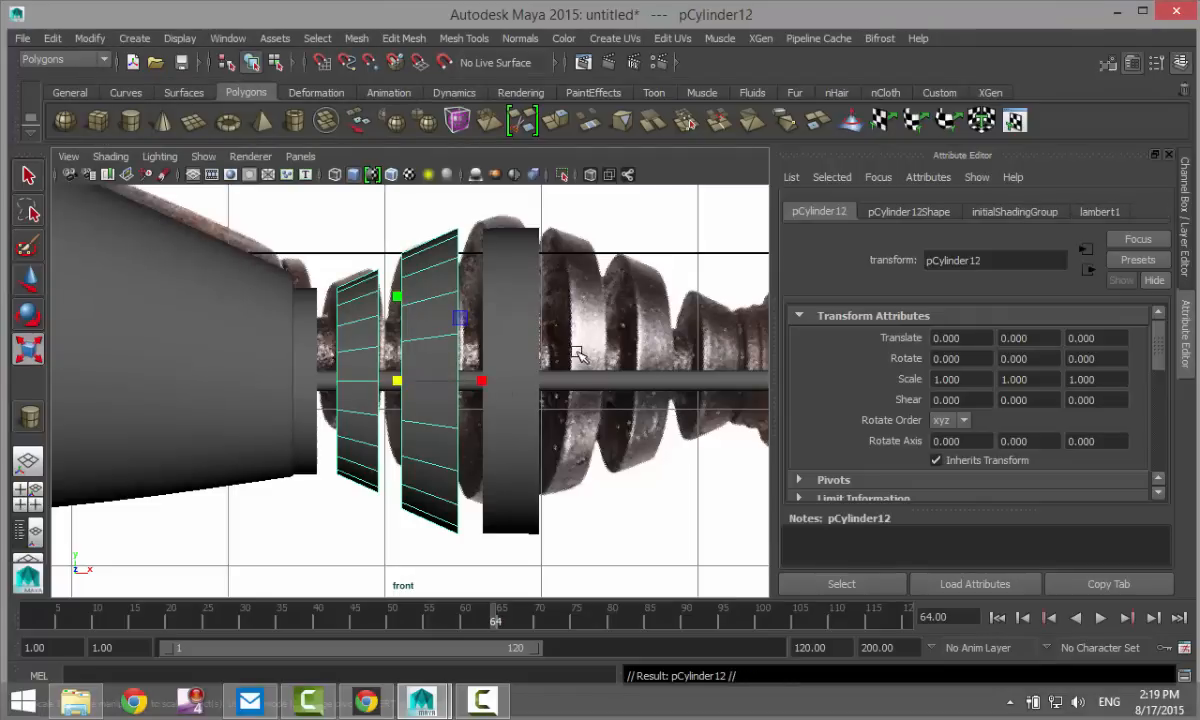
key(w)
drag(488, 380, 705, 397)
- Rotate the duplicated pair to 180 degrees in Y so its tapers face the tail, and shift it to about 1.43 in X
key(e)
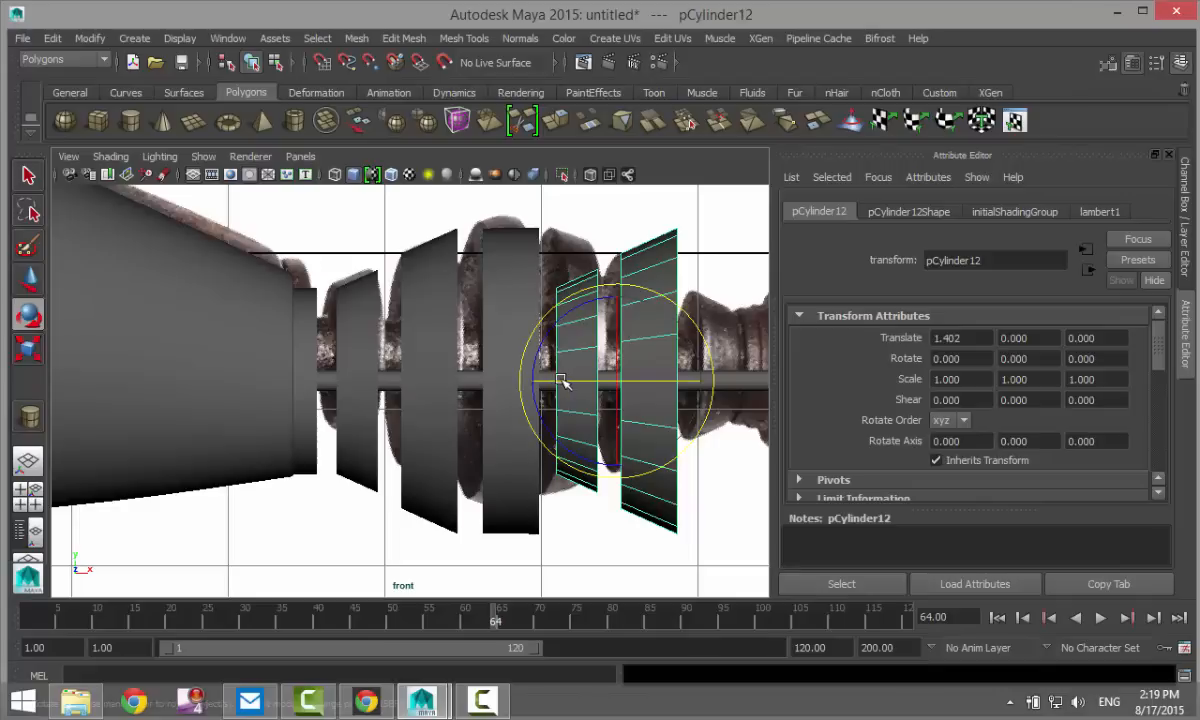
drag(530, 360, 653, 362)
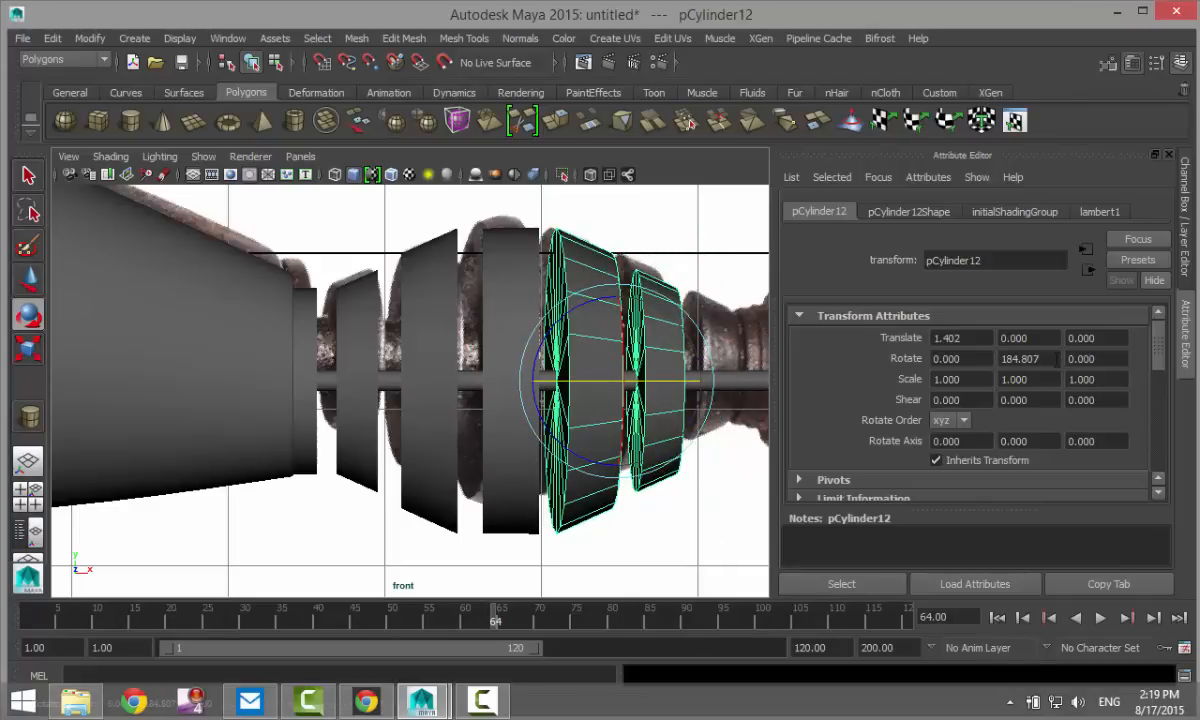
drag(1055, 358, 849, 358)
text(180)
key(Return)
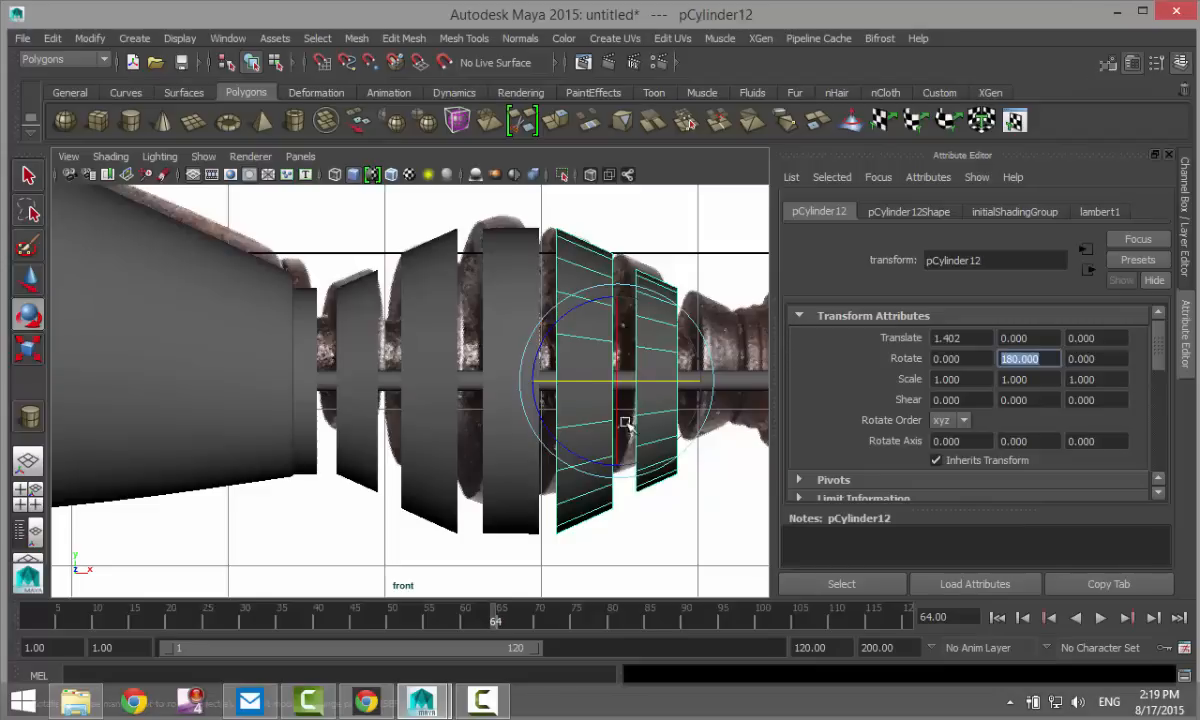
click(586, 258)
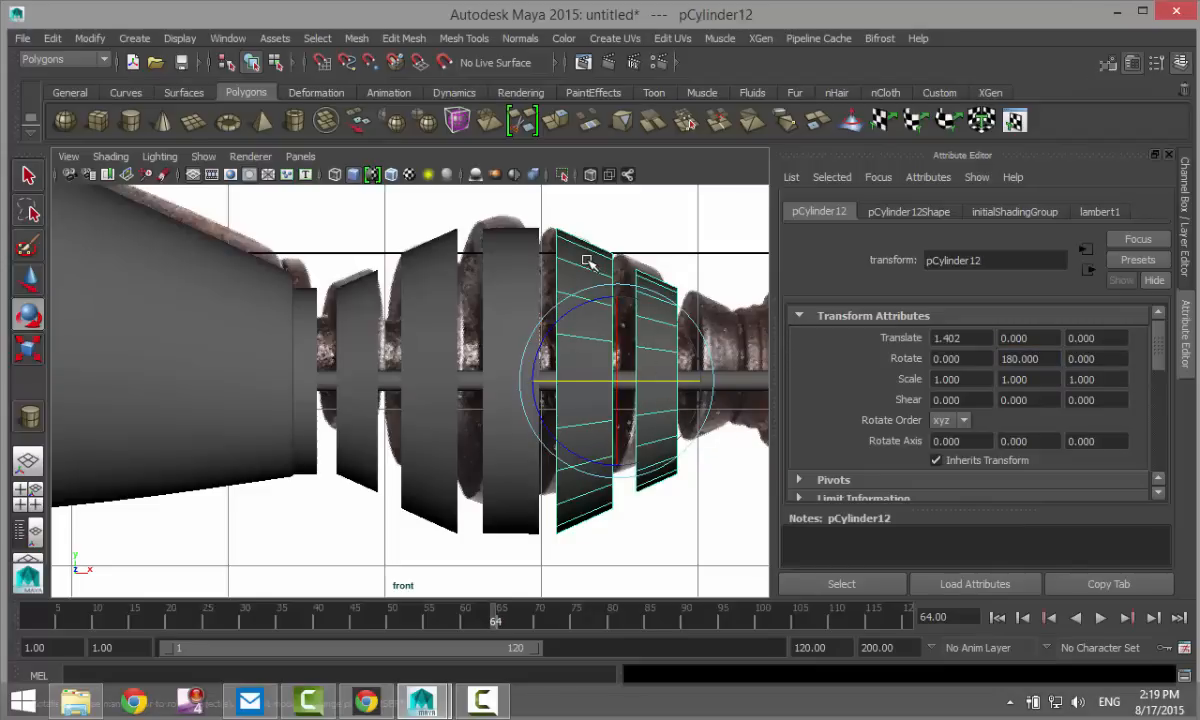
key(w)
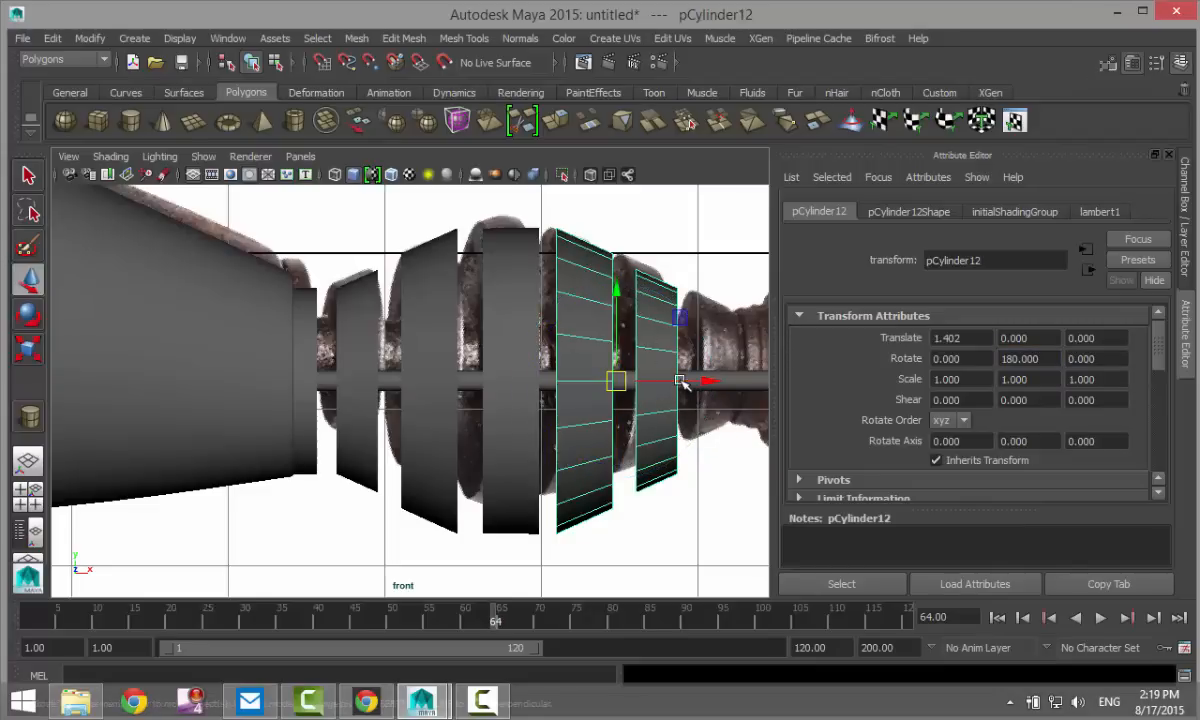
drag(702, 383, 712, 383)
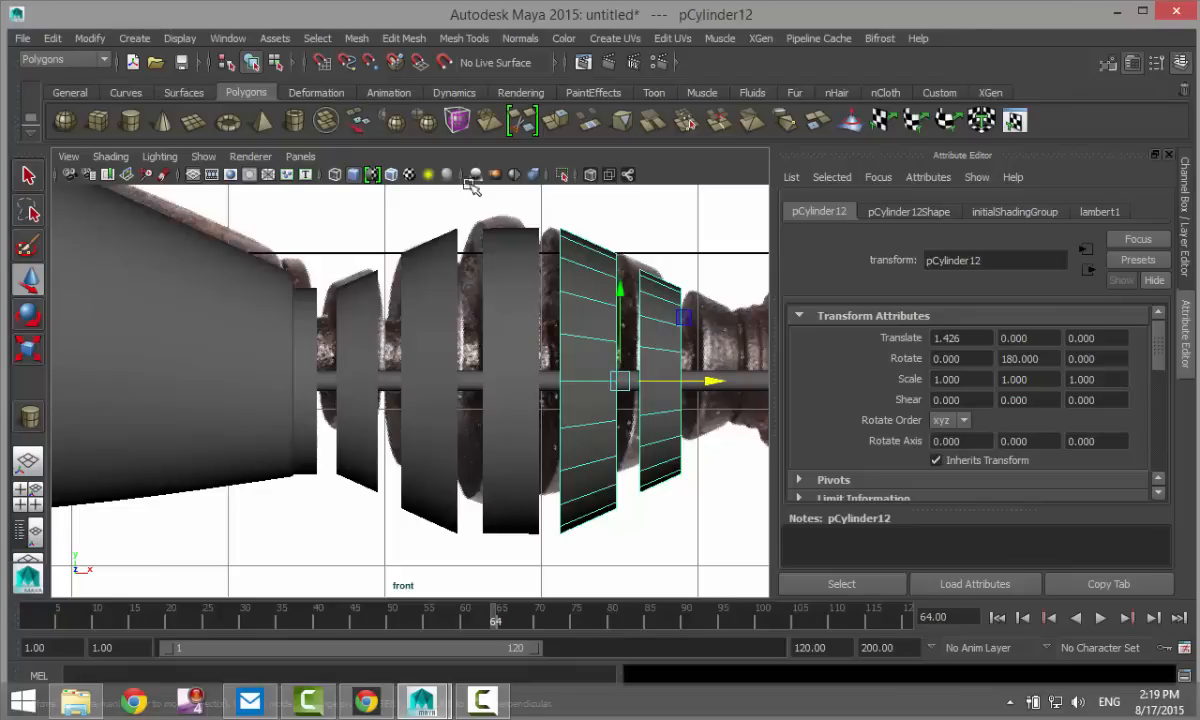
- Separate the mirrored disc pair into individual meshes and select the smaller disc
click(355, 38)
click(380, 143)
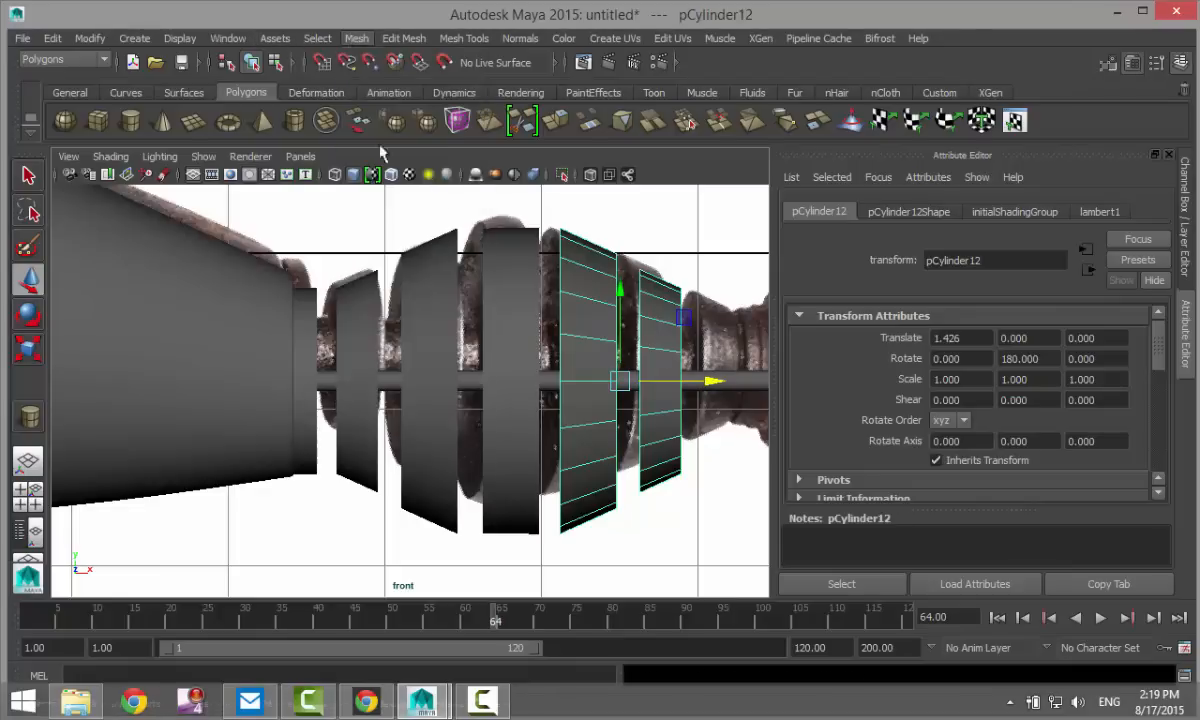
click(650, 320)
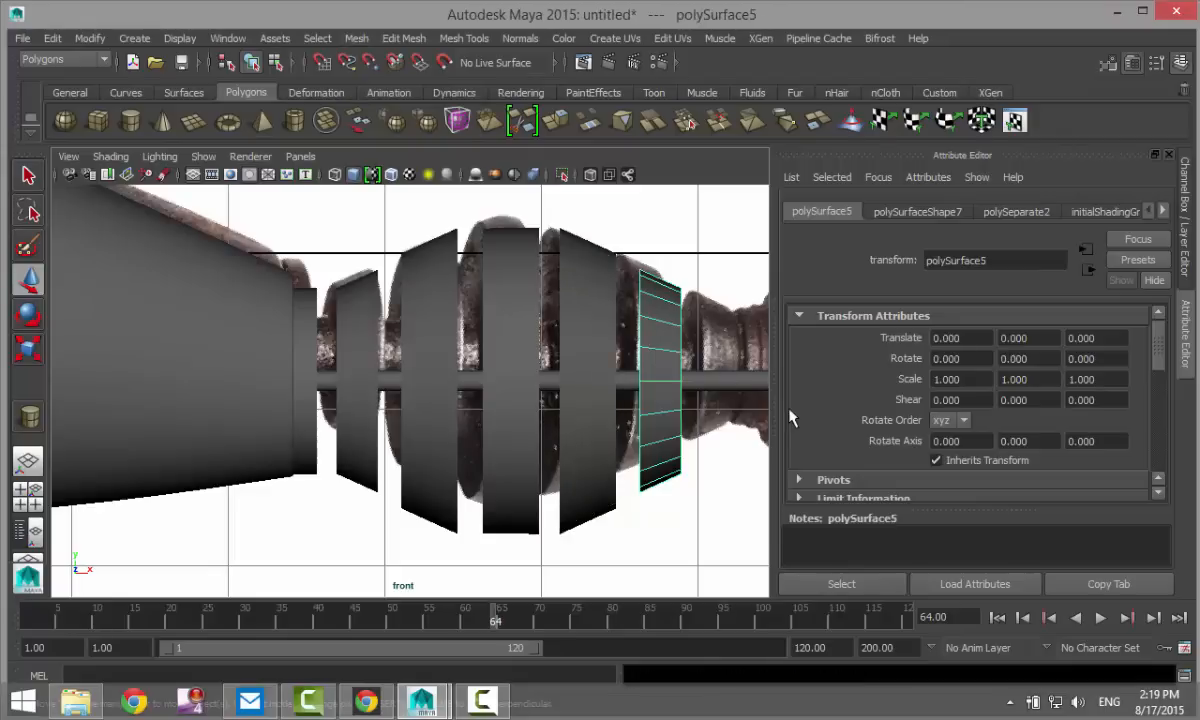
- Duplicate the smaller disc, center its pivot, and place it over the last rib at about X -0.37 with uniform scale 0.78
key(ctrl+d)
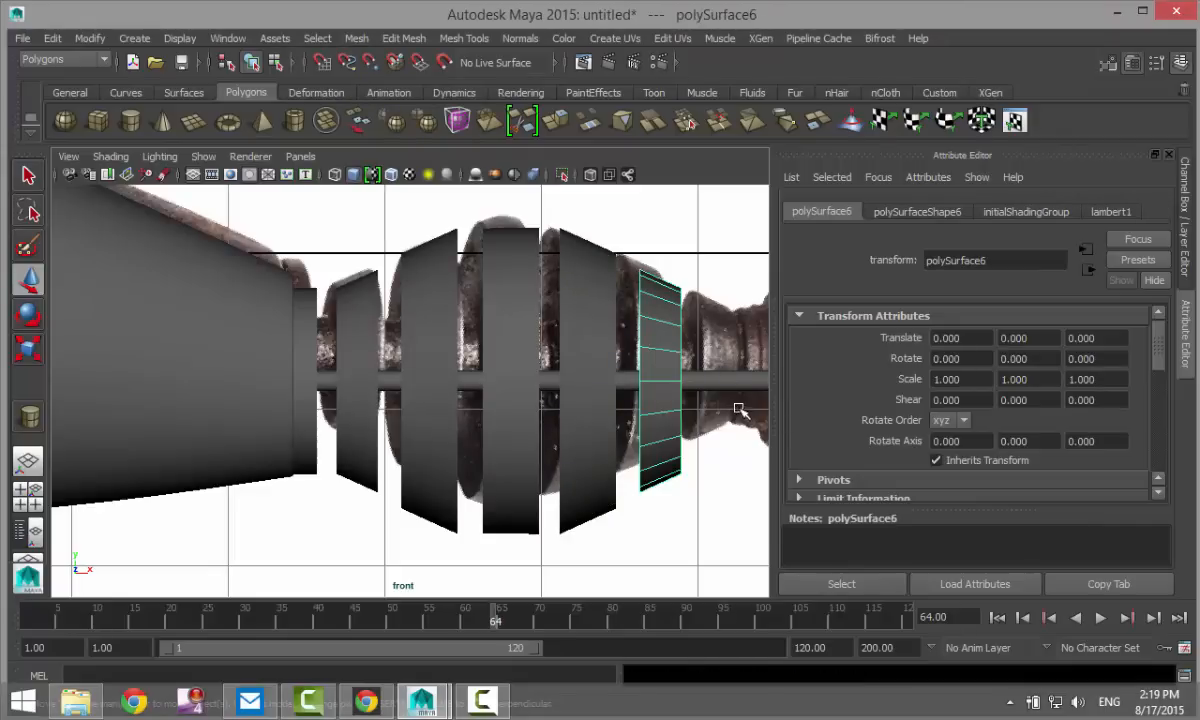
click(84, 40)
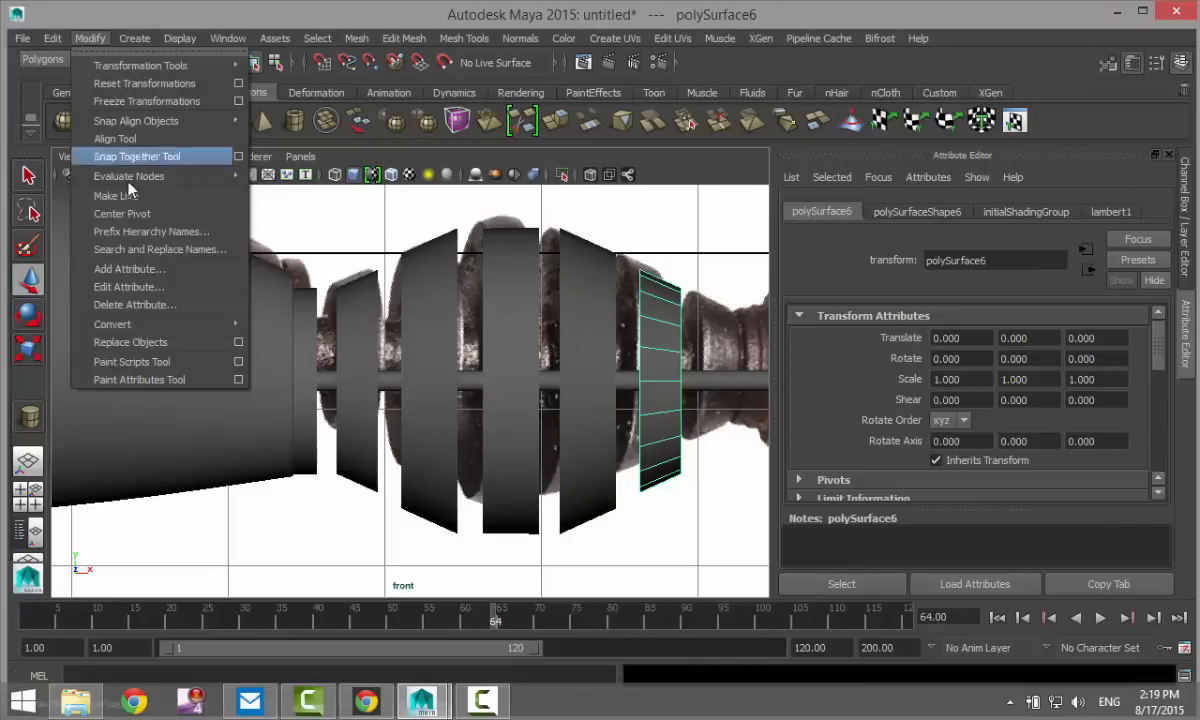
click(110, 200)
drag(729, 391, 686, 385)
key(r)
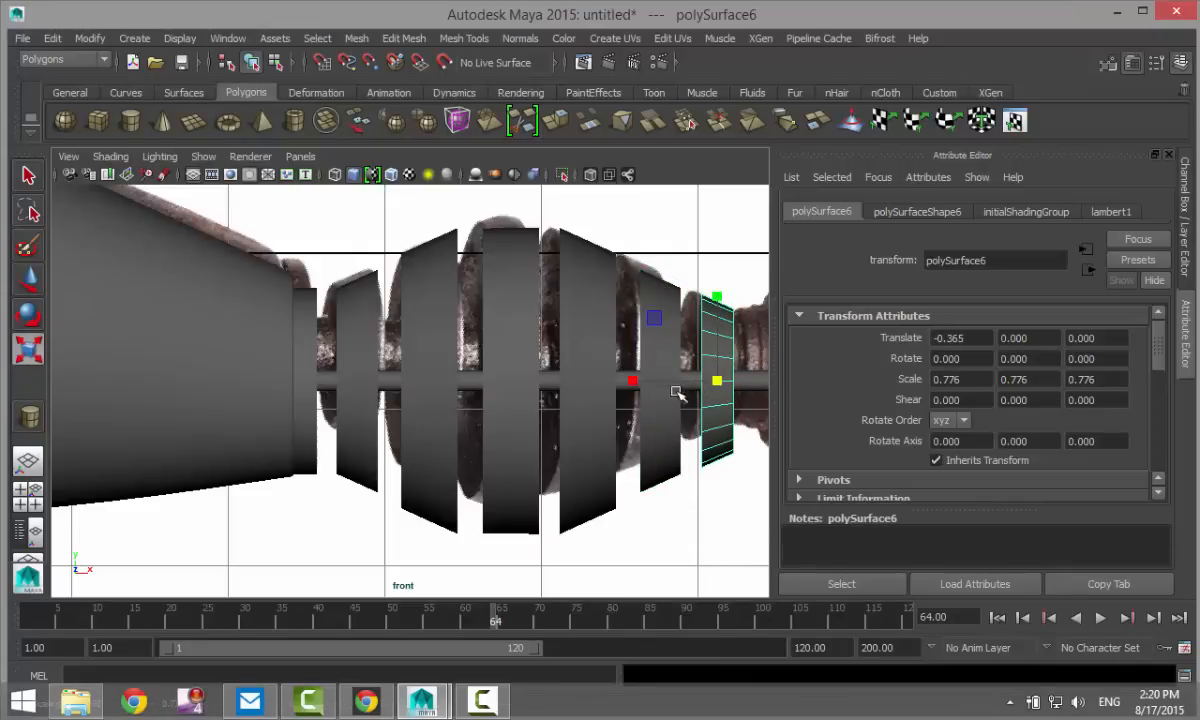
- Duplicate the thin disc at the cone's end, move the copy to about X 21.4 before the tail bulb, and frame it
scroll(643, 434, down, 5)
scroll(630, 462, up, 3)
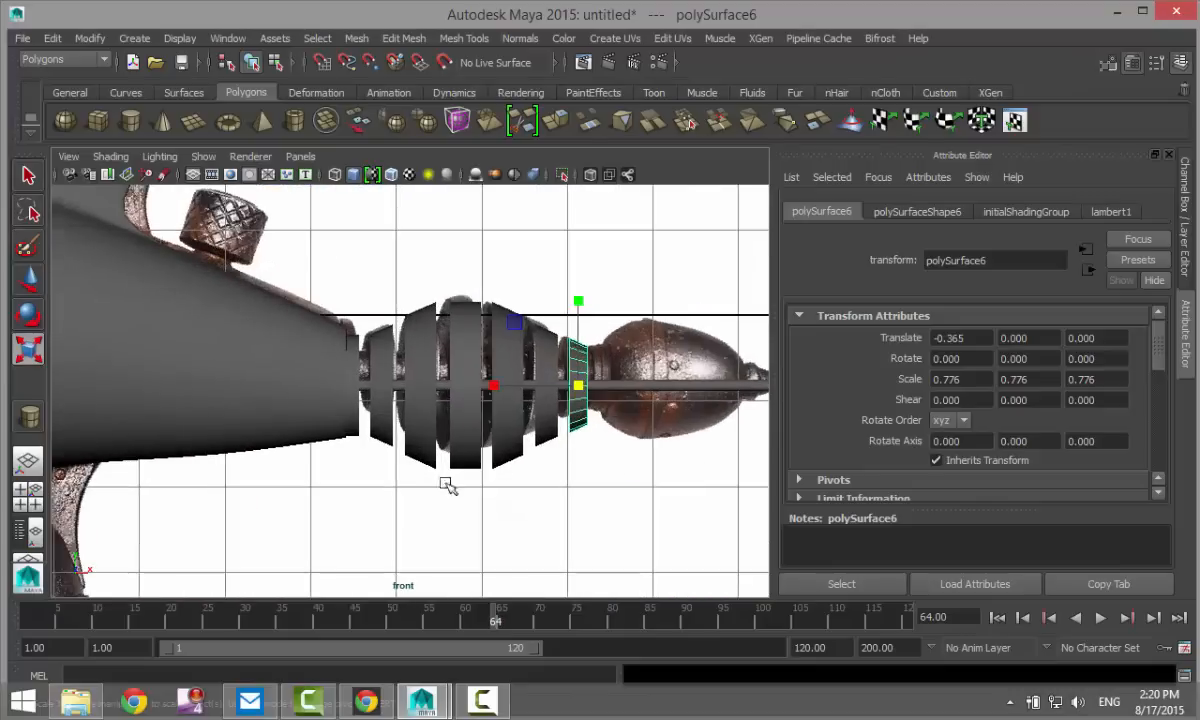
click(351, 358)
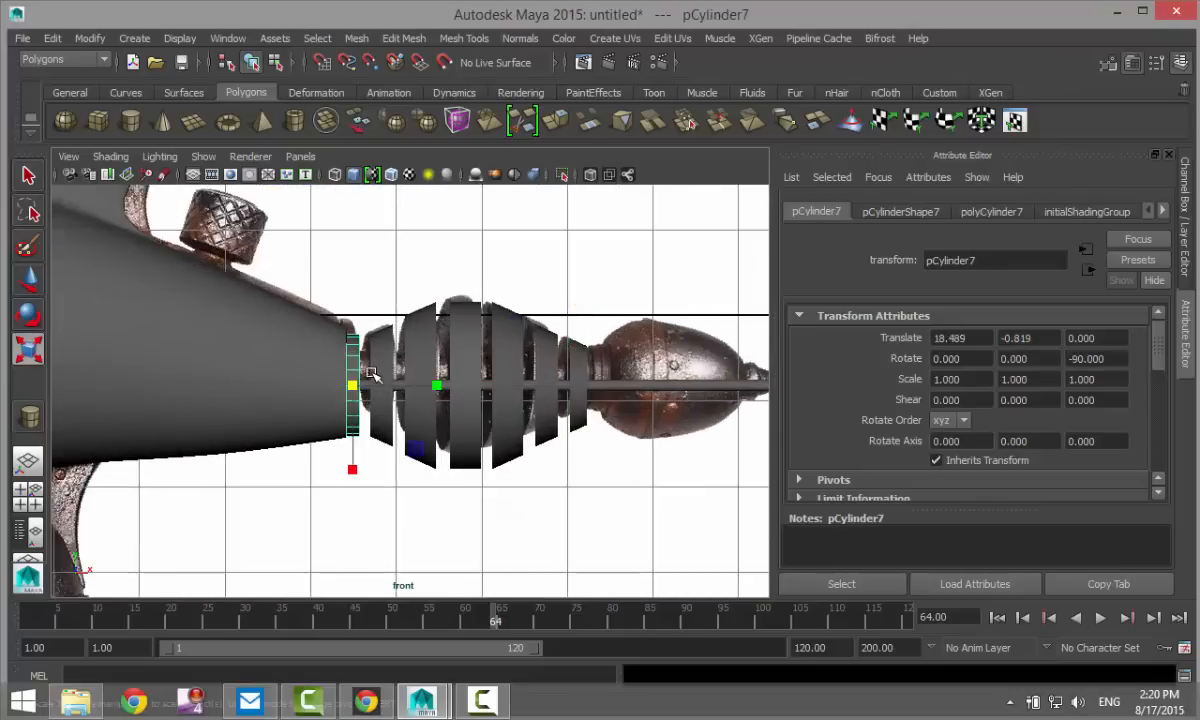
key(ctrl+d)
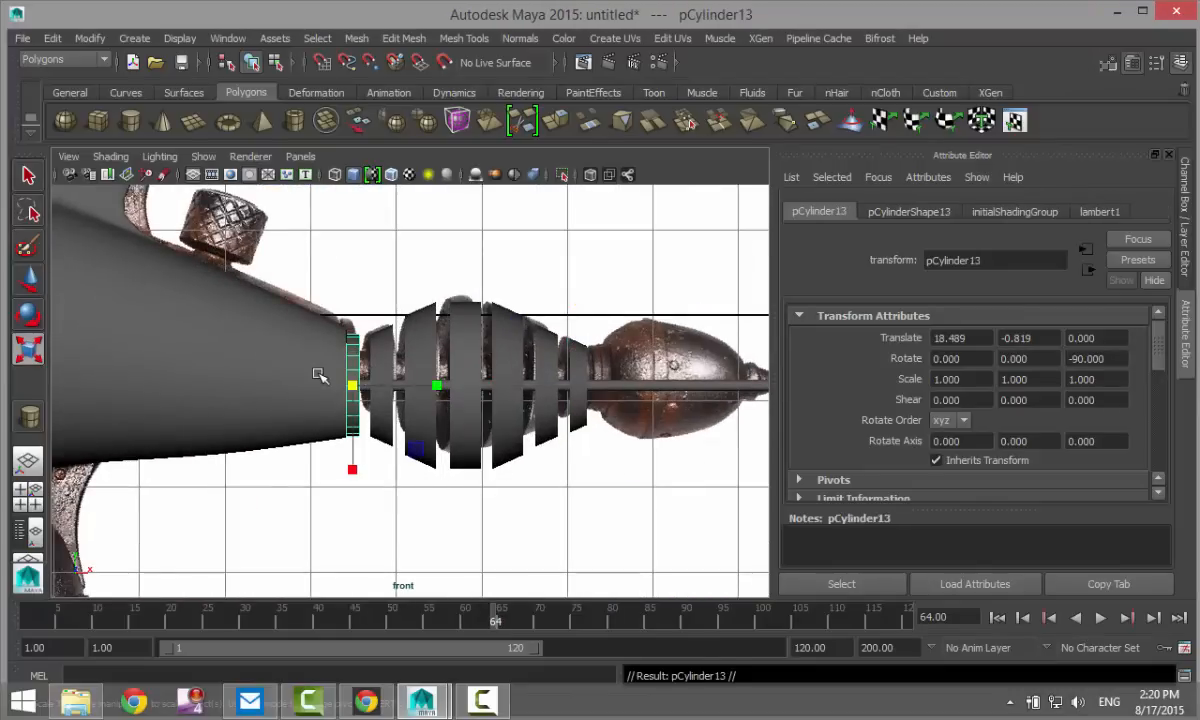
key(w)
drag(442, 388, 691, 423)
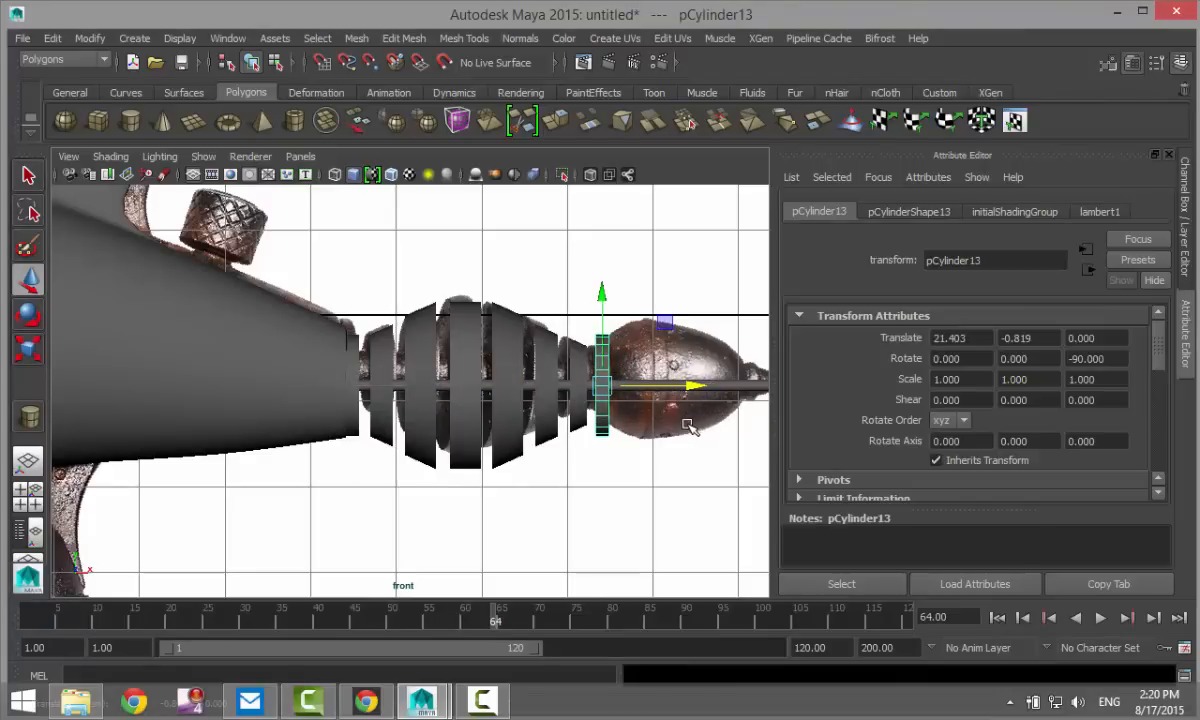
key(f)
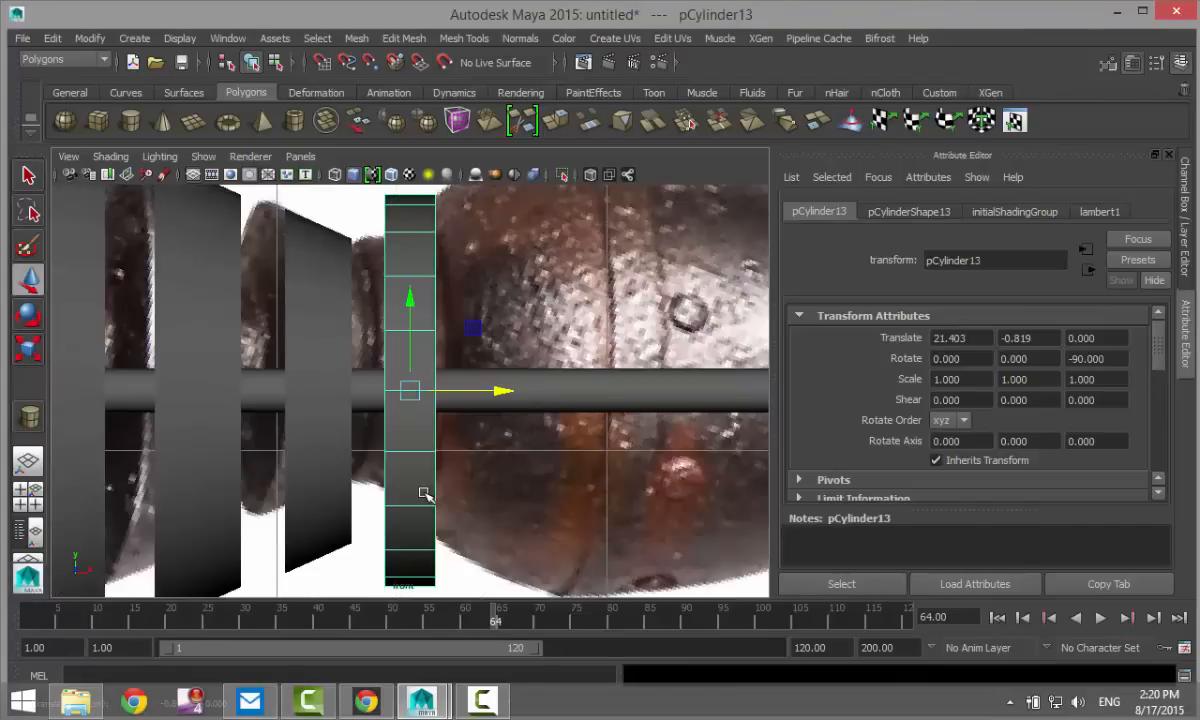
- Scale the thin disc copy before the tail bulb uniformly to about 0.744
key(r)
drag(411, 392, 340, 394)
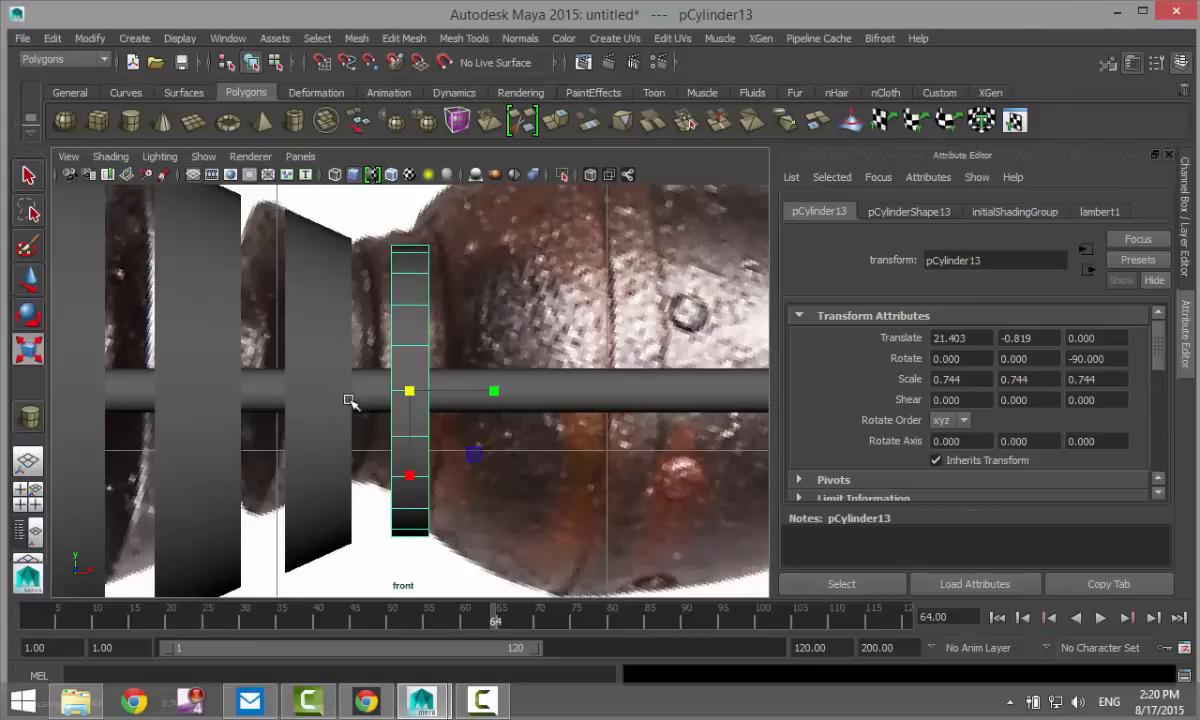
scroll(399, 471, down, 5)
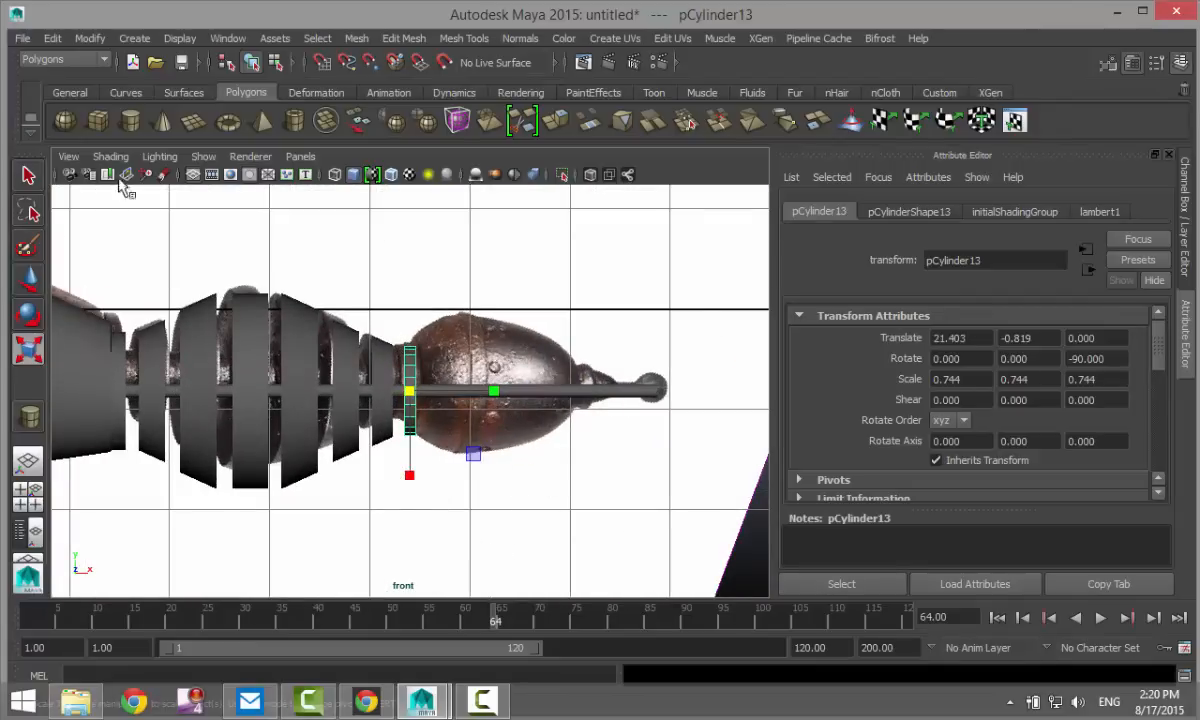
- Duplicate the barrel-shaped cylinder under the gun body and move the copy over the tail bulb, at about X 23.56 and Y -0.86
scroll(268, 437, down, 6)
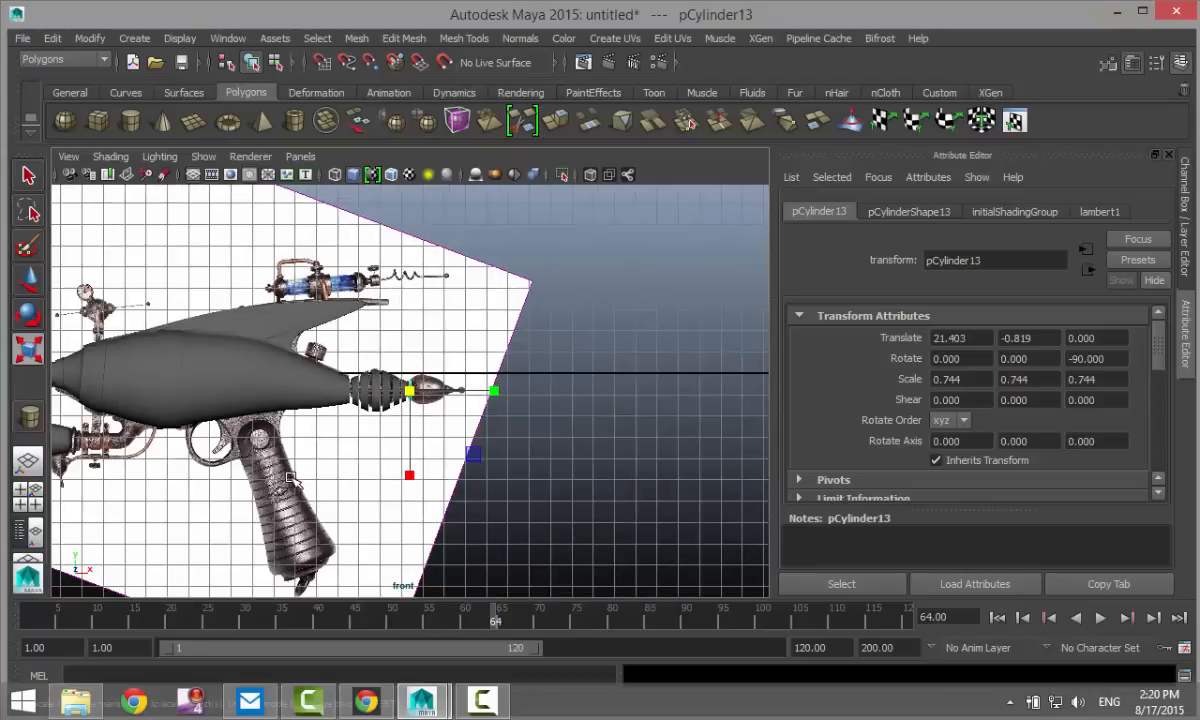
scroll(290, 478, down, 2)
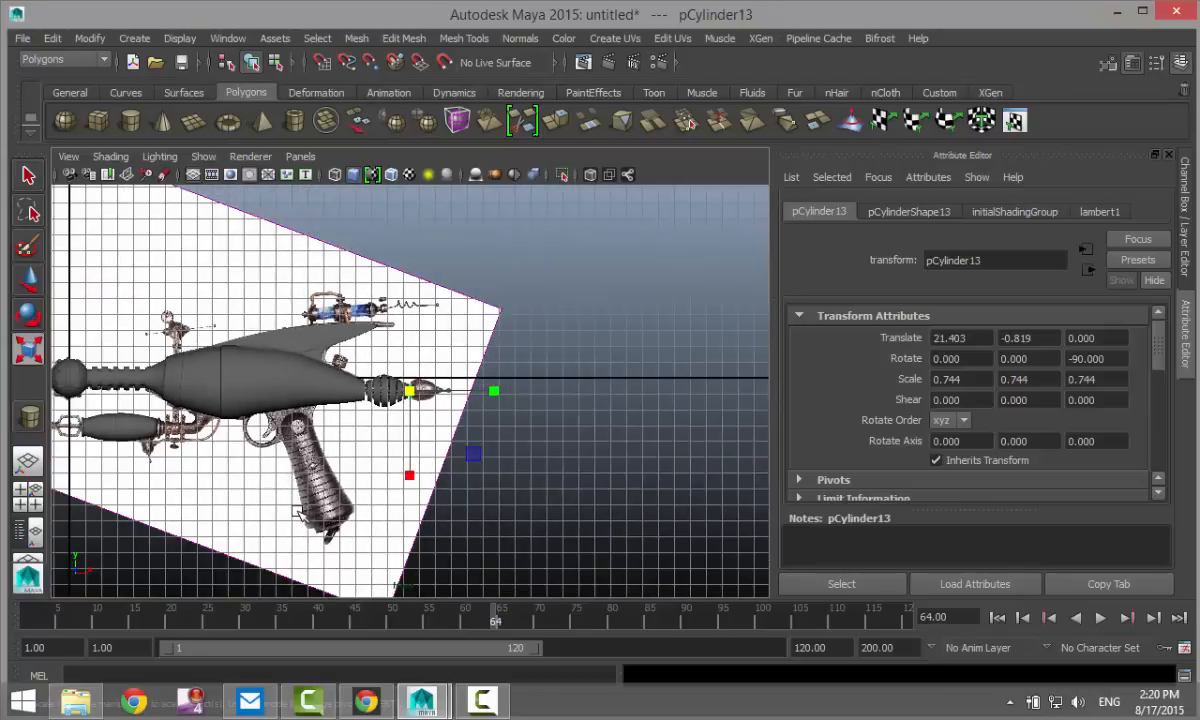
scroll(298, 511, up, 2)
scroll(294, 514, down, 2)
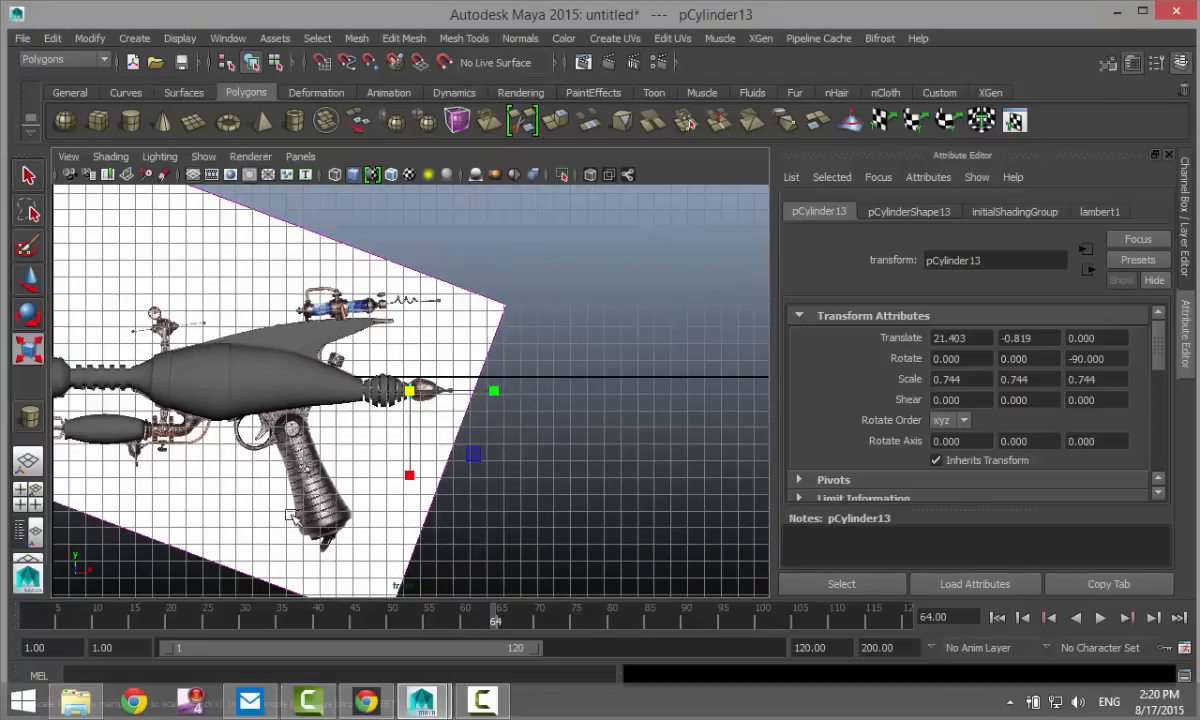
click(108, 432)
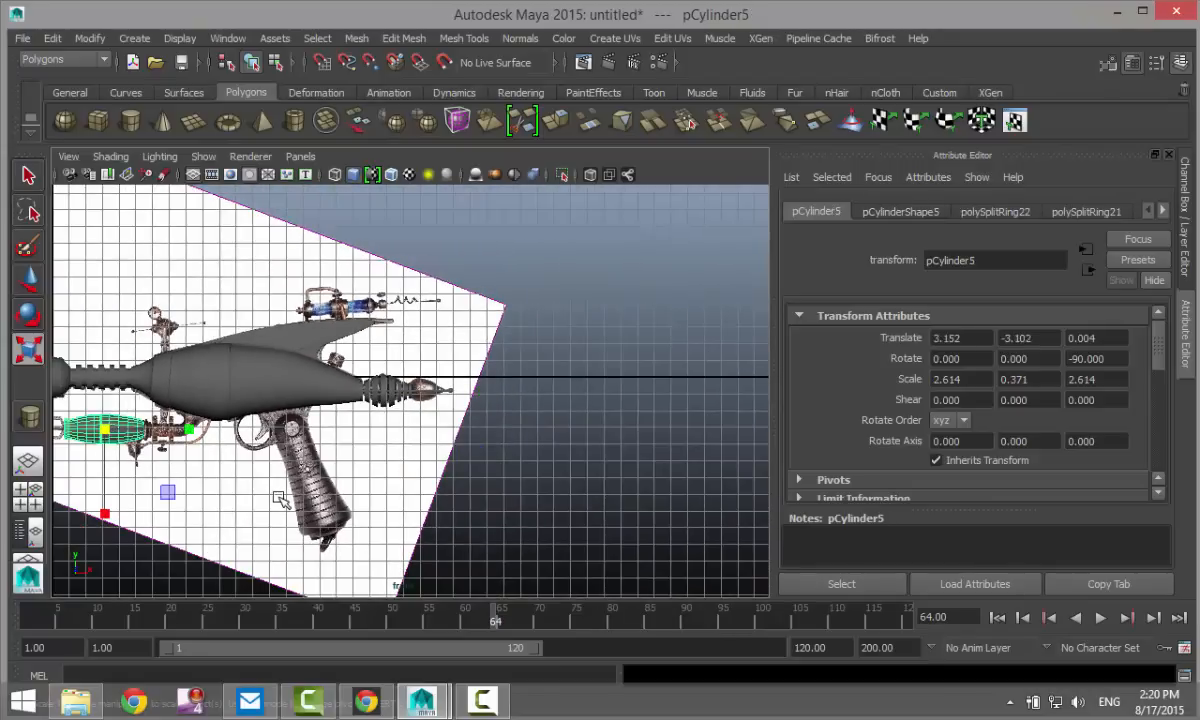
key(ctrl+d)
key(w)
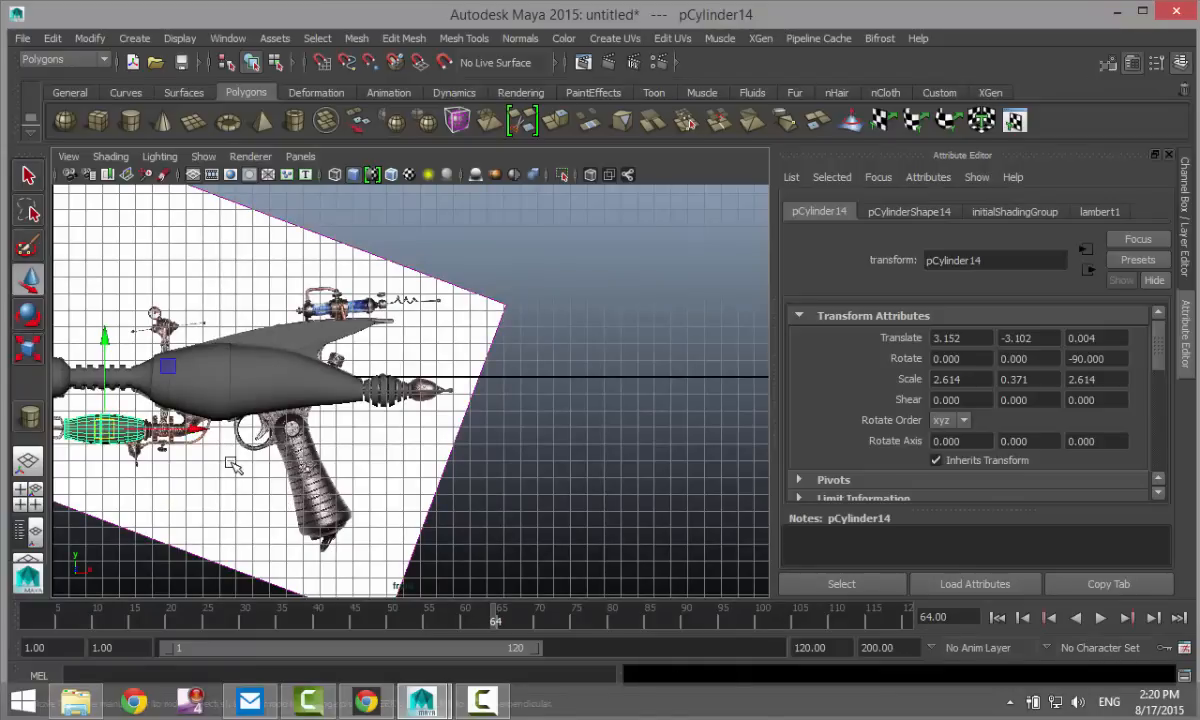
drag(192, 430, 539, 472)
drag(443, 341, 443, 270)
key(f)
scroll(428, 438, down, 8)
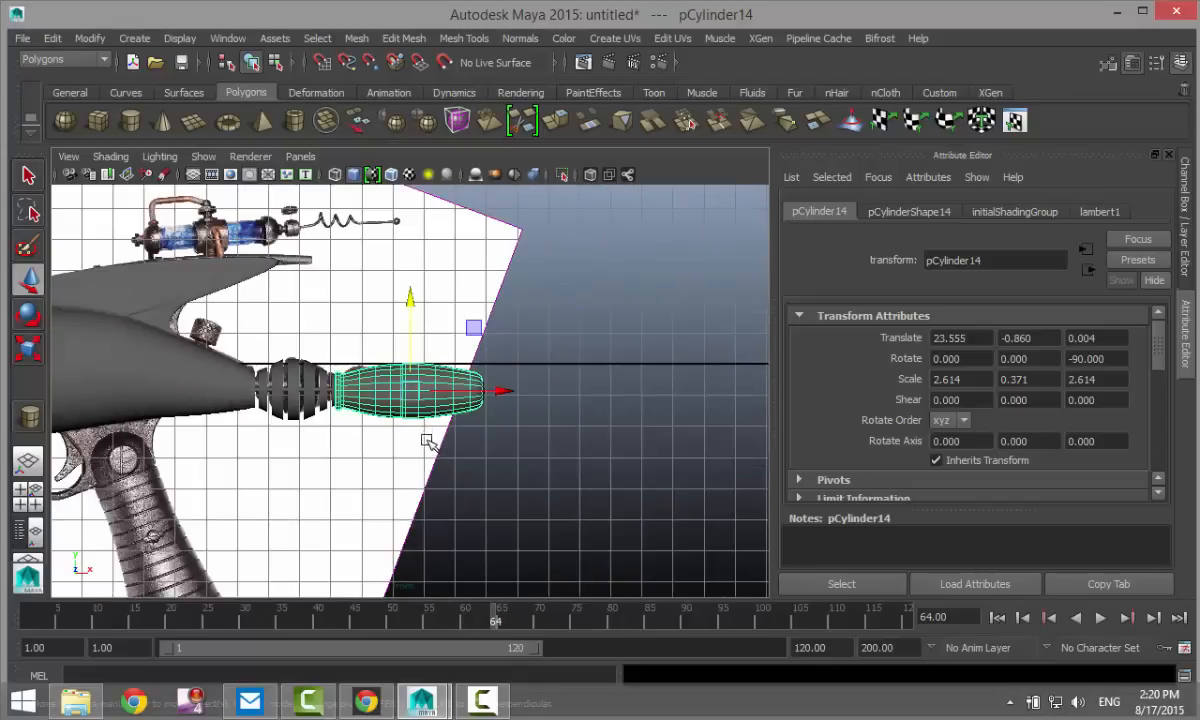
- Display the scene as wireframe and raise the barrel copy to about Y -0.811 so it centers on the rod
scroll(420, 444, up, 4)
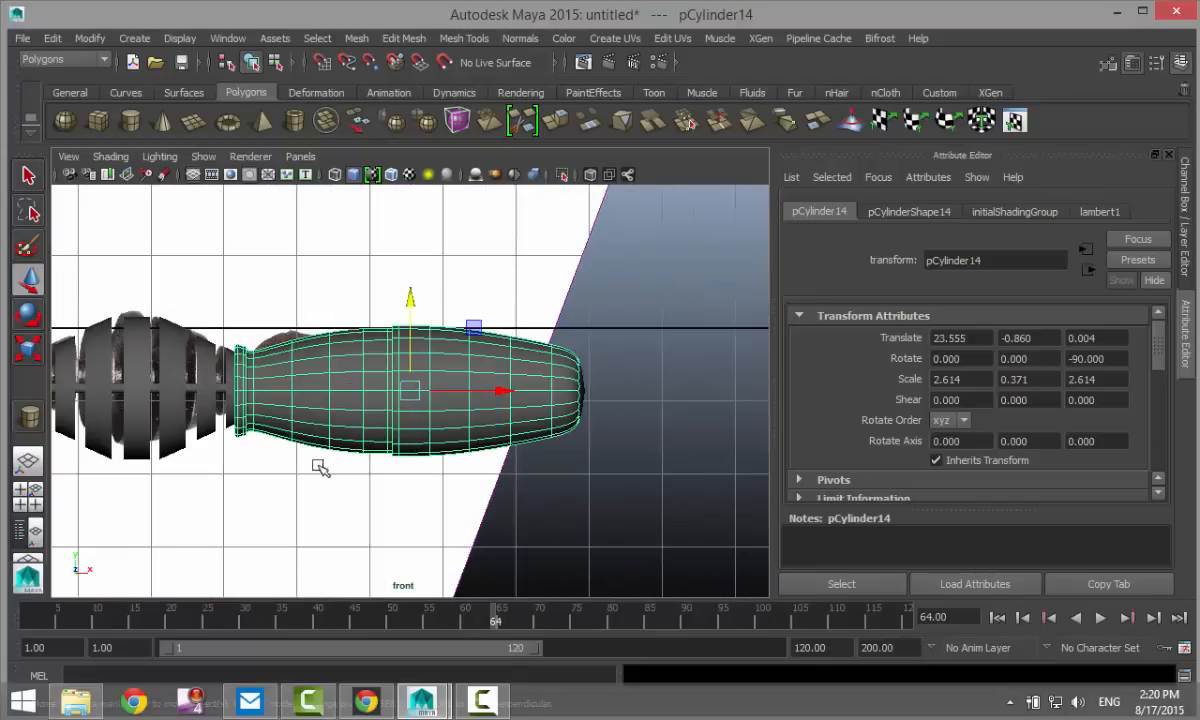
key(alt+x)
alt+middle_drag(297, 537, 420, 520)
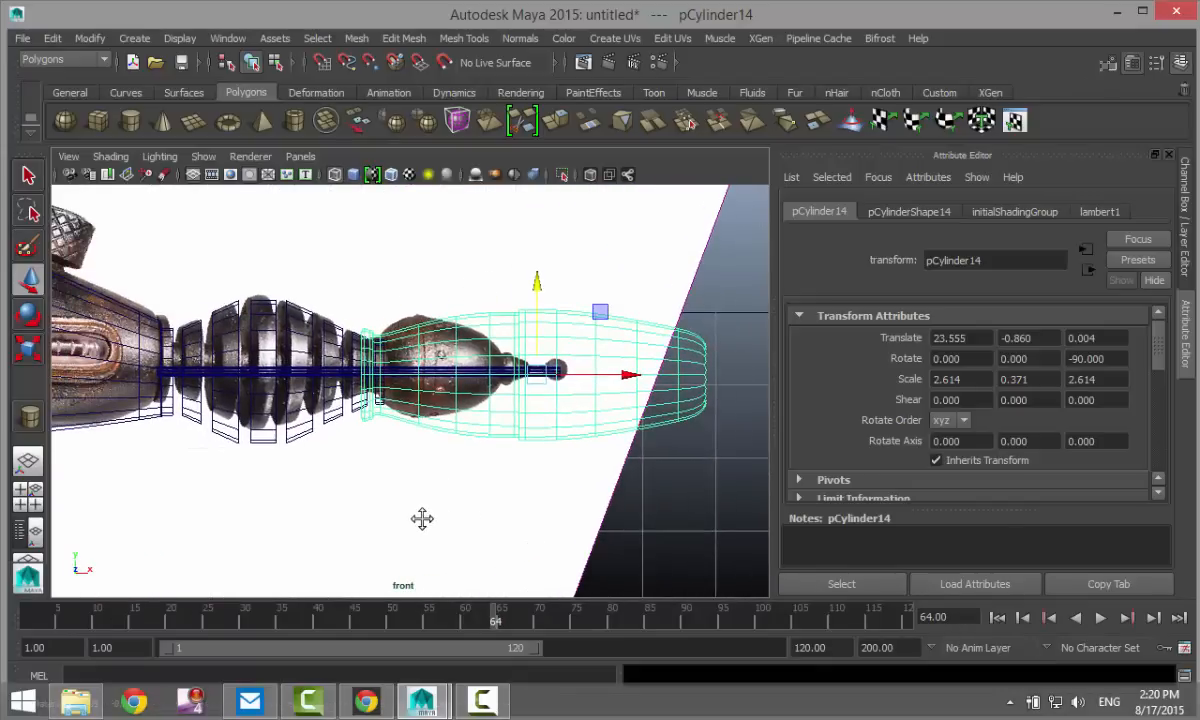
scroll(426, 505, up, 5)
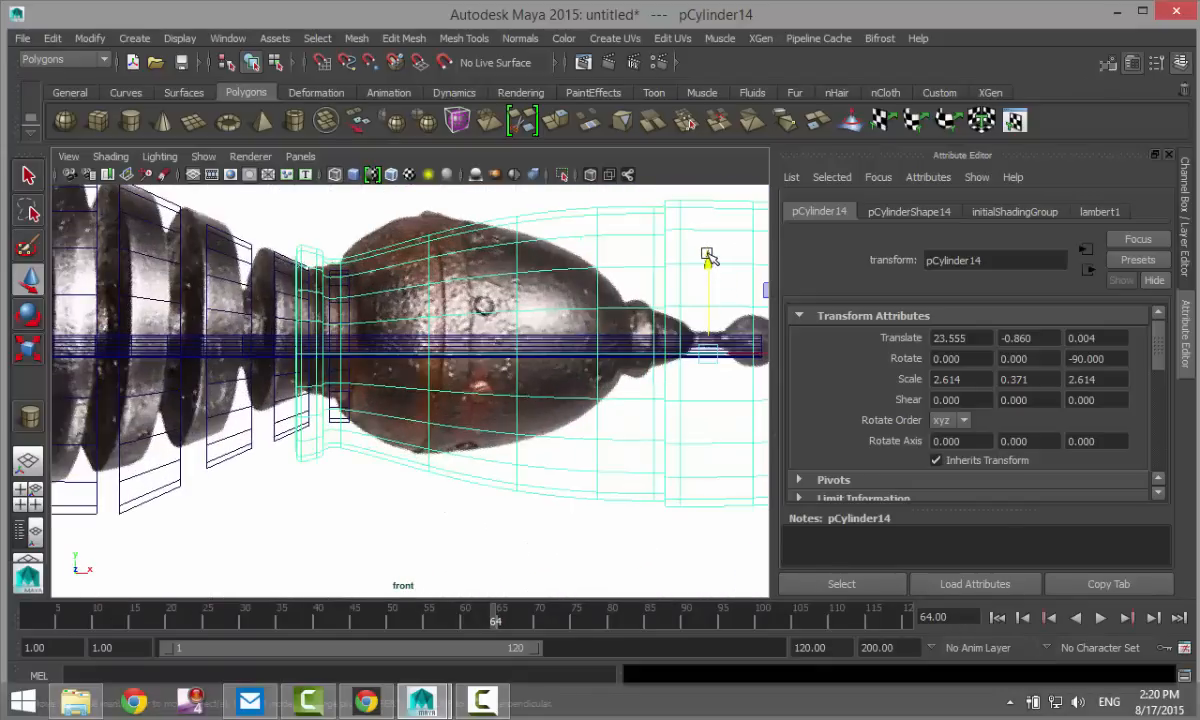
drag(710, 260, 707, 247)
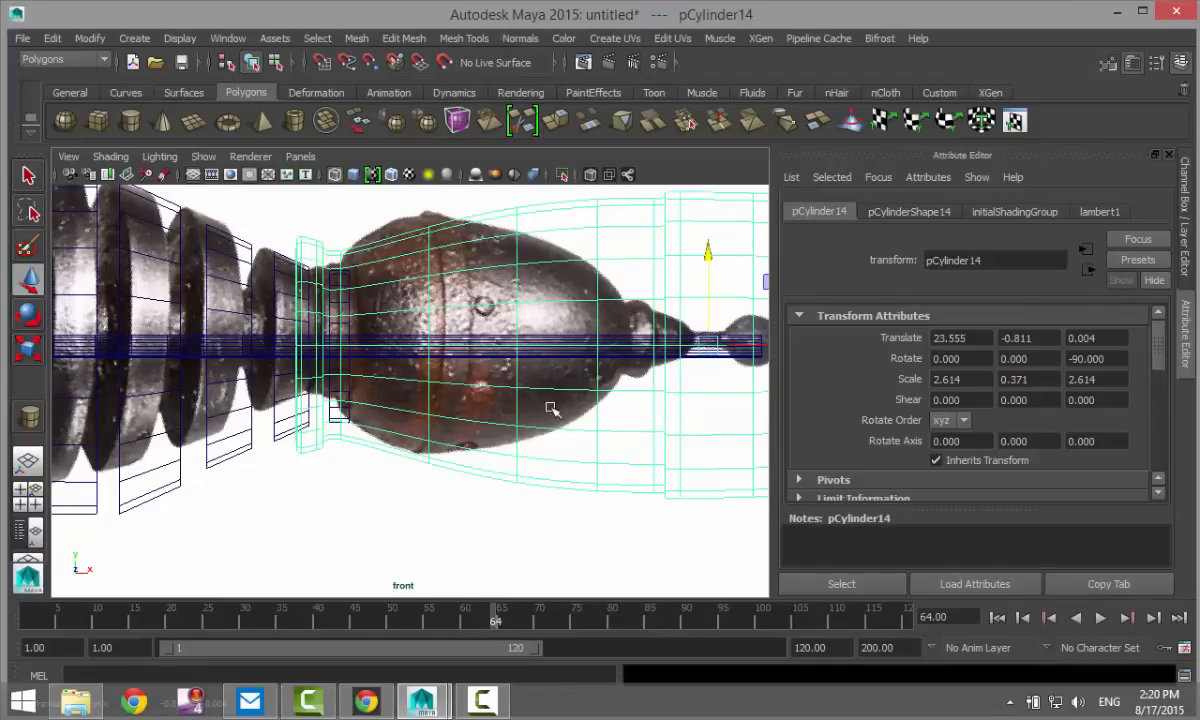
- Shorten the barrel copy by moving its vertices beyond the collar toward the ribs in two successive selections
scroll(550, 409, down, 5)
alt+middle_drag(512, 445, 423, 491)
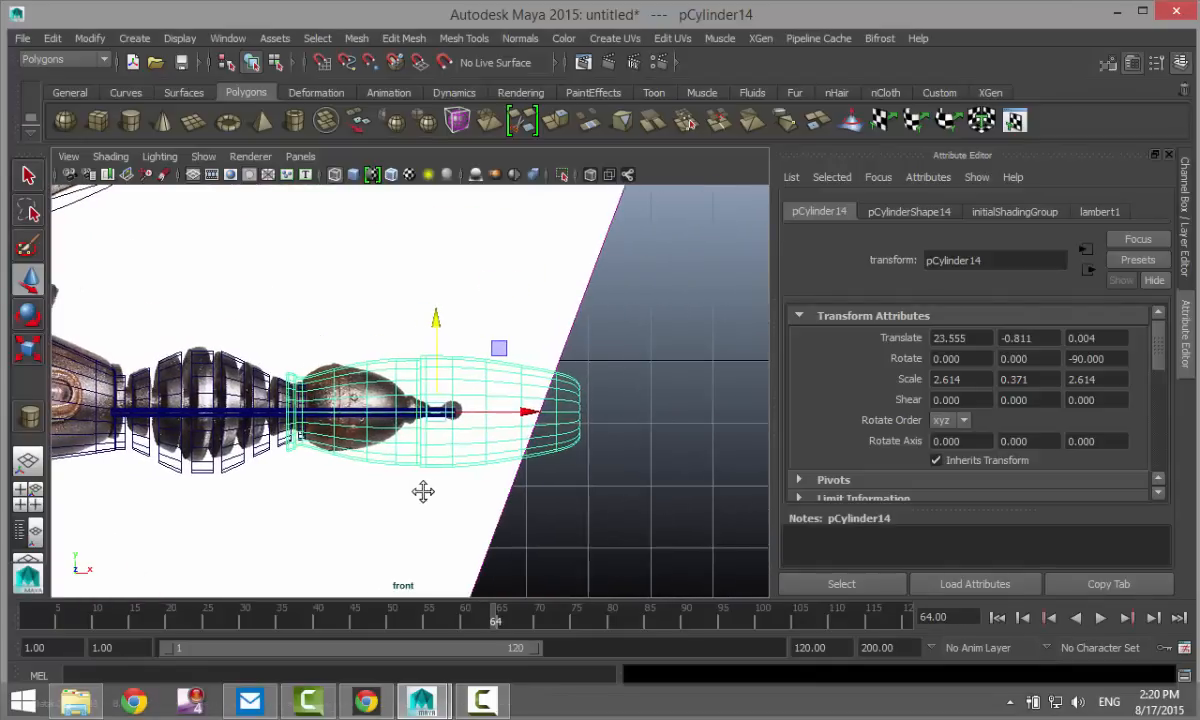
right_drag(376, 254, 306, 255)
drag(320, 352, 627, 597)
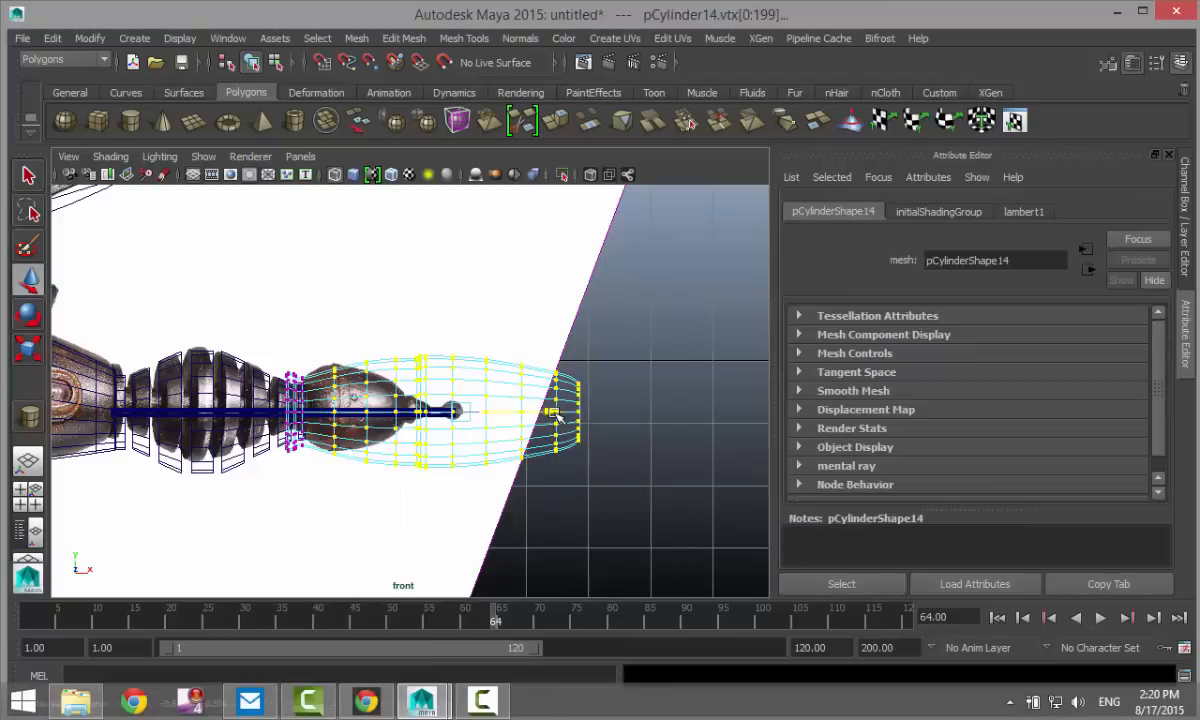
drag(550, 411, 504, 415)
drag(320, 328, 585, 532)
drag(527, 411, 505, 412)
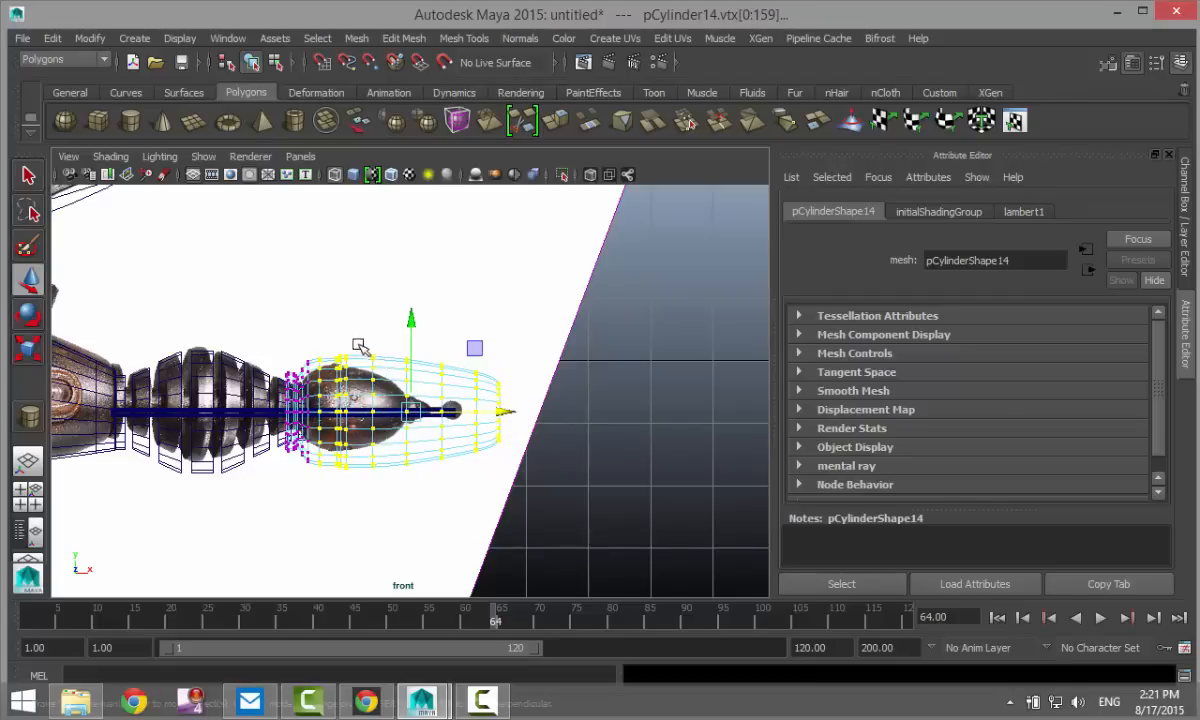
- Taper the barrel copy's tail end by scaling down progressively smaller groups of vertex rings toward the tip
drag(358, 346, 577, 529)
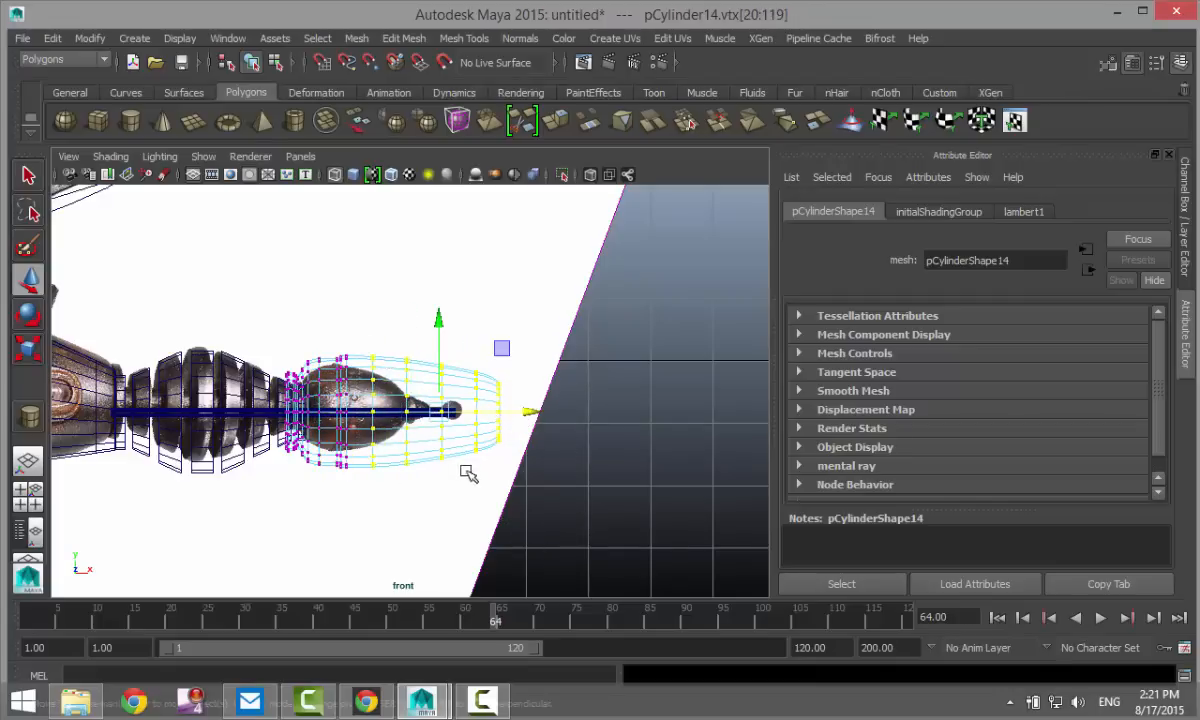
key(r)
drag(438, 411, 418, 412)
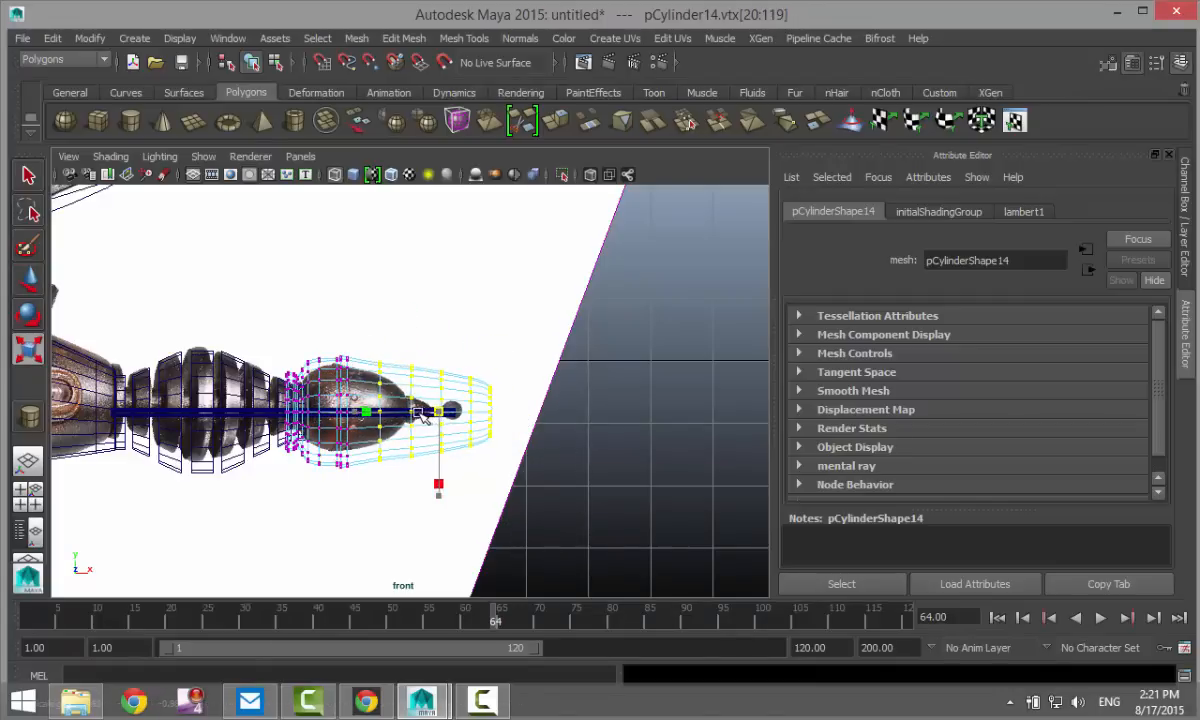
drag(402, 335, 496, 488)
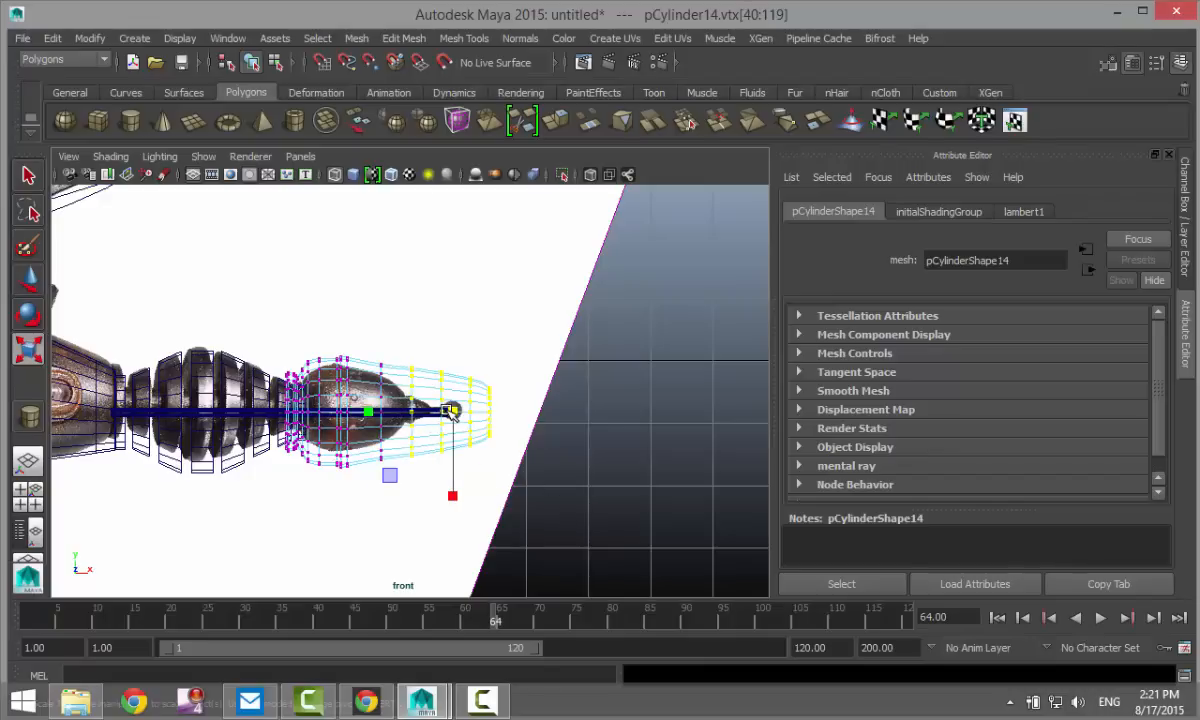
drag(450, 412, 429, 411)
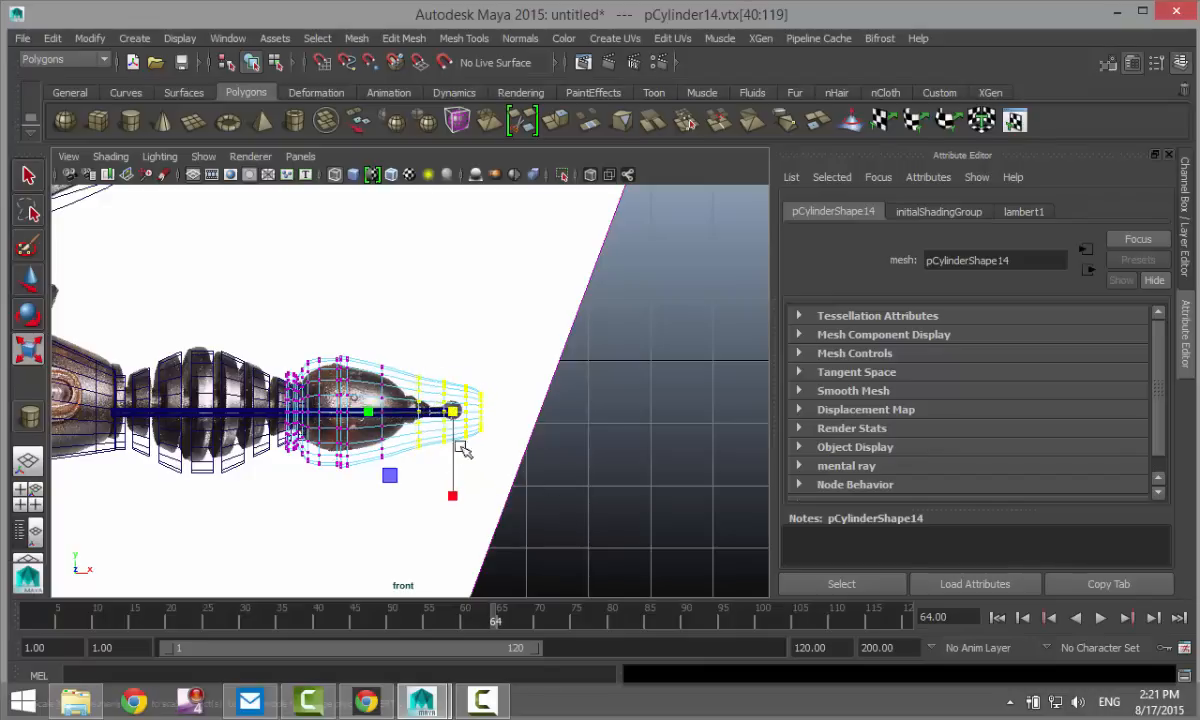
drag(435, 365, 521, 487)
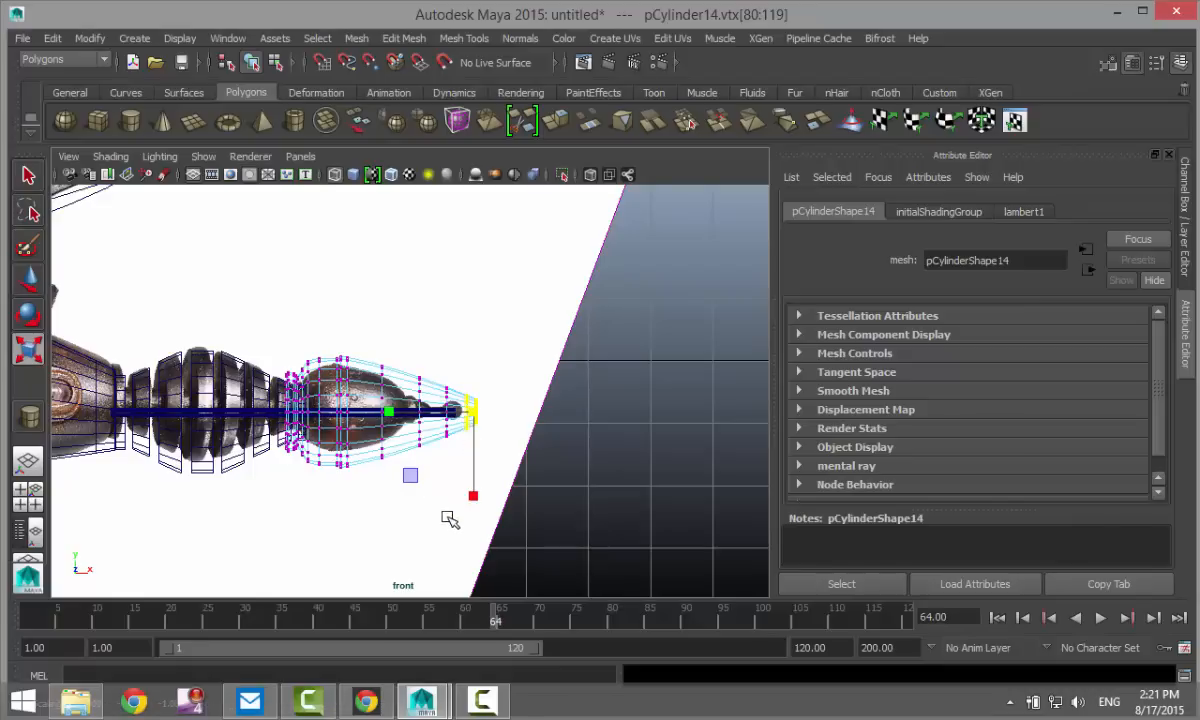
- Pull the tapered end's vertex rings inward along X so the tip meets the narrow end of the reference bulb
scroll(449, 519, up, 2)
shift+drag(335, 304, 496, 526)
key(w)
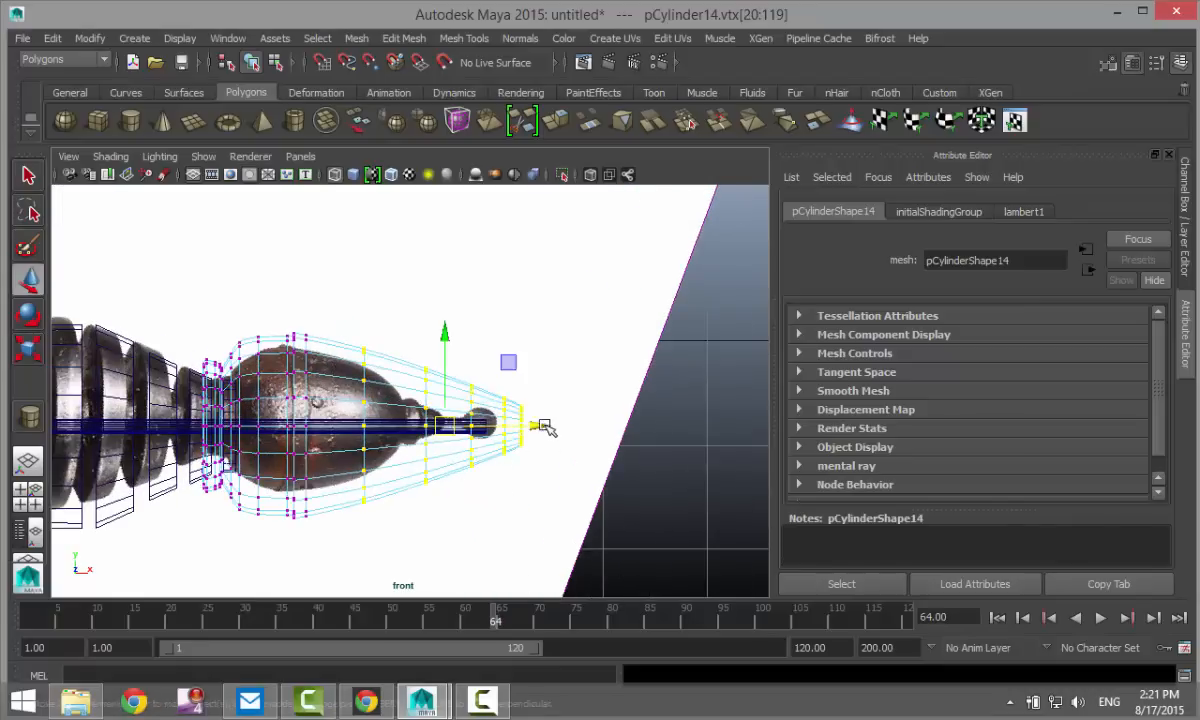
drag(536, 429, 466, 427)
drag(357, 338, 550, 526)
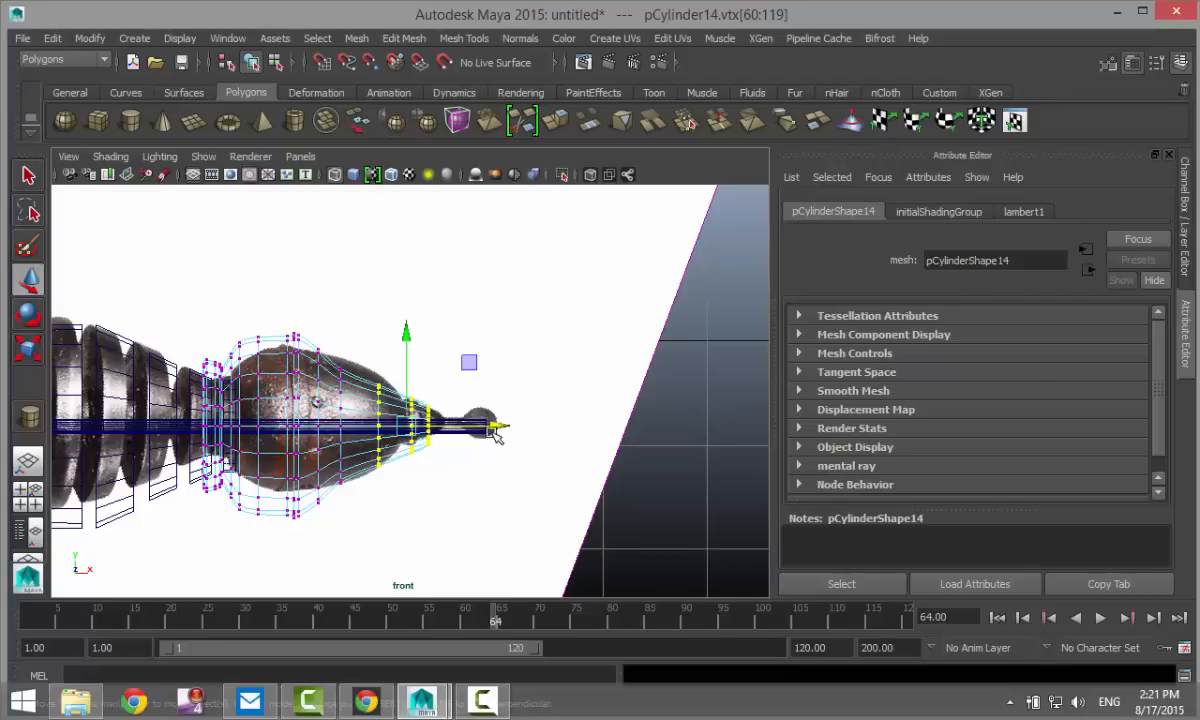
drag(496, 427, 491, 426)
- Scale up the two vertex rings behind the bulb's tip to follow the curved outline of the reference
scroll(410, 498, up, 3)
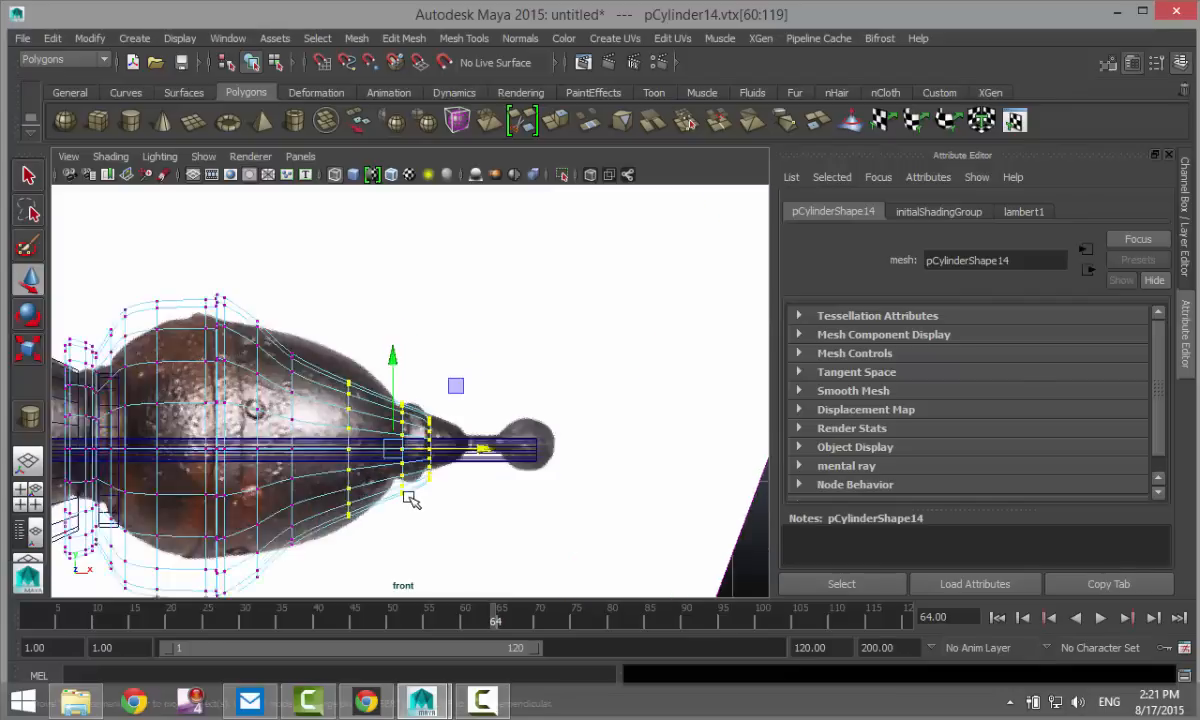
alt+middle_drag(387, 541, 563, 471)
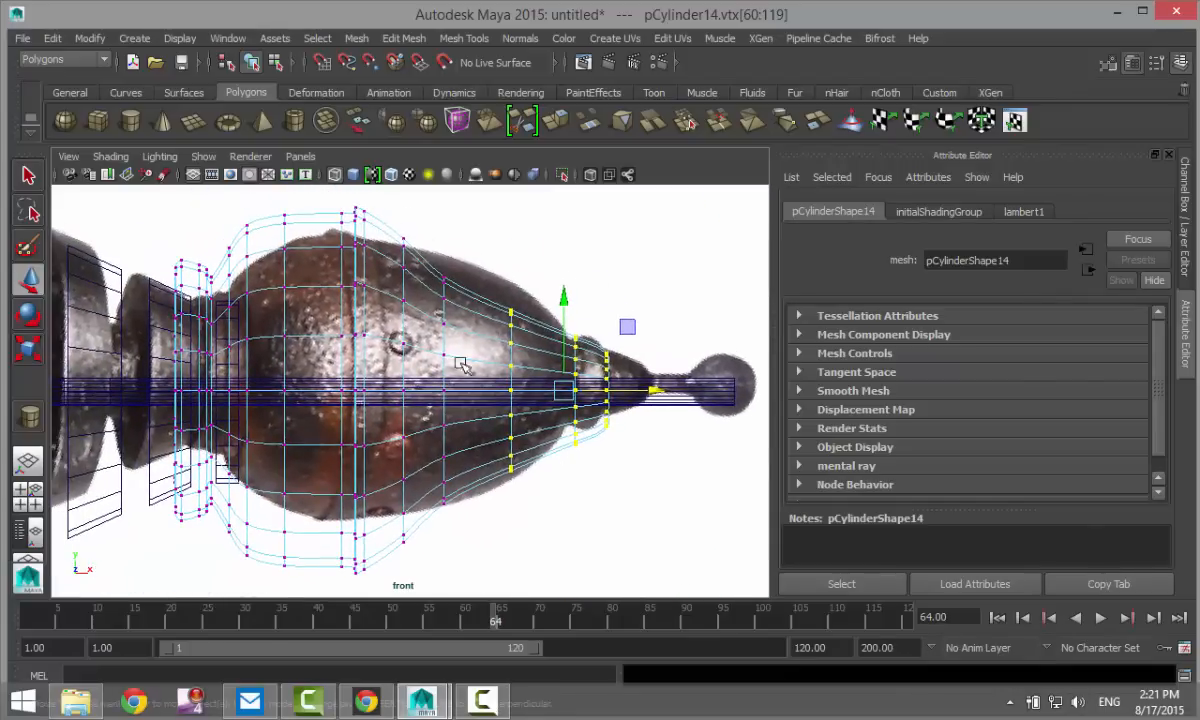
drag(427, 249, 474, 589)
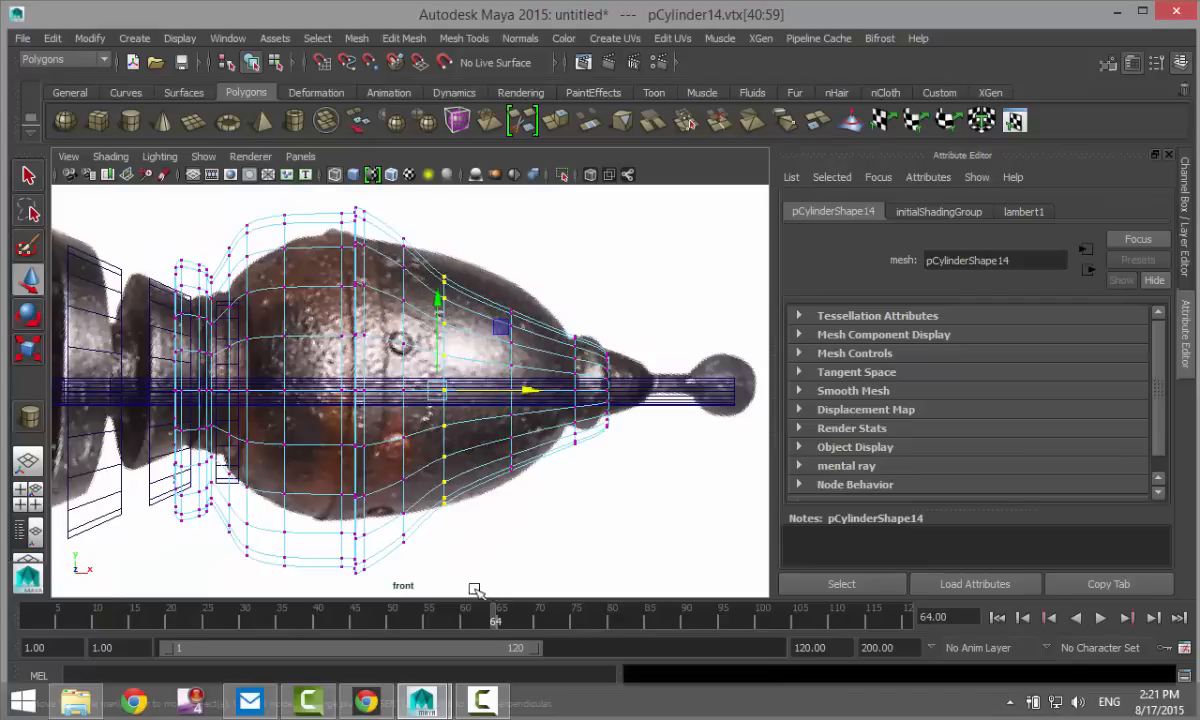
key(r)
drag(440, 390, 490, 390)
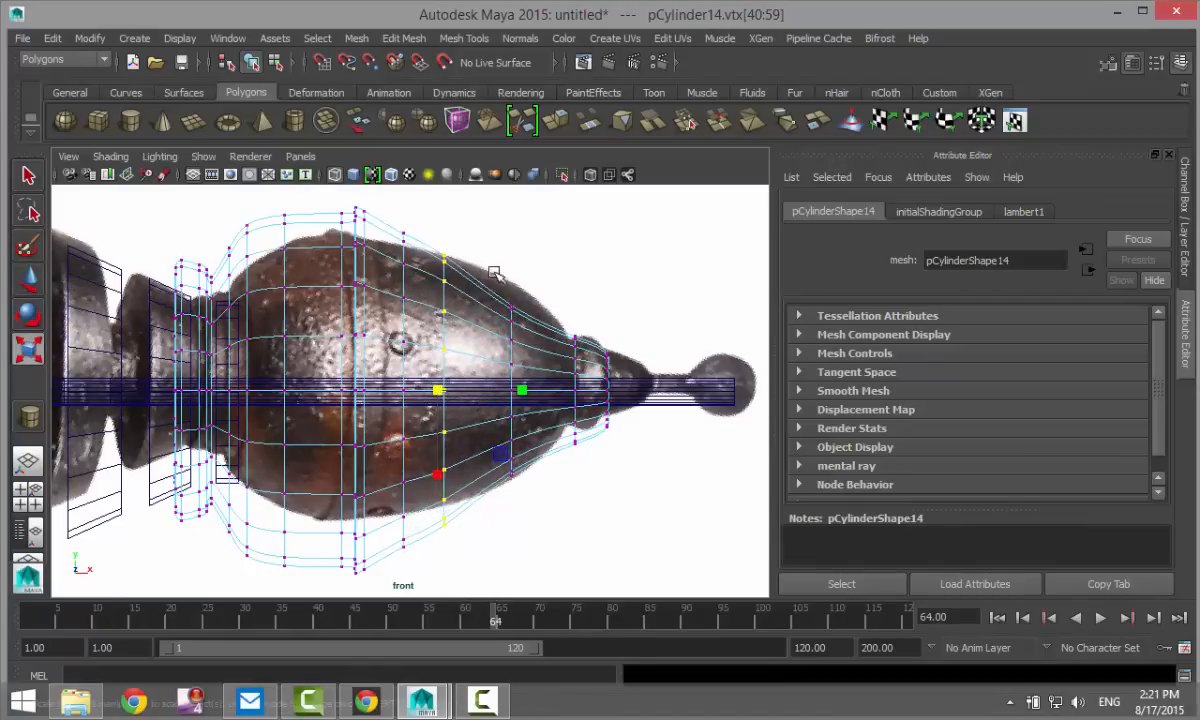
drag(468, 258, 515, 552)
drag(512, 390, 566, 437)
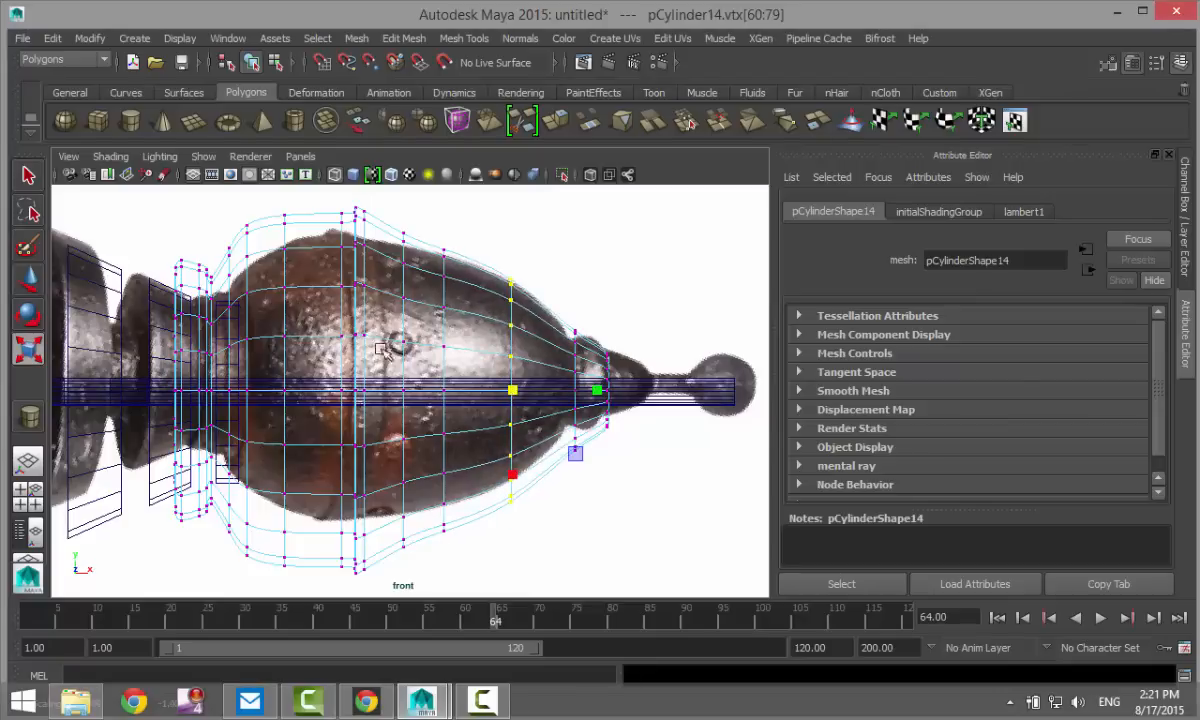
- Show the model shaded in a full perspective view and leave vertex editing on the tail bulb
click(619, 513)
click(28, 465)
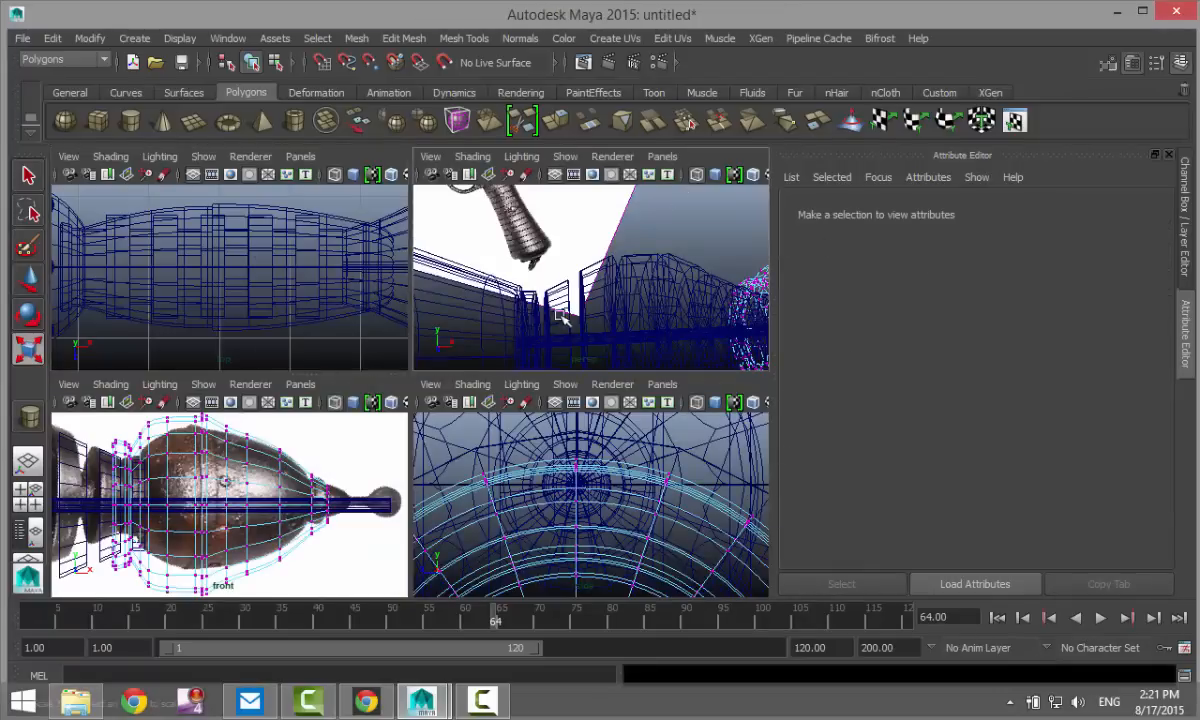
key(space)
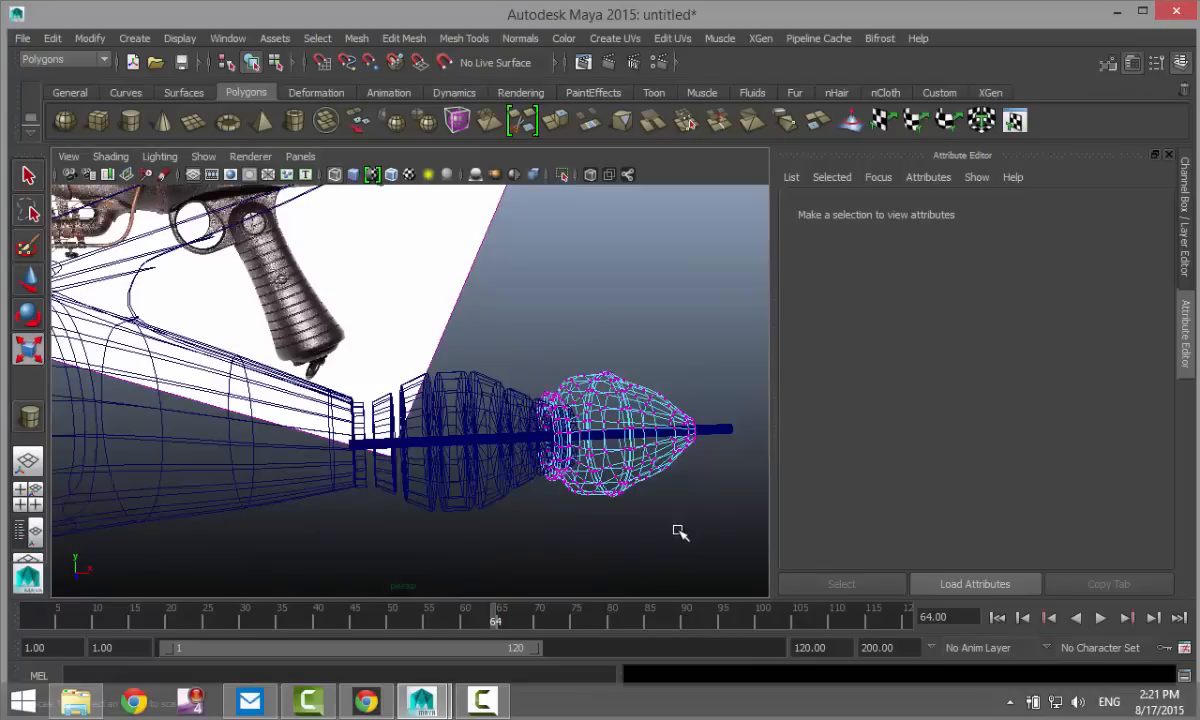
key(5)
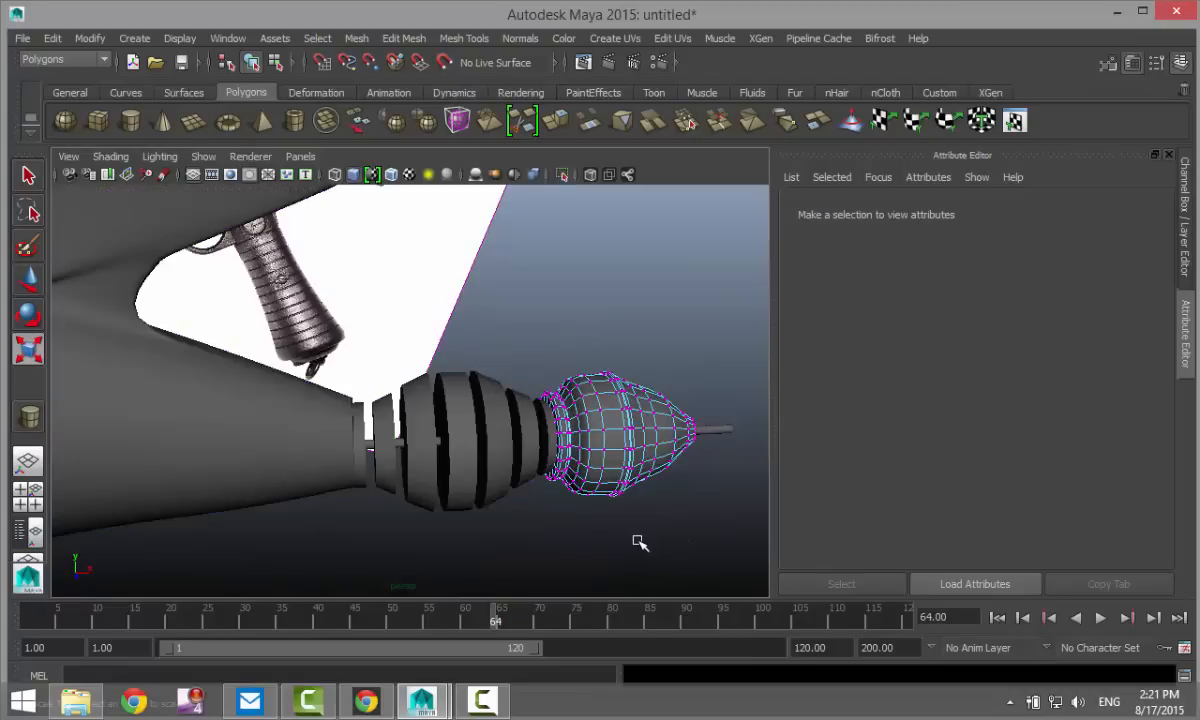
alt+drag(640, 542, 383, 478)
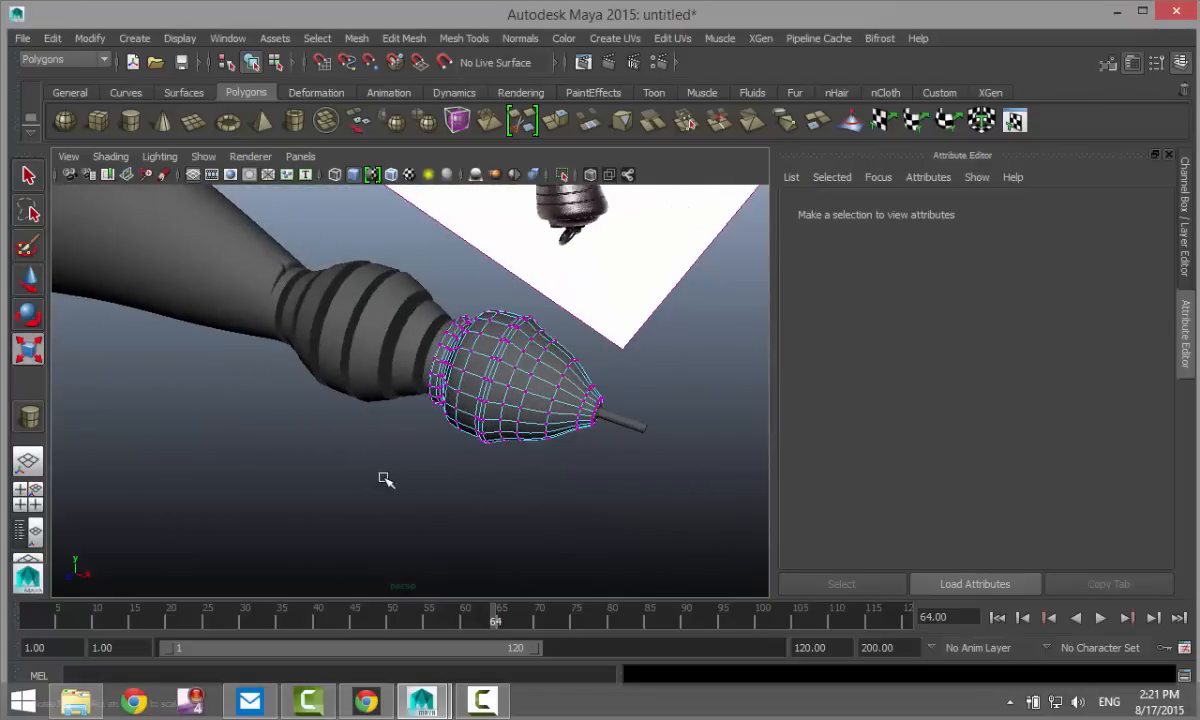
click(379, 322)
click(357, 453)
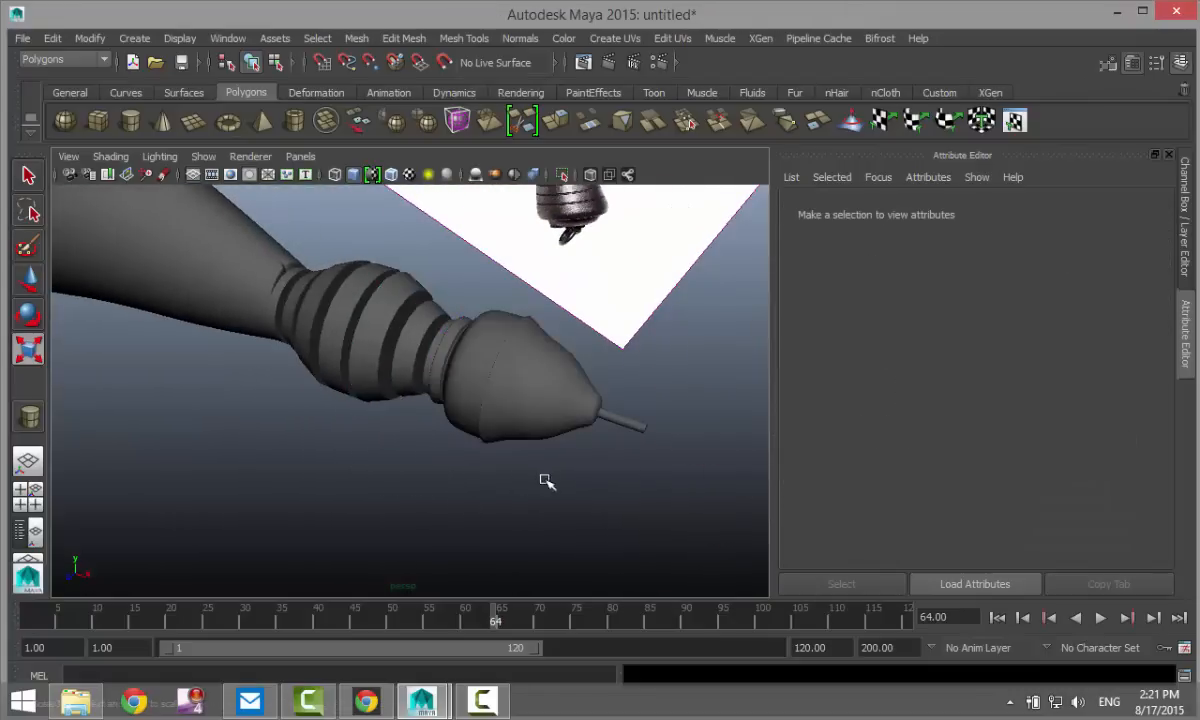
- Combine the upper front prong's large ball, thin rod and small end ball into one mesh, and center its pivot
alt+drag(545, 482, 573, 455)
alt+middle_drag(564, 485, 605, 503)
scroll(337, 456, down, 10)
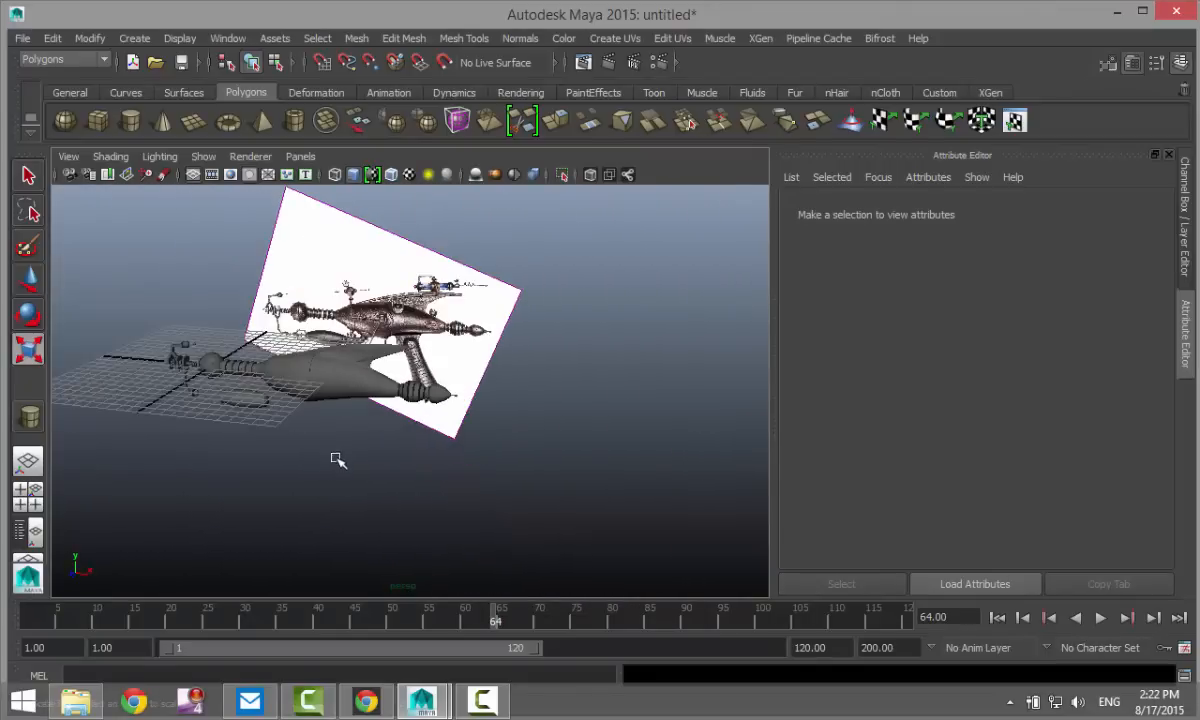
alt+drag(337, 459, 445, 507)
scroll(443, 507, up, 8)
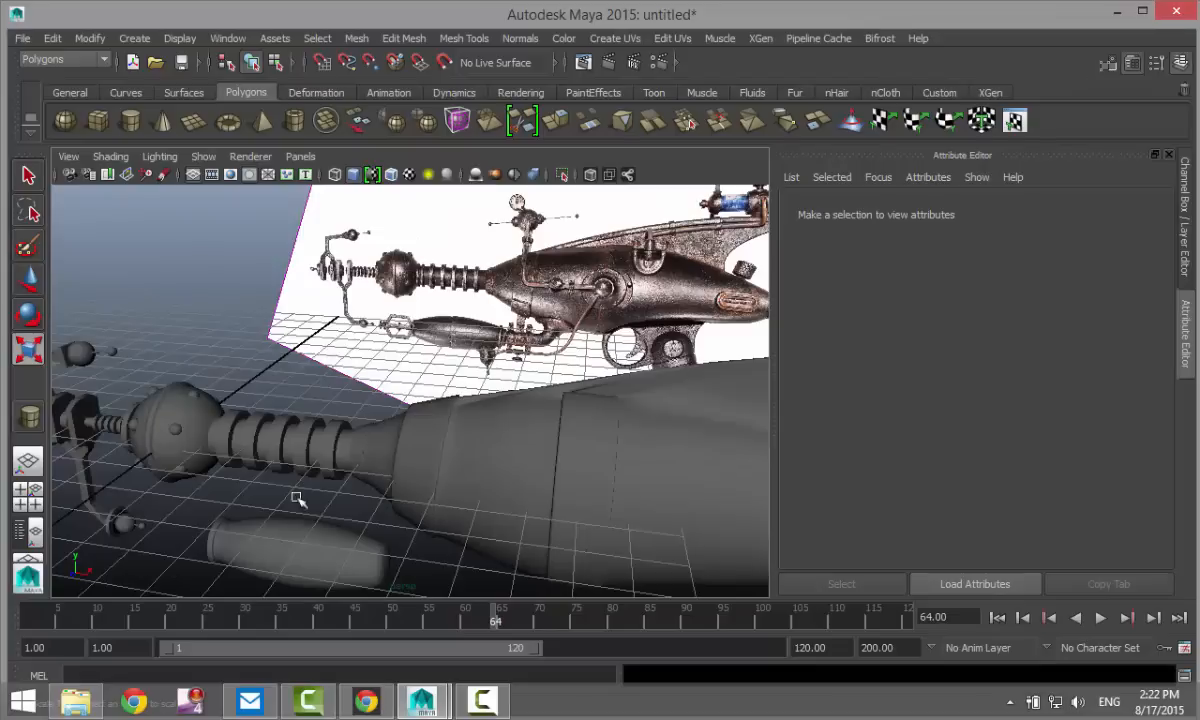
click(84, 356)
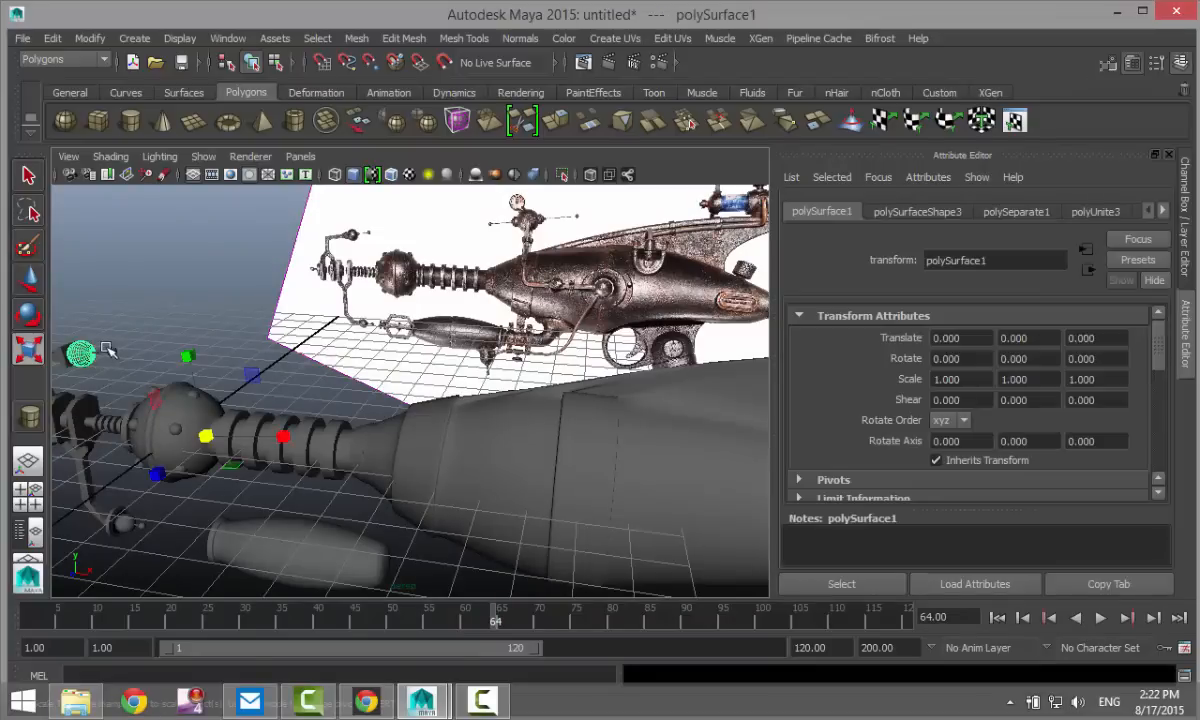
shift+click(102, 350)
alt+middle_drag(157, 420, 170, 426)
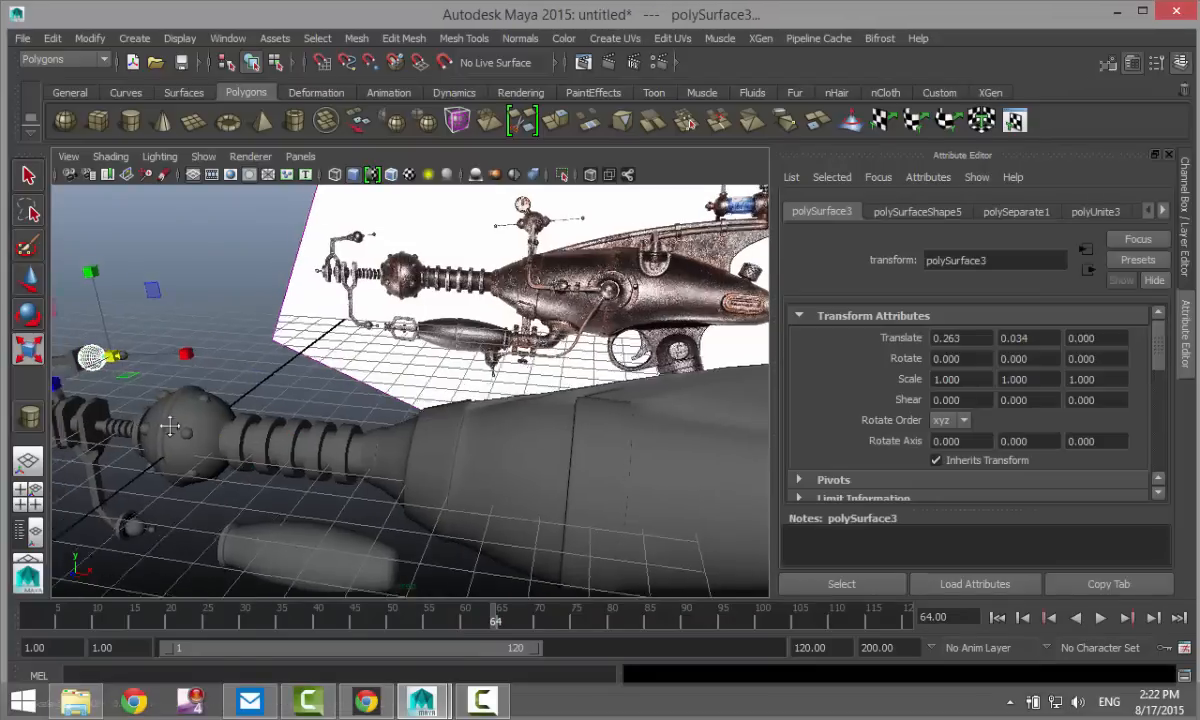
alt+drag(170, 427, 385, 427)
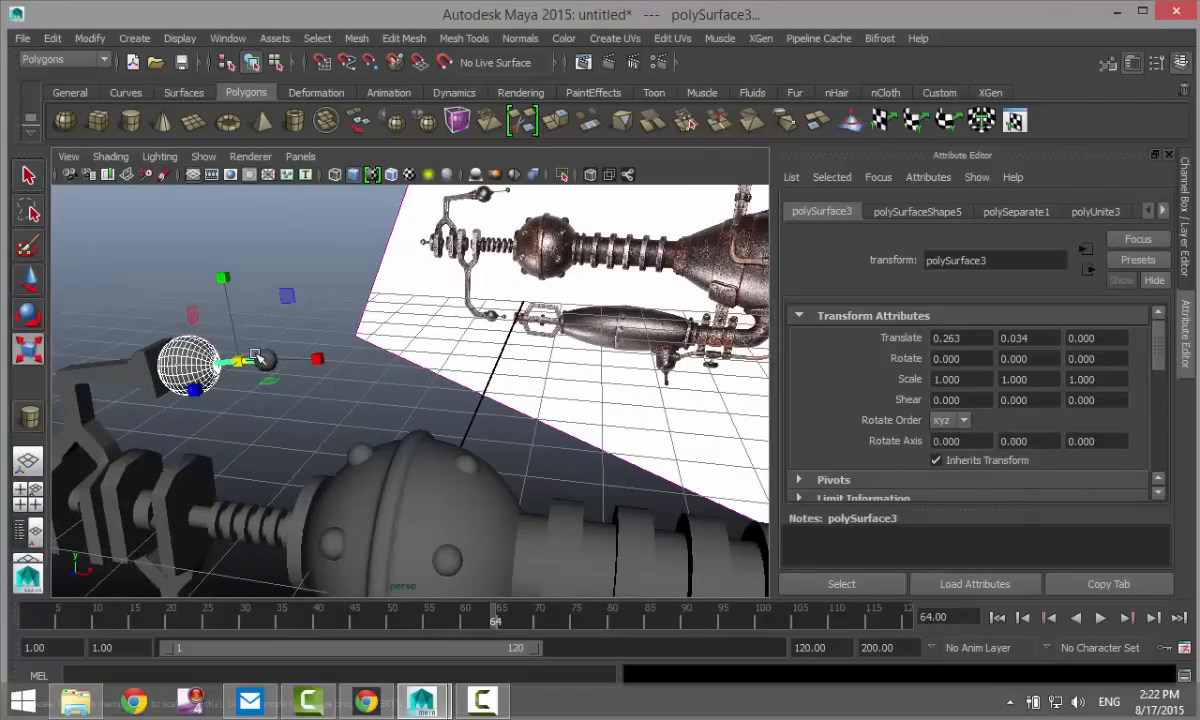
drag(256, 357, 266, 361)
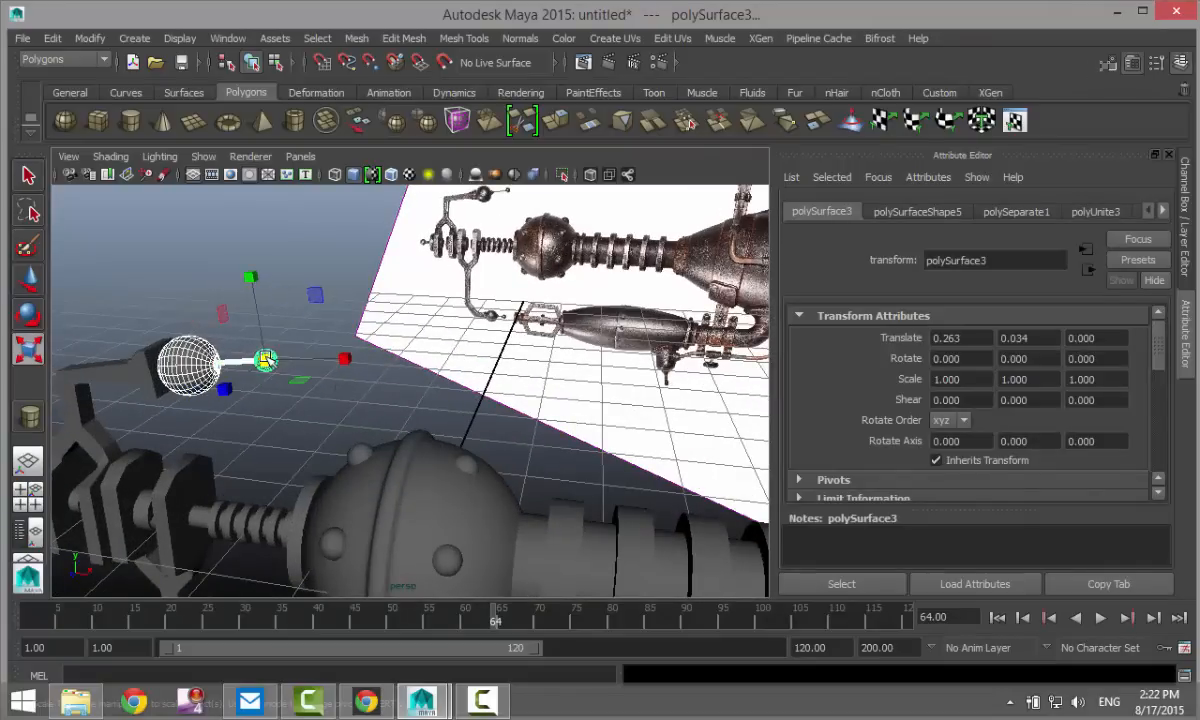
click(357, 38)
click(380, 78)
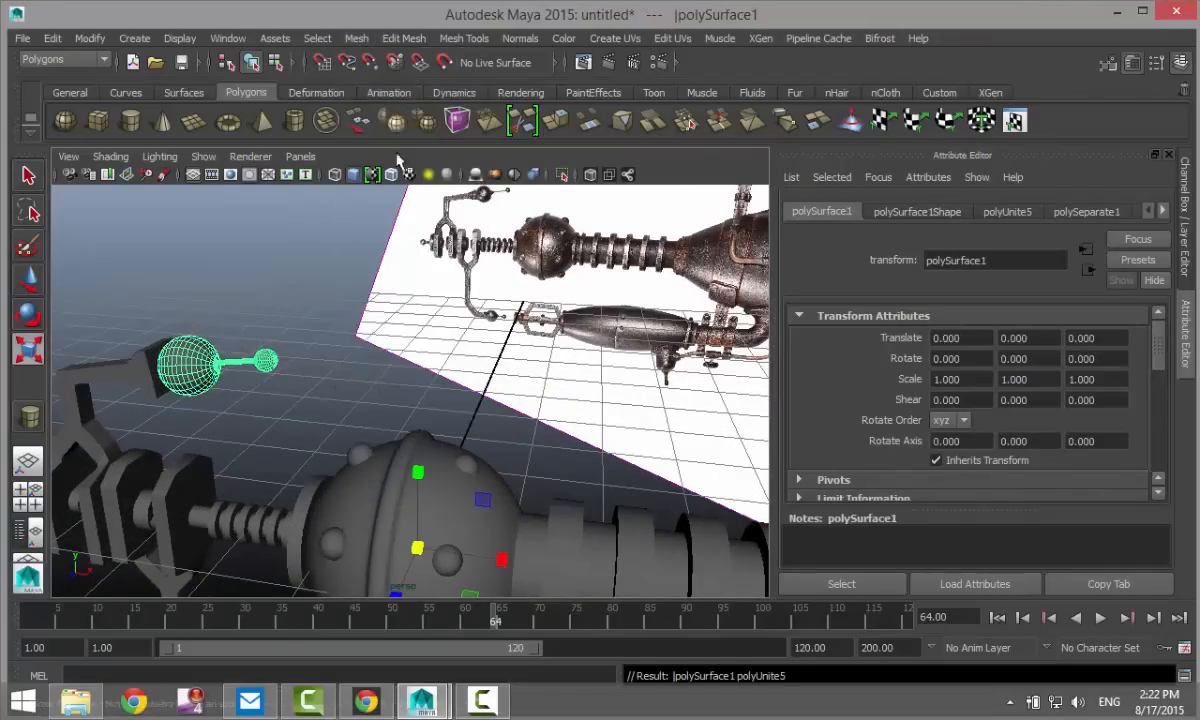
click(89, 38)
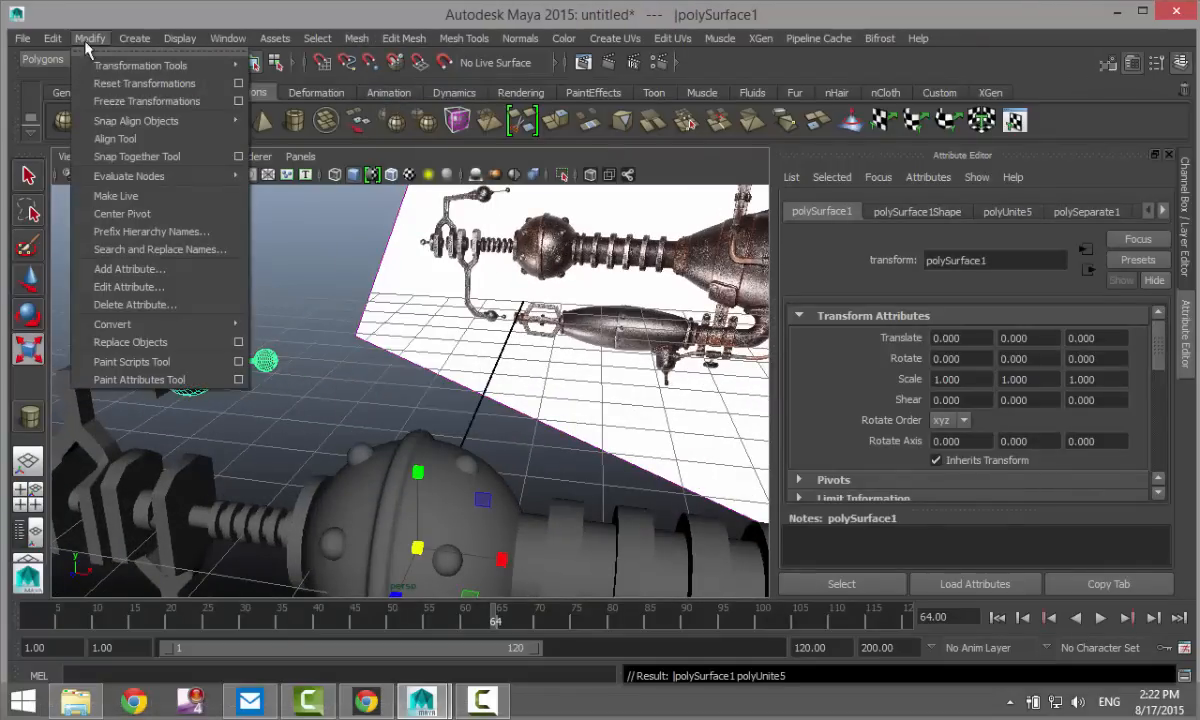
click(147, 214)
- Duplicate the combined ball-and-rod piece and move the copy to the tail bulb's tip, at about X 26.141, Y -2.849
alt+drag(241, 257, 468, 381)
key(ctrl+d)
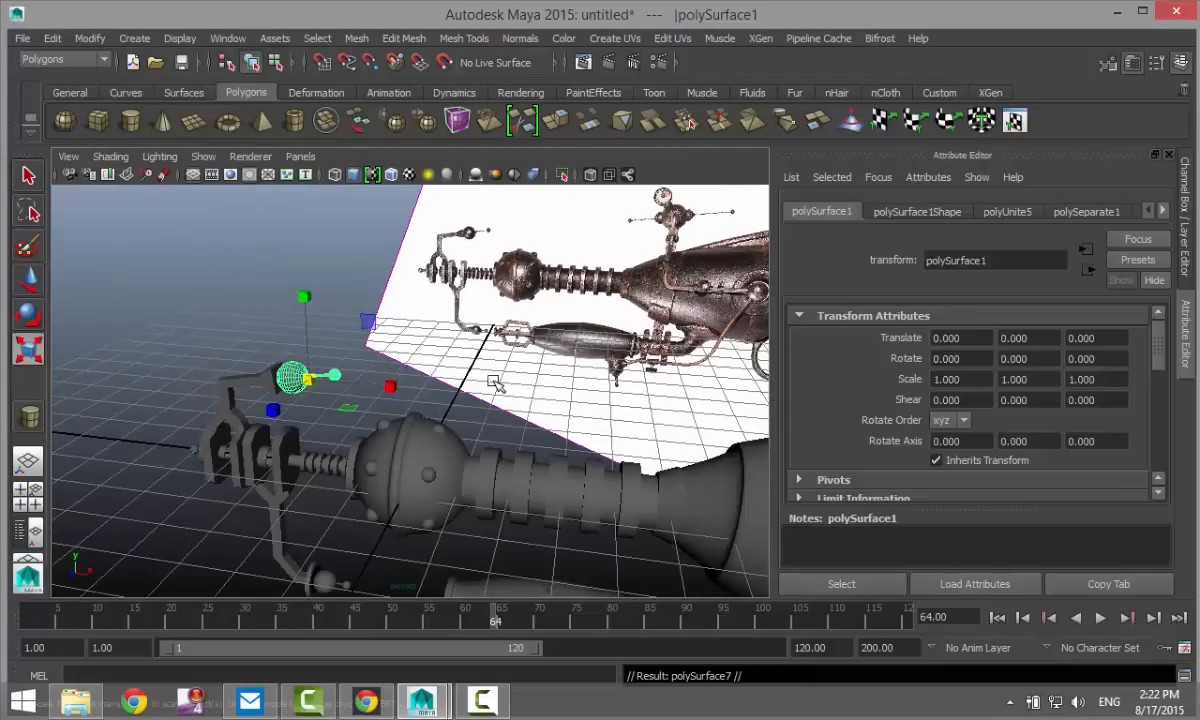
scroll(350, 437, down, 5)
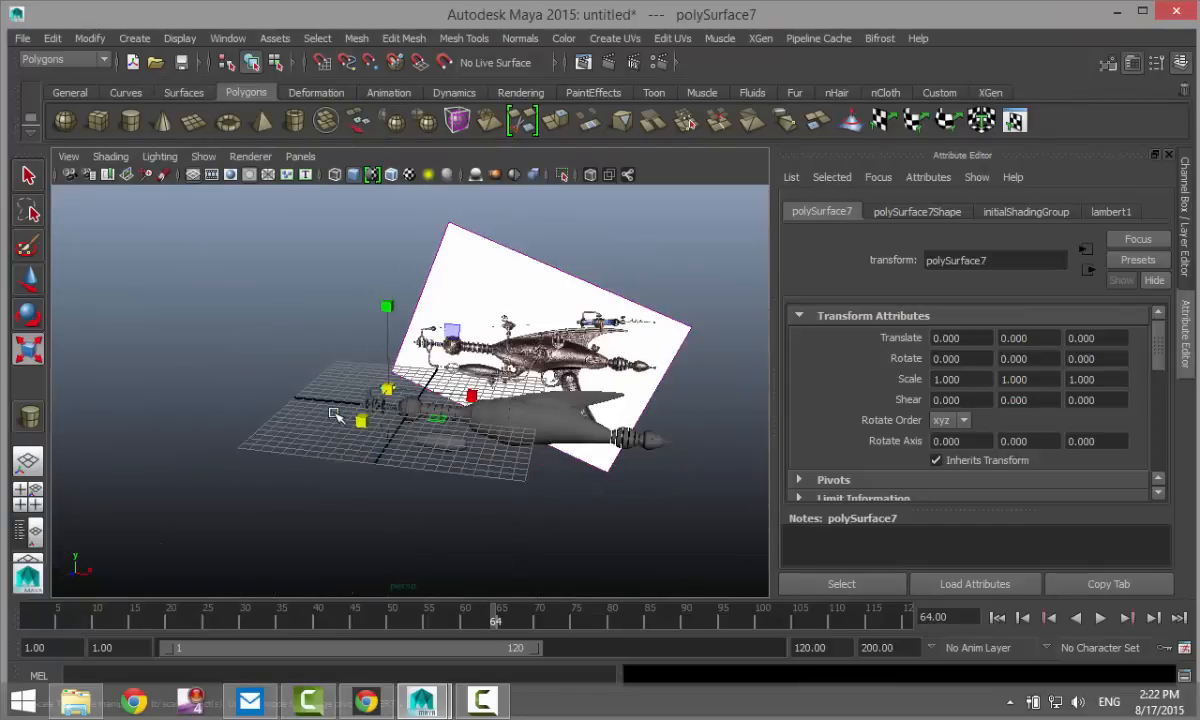
key(w)
drag(478, 398, 777, 485)
drag(703, 336, 703, 366)
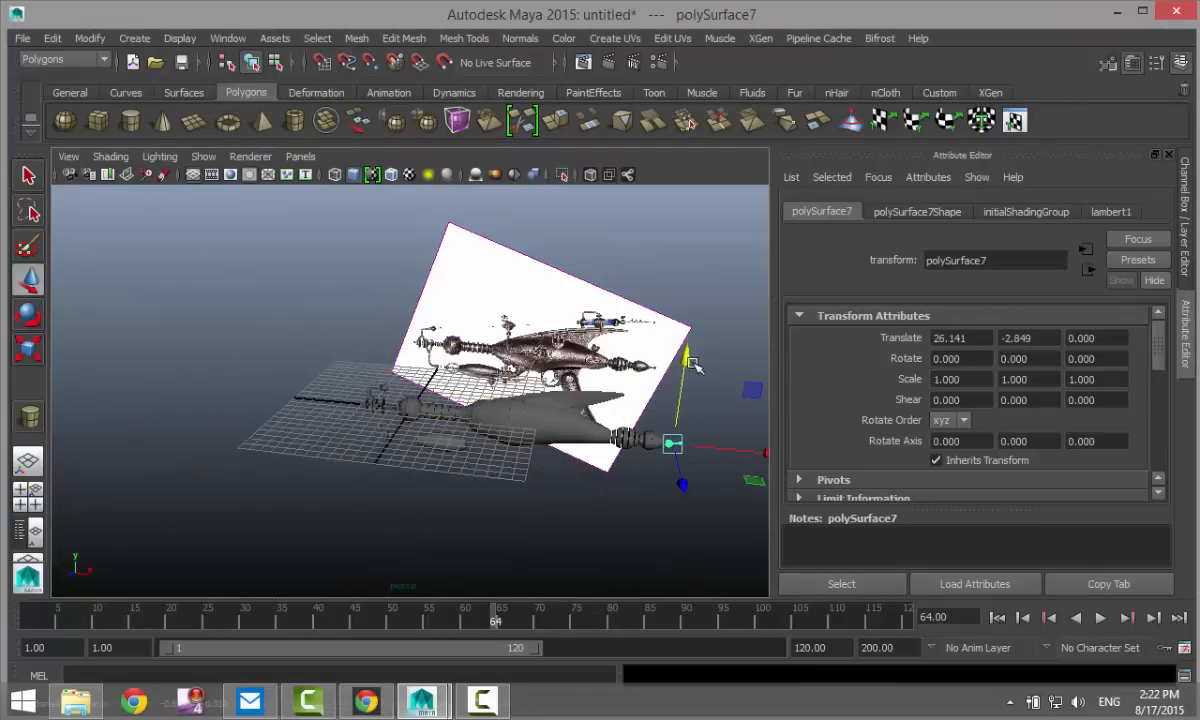
- In the front view, rotate the ball-and-rod copy about -7.176 degrees around Z so its rod lies horizontal
click(28, 500)
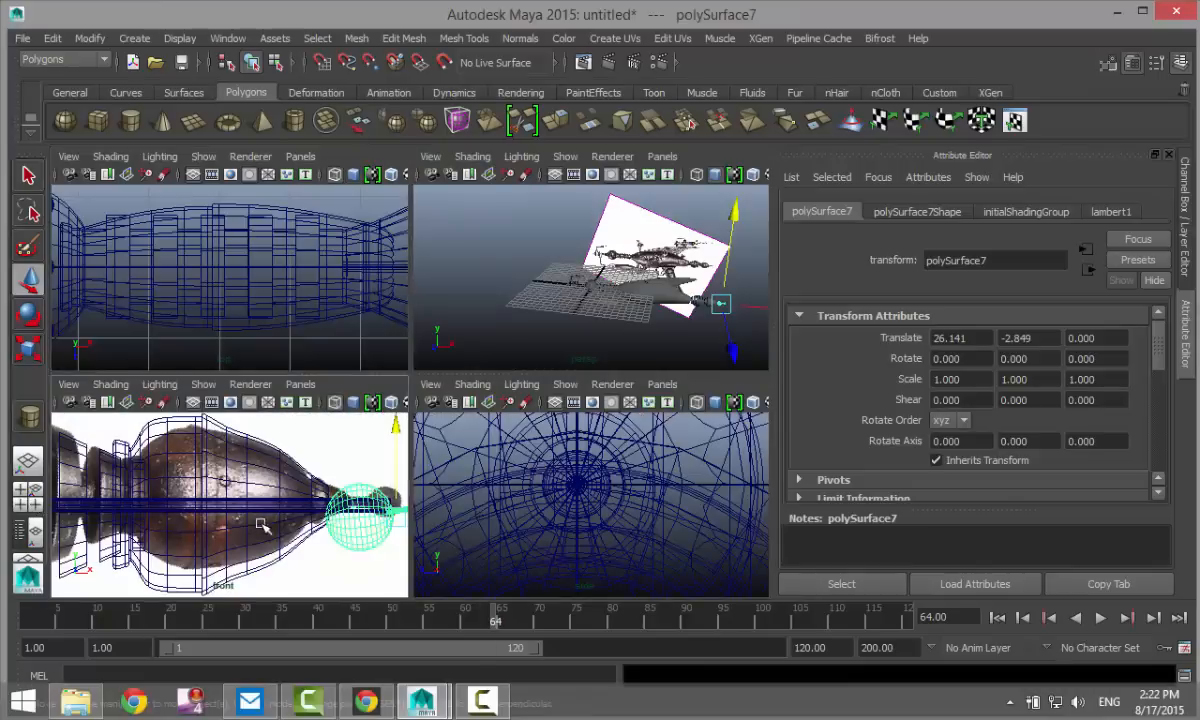
key(space)
key(f)
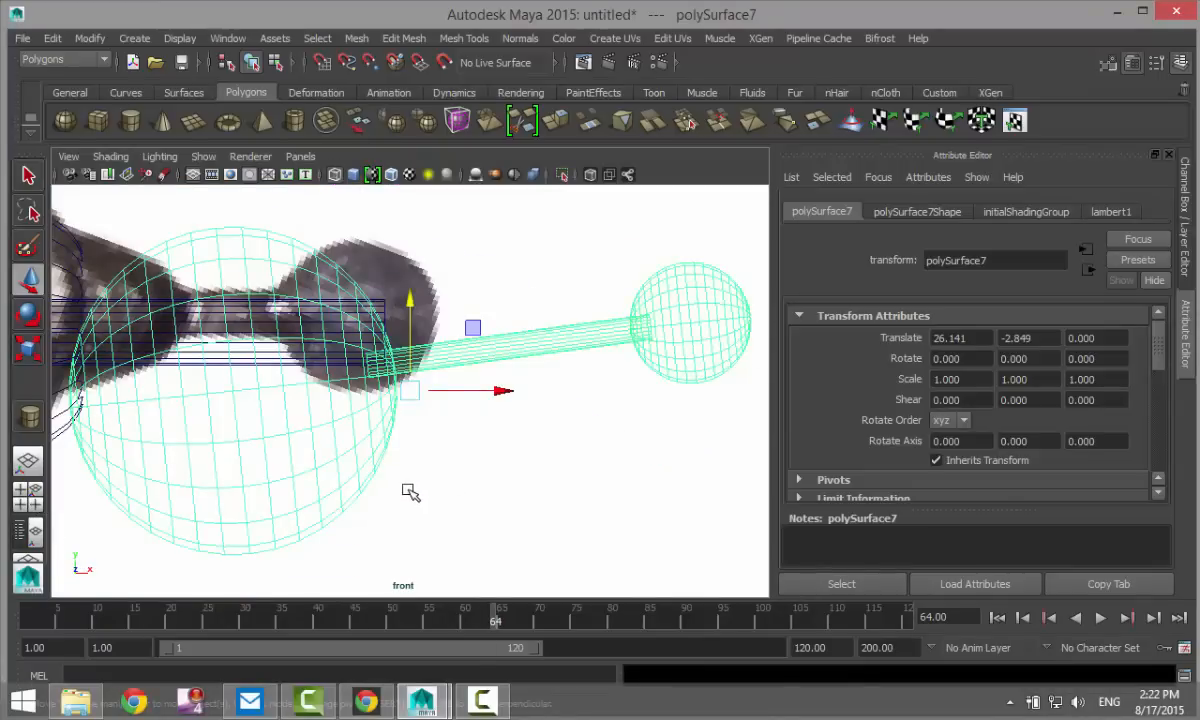
key(e)
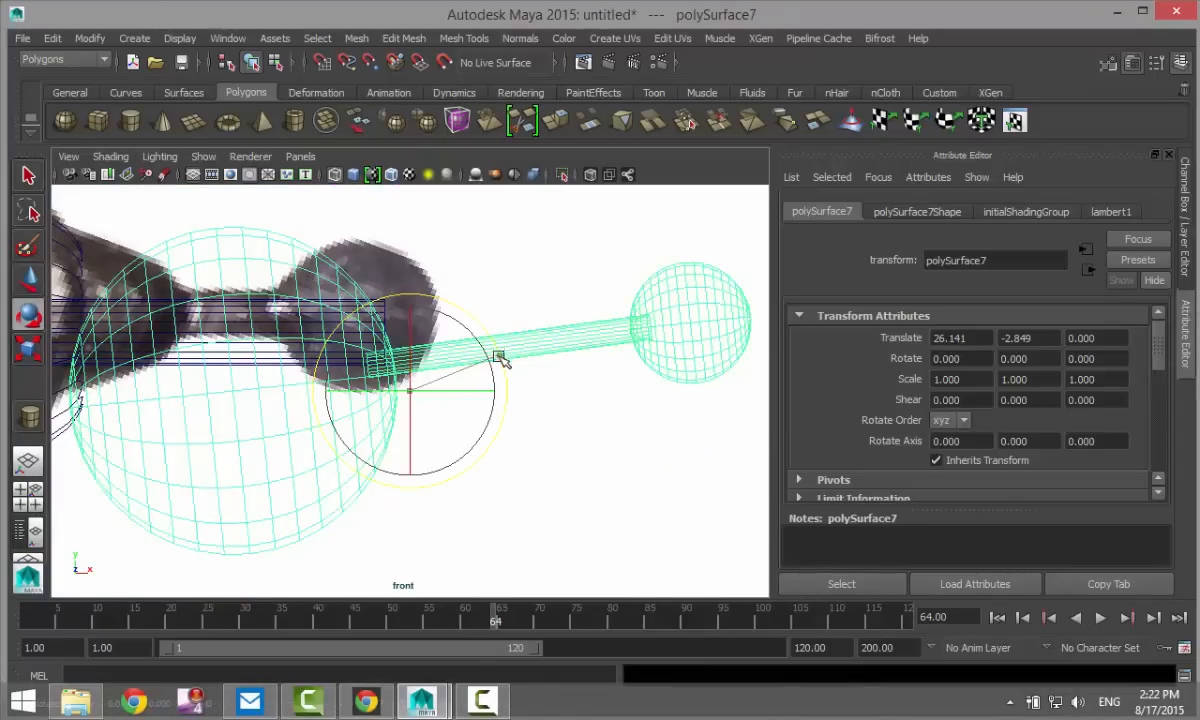
mouse_move(500, 360)
mouse_down()
mouse_move(498, 375)
mouse_move(506, 368)
mouse_up()
- Scale the copy uniformly to about 0.491 and place its large ball over the reference's tail ball, at about X 26.234, Y -2.755
key(w)
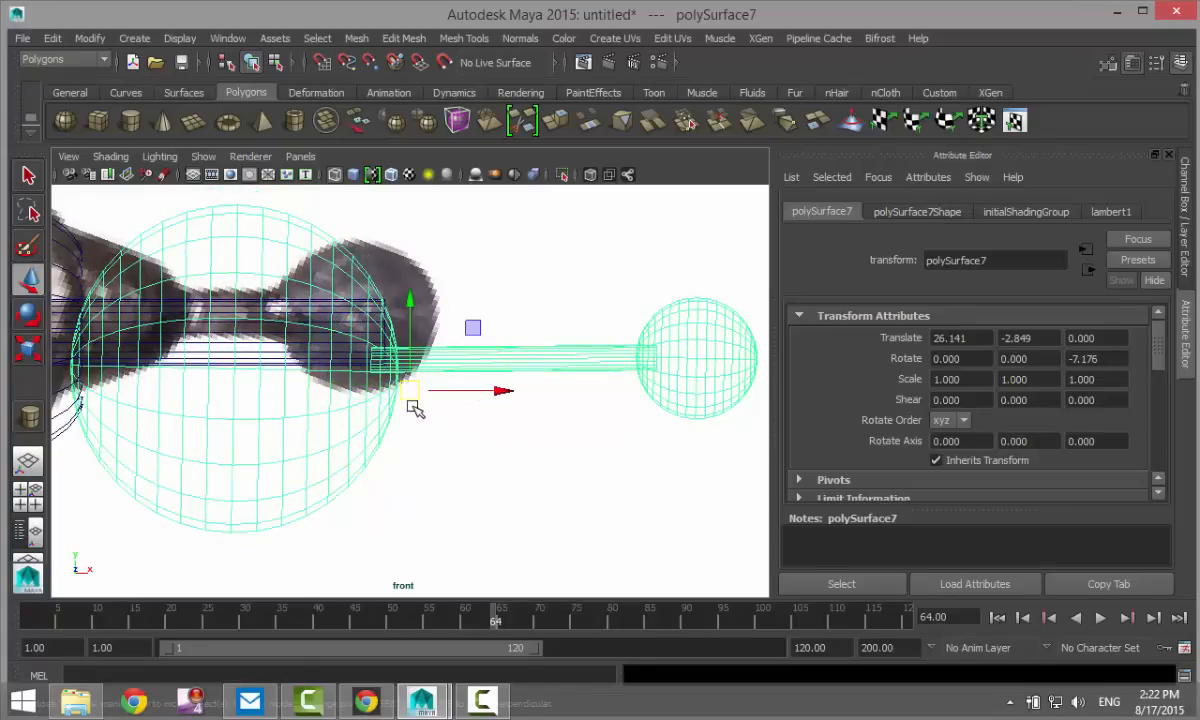
drag(411, 402, 386, 356)
key(r)
key(w)
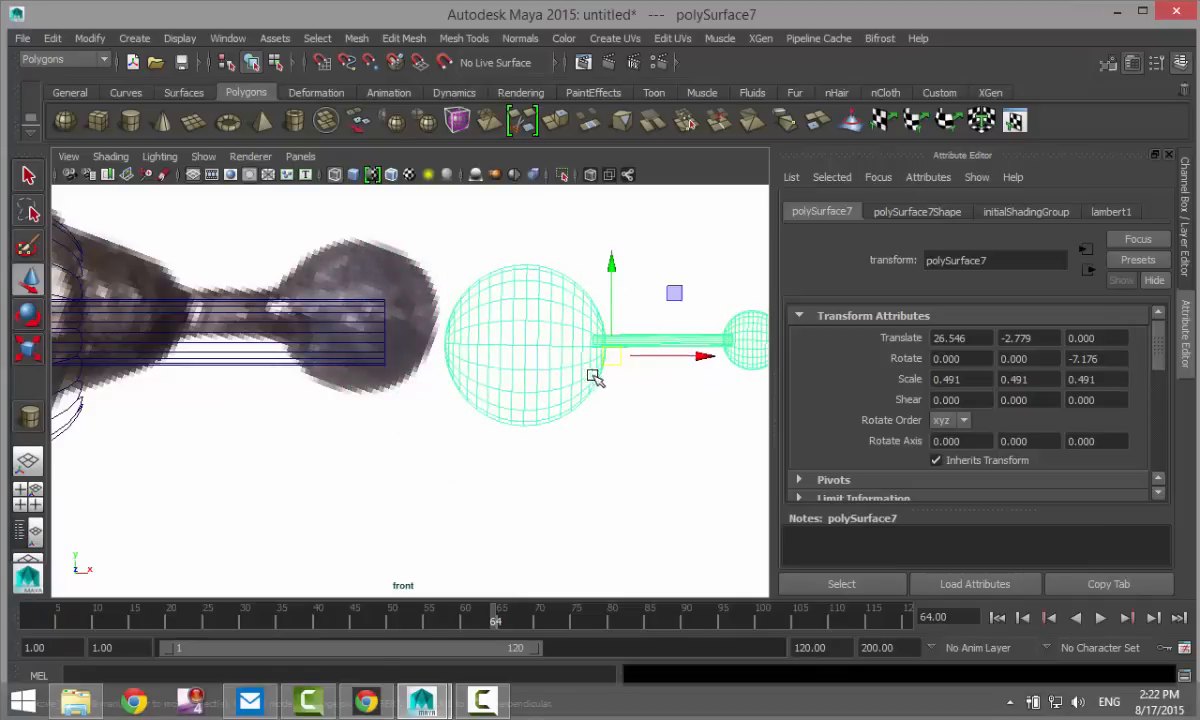
drag(615, 362, 462, 351)
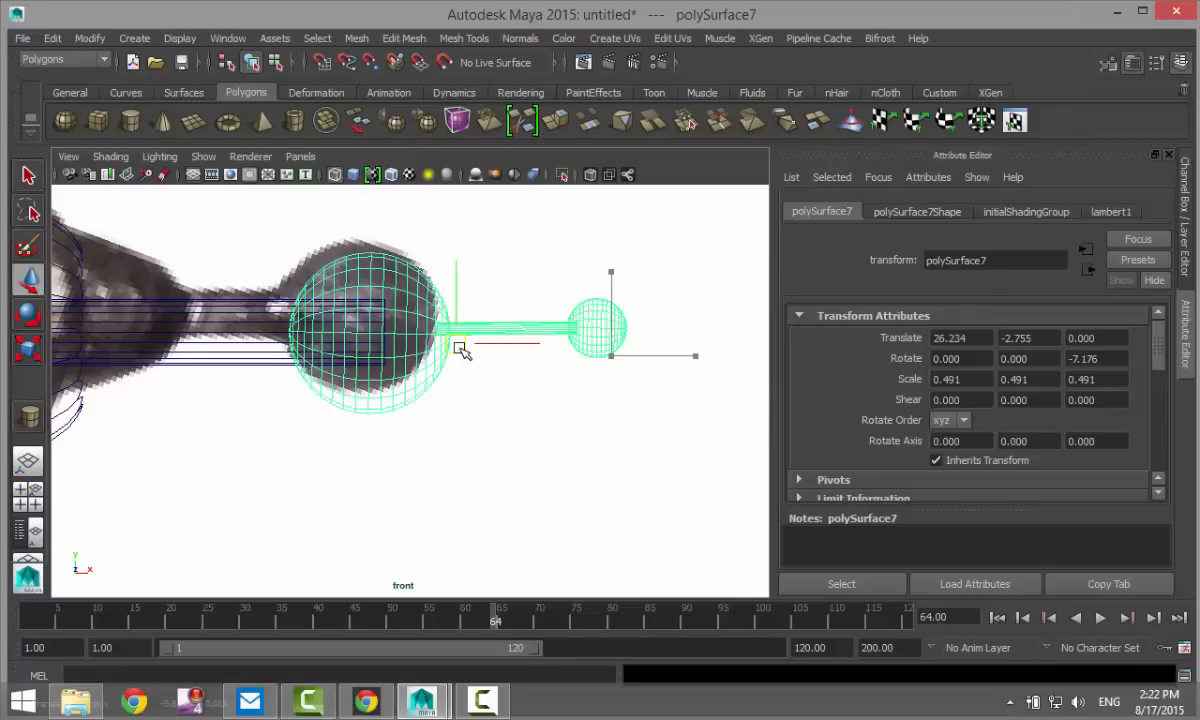
- Frame the placed tail end piece in a full perspective view and deselect it
click(27, 467)
key(space)
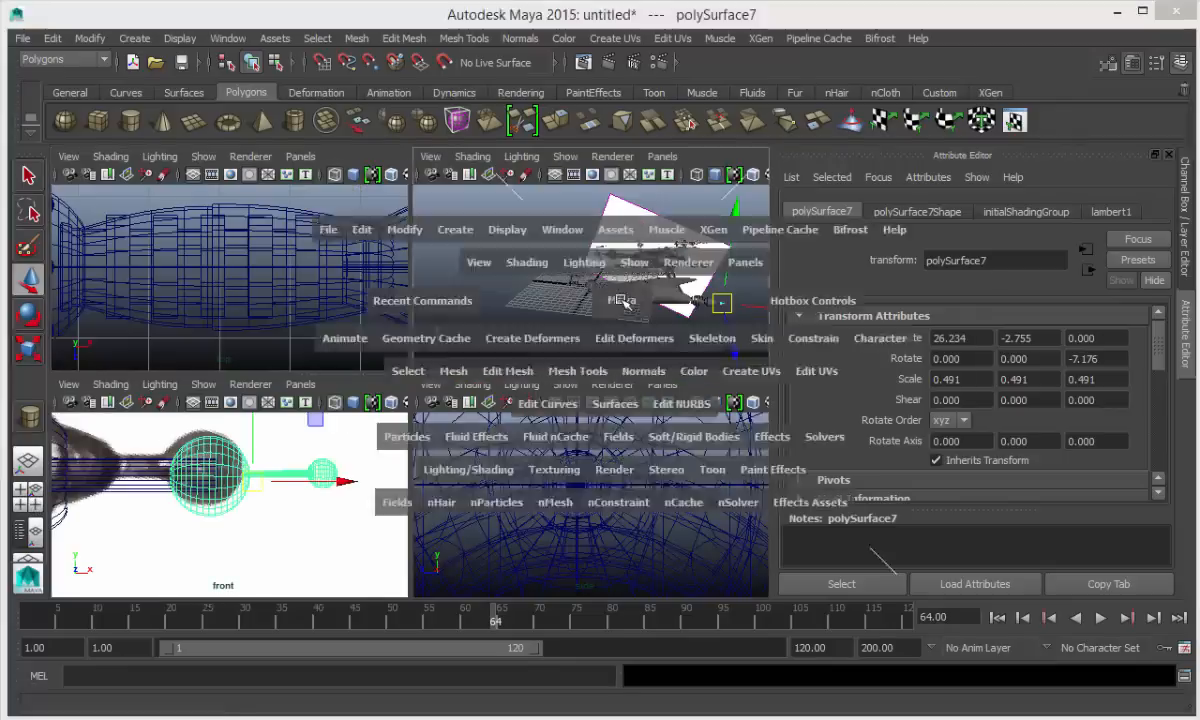
key(f)
click(445, 493)
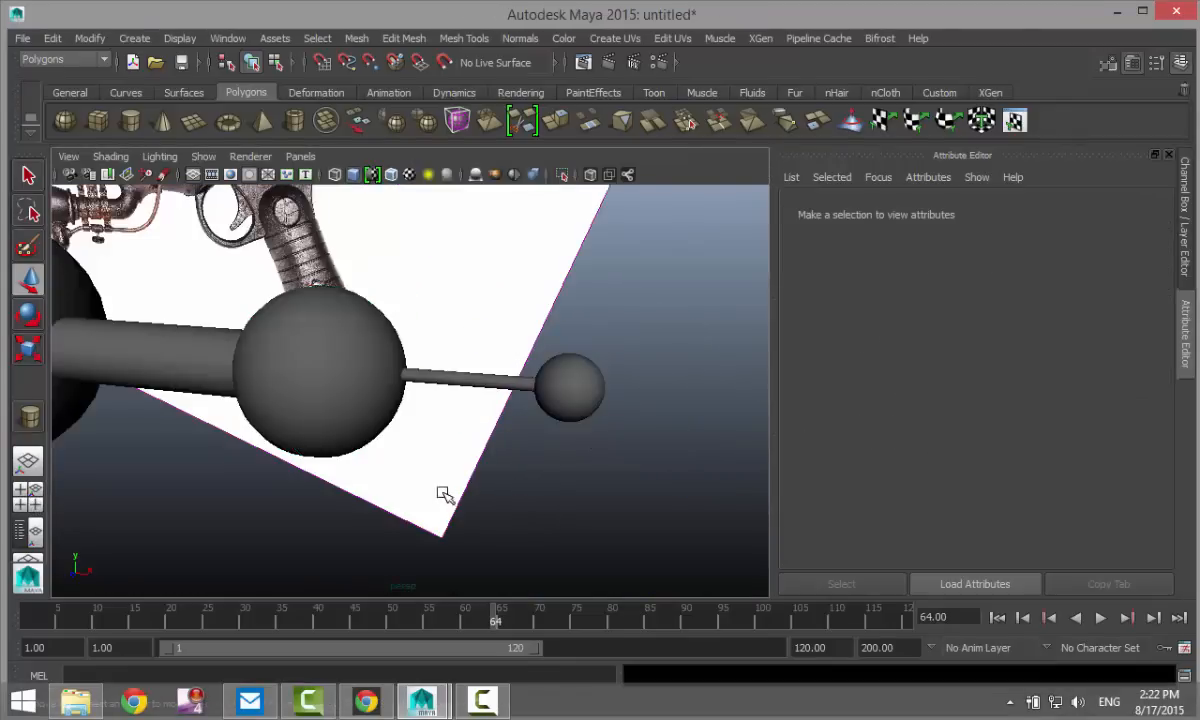
- Examine the finished tail and the whole ray gun model against the reference image, including the handle area
scroll(445, 493, down, 5)
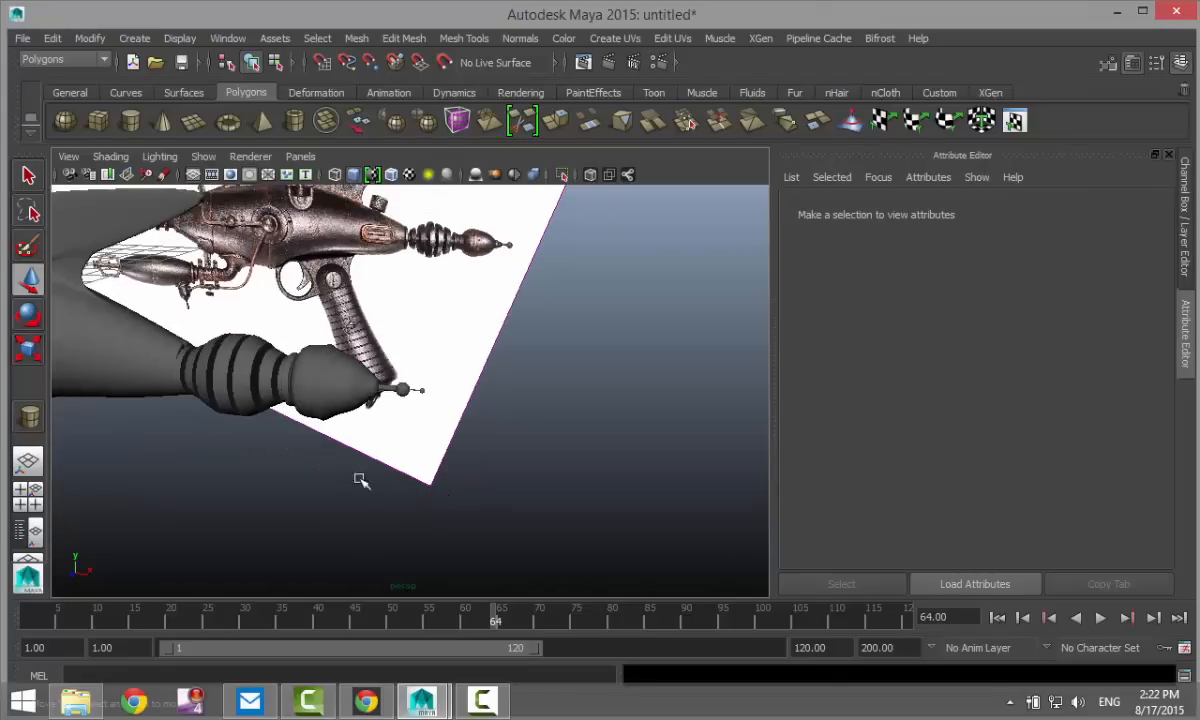
alt+drag(361, 480, 271, 370)
alt+middle_drag(271, 370, 355, 407)
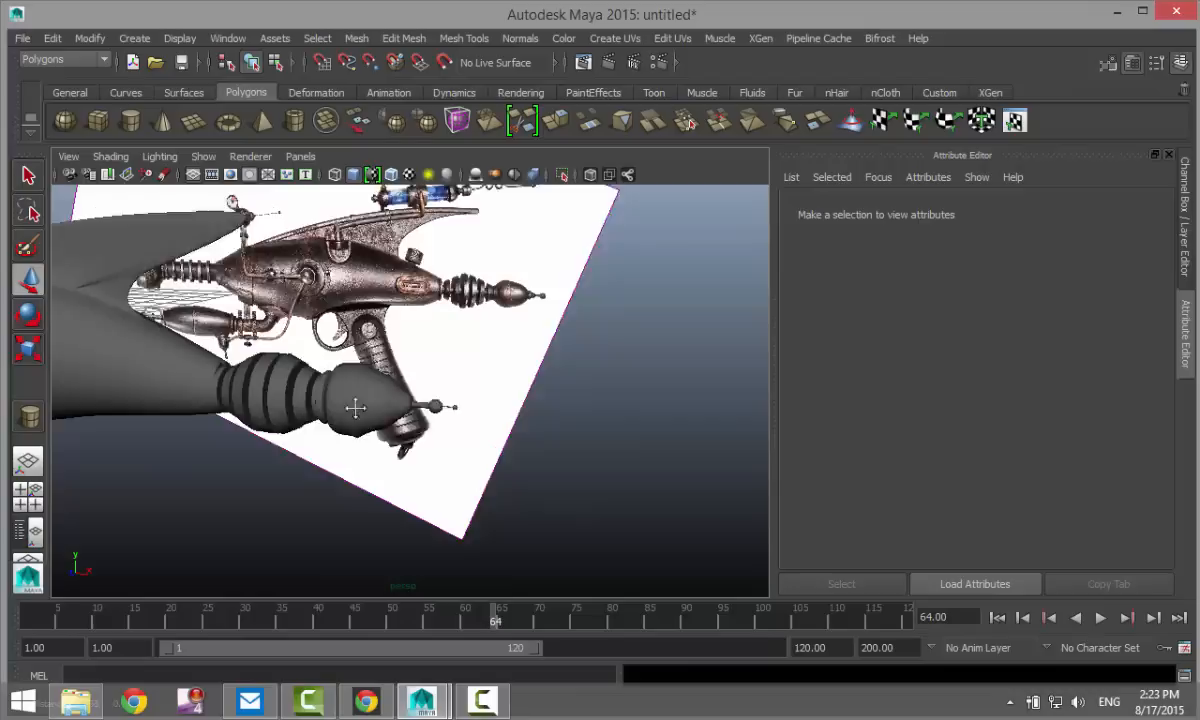
alt+drag(355, 407, 362, 515)
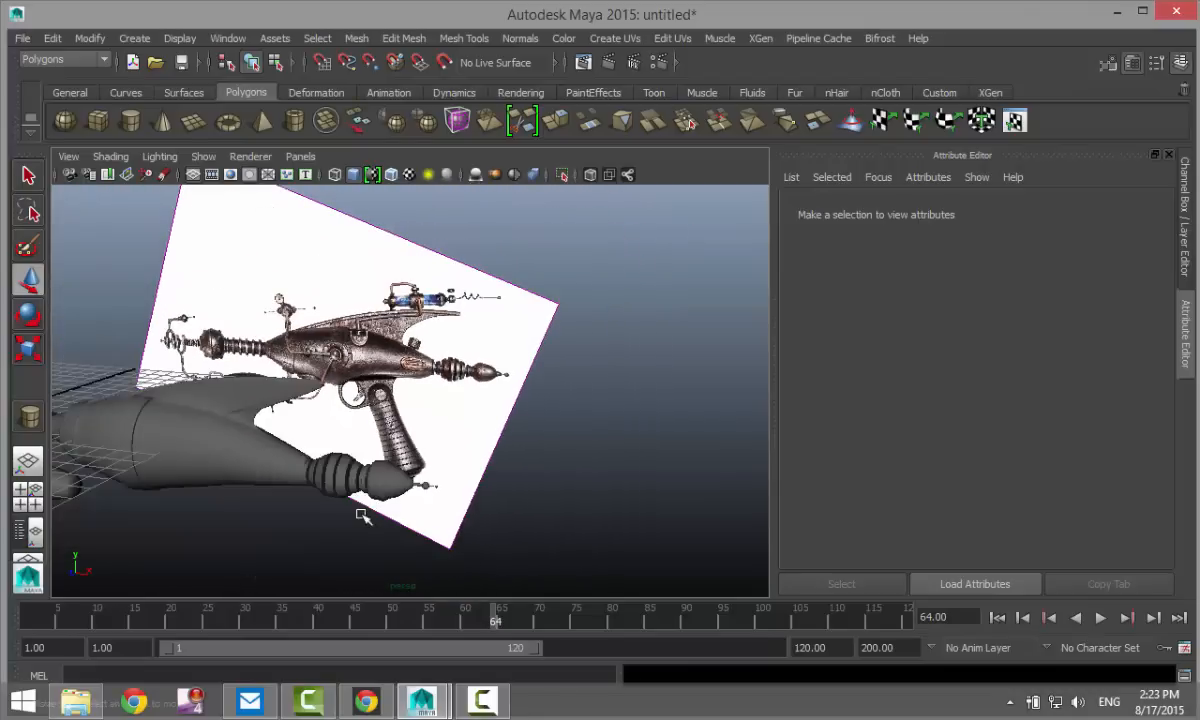
scroll(362, 515, up, 5)
alt+middle_drag(335, 517, 530, 416)
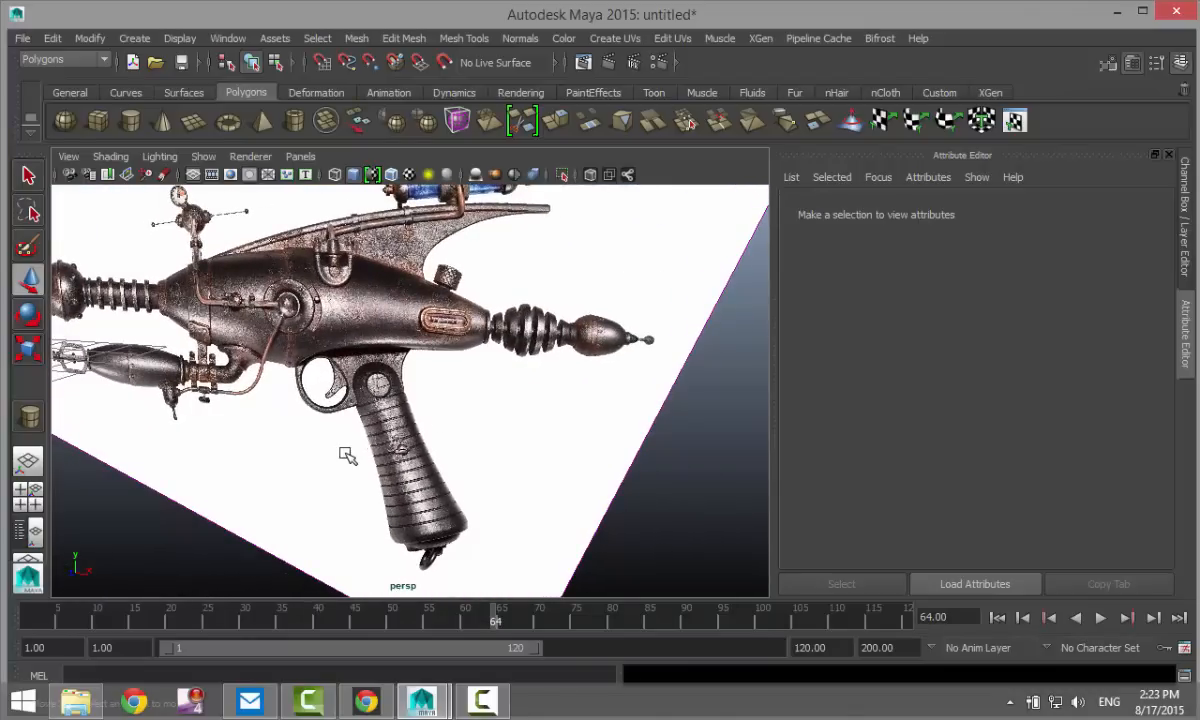
scroll(345, 455, down, 6)
alt+middle_drag(295, 490, 479, 403)
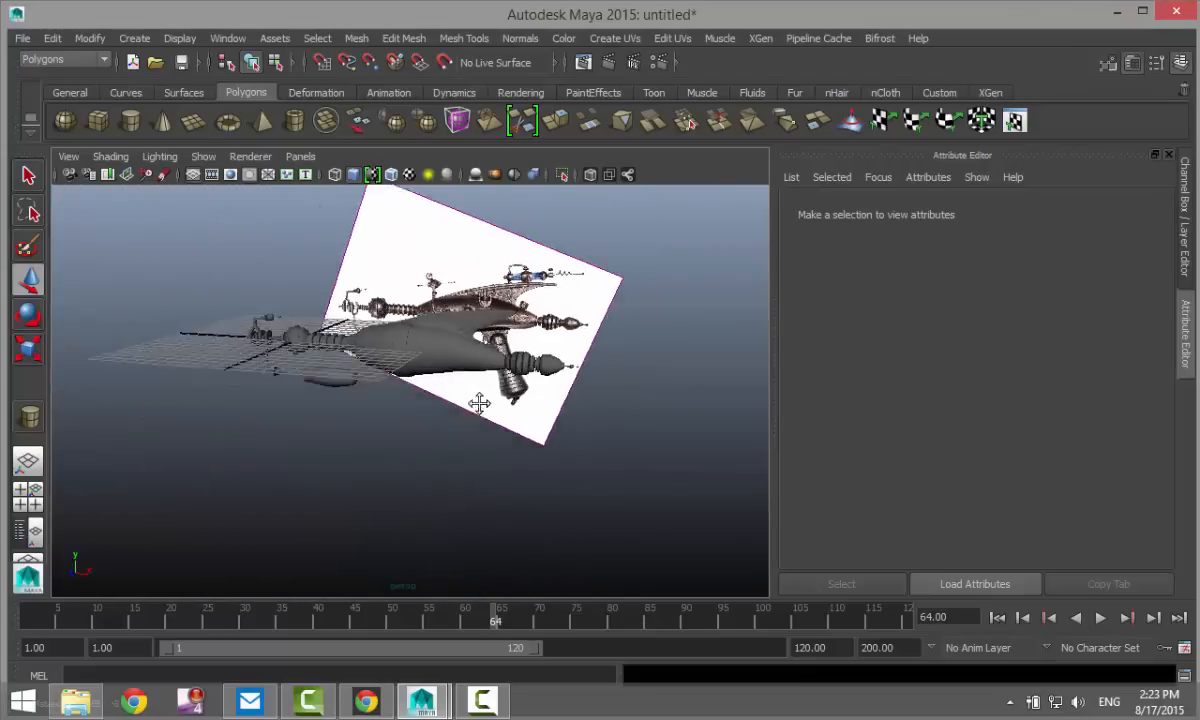
alt+drag(429, 447, 528, 459)
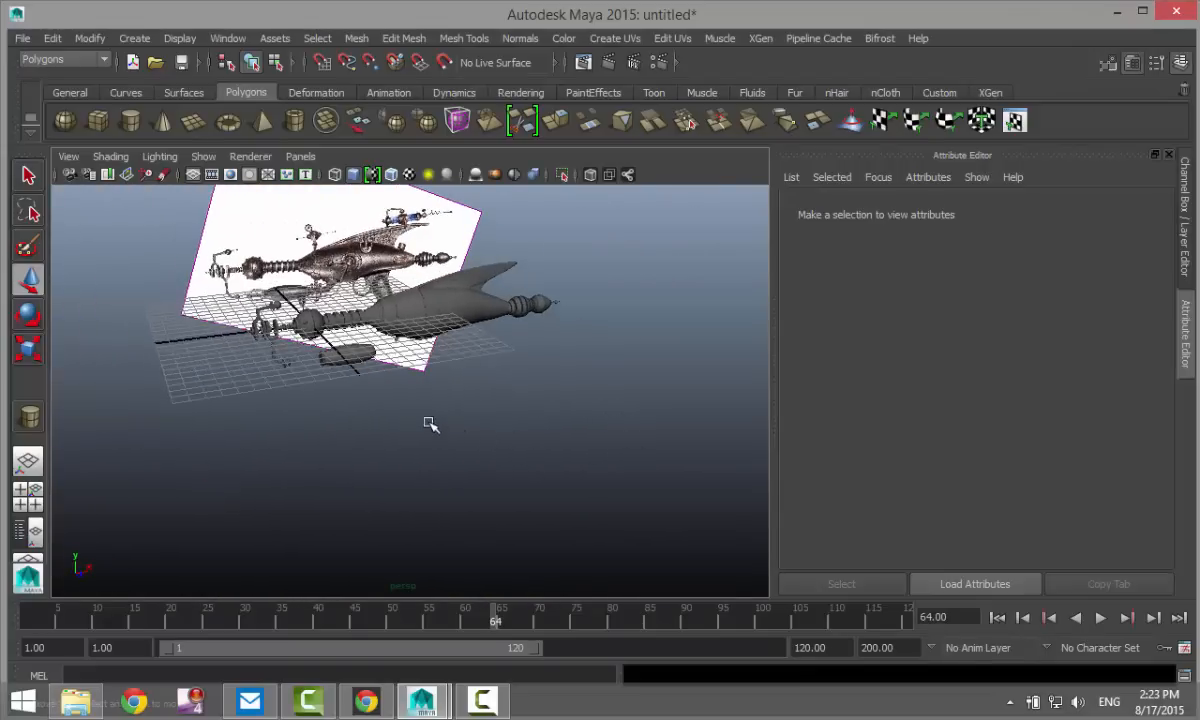
alt+drag(430, 424, 494, 497)
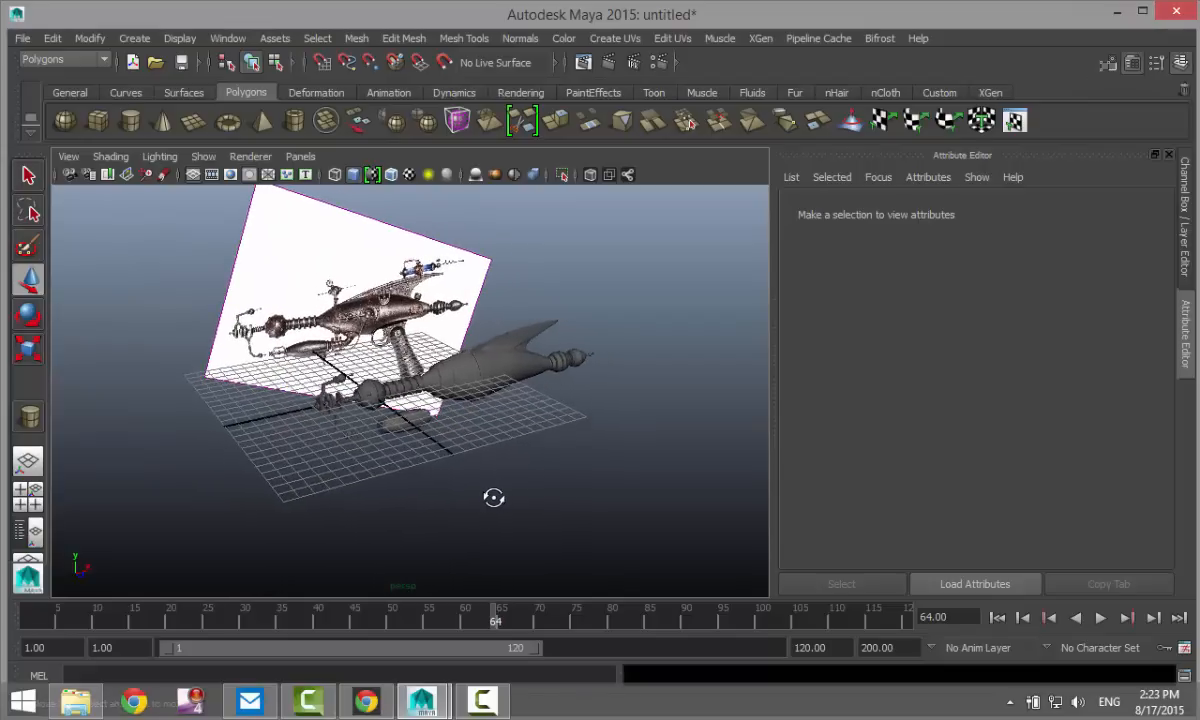